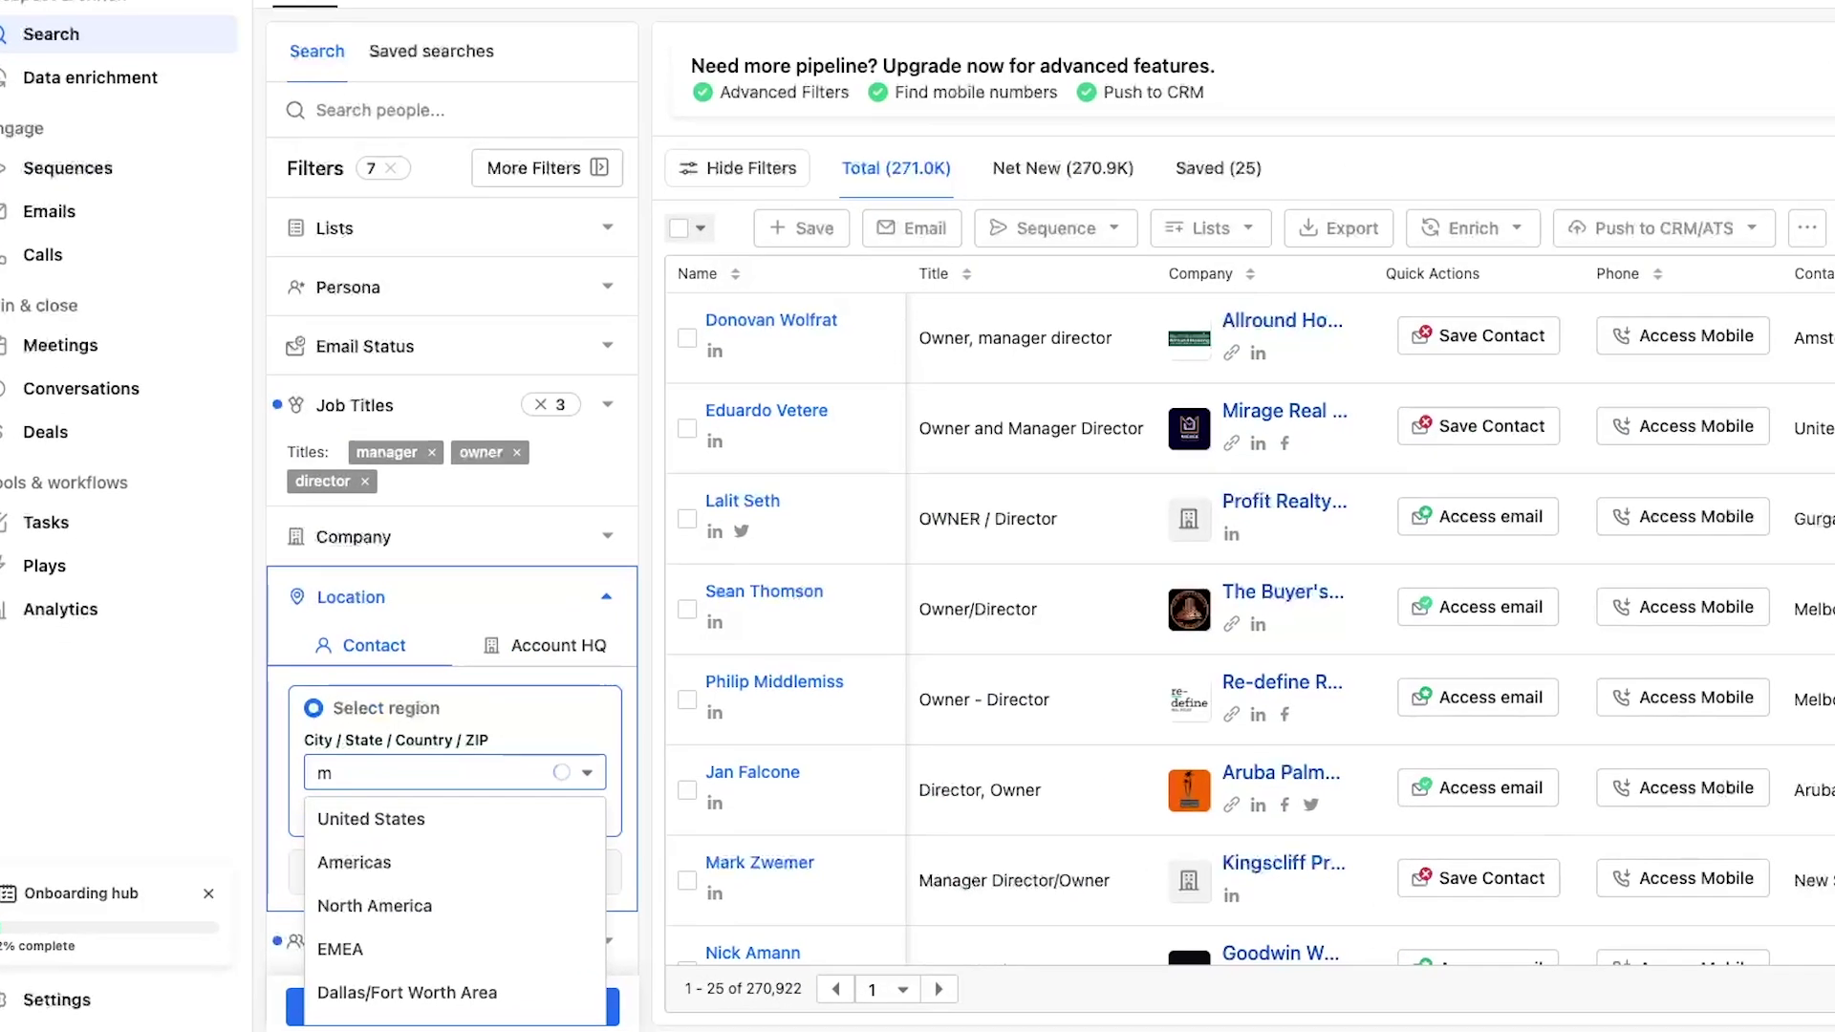
Type 'anche', preview the Day 1 outreach email, and move a deal card on the Deals board
{"action": "type", "text": "anche"}
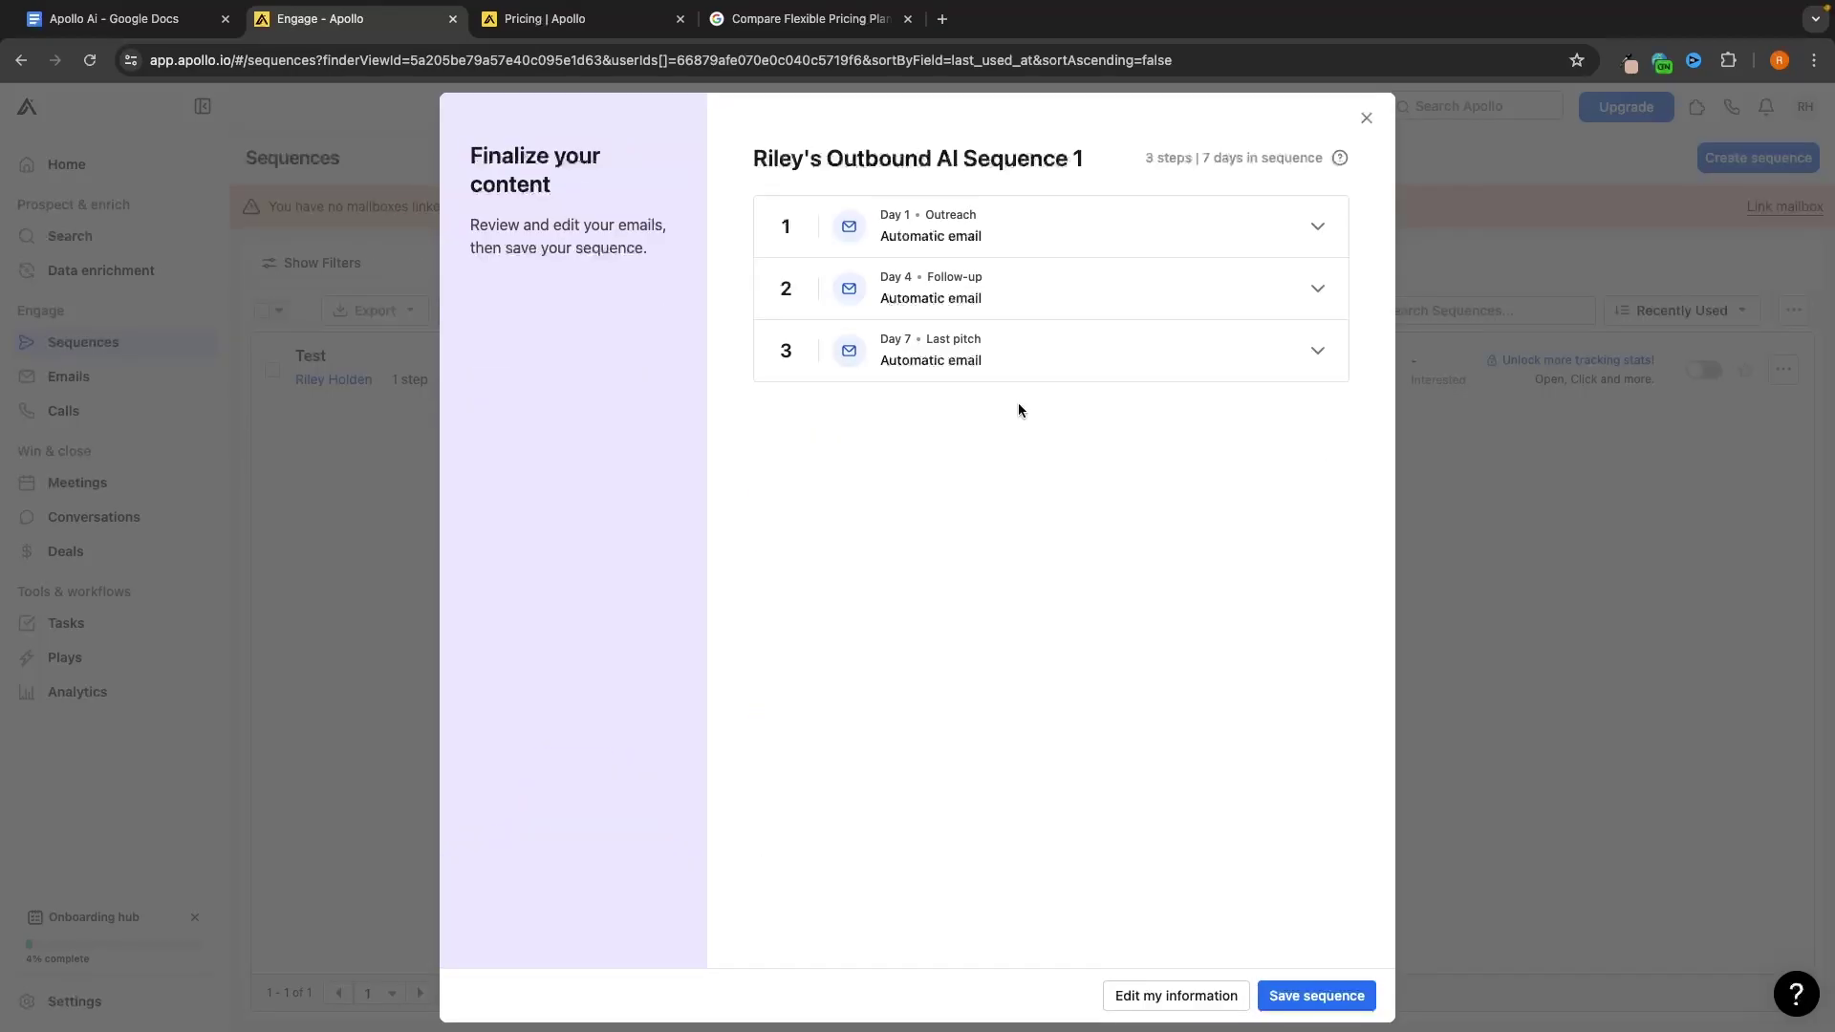
{"action": "left_click", "coordinate": [999, 254]}
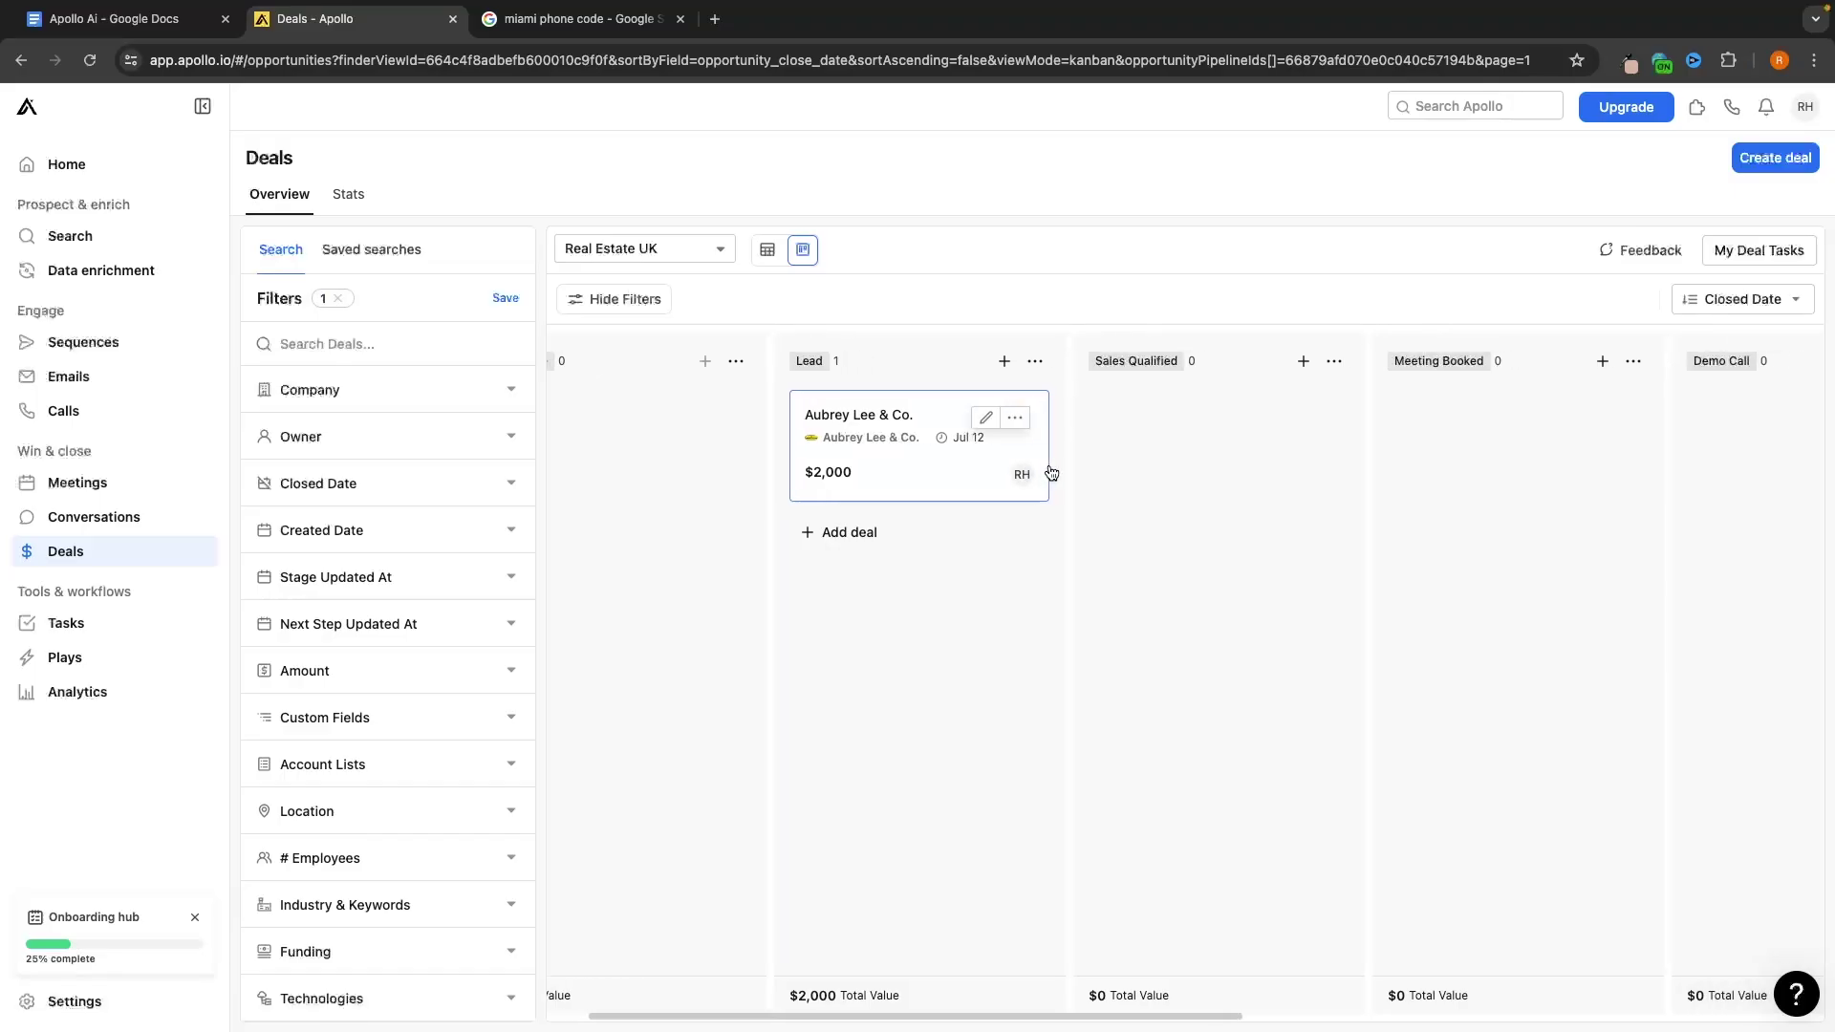
{"action": "mouse_move", "coordinate": [1049, 471]}
{"action": "left_mouse_down"}
{"action": "mouse_move", "coordinate": [946, 425]}
{"action": "mouse_move", "coordinate": [1029, 484]}
{"action": "mouse_move", "coordinate": [1147, 450]}
{"action": "mouse_move", "coordinate": [1409, 457]}
{"action": "mouse_move", "coordinate": [1414, 441]}
{"action": "mouse_move", "coordinate": [917, 489]}
{"action": "mouse_move", "coordinate": [897, 475]}
{"action": "mouse_move", "coordinate": [994, 449]}
{"action": "mouse_move", "coordinate": [1063, 465]}
{"action": "left_mouse_up"}
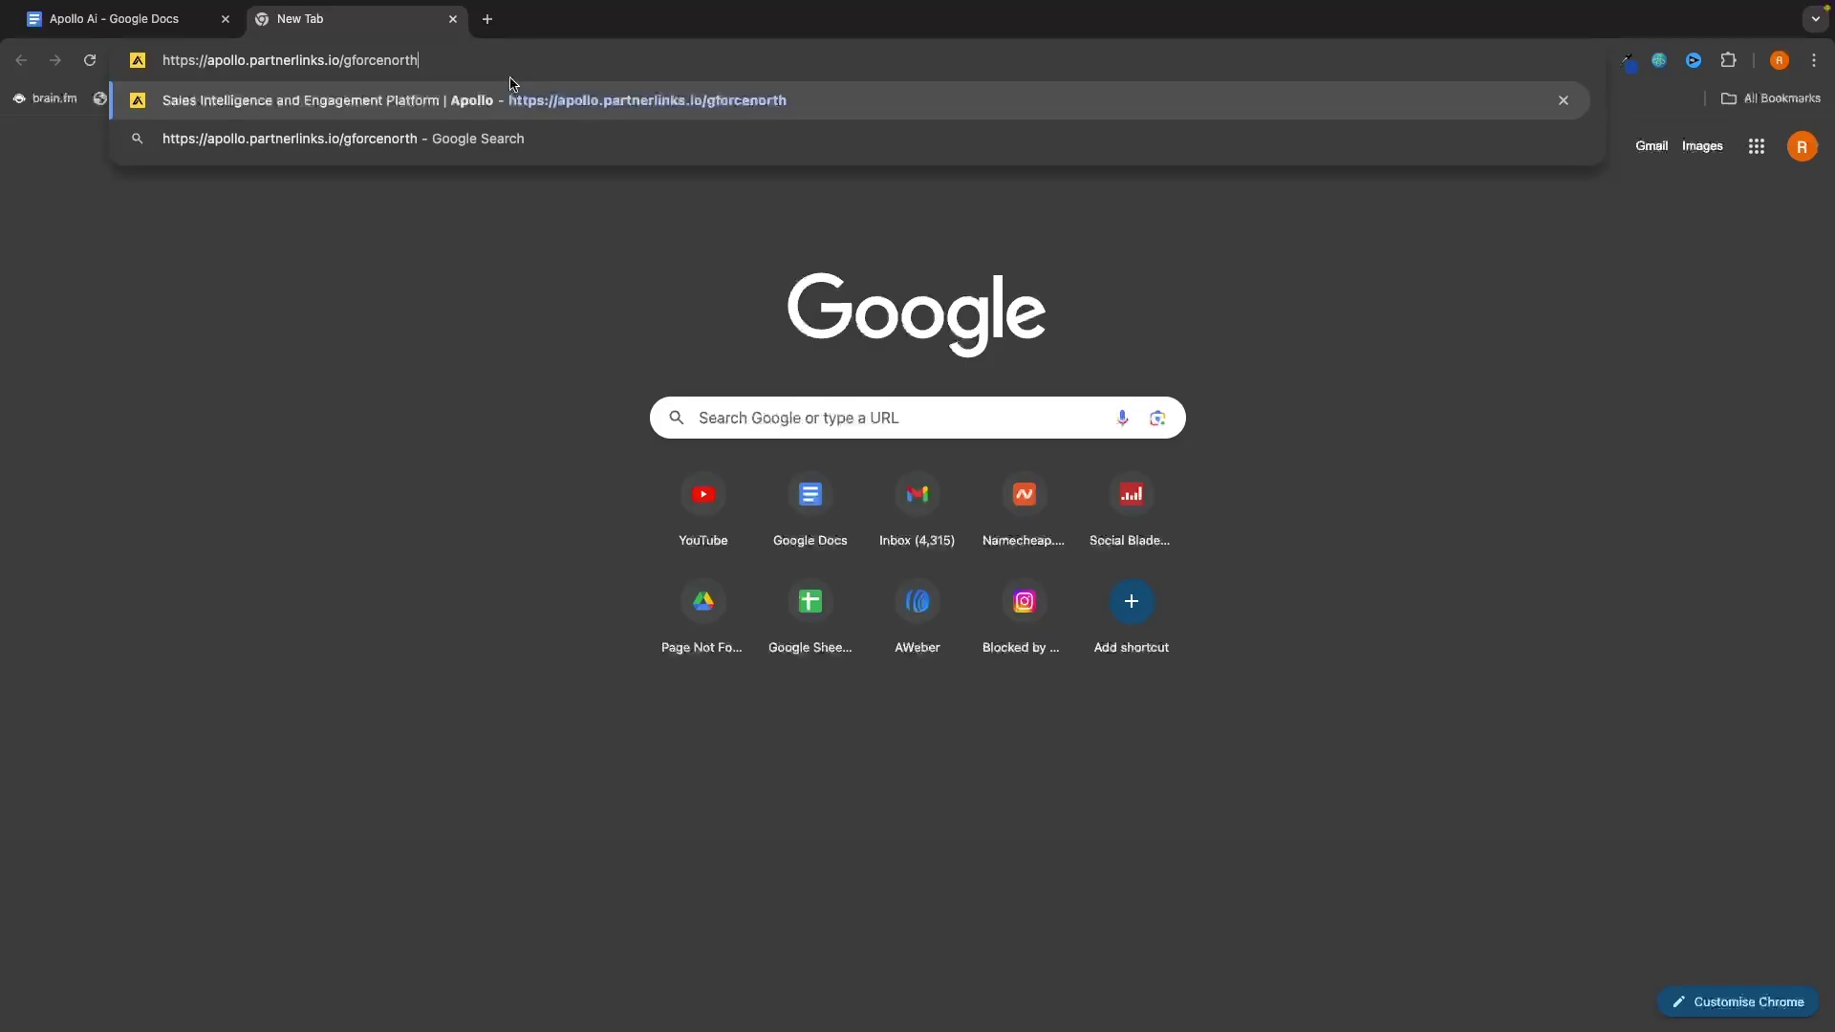
{"action": "key", "text": "Return"}
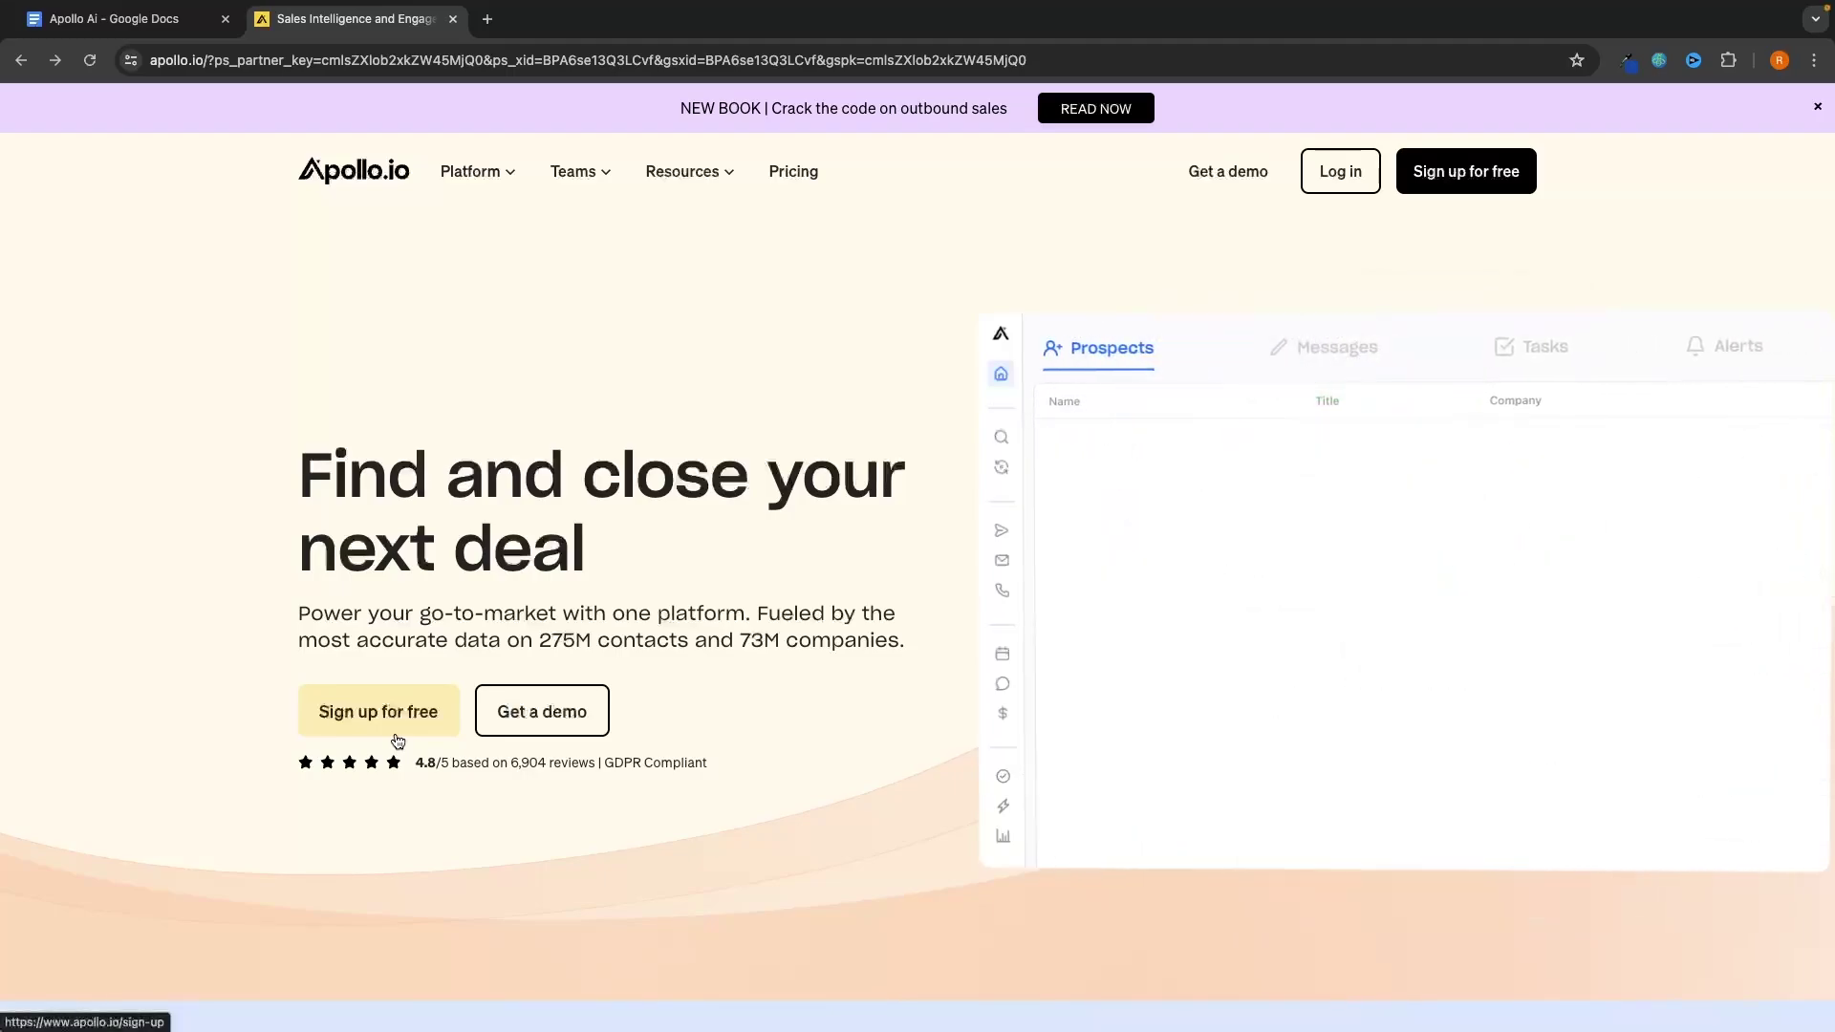
Scroll through the Pricing page plan cards, then return to the Apollo app's Home dashboard
{"action": "left_click", "coordinate": [789, 171]}
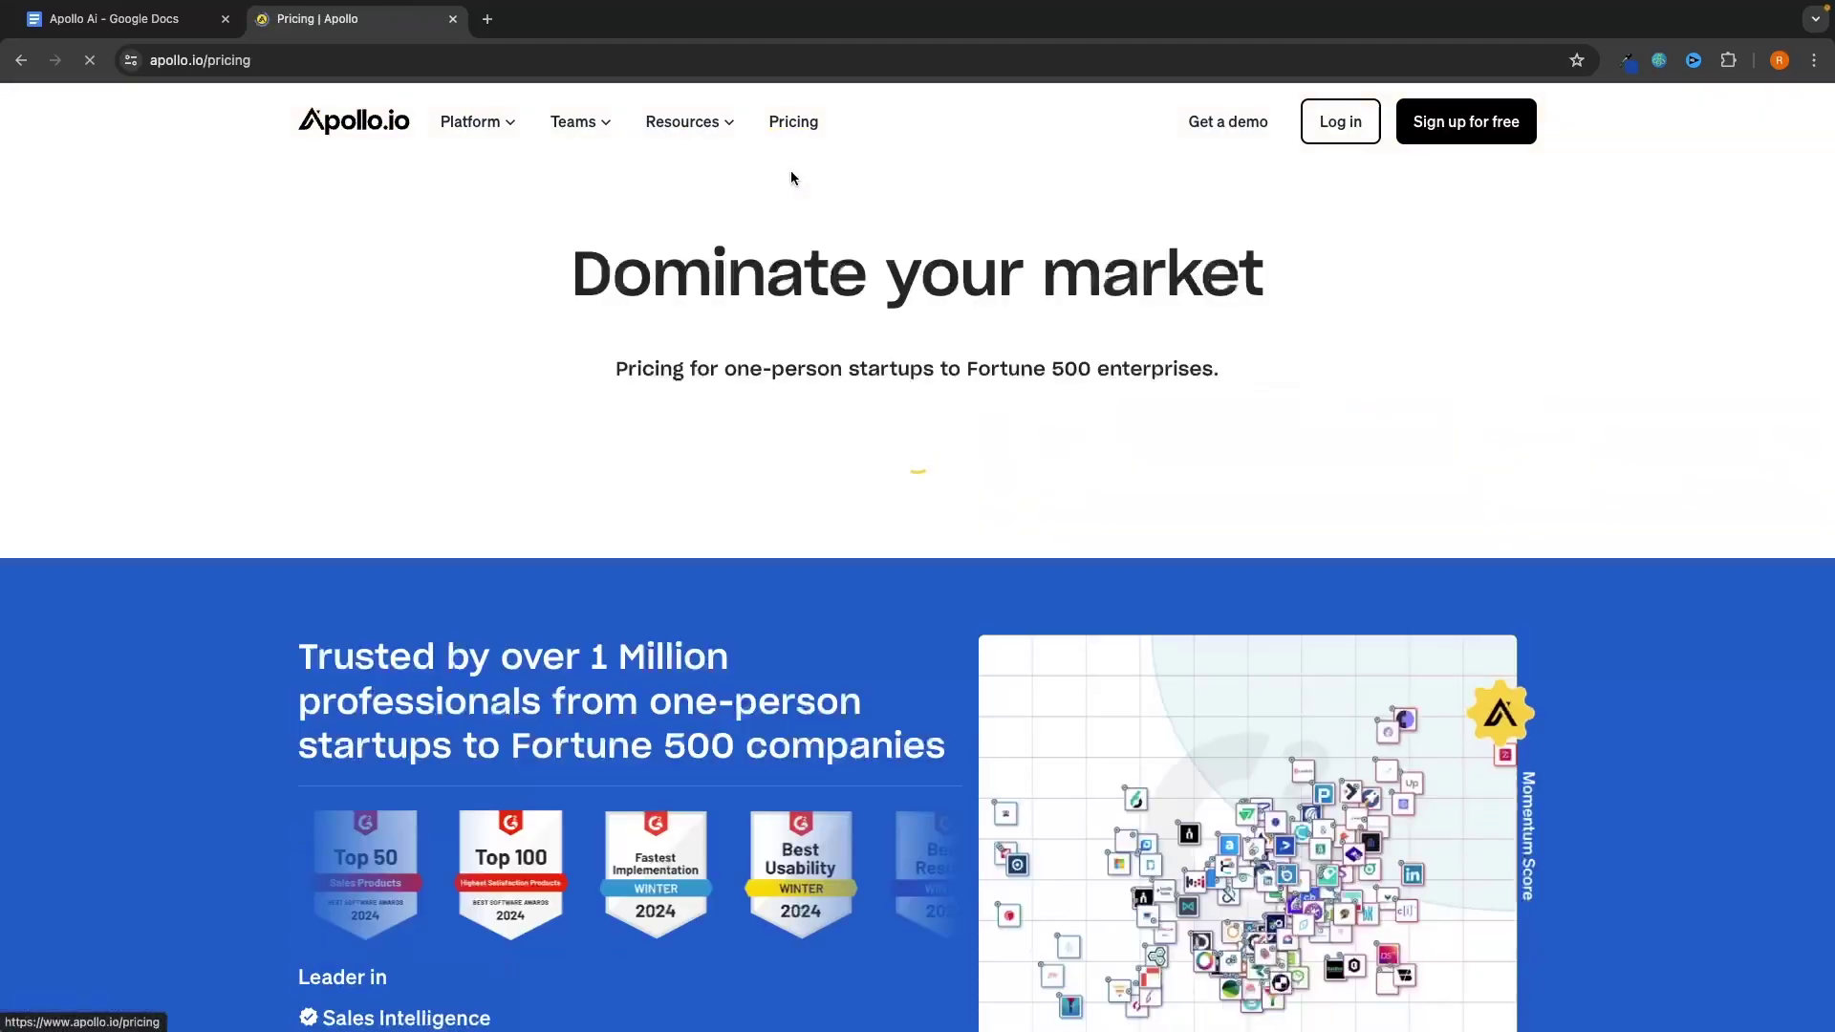
{"action": "scroll", "coordinate": [942, 239], "scroll_direction": "down", "scroll_amount": 4}
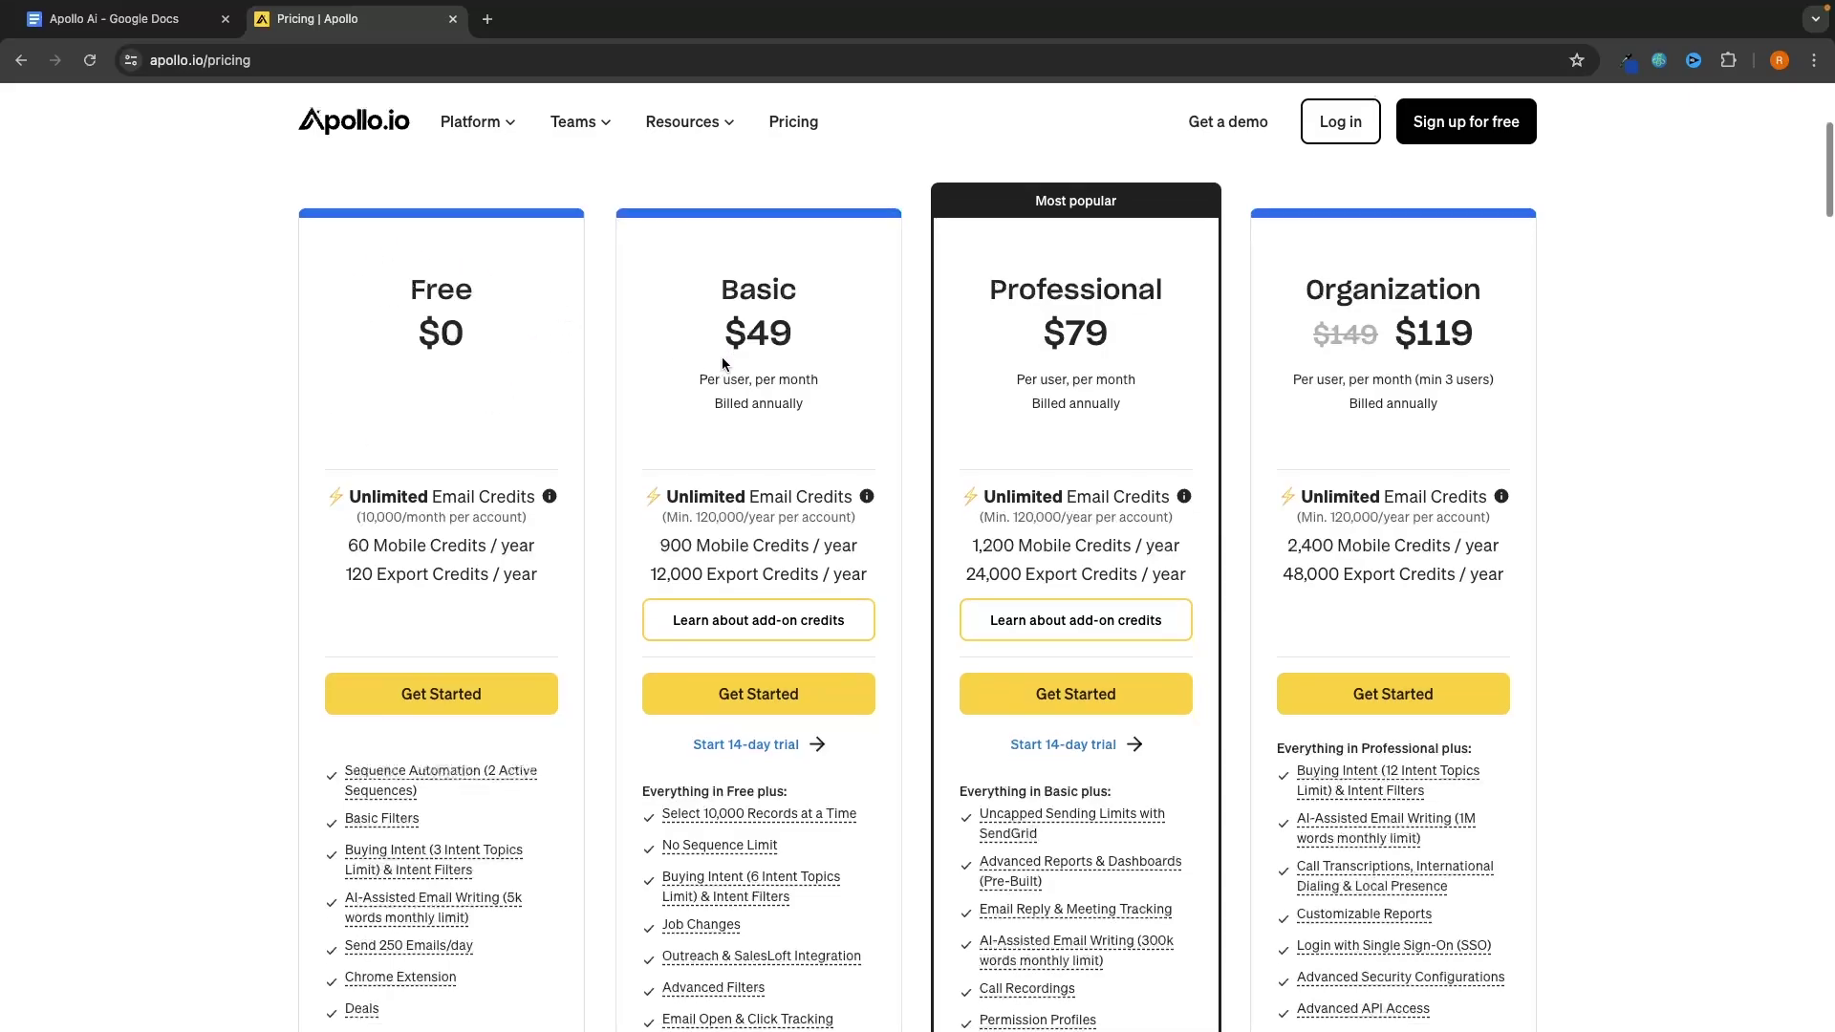
{"action": "scroll", "coordinate": [721, 358], "scroll_direction": "down", "scroll_amount": 1}
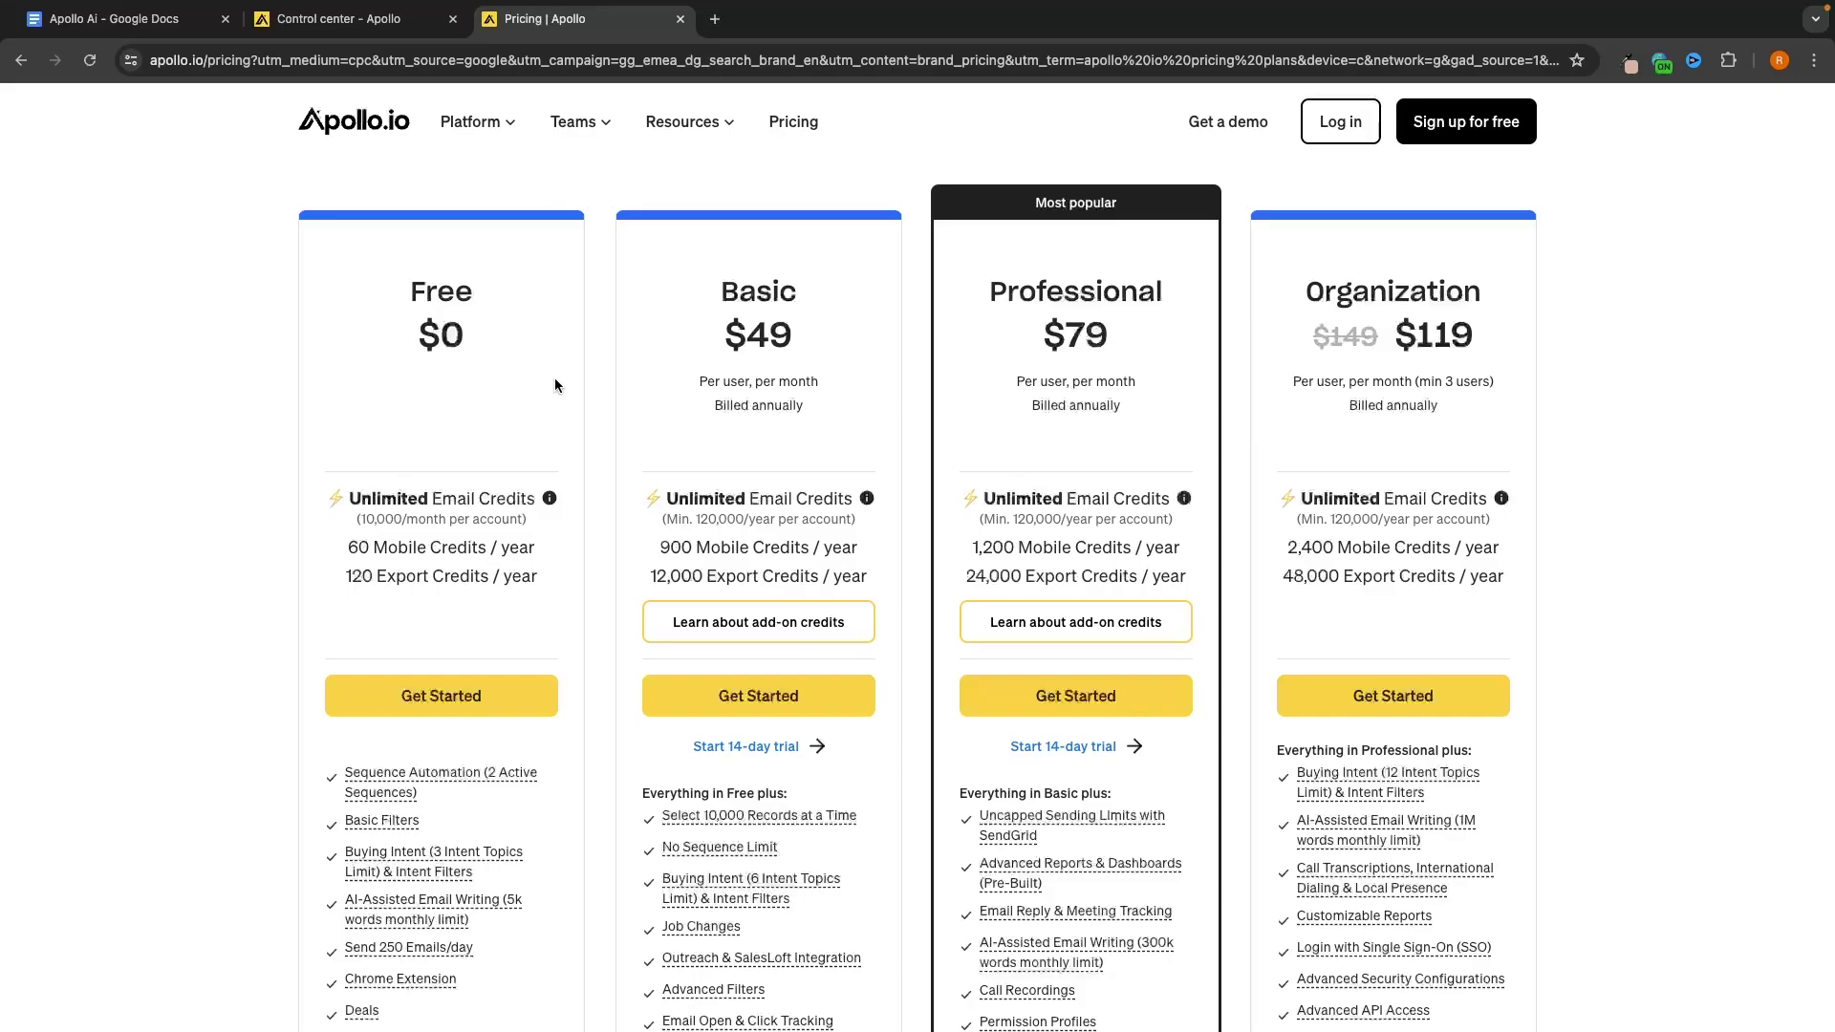
{"action": "left_click", "coordinate": [378, 21]}
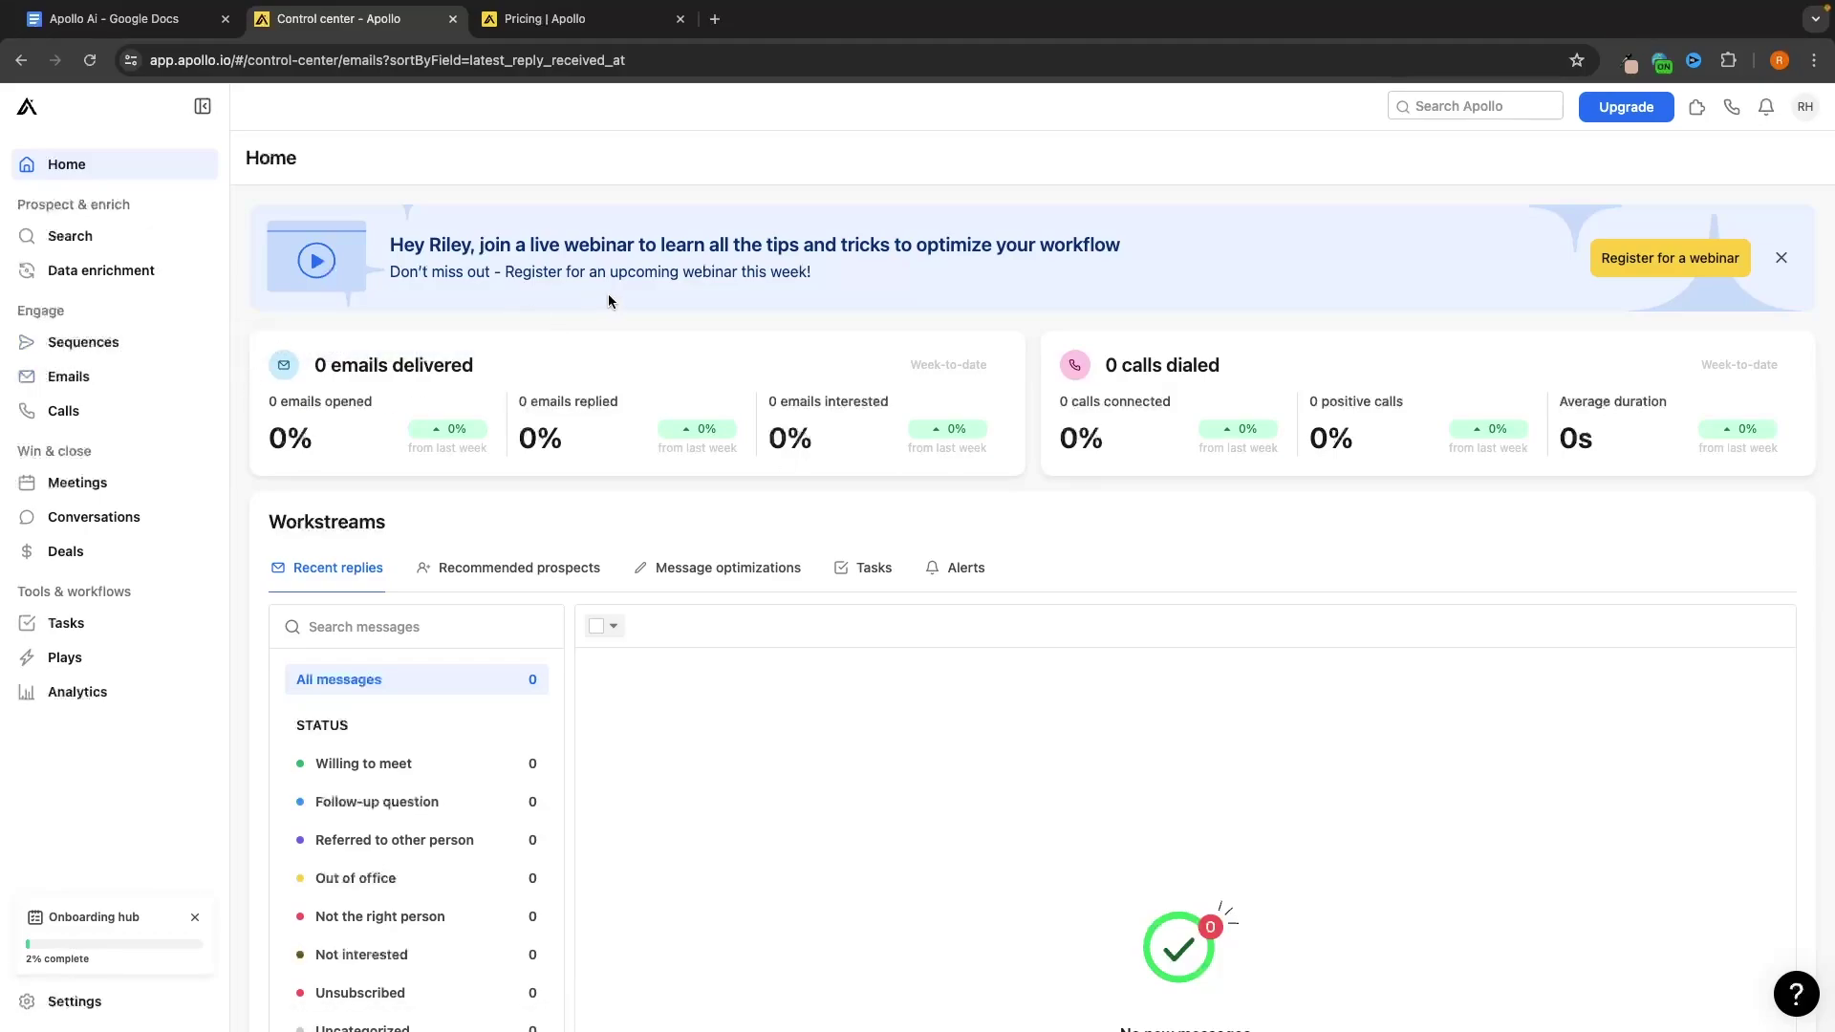
Filter the People search to the accounting industry under Industry & Keywords
{"action": "left_click", "coordinate": [69, 236]}
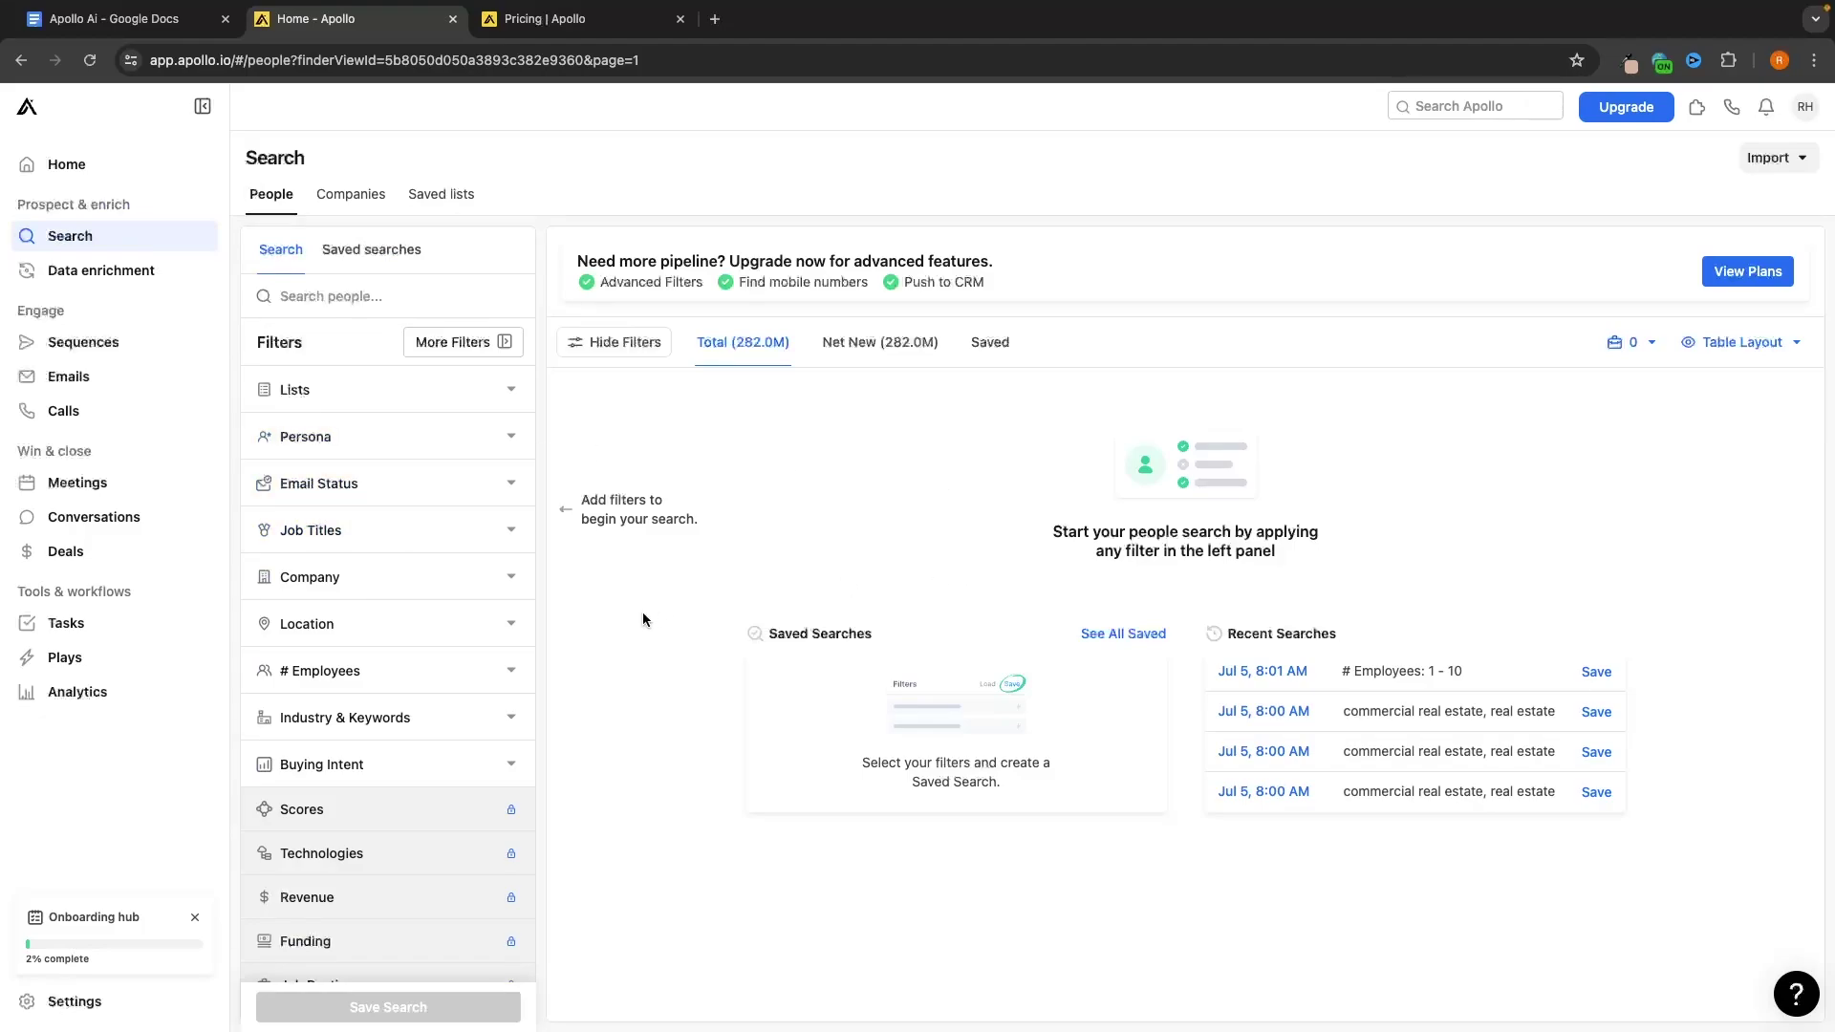
{"action": "left_click", "coordinate": [383, 717]}
{"action": "left_click", "coordinate": [430, 767]}
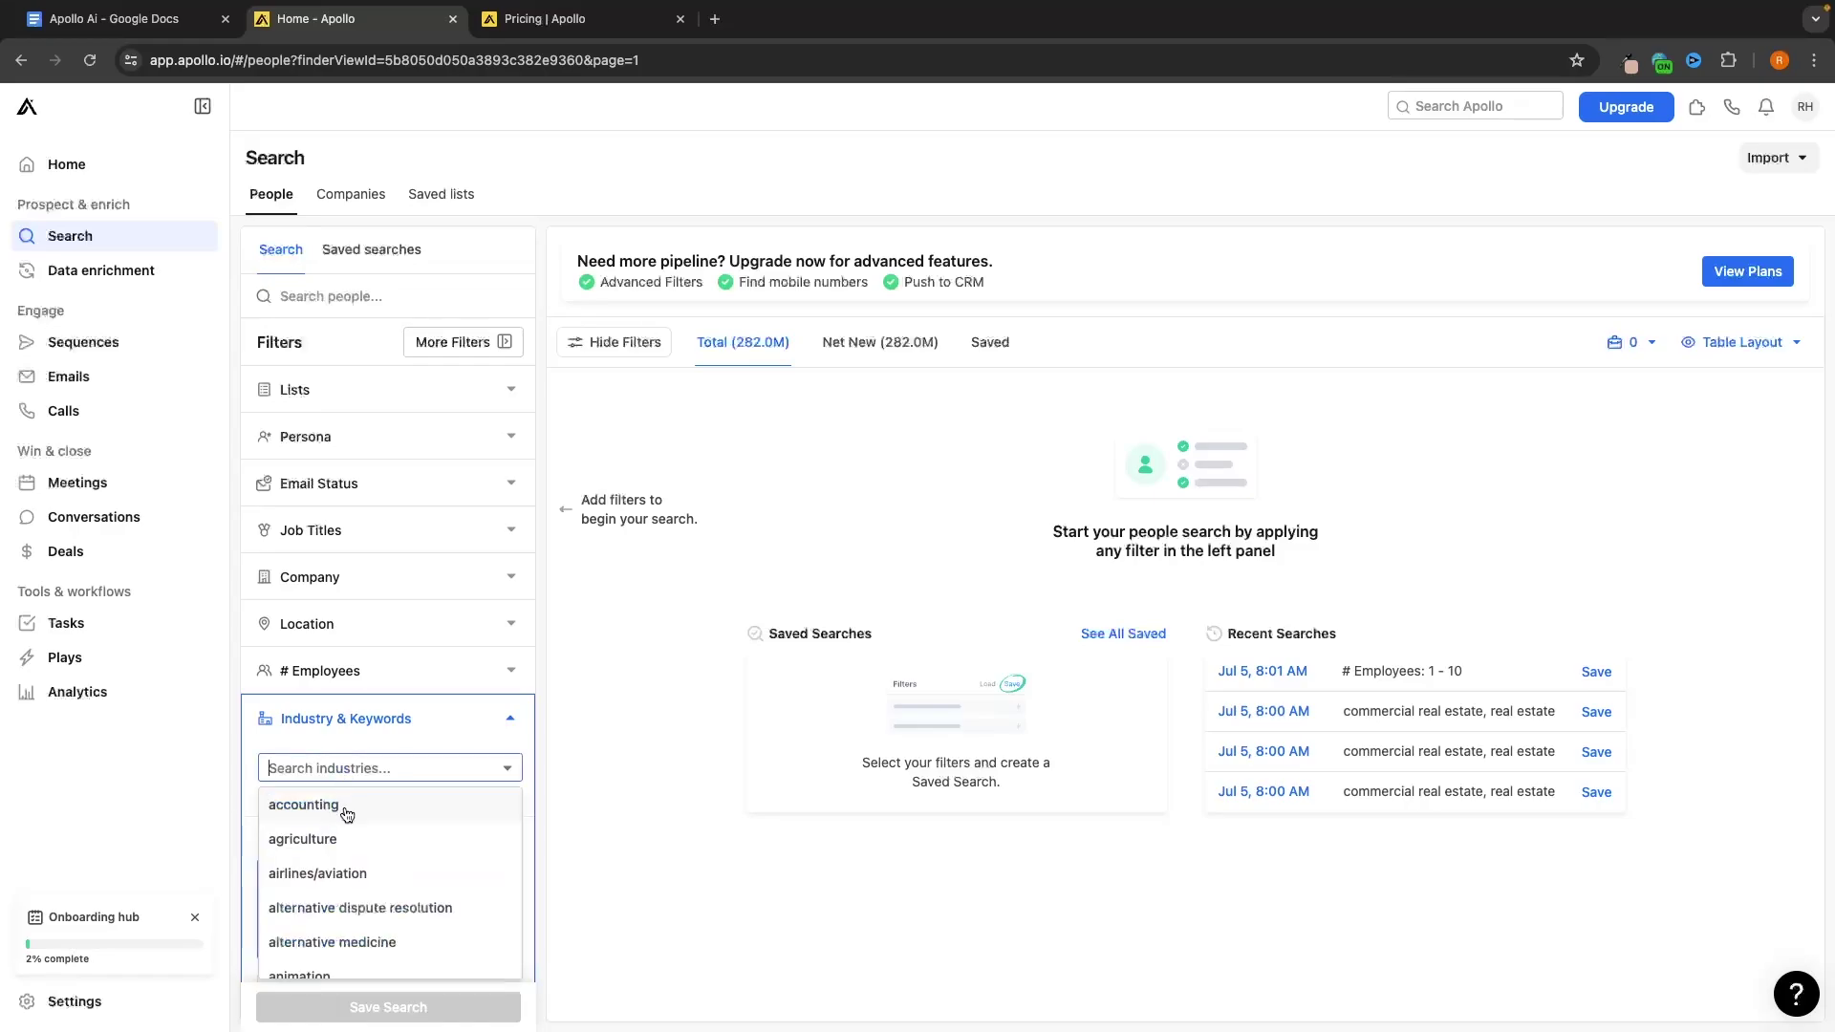
{"action": "left_click", "coordinate": [508, 800]}
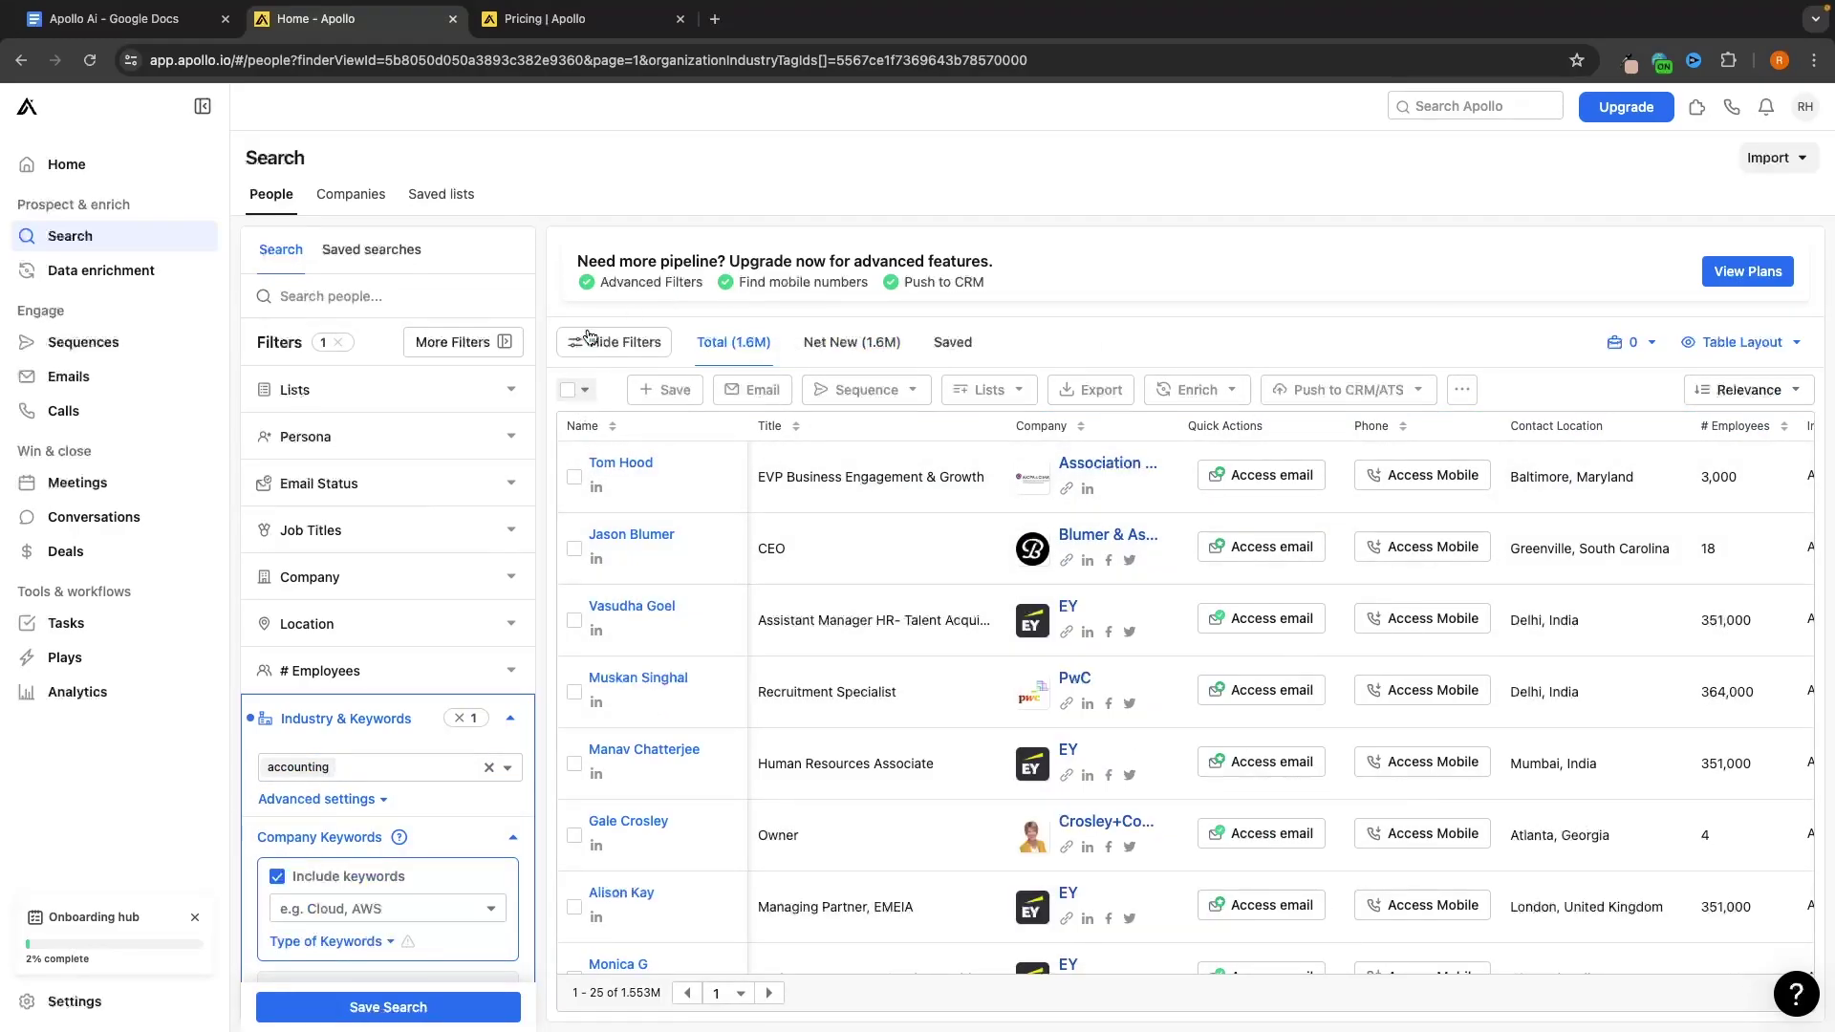
Select all 25 people on the current page after dismissing the bulk-select upgrade prompt
{"action": "left_click", "coordinate": [573, 392]}
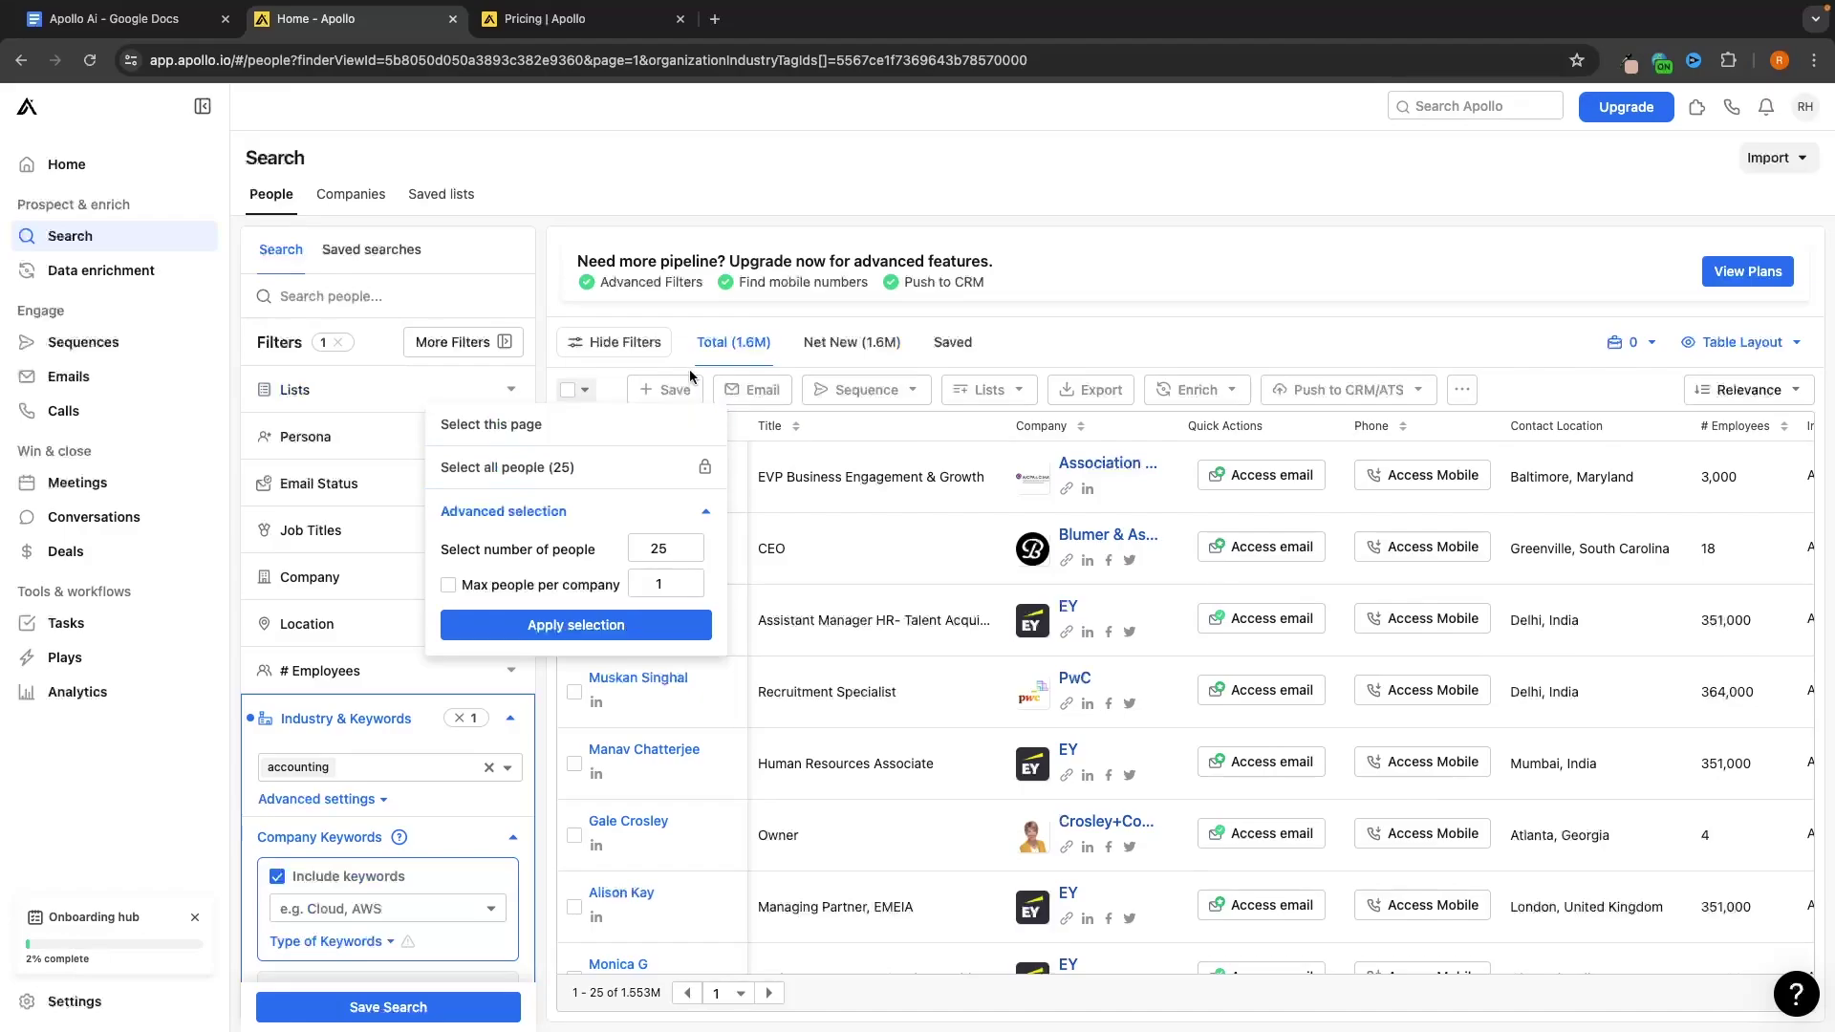
{"action": "left_click", "coordinate": [543, 470]}
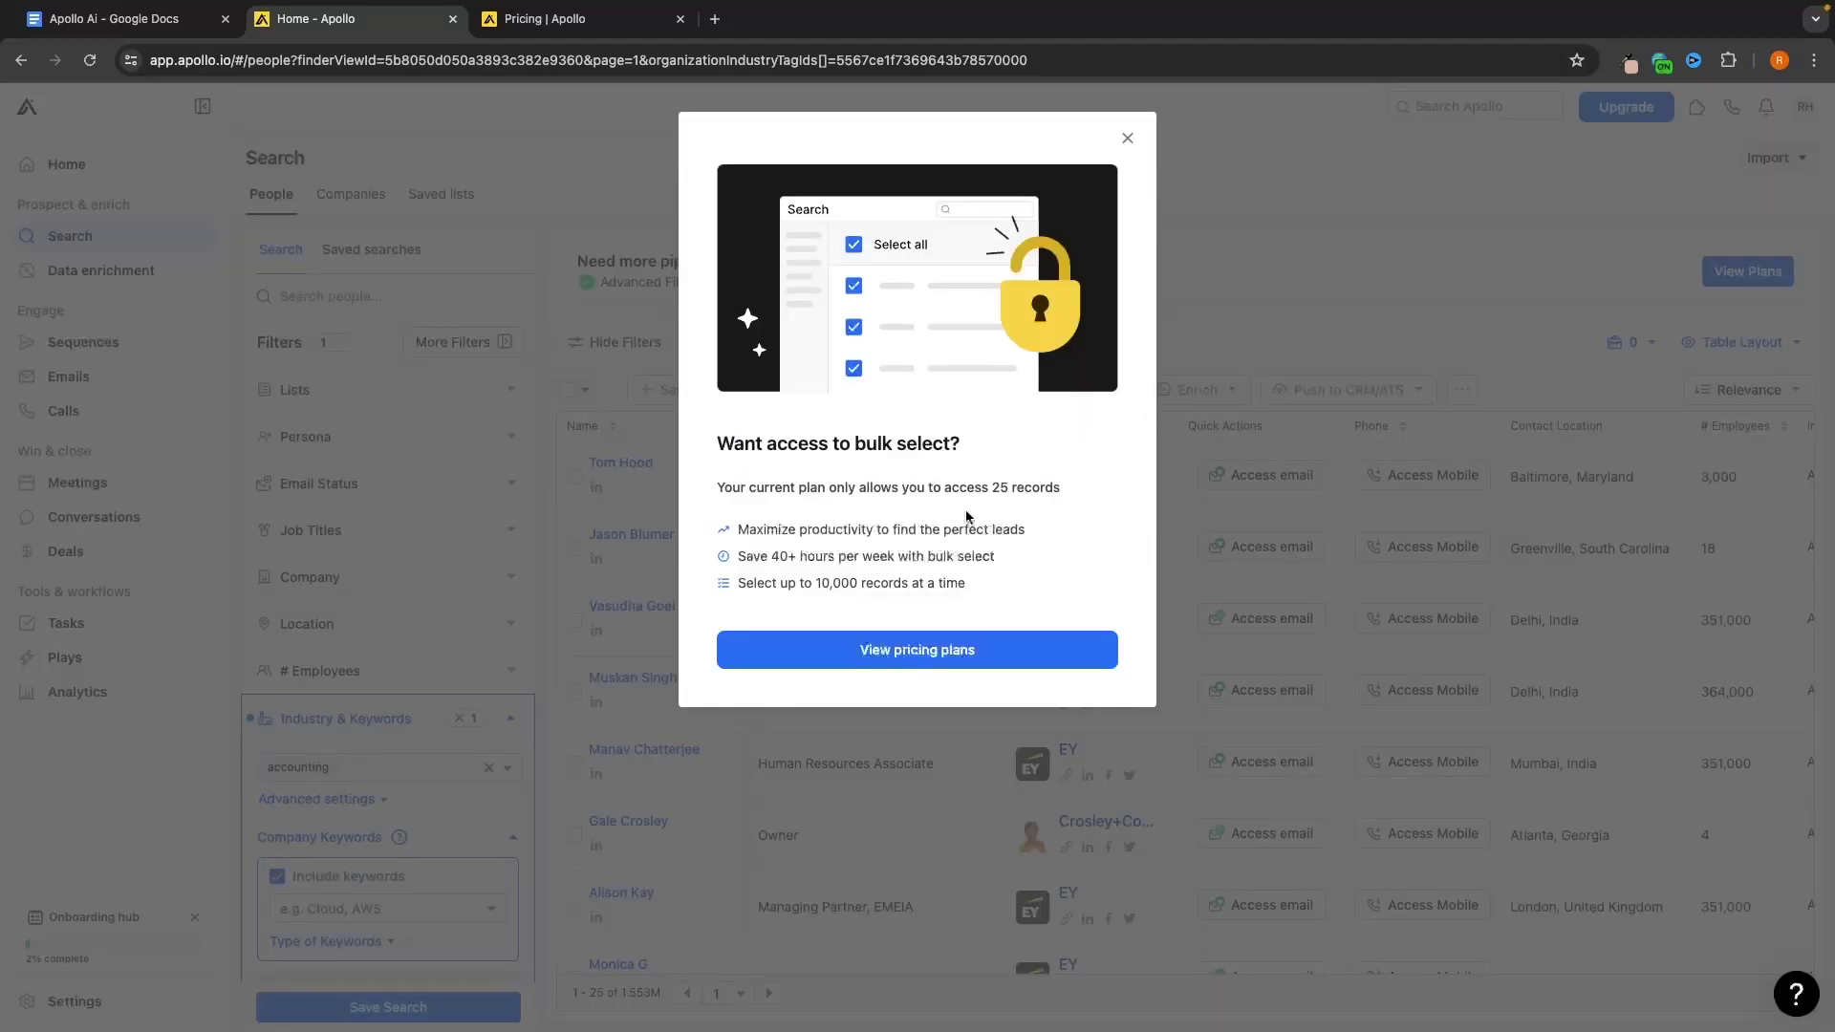
{"action": "left_click", "coordinate": [1128, 139]}
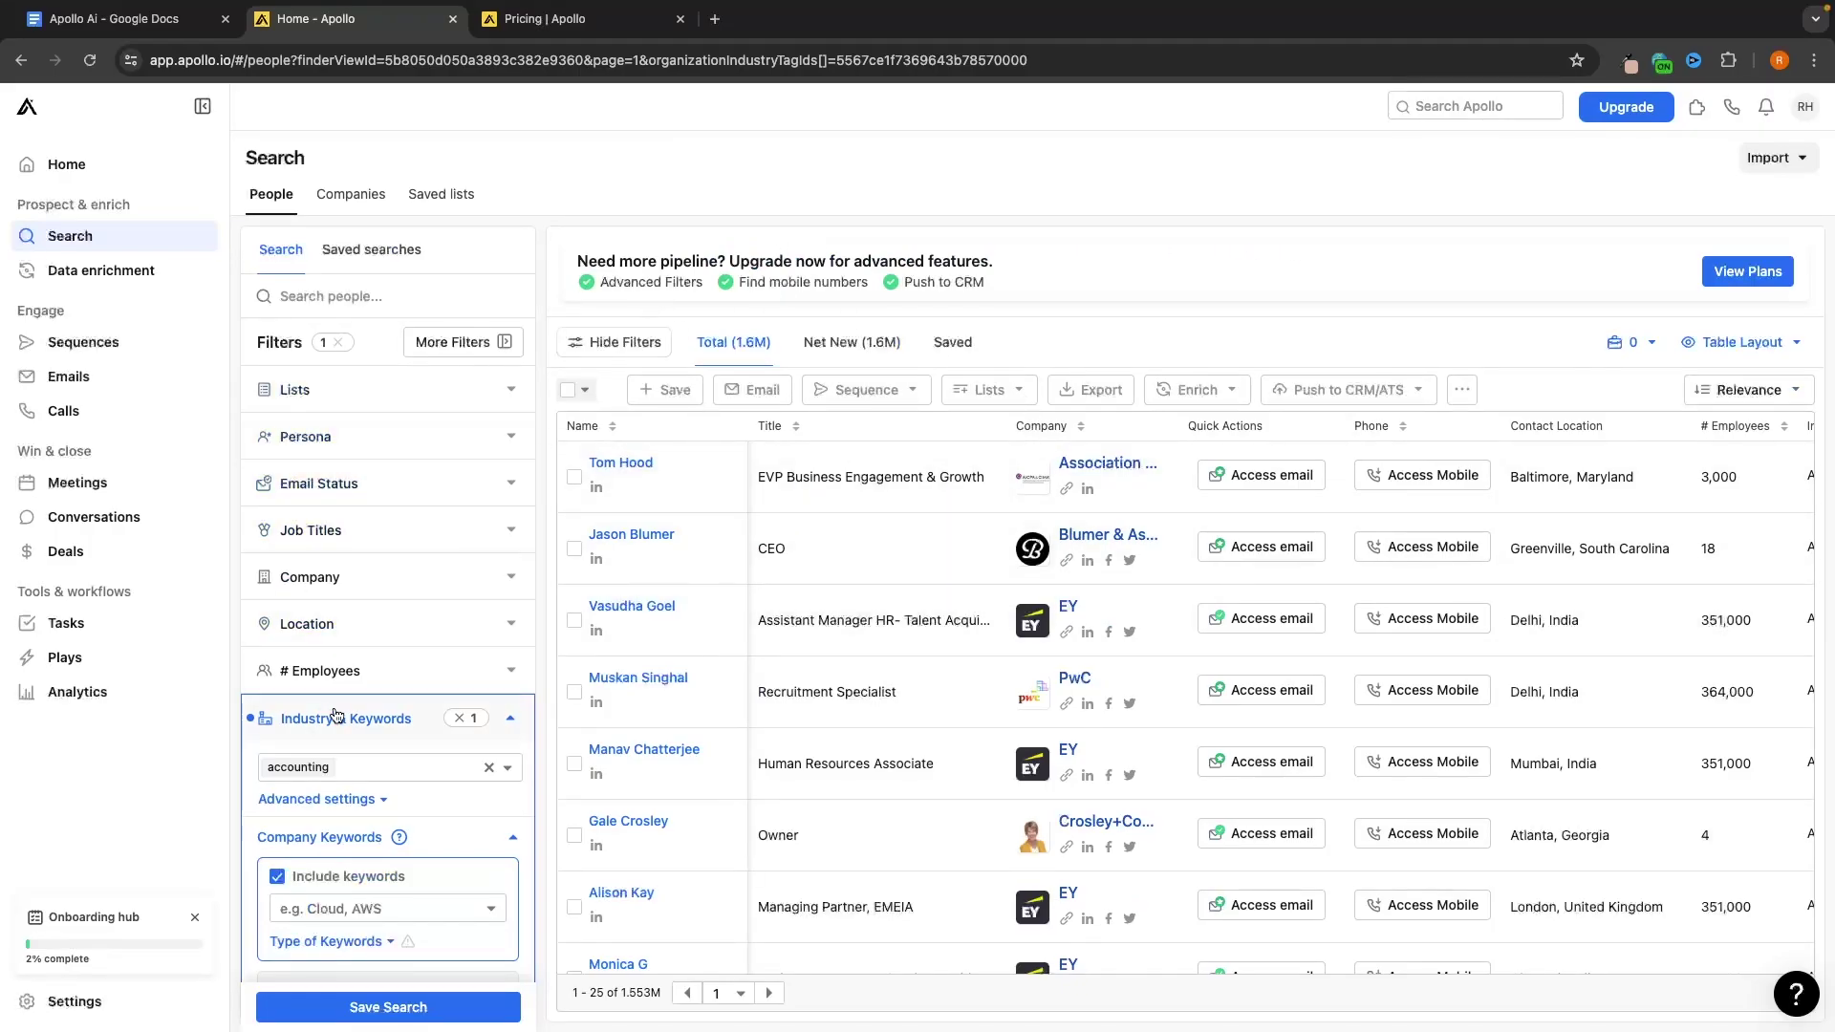
{"action": "left_click", "coordinate": [580, 391]}
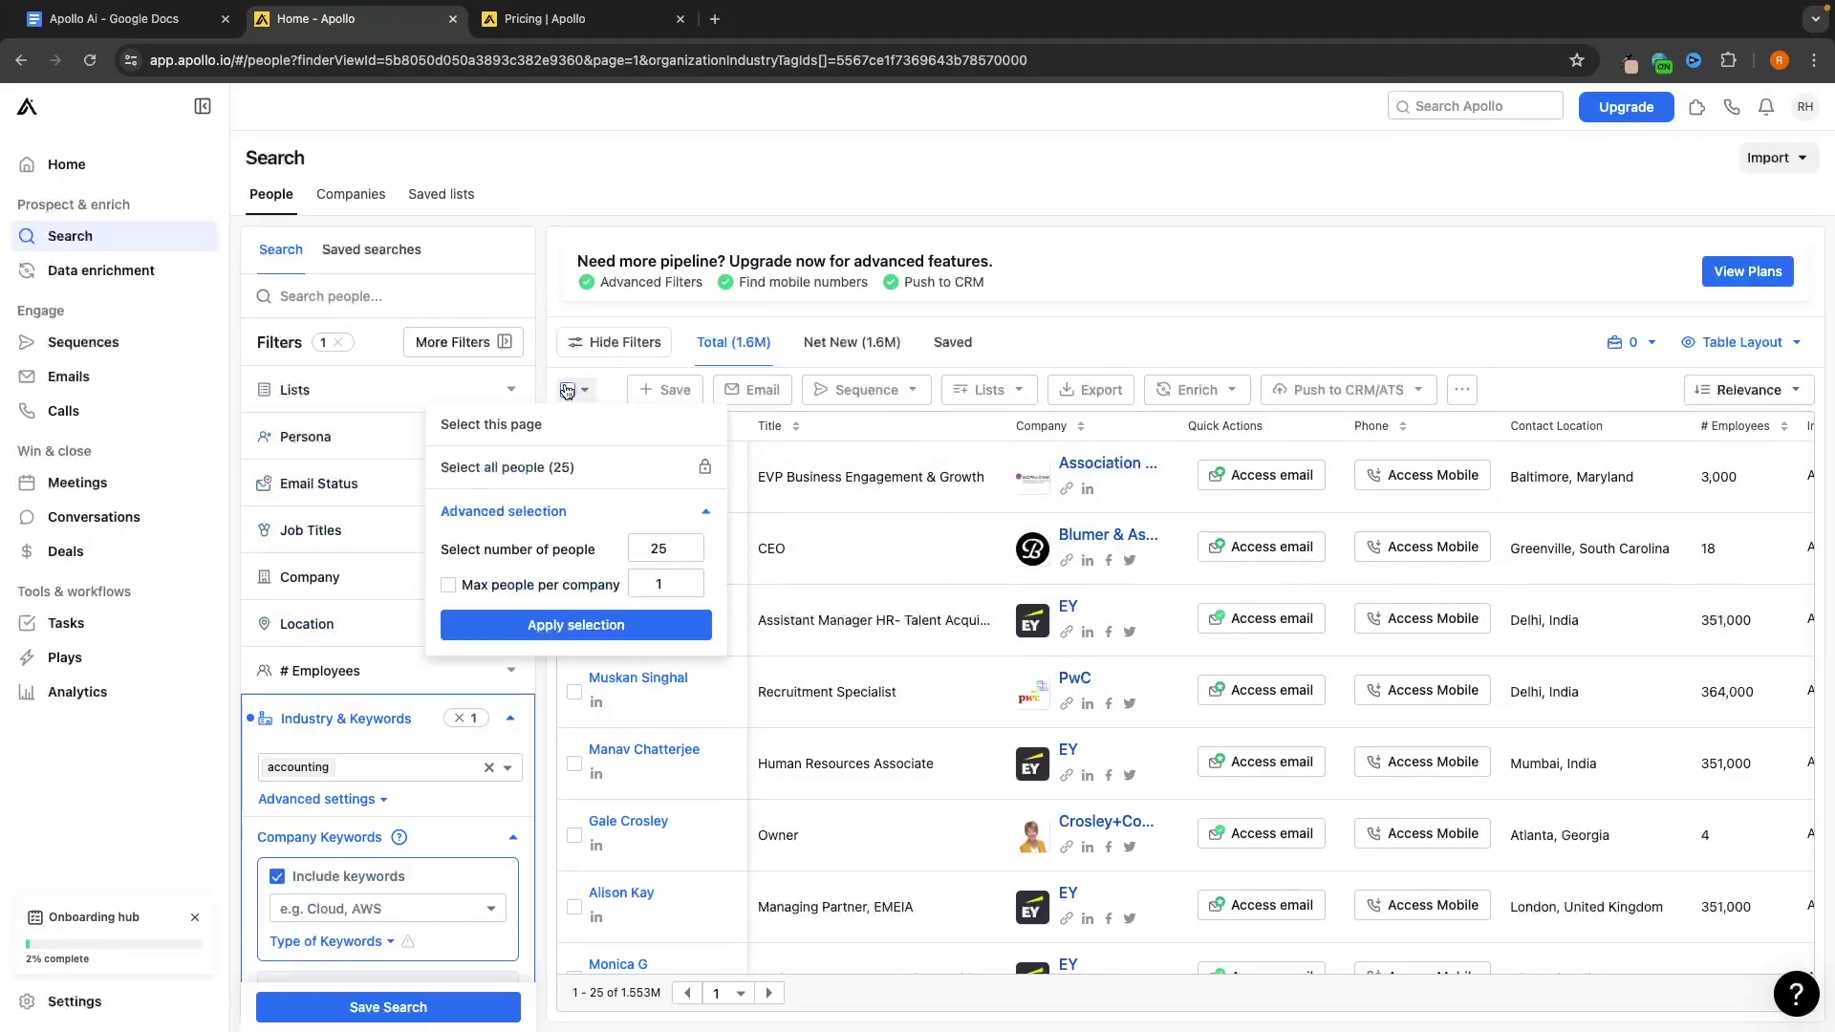
{"action": "left_click", "coordinate": [535, 422]}
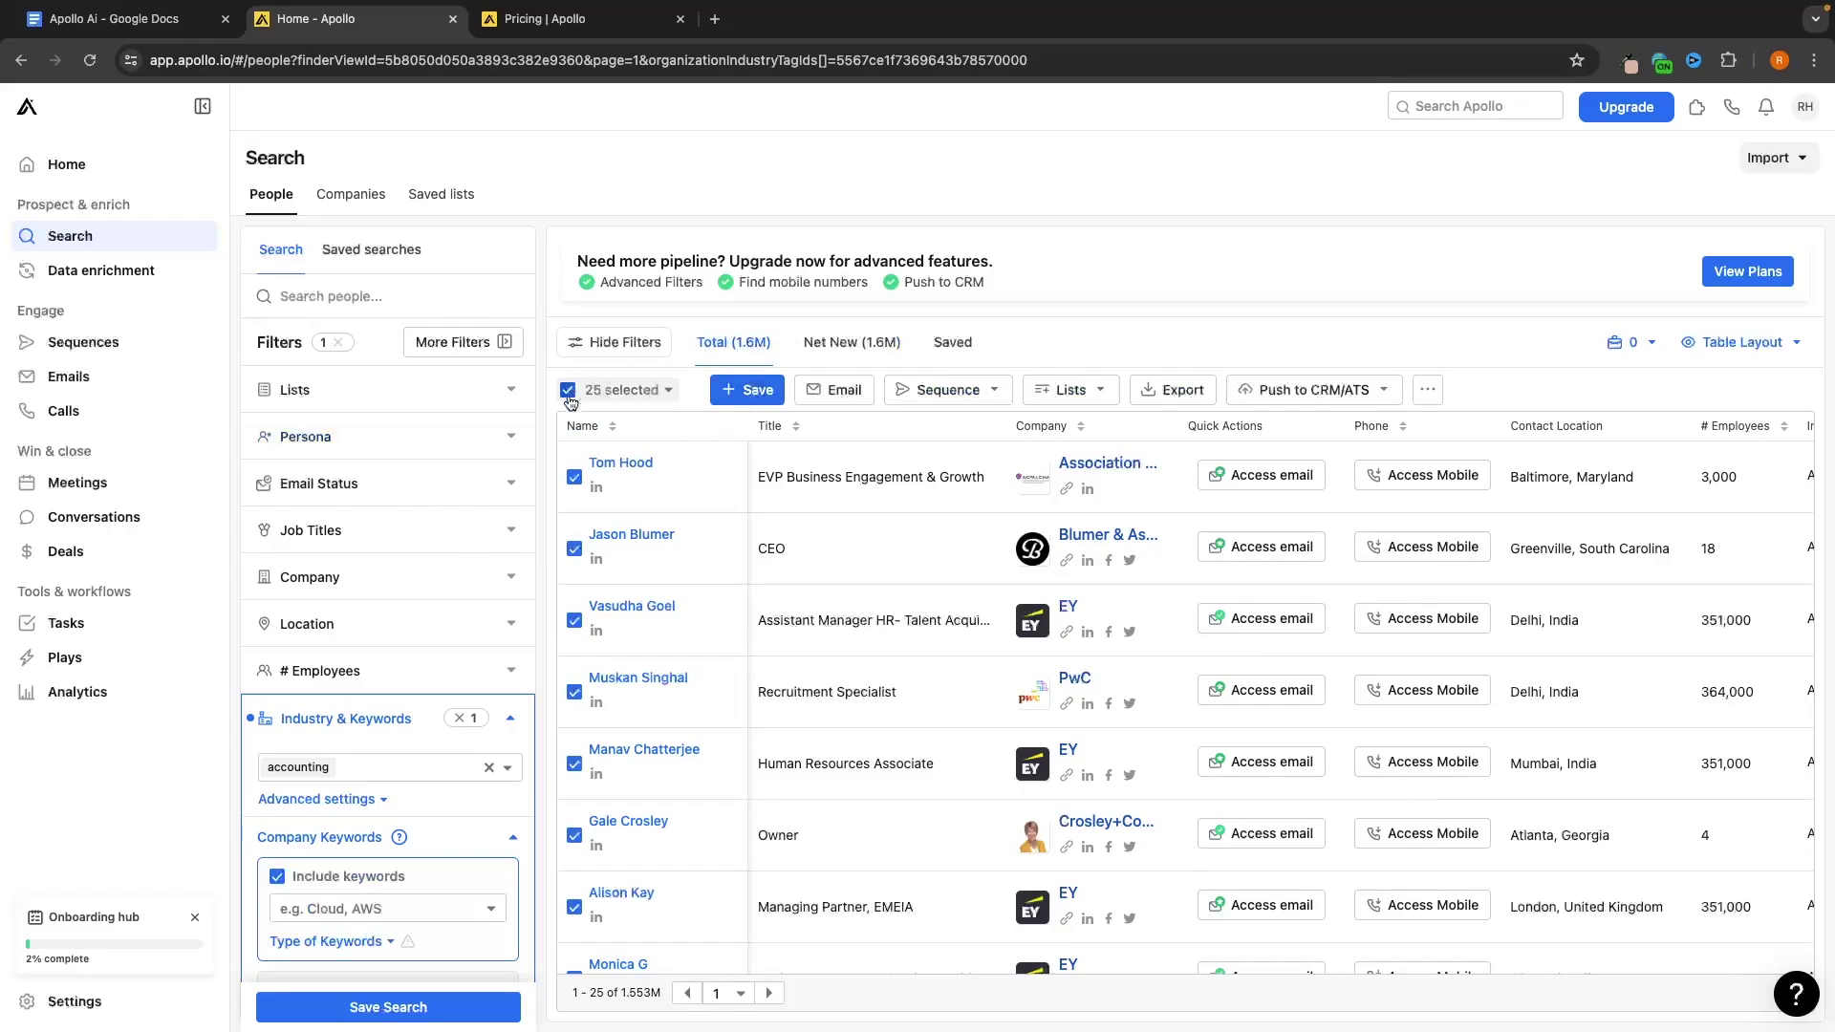
Save the 25 selected people to a new list 'Accouting' and check it in Saved lists
{"action": "left_click", "coordinate": [753, 397]}
{"action": "type", "text": "Ac"}
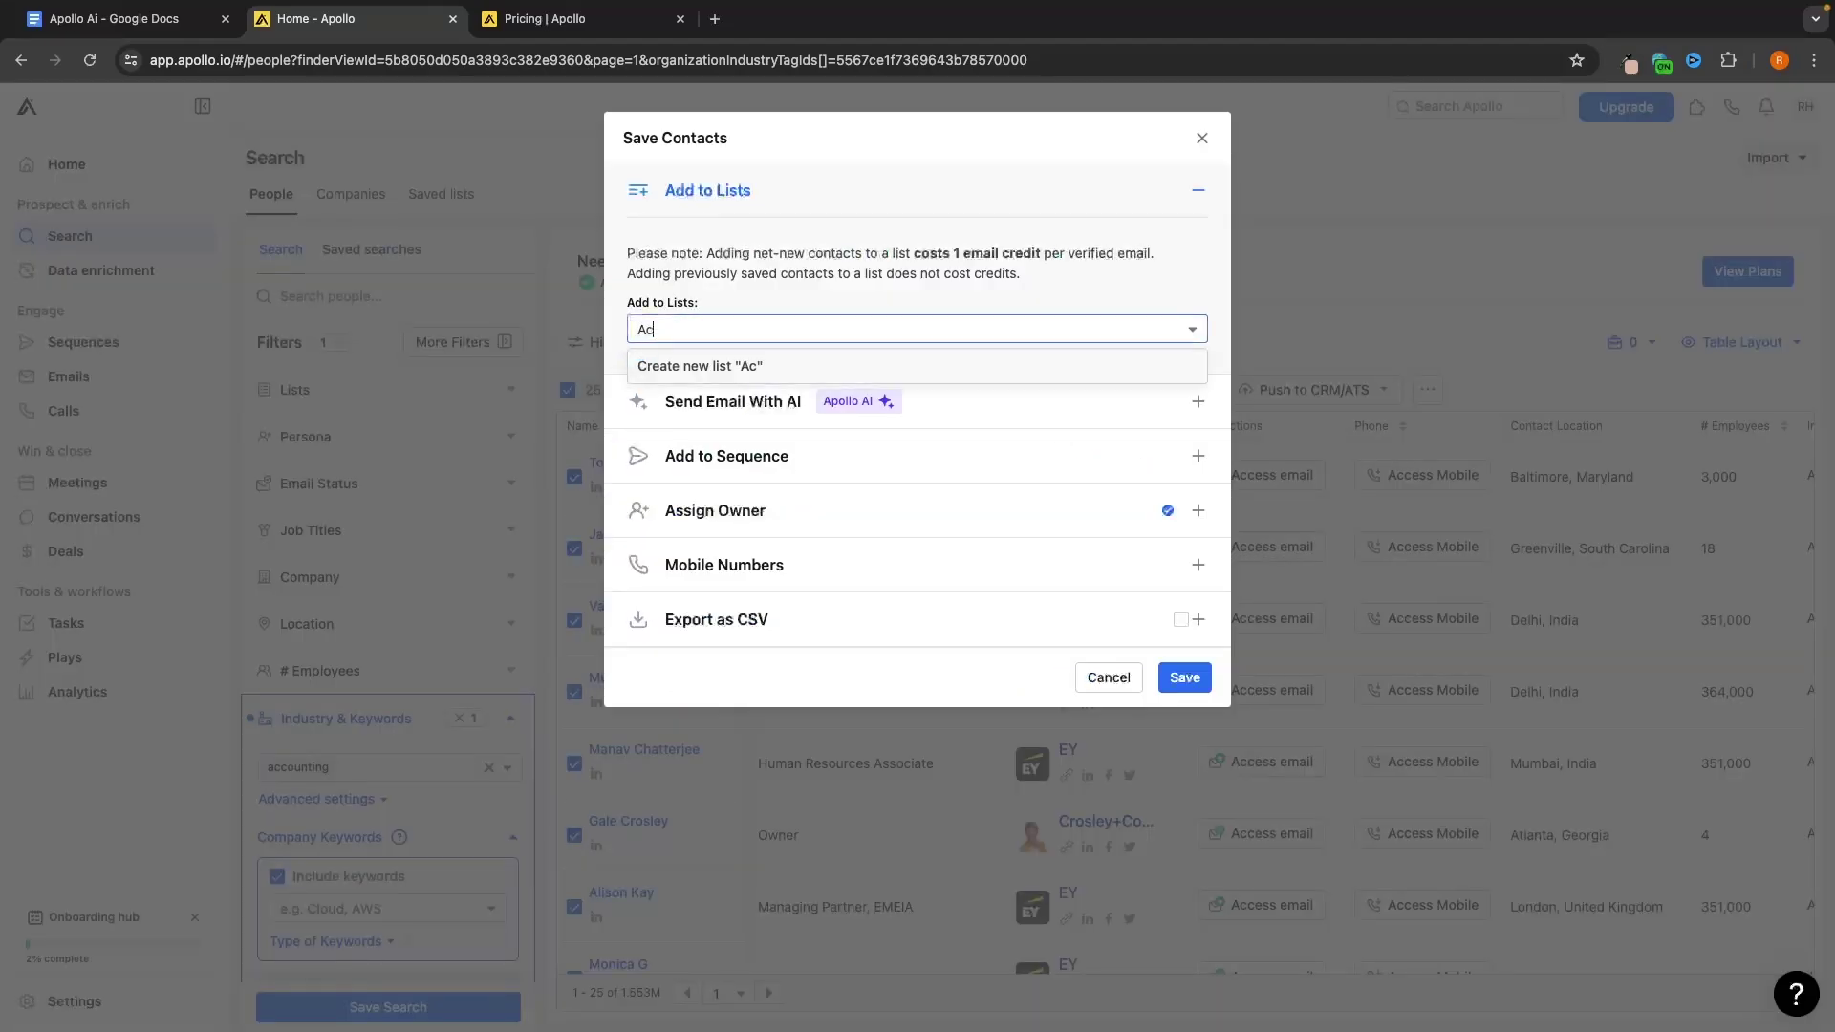
{"action": "type", "text": "couting"}
{"action": "key", "text": "Return"}
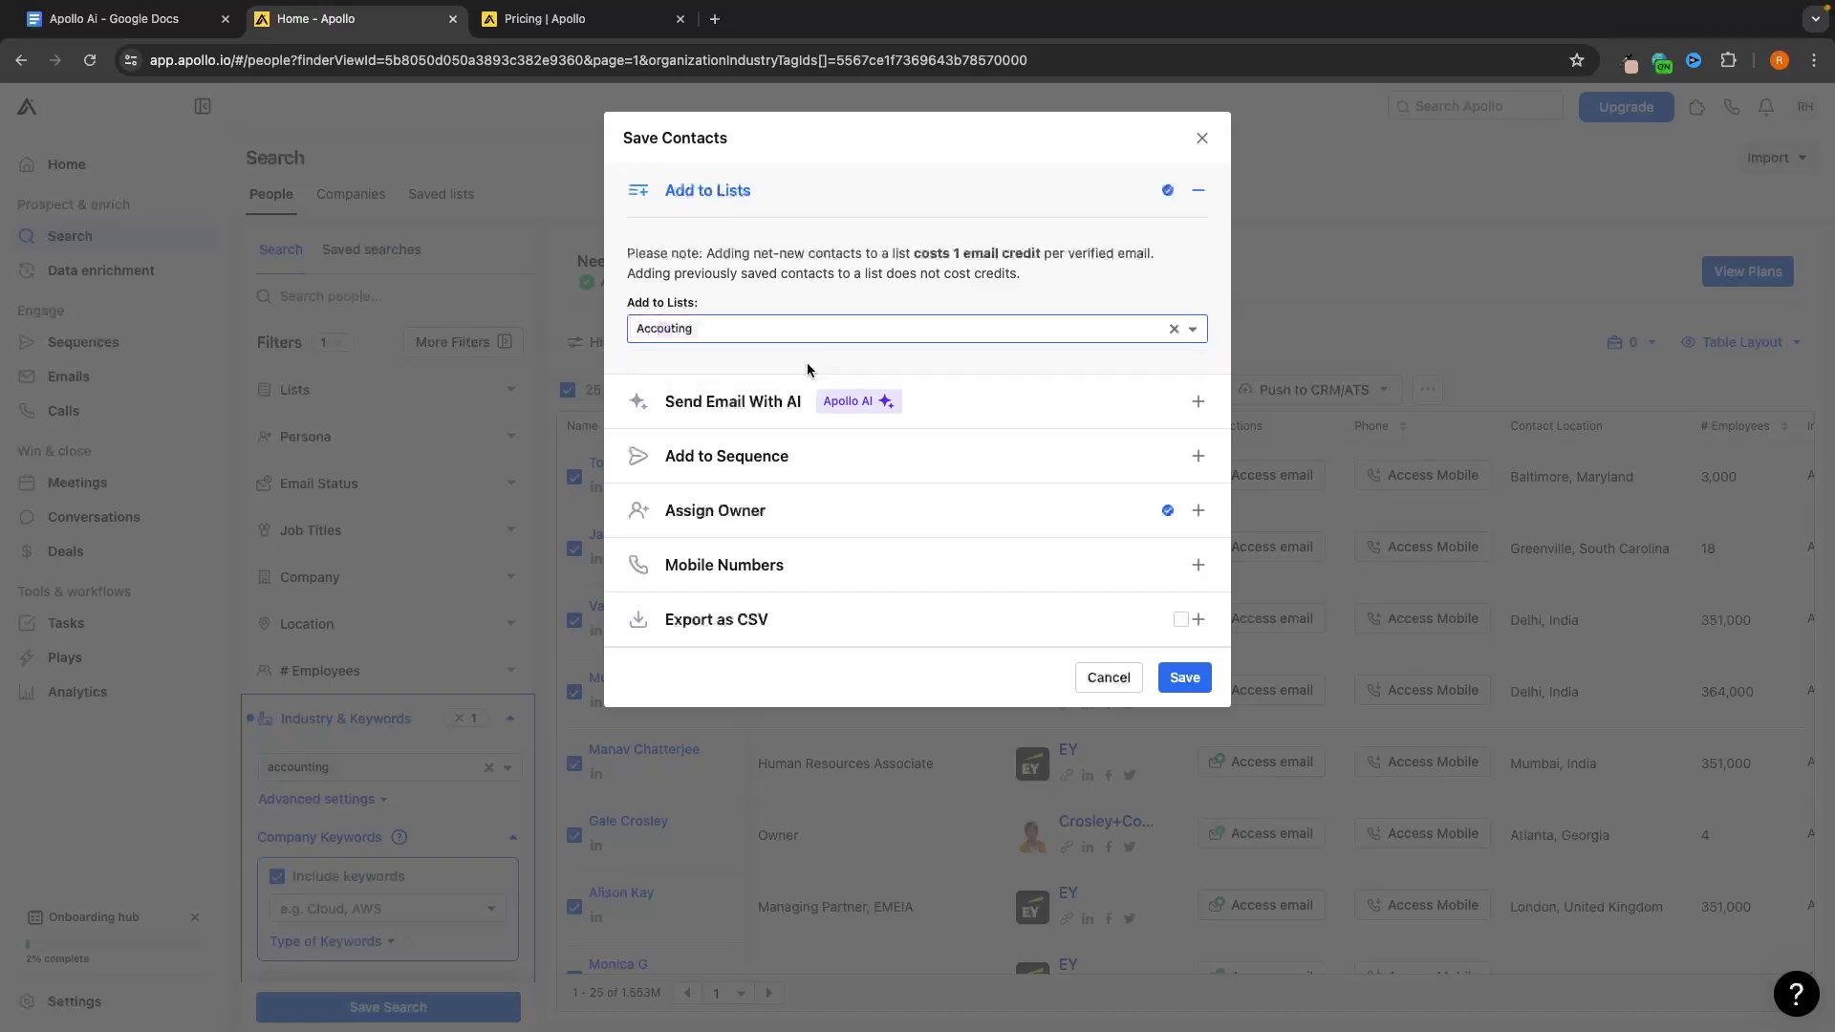
{"action": "left_click", "coordinate": [1185, 678]}
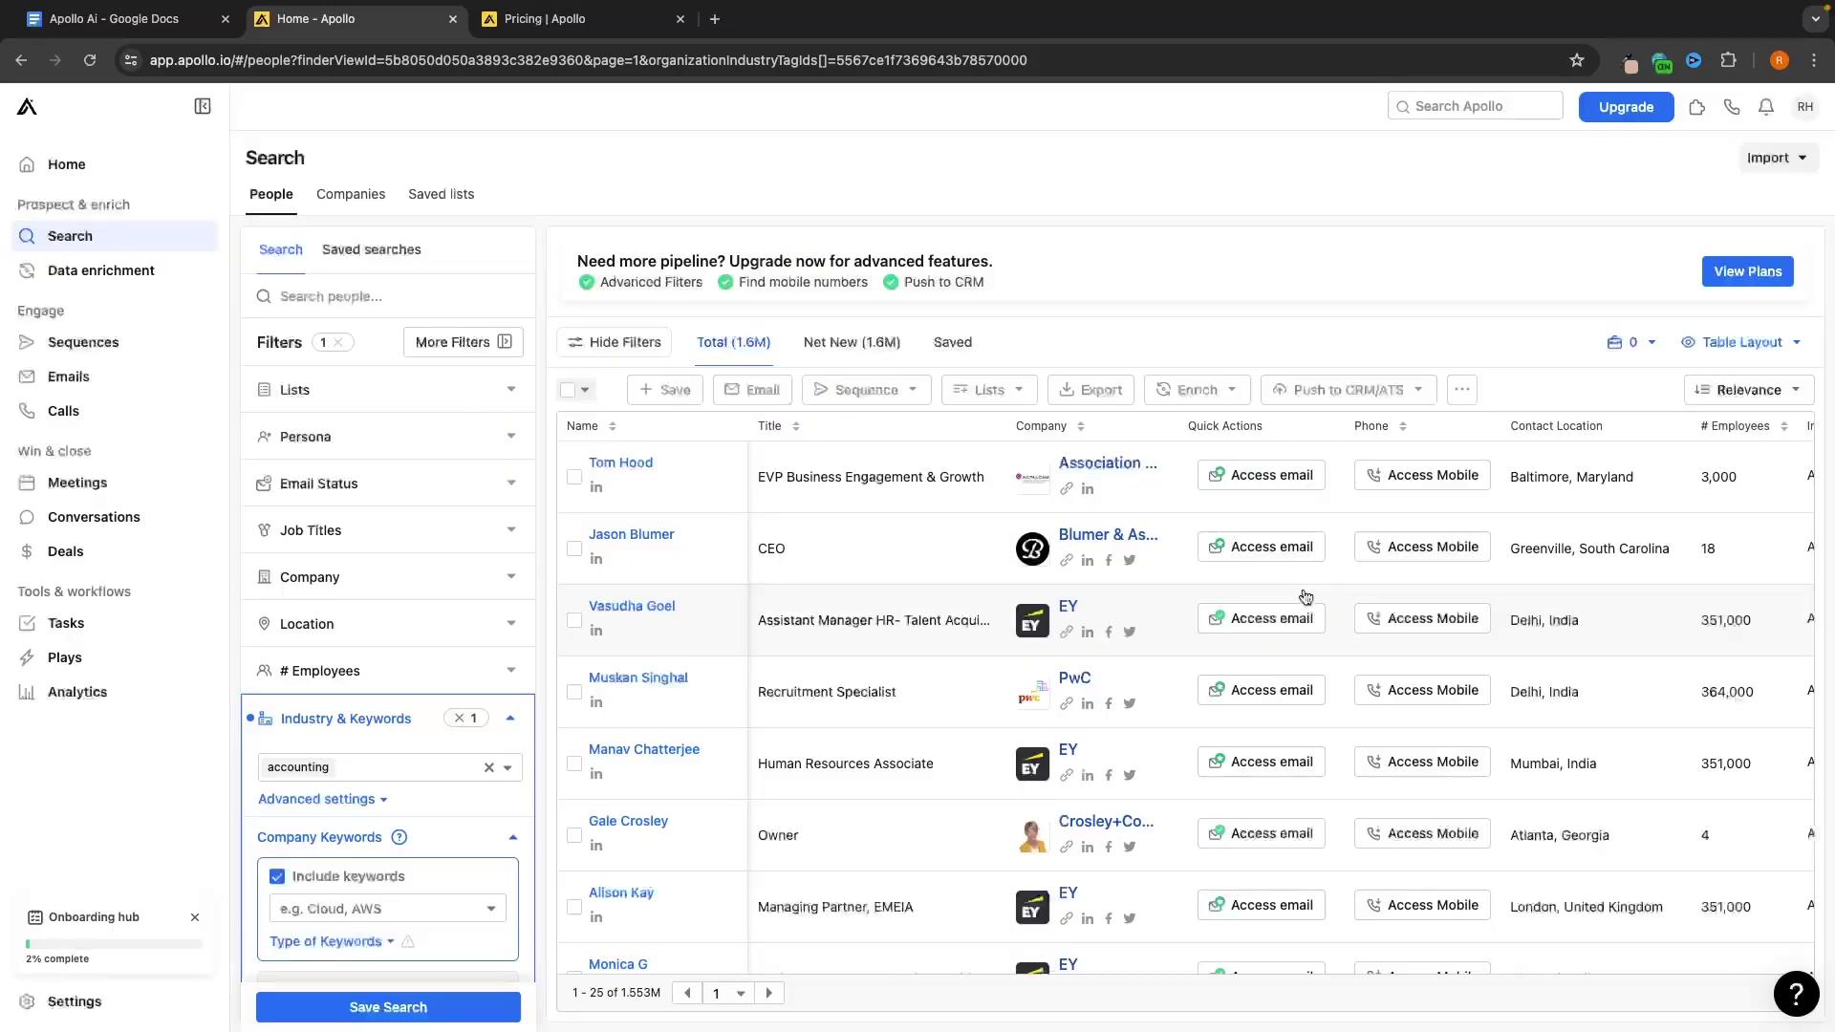
{"action": "left_click", "coordinate": [451, 208]}
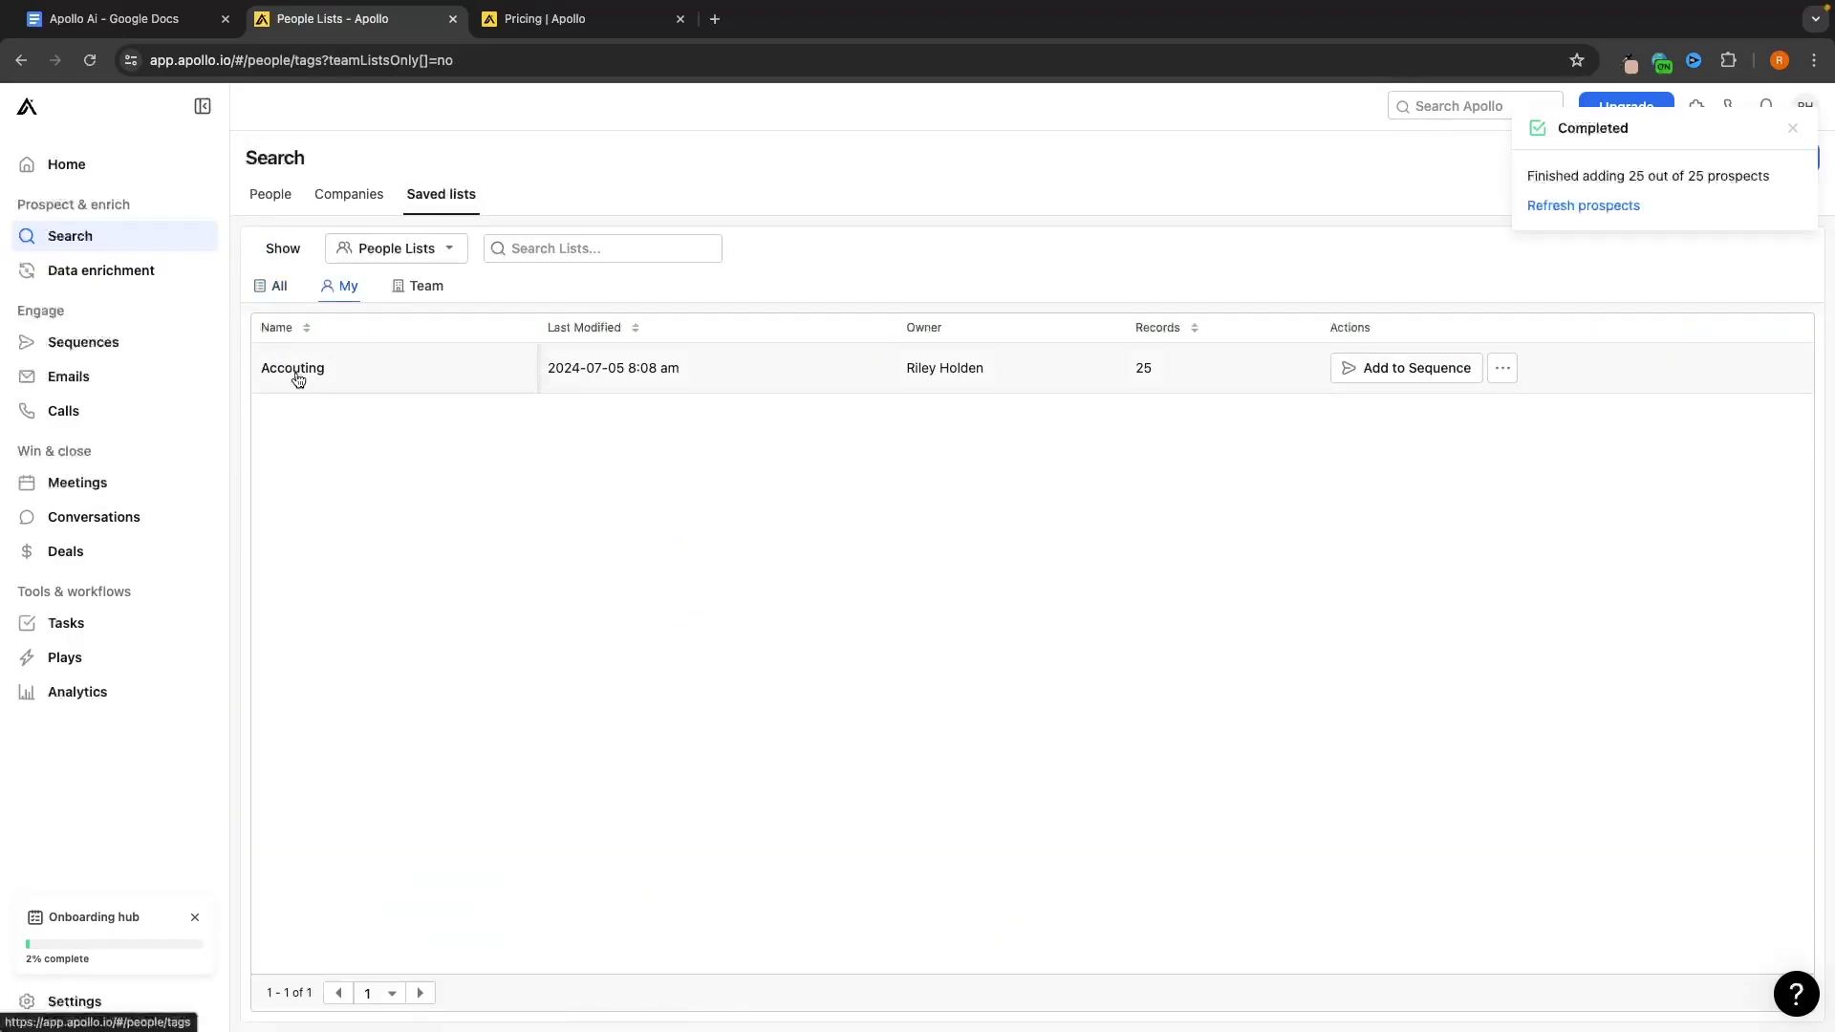
{"action": "left_click", "coordinate": [271, 194]}
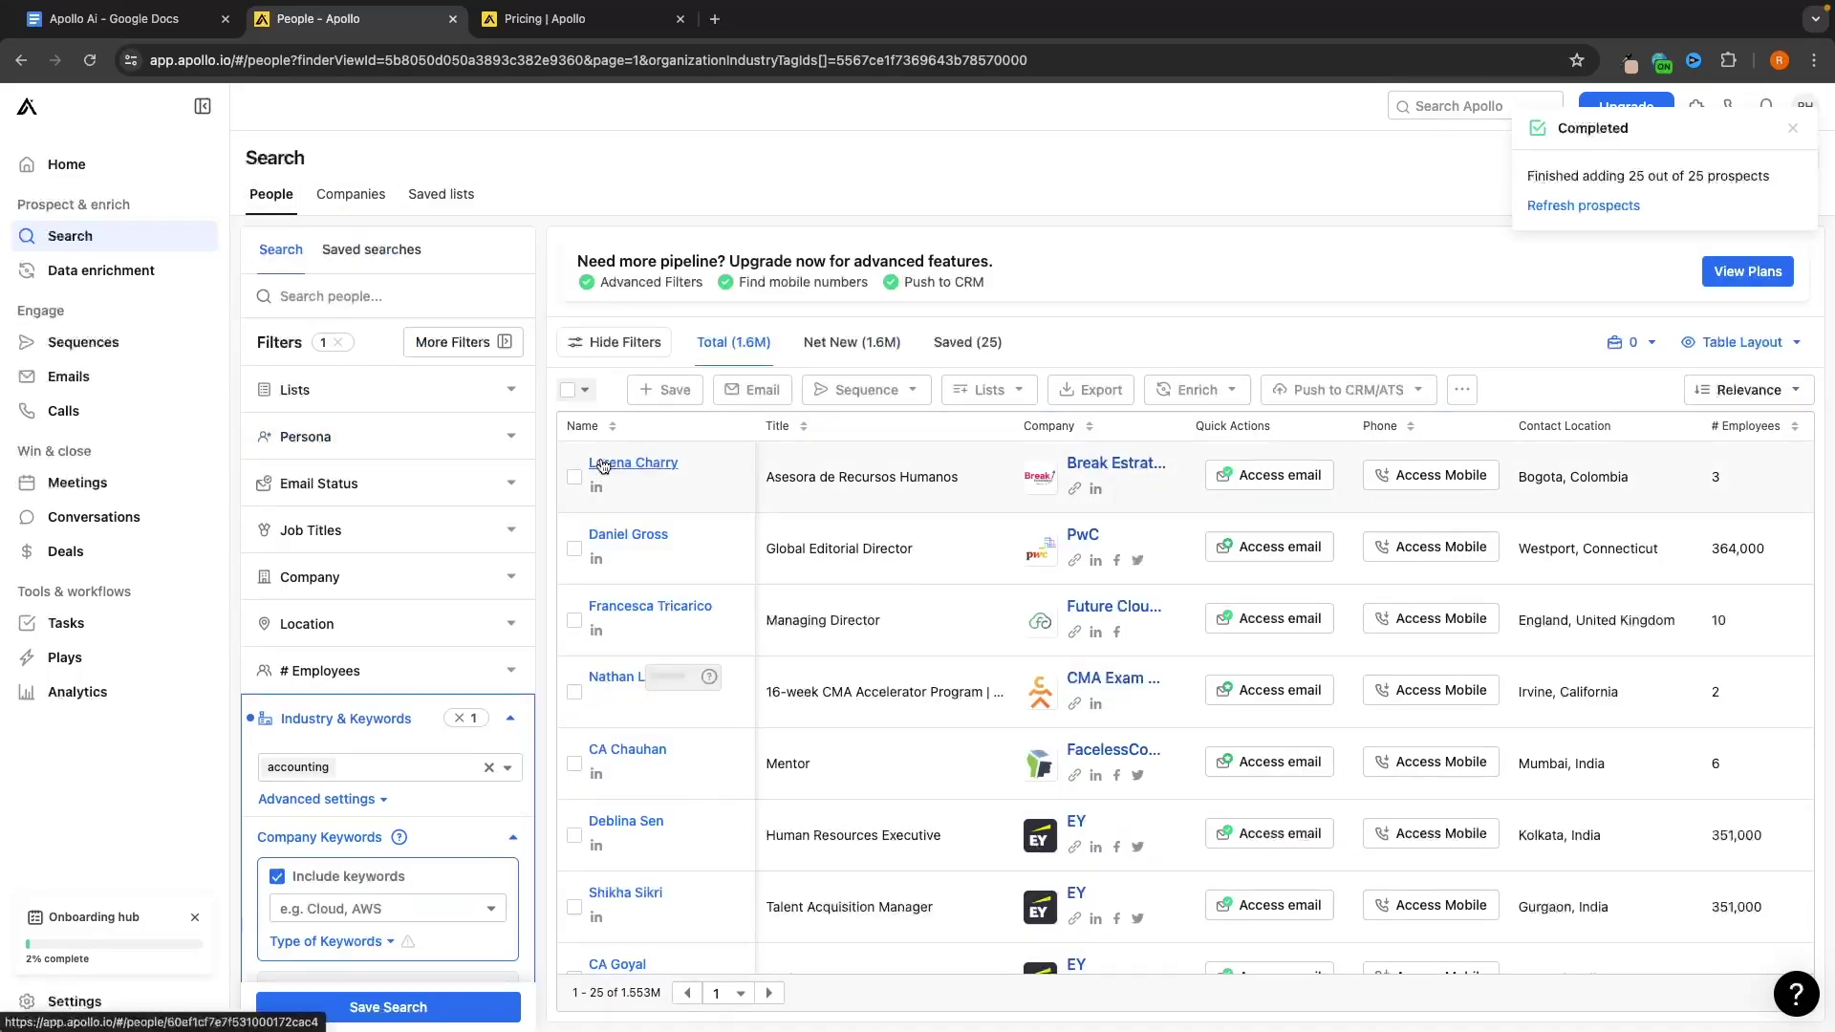
Add another page of 25 people to the 'Accouting' list
{"action": "left_click", "coordinate": [584, 390]}
{"action": "left_click", "coordinate": [516, 426]}
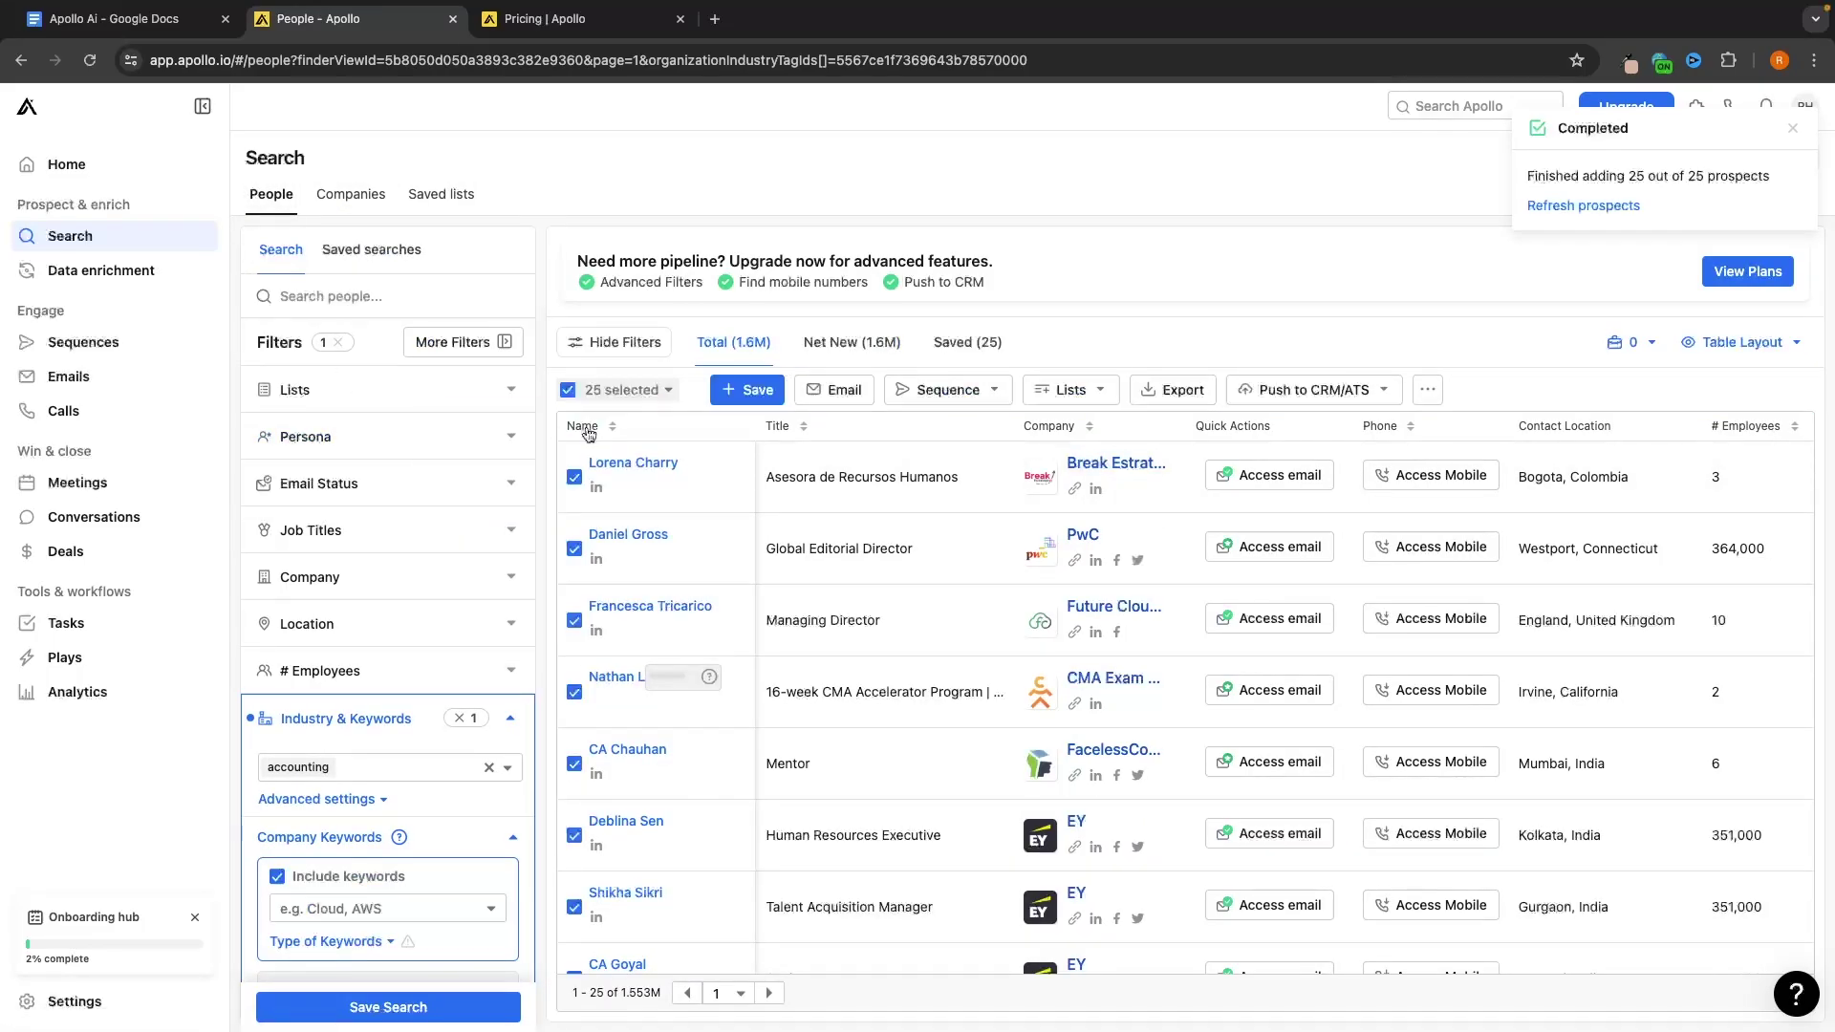
{"action": "left_click", "coordinate": [748, 391]}
{"action": "left_click", "coordinate": [726, 329]}
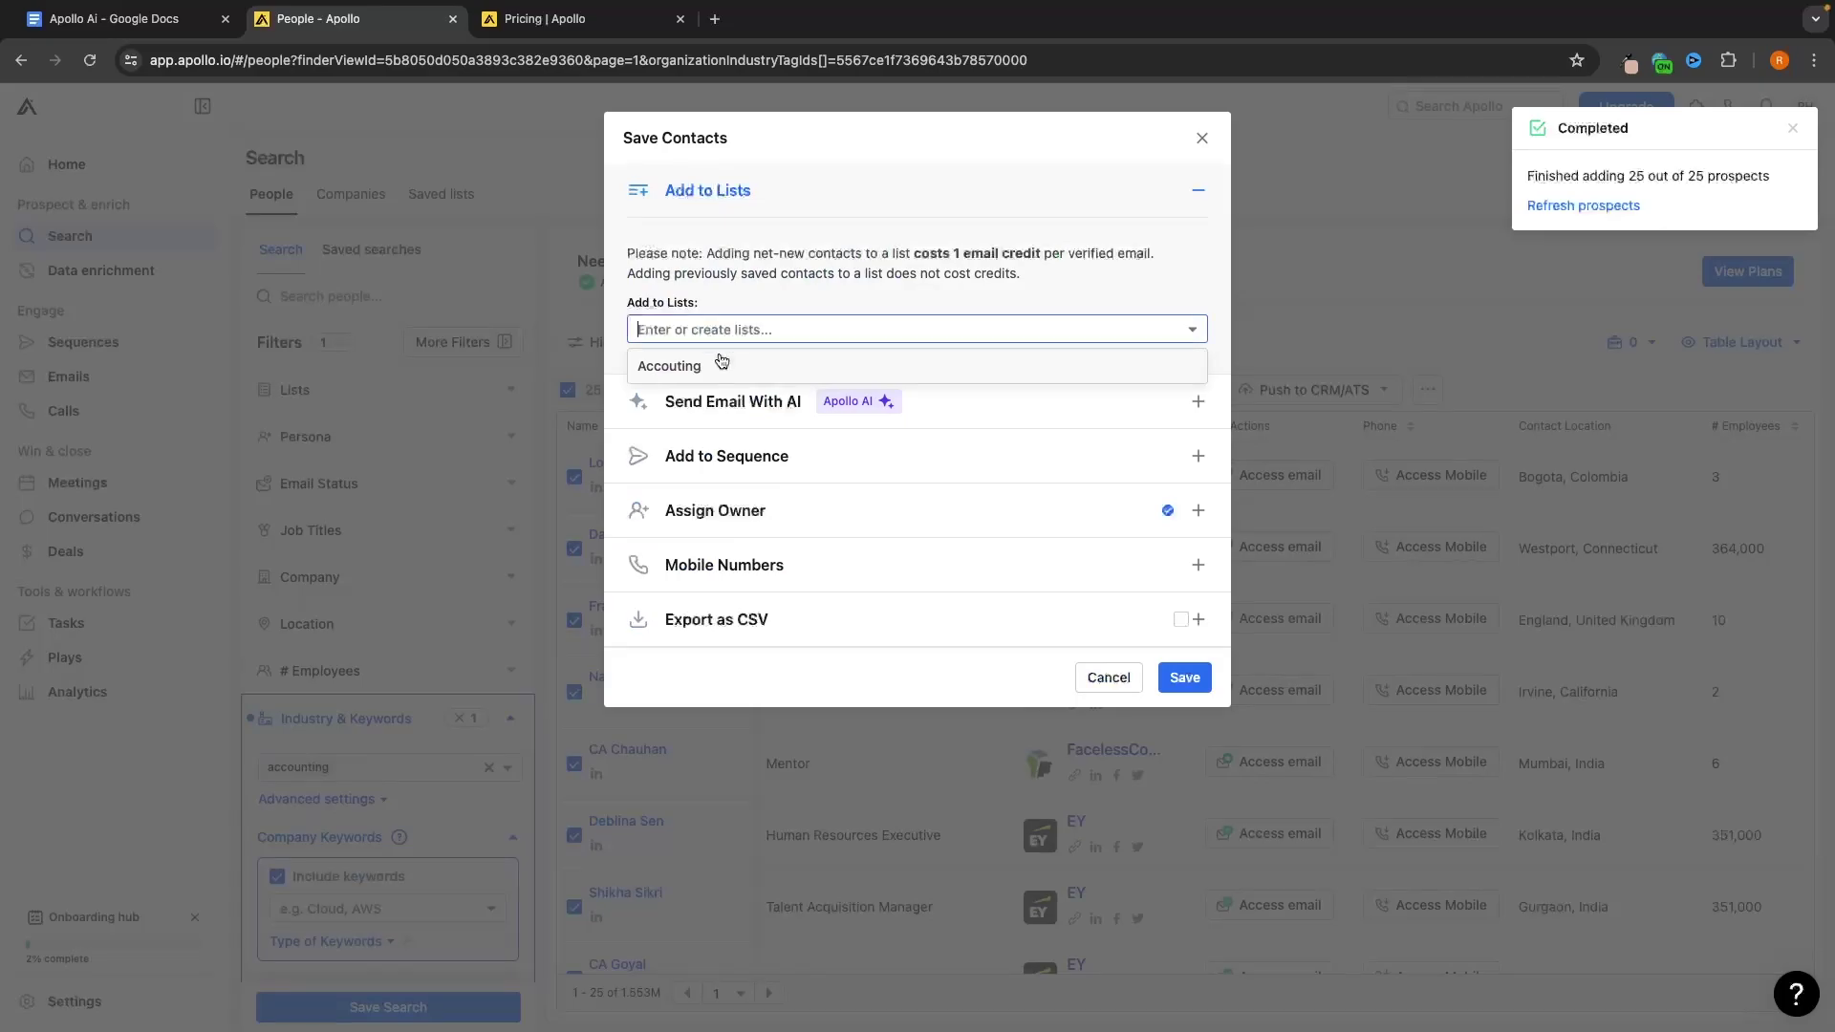
{"action": "left_click", "coordinate": [723, 361]}
{"action": "left_click", "coordinate": [1183, 675]}
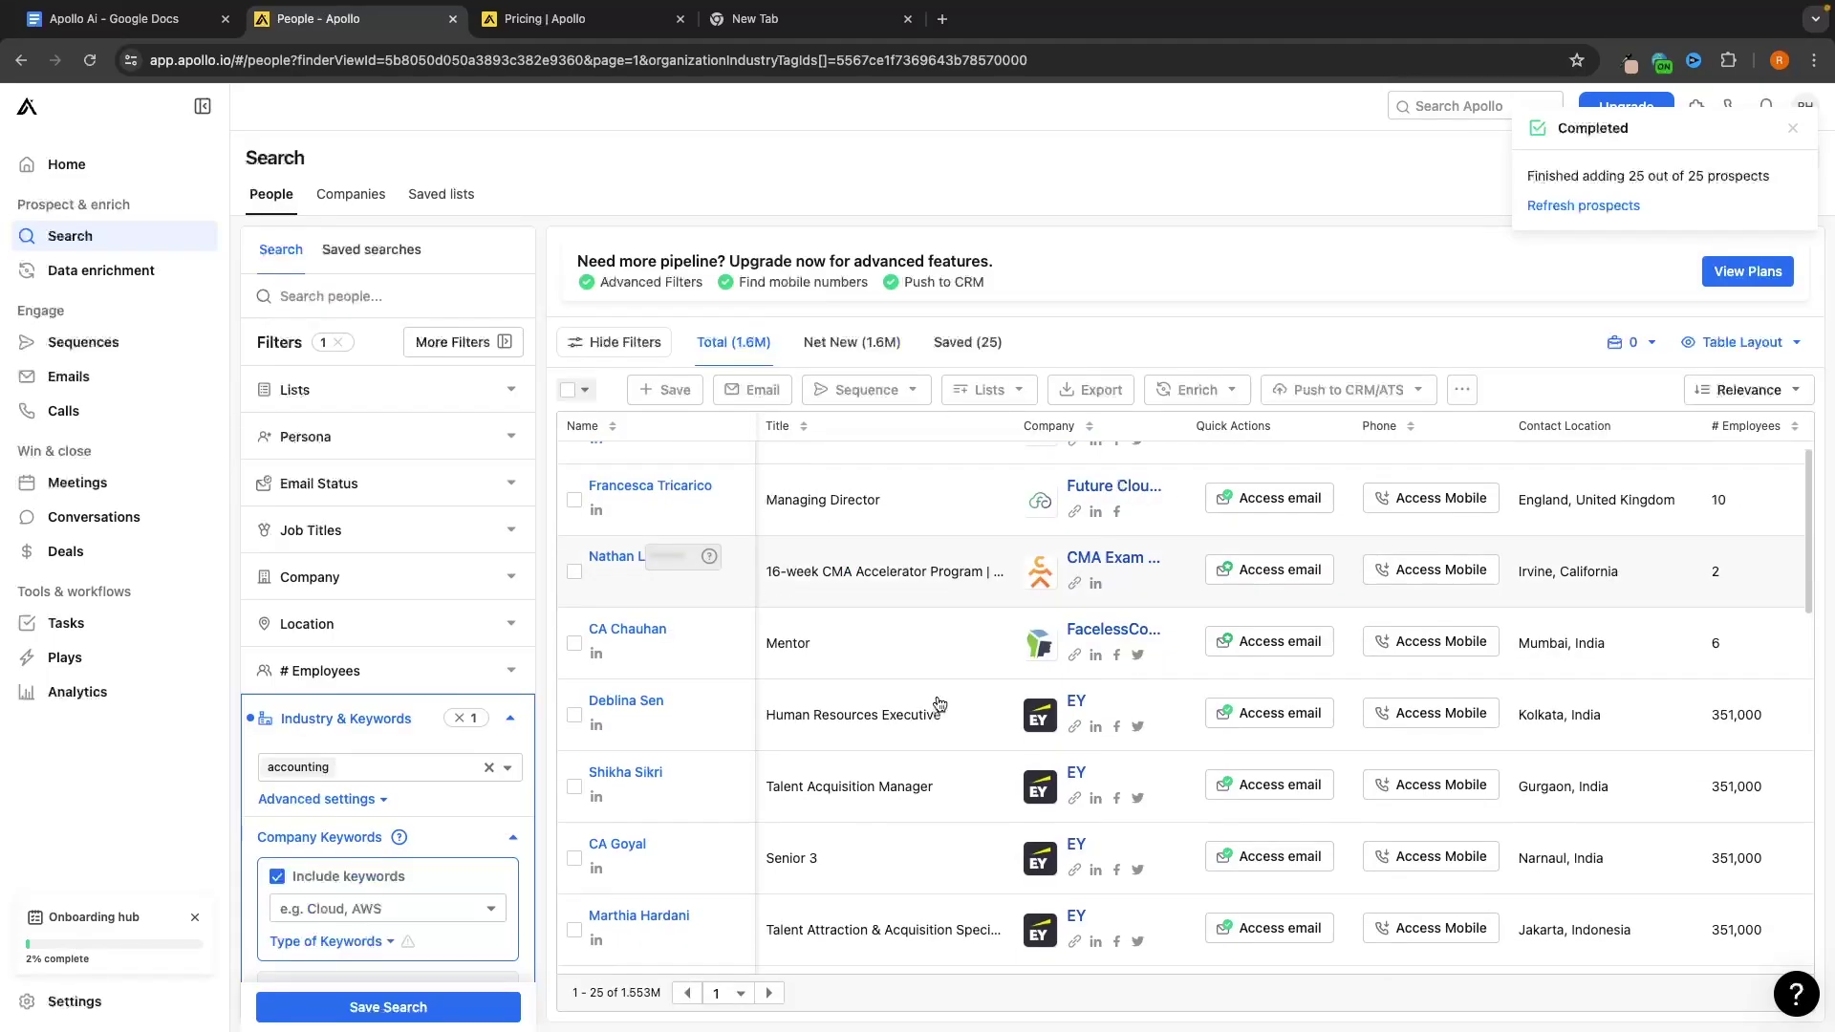
Review the 50-record list, then switch over to the pricing page
{"action": "scroll", "coordinate": [937, 704], "scroll_direction": "down", "scroll_amount": 10}
{"action": "scroll", "coordinate": [939, 705], "scroll_direction": "up", "scroll_amount": 12}
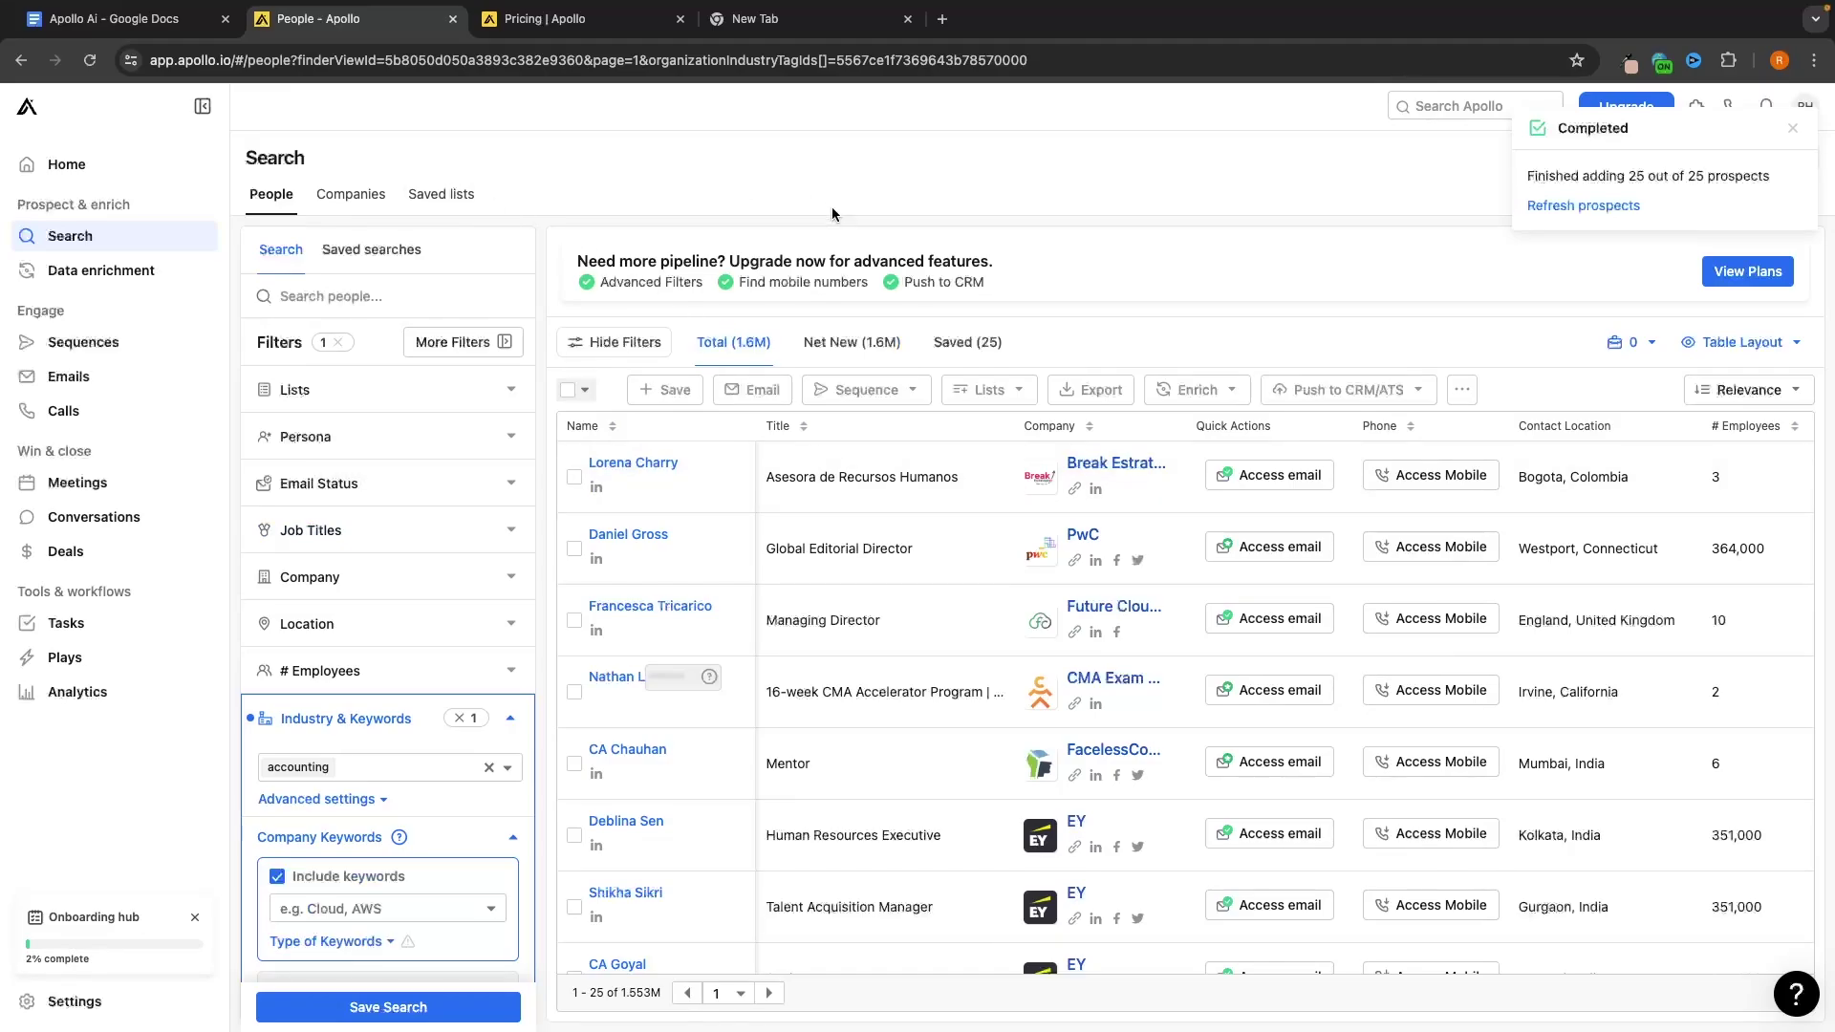
{"action": "left_click", "coordinate": [612, 19]}
{"action": "scroll", "coordinate": [712, 400], "scroll_direction": "up", "scroll_amount": 10}
Scroll through the pricing plans and Compare plans table, clearing an accidental text selection
{"action": "scroll", "coordinate": [707, 403], "scroll_direction": "down", "scroll_amount": 3}
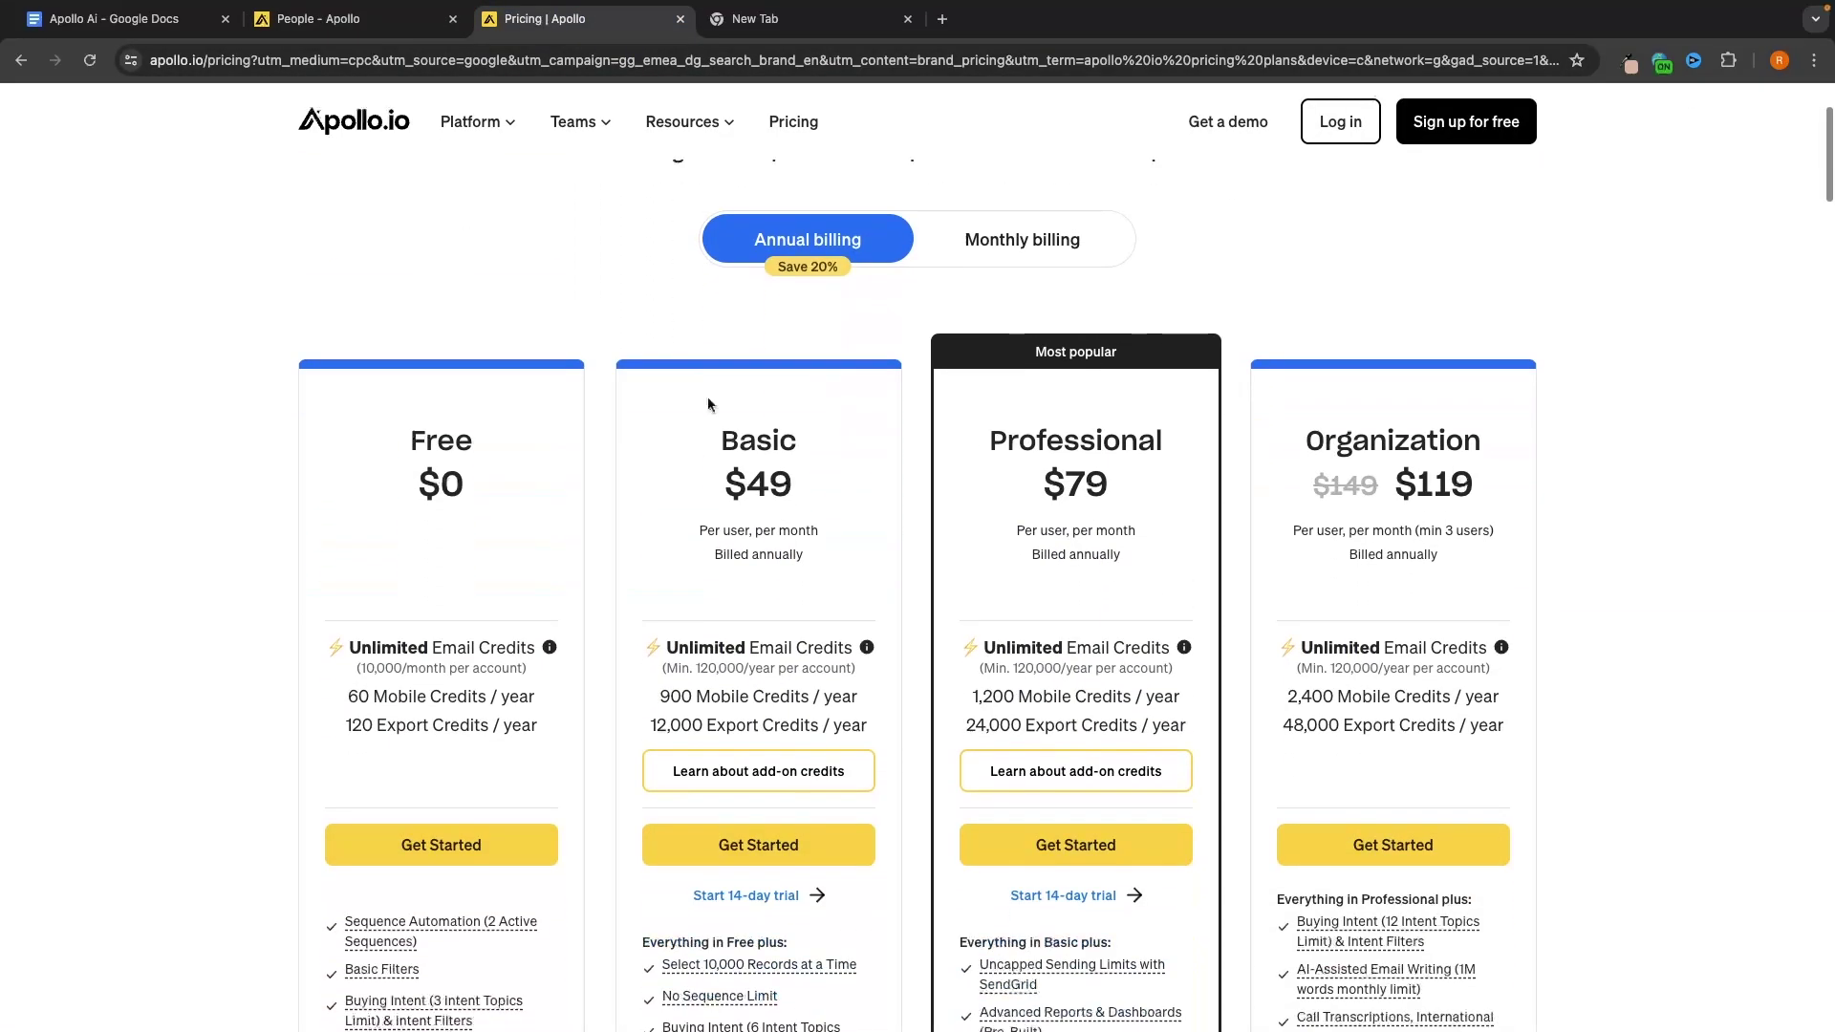
{"action": "left_click_drag", "start_coordinate": [376, 426], "coordinate": [513, 502]}
{"action": "left_click", "coordinate": [542, 505]}
{"action": "scroll", "coordinate": [542, 505], "scroll_direction": "down", "scroll_amount": 3}
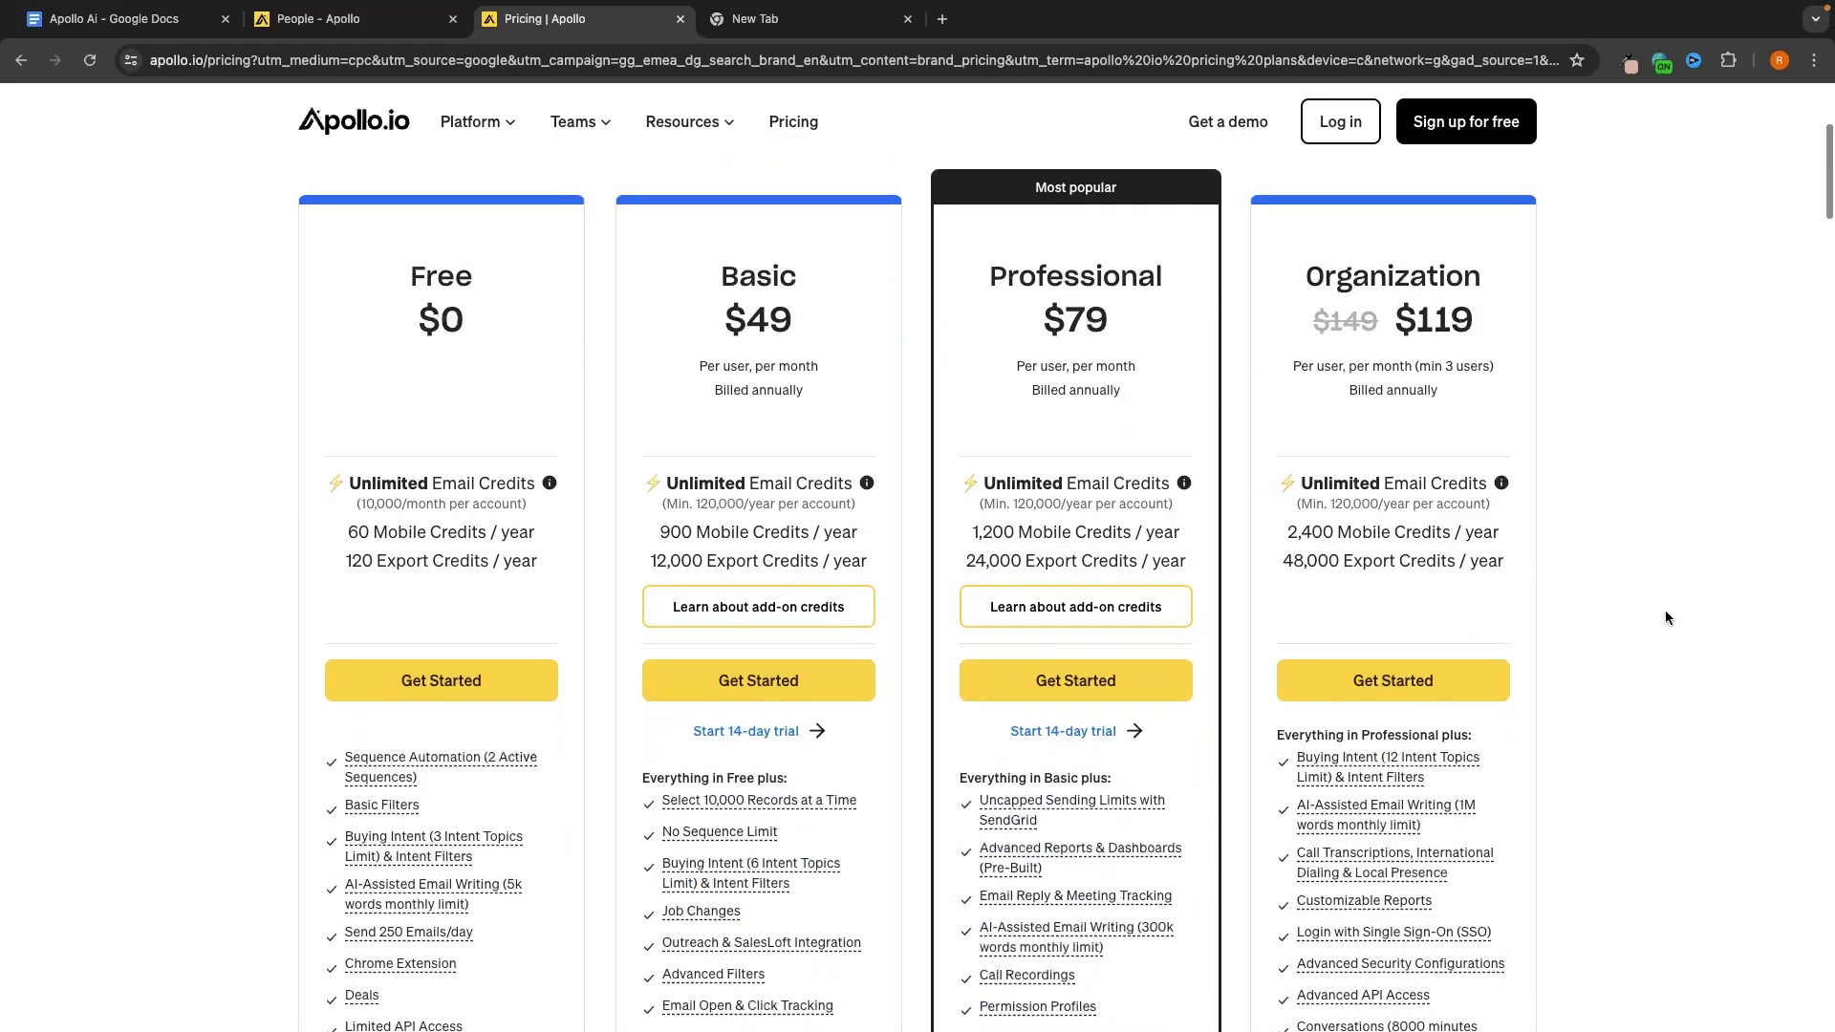
{"action": "scroll", "coordinate": [1665, 617], "scroll_direction": "down", "scroll_amount": 20}
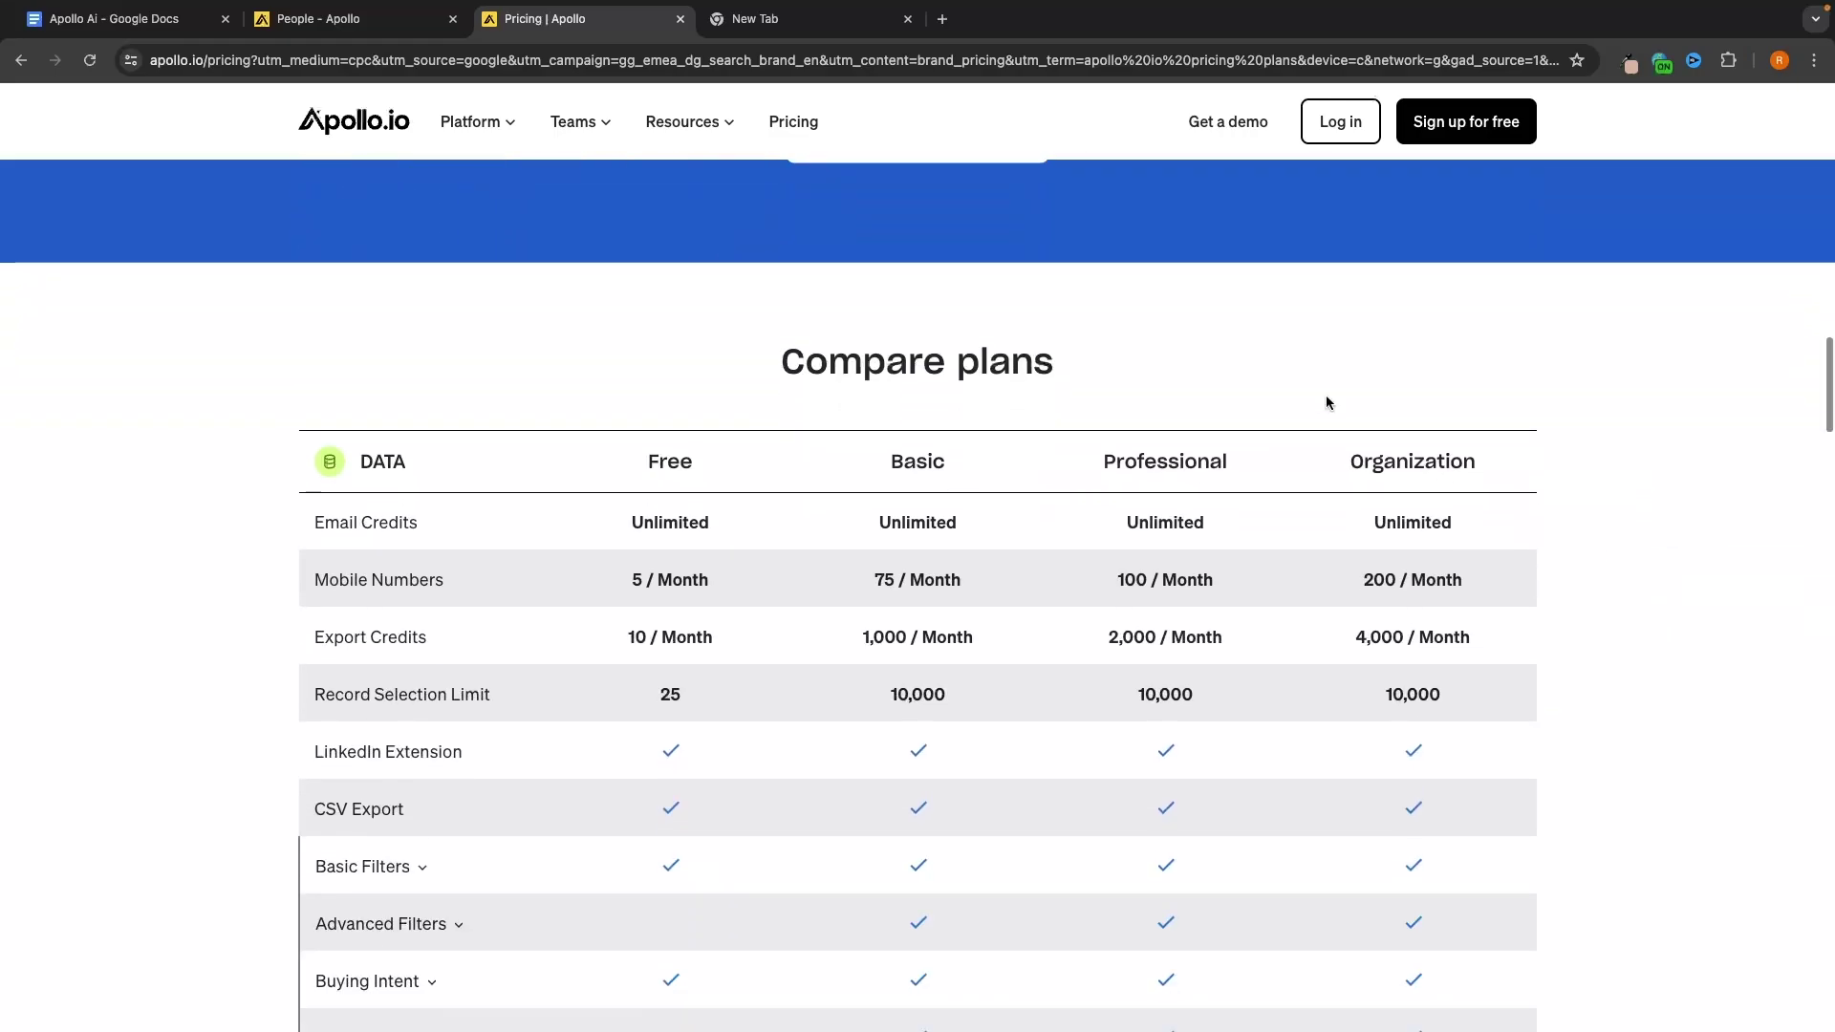
{"action": "scroll", "coordinate": [1556, 494], "scroll_direction": "down", "scroll_amount": 5}
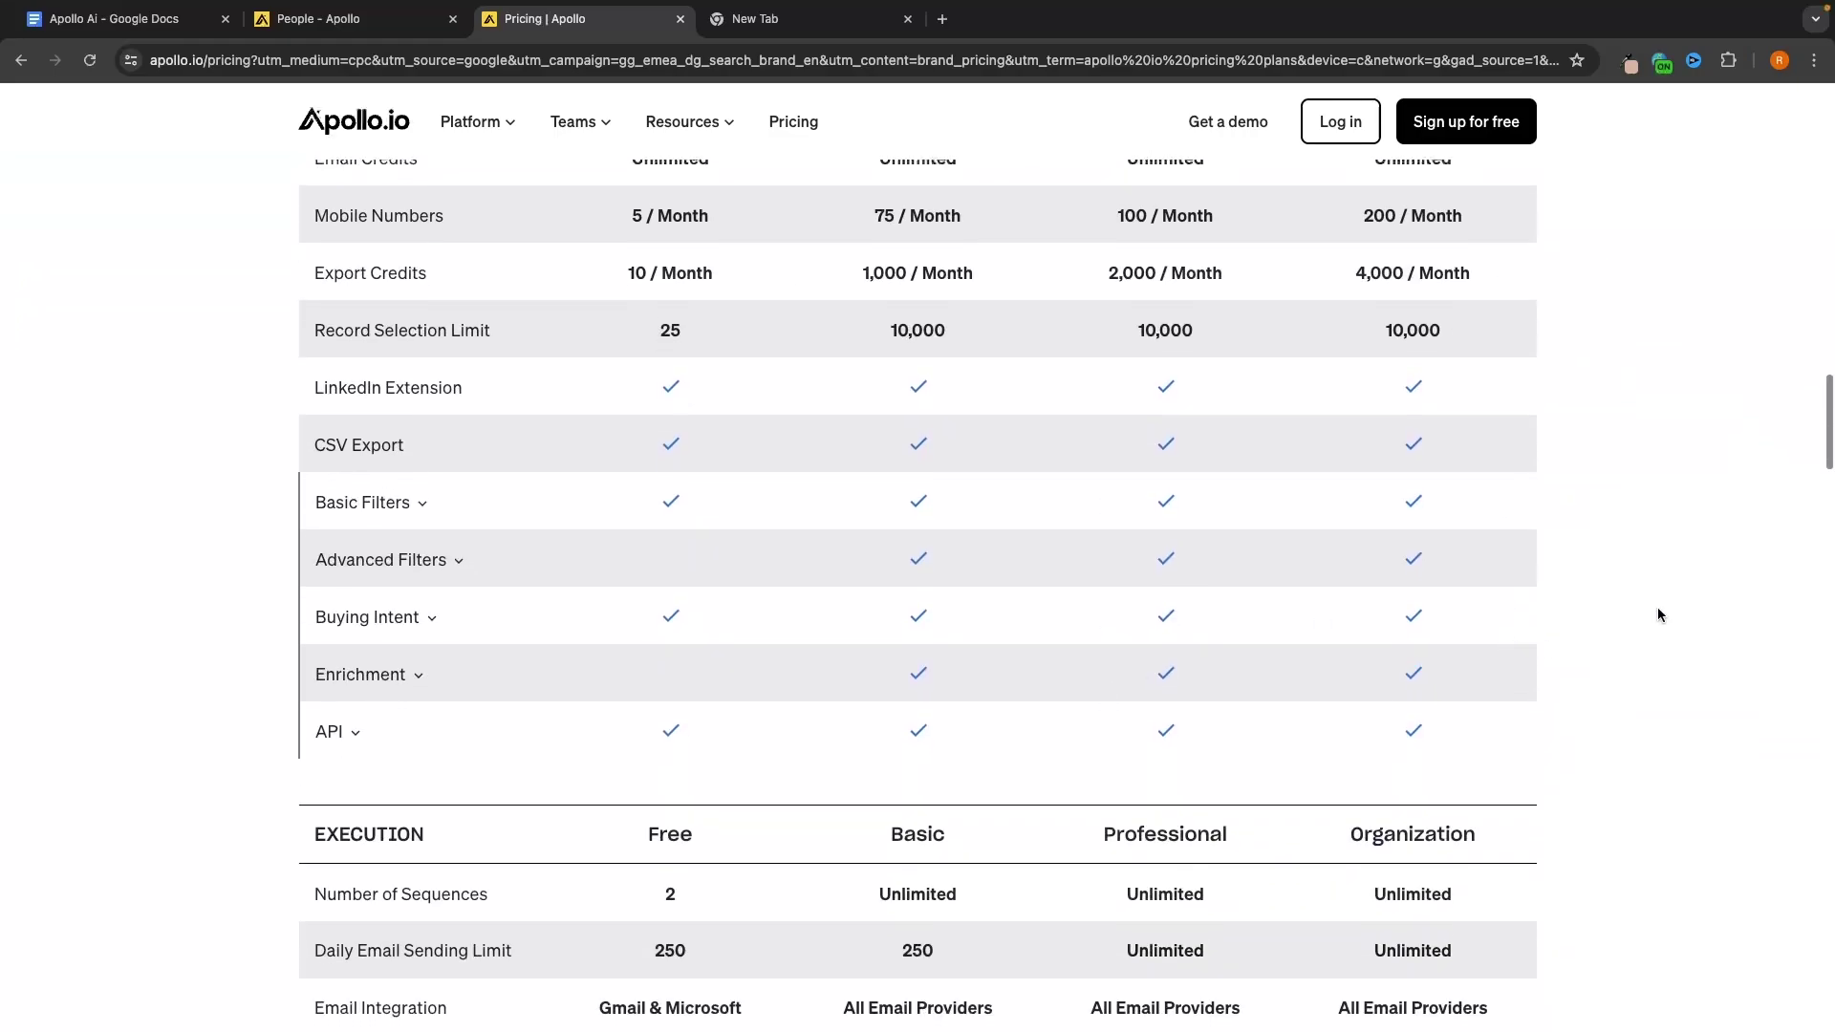
{"action": "scroll", "coordinate": [1659, 615], "scroll_direction": "up", "scroll_amount": 15}
{"action": "scroll", "coordinate": [962, 571], "scroll_direction": "down", "scroll_amount": 5}
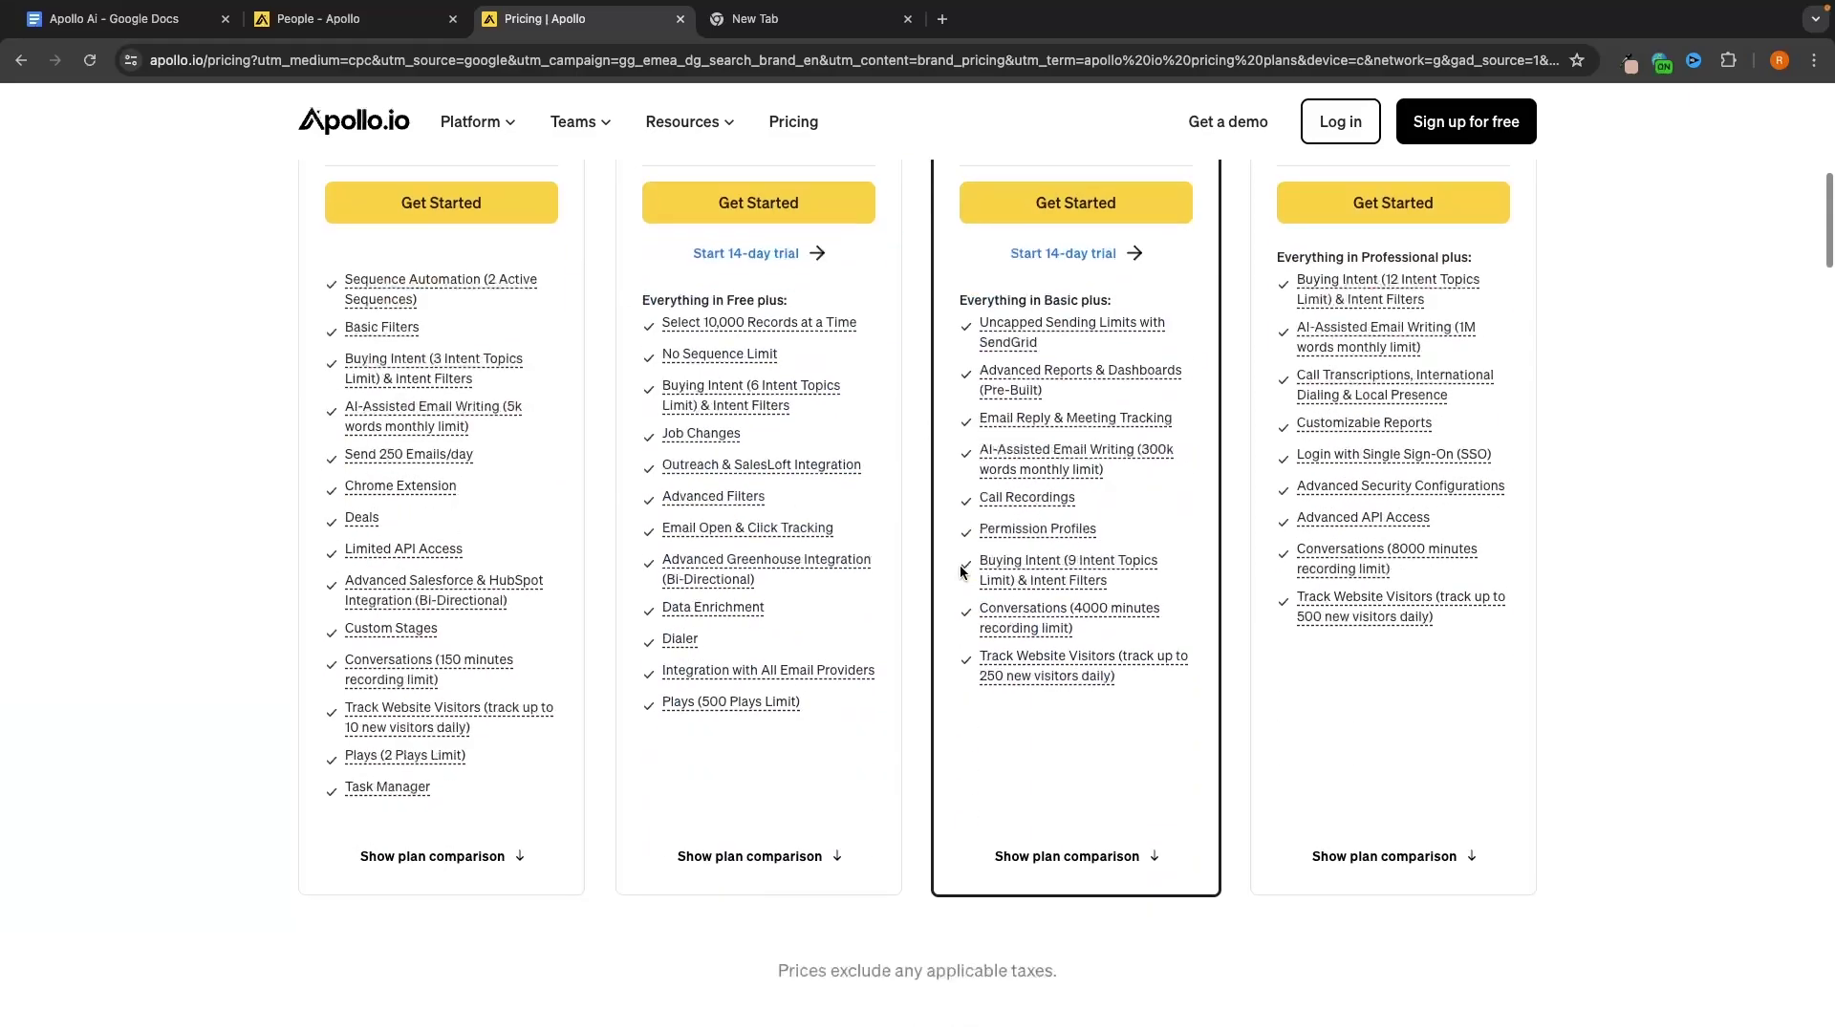
{"action": "scroll", "coordinate": [959, 571], "scroll_direction": "down", "scroll_amount": 15}
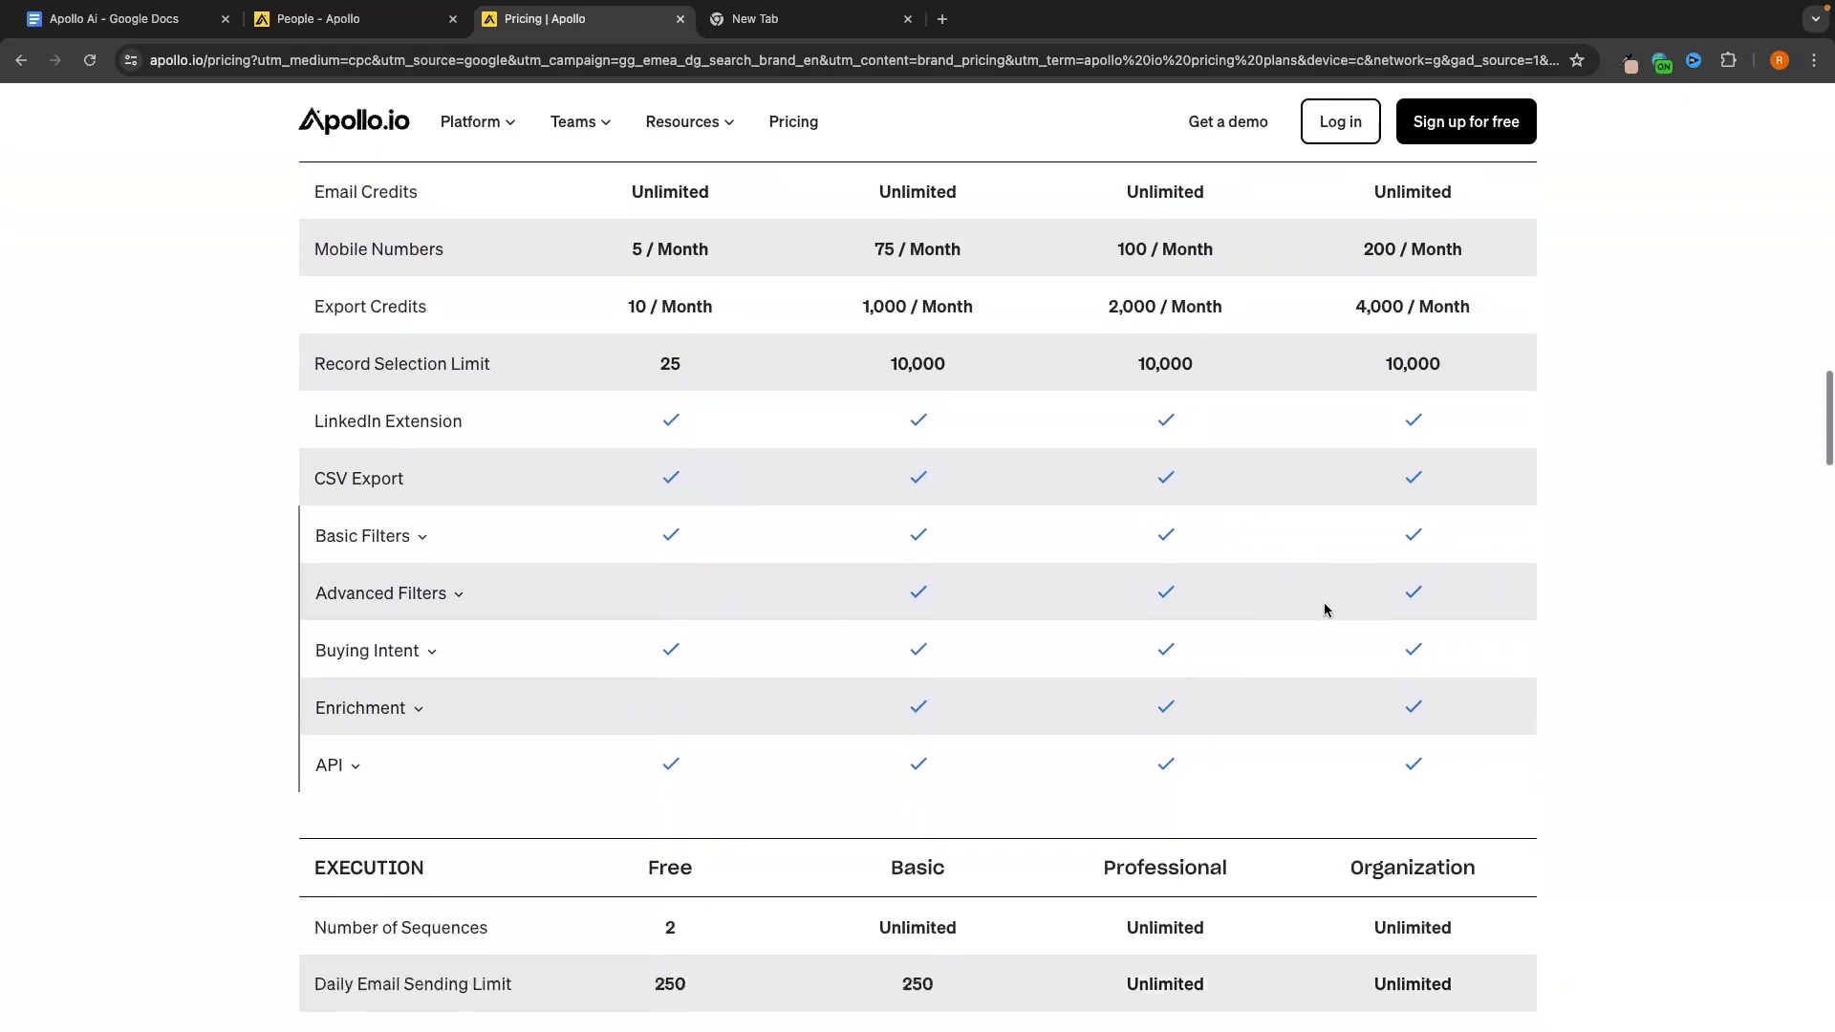
{"action": "scroll", "coordinate": [1325, 609], "scroll_direction": "down", "scroll_amount": 10}
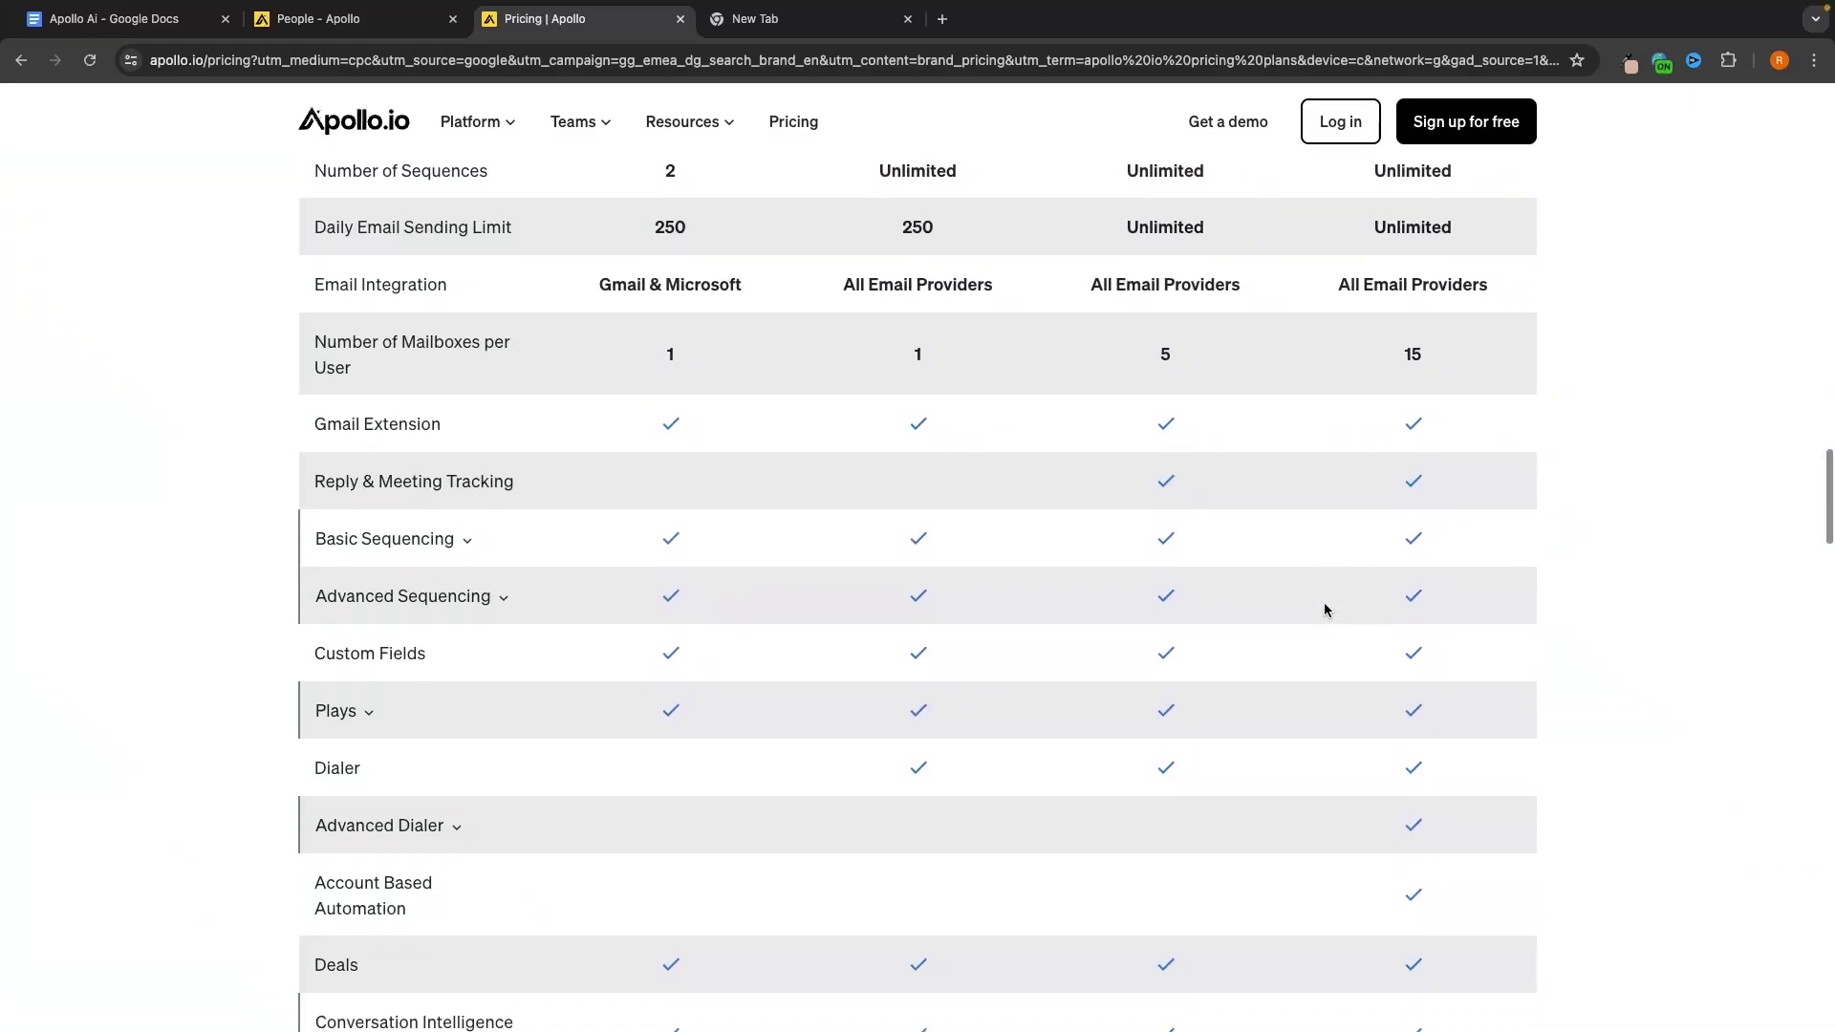
{"action": "scroll", "coordinate": [1364, 525], "scroll_direction": "up", "scroll_amount": 12}
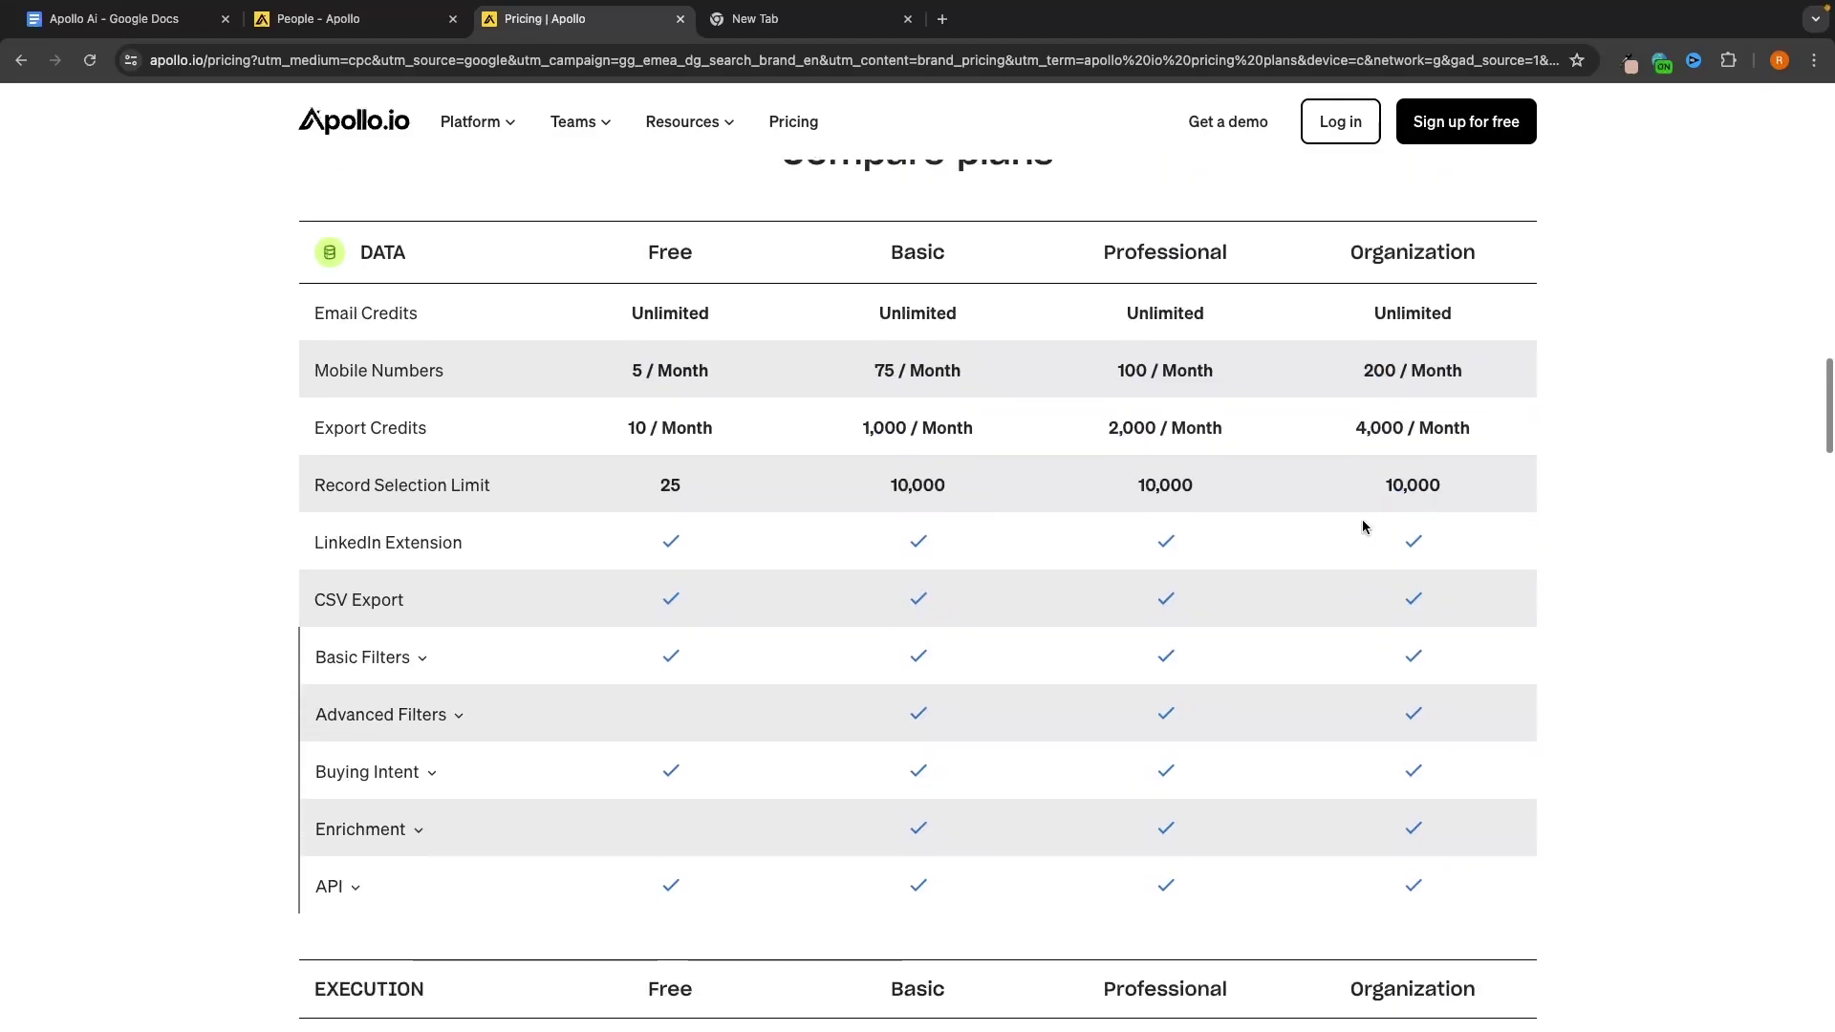
{"action": "scroll", "coordinate": [1364, 526], "scroll_direction": "up", "scroll_amount": 1}
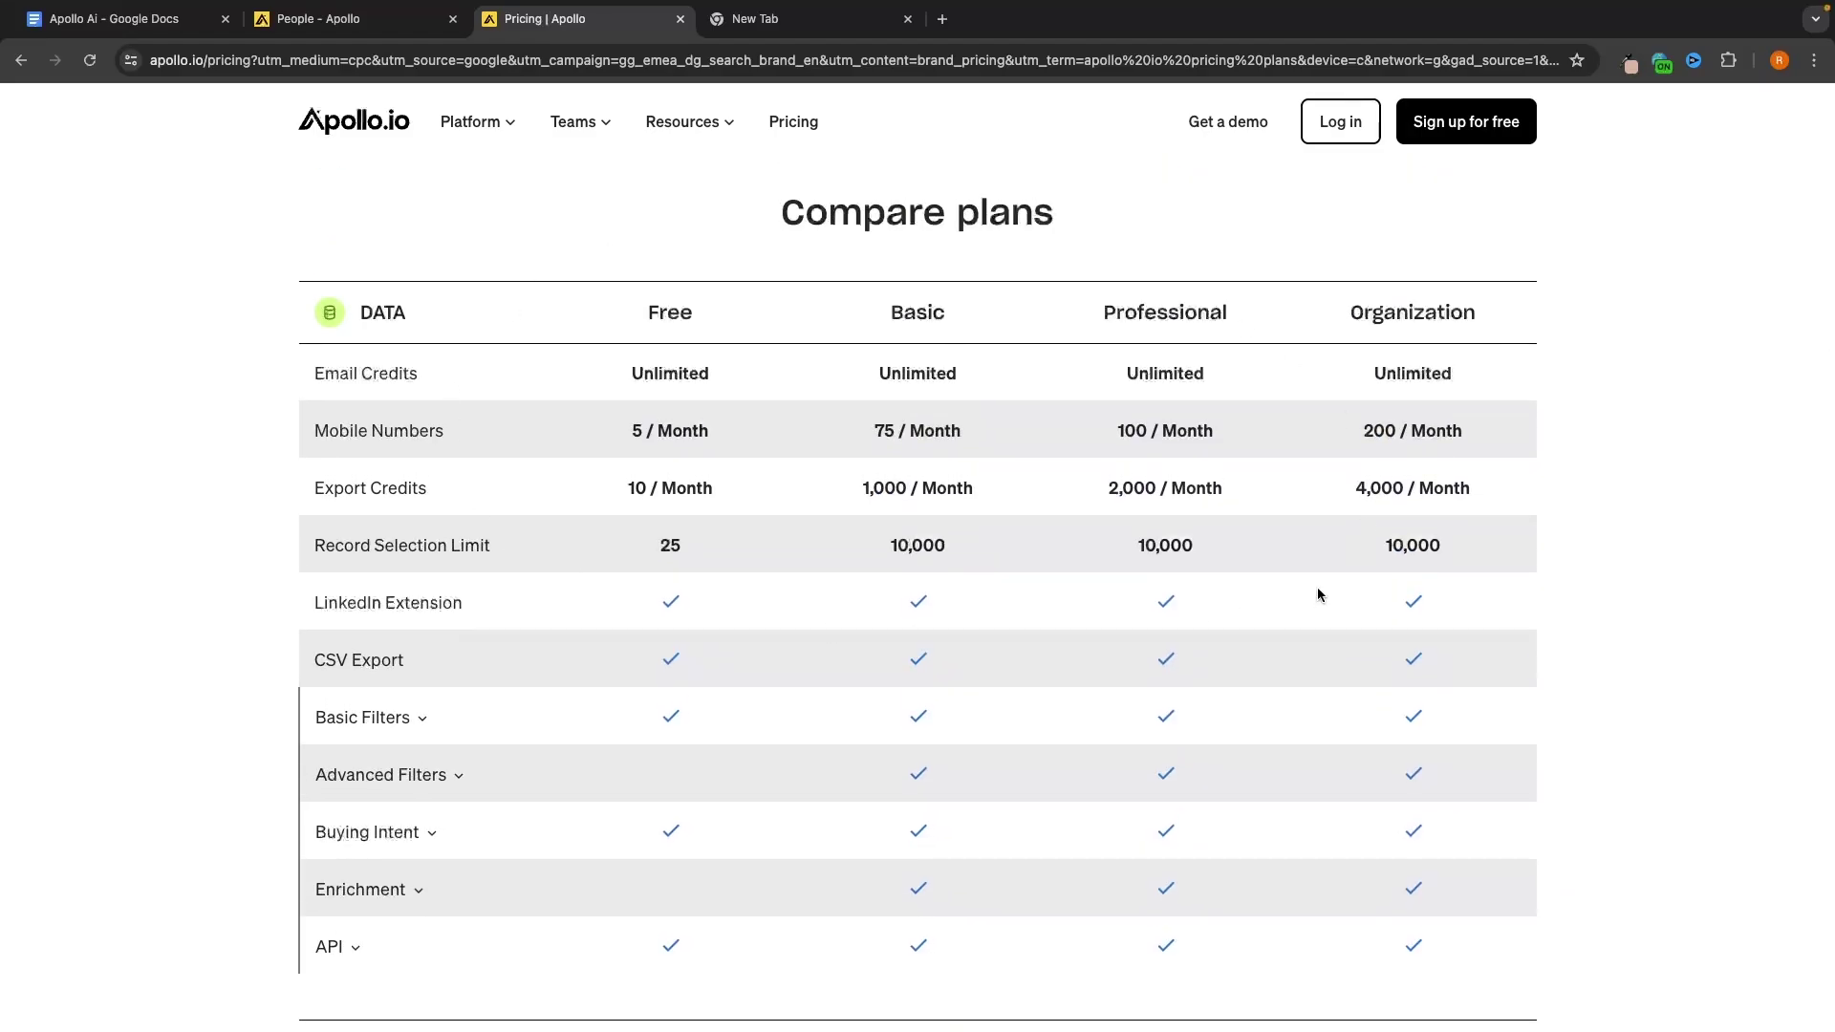
{"action": "scroll", "coordinate": [1317, 595], "scroll_direction": "up", "scroll_amount": 20}
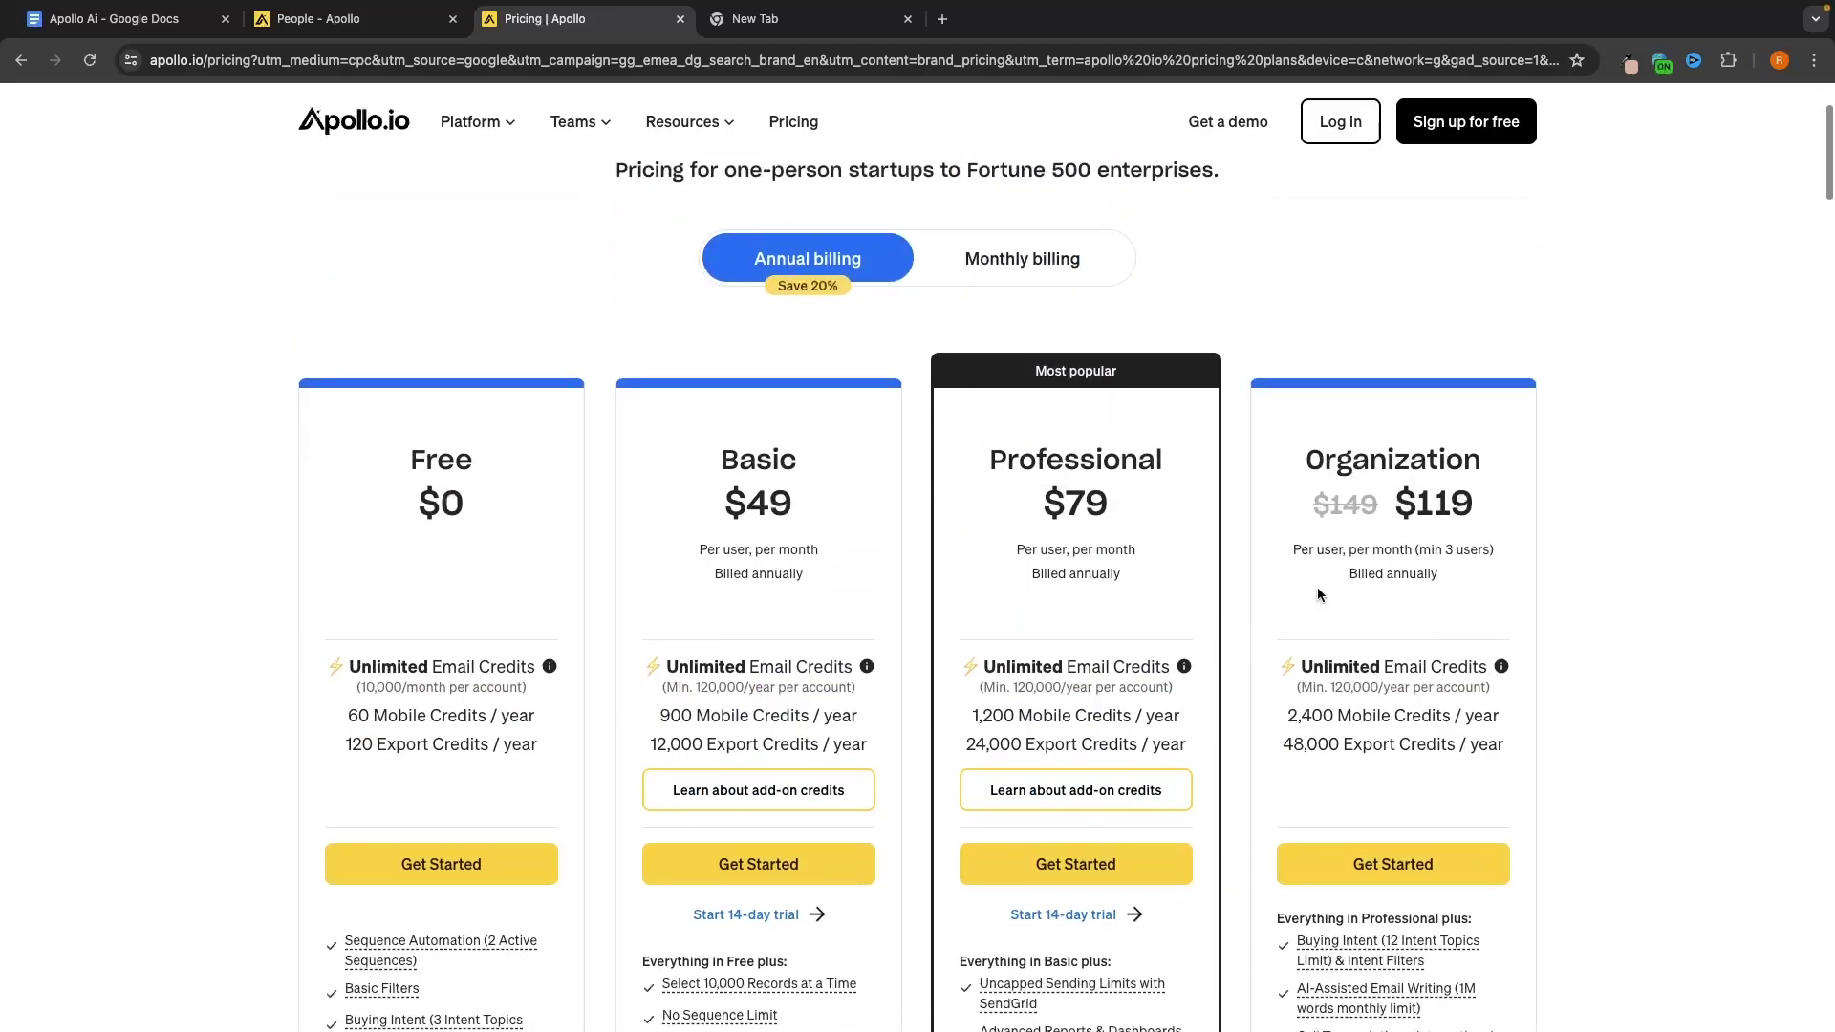
{"action": "scroll", "coordinate": [871, 484], "scroll_direction": "down", "scroll_amount": 4}
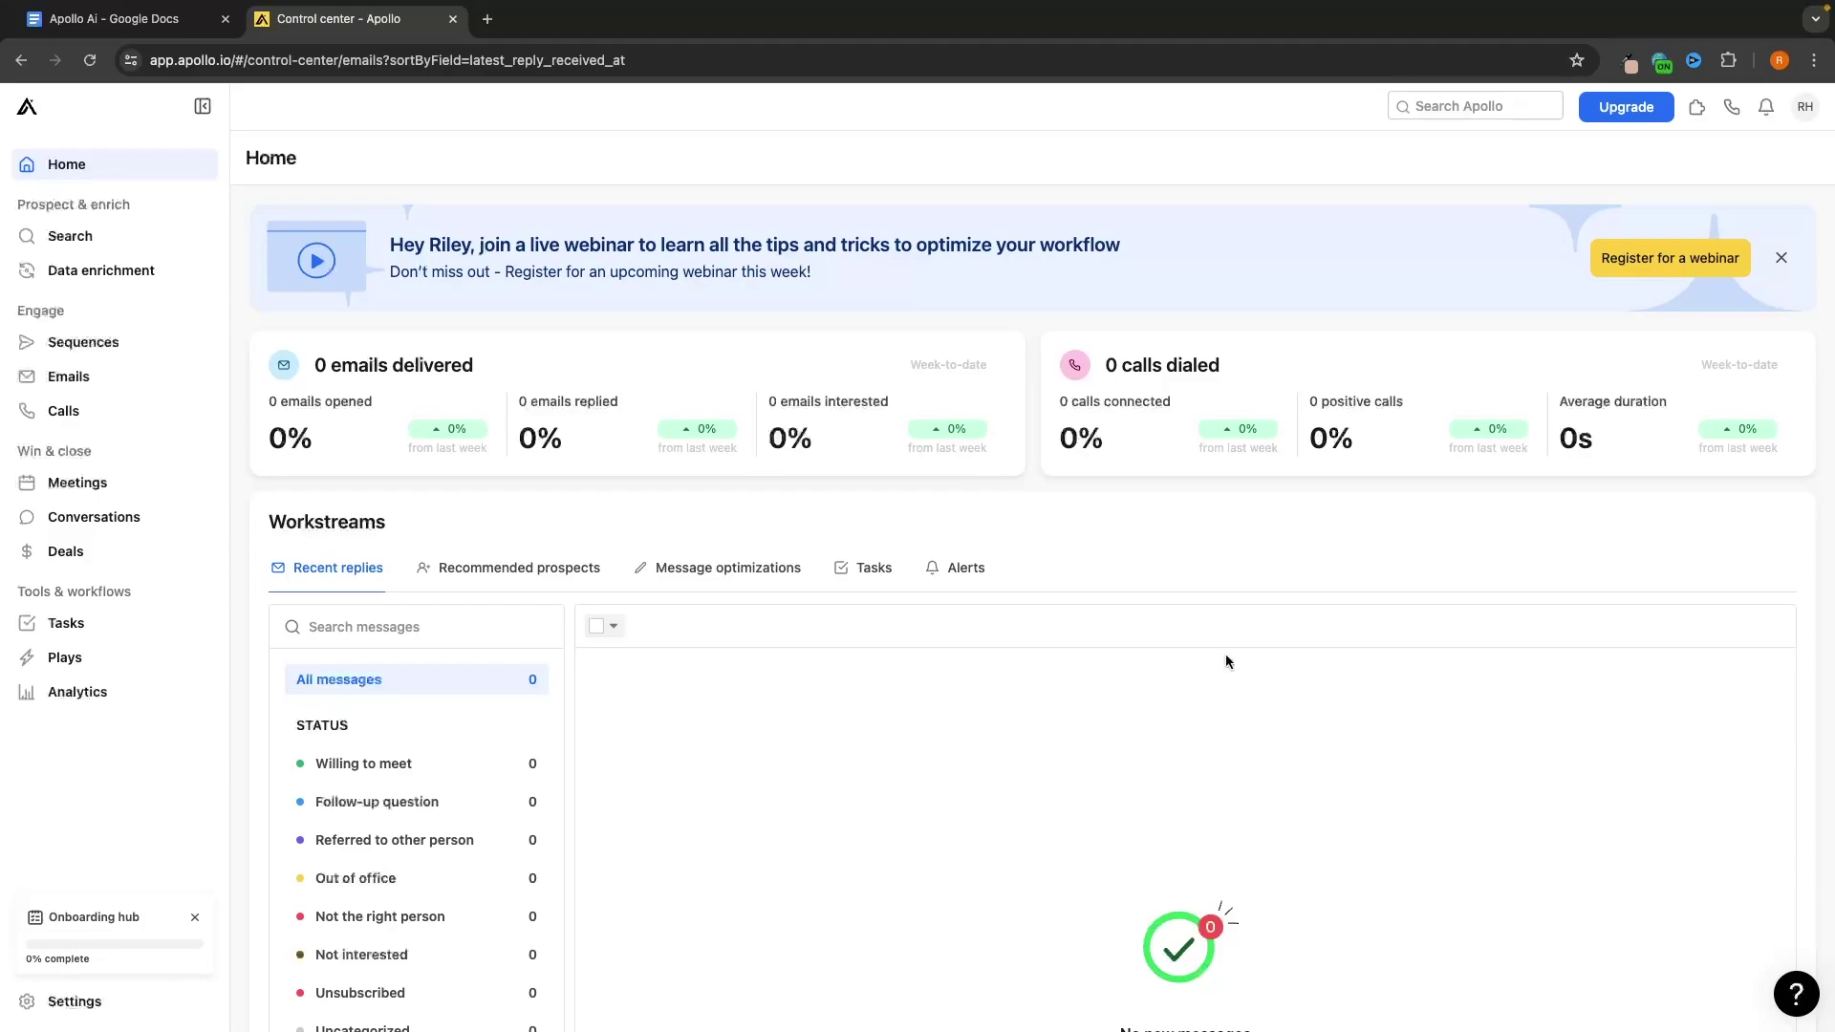
Highlight the 'Prospect & enrich' sidebar heading, then open the unfiltered People search showing 282.0M people
{"action": "scroll", "coordinate": [1226, 660], "scroll_direction": "down", "scroll_amount": 3}
{"action": "scroll", "coordinate": [1226, 659], "scroll_direction": "up", "scroll_amount": 3}
{"action": "left_click_drag", "start_coordinate": [15, 205], "coordinate": [129, 206]}
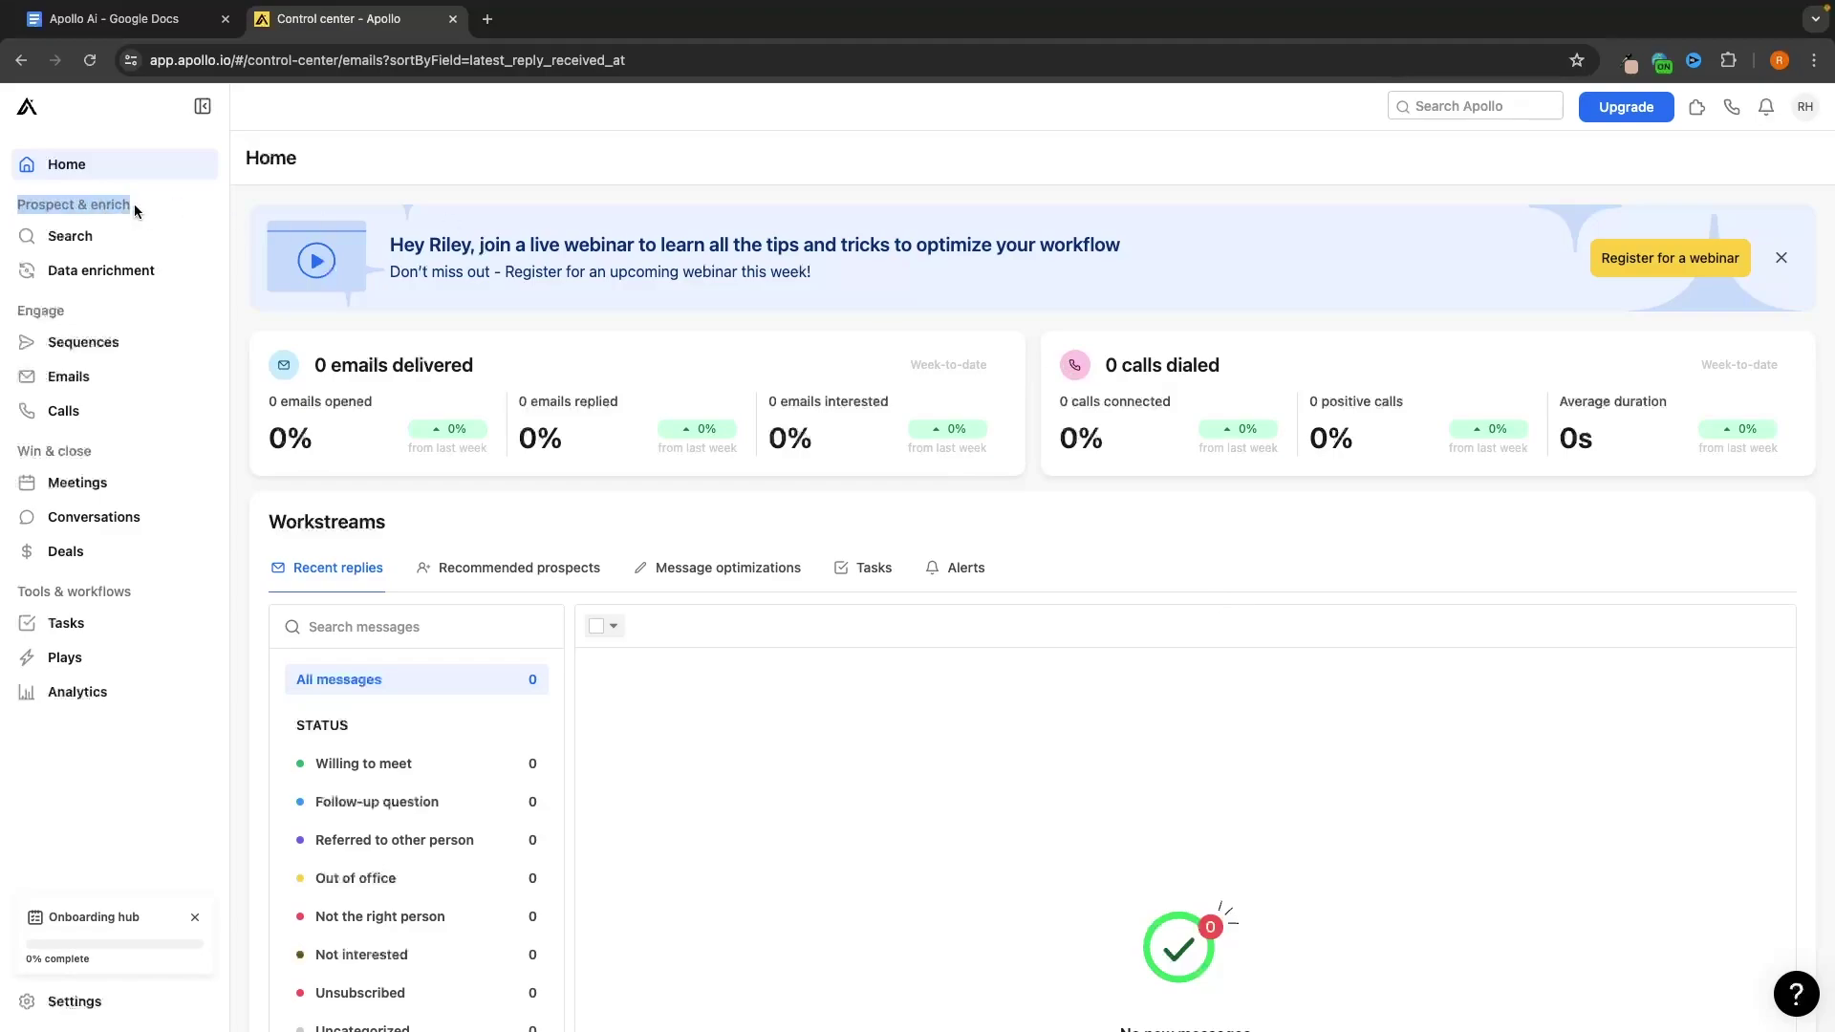
{"action": "left_click", "coordinate": [139, 209]}
{"action": "left_click_drag", "start_coordinate": [18, 204], "coordinate": [131, 209]}
{"action": "left_click", "coordinate": [146, 209]}
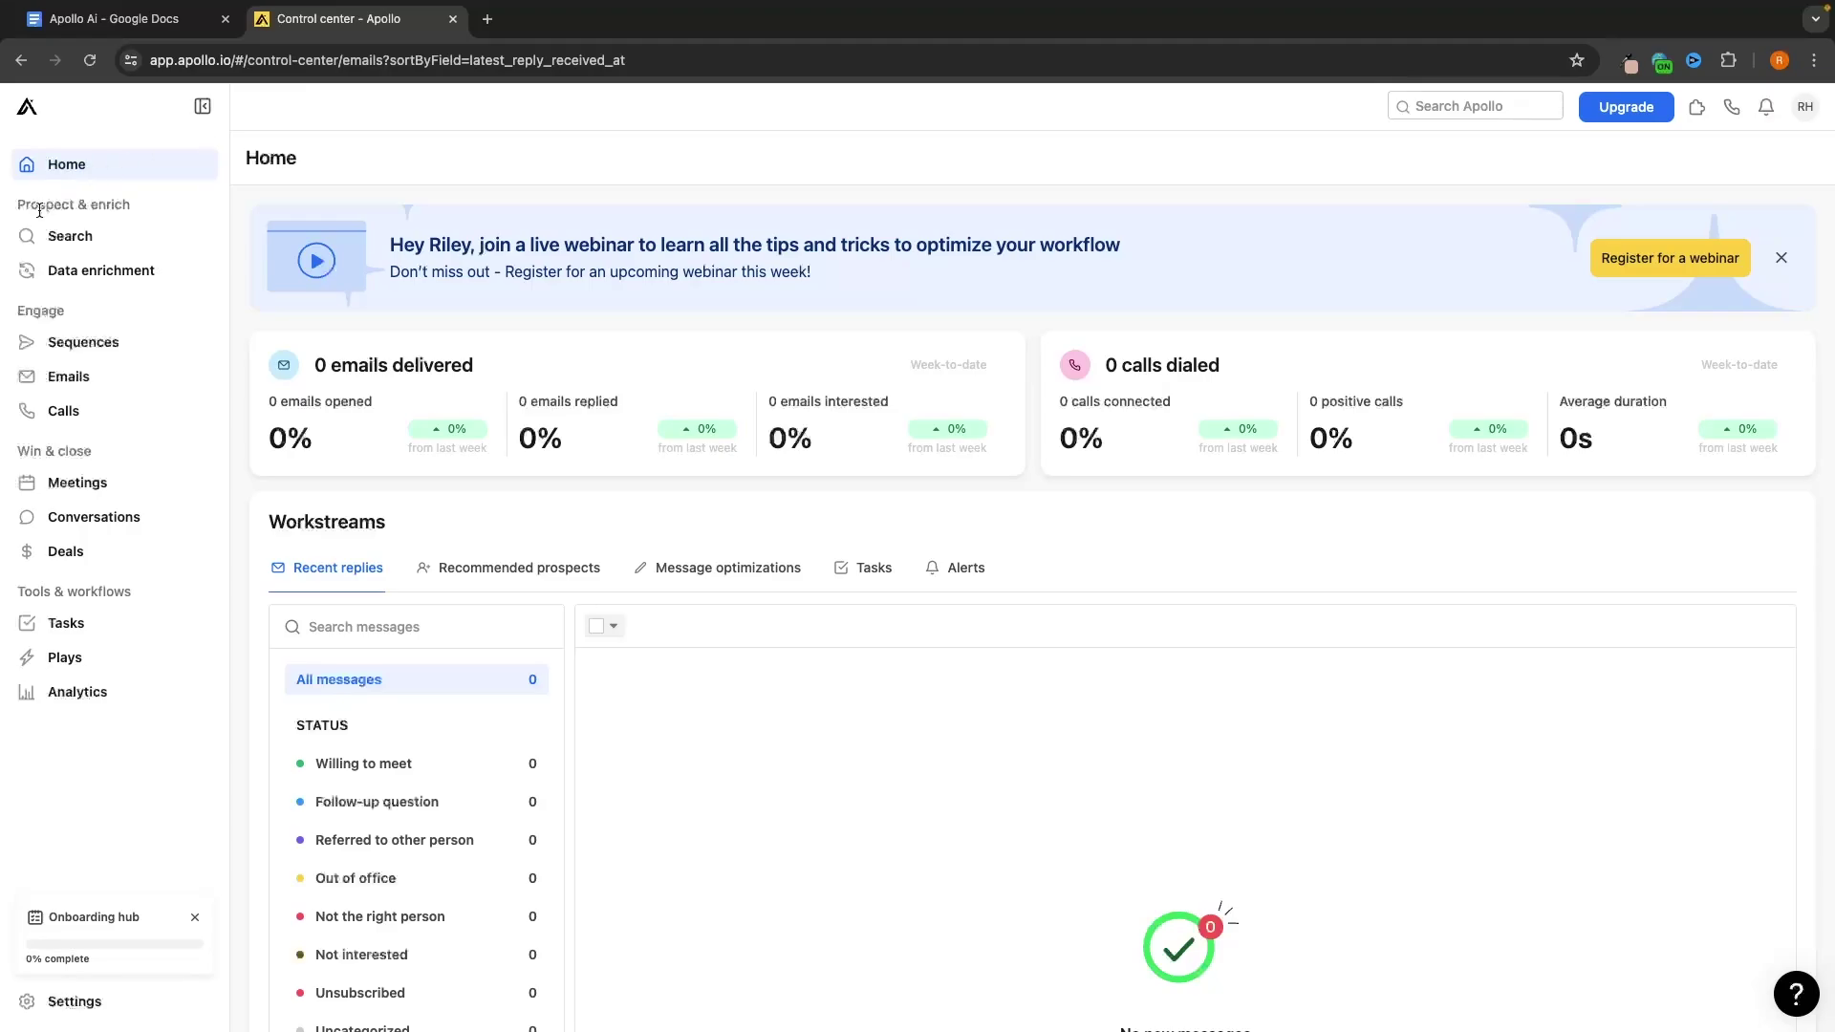
{"action": "left_click", "coordinate": [61, 237]}
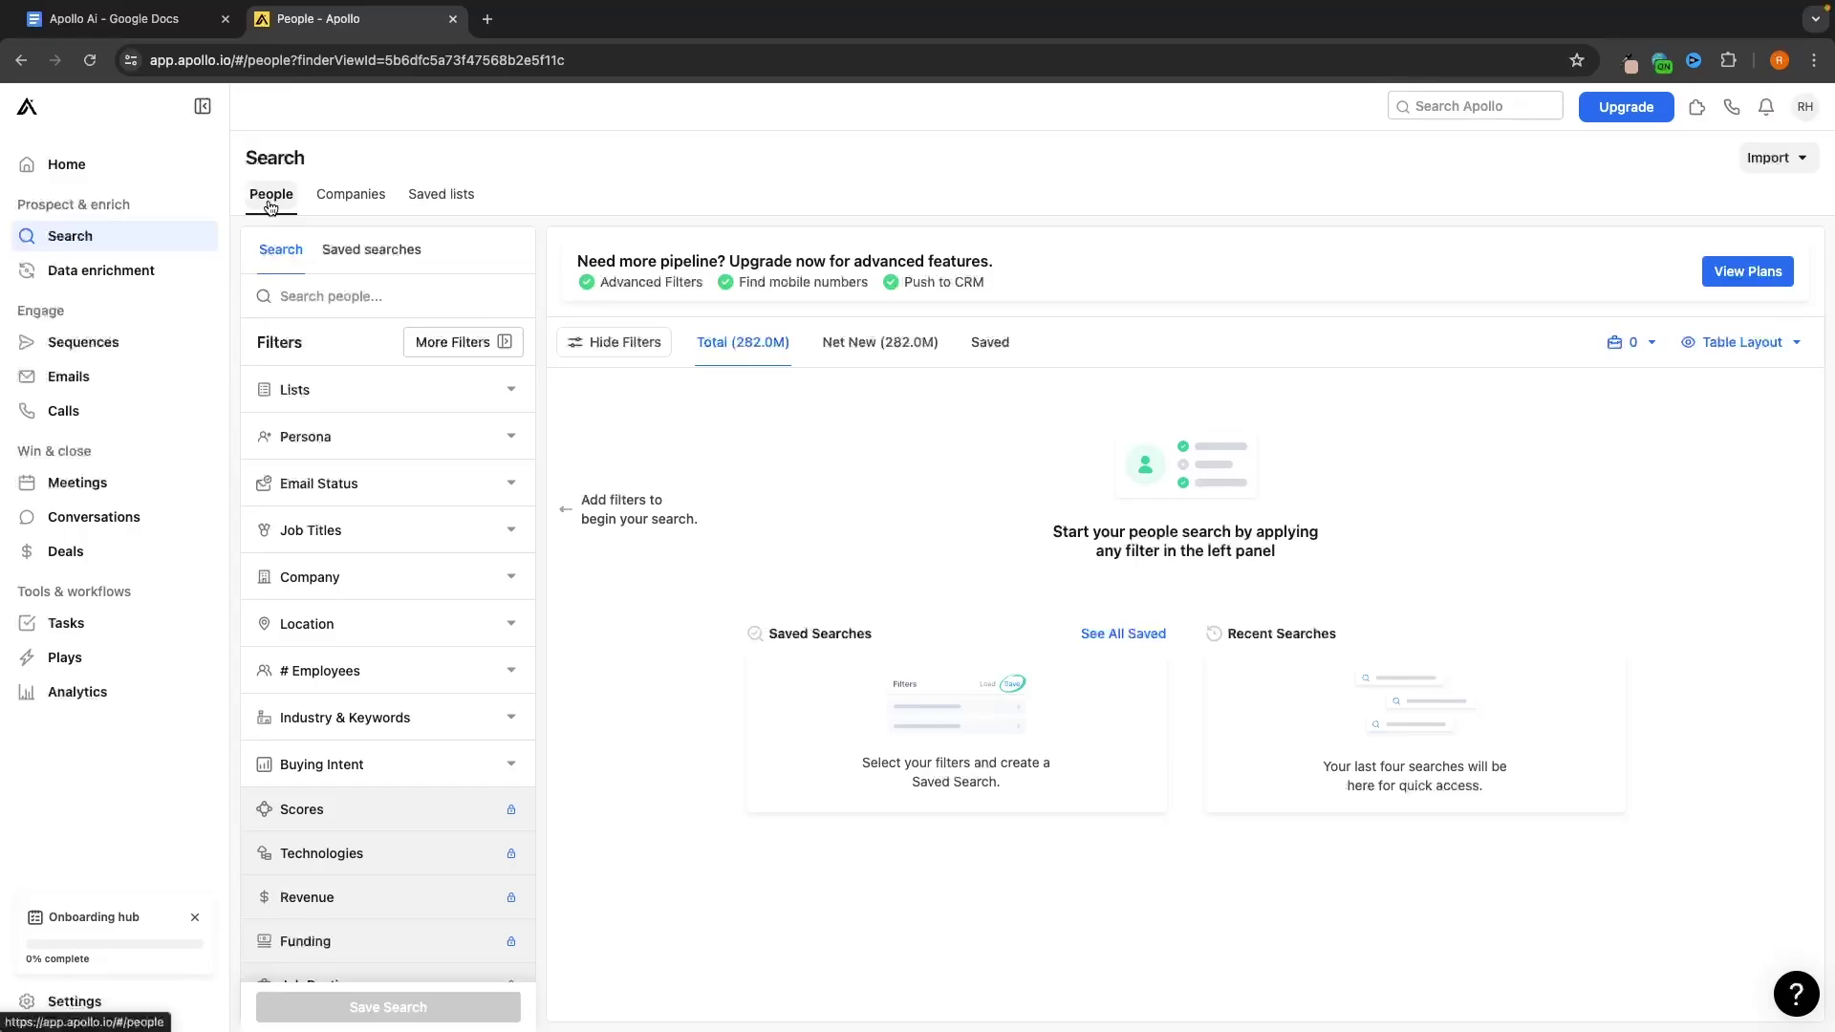
Browse the Companies and Saved lists tabs, then expand People's Industry & Keywords filter
{"action": "left_click", "coordinate": [317, 203]}
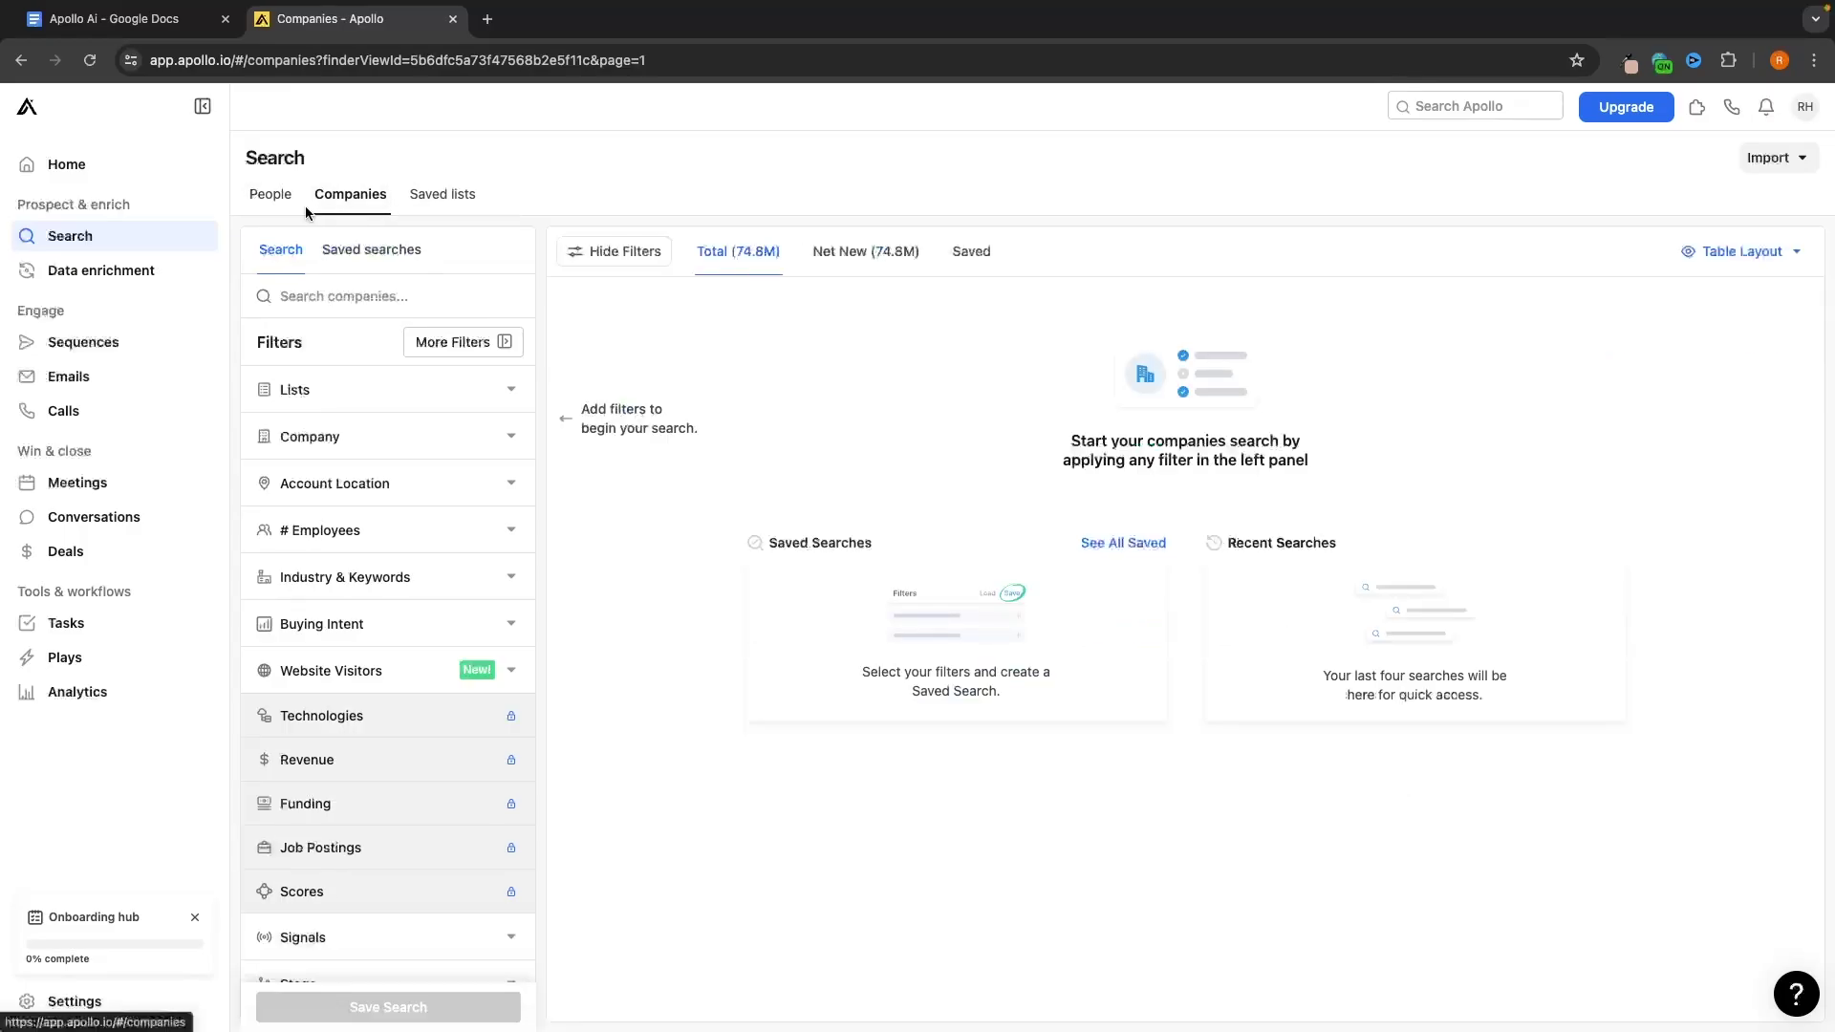
{"action": "left_click", "coordinate": [442, 195]}
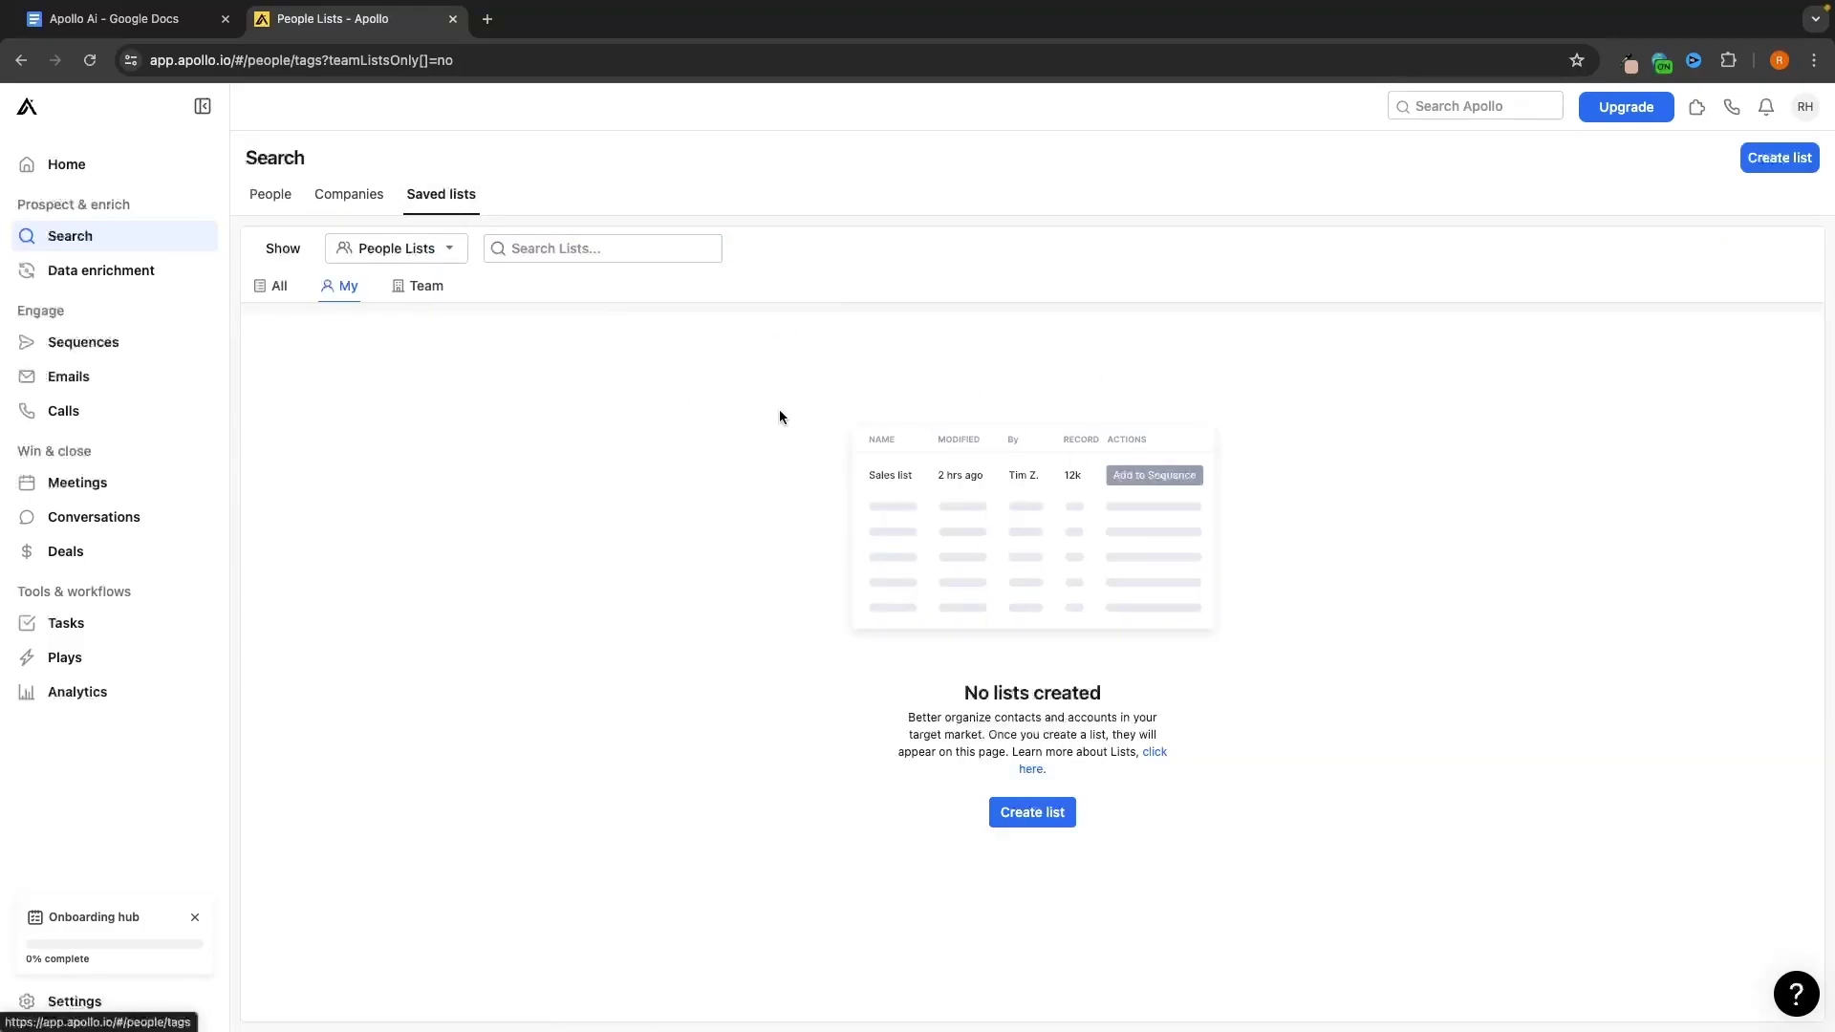
{"action": "left_click", "coordinate": [271, 202]}
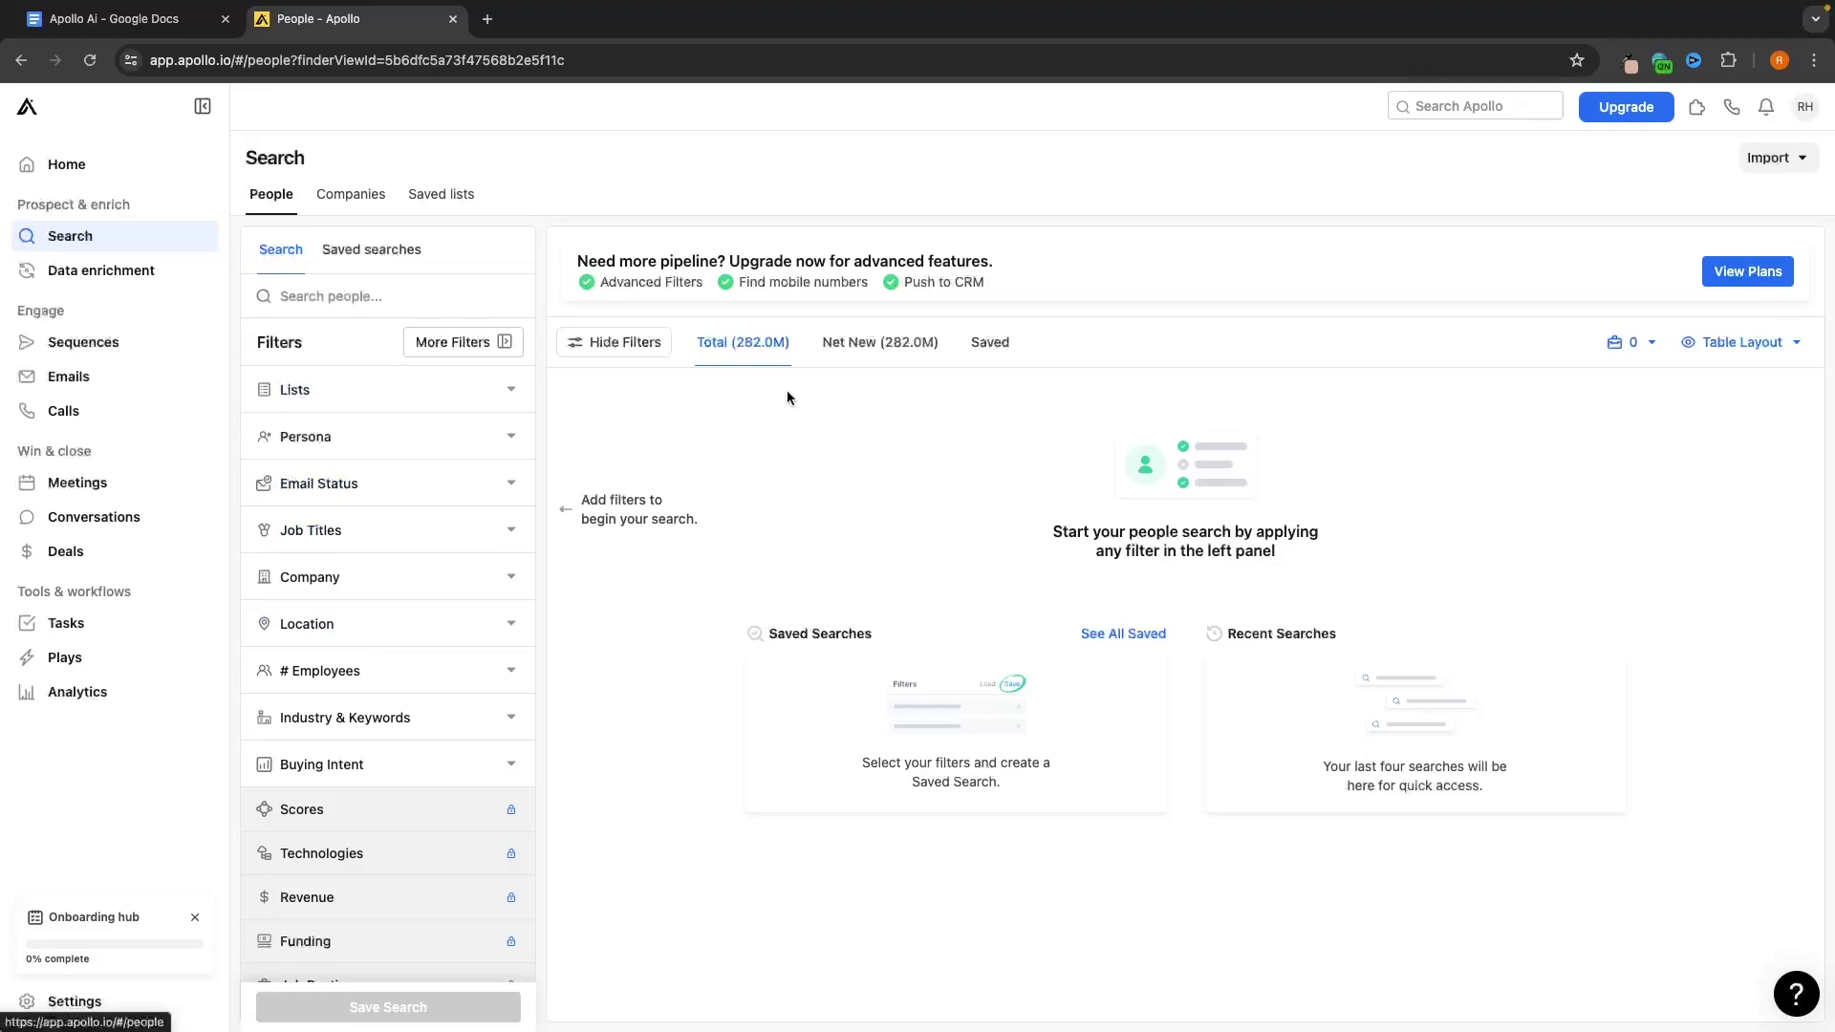
{"action": "left_click", "coordinate": [438, 199]}
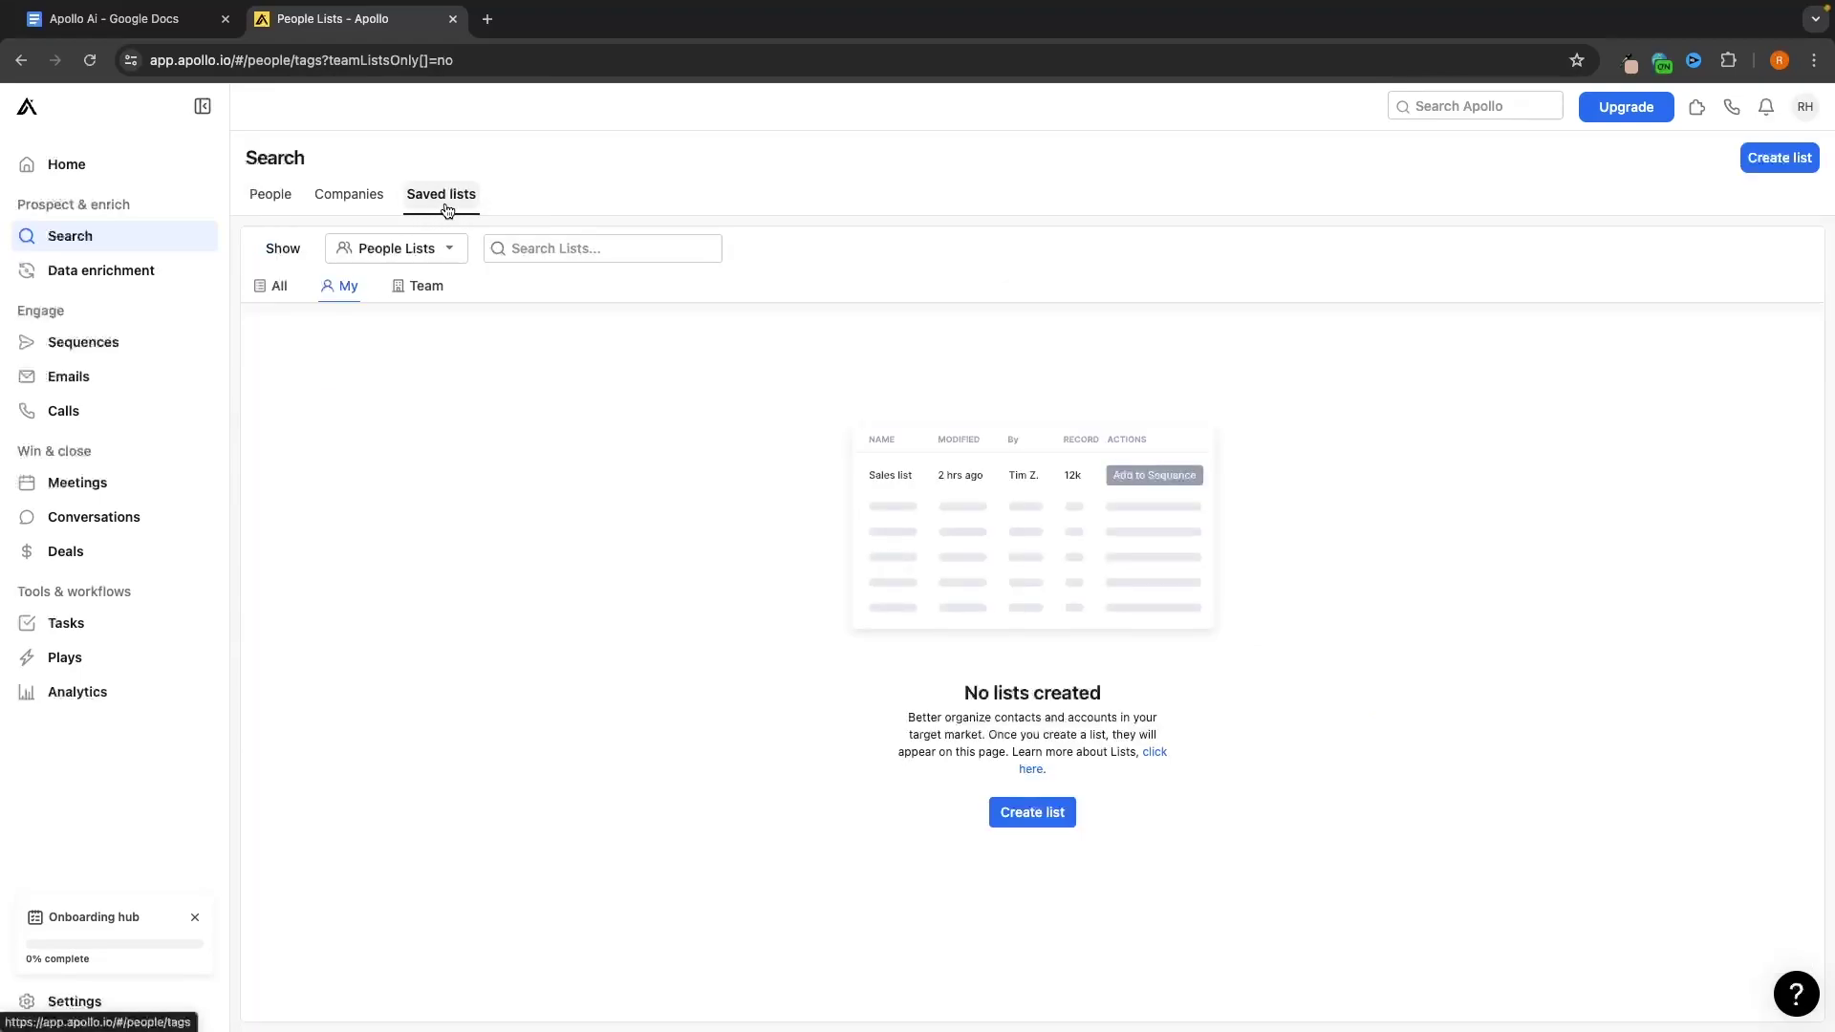
{"action": "left_click", "coordinate": [272, 196]}
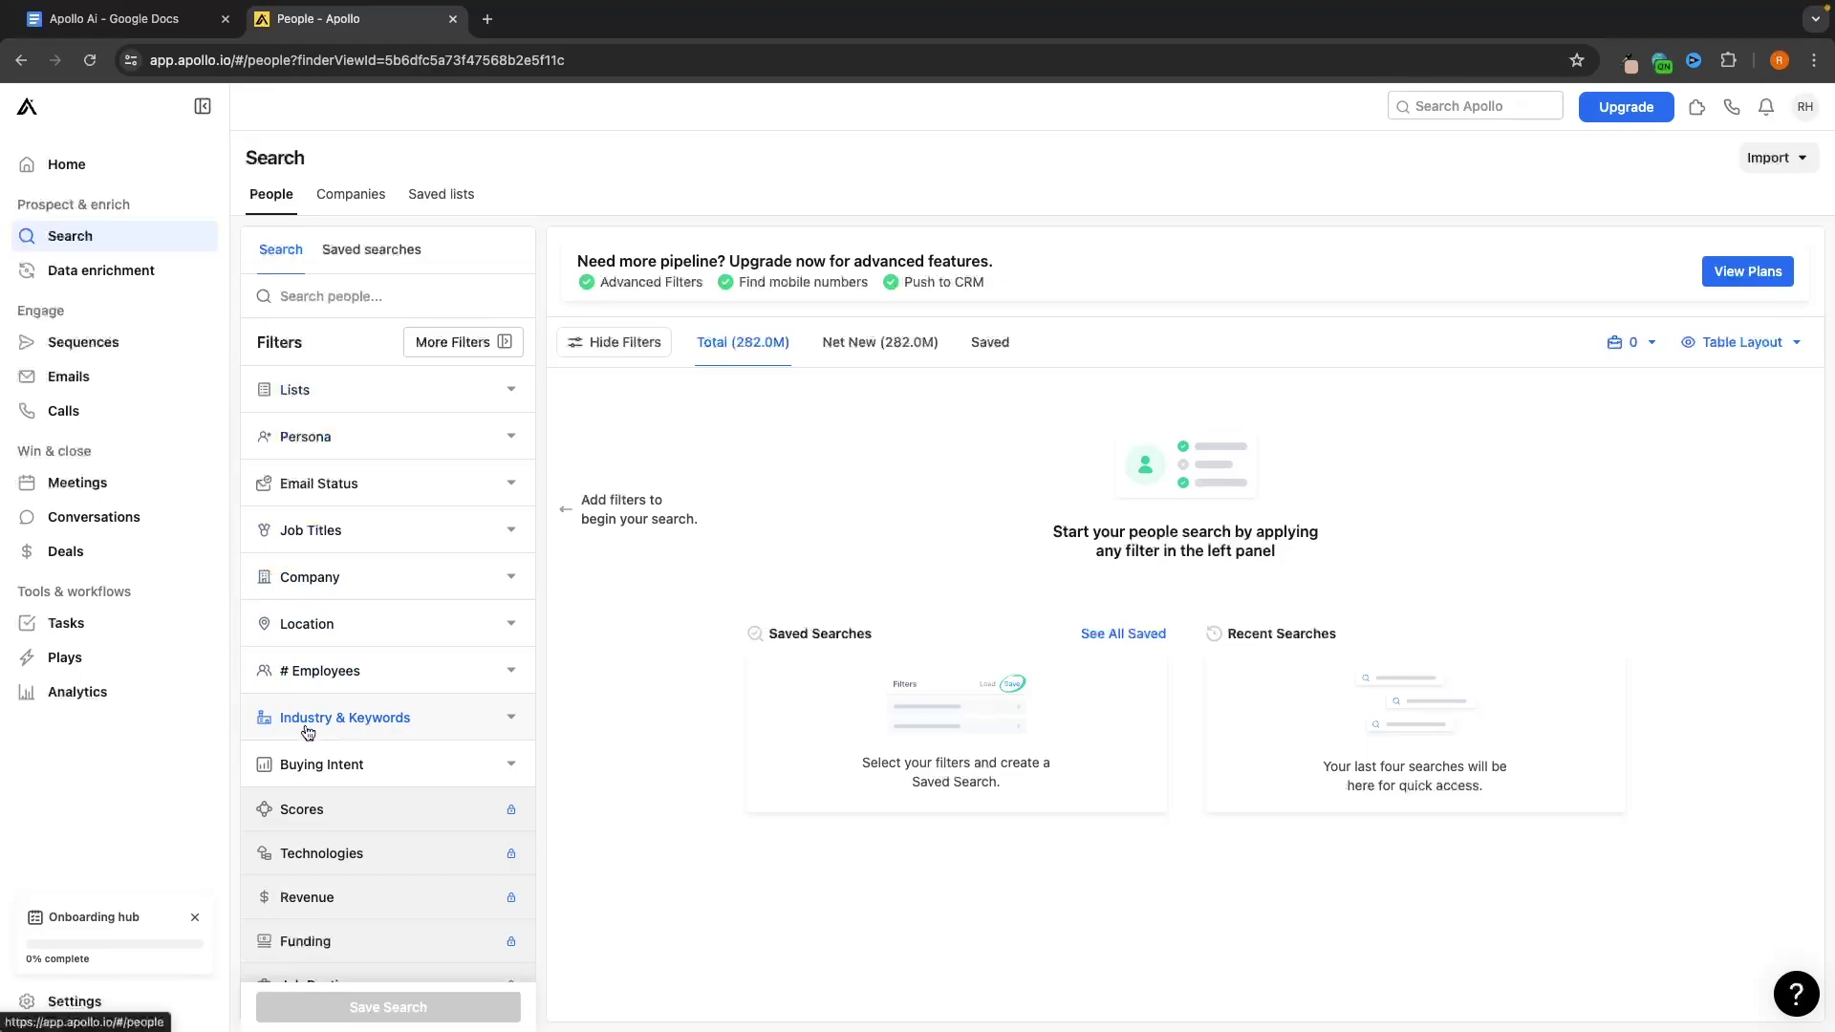
{"action": "left_click", "coordinate": [354, 719]}
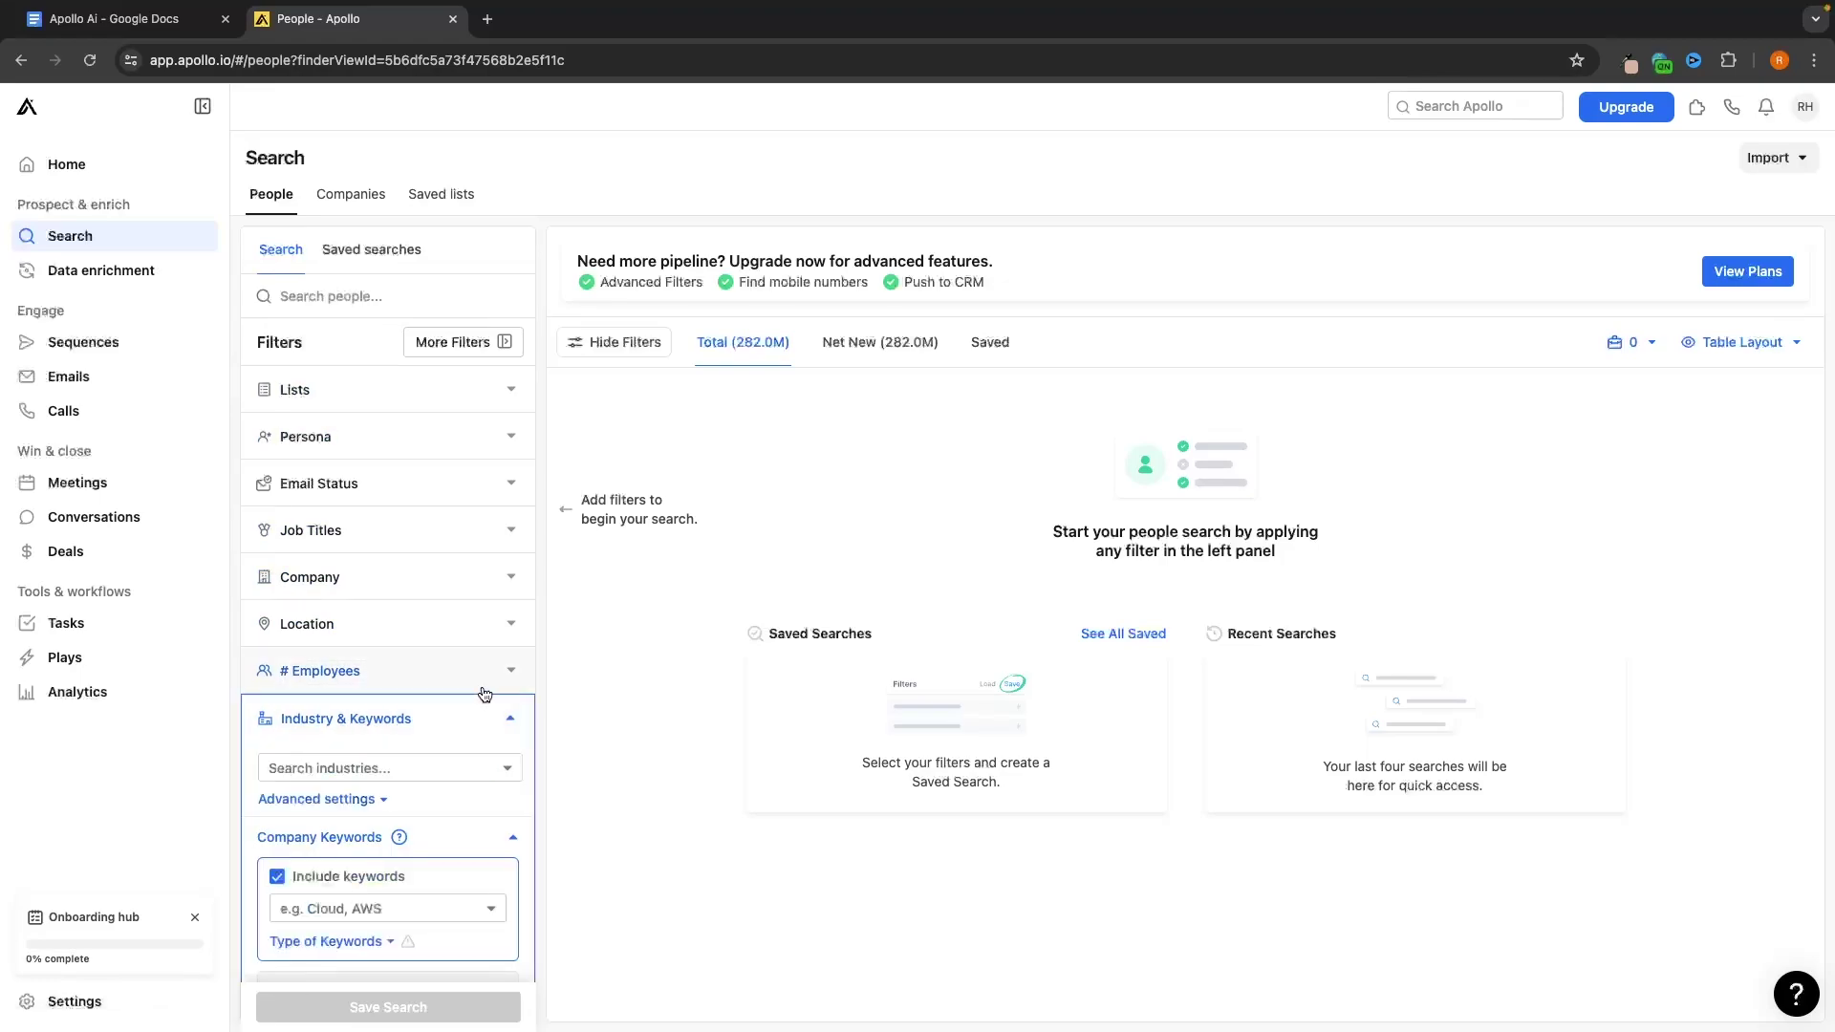
{"action": "scroll", "coordinate": [486, 695], "scroll_direction": "down", "scroll_amount": 3}
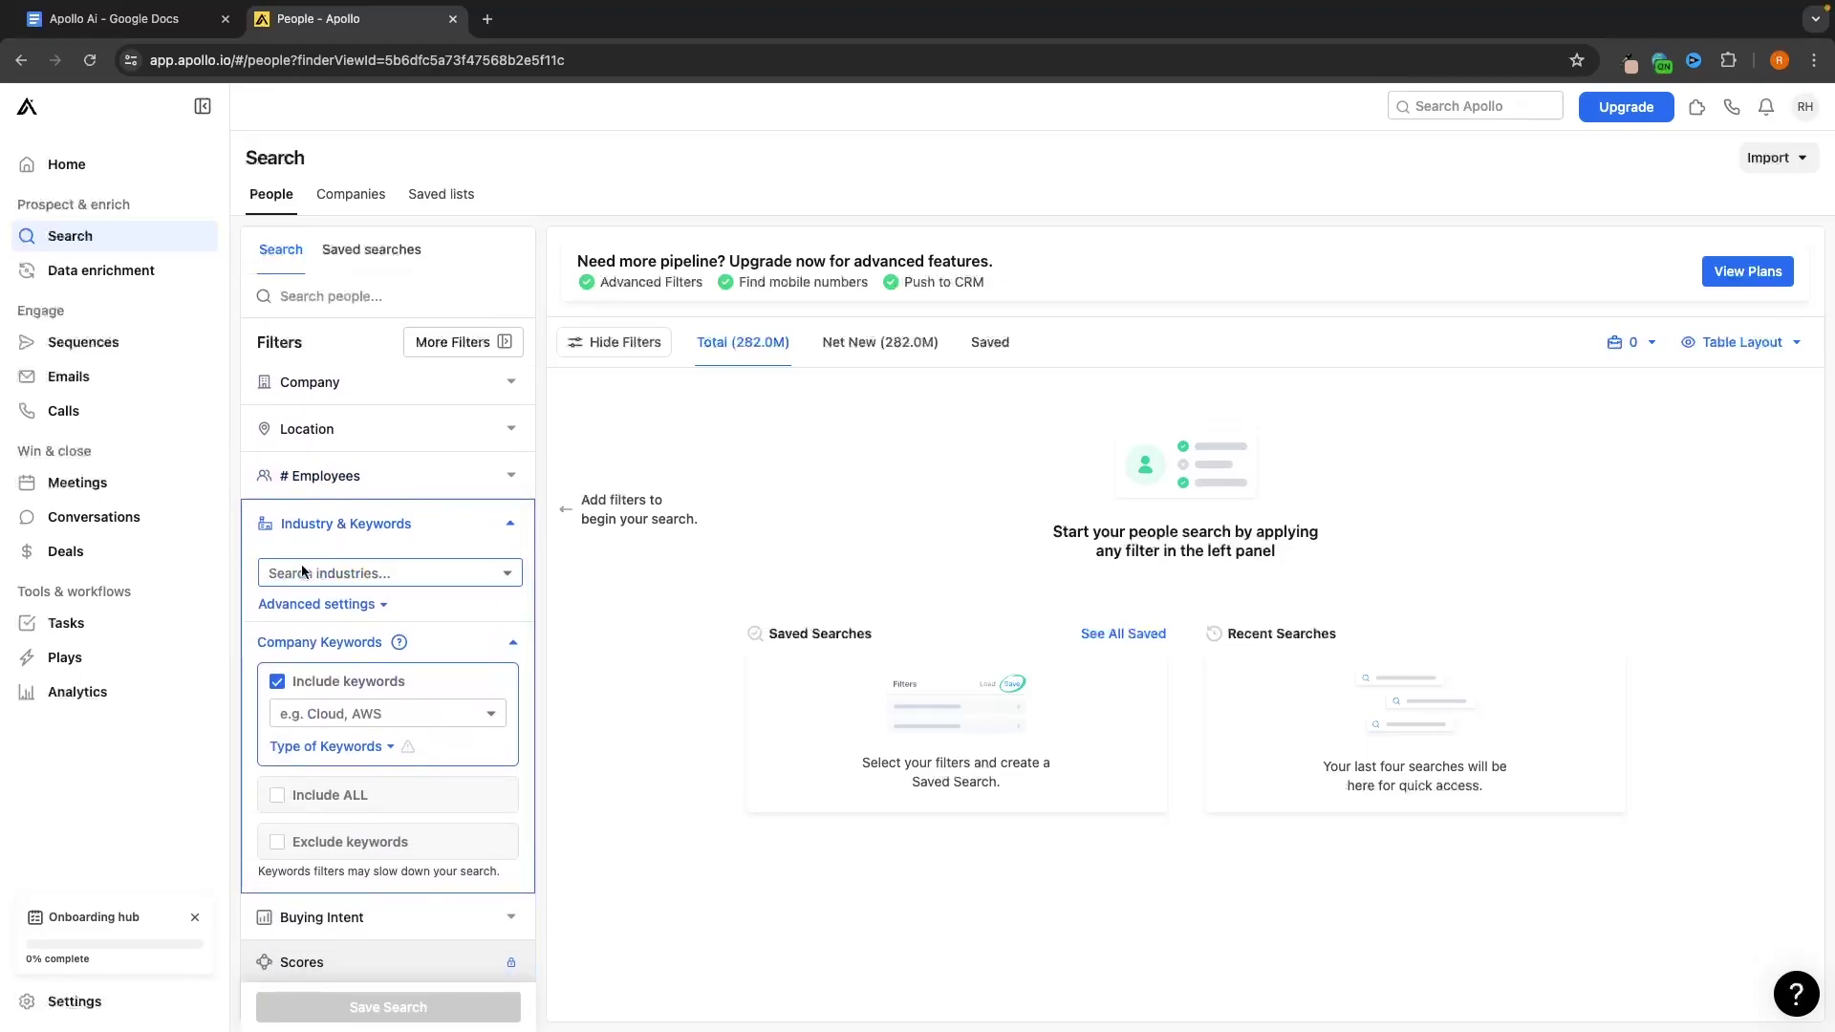
Filter people by the 'commercial real estate' and 'real estate' industries, yielding 4.4M results
{"action": "left_click", "coordinate": [390, 572]}
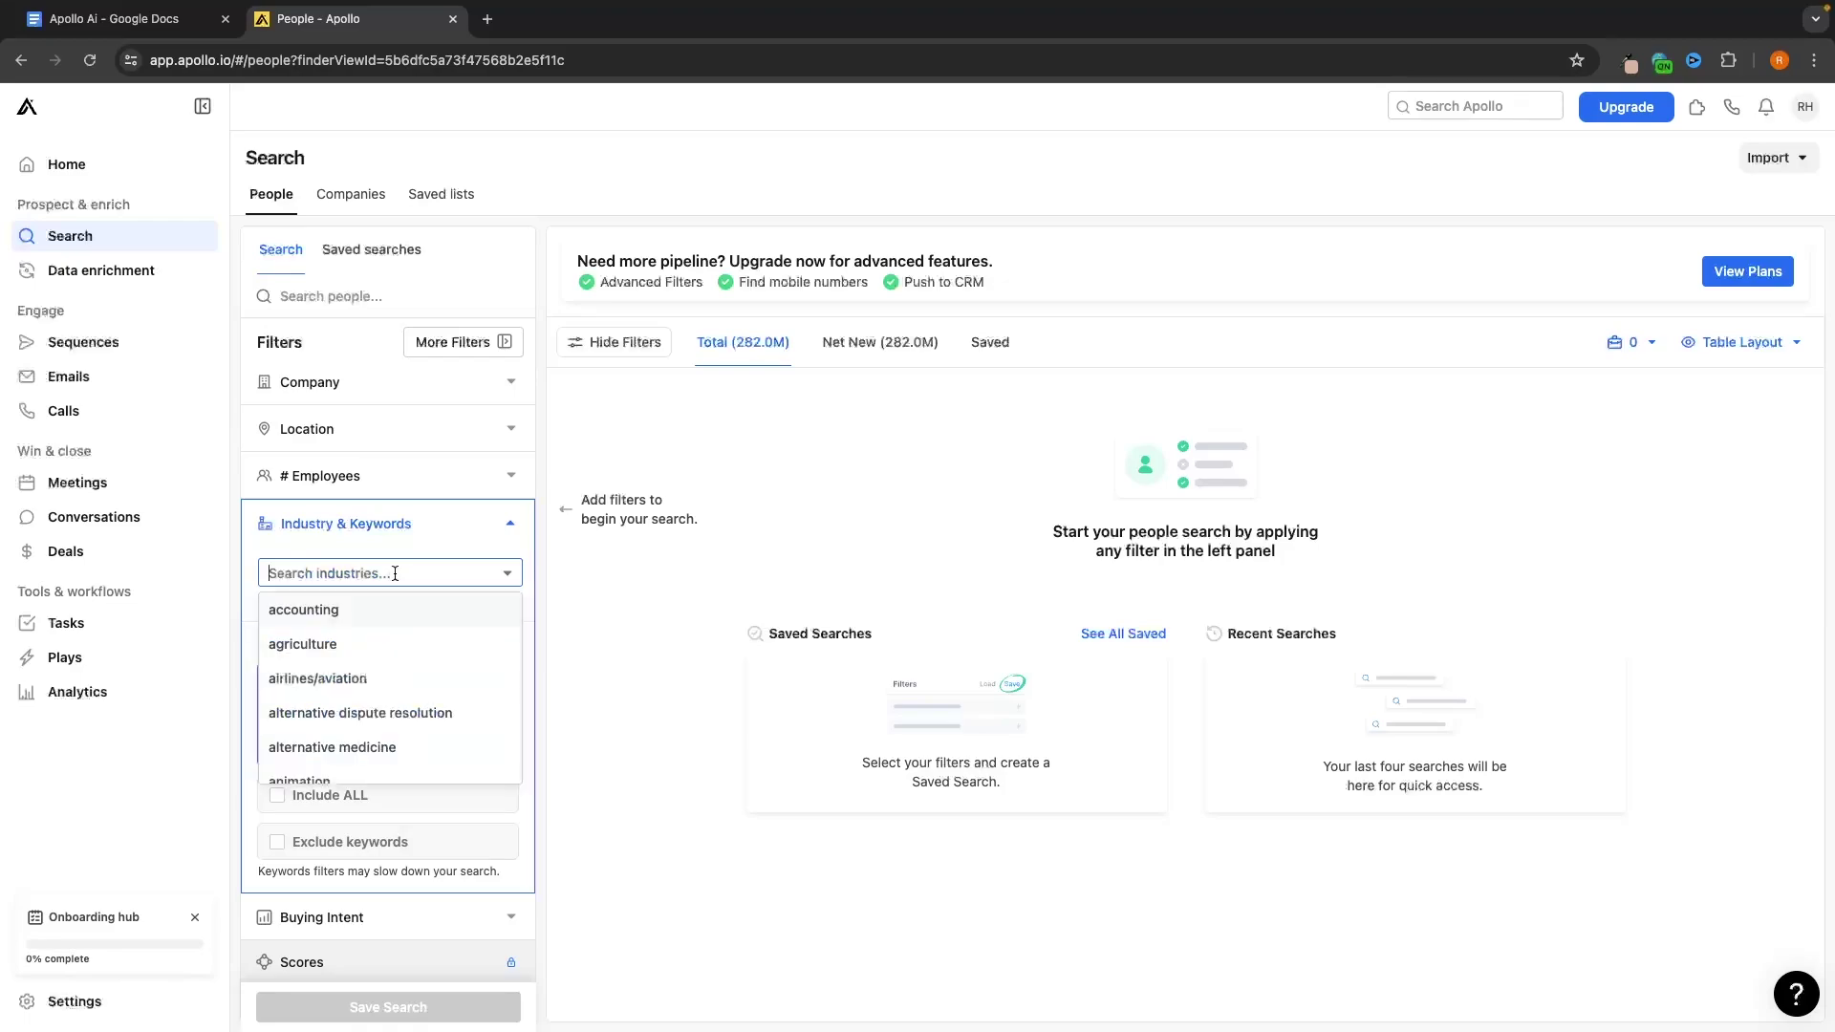
{"action": "scroll", "coordinate": [382, 646], "scroll_direction": "down", "scroll_amount": 3}
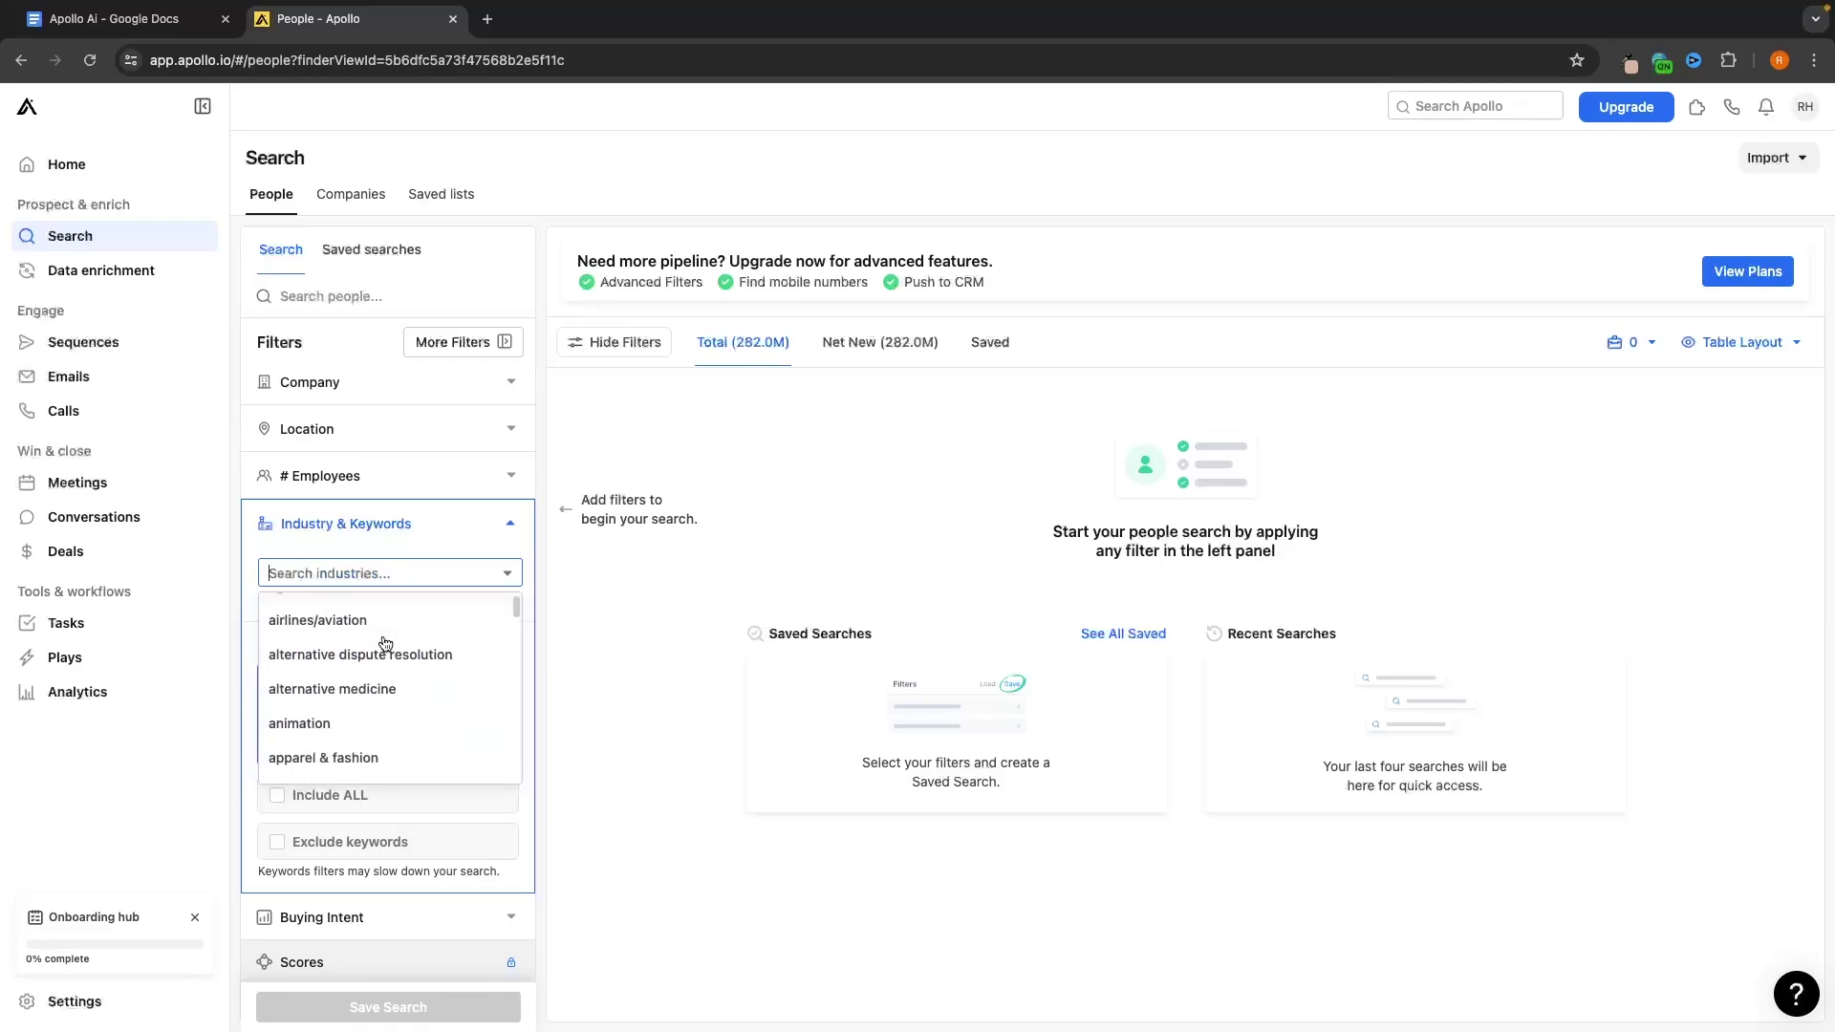
{"action": "scroll", "coordinate": [329, 647], "scroll_direction": "down", "scroll_amount": 3}
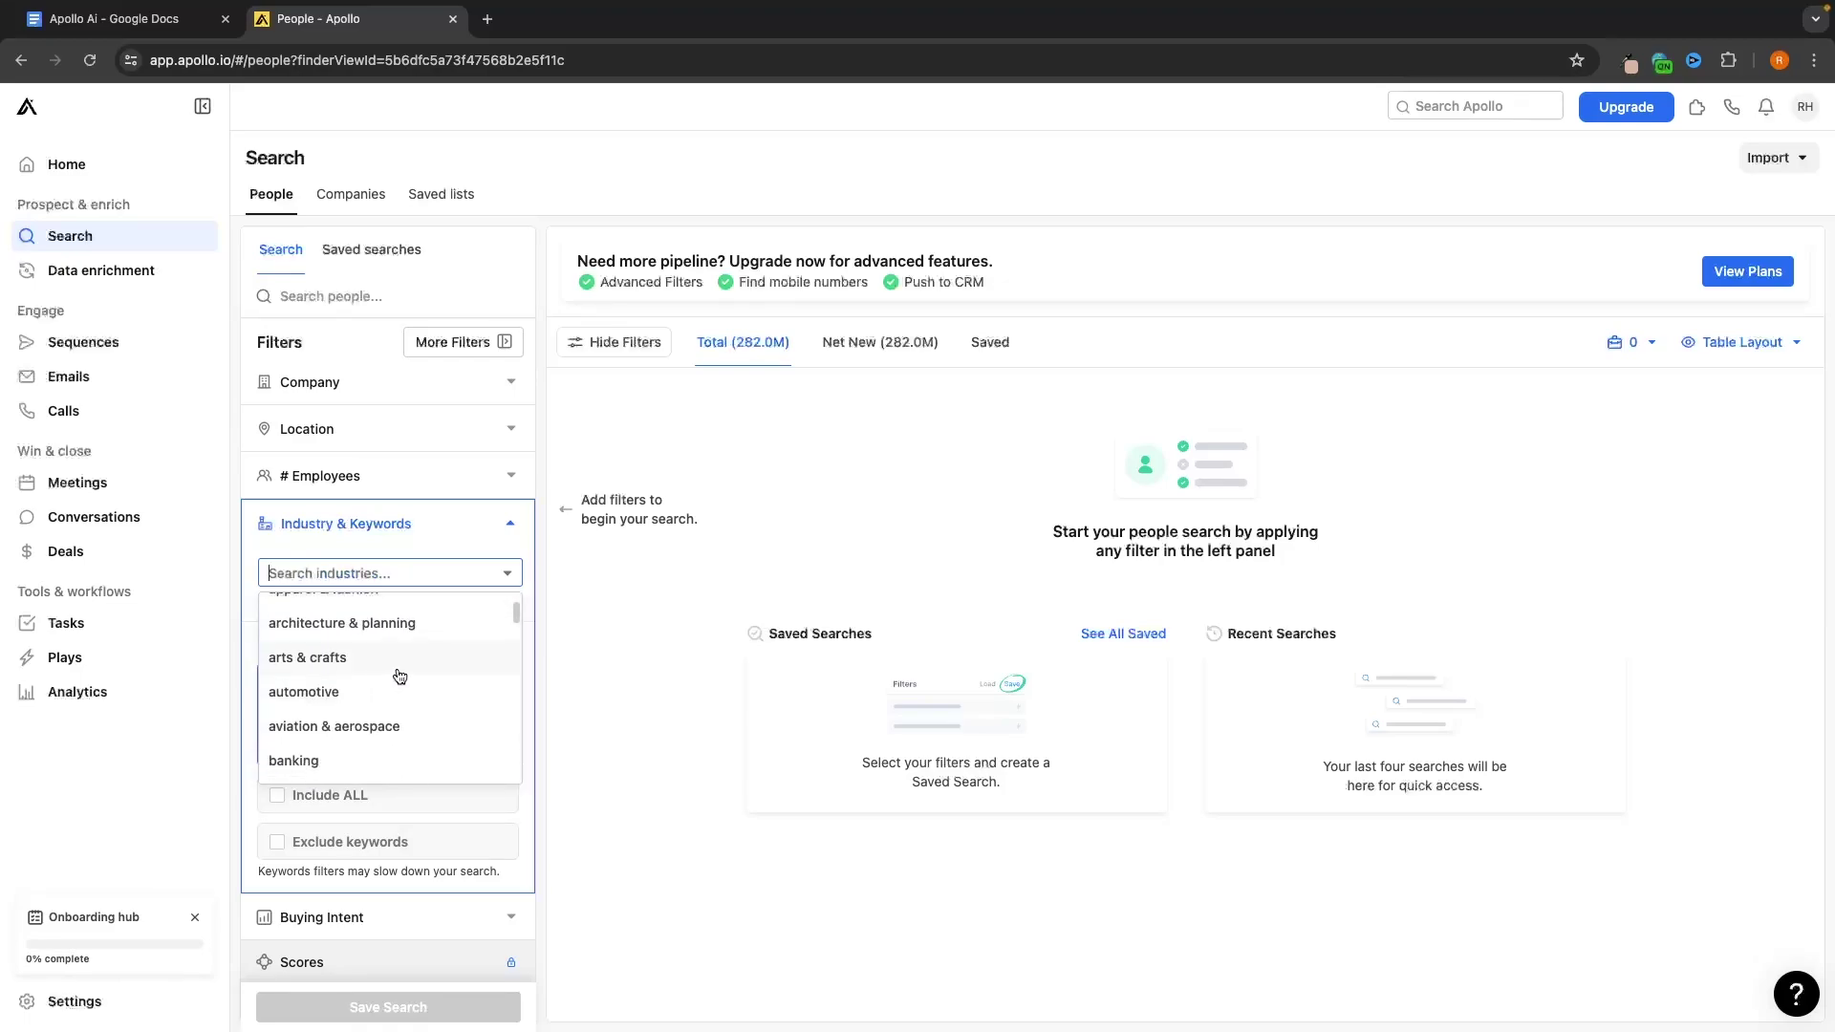
{"action": "scroll", "coordinate": [395, 641], "scroll_direction": "up", "scroll_amount": 1}
{"action": "scroll", "coordinate": [395, 641], "scroll_direction": "down", "scroll_amount": 10}
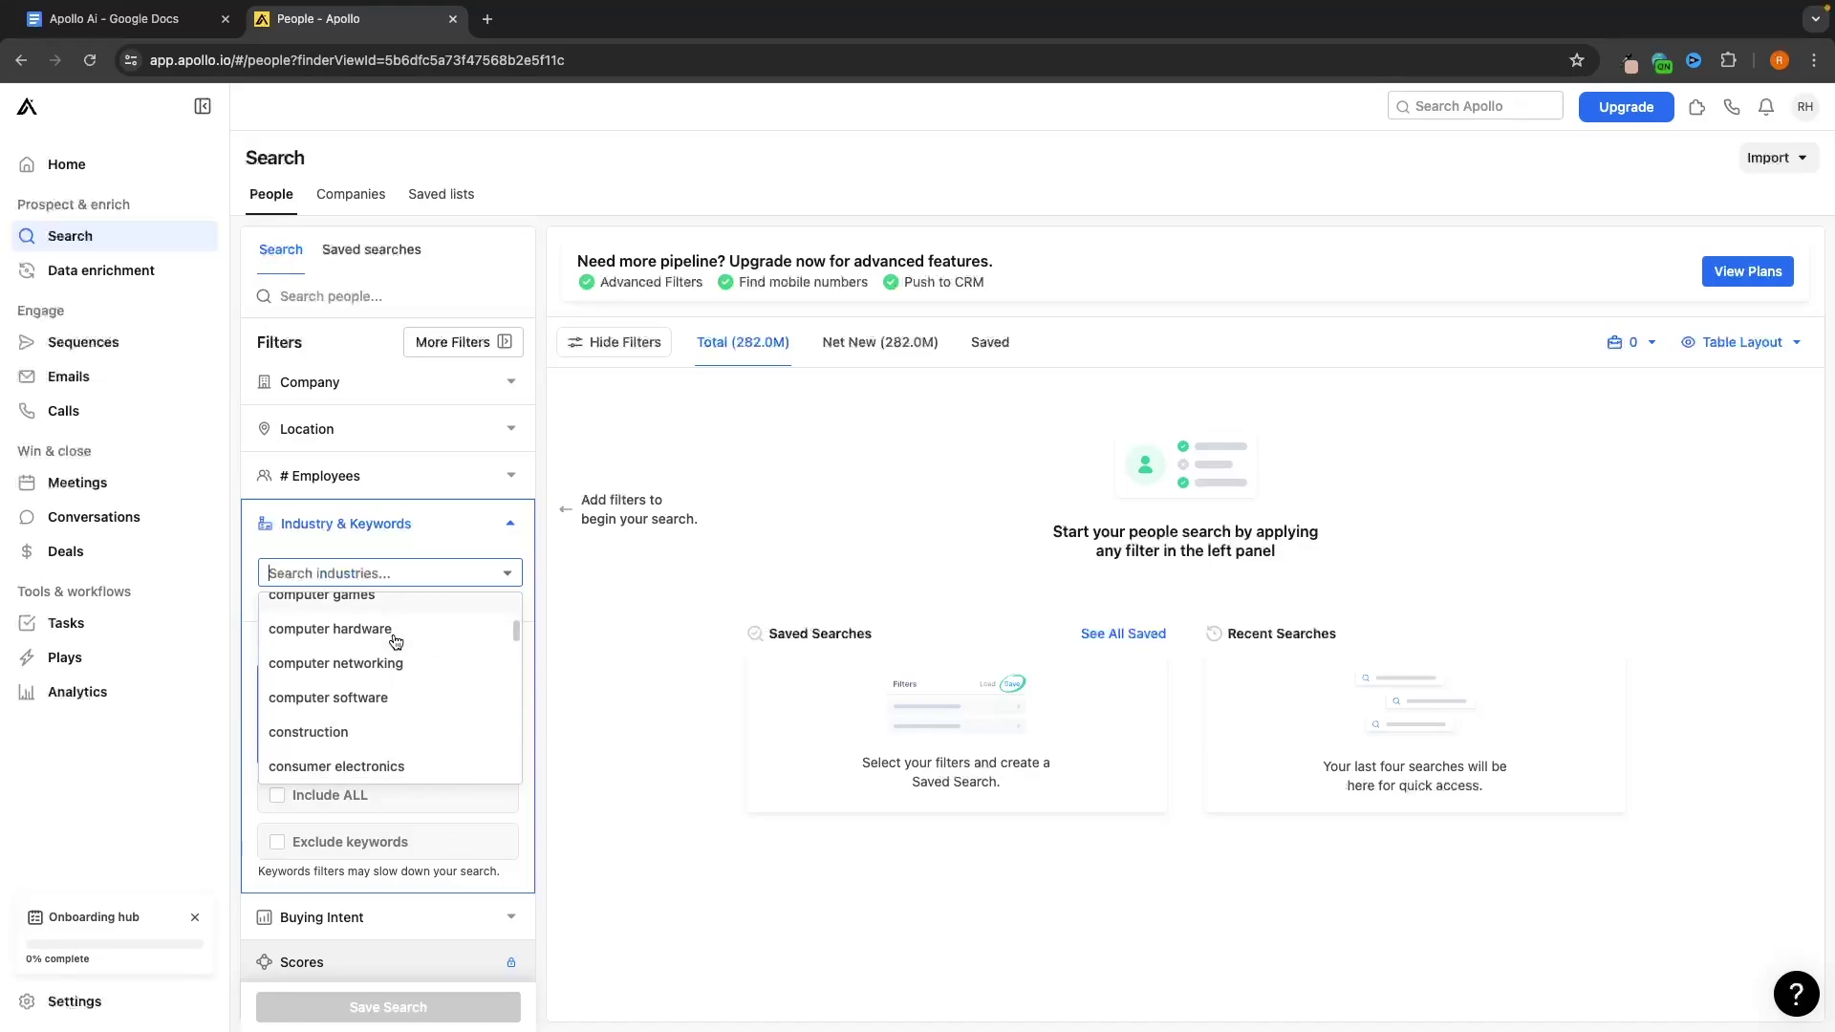
{"action": "scroll", "coordinate": [395, 640], "scroll_direction": "up", "scroll_amount": 15}
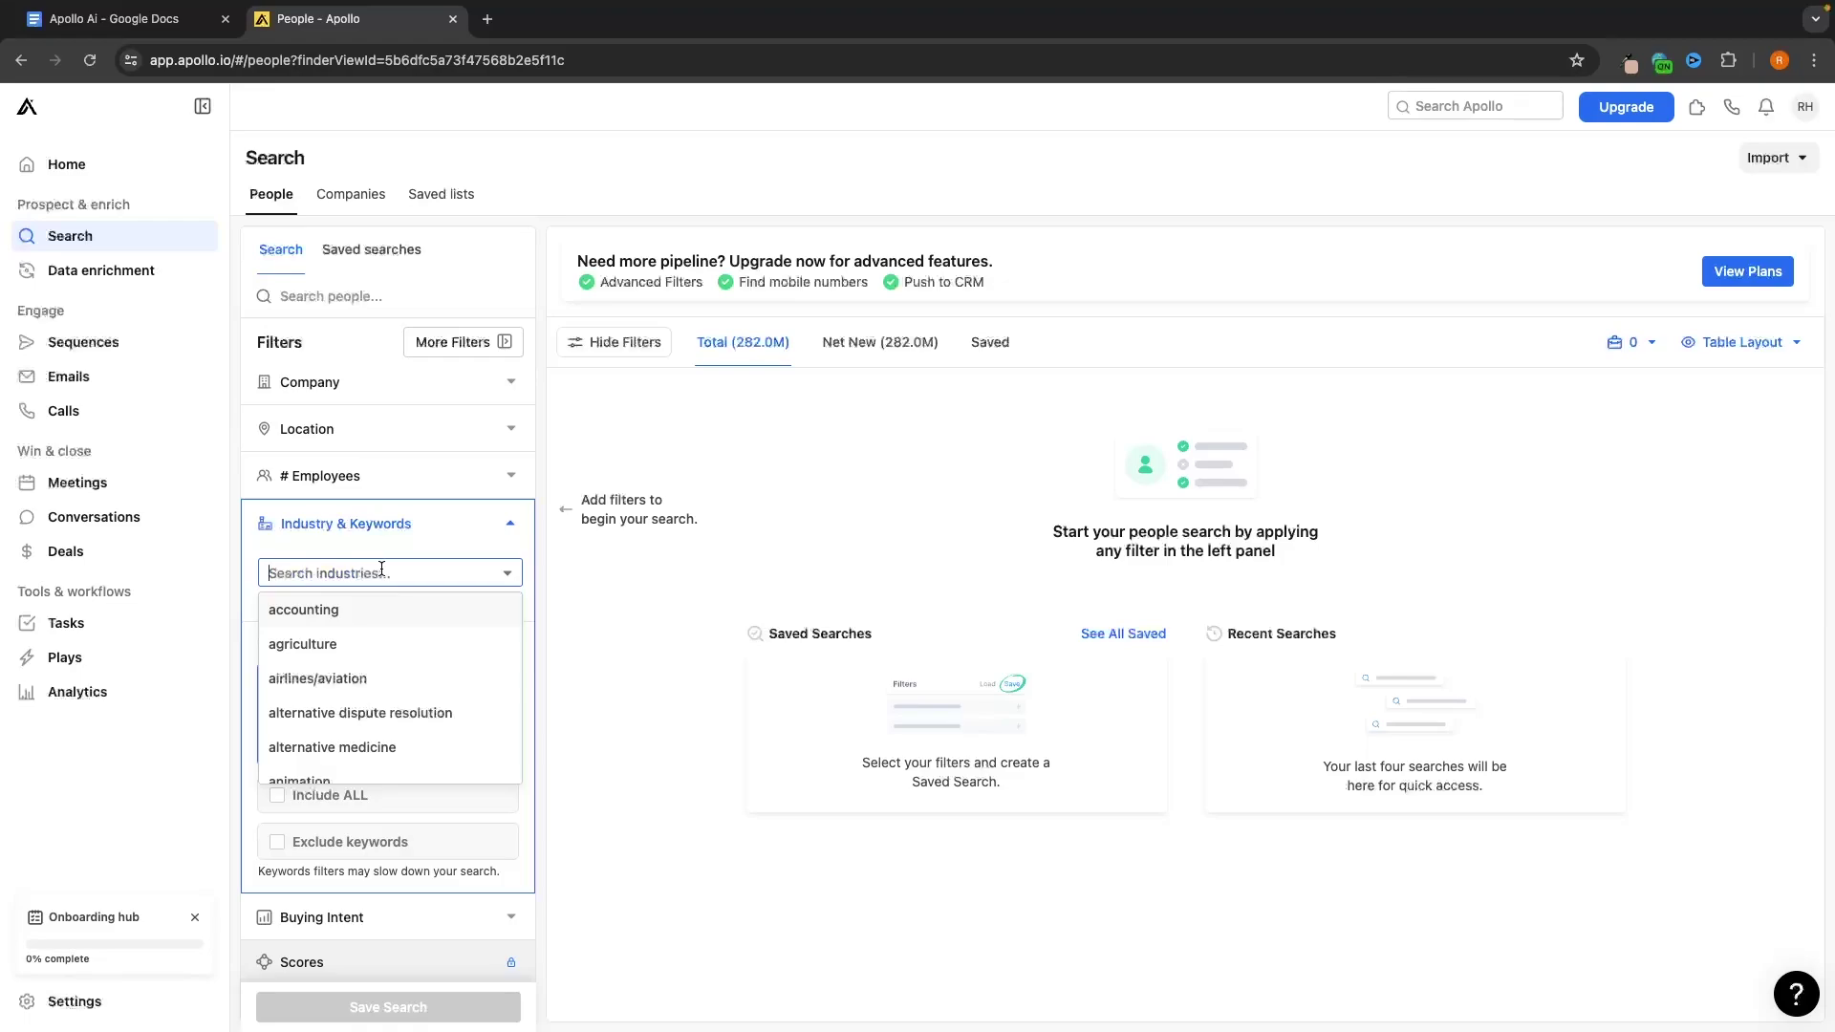
{"action": "type", "text": "real"}
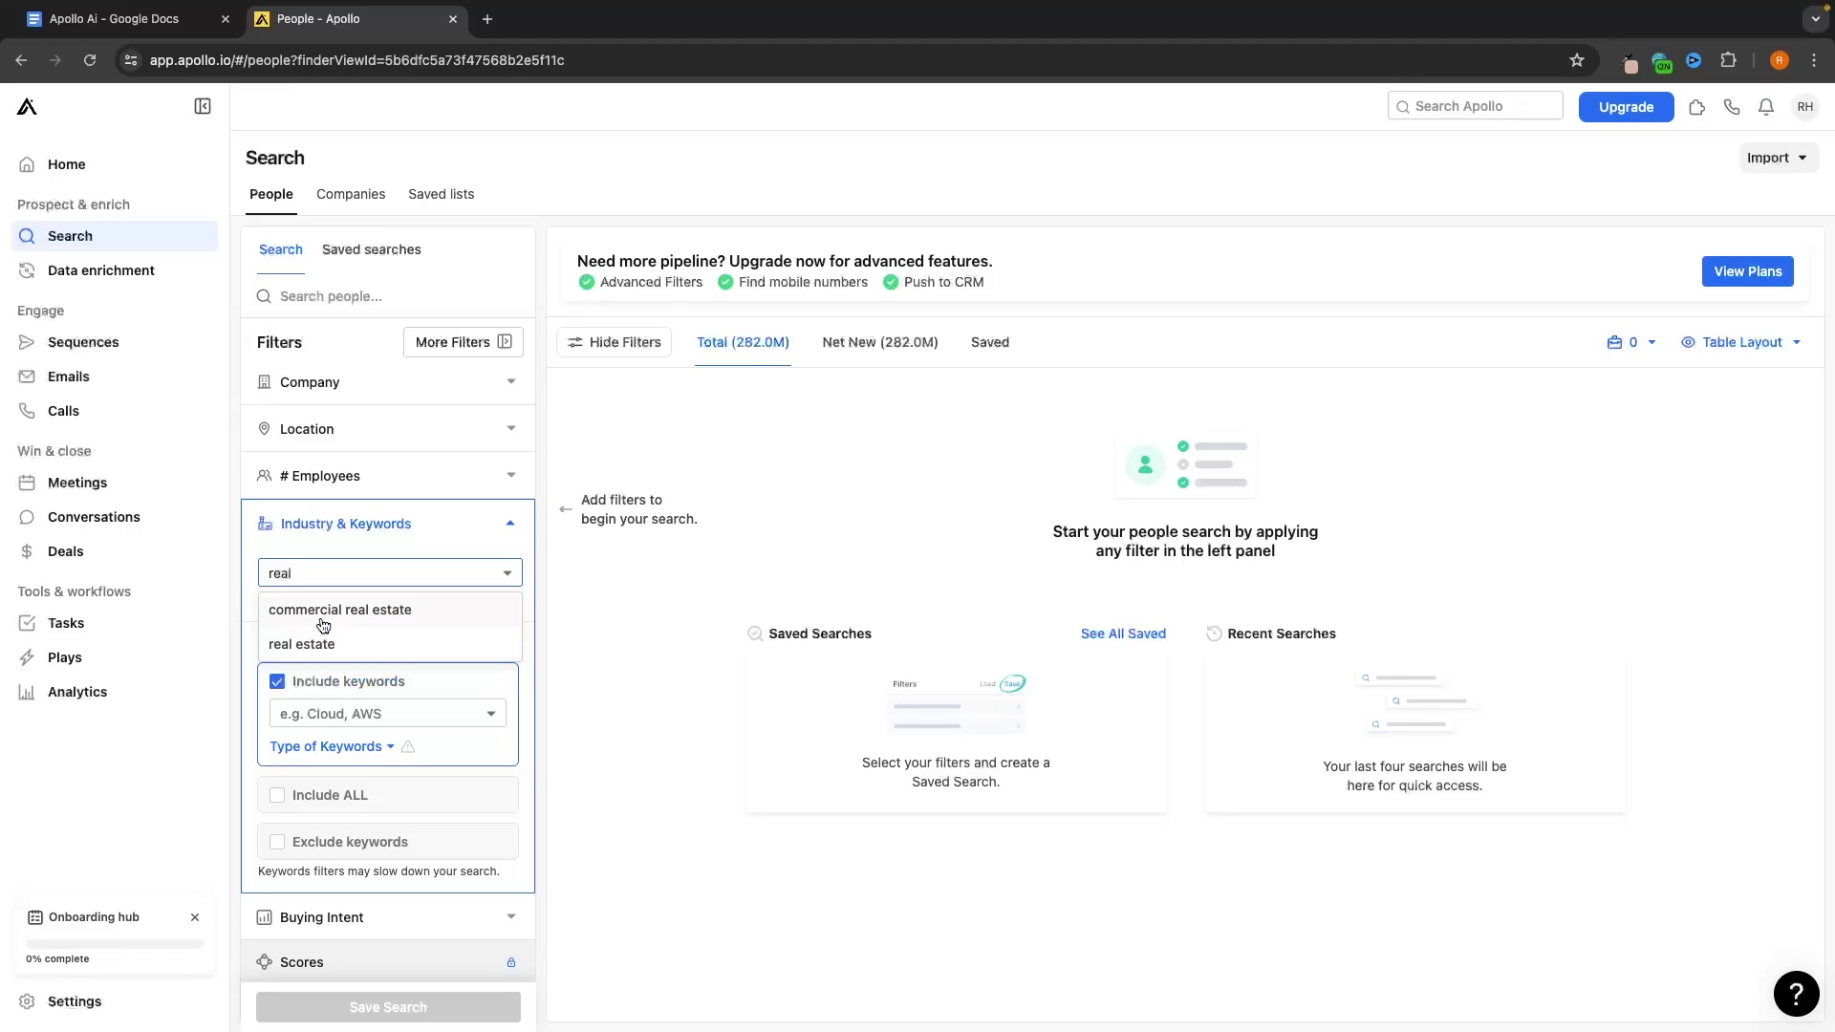
{"action": "left_click", "coordinate": [321, 613]}
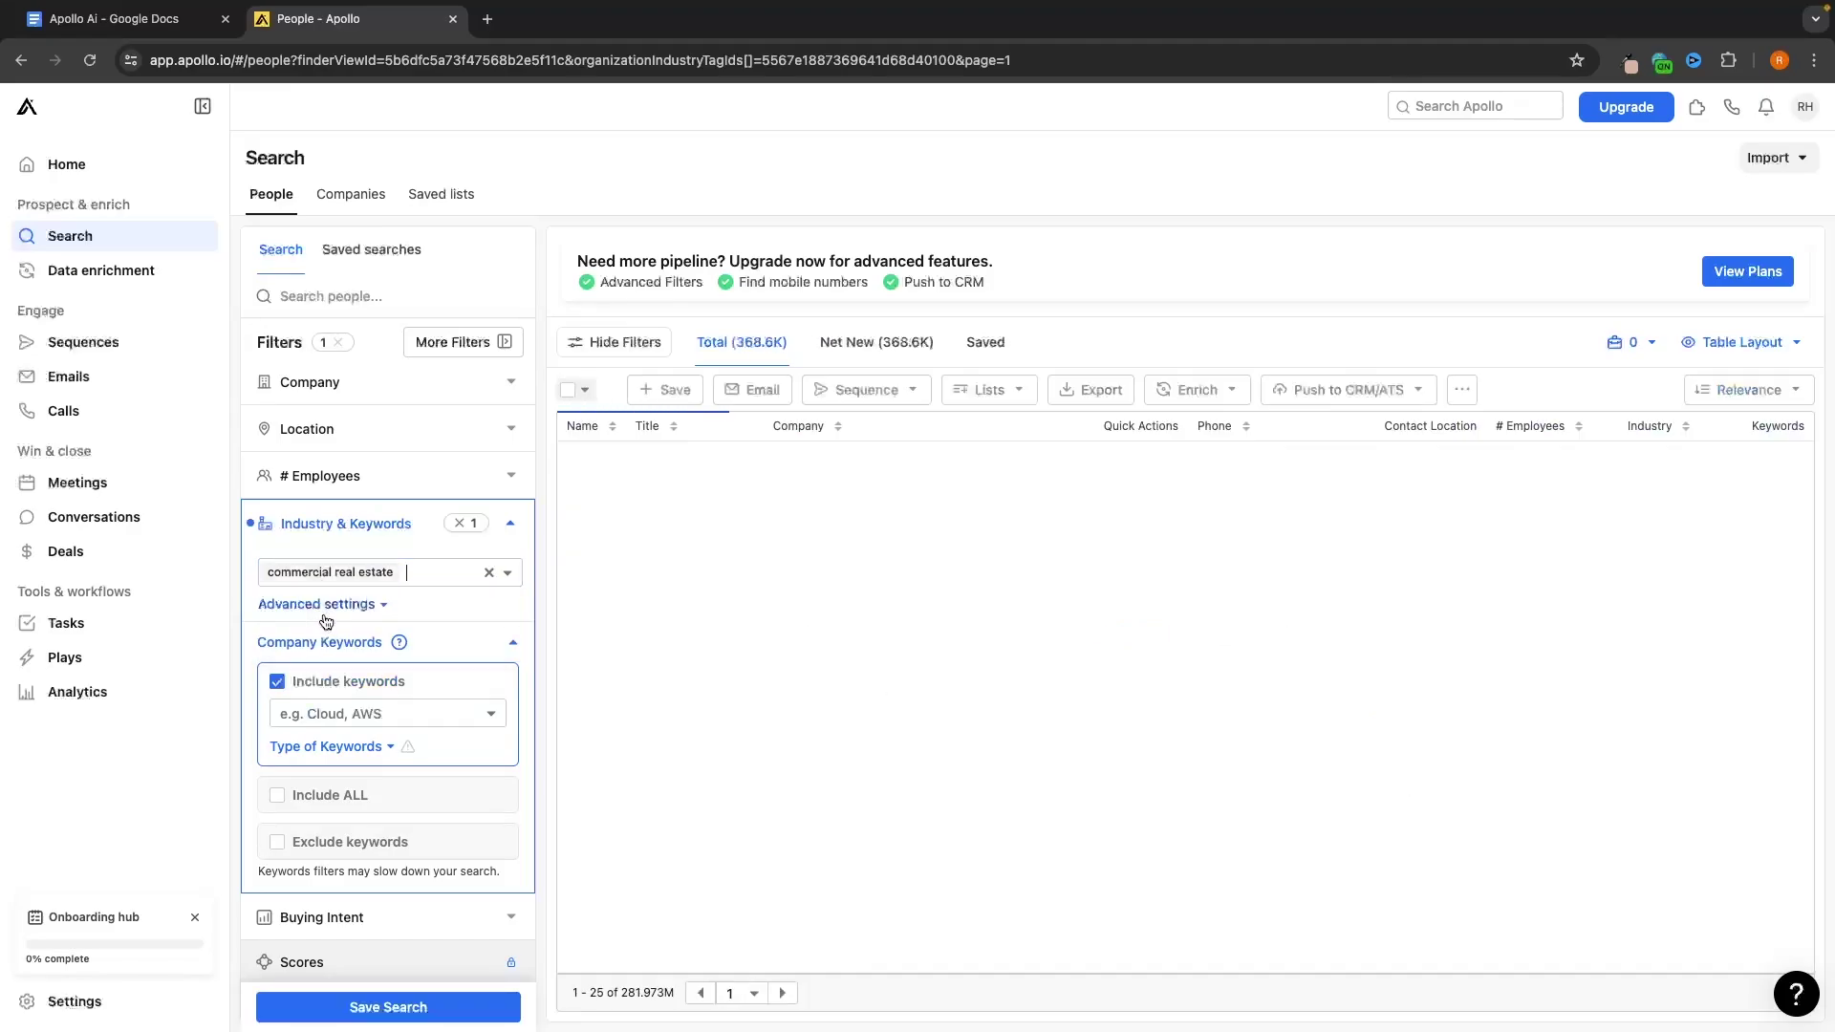
{"action": "left_click", "coordinate": [410, 576]}
{"action": "type", "text": "real"}
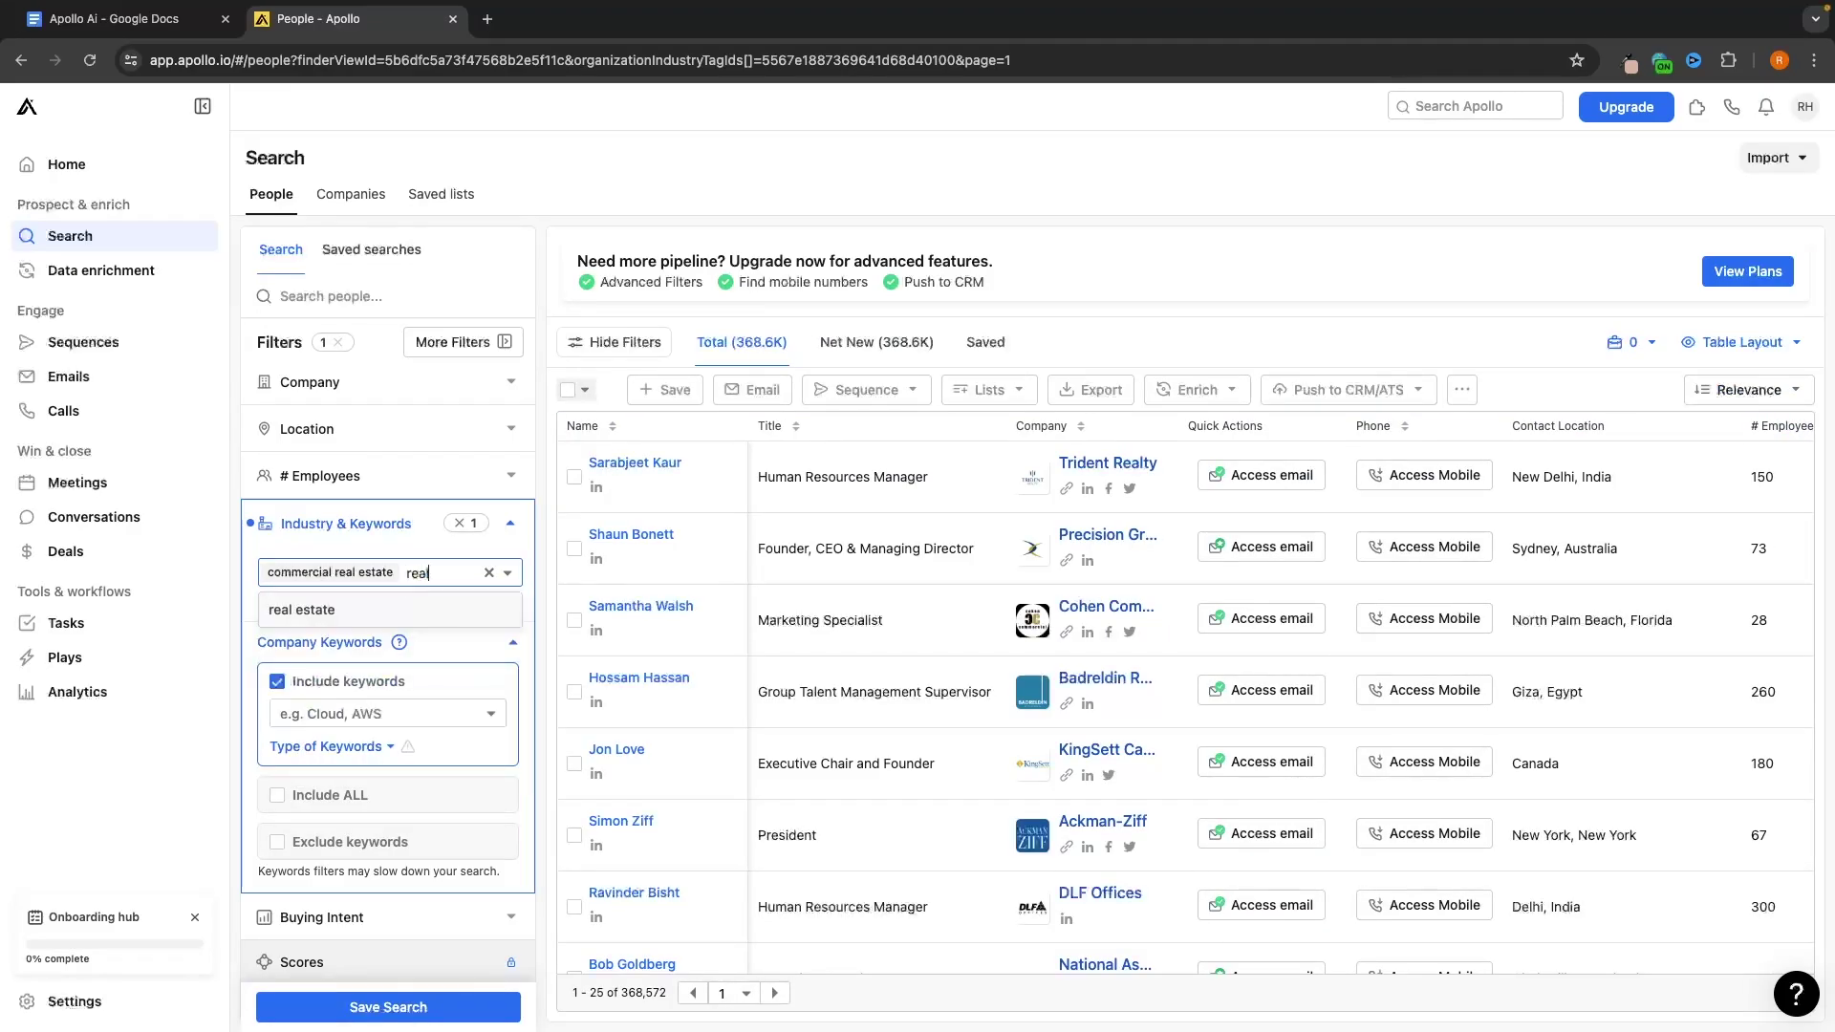
{"action": "left_click", "coordinate": [371, 609]}
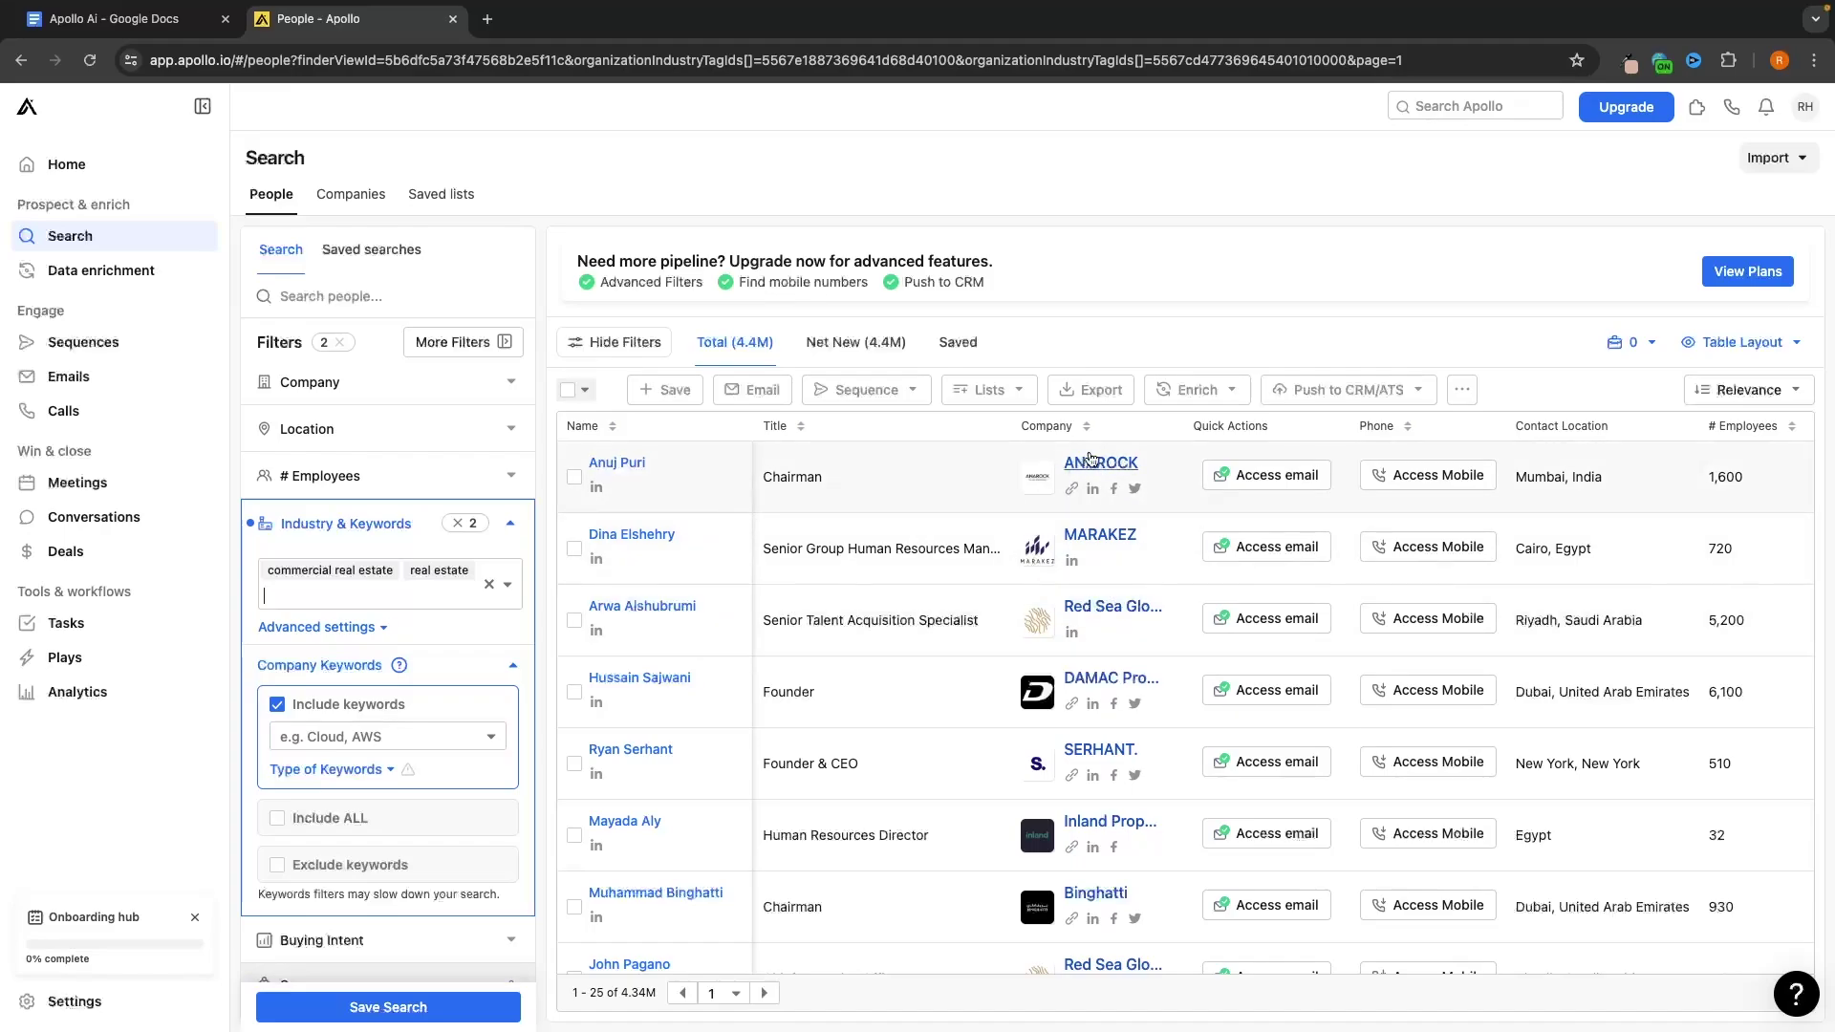
Reveal the first contact's email, agree to the terms of service, and collapse the industry filter
{"action": "left_click", "coordinate": [1260, 483]}
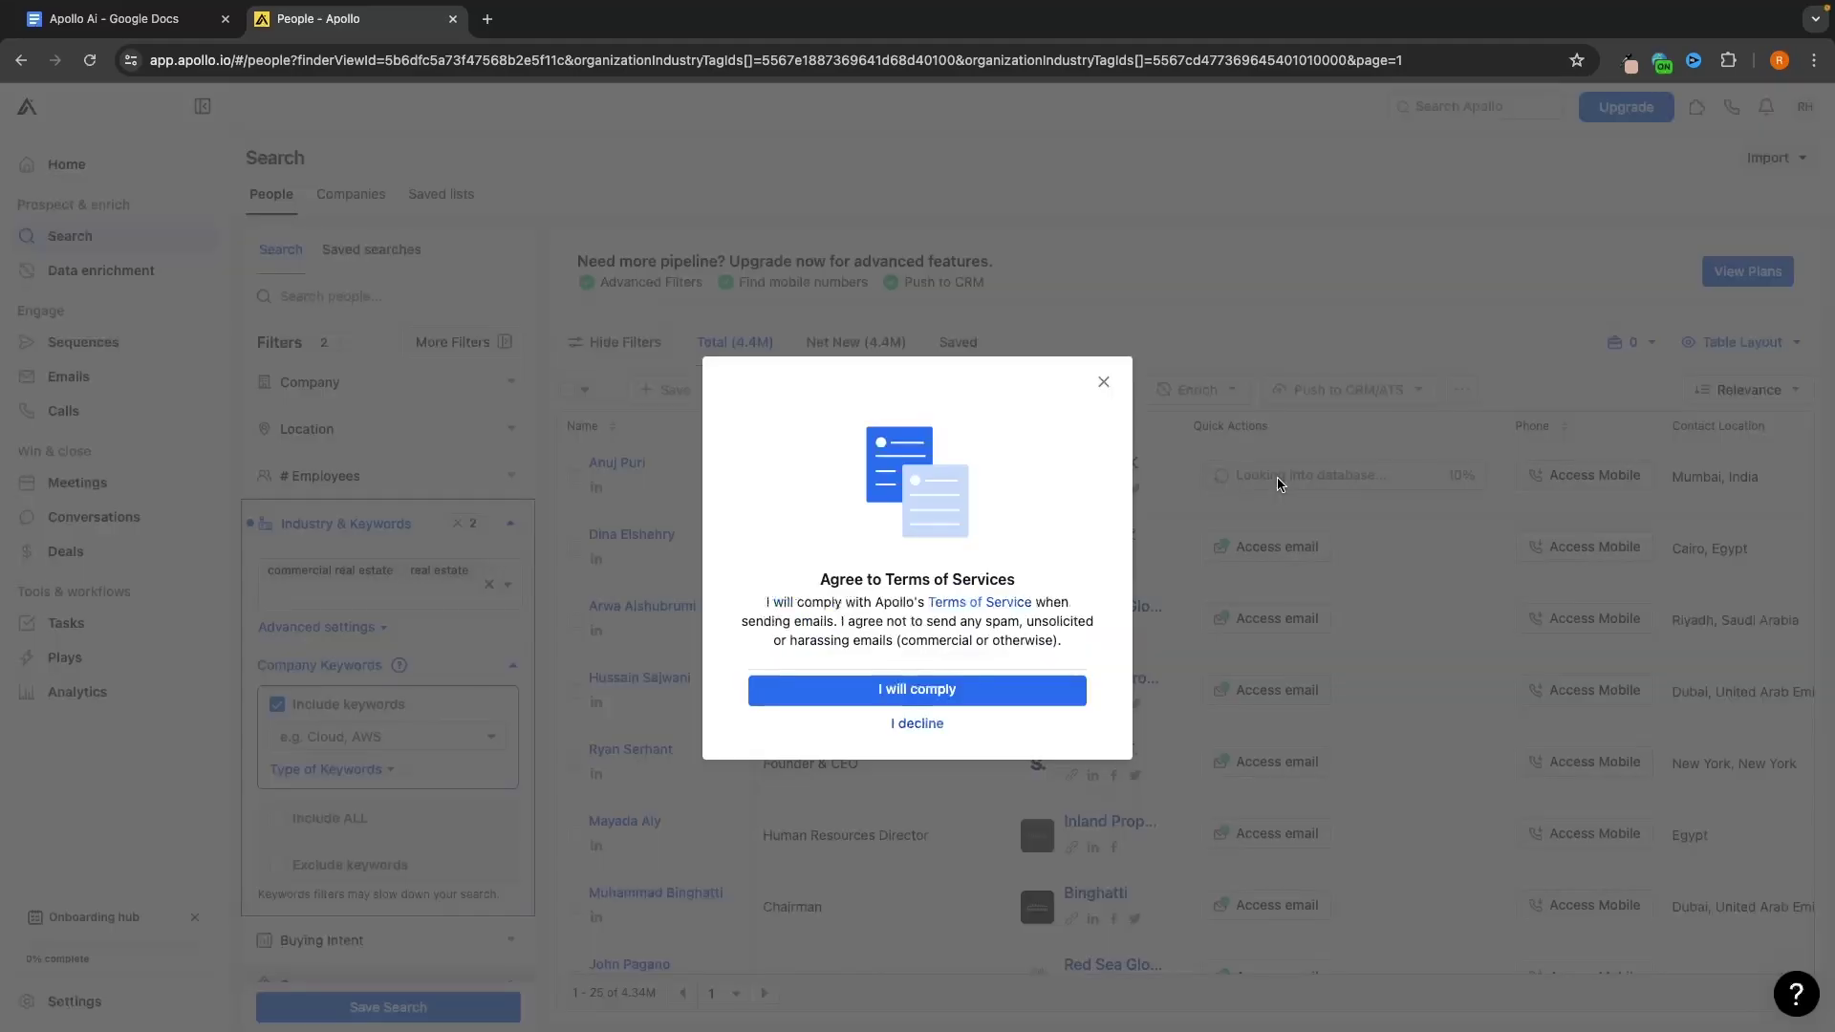
{"action": "left_click", "coordinate": [979, 688]}
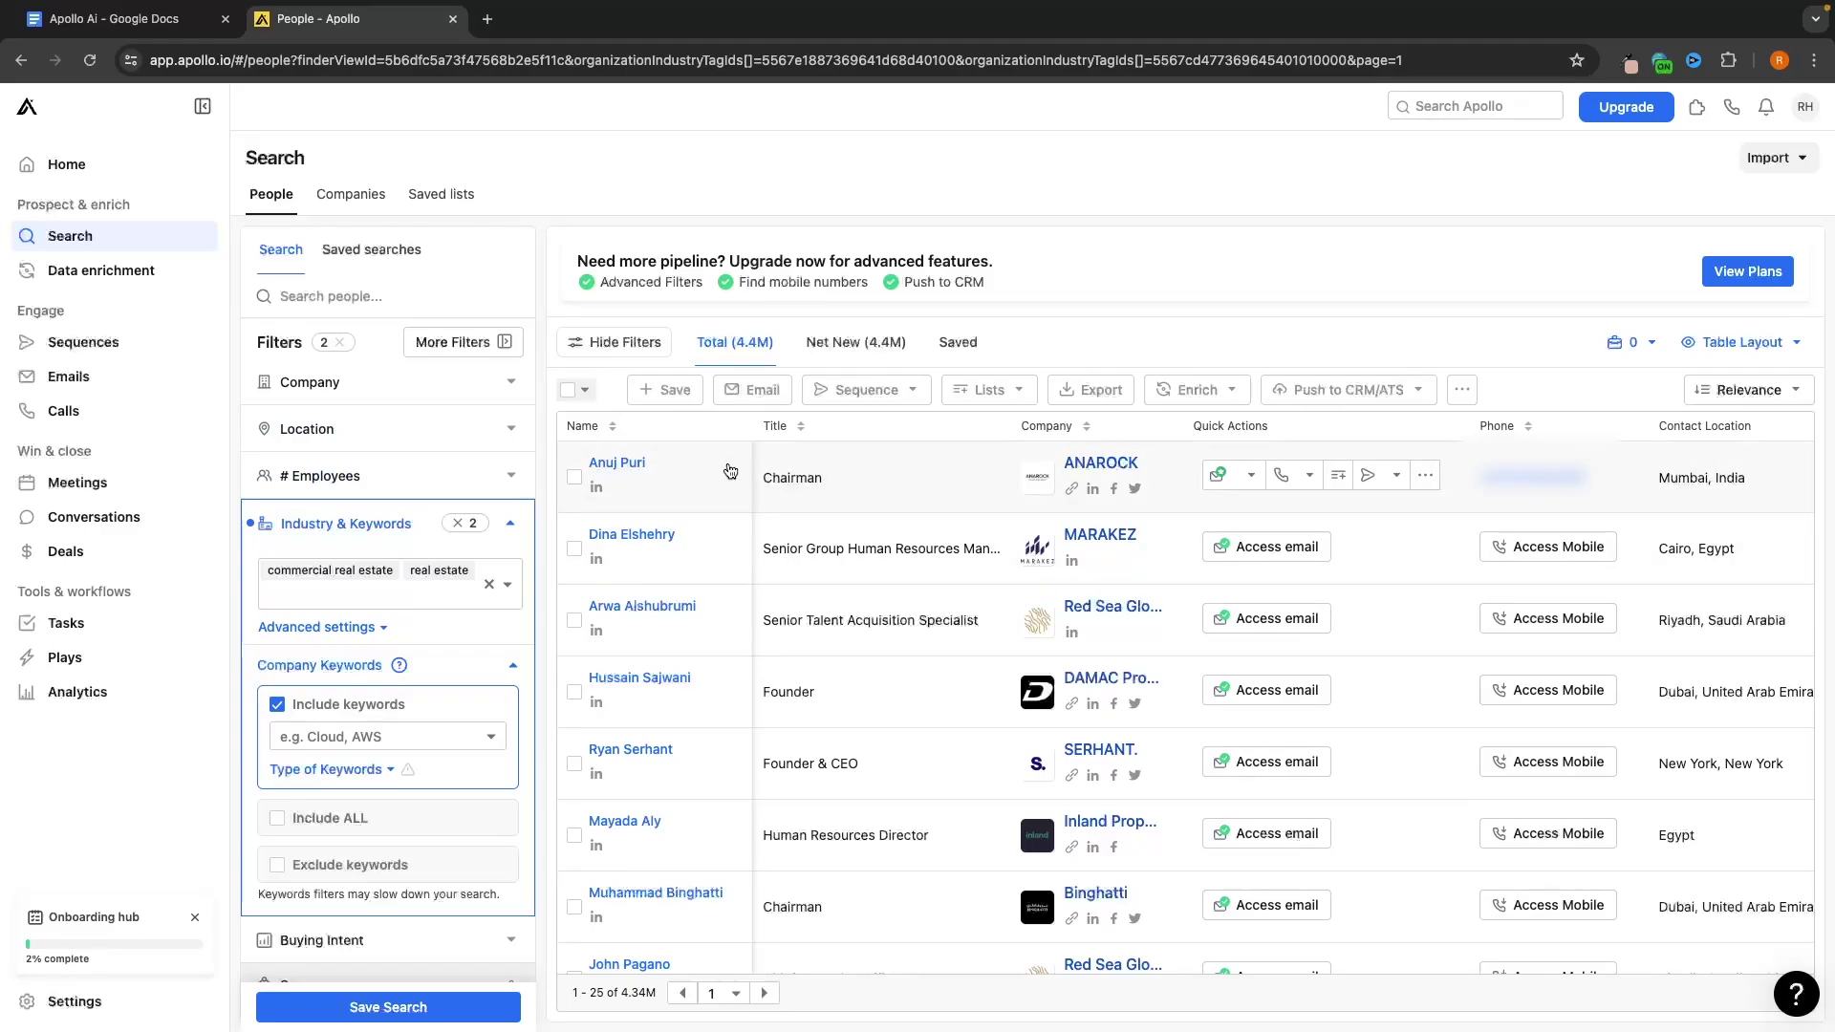
{"action": "left_click", "coordinate": [511, 524]}
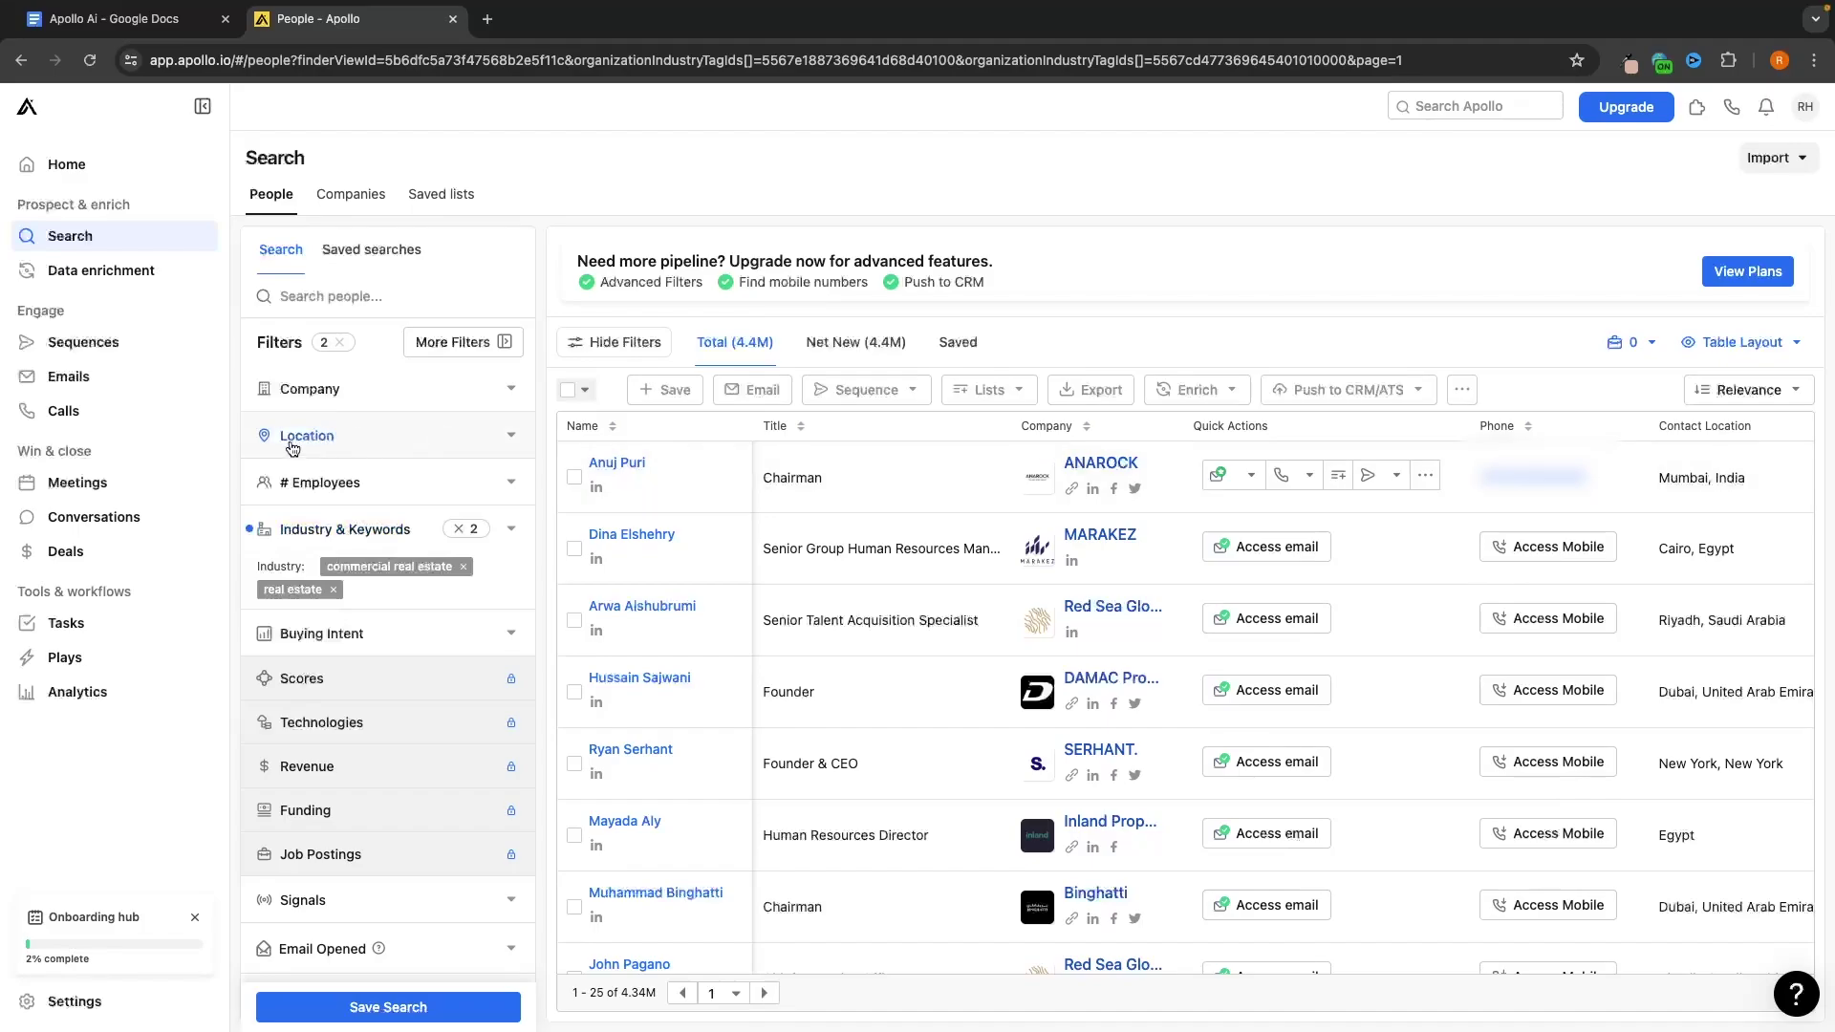
Add a United Kingdom contact location filter, narrowing results to about 218.2K people
{"action": "left_click", "coordinate": [506, 438]}
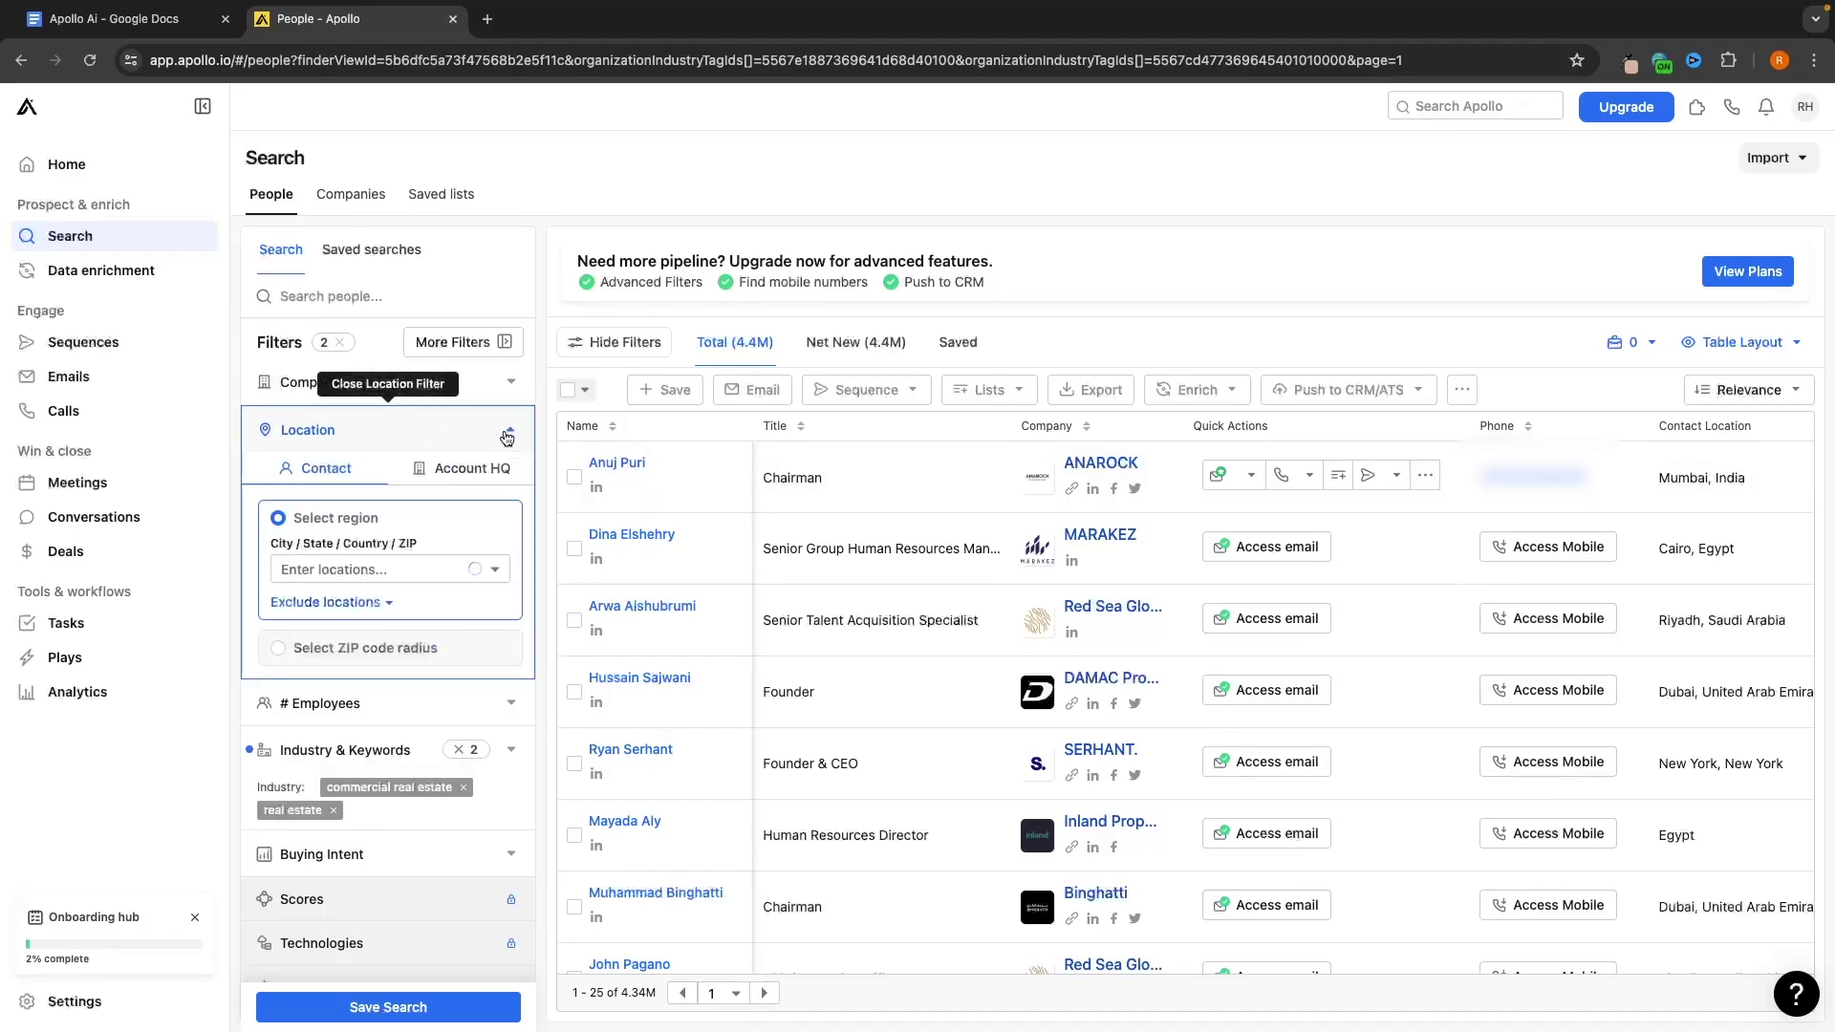
{"action": "left_click", "coordinate": [354, 570]}
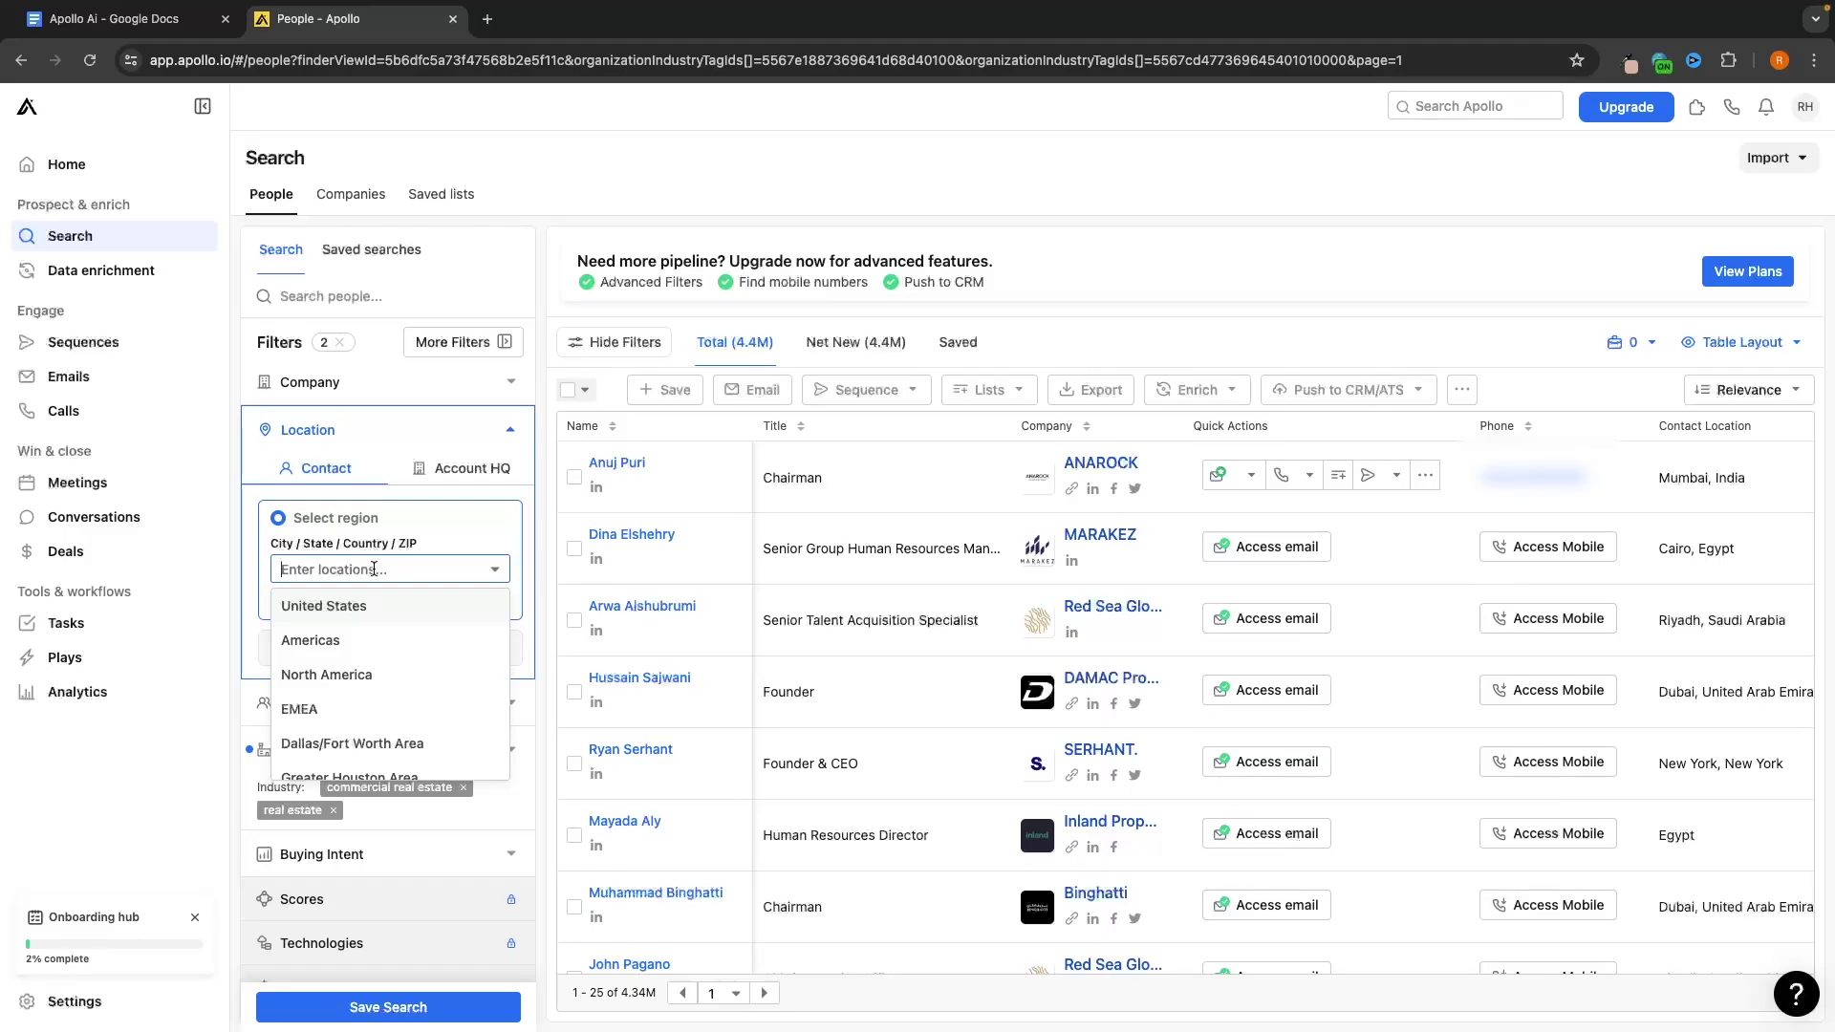
{"action": "type", "text": "united"}
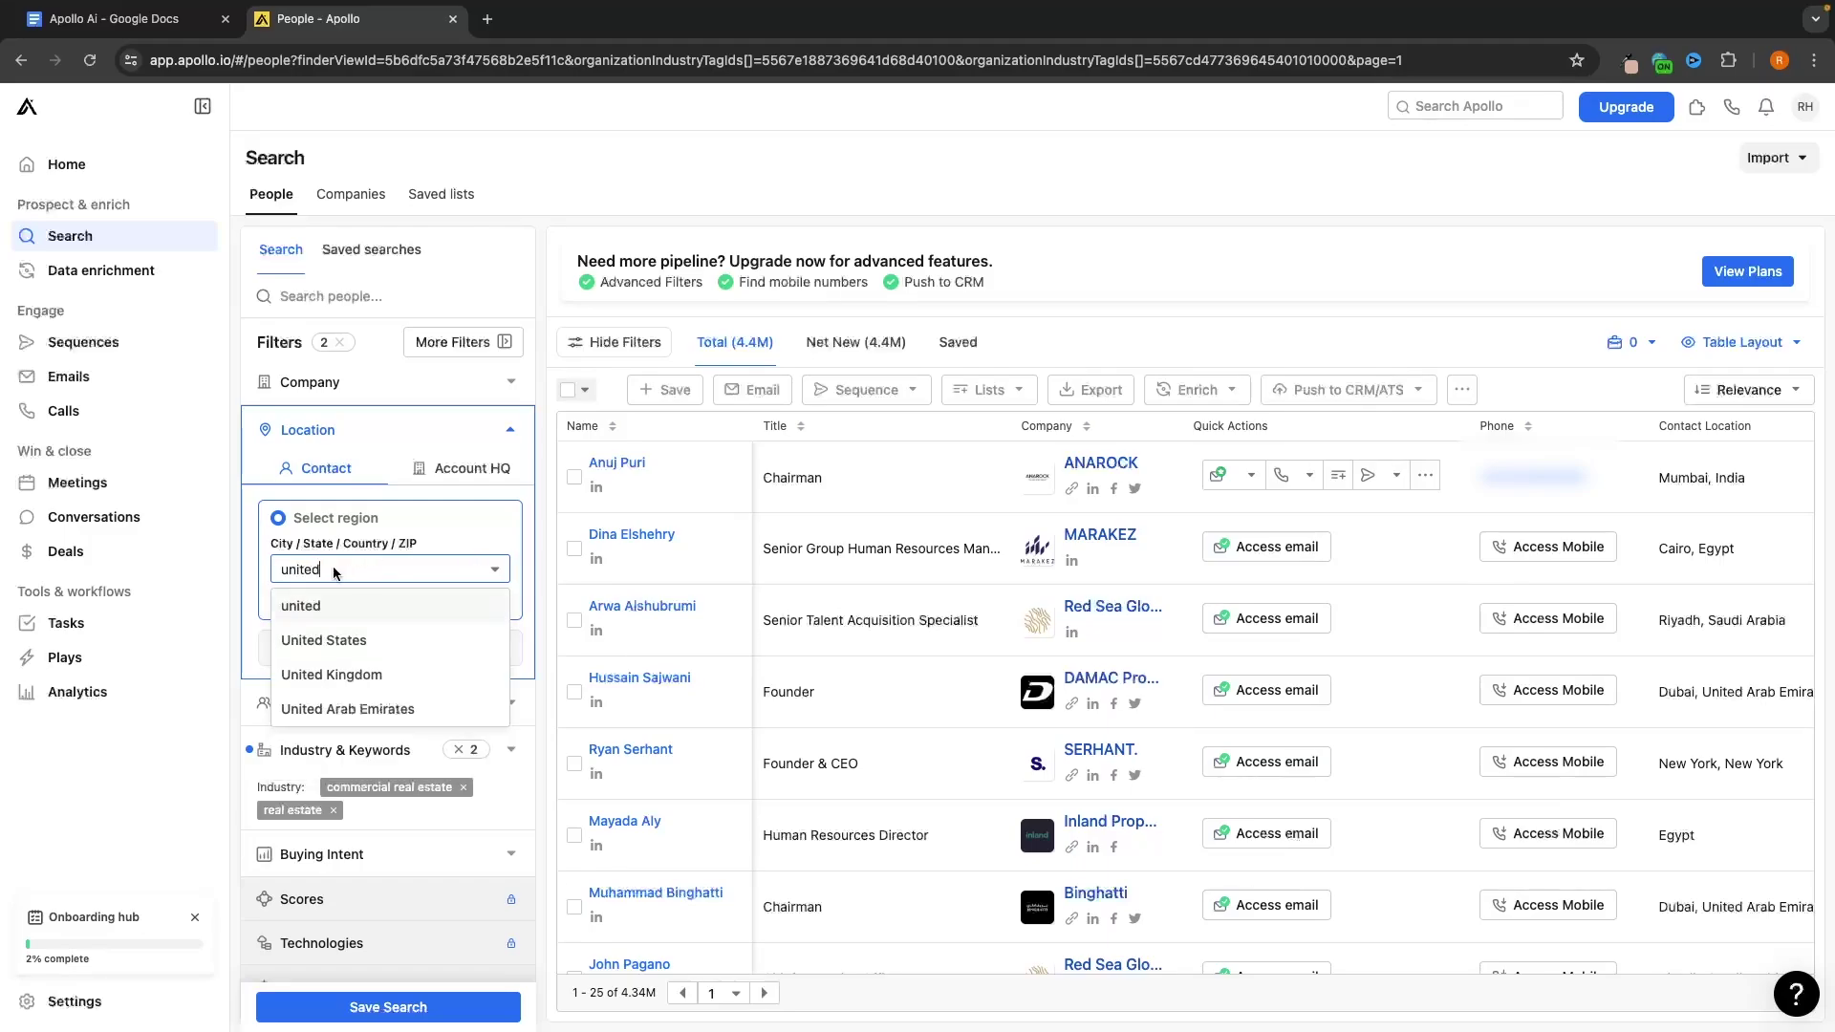
{"action": "left_click", "coordinate": [347, 675]}
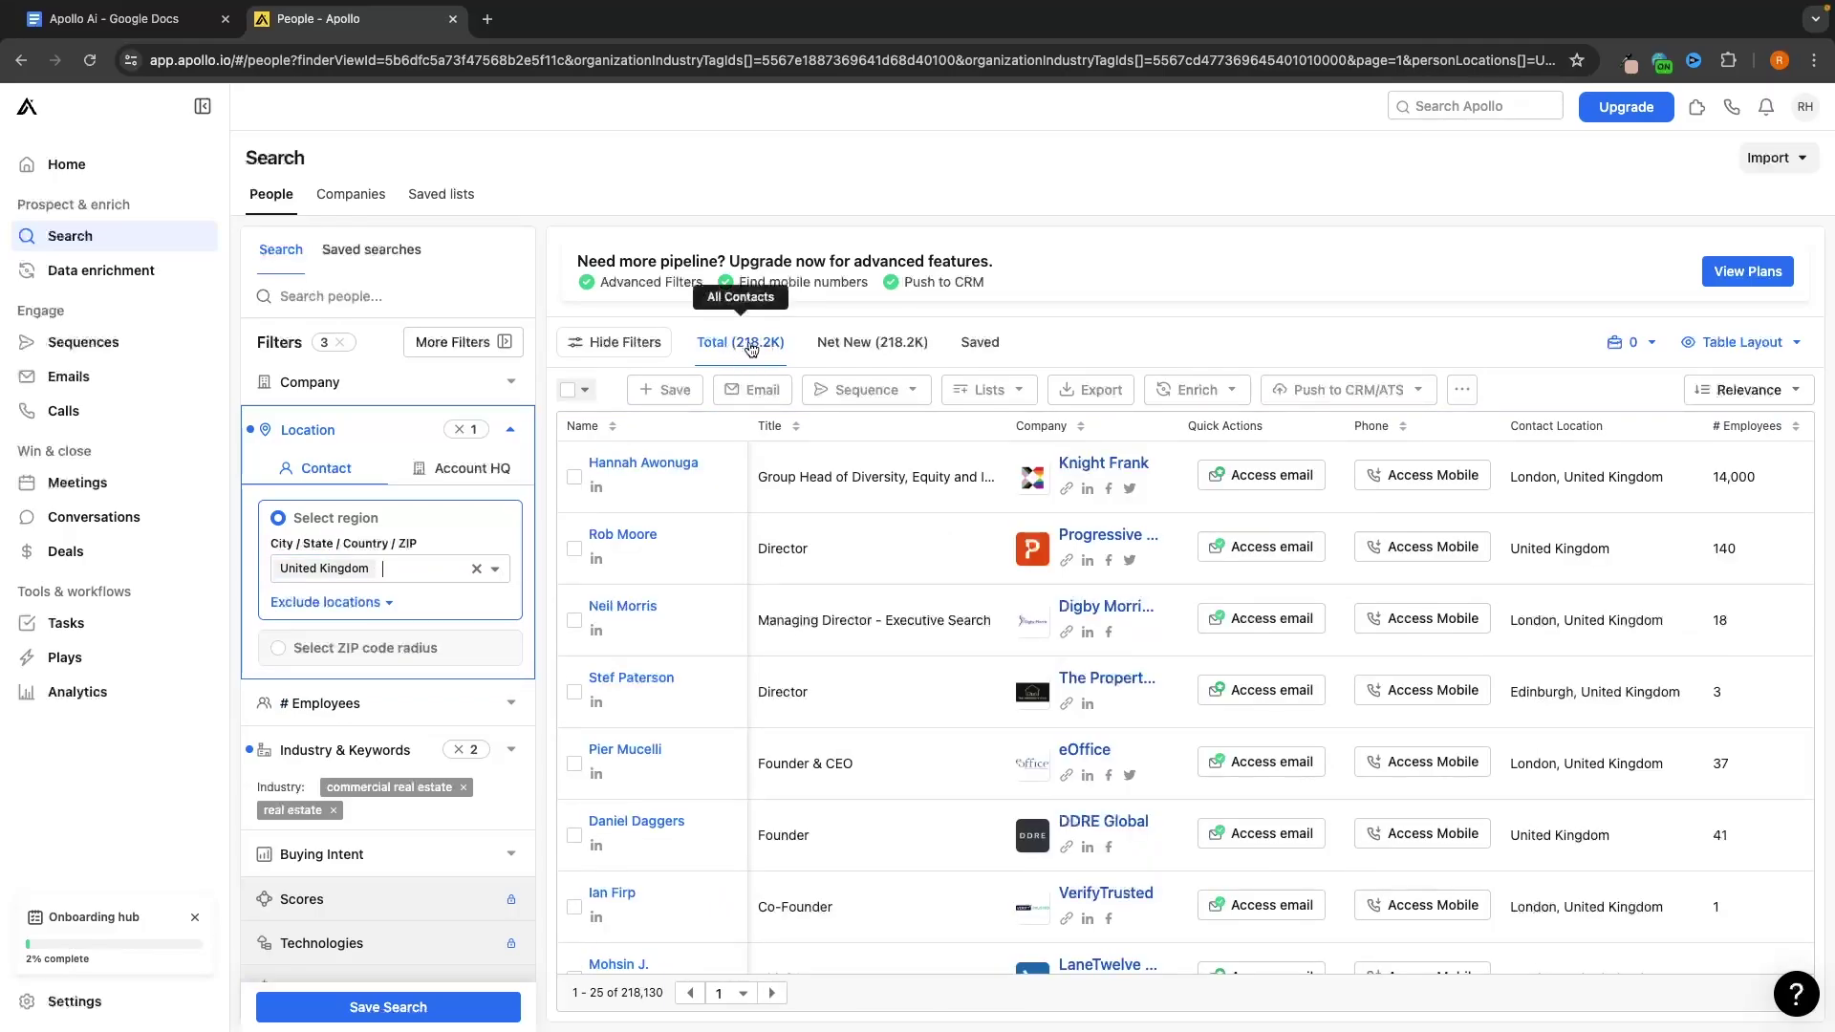
{"action": "left_click", "coordinate": [511, 429]}
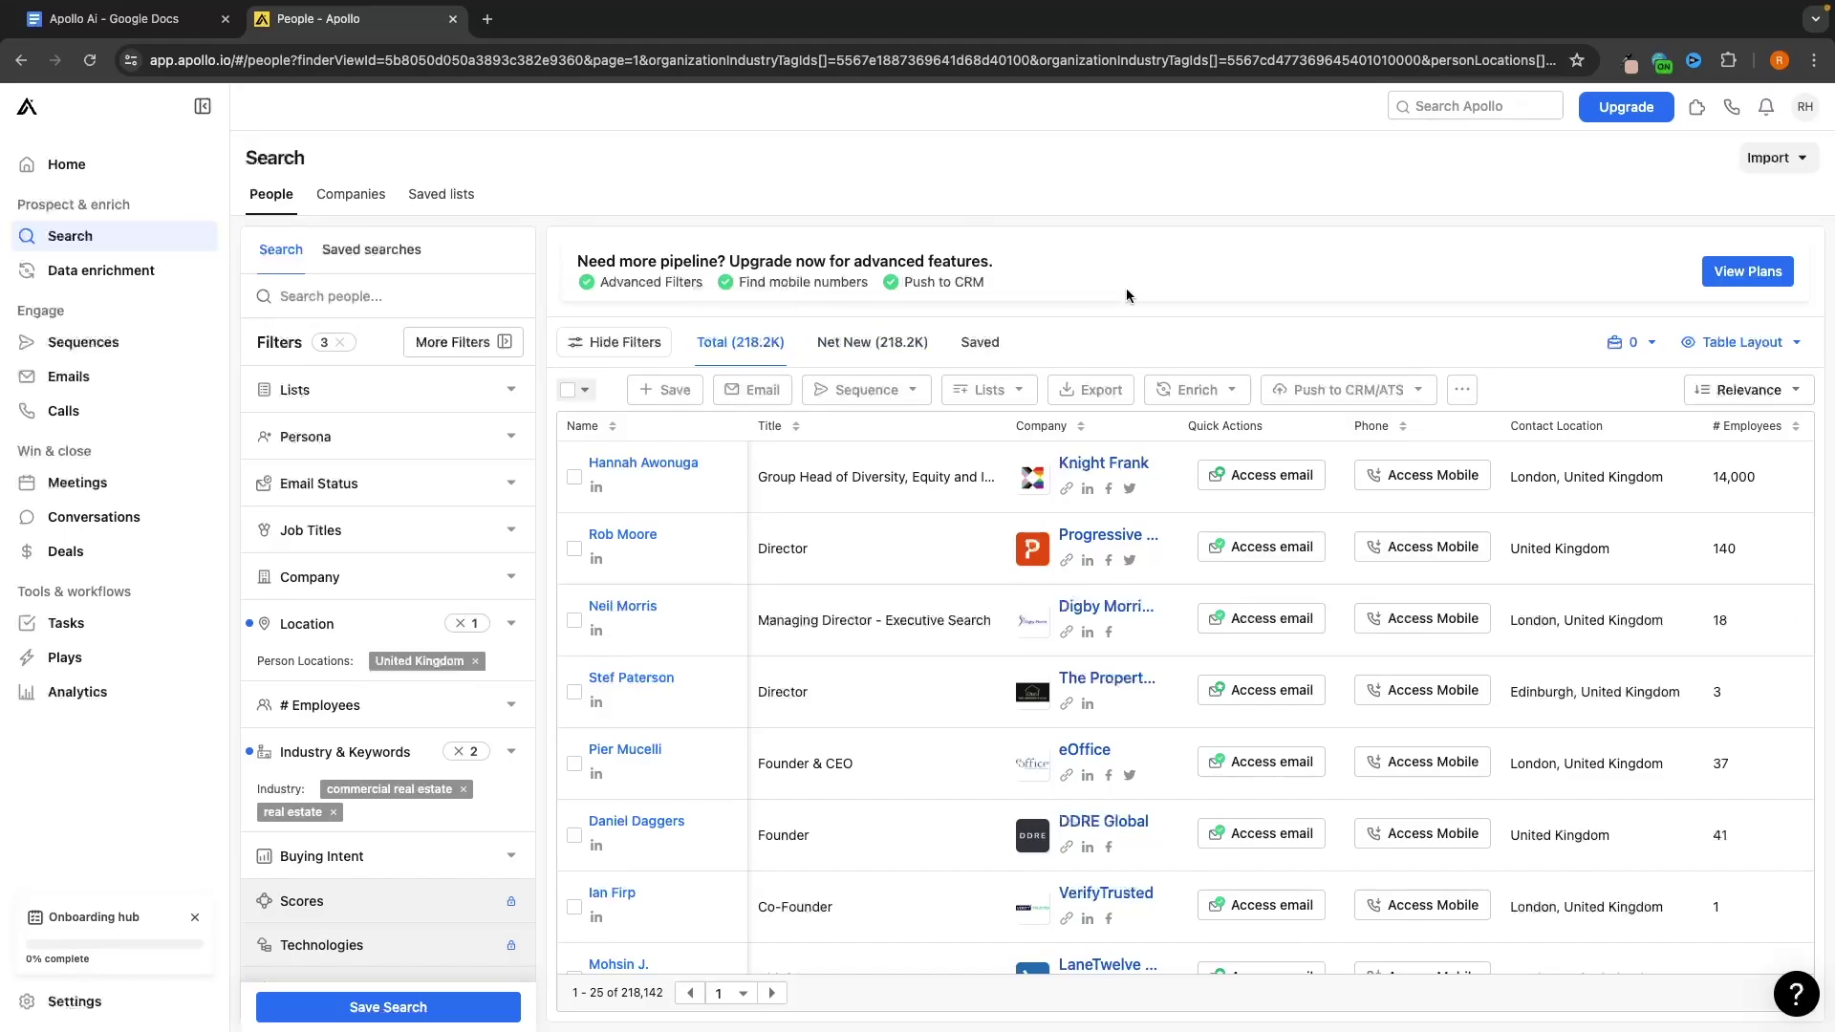
Open and close the row selection options and the industry filter without changes
{"action": "left_click", "coordinate": [585, 389]}
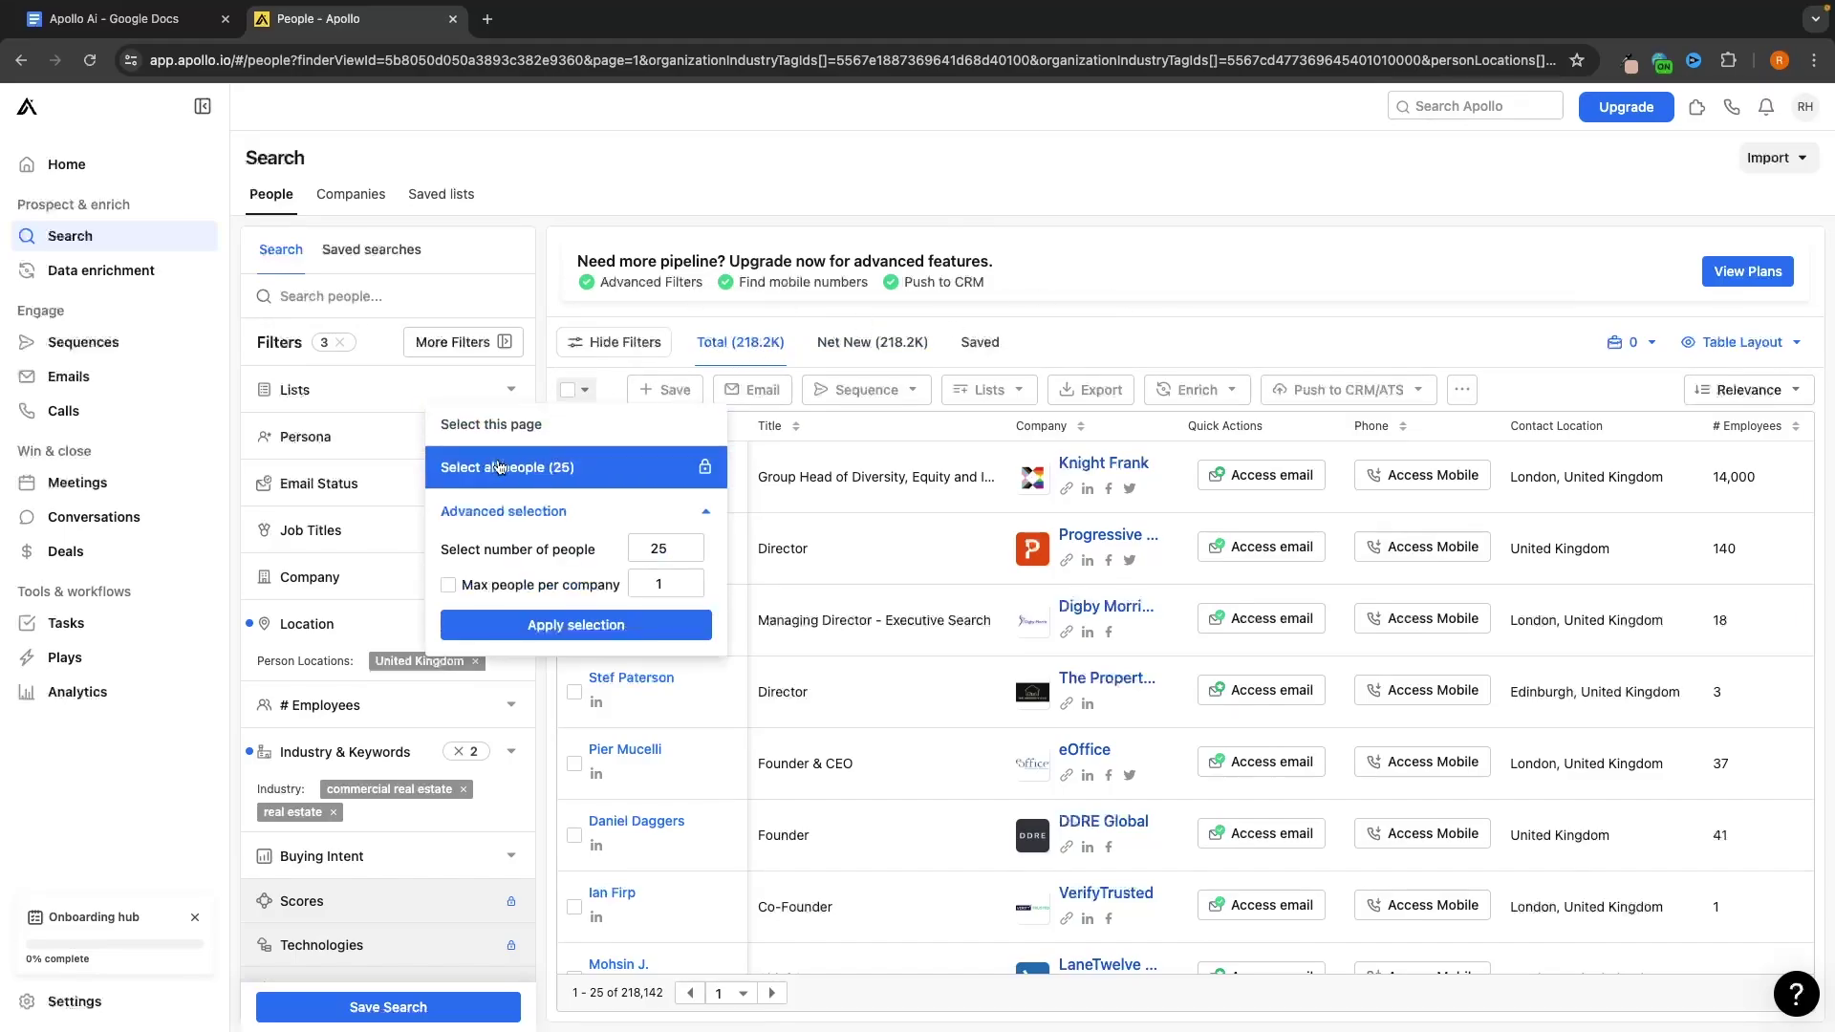
{"action": "left_click", "coordinate": [1151, 300]}
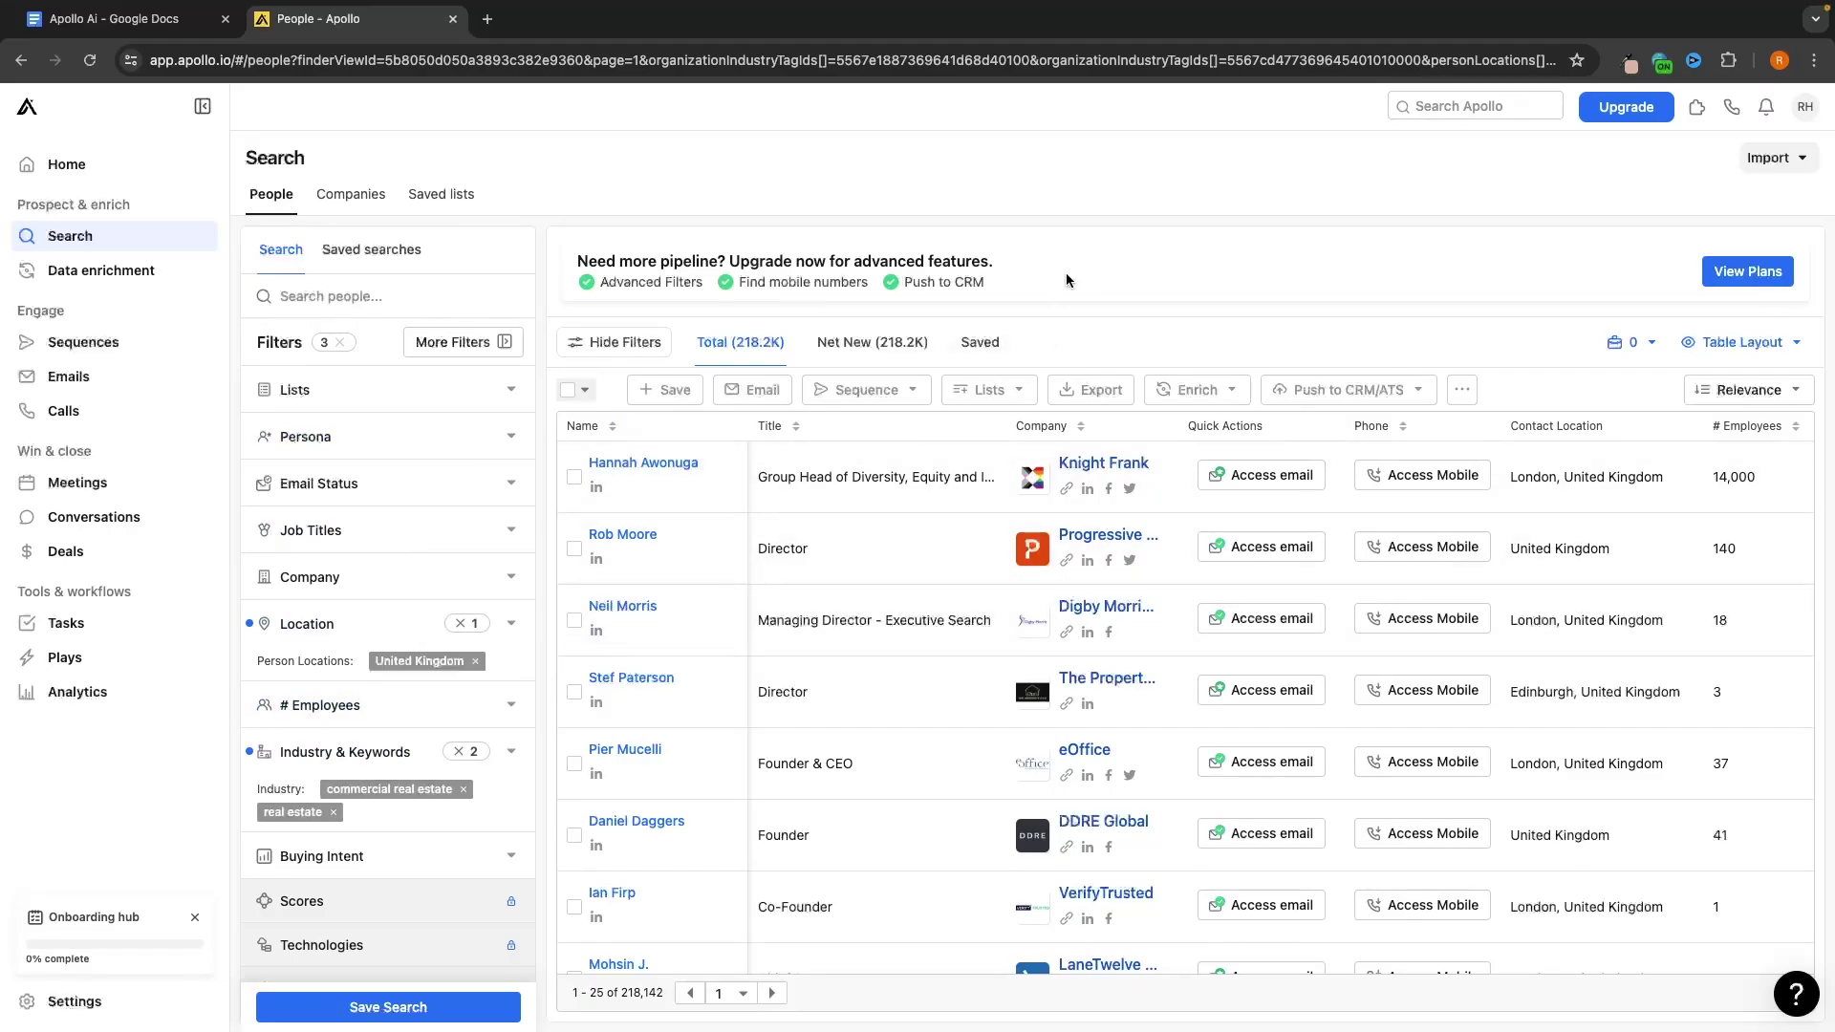
{"action": "left_click", "coordinate": [580, 392]}
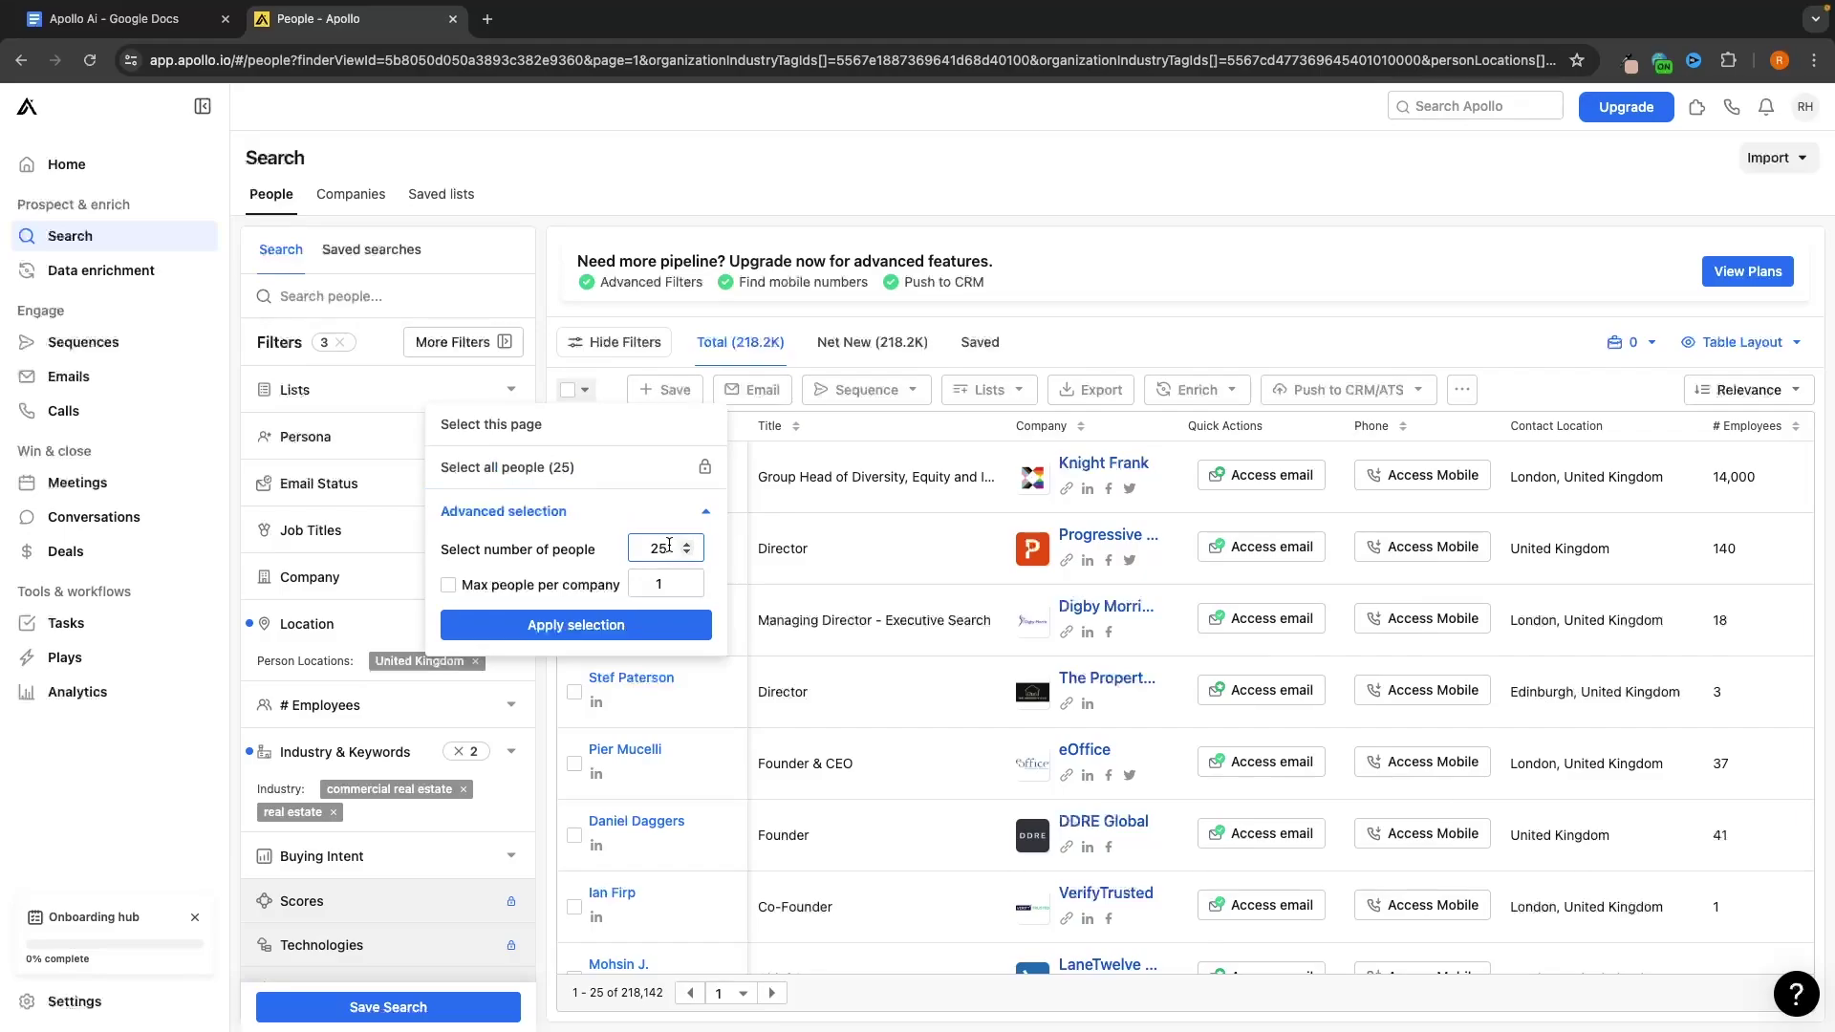
{"action": "type", "text": "0000"}
{"action": "left_click", "coordinate": [1152, 291]}
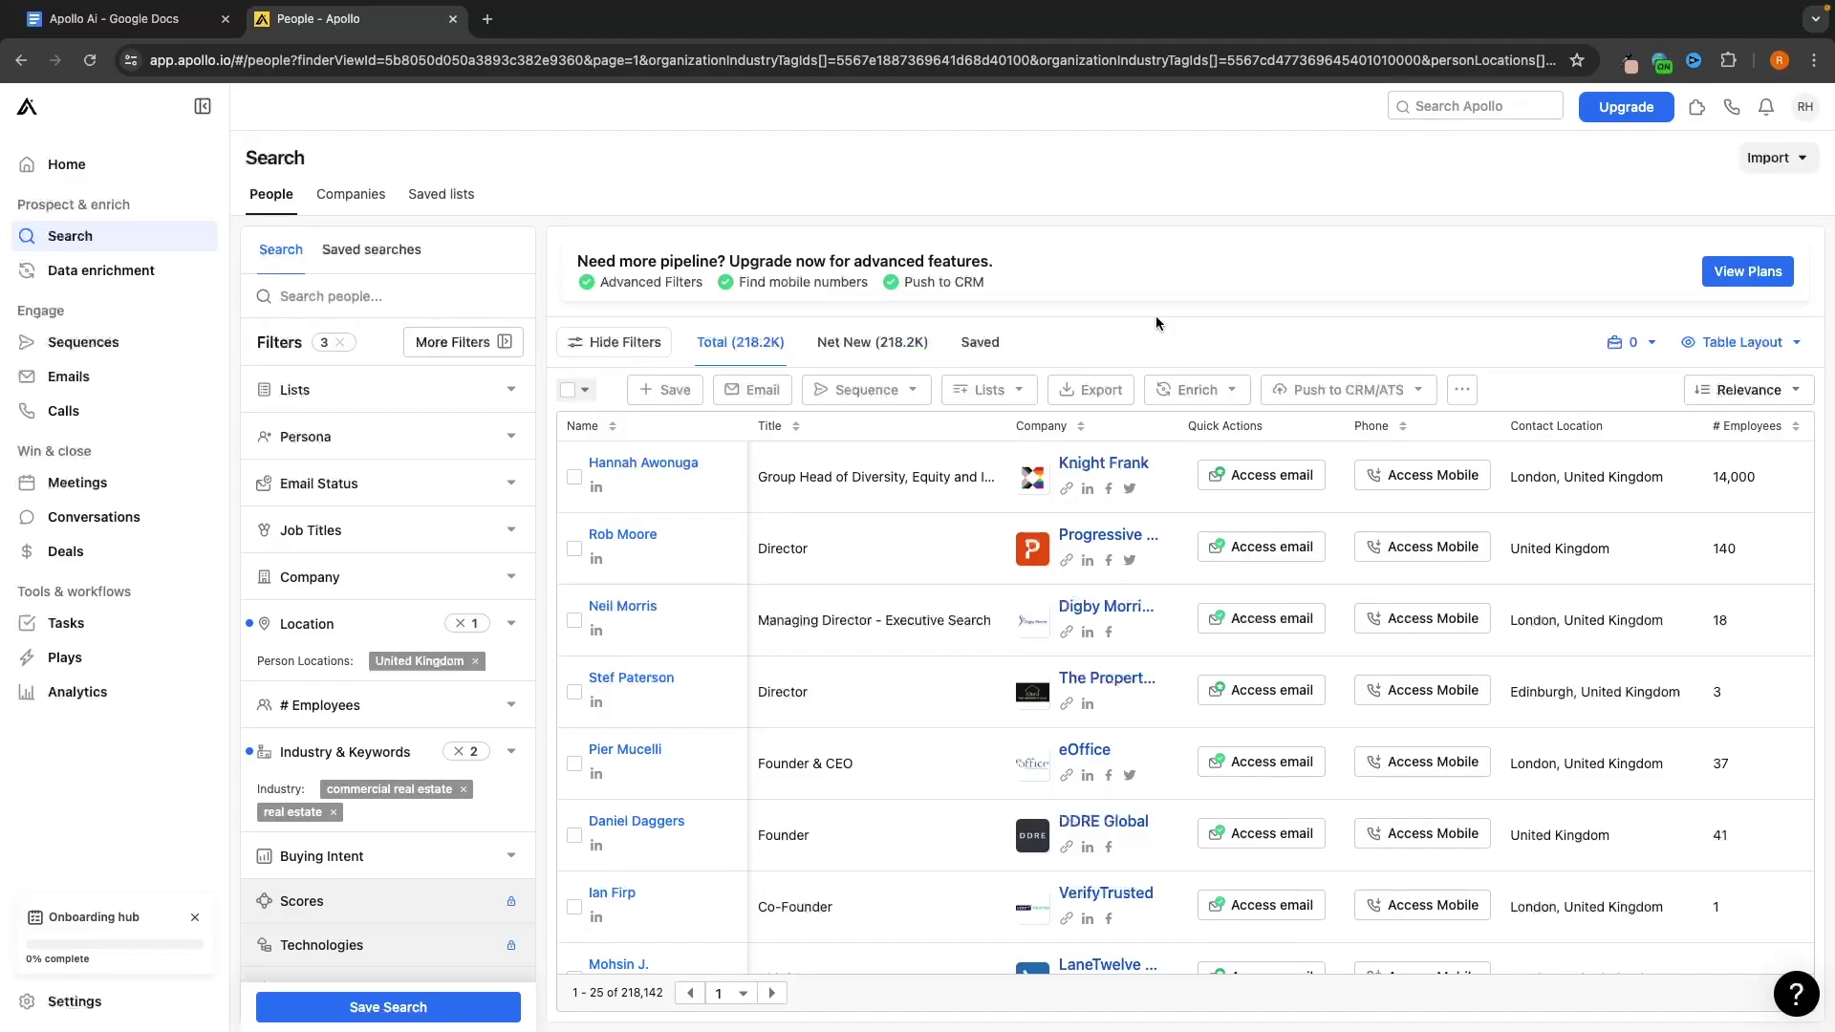
{"action": "left_click", "coordinate": [511, 752]}
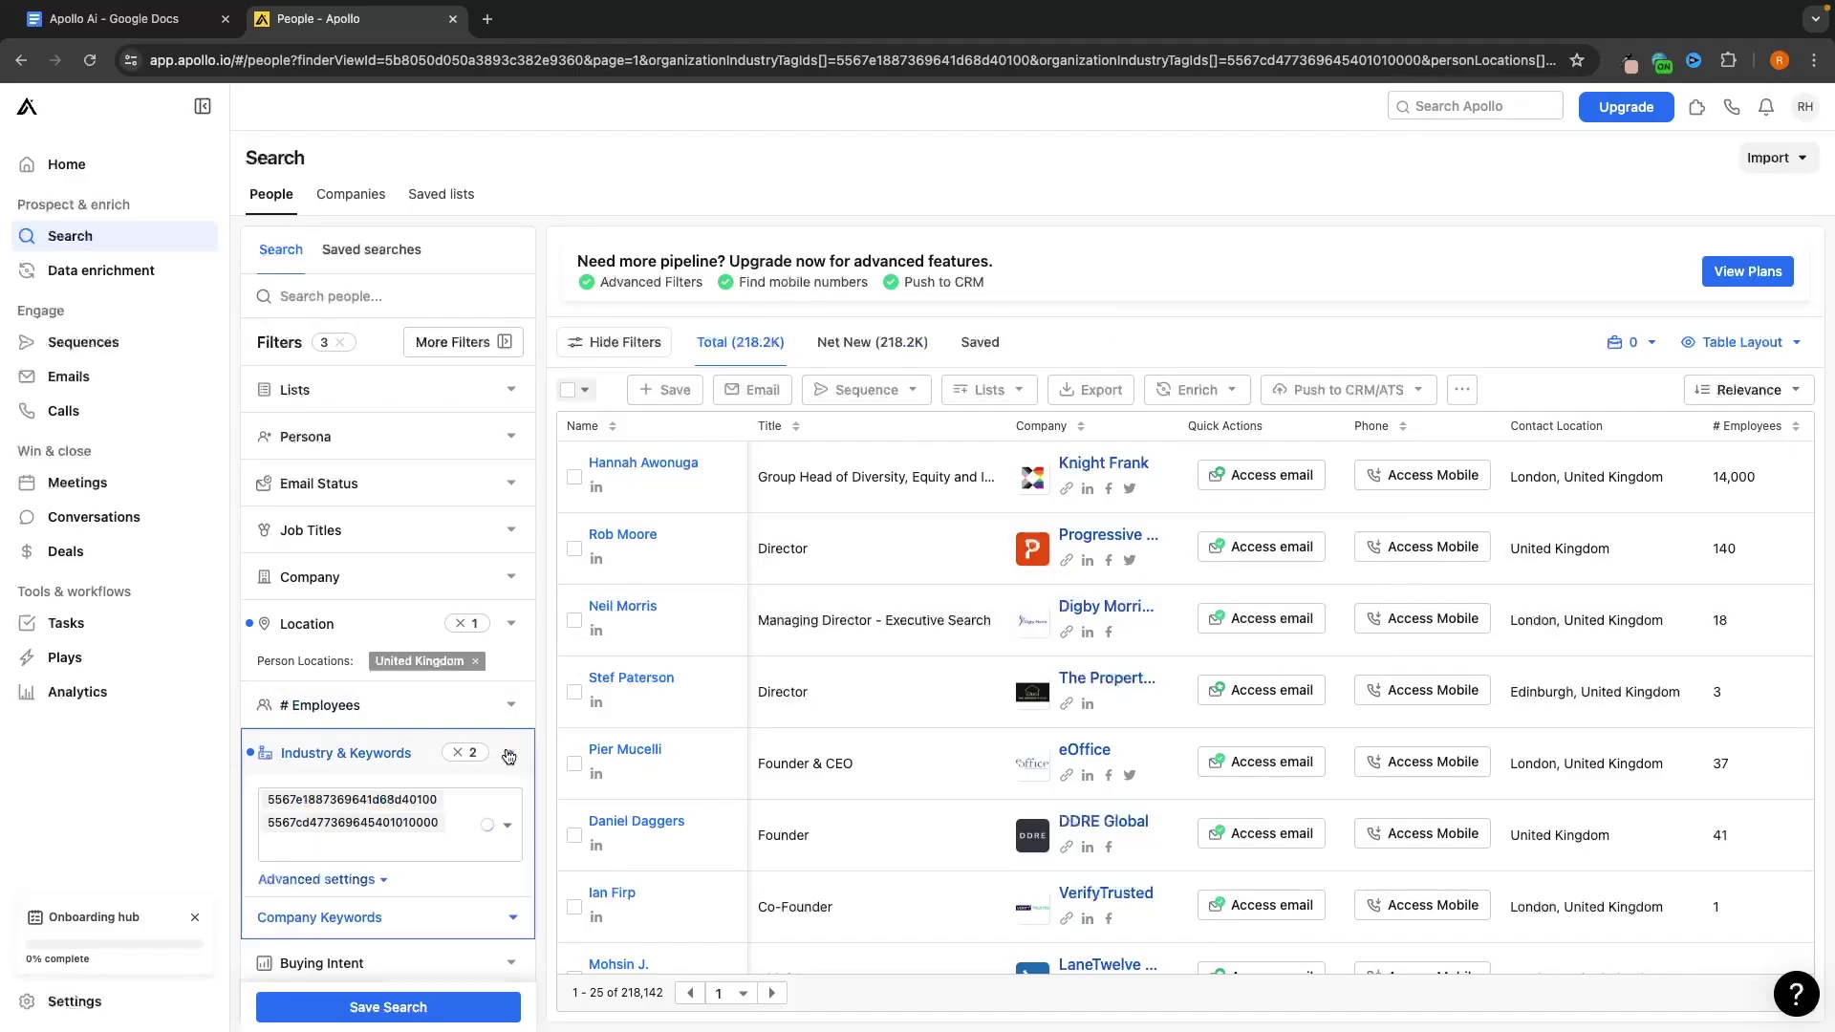
{"action": "left_click", "coordinate": [511, 753]}
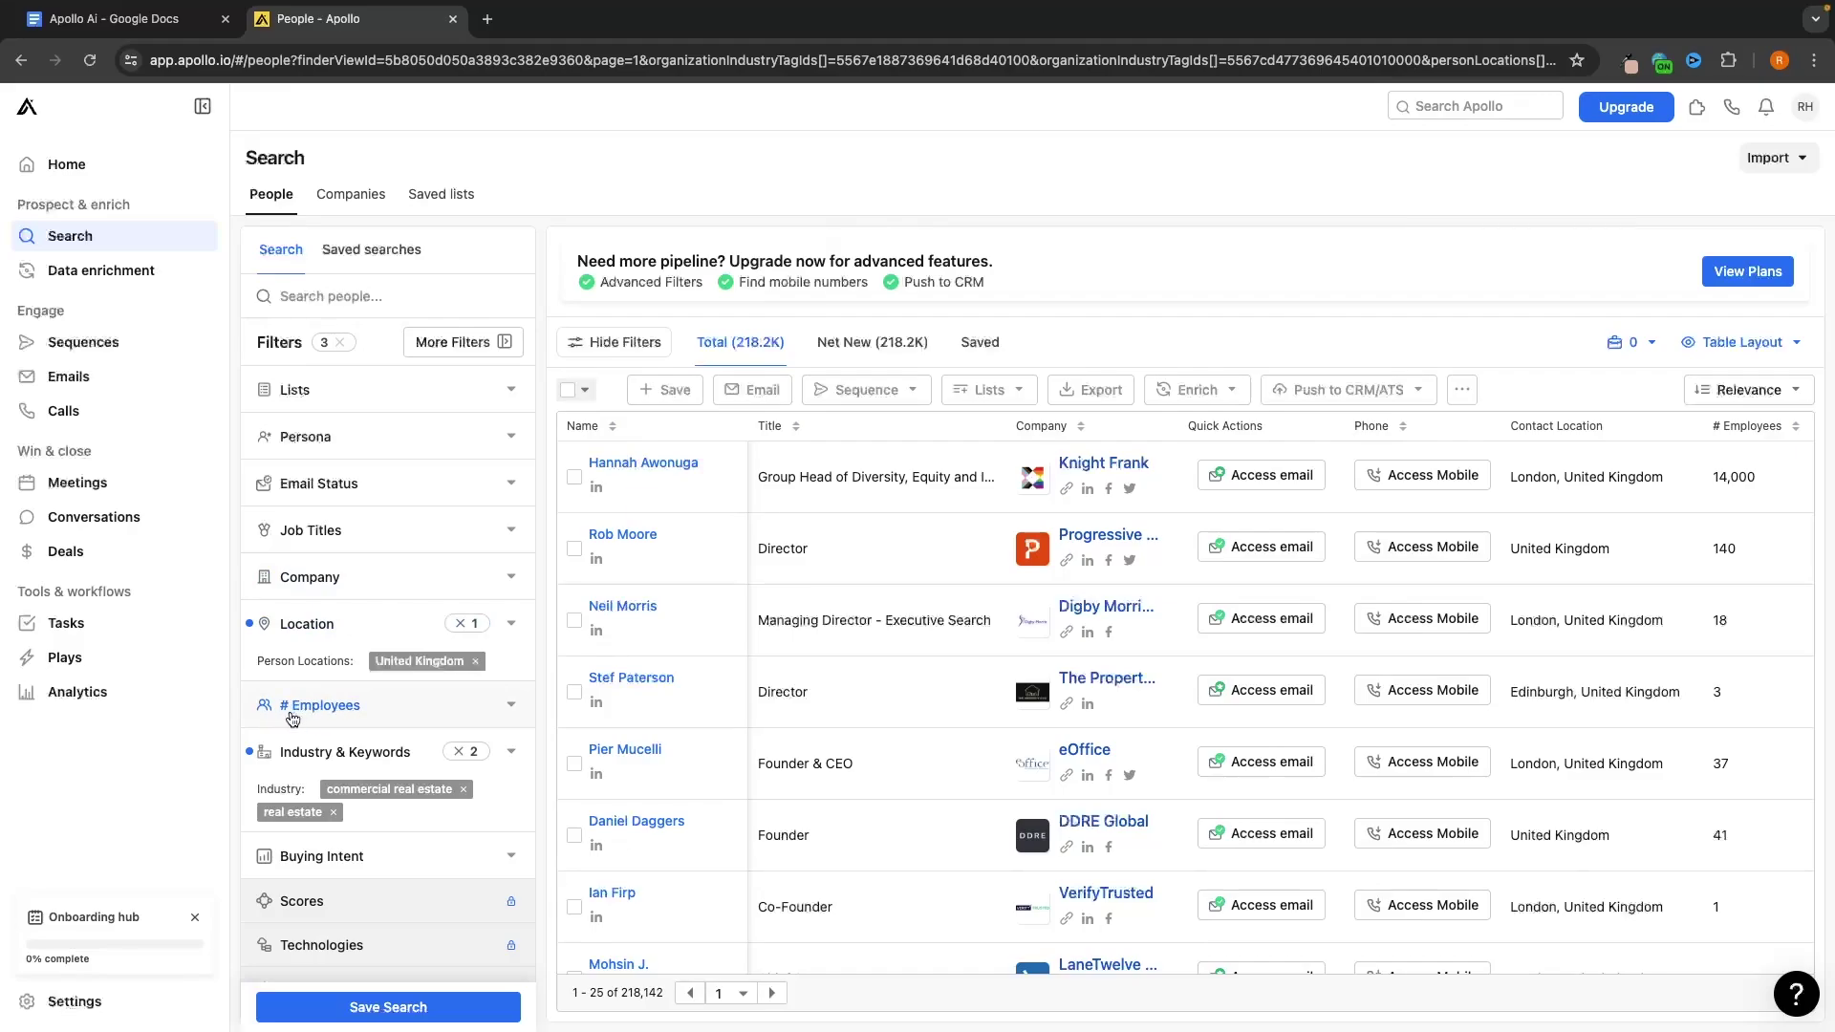
Limit the employee count filter to 1-10 and 11-20 employee companies
{"action": "scroll", "coordinate": [349, 712], "scroll_direction": "down", "scroll_amount": 1}
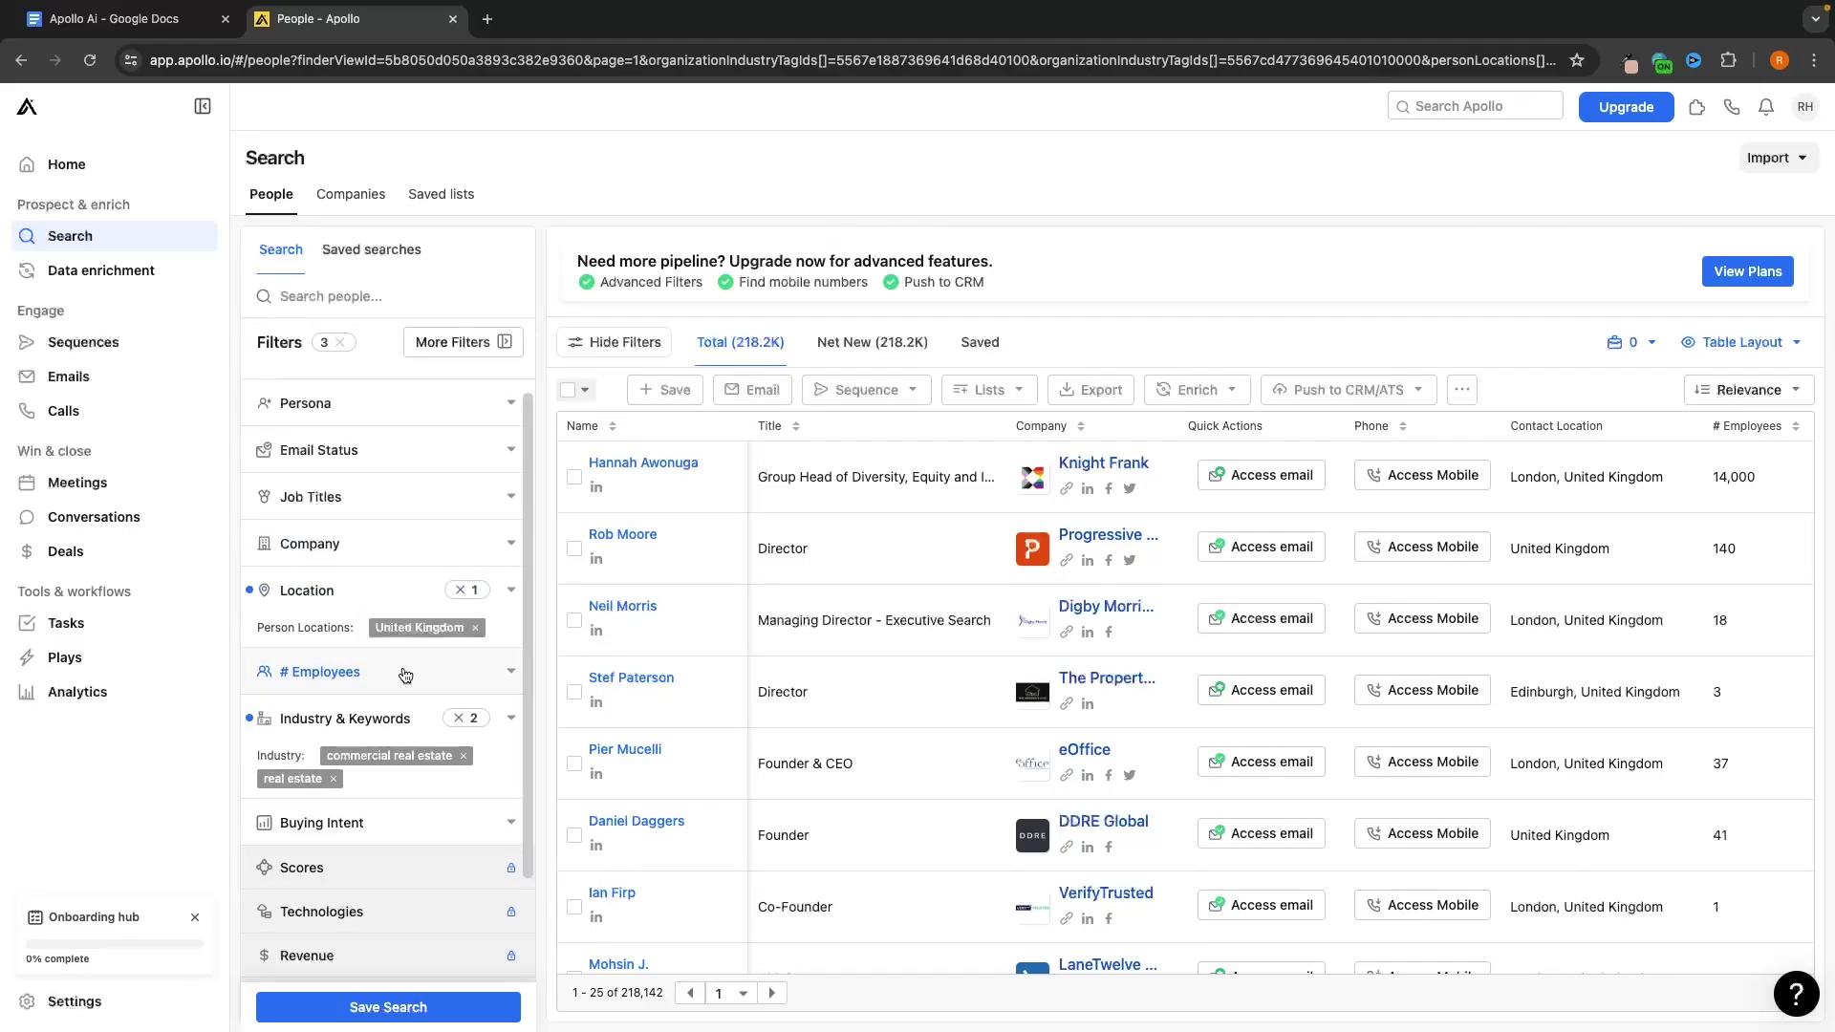
{"action": "left_click", "coordinate": [346, 681]}
{"action": "scroll", "coordinate": [373, 684], "scroll_direction": "down", "scroll_amount": 2}
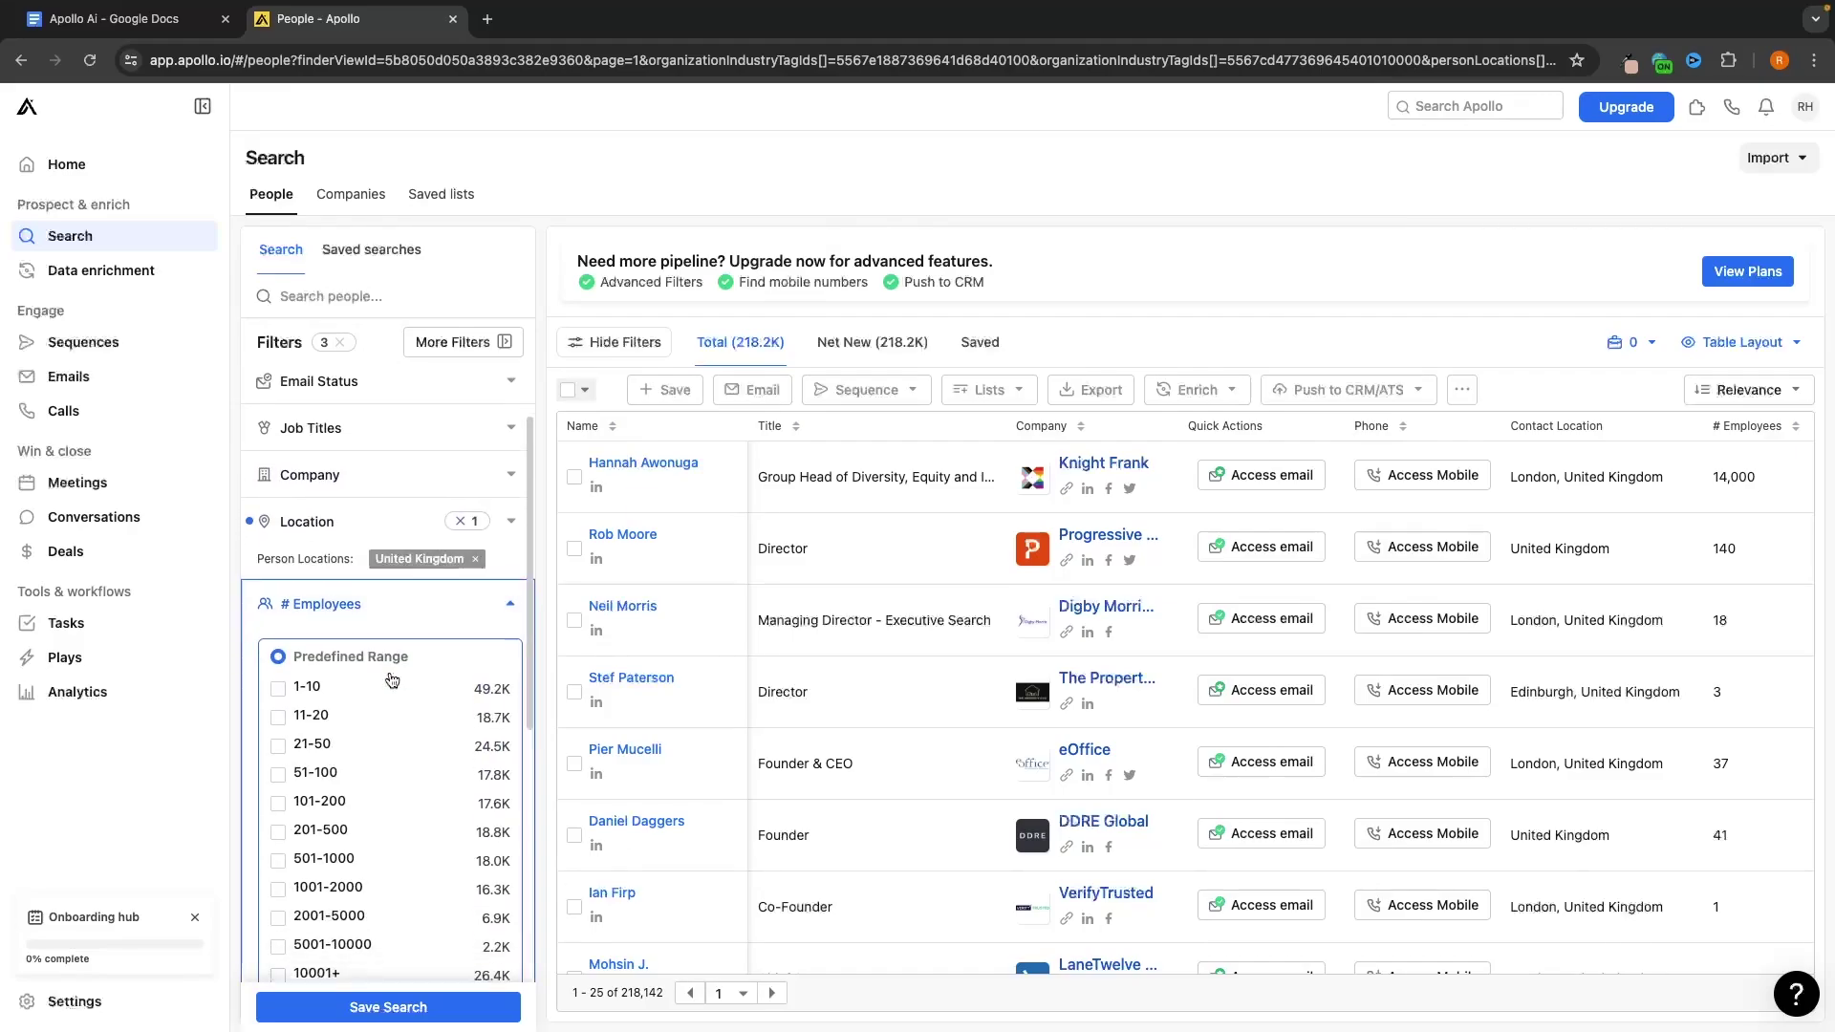
{"action": "left_click", "coordinate": [318, 683]}
{"action": "left_click", "coordinate": [372, 711]}
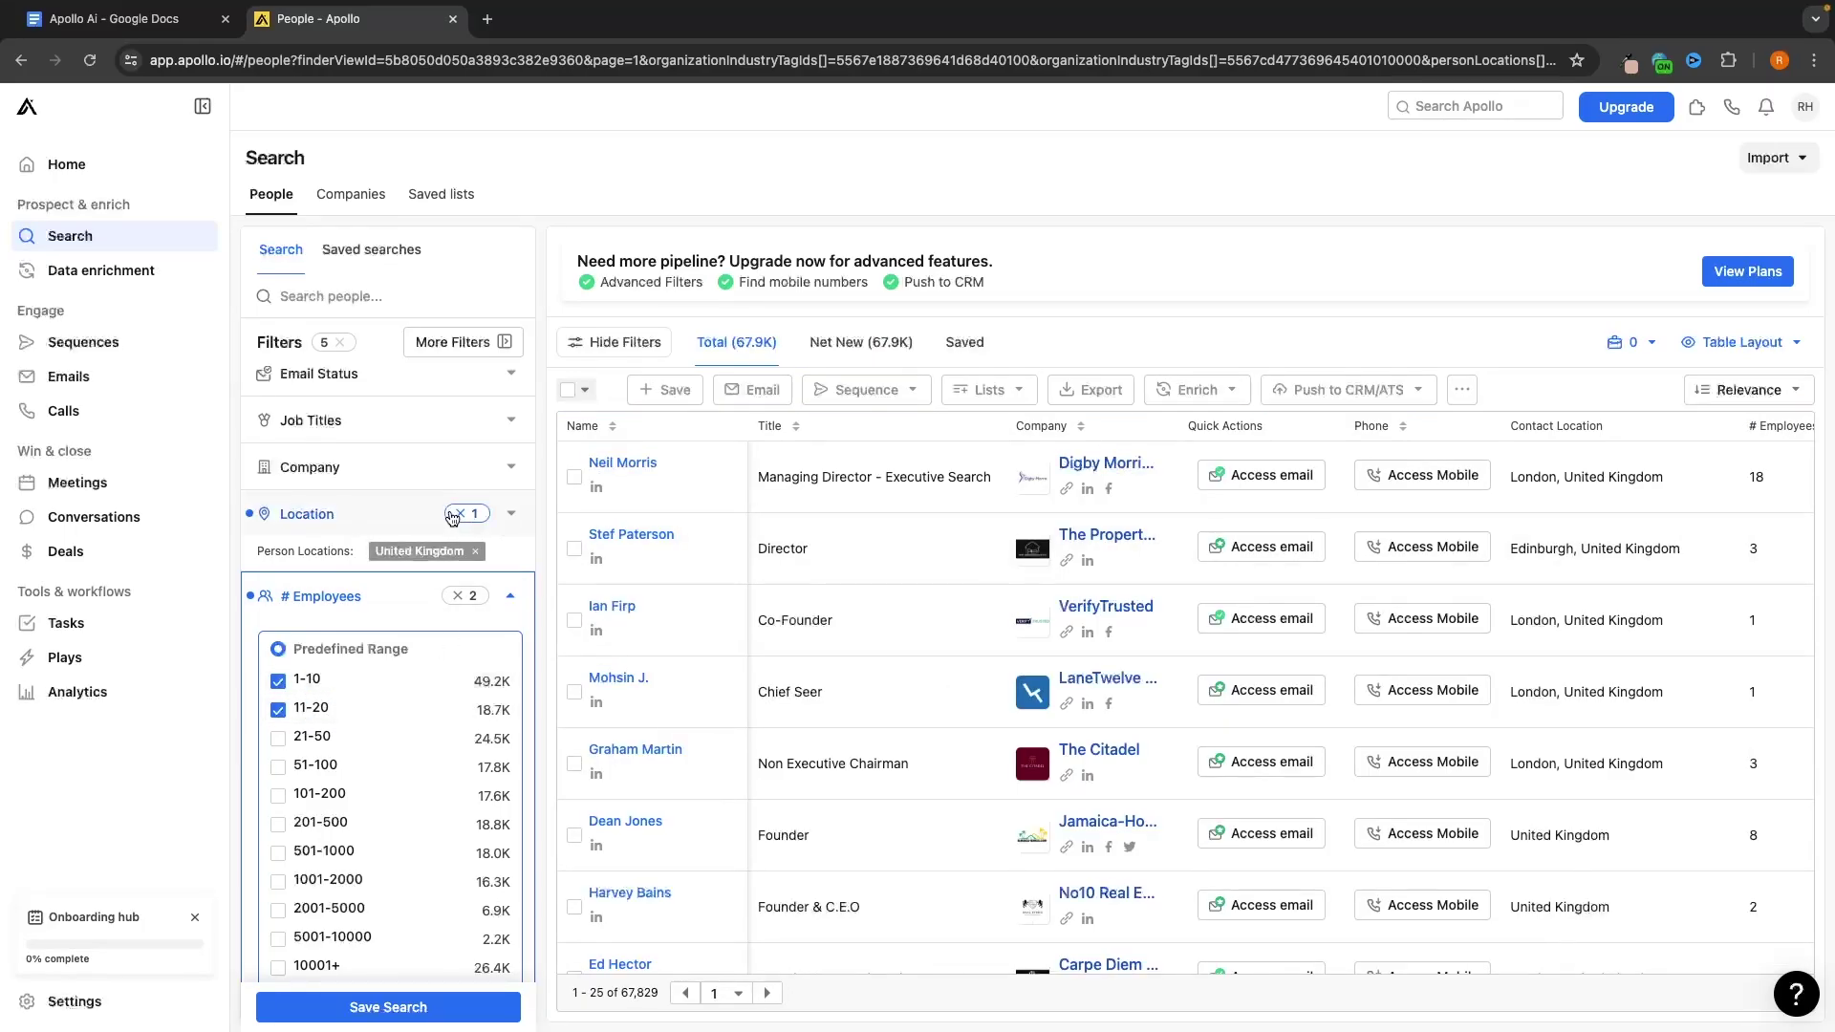
{"action": "left_click", "coordinate": [489, 598]}
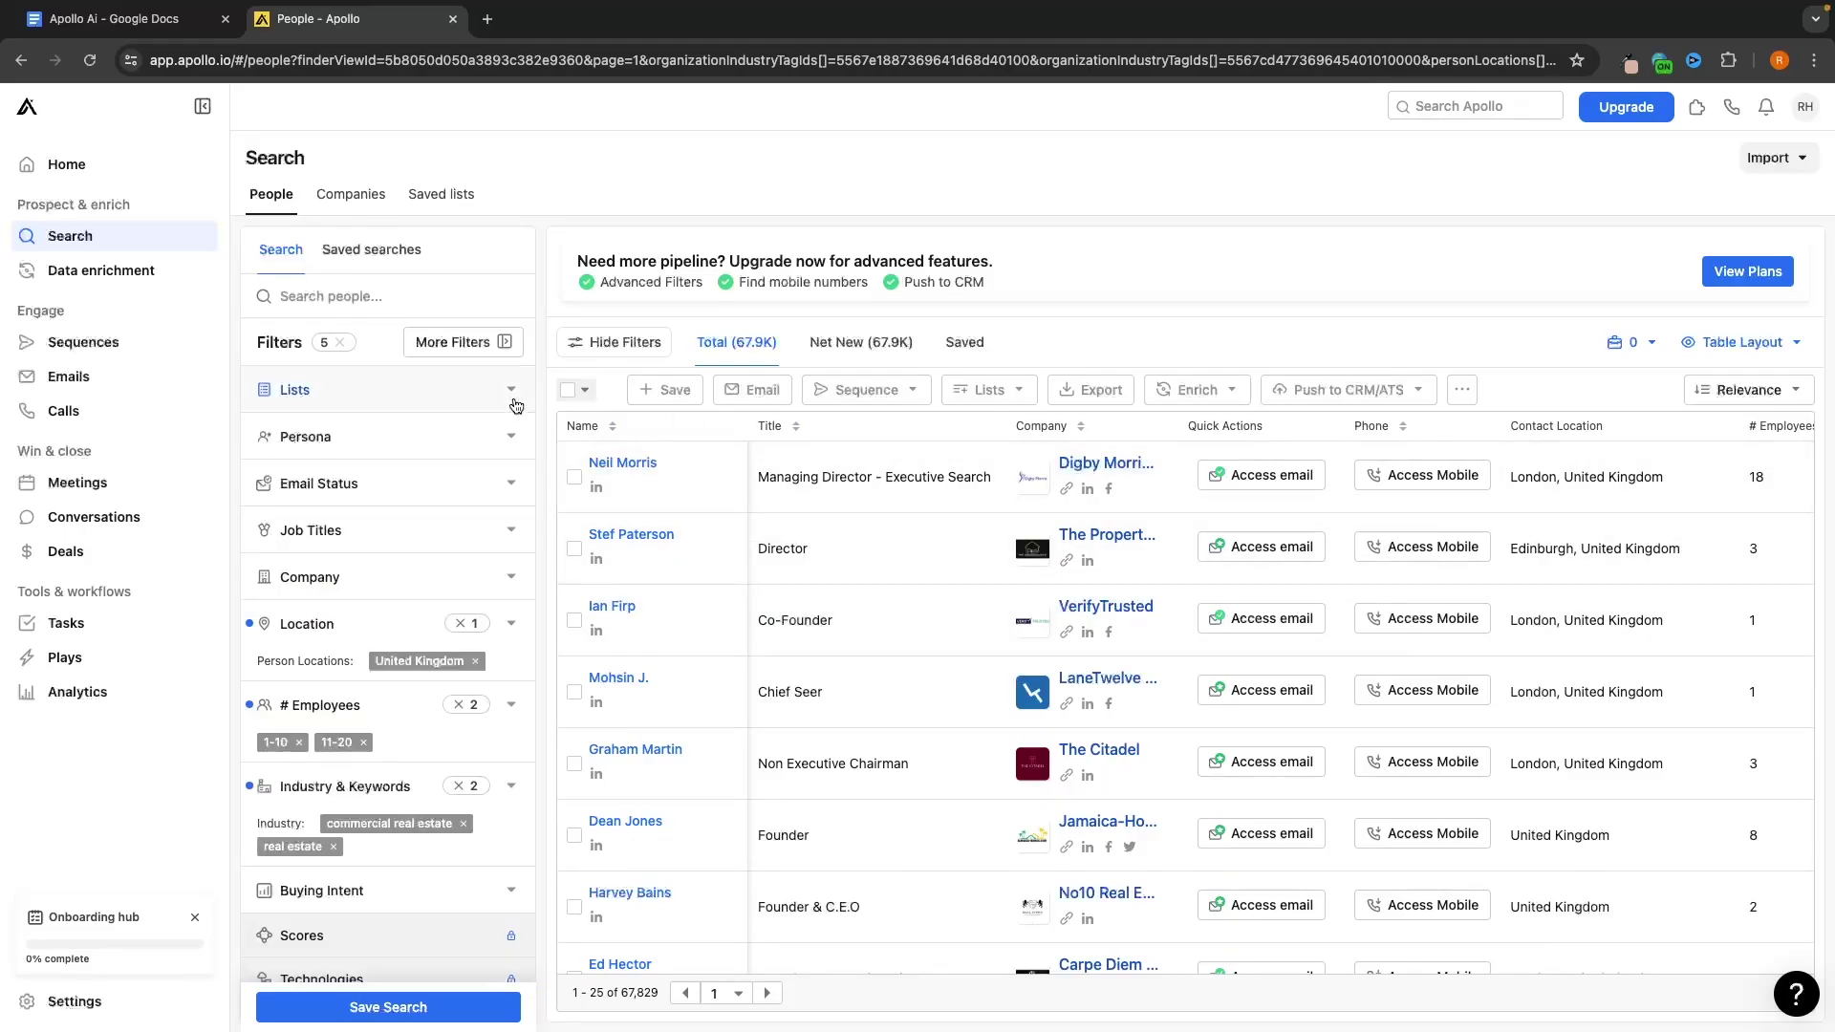
Add manager, owner and director as job title filters
{"action": "left_click", "coordinate": [330, 532]}
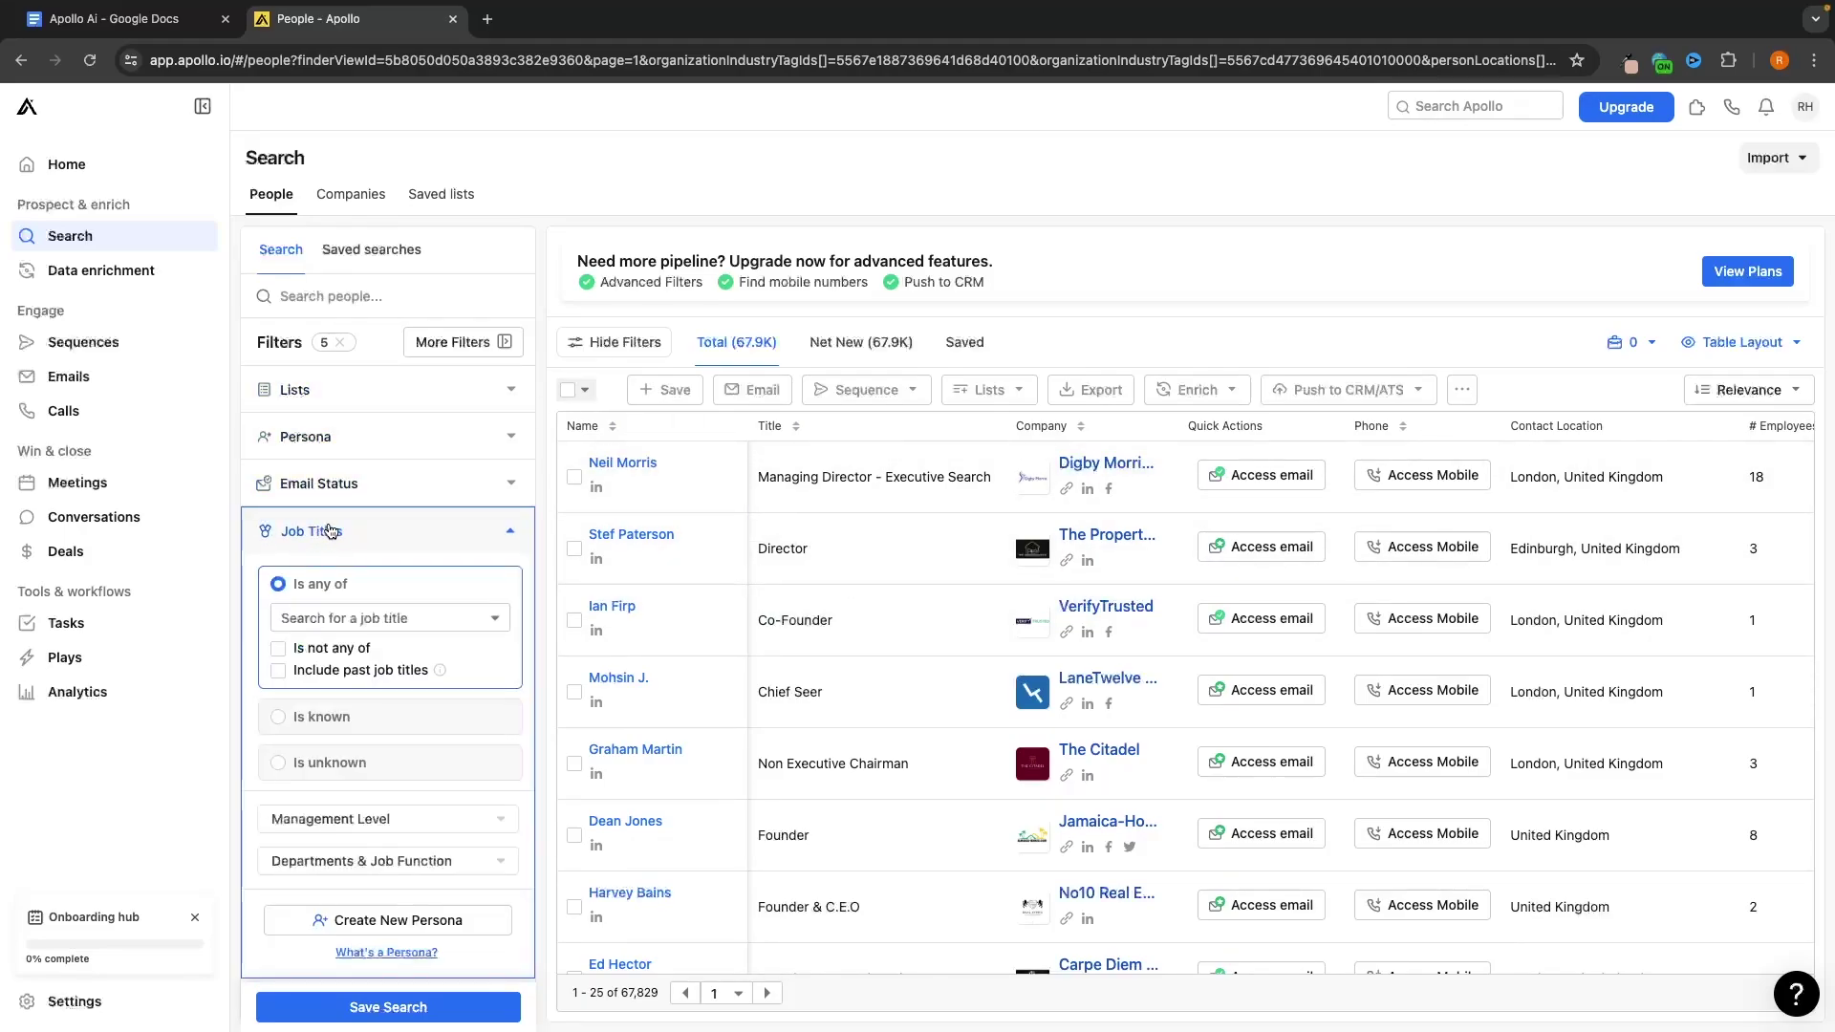
{"action": "left_click", "coordinate": [398, 616]}
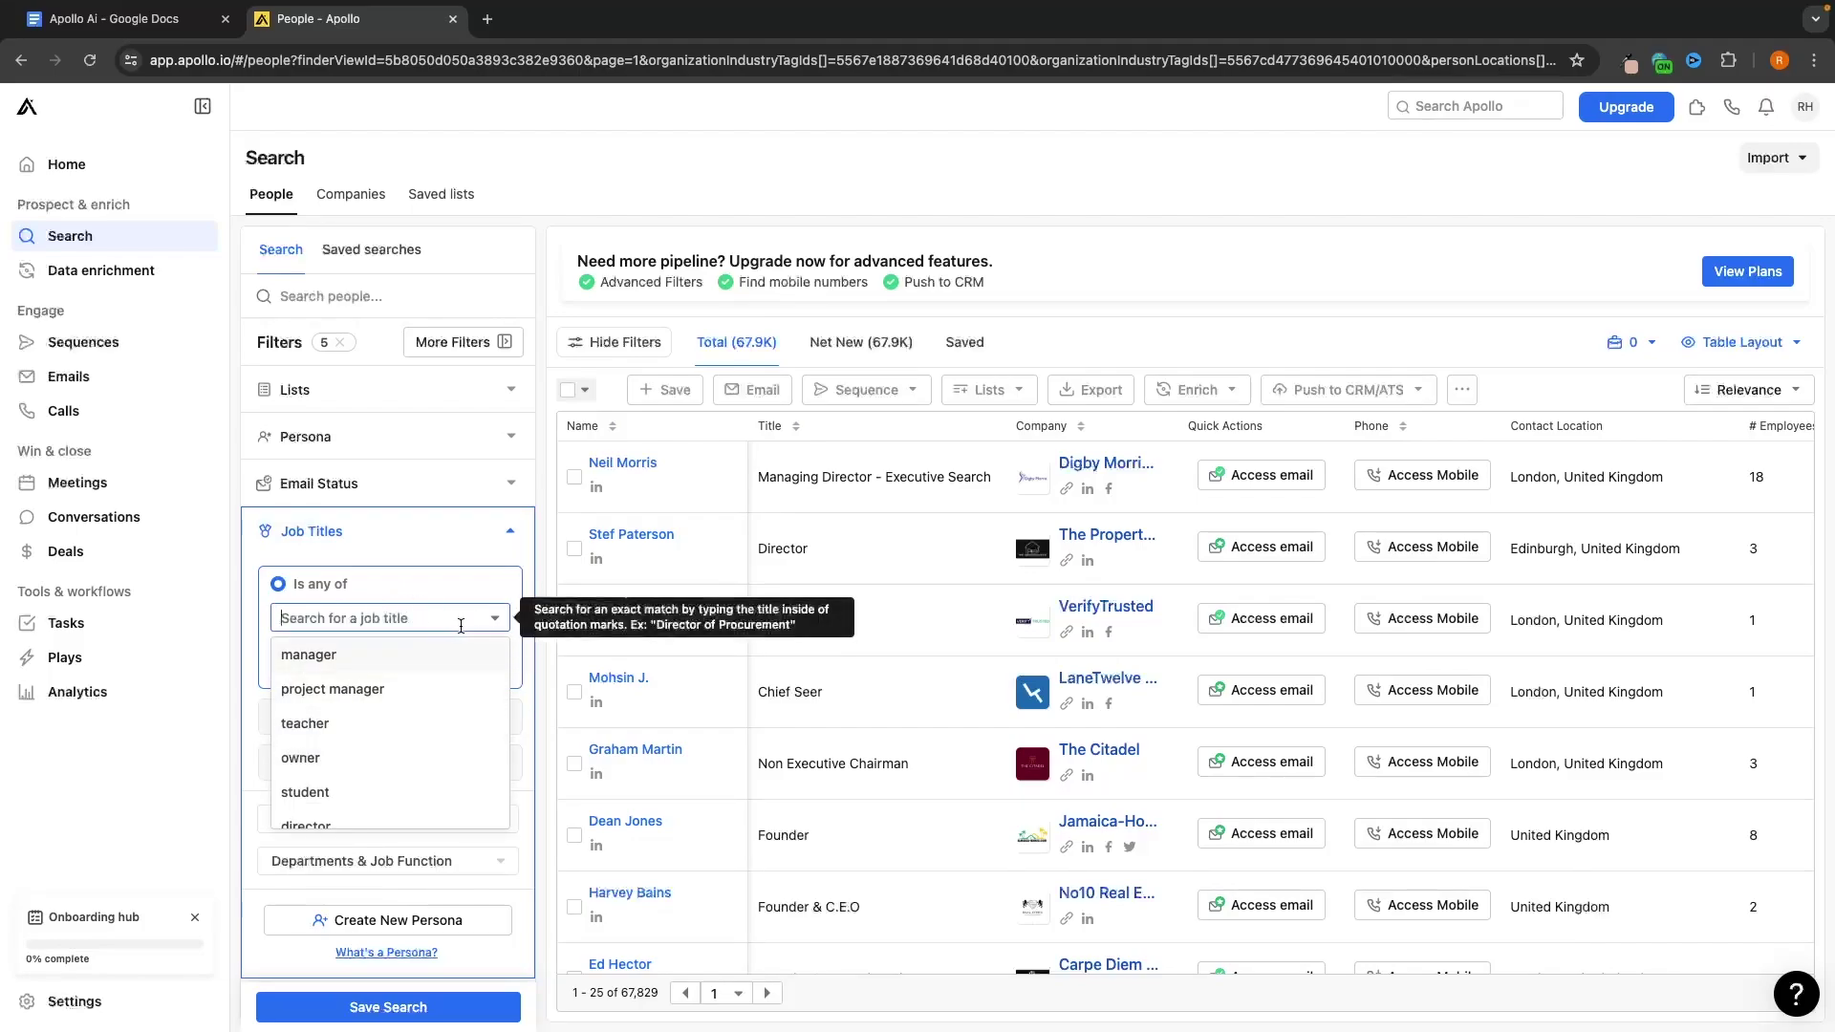
{"action": "scroll", "coordinate": [315, 702], "scroll_direction": "down", "scroll_amount": 2}
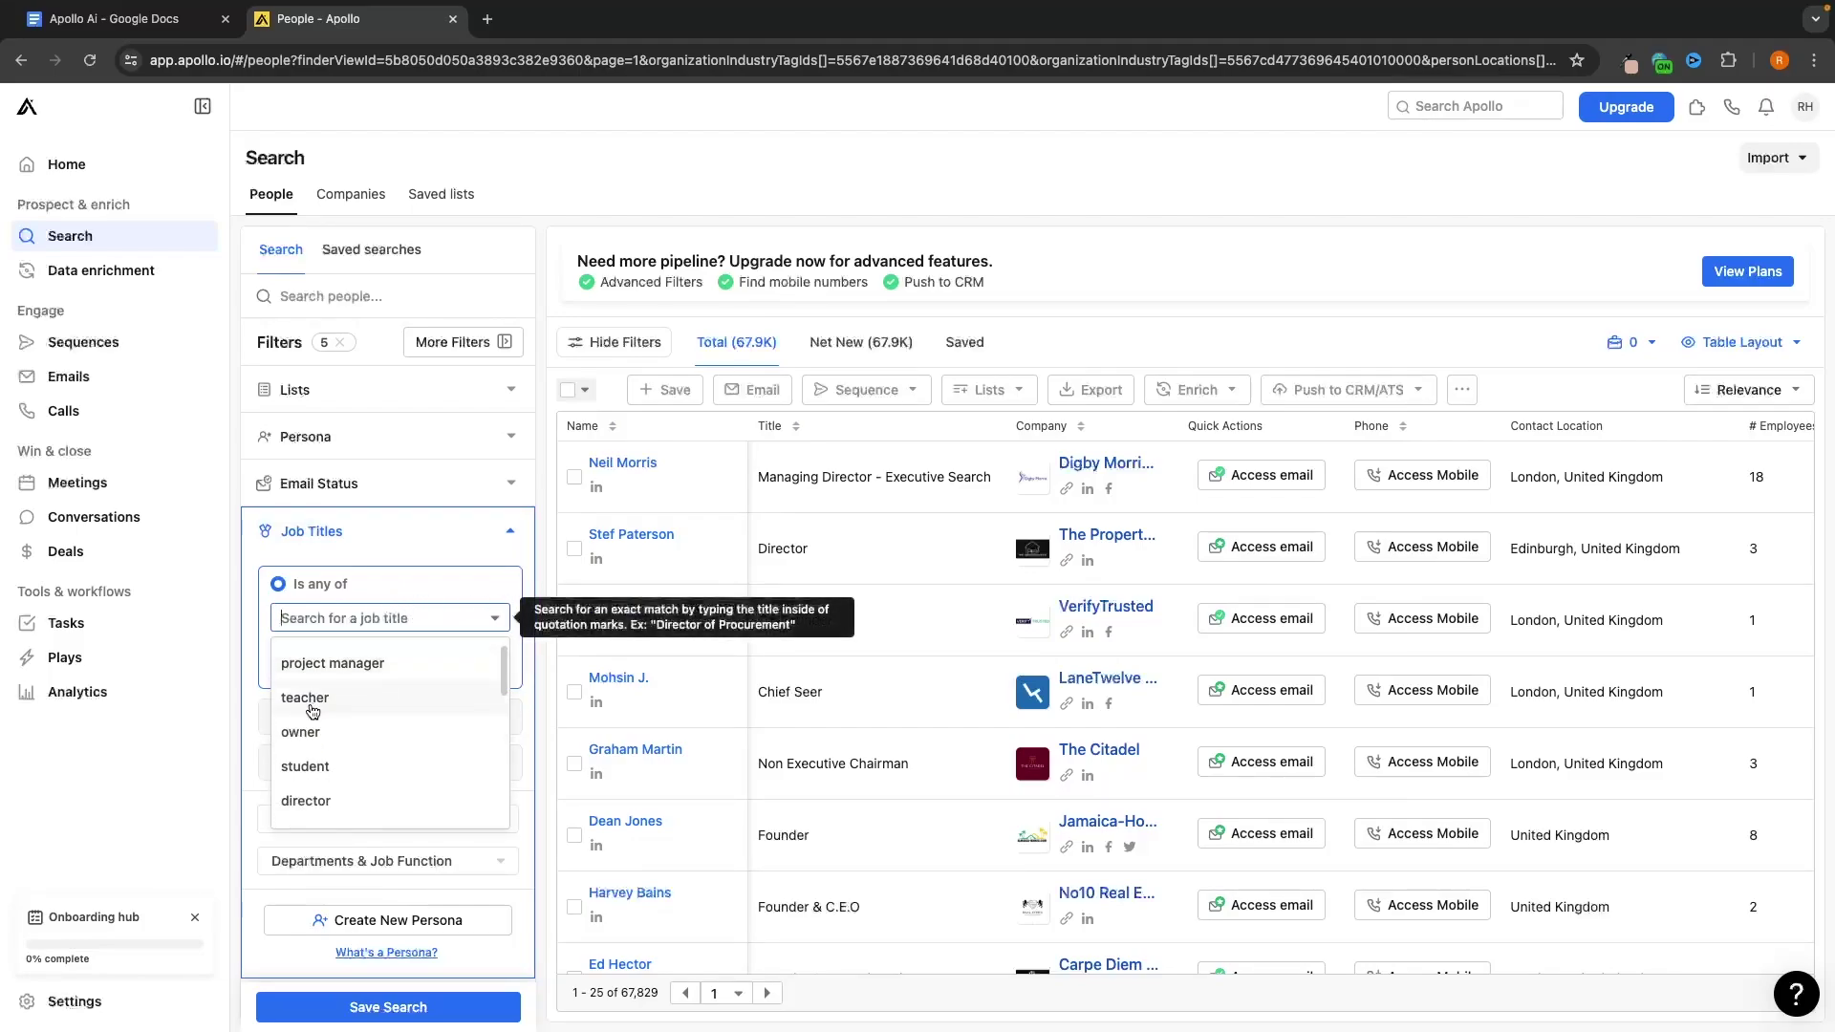
{"action": "scroll", "coordinate": [320, 731], "scroll_direction": "up", "scroll_amount": 2}
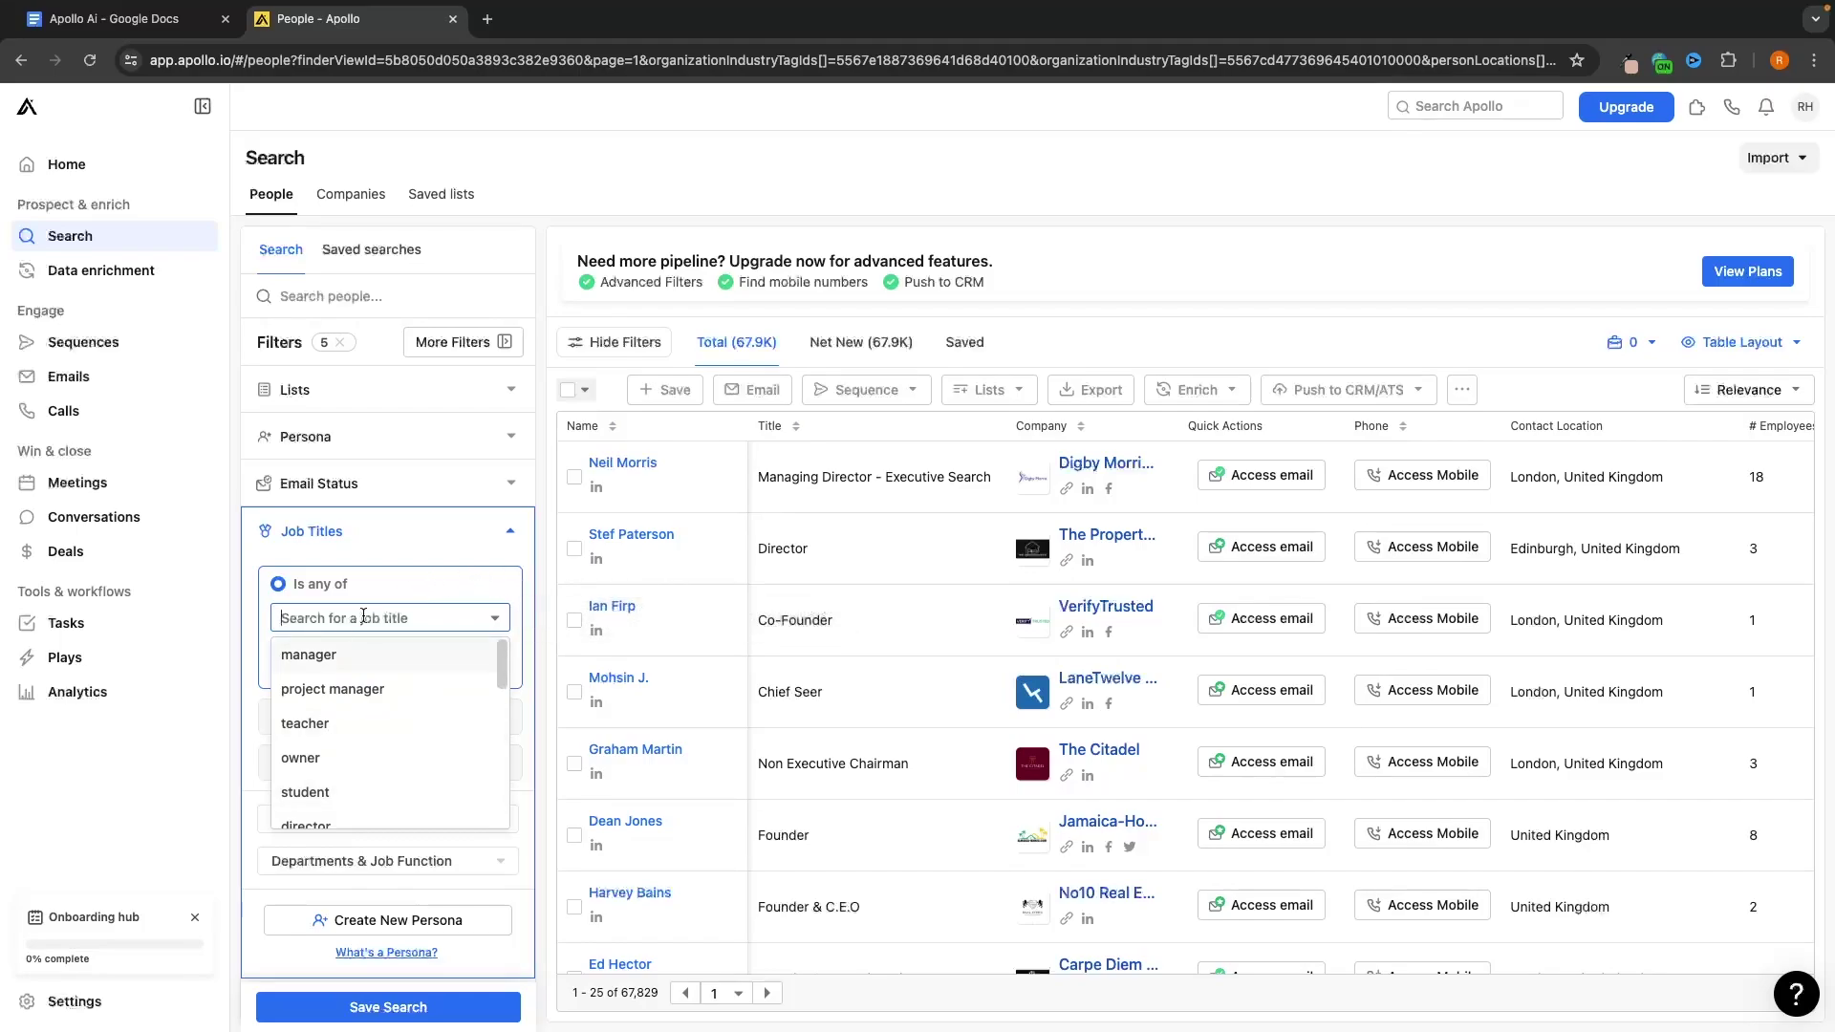
{"action": "left_click", "coordinate": [333, 657]}
{"action": "left_click", "coordinate": [410, 616]}
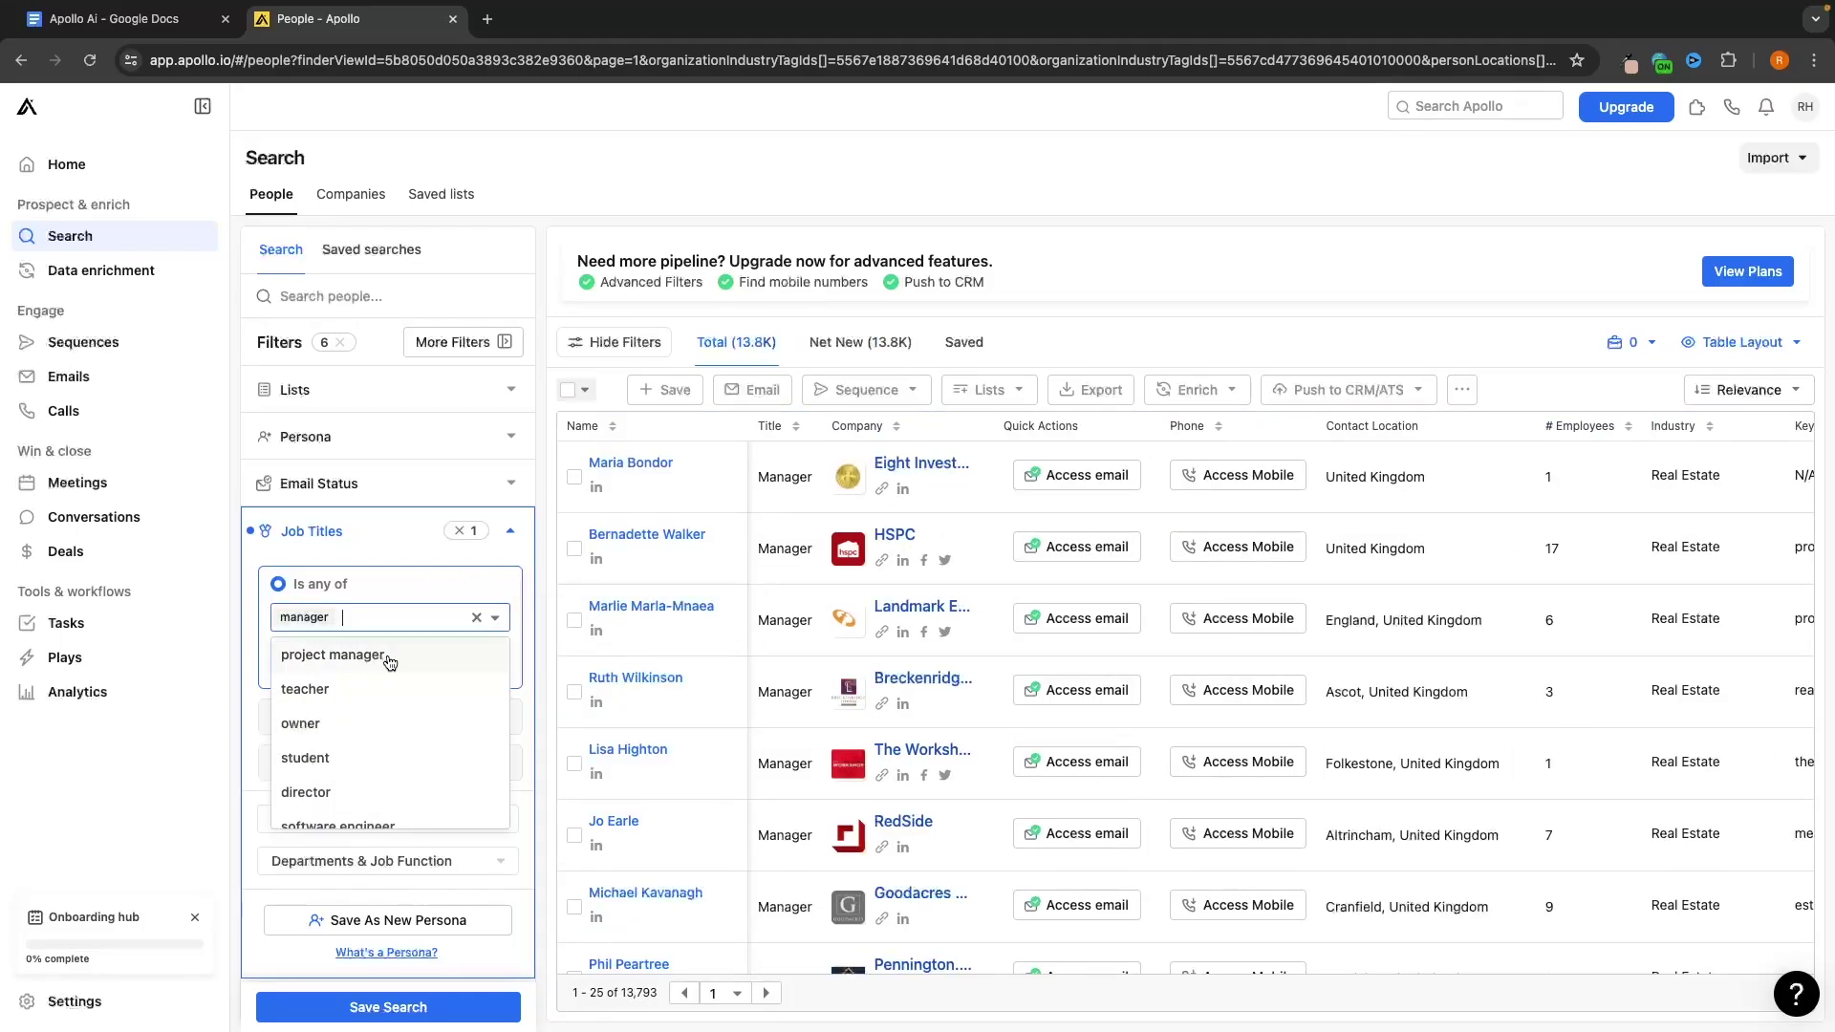
{"action": "scroll", "coordinate": [403, 669], "scroll_direction": "down", "scroll_amount": 2}
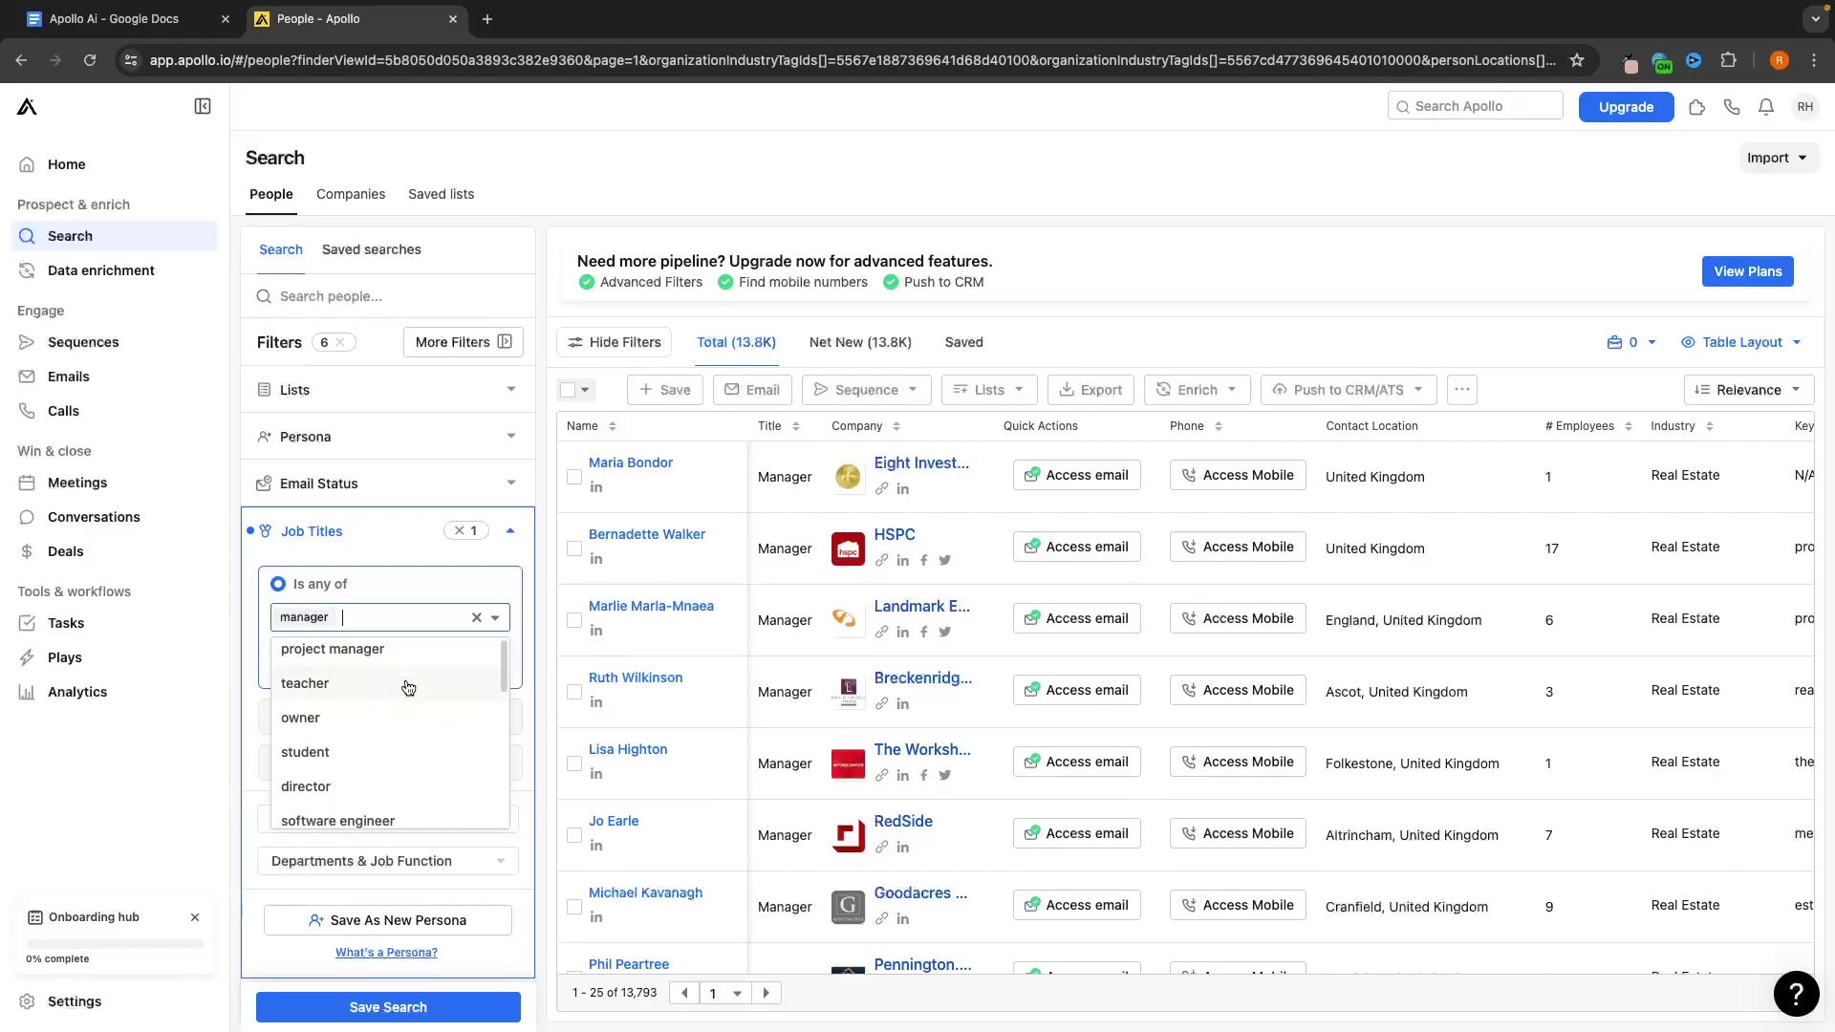
{"action": "left_click", "coordinate": [374, 686]}
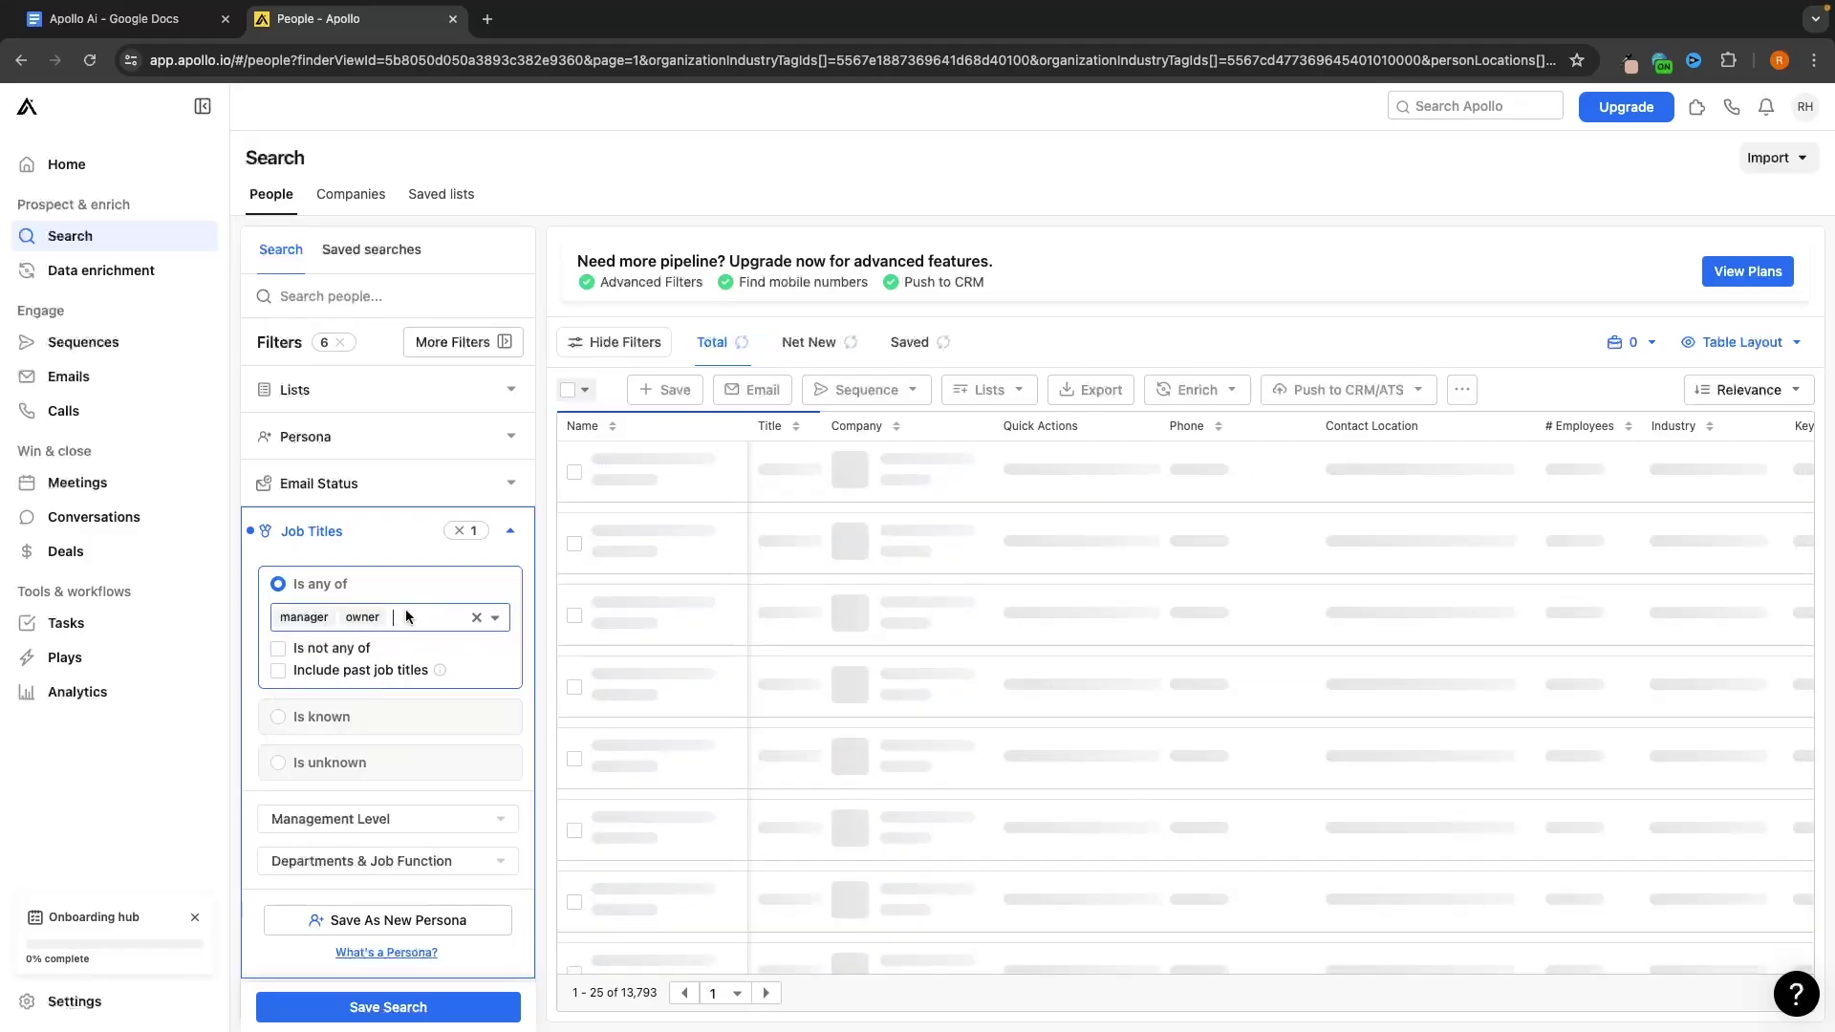
{"action": "left_click", "coordinate": [407, 612]}
{"action": "left_click", "coordinate": [364, 760]}
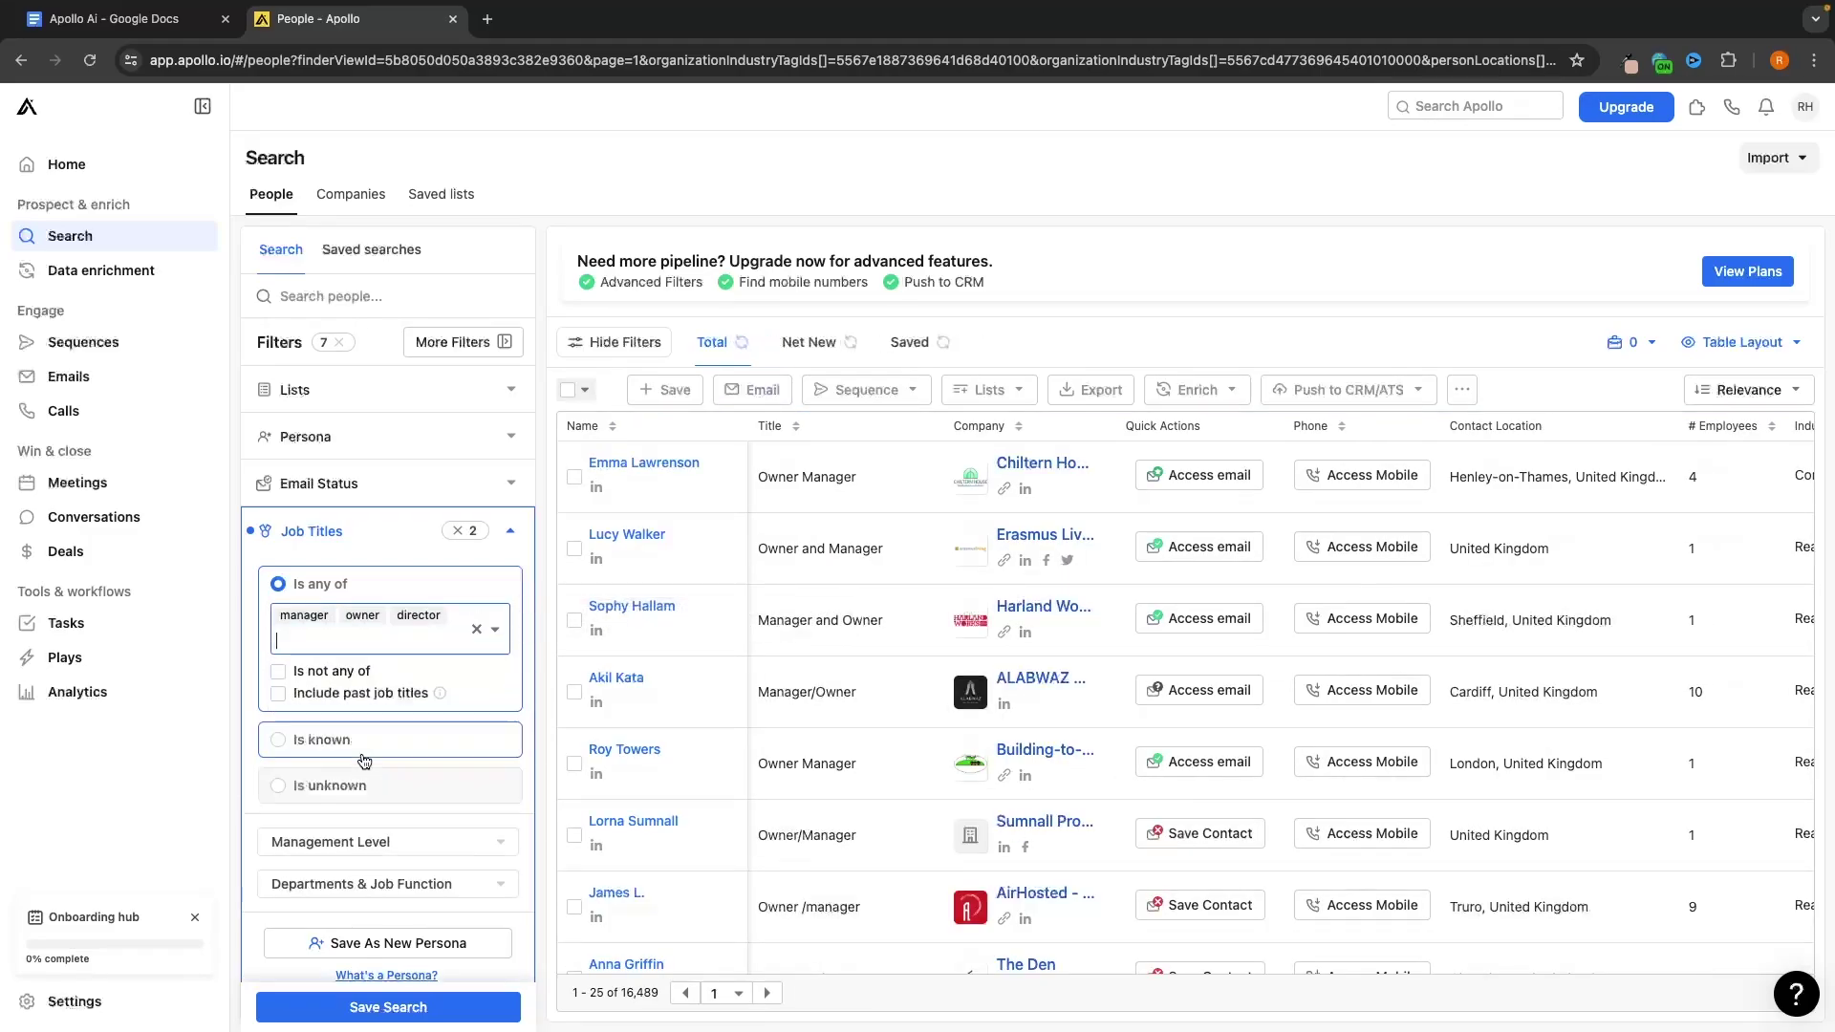
{"action": "left_click", "coordinate": [512, 534]}
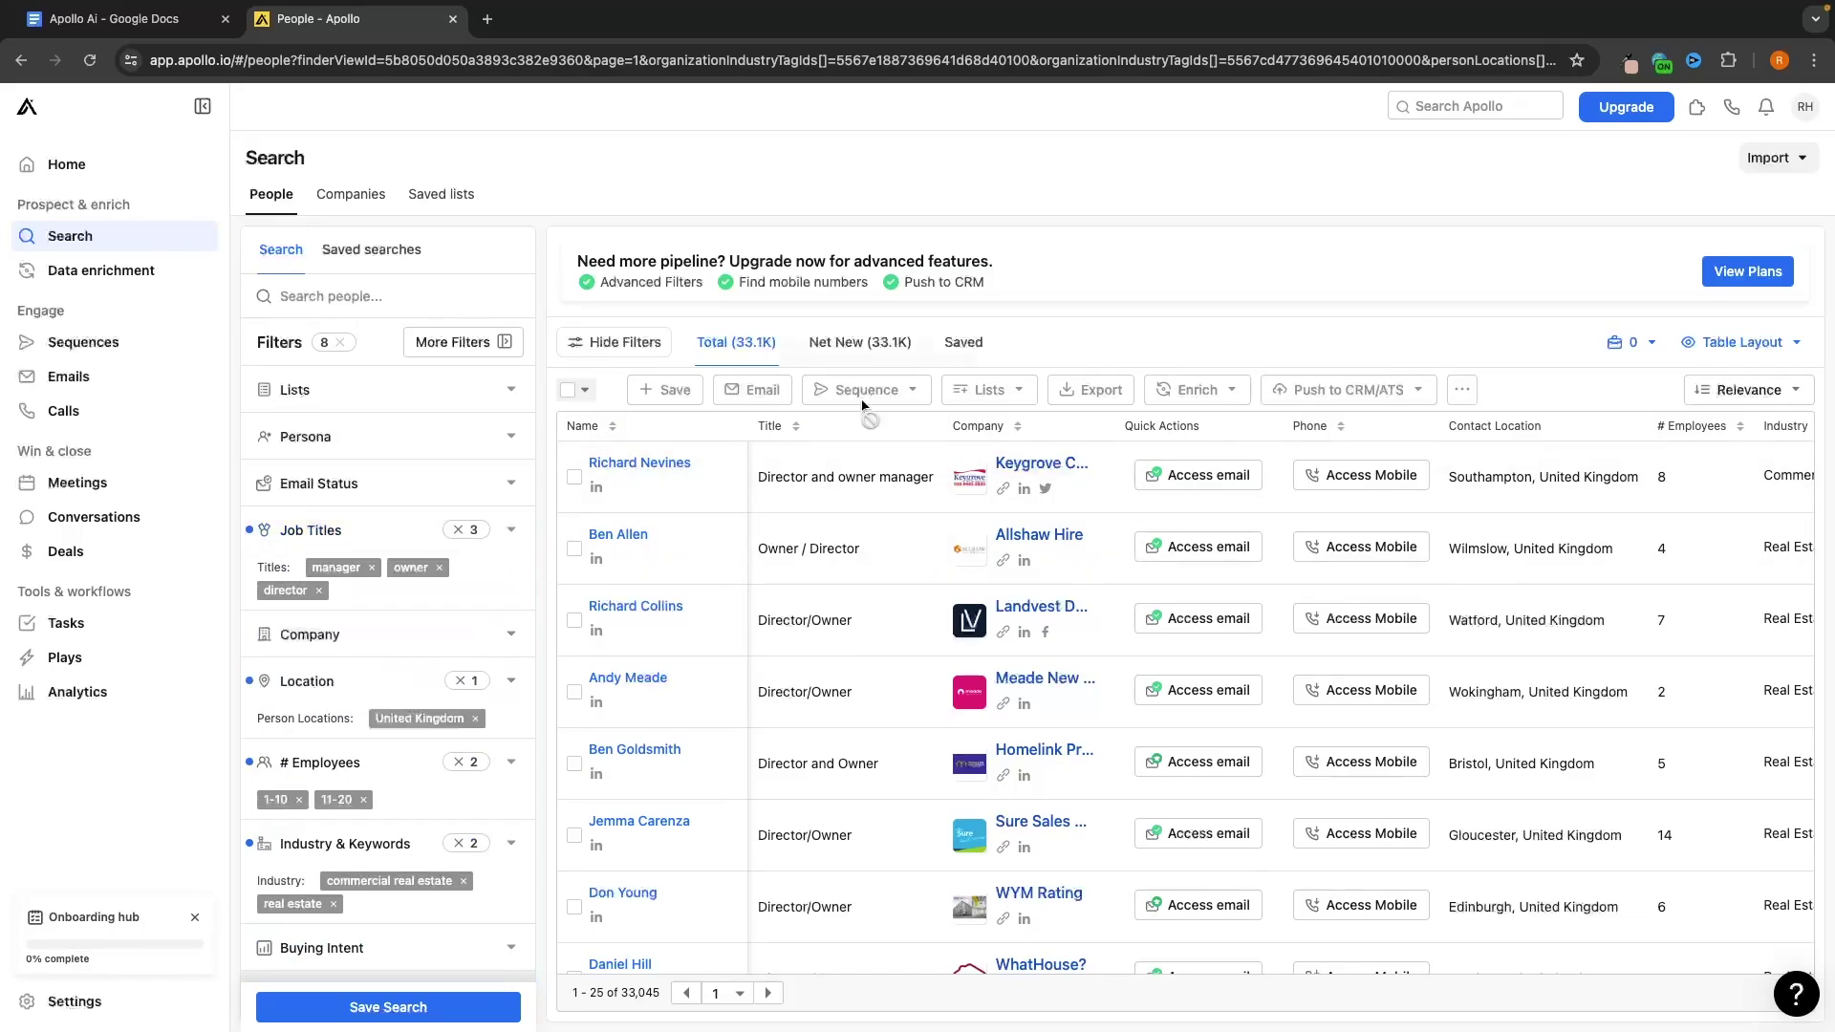
{"action": "scroll", "coordinate": [489, 599], "scroll_direction": "down", "scroll_amount": 1}
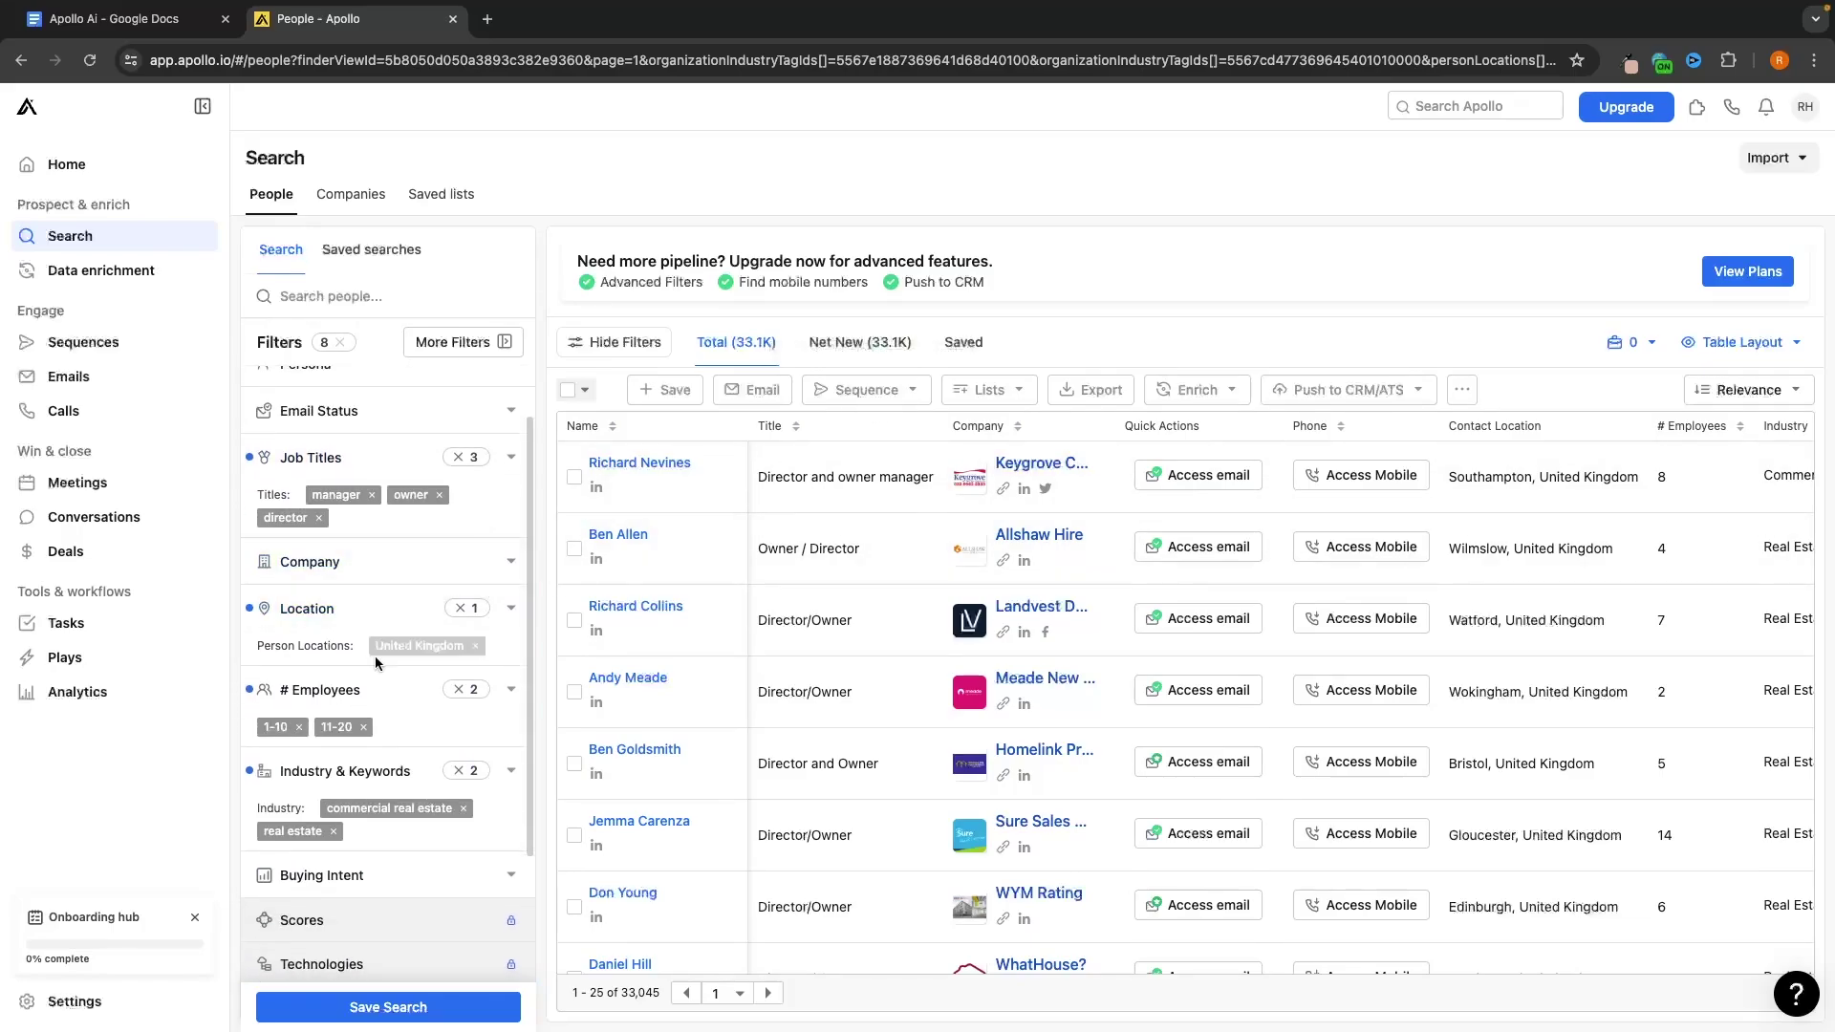
{"action": "scroll", "coordinate": [420, 822], "scroll_direction": "up", "scroll_amount": 1}
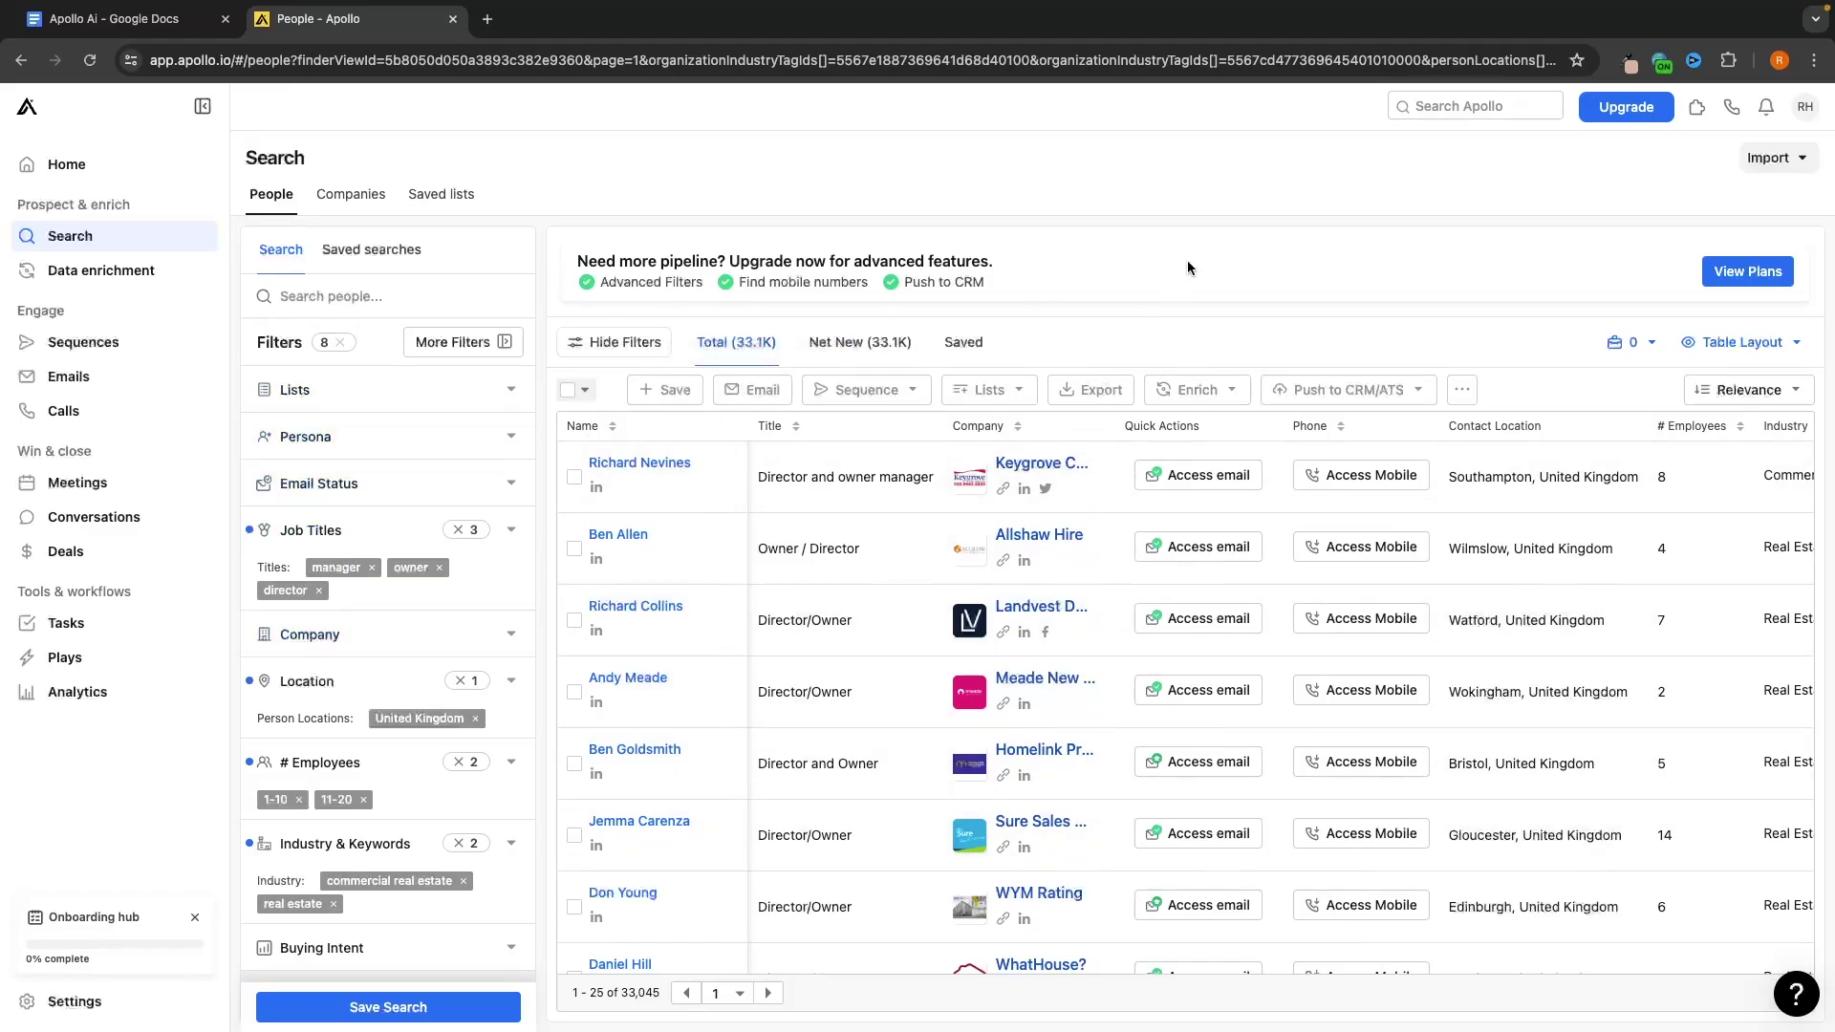
Save all 25 people on the page to a new 'Real Estate/Com Real Estate, UK' list
{"action": "left_click", "coordinate": [571, 393]}
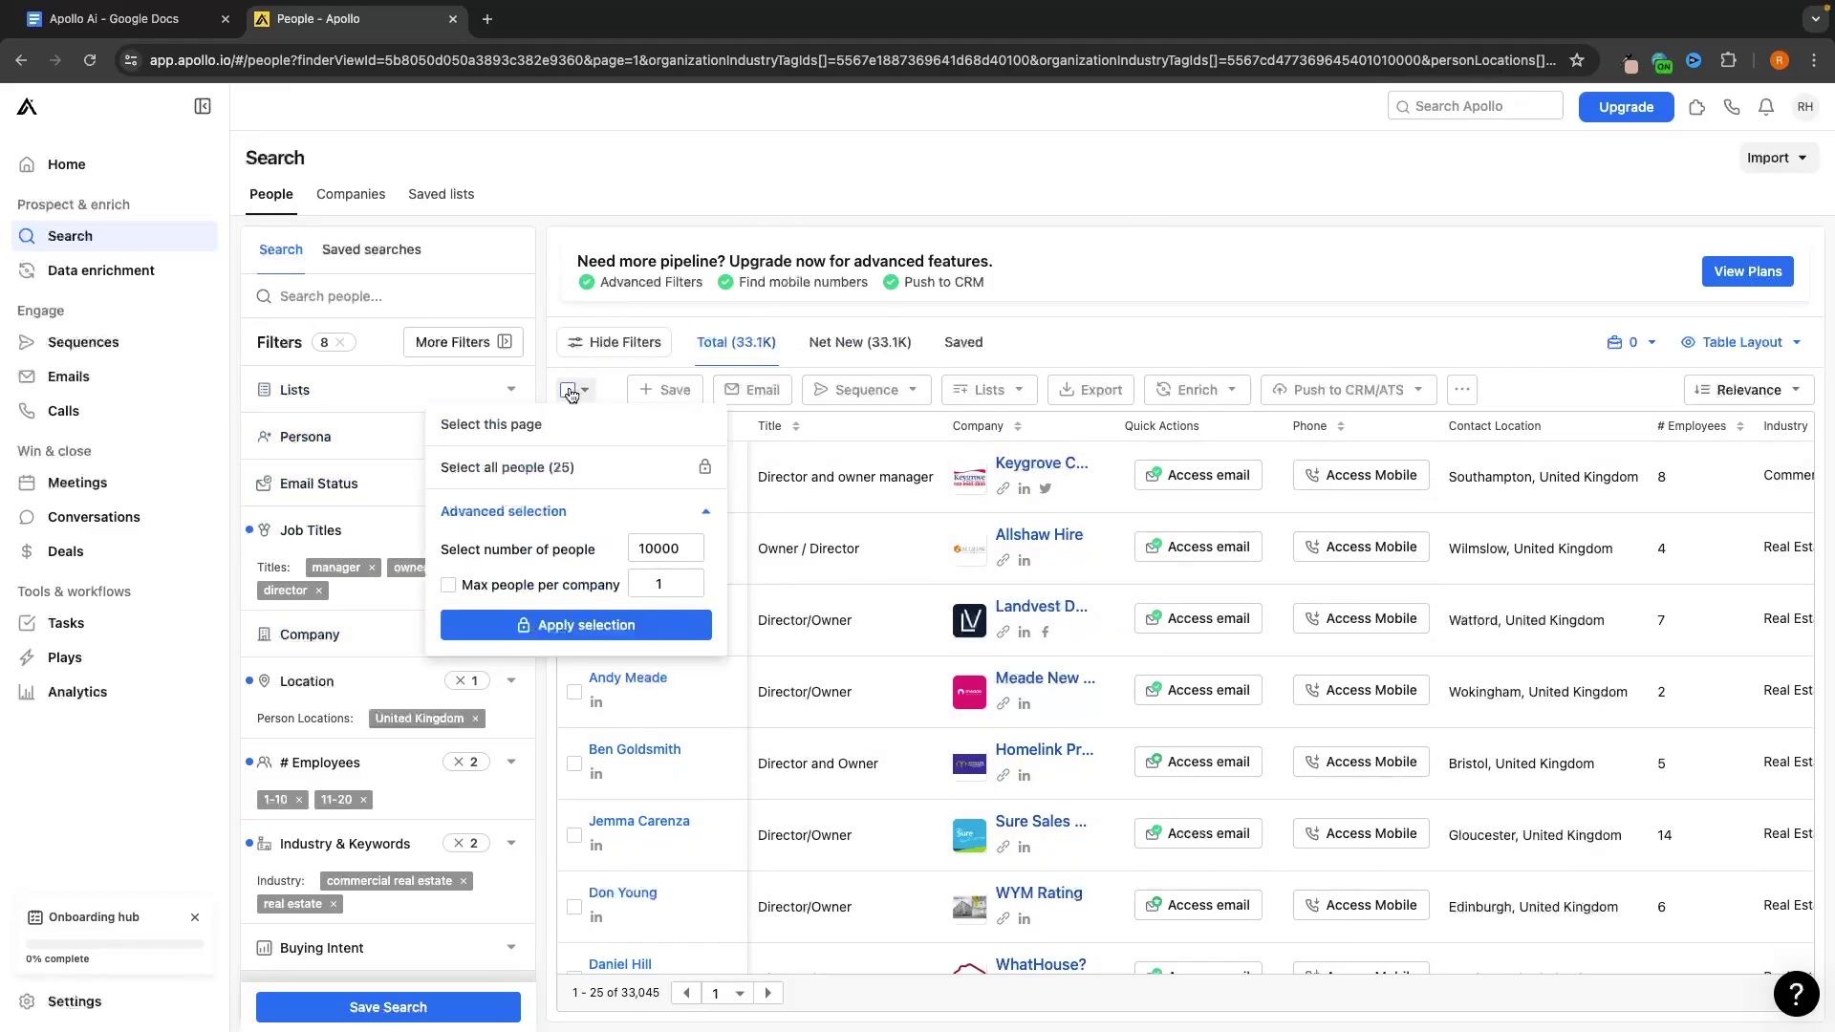
{"action": "left_click", "coordinate": [504, 424]}
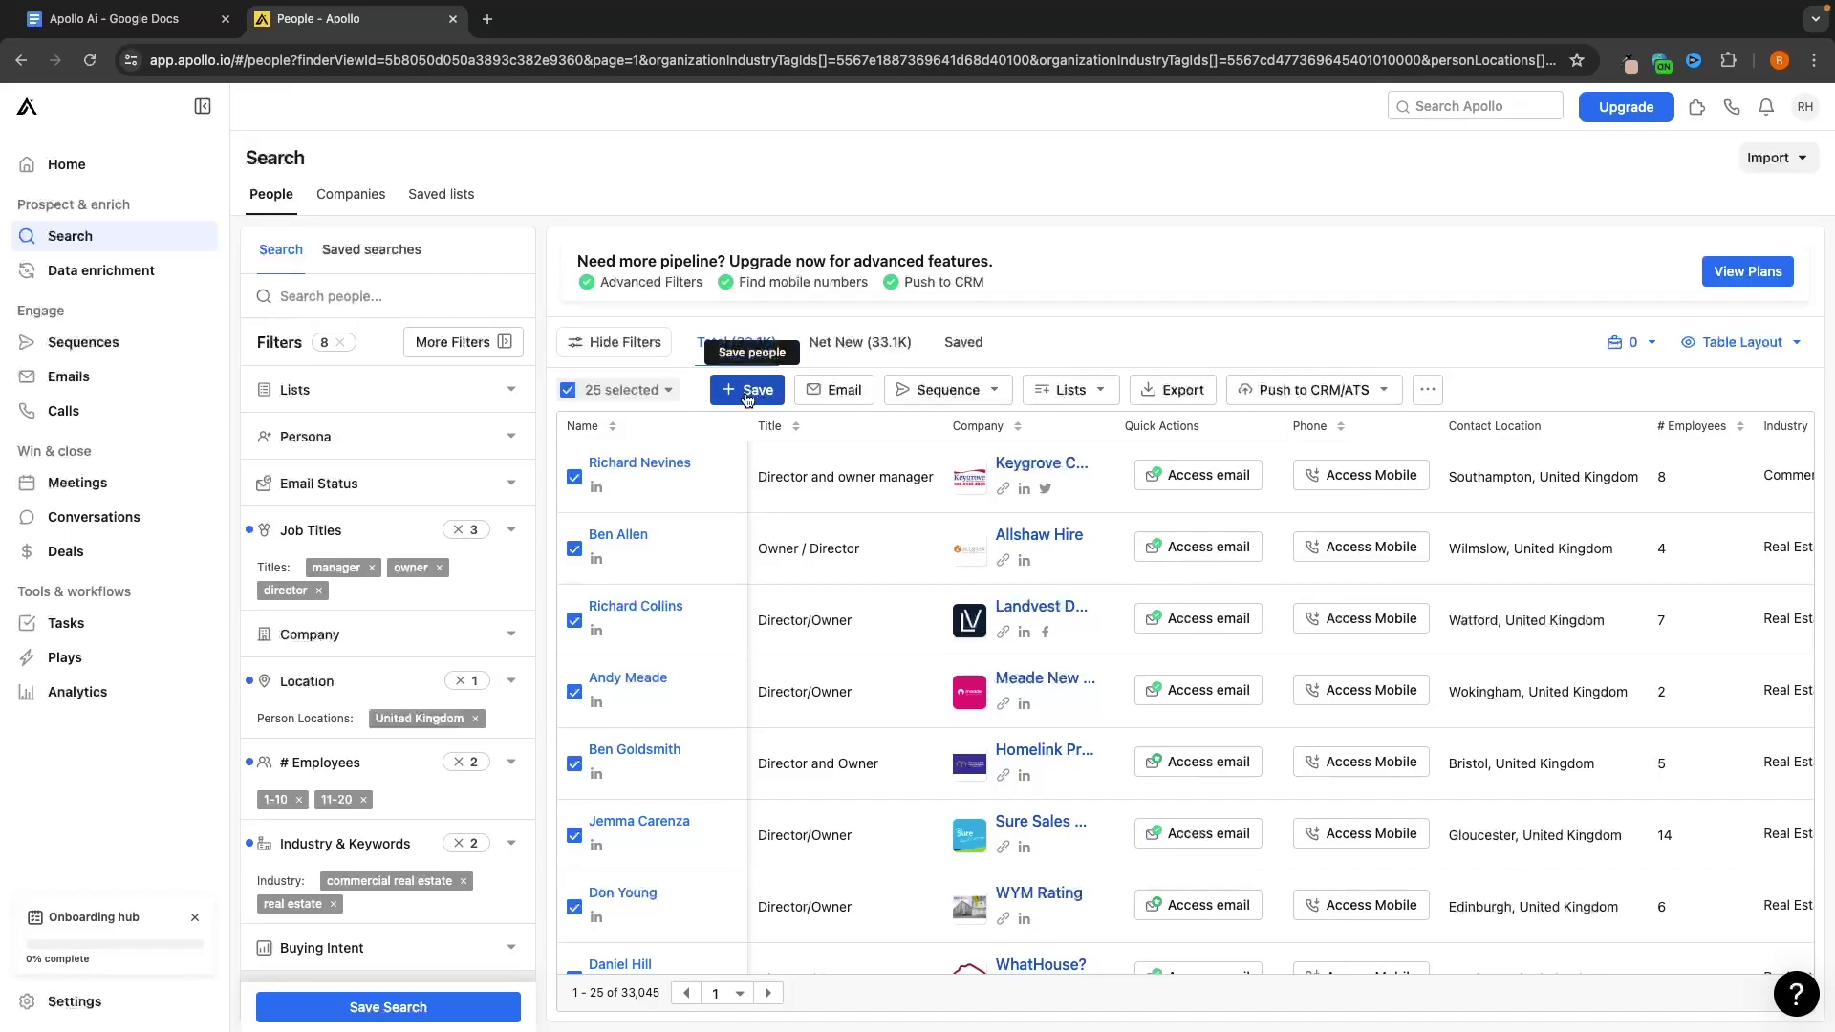
{"action": "left_click", "coordinate": [747, 392]}
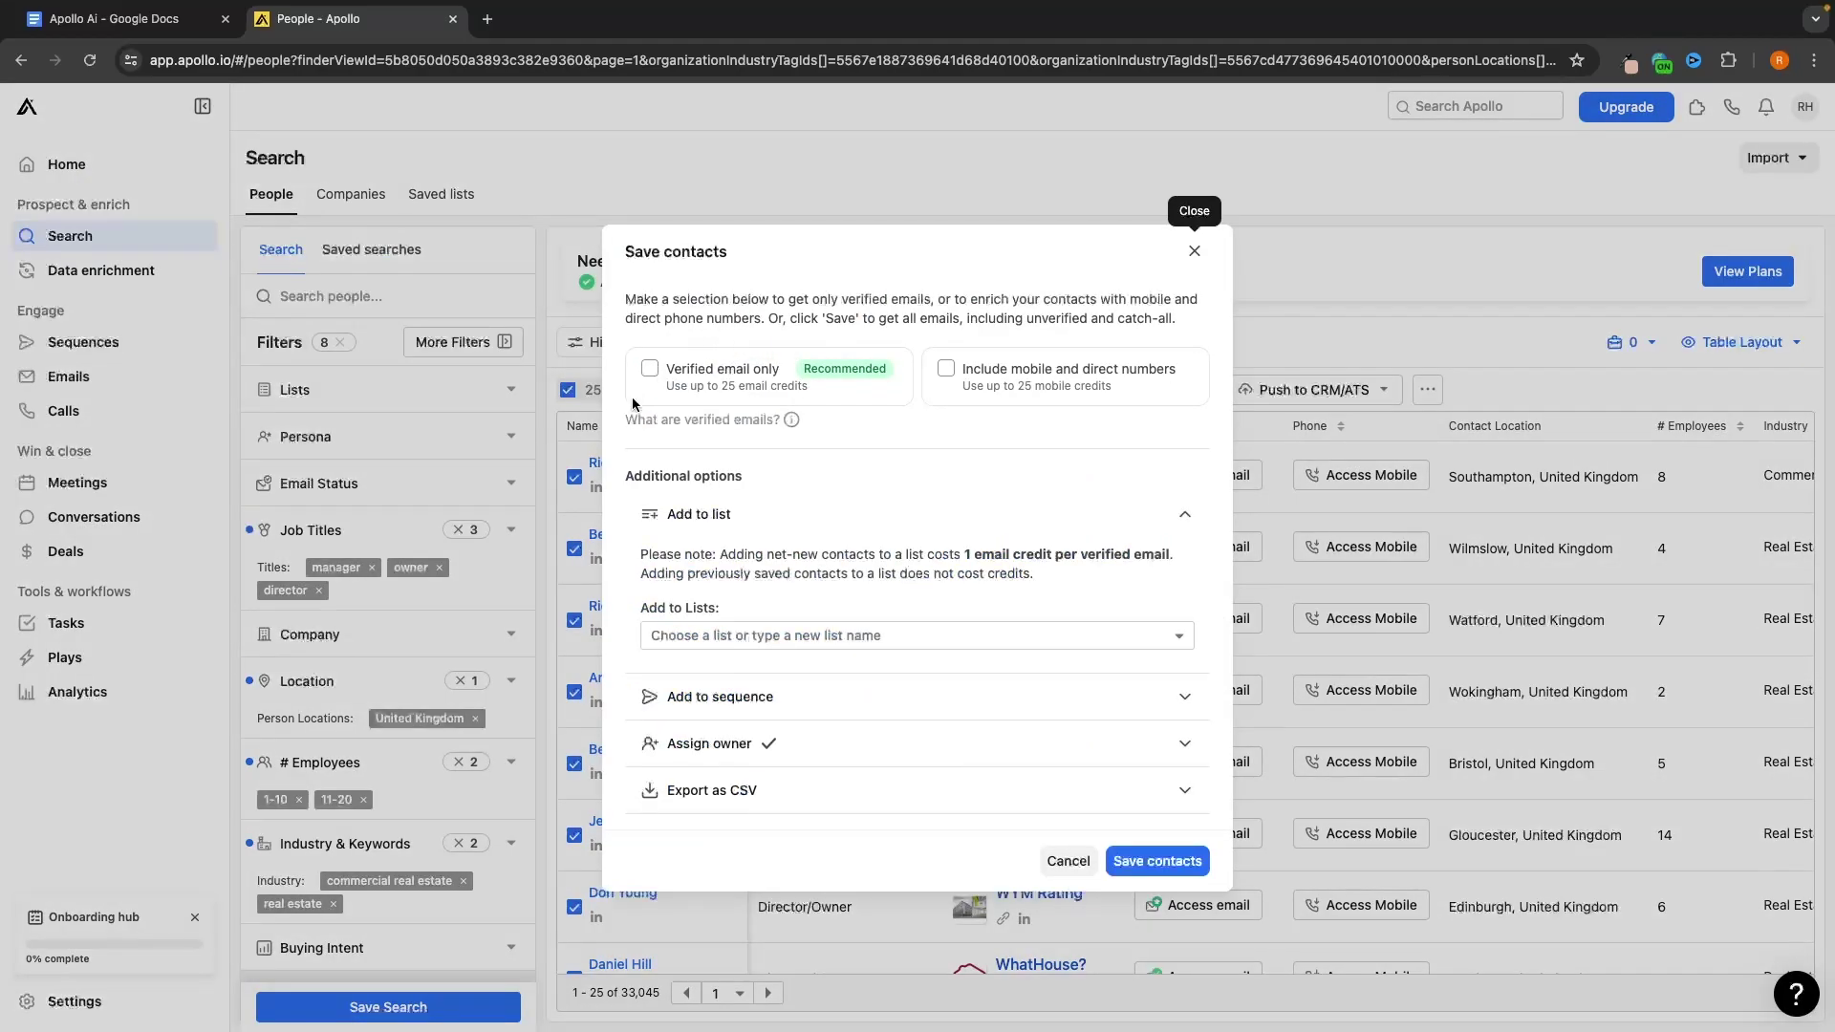
{"action": "left_click", "coordinate": [751, 635]}
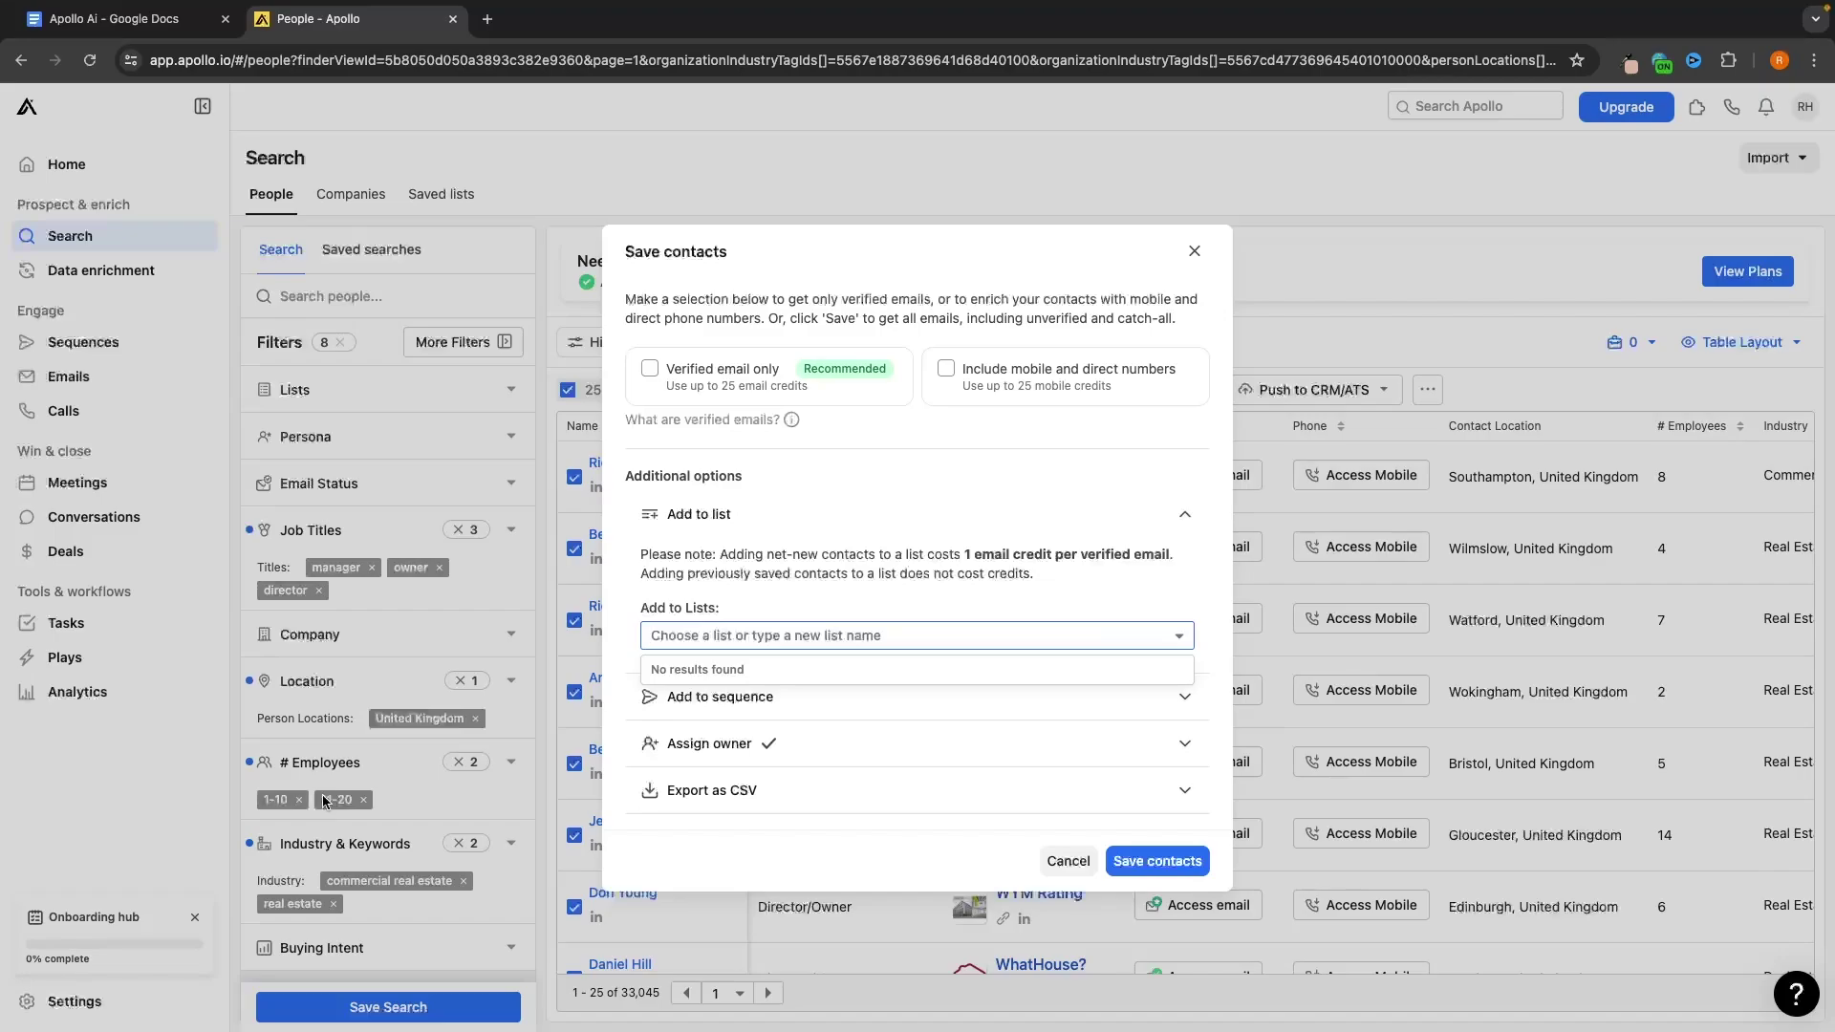
{"action": "type", "text": "Real Estate/Com Real Estate, UK, 1-20 Employees, Manager Owner & Director"}
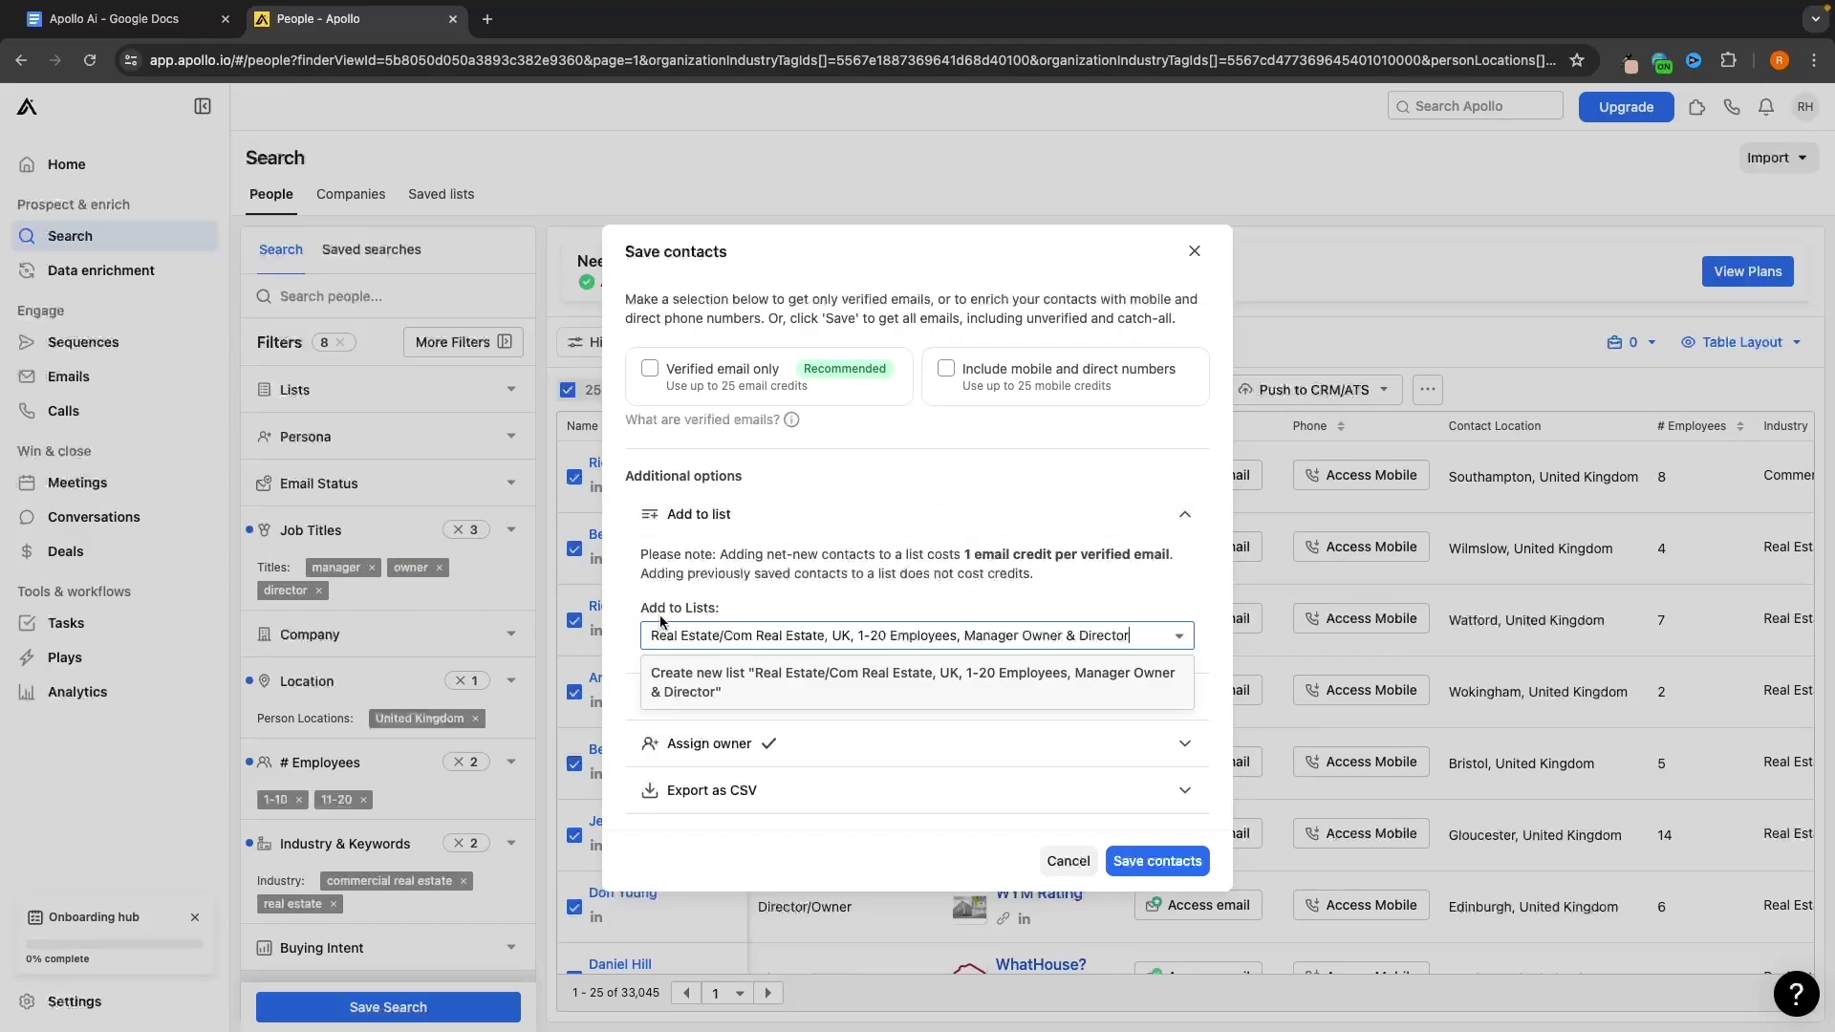
{"action": "left_click", "coordinate": [770, 682]}
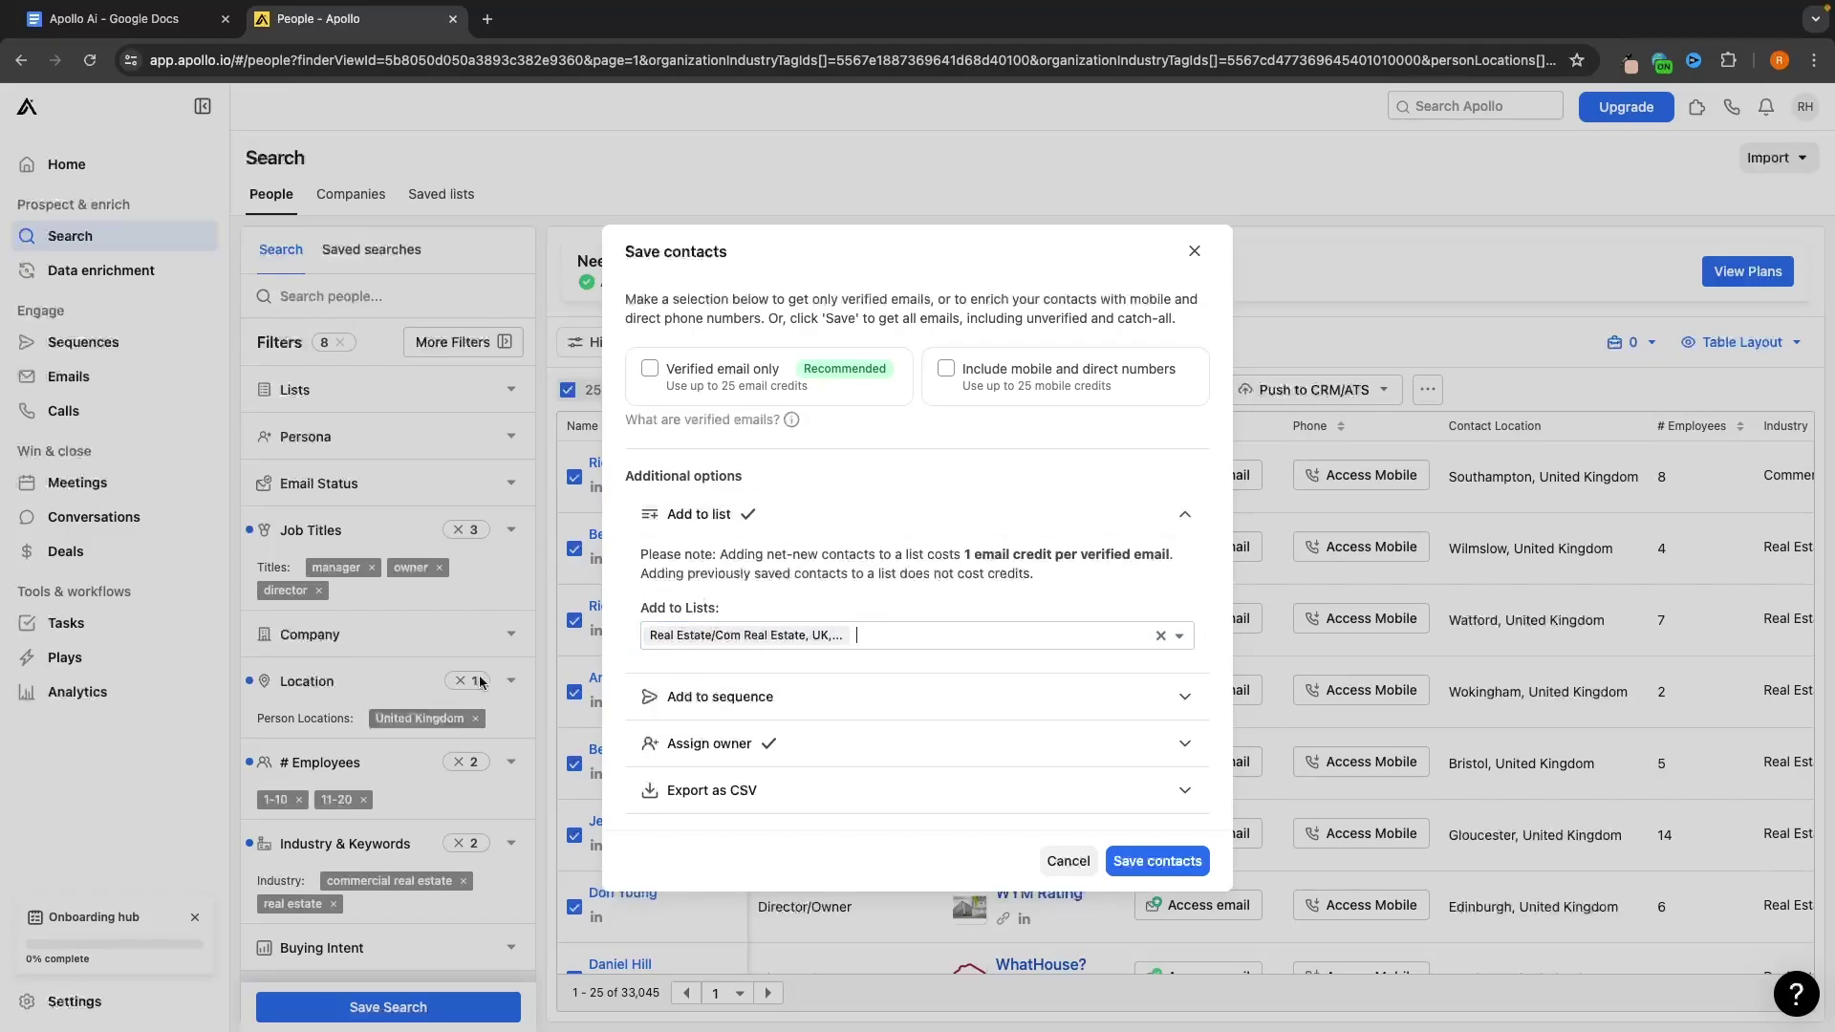
{"action": "left_click", "coordinate": [1150, 862]}
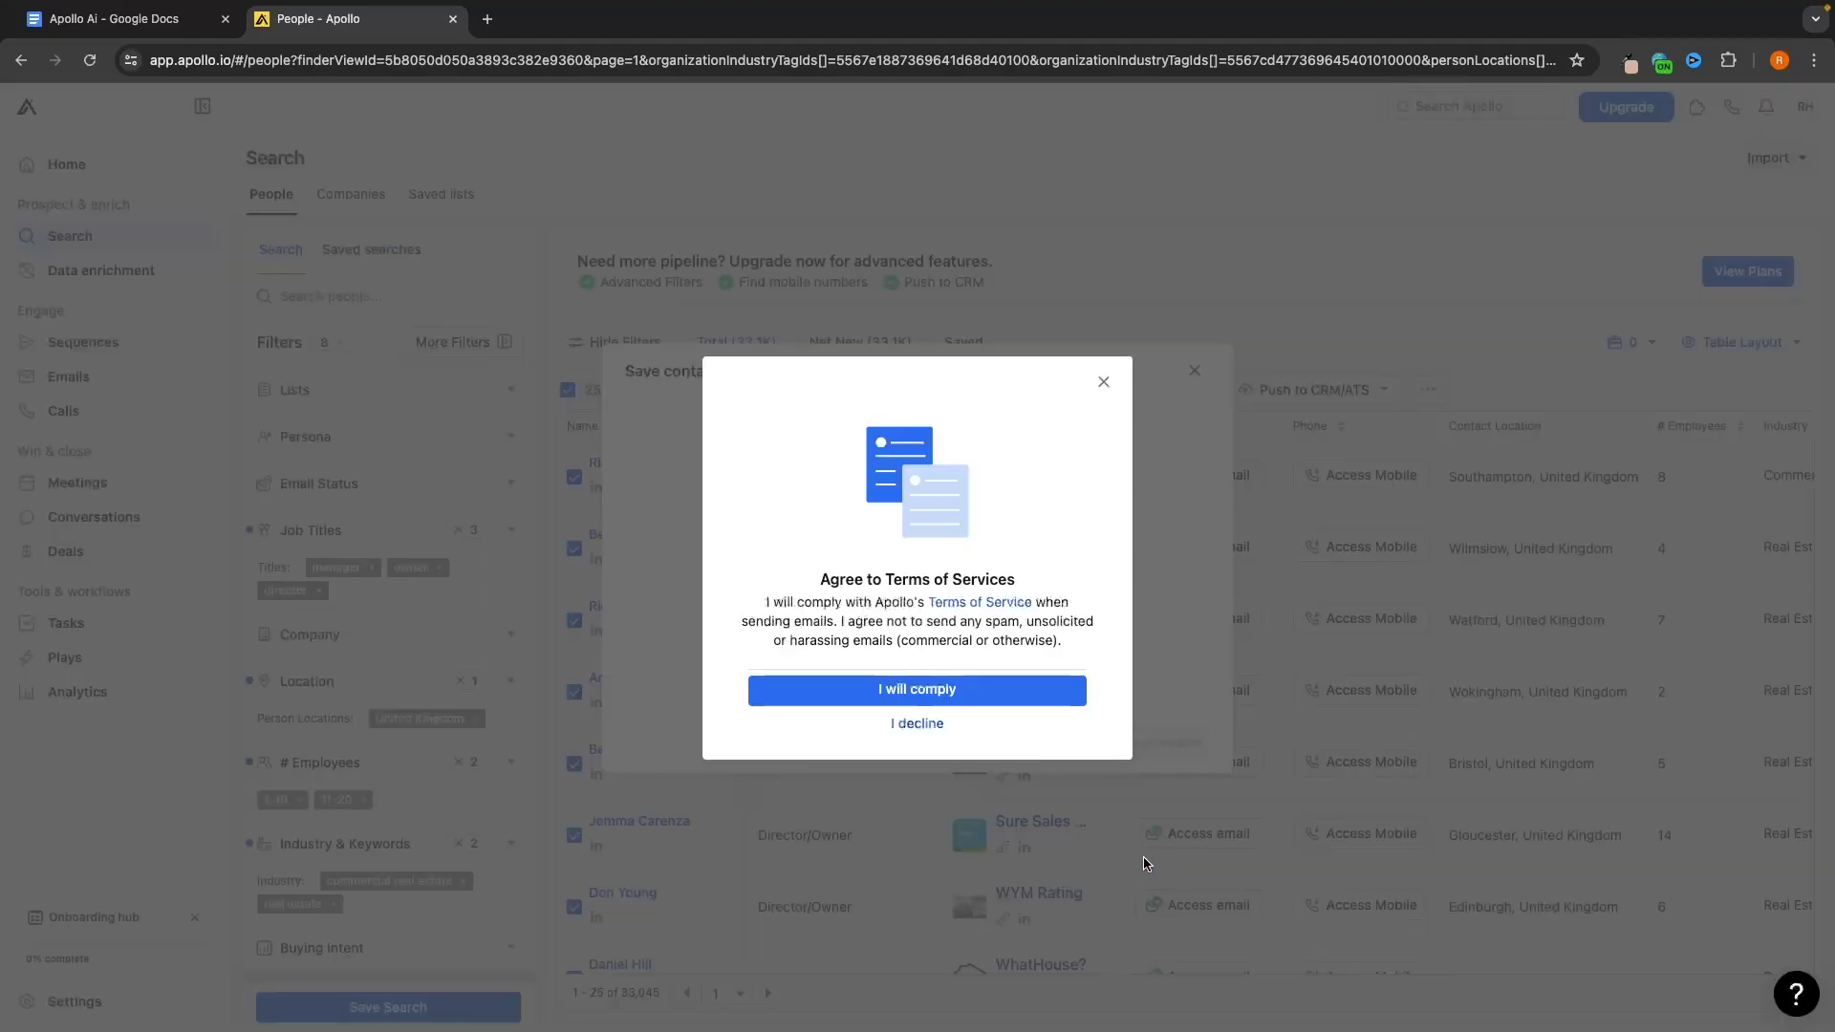
Agree to the terms, dismiss the completion message, and view the saved people lists
{"action": "left_click", "coordinate": [1002, 686]}
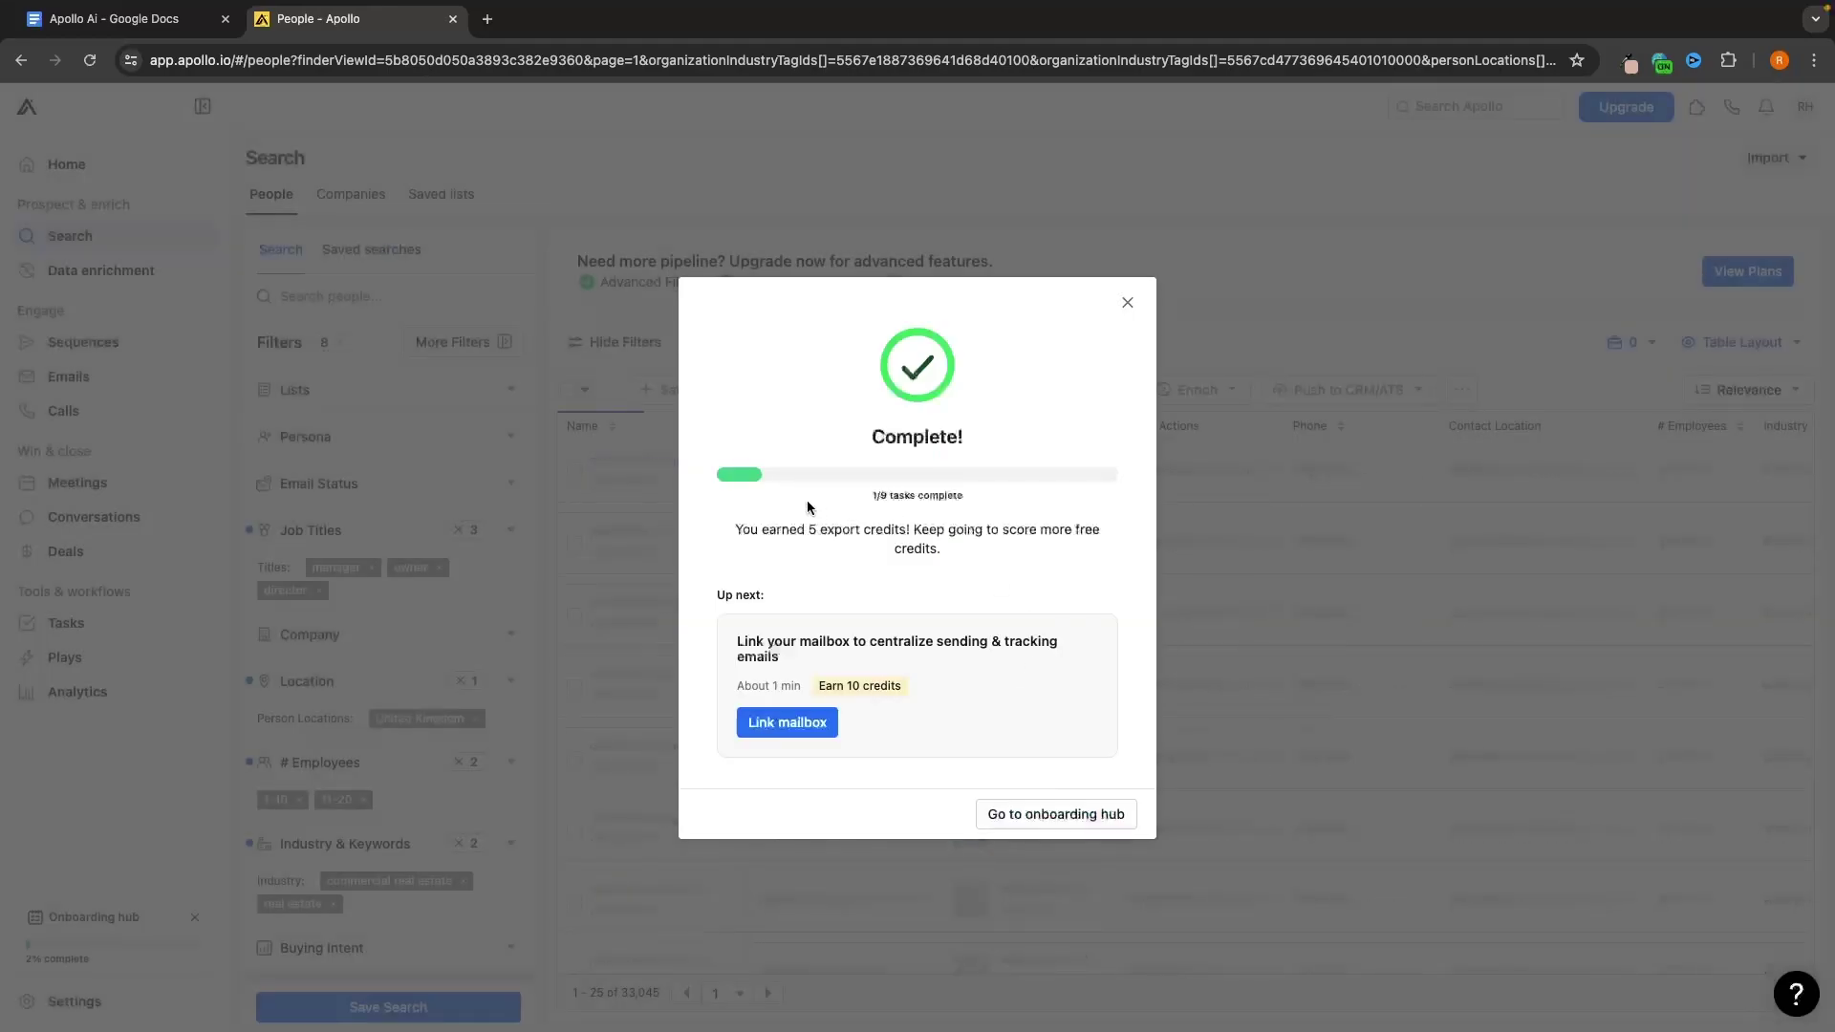
{"action": "left_click", "coordinate": [1126, 303]}
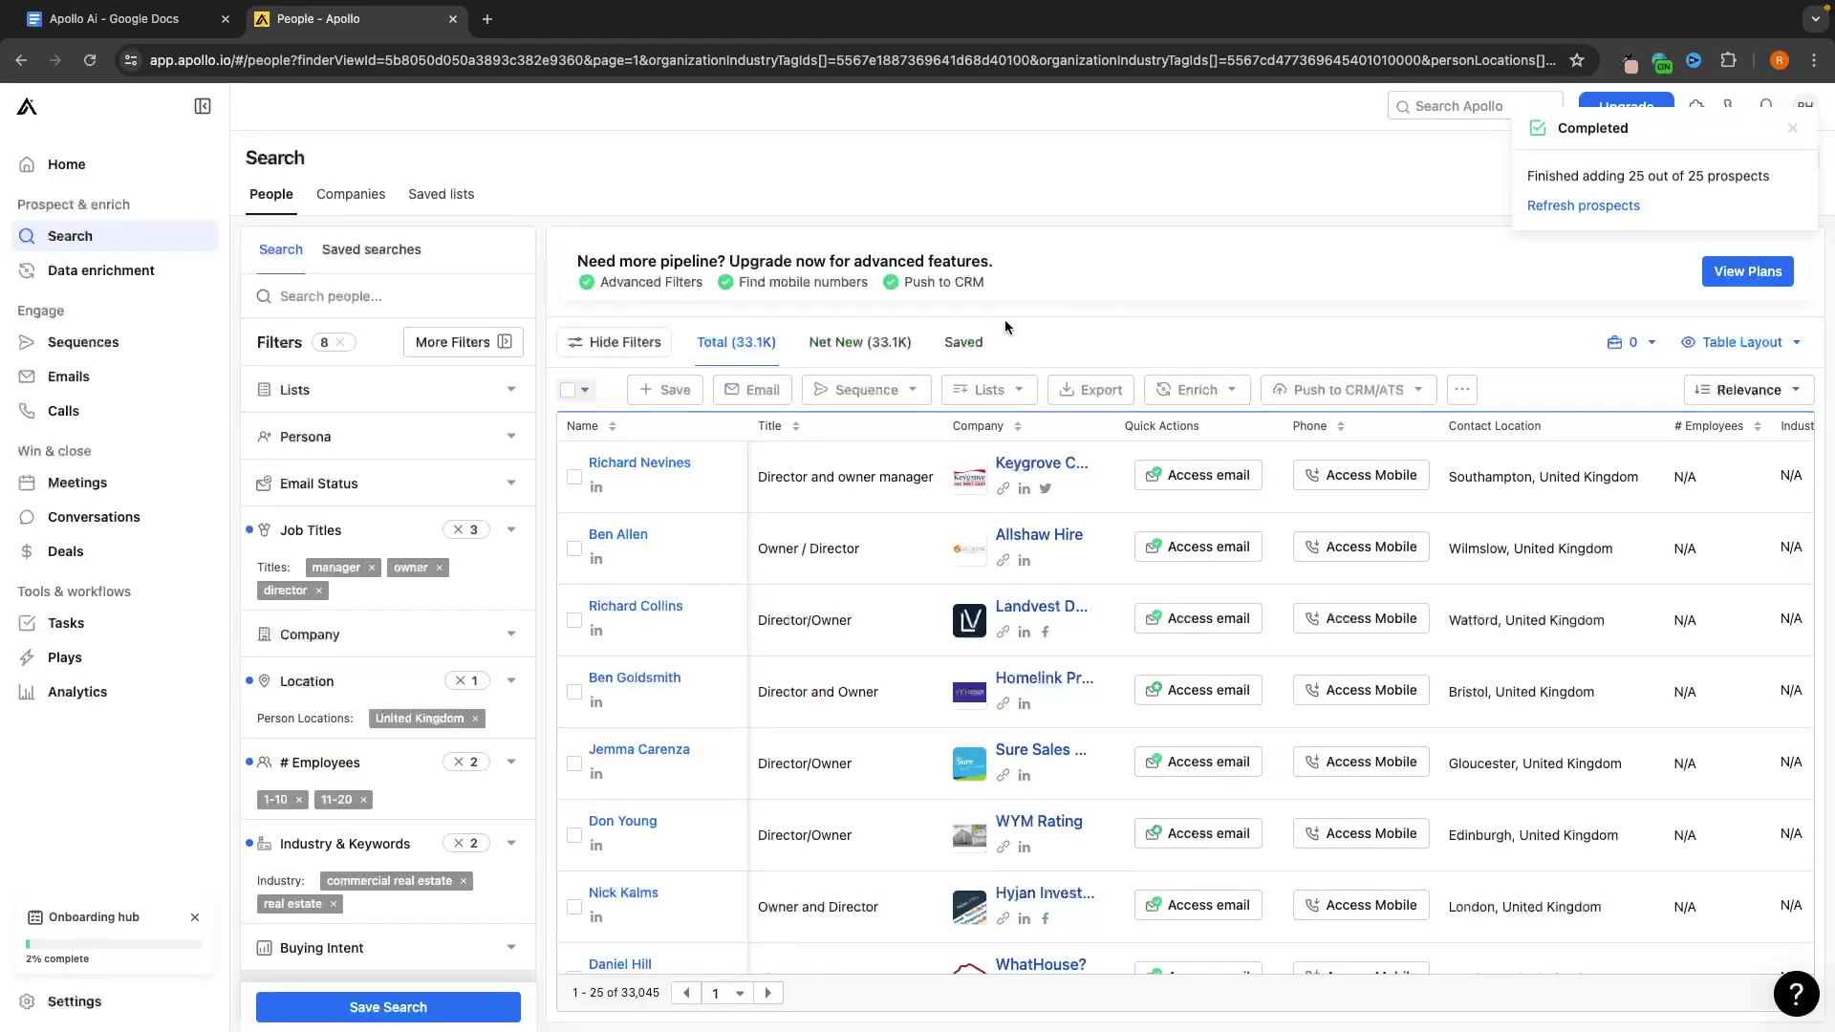
{"action": "left_click", "coordinate": [451, 196]}
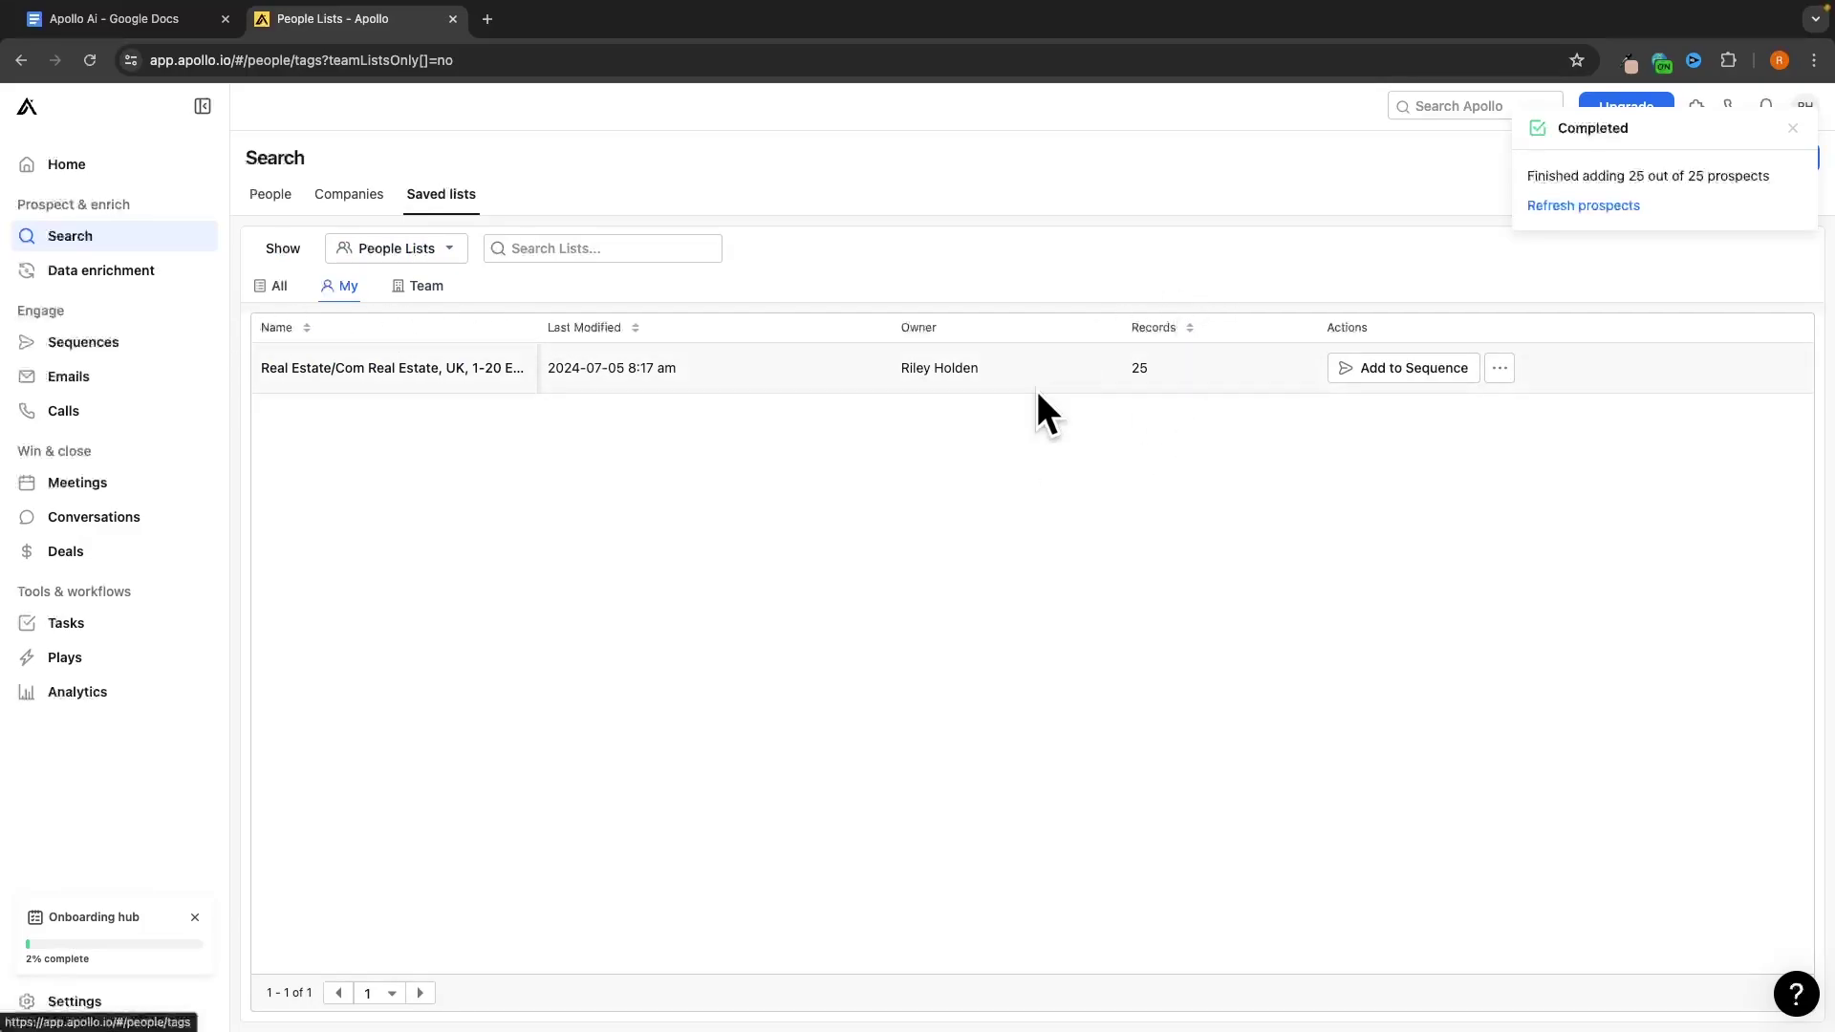
Back on People, select the page's 25 contacts, pick the UK list, then close without saving
{"action": "left_click", "coordinate": [277, 195]}
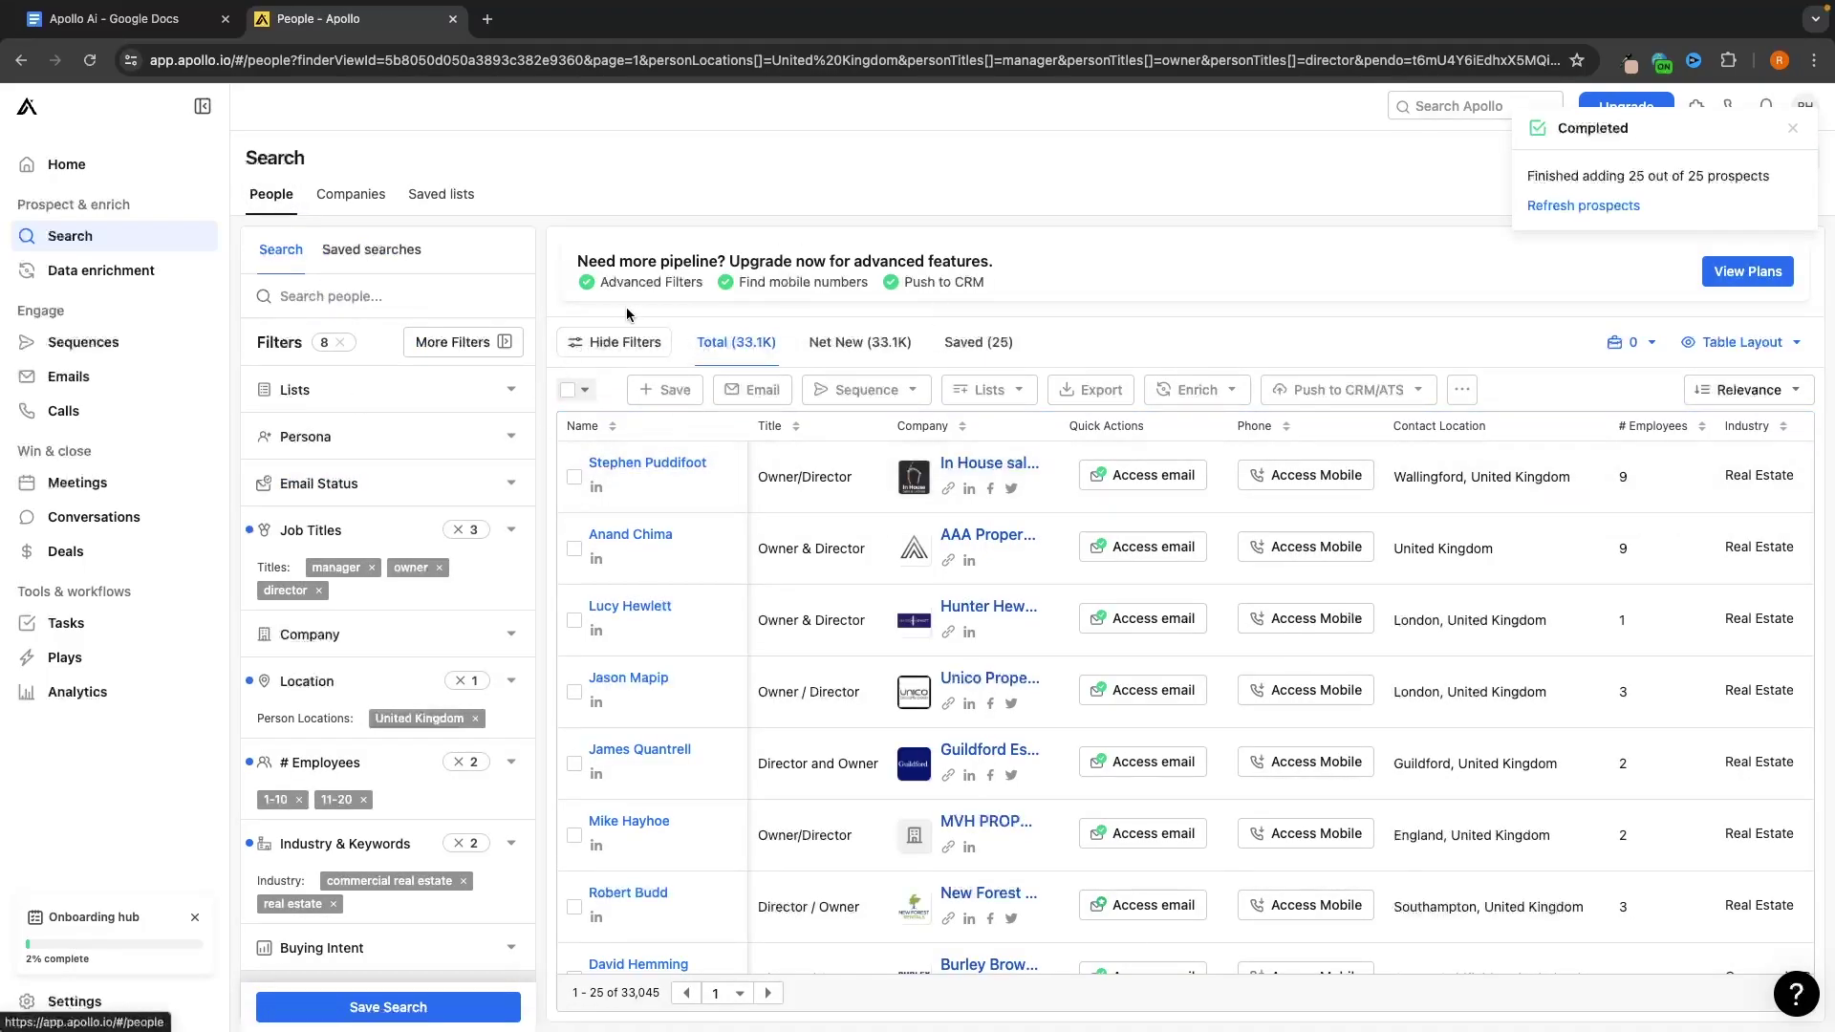
{"action": "left_click", "coordinate": [584, 391]}
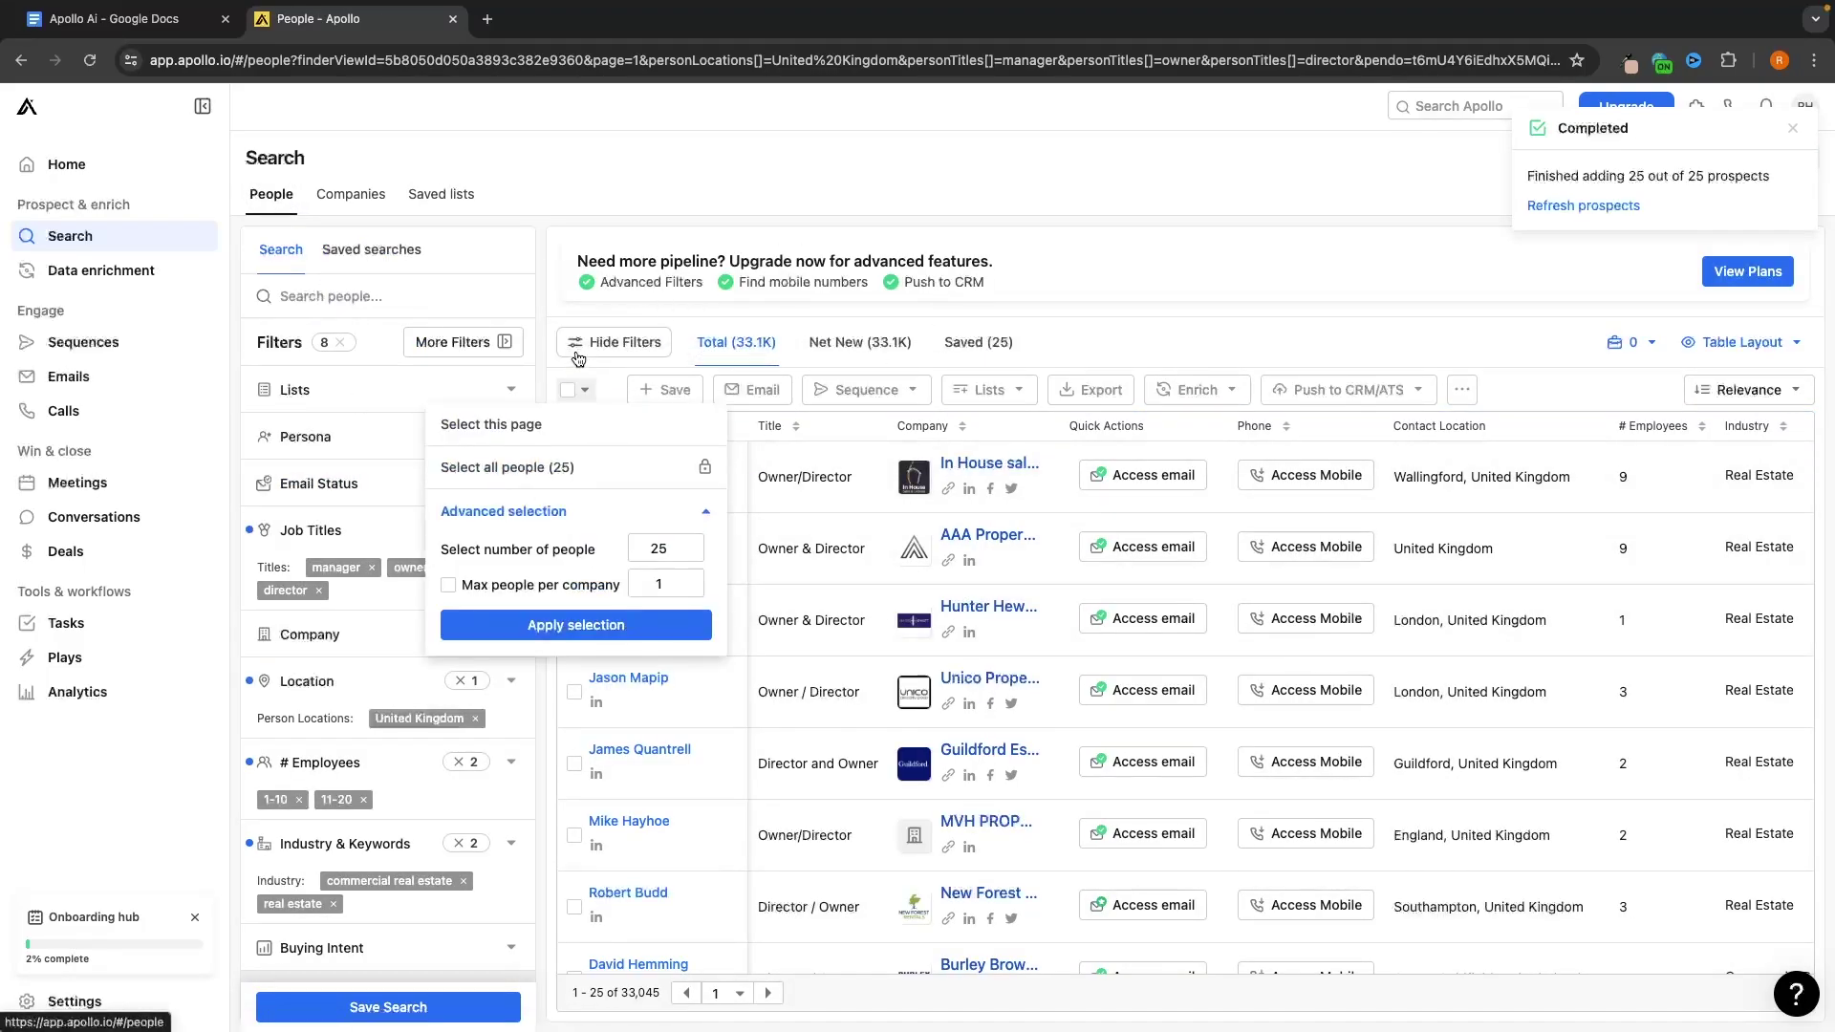
{"action": "left_click", "coordinate": [540, 430]}
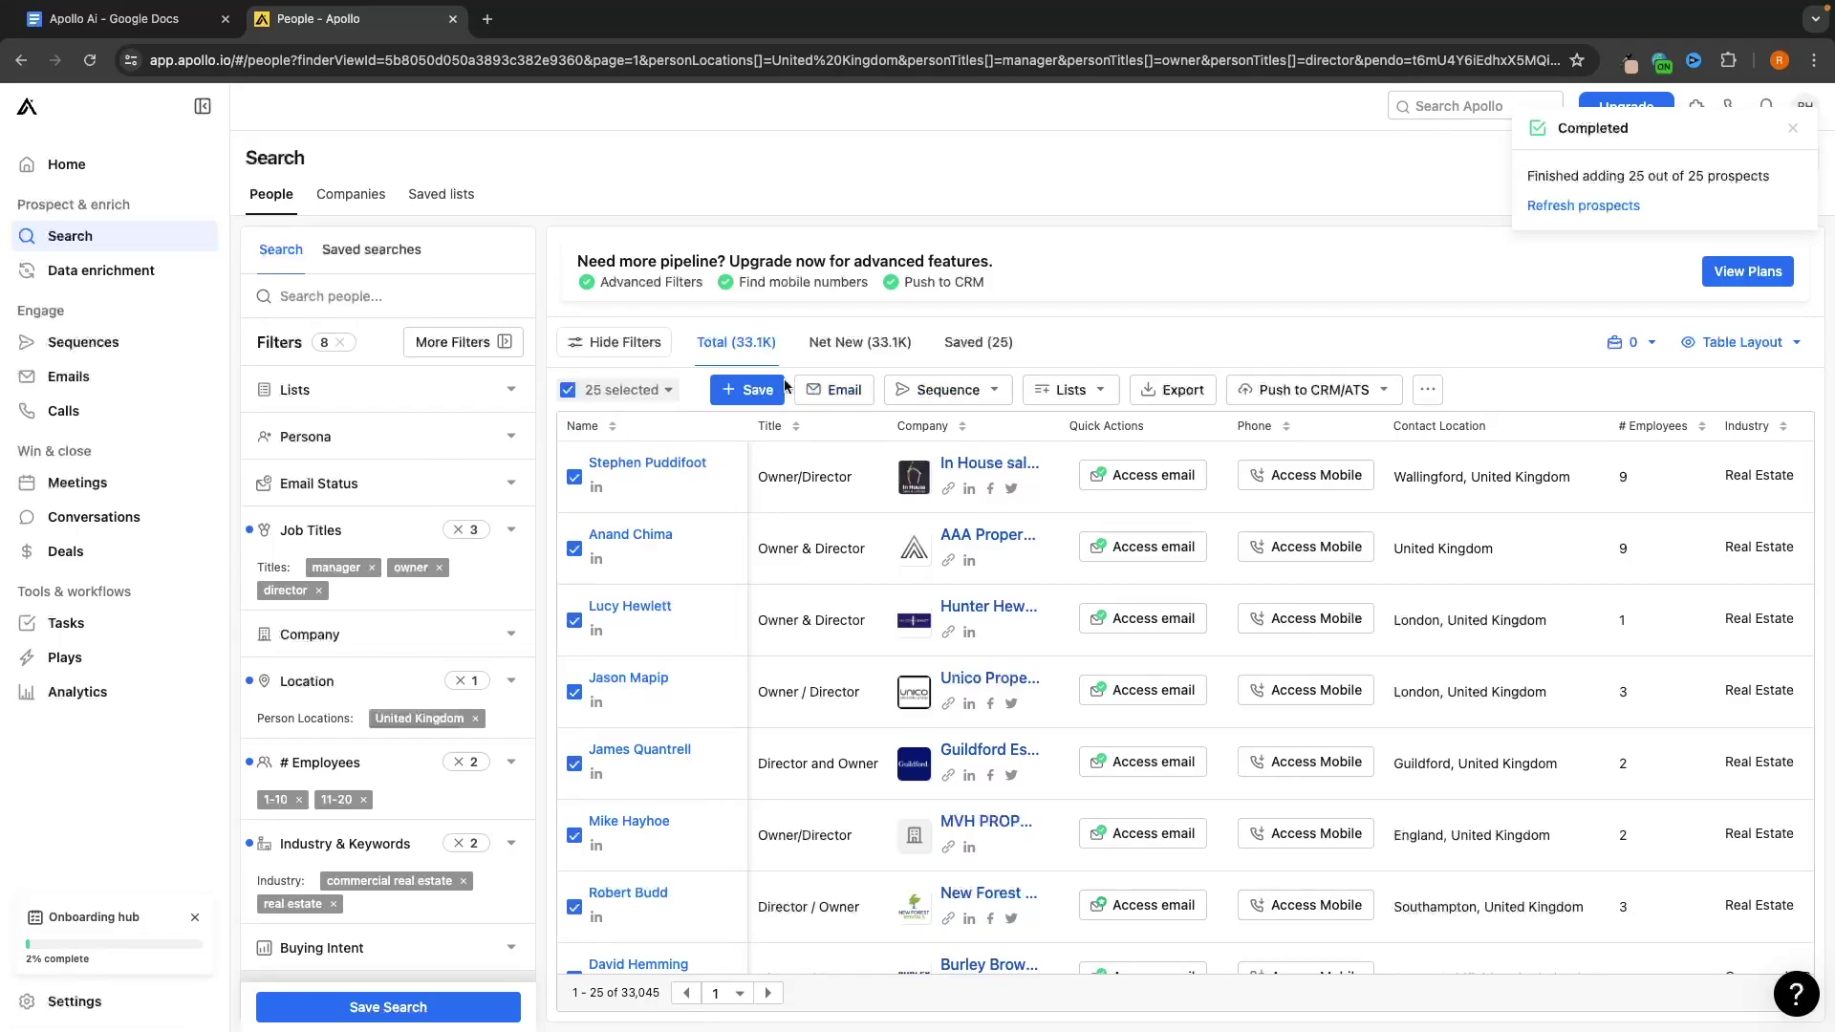
{"action": "left_click", "coordinate": [750, 389]}
{"action": "left_click", "coordinate": [784, 636]}
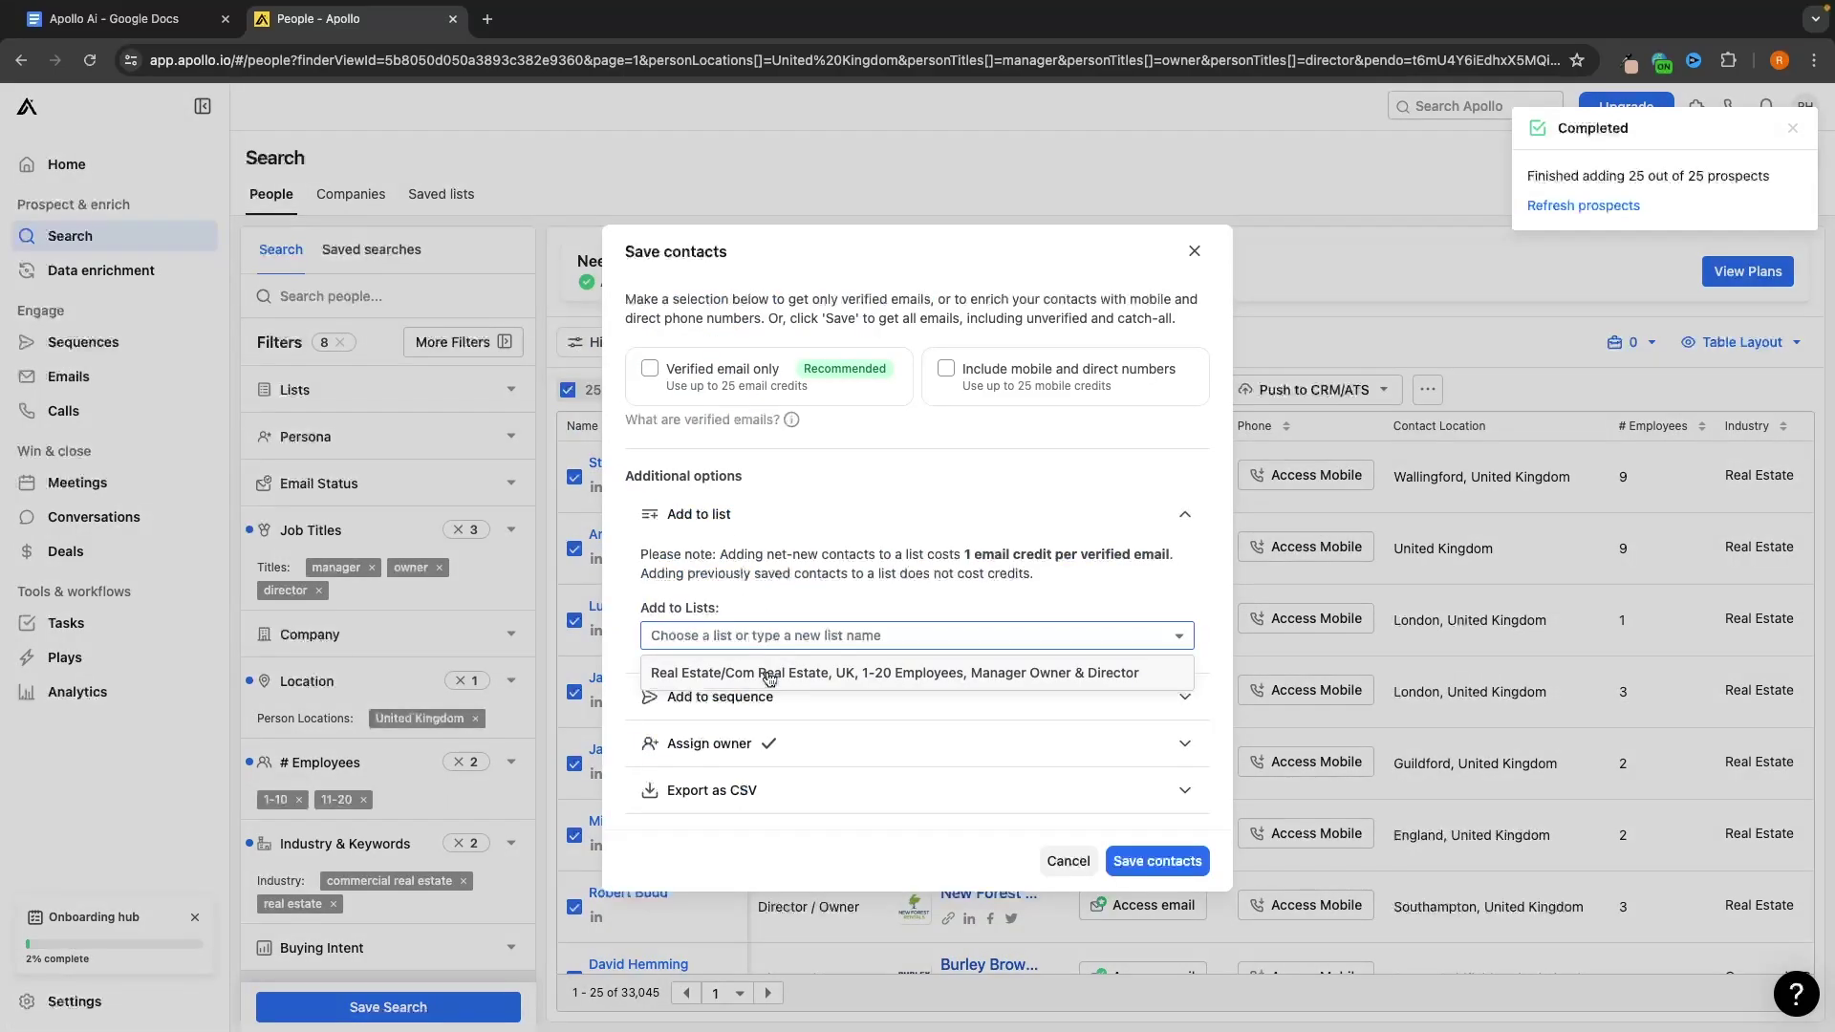
{"action": "left_click", "coordinate": [769, 675]}
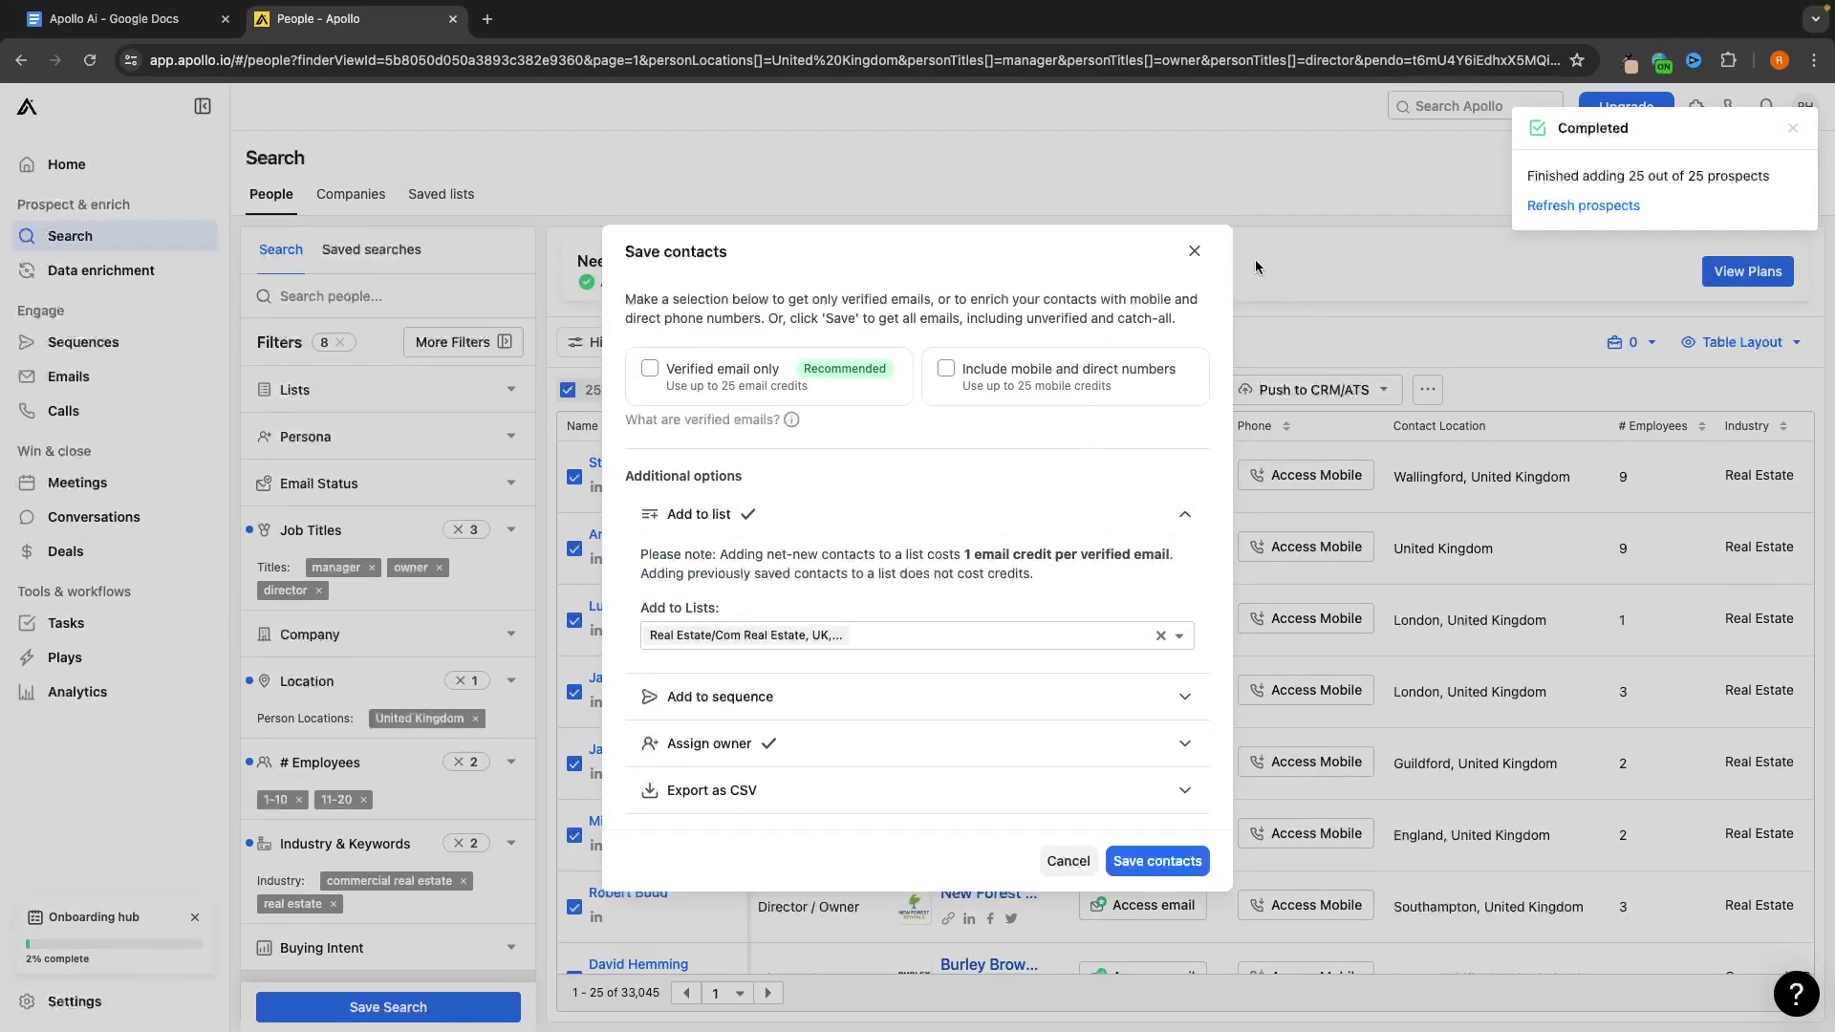
{"action": "left_click", "coordinate": [1195, 251]}
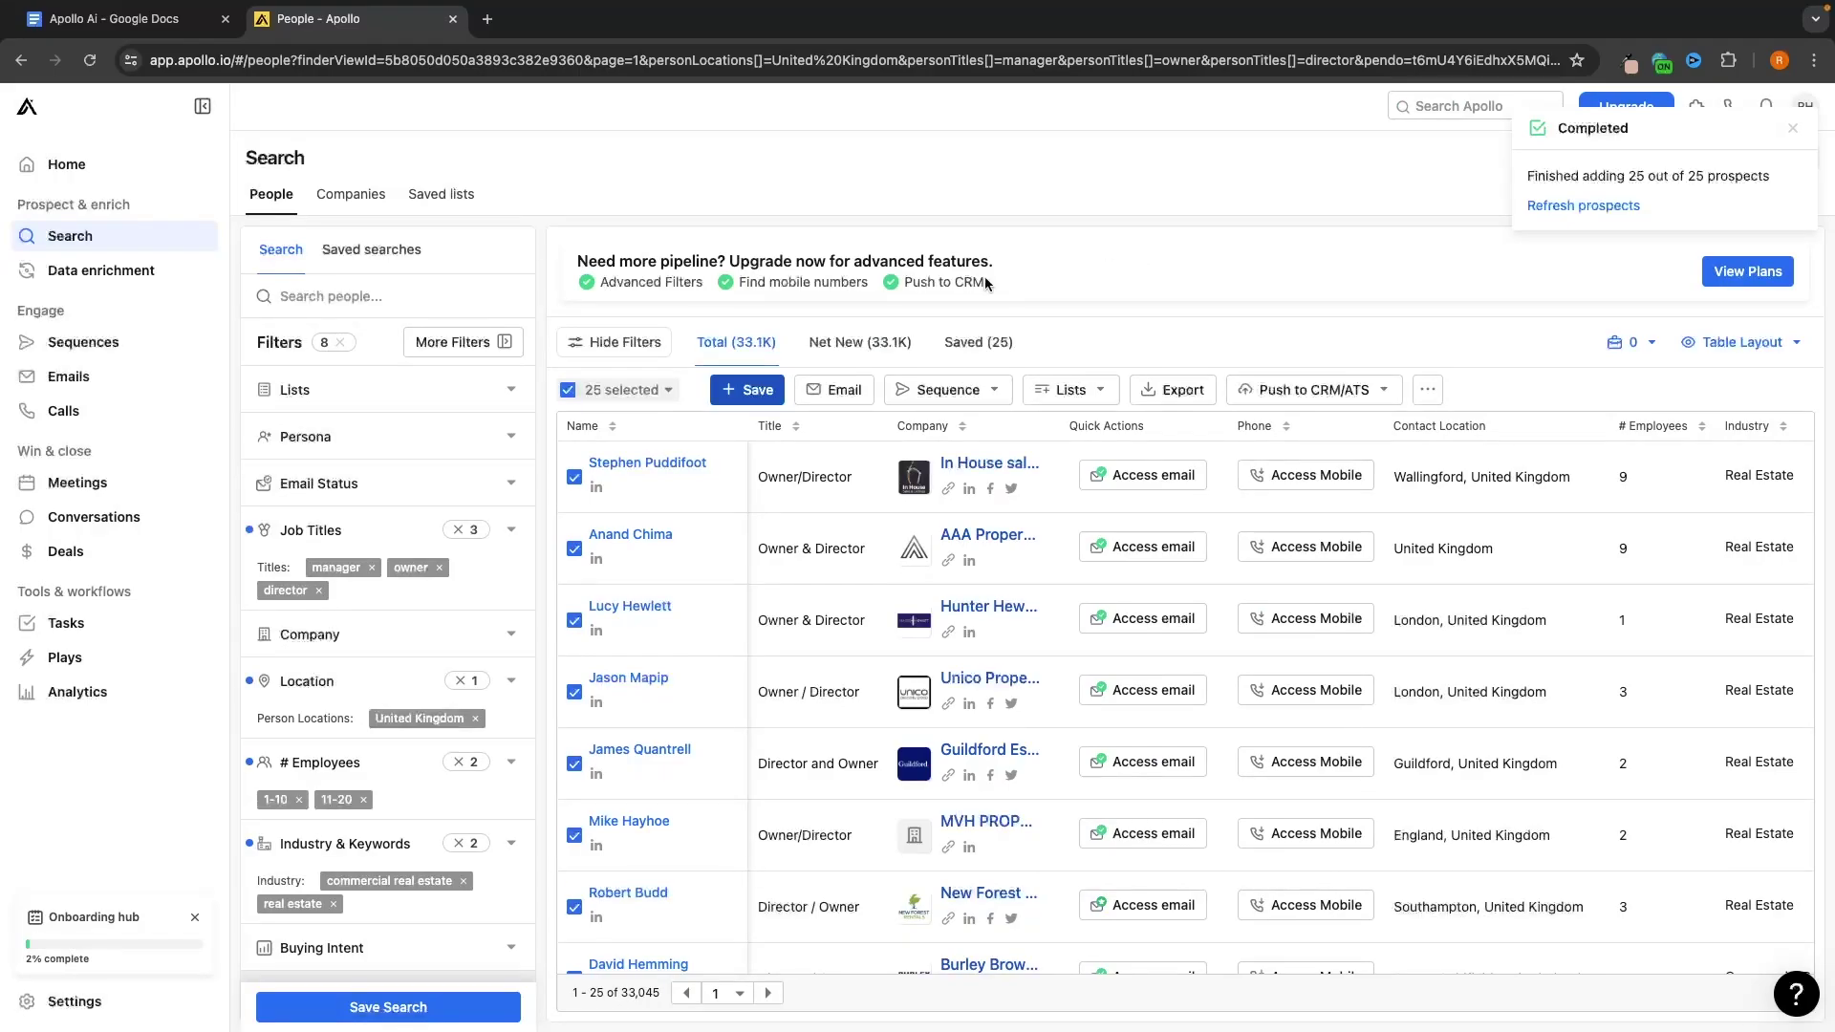
Replace the United Kingdom location filter with Manchester, United Kingdom
{"action": "left_click", "coordinate": [477, 719]}
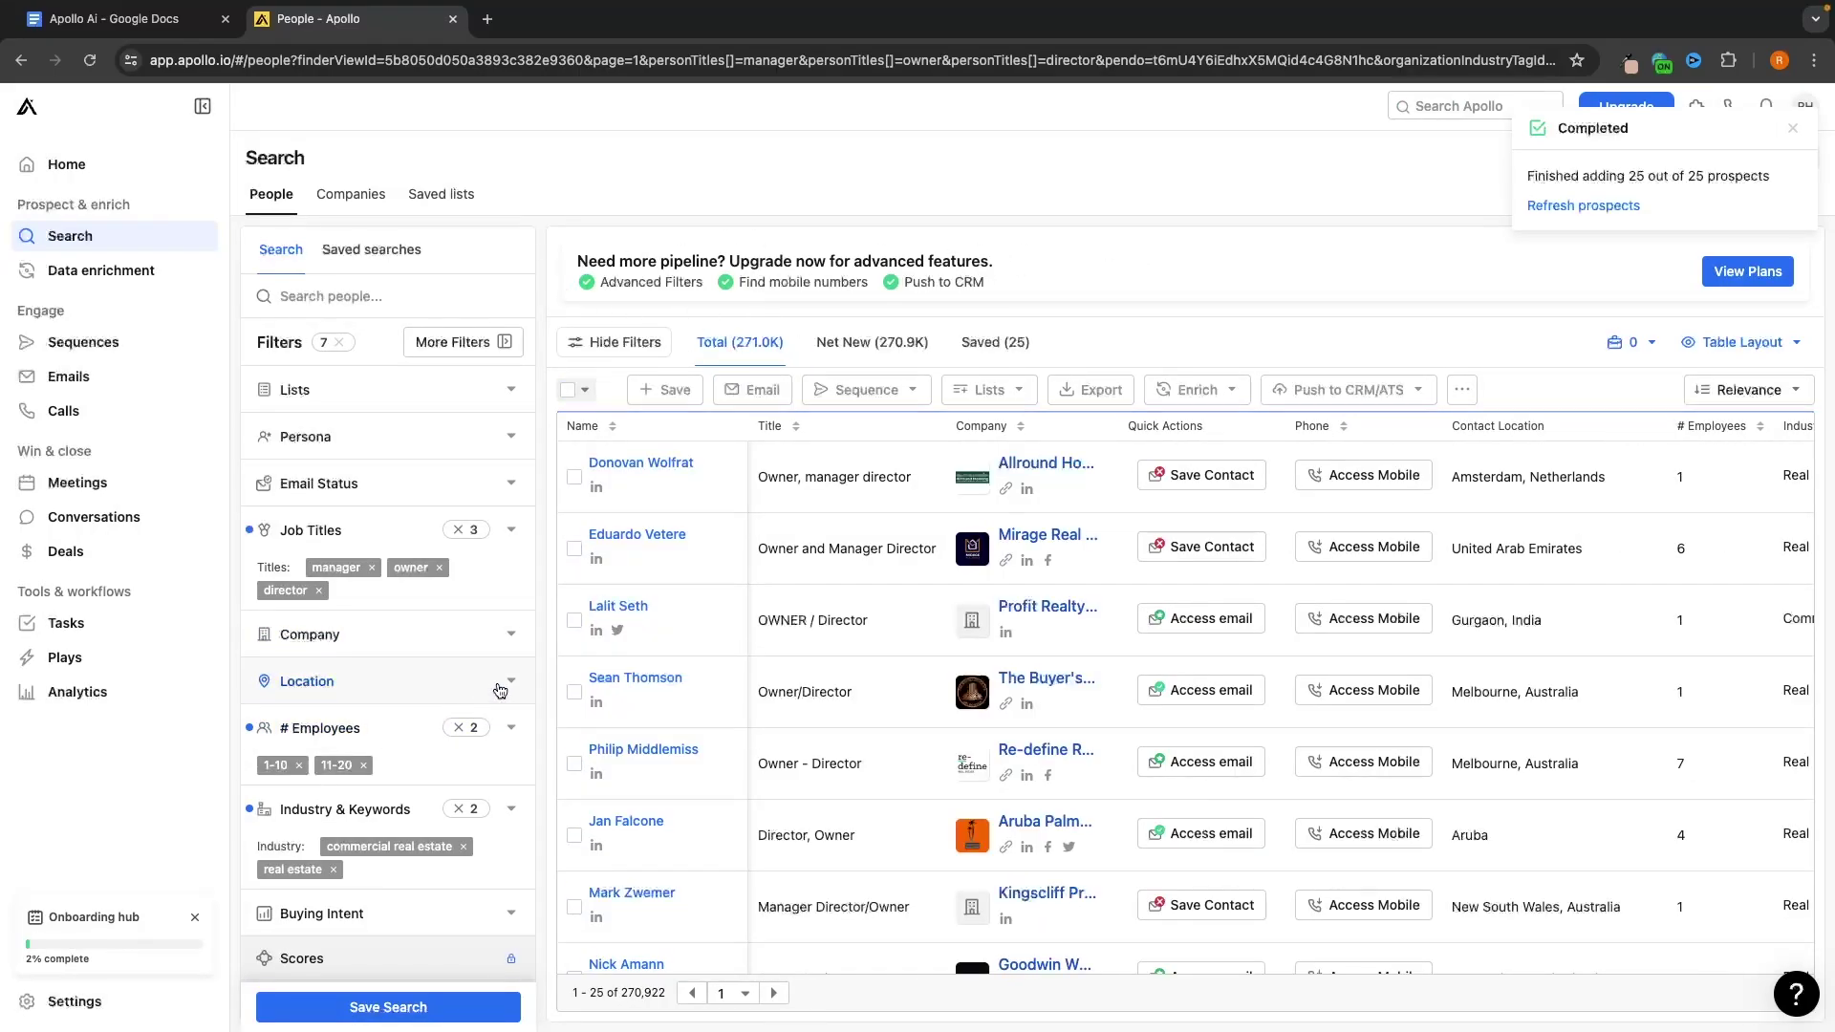
{"action": "left_click", "coordinate": [499, 686]}
{"action": "left_click", "coordinate": [406, 821]}
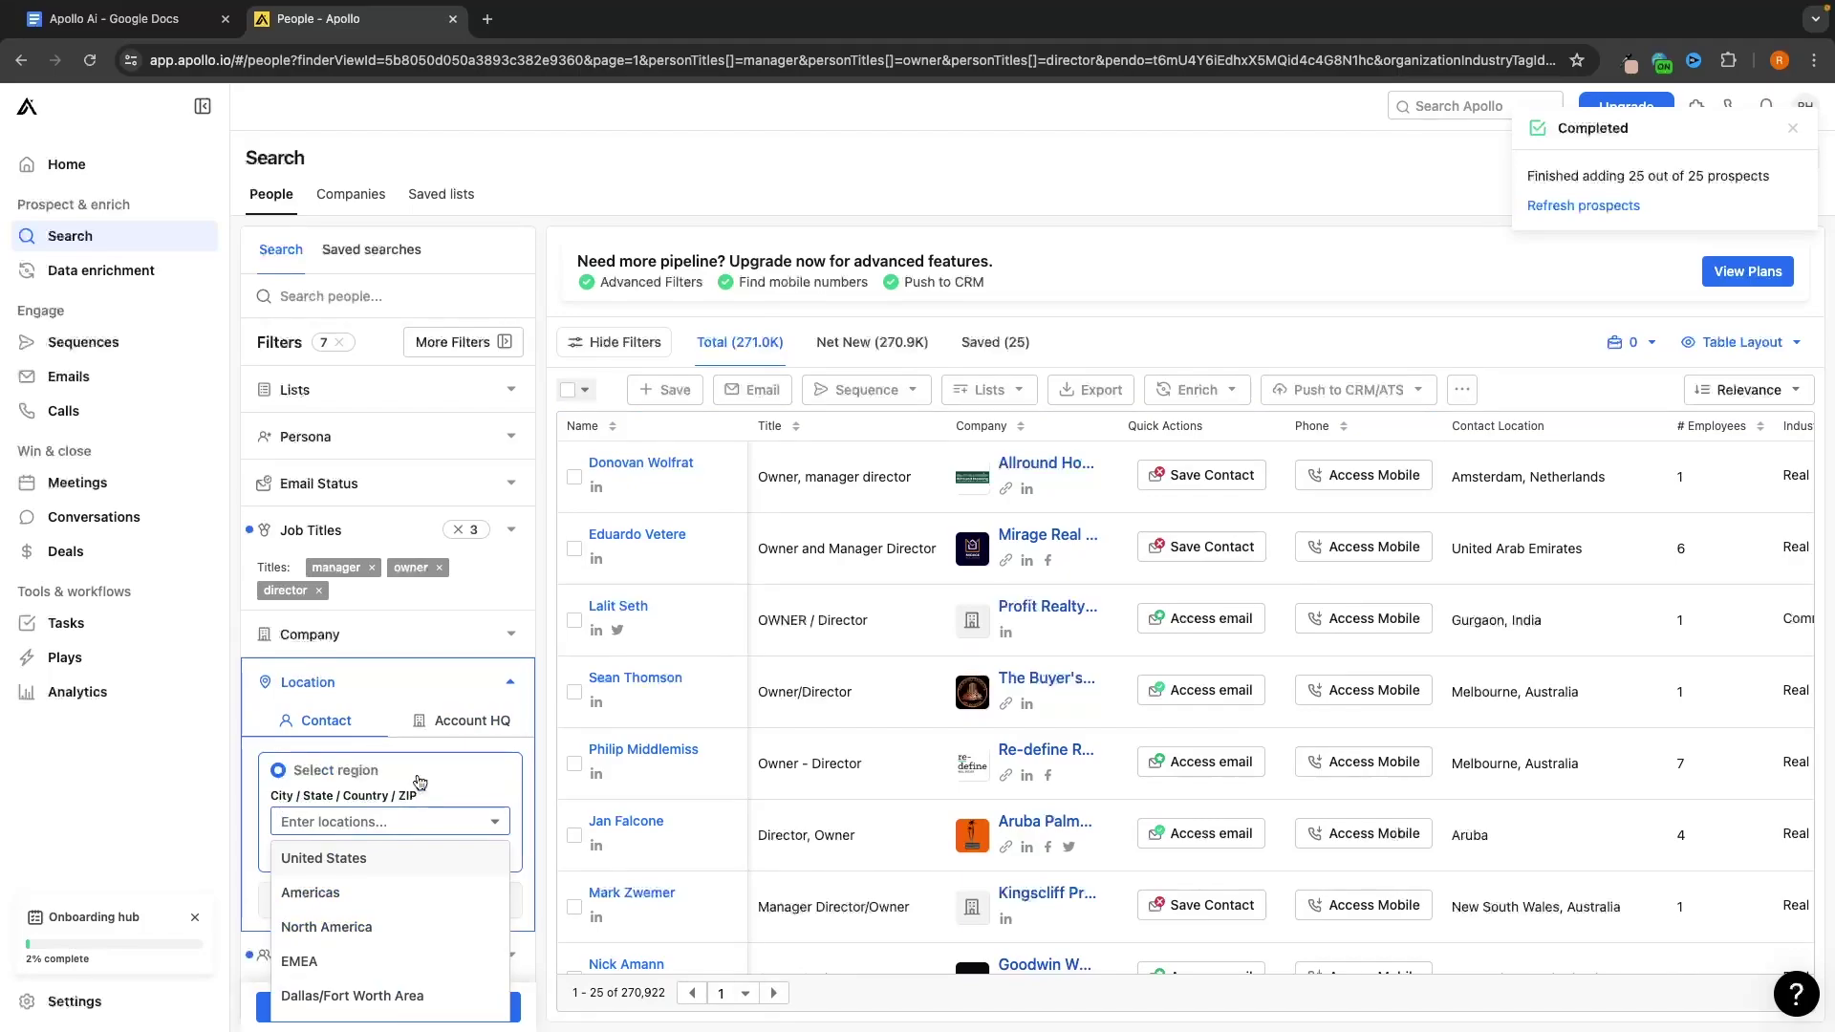
{"action": "type", "text": "mn"}
{"action": "type", "text": "a"}
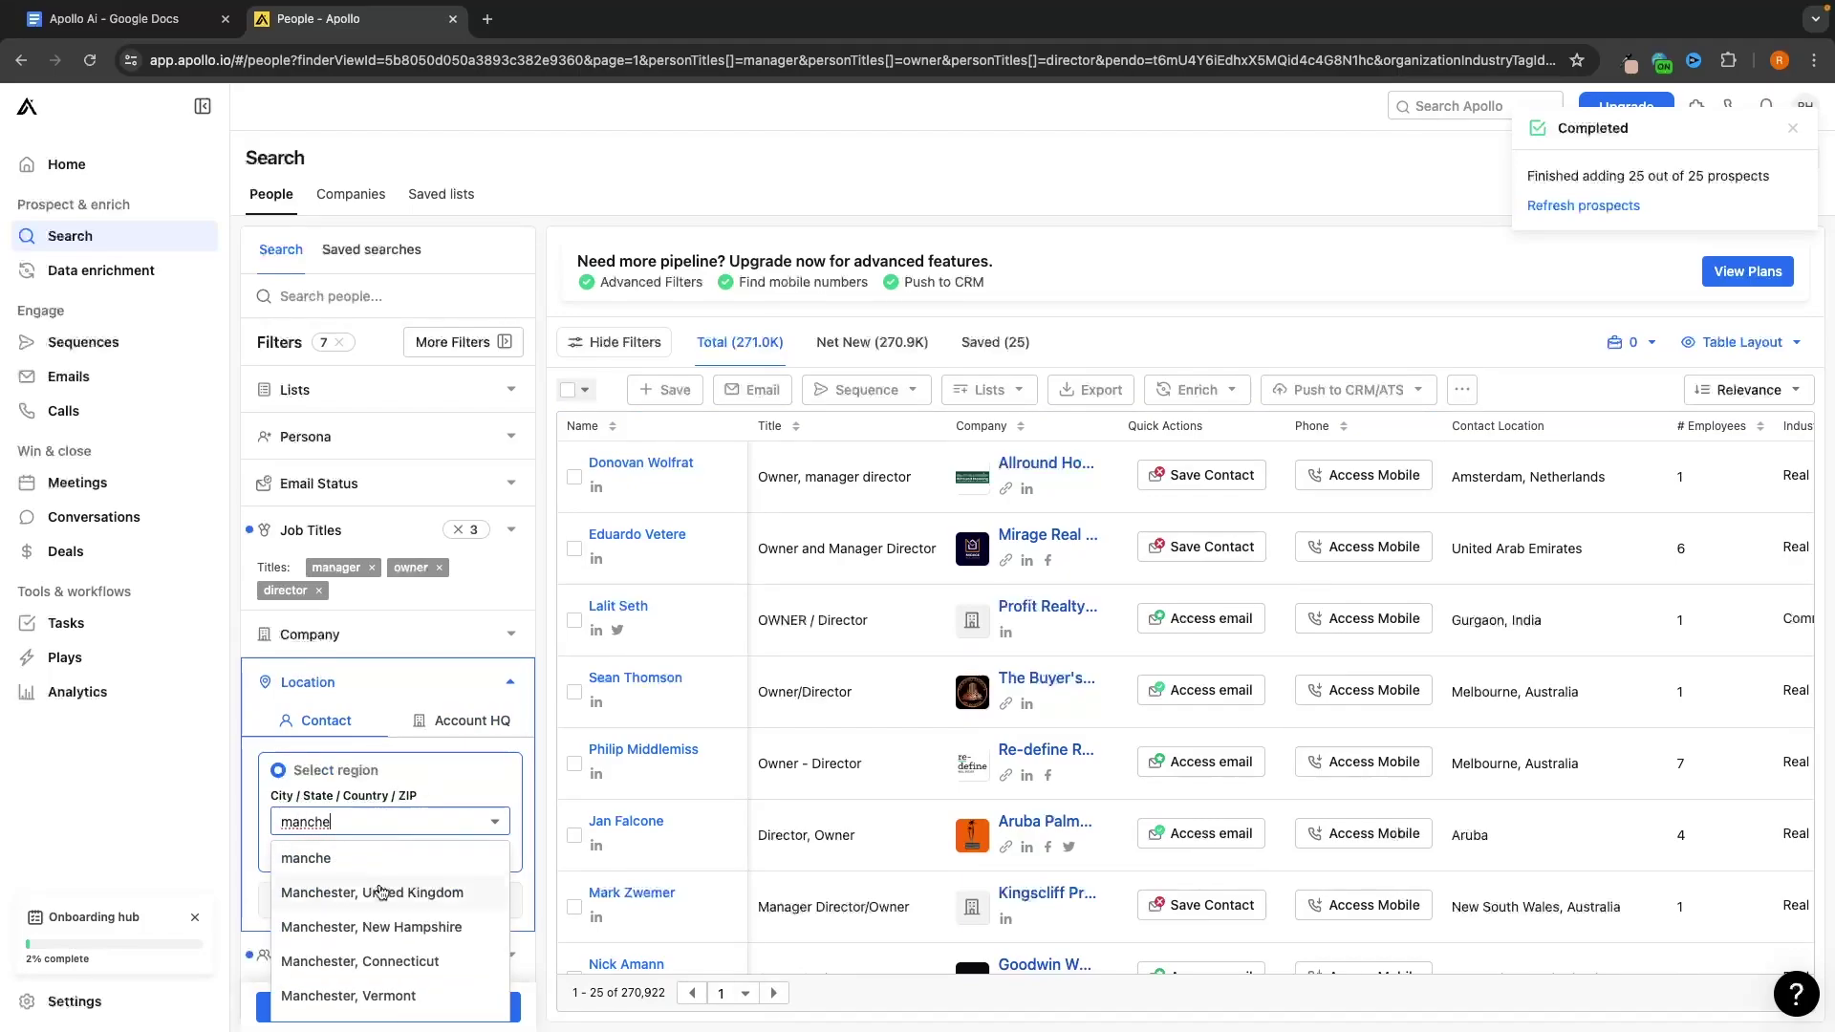
{"action": "left_click", "coordinate": [380, 893]}
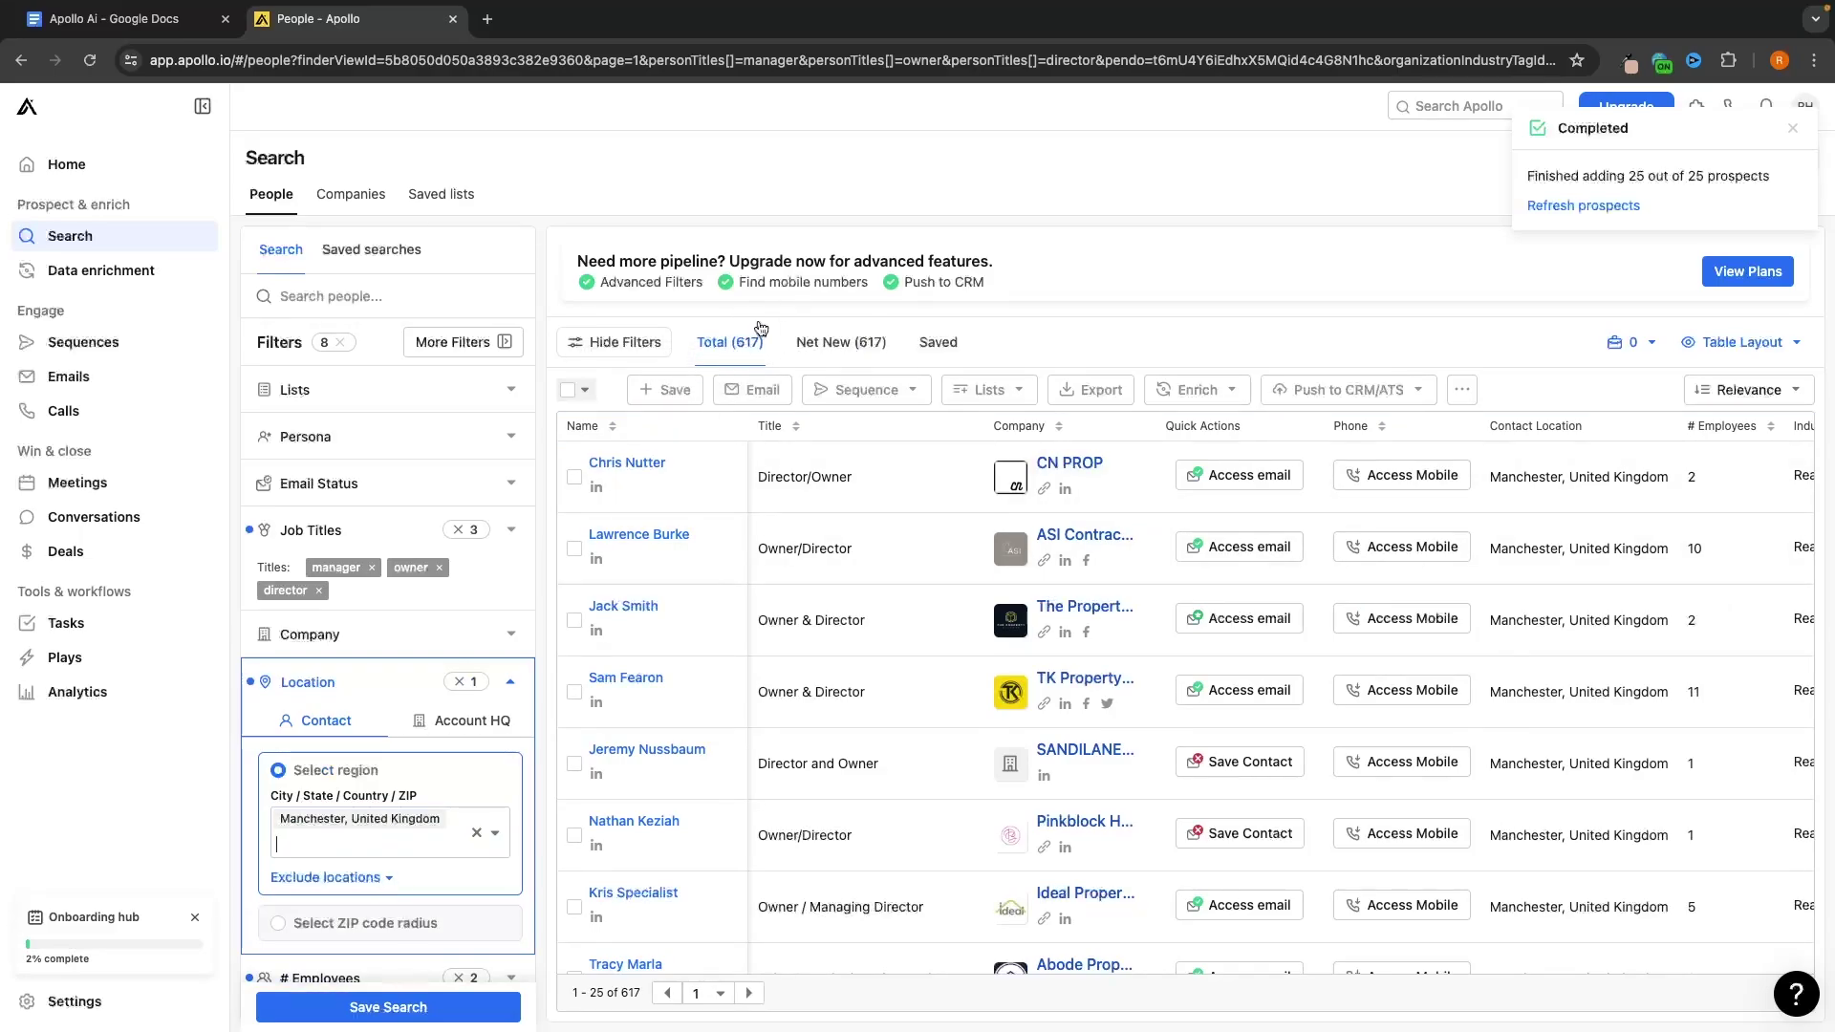
Save the page's 25 contacts to a new 'Real Estate/Com Real Estate, Manchester…' list
{"action": "left_click", "coordinate": [568, 392]}
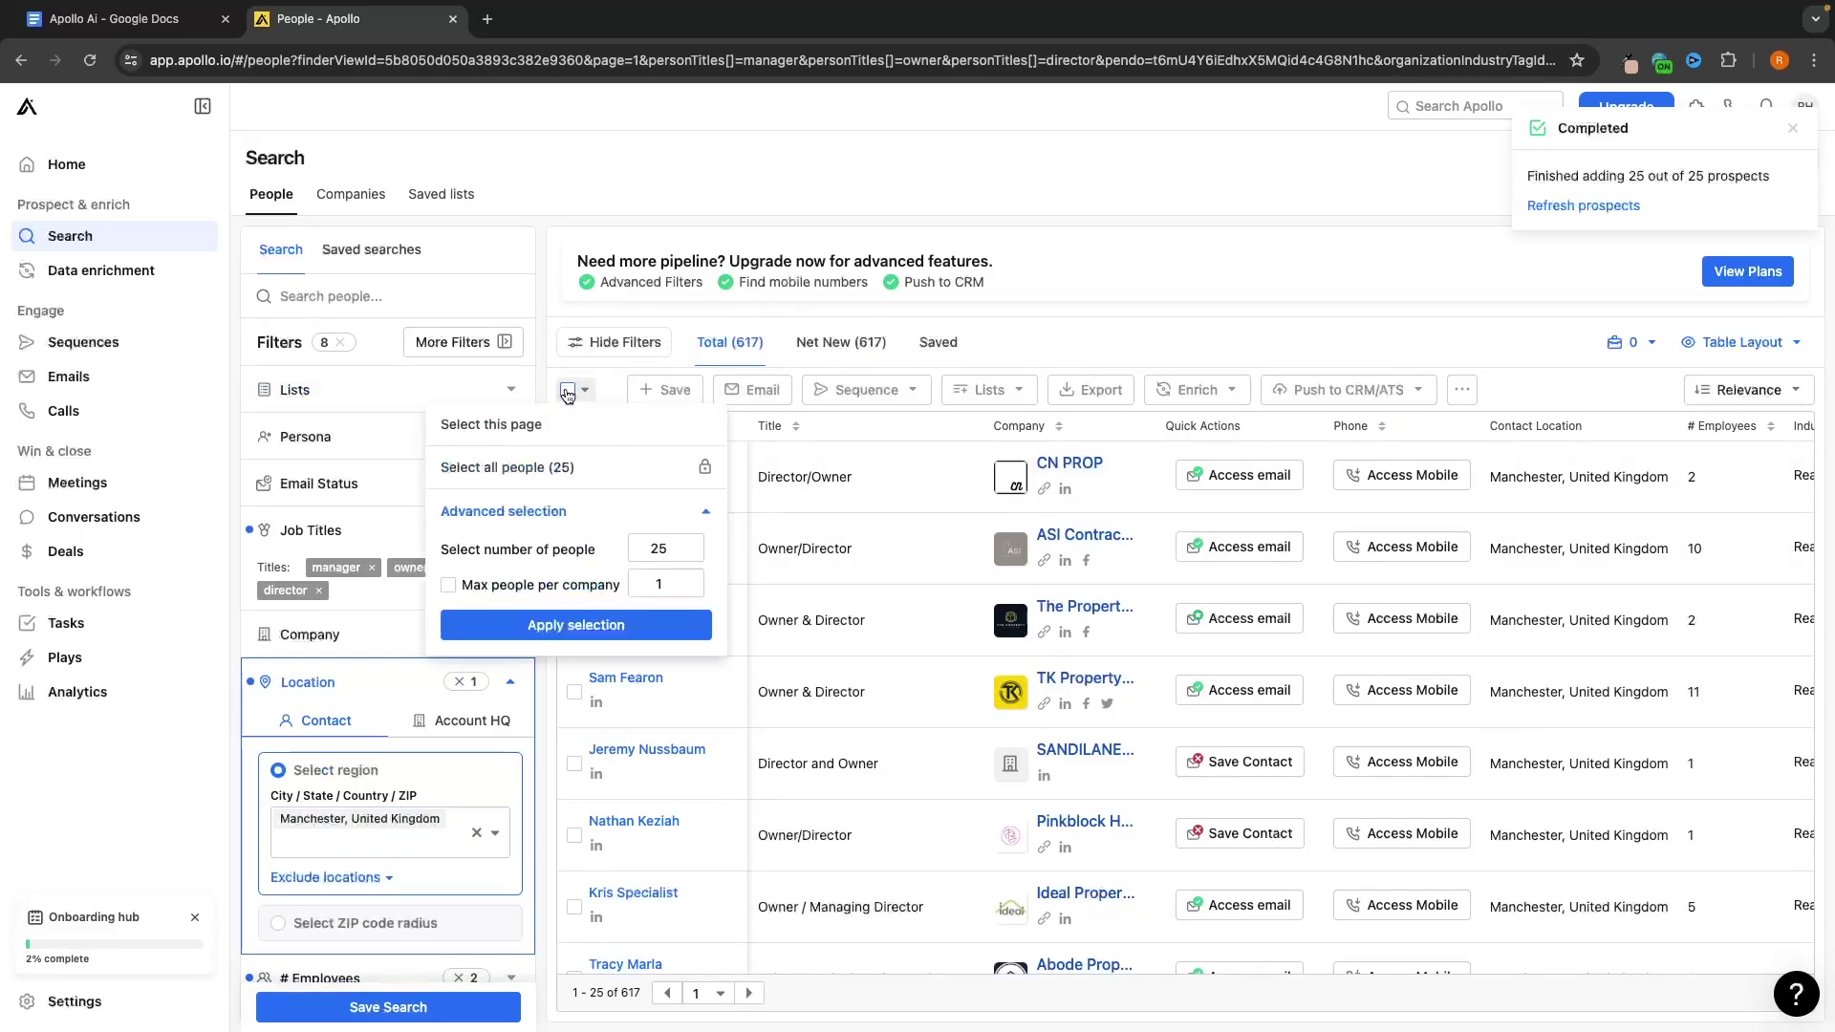
{"action": "left_click", "coordinate": [528, 426]}
{"action": "left_click", "coordinate": [753, 387]}
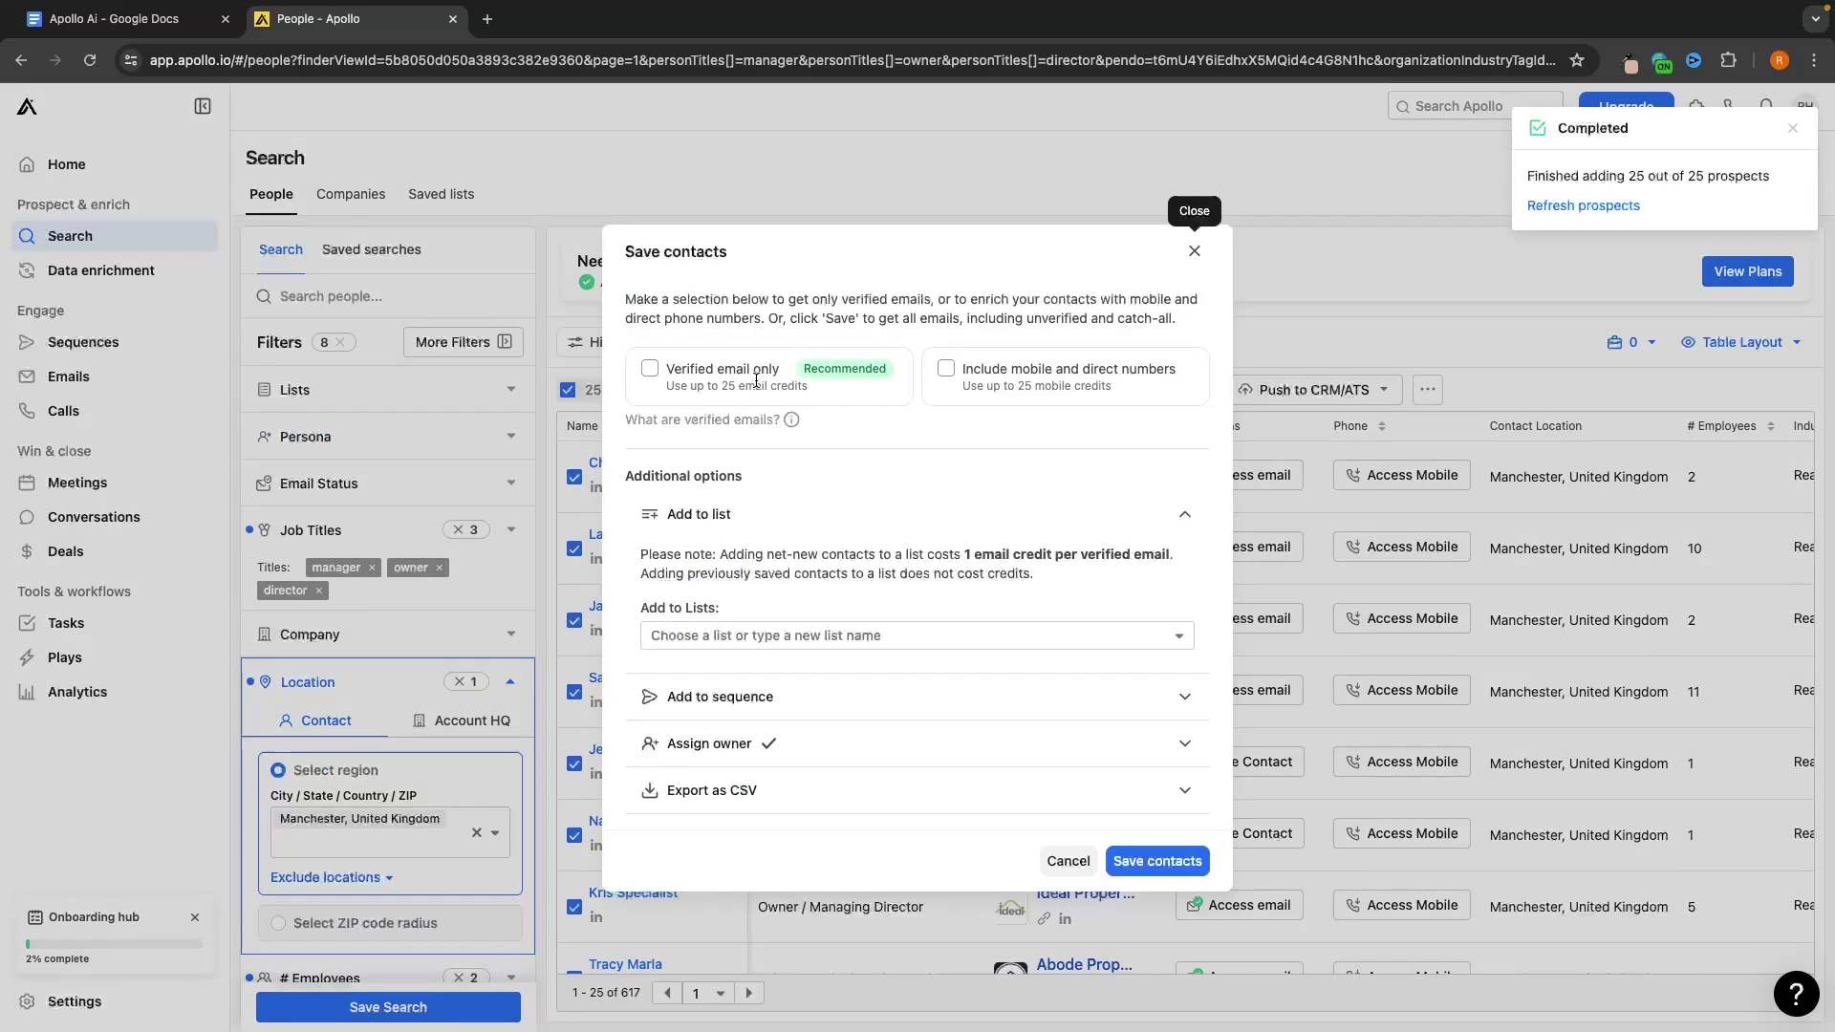
{"action": "left_click", "coordinate": [779, 634]}
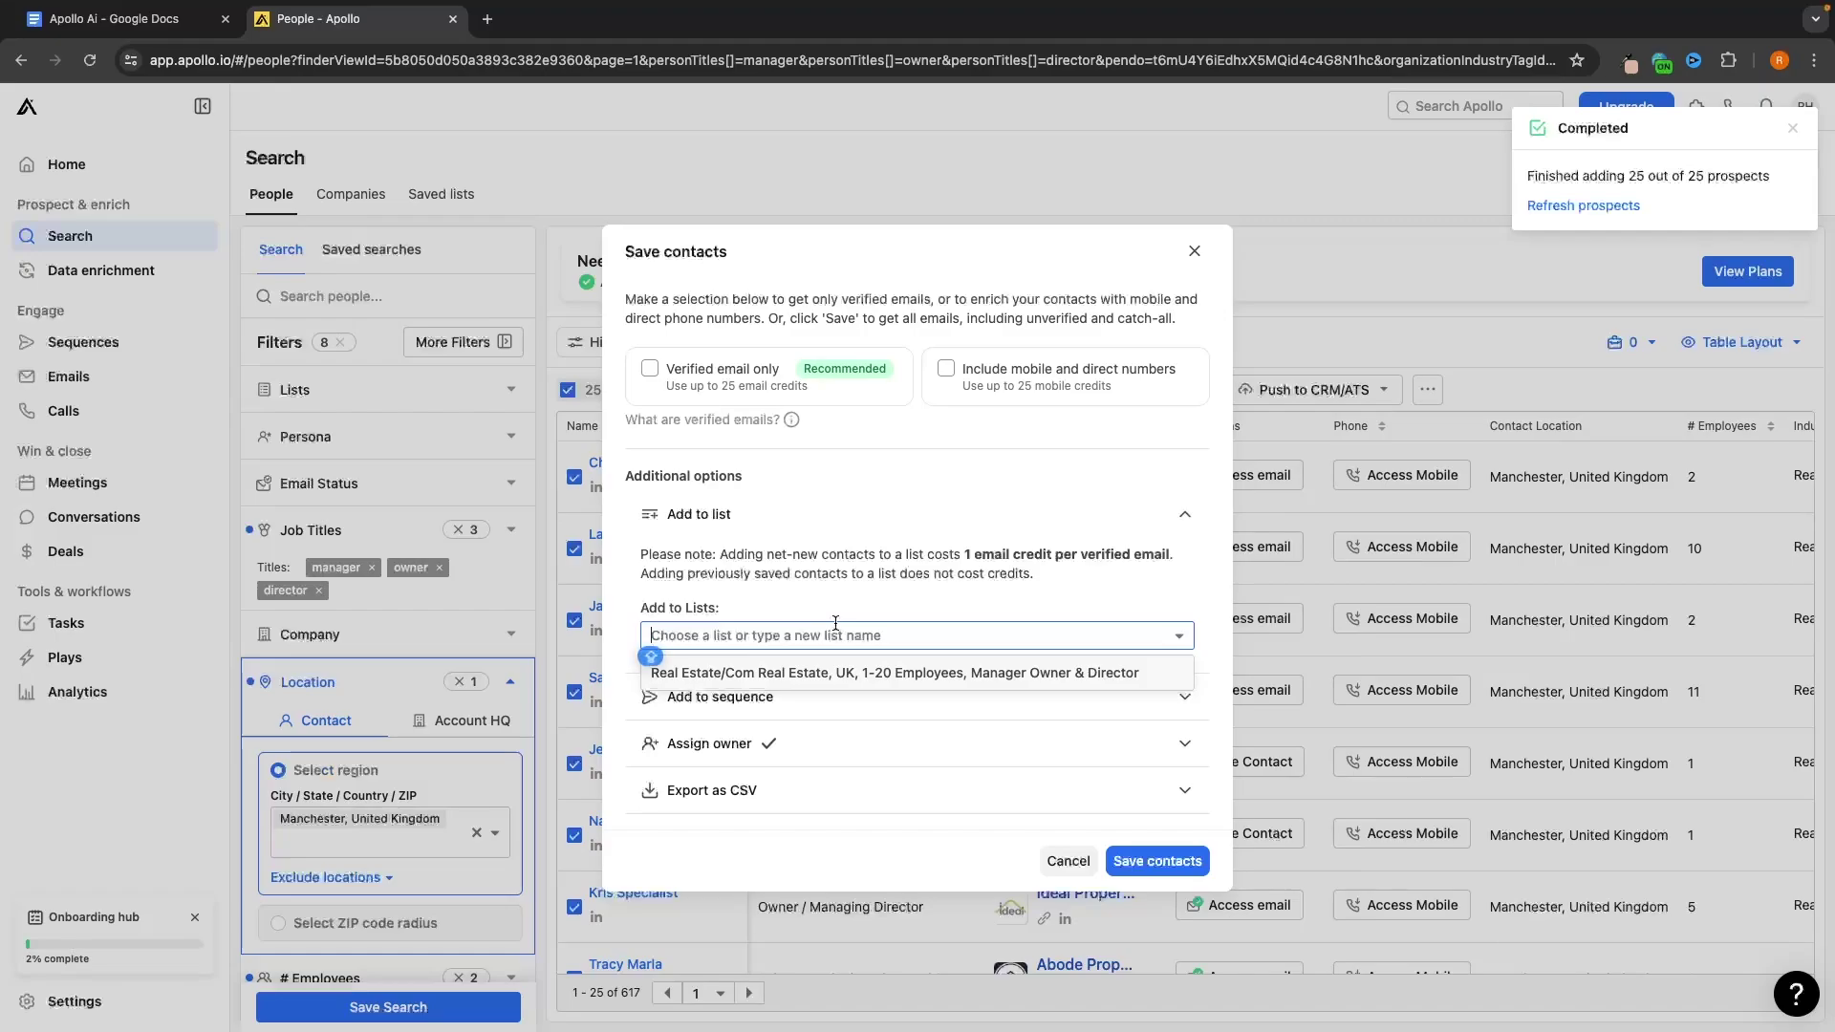
{"action": "type", "text": "Real Estate/Com Real Estate,"}
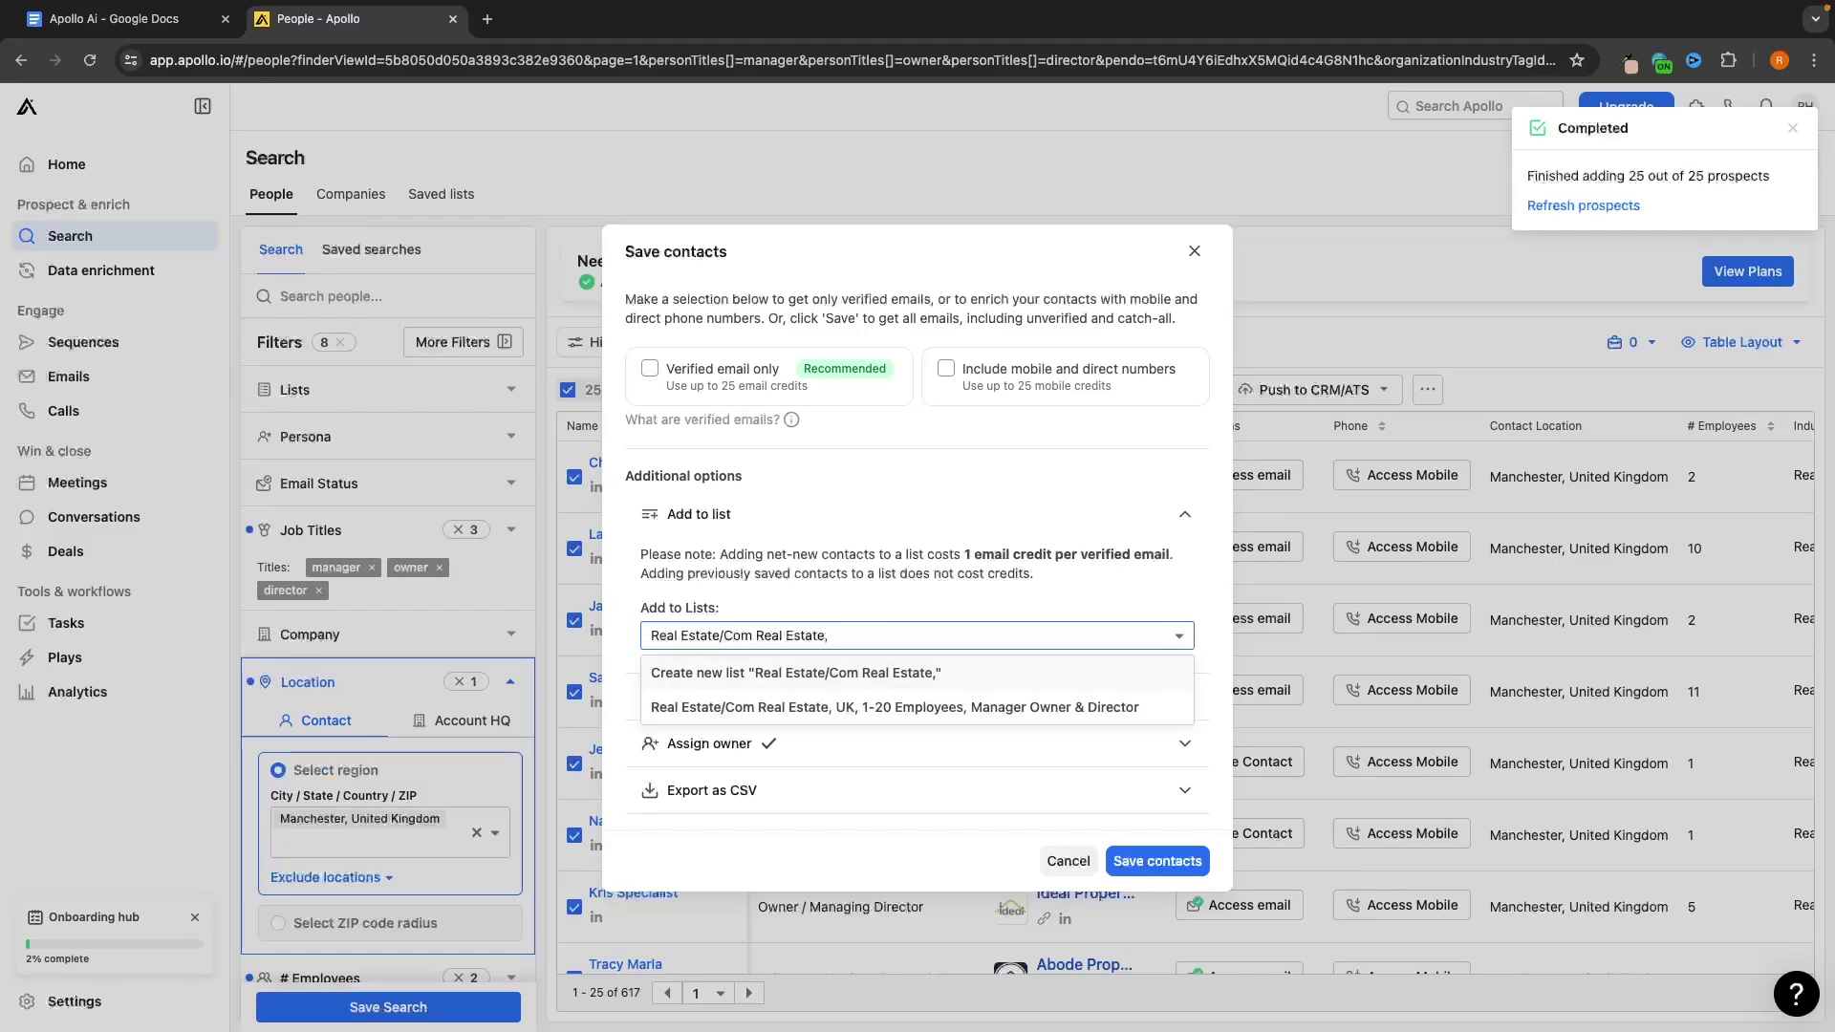
{"action": "type", "text": " Mar"}
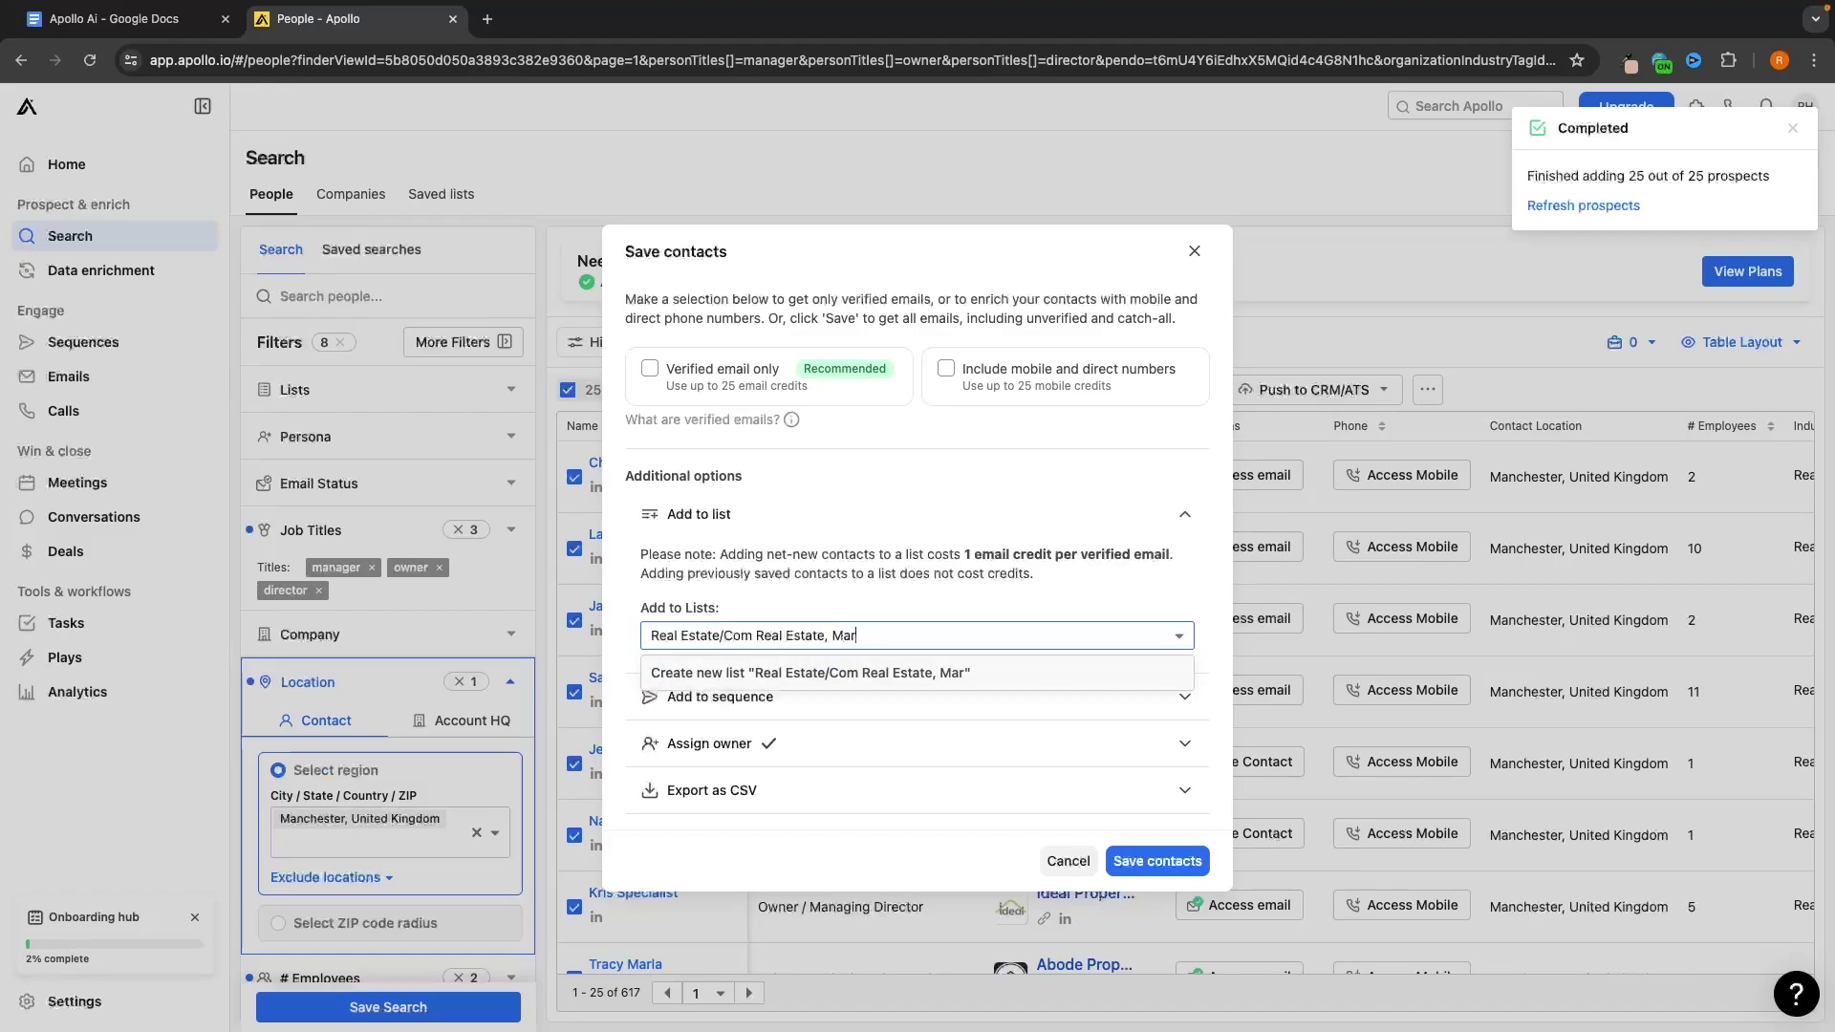
{"action": "key", "text": "BackSpace"}
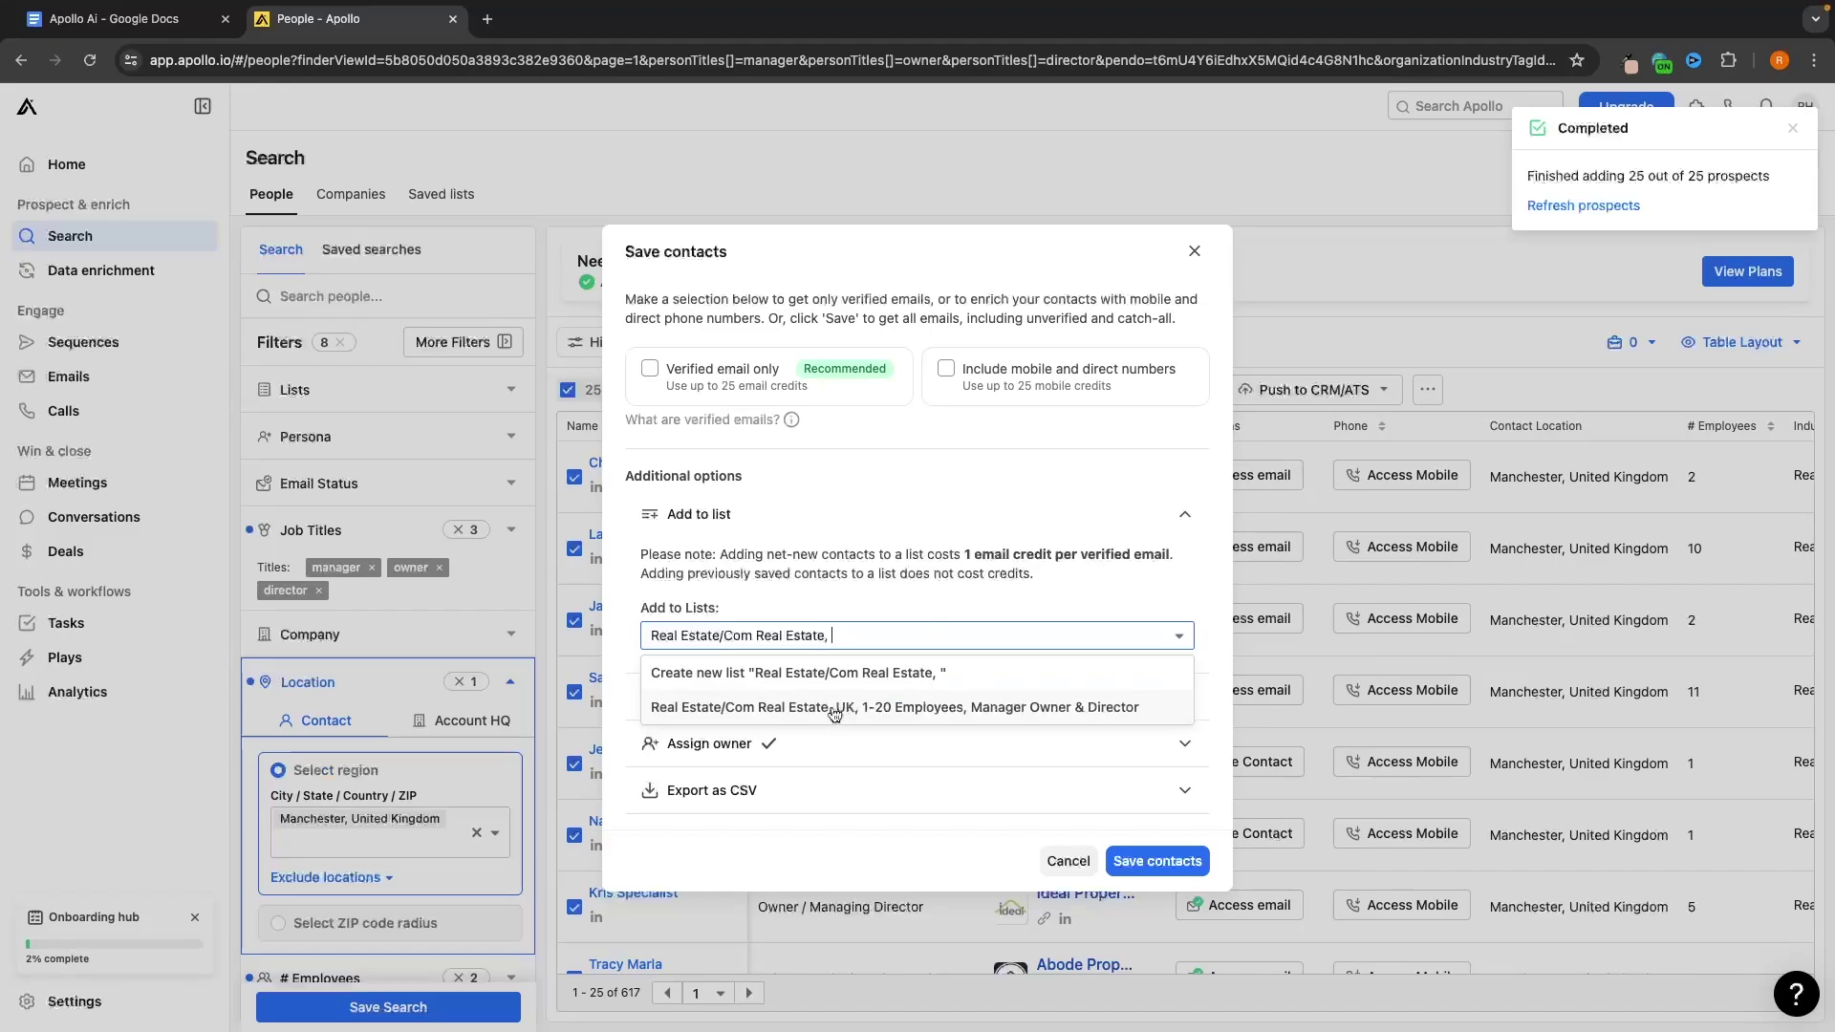
{"action": "type", "text": "Manchester, "}
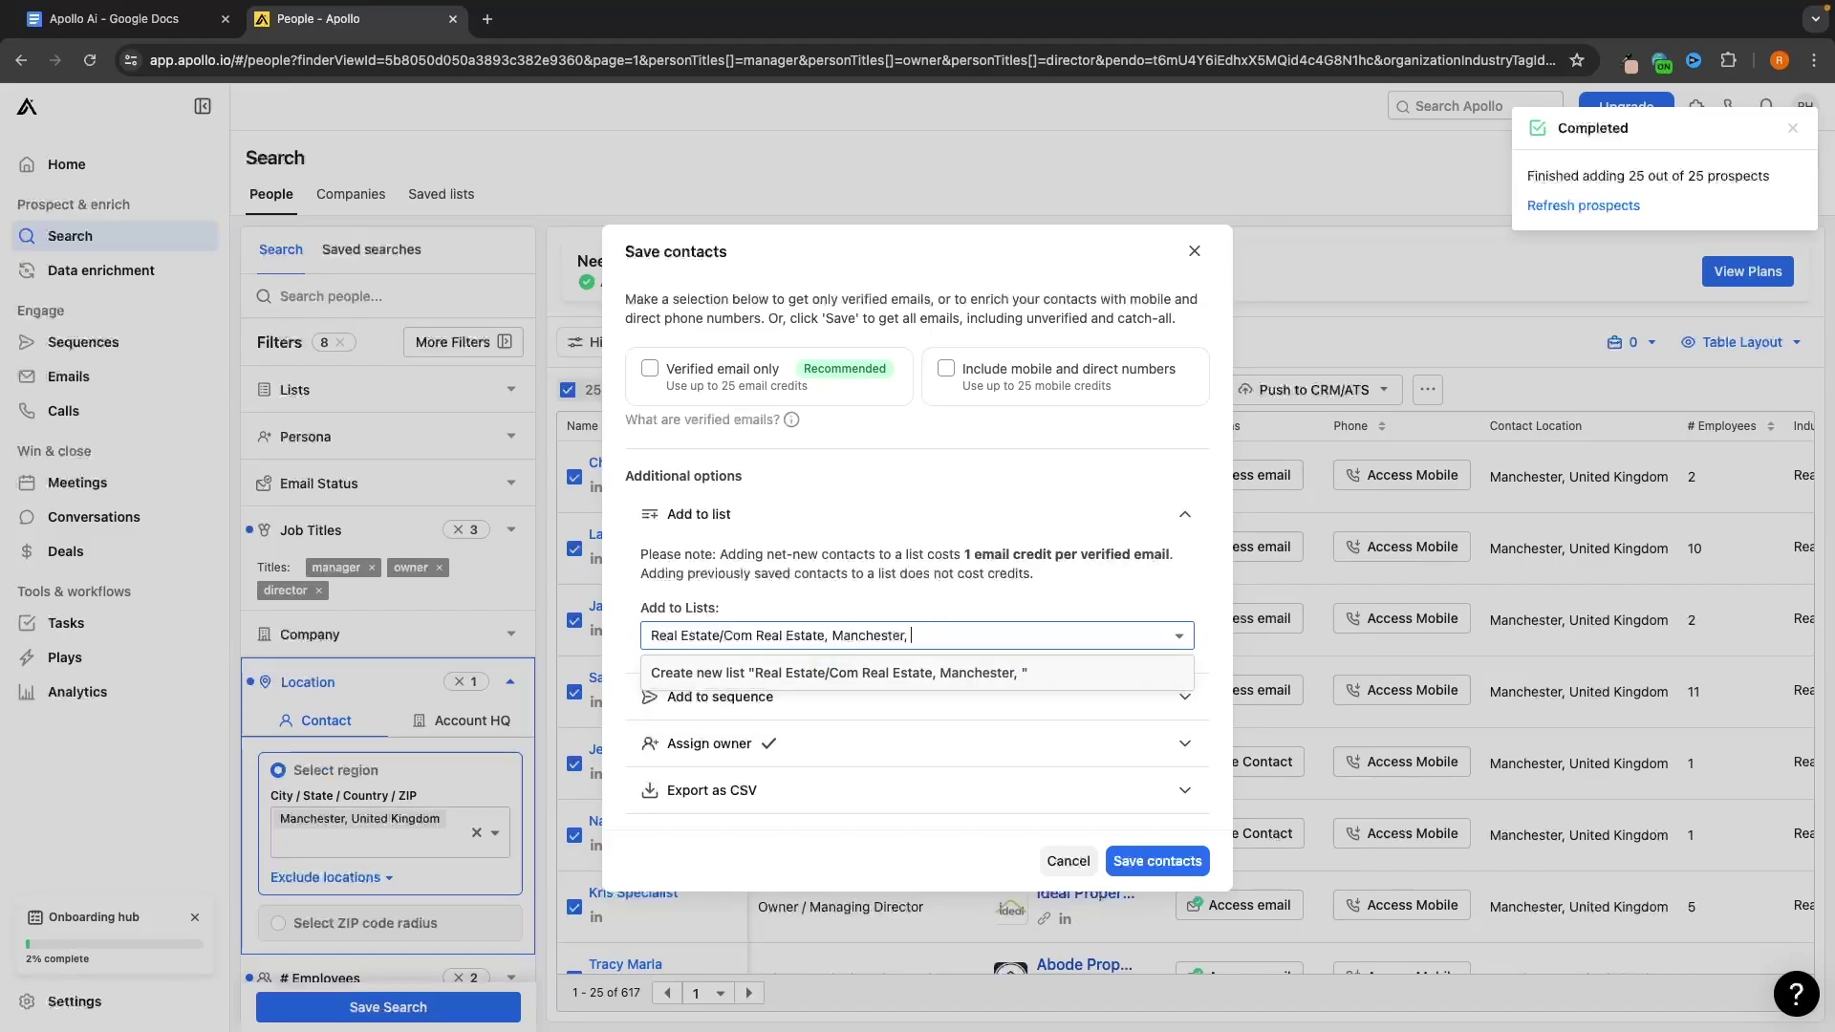
{"action": "type", "text": "1-20 Employees, Manager Owner & Director"}
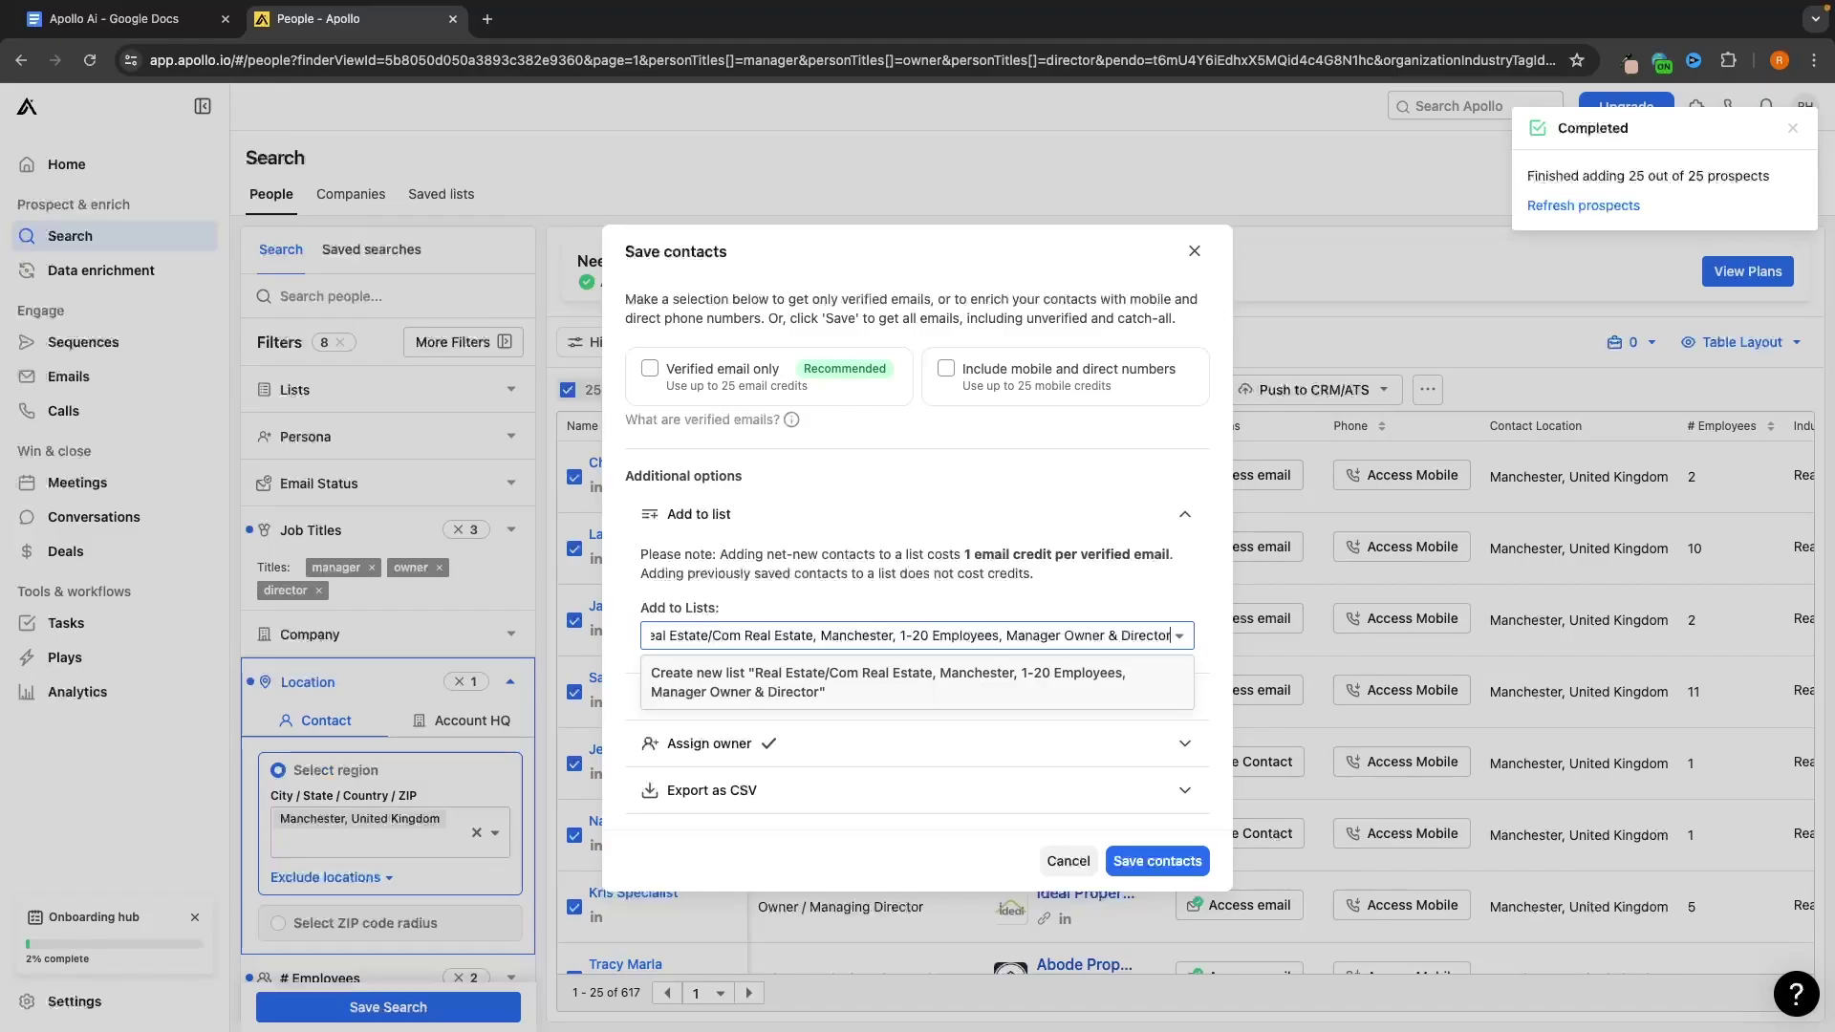
{"action": "left_click", "coordinate": [837, 678]}
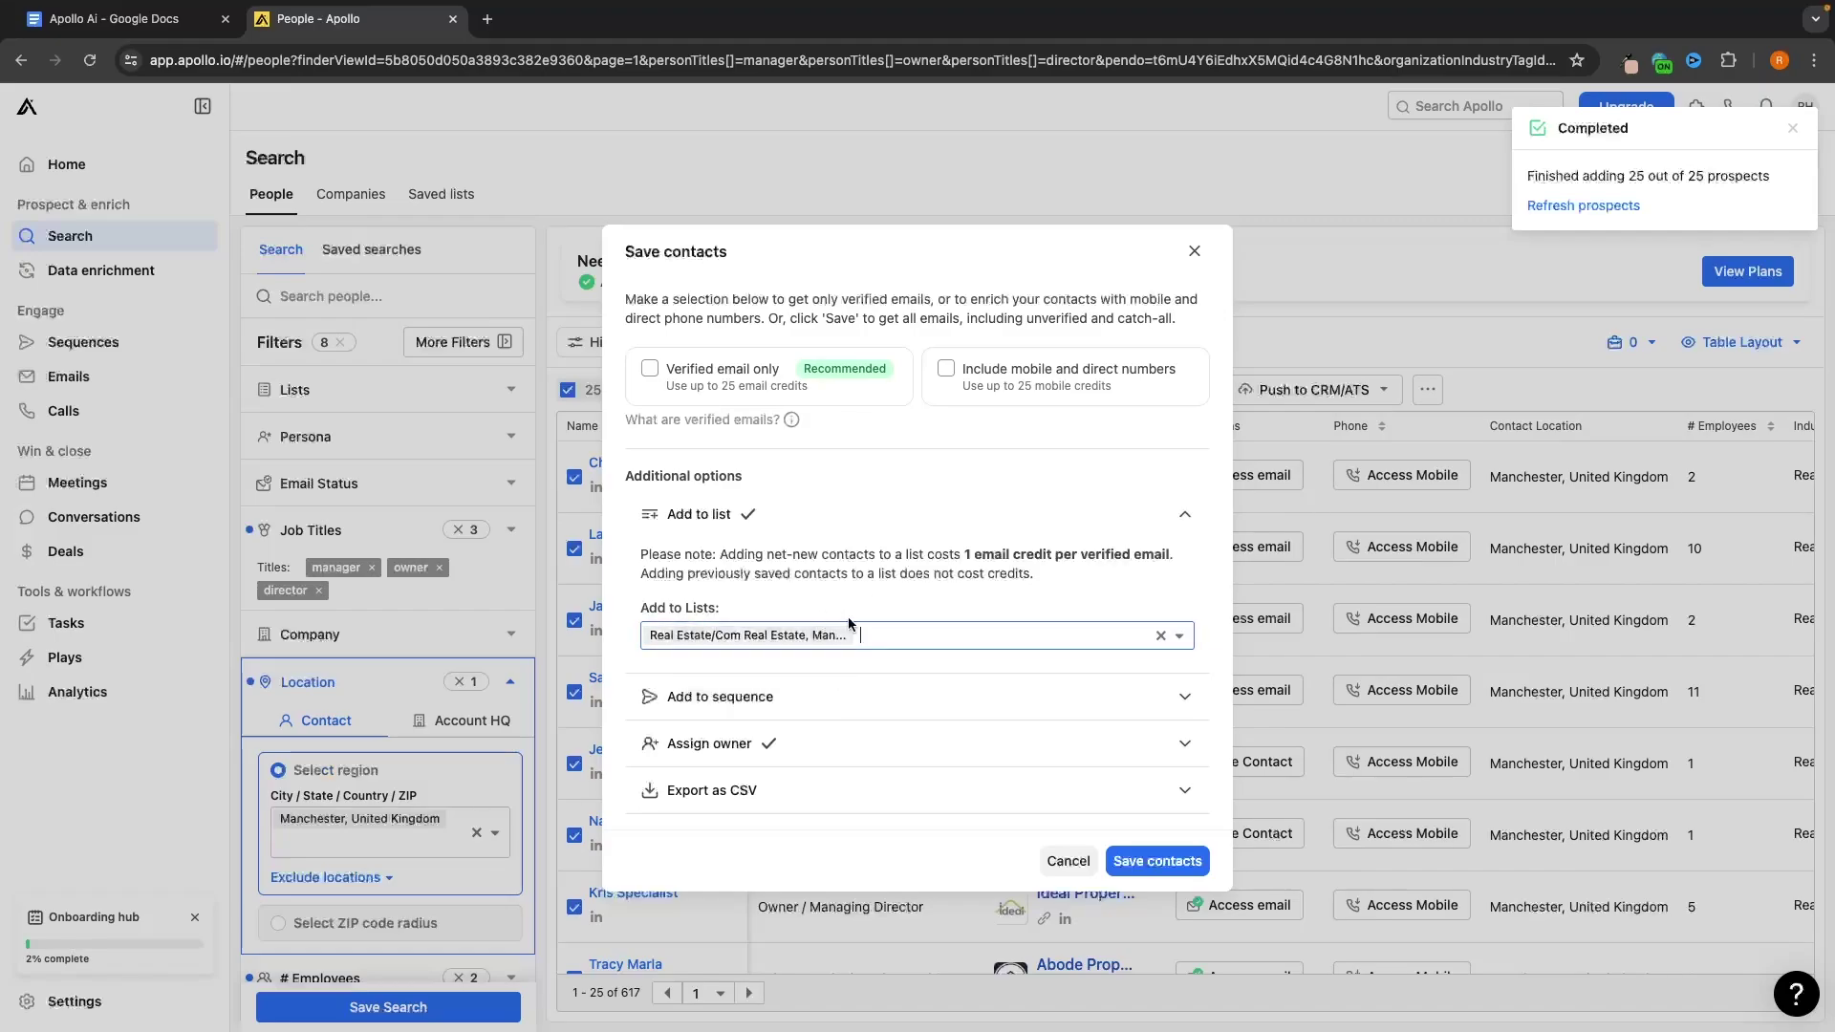
{"action": "left_click", "coordinate": [1153, 859]}
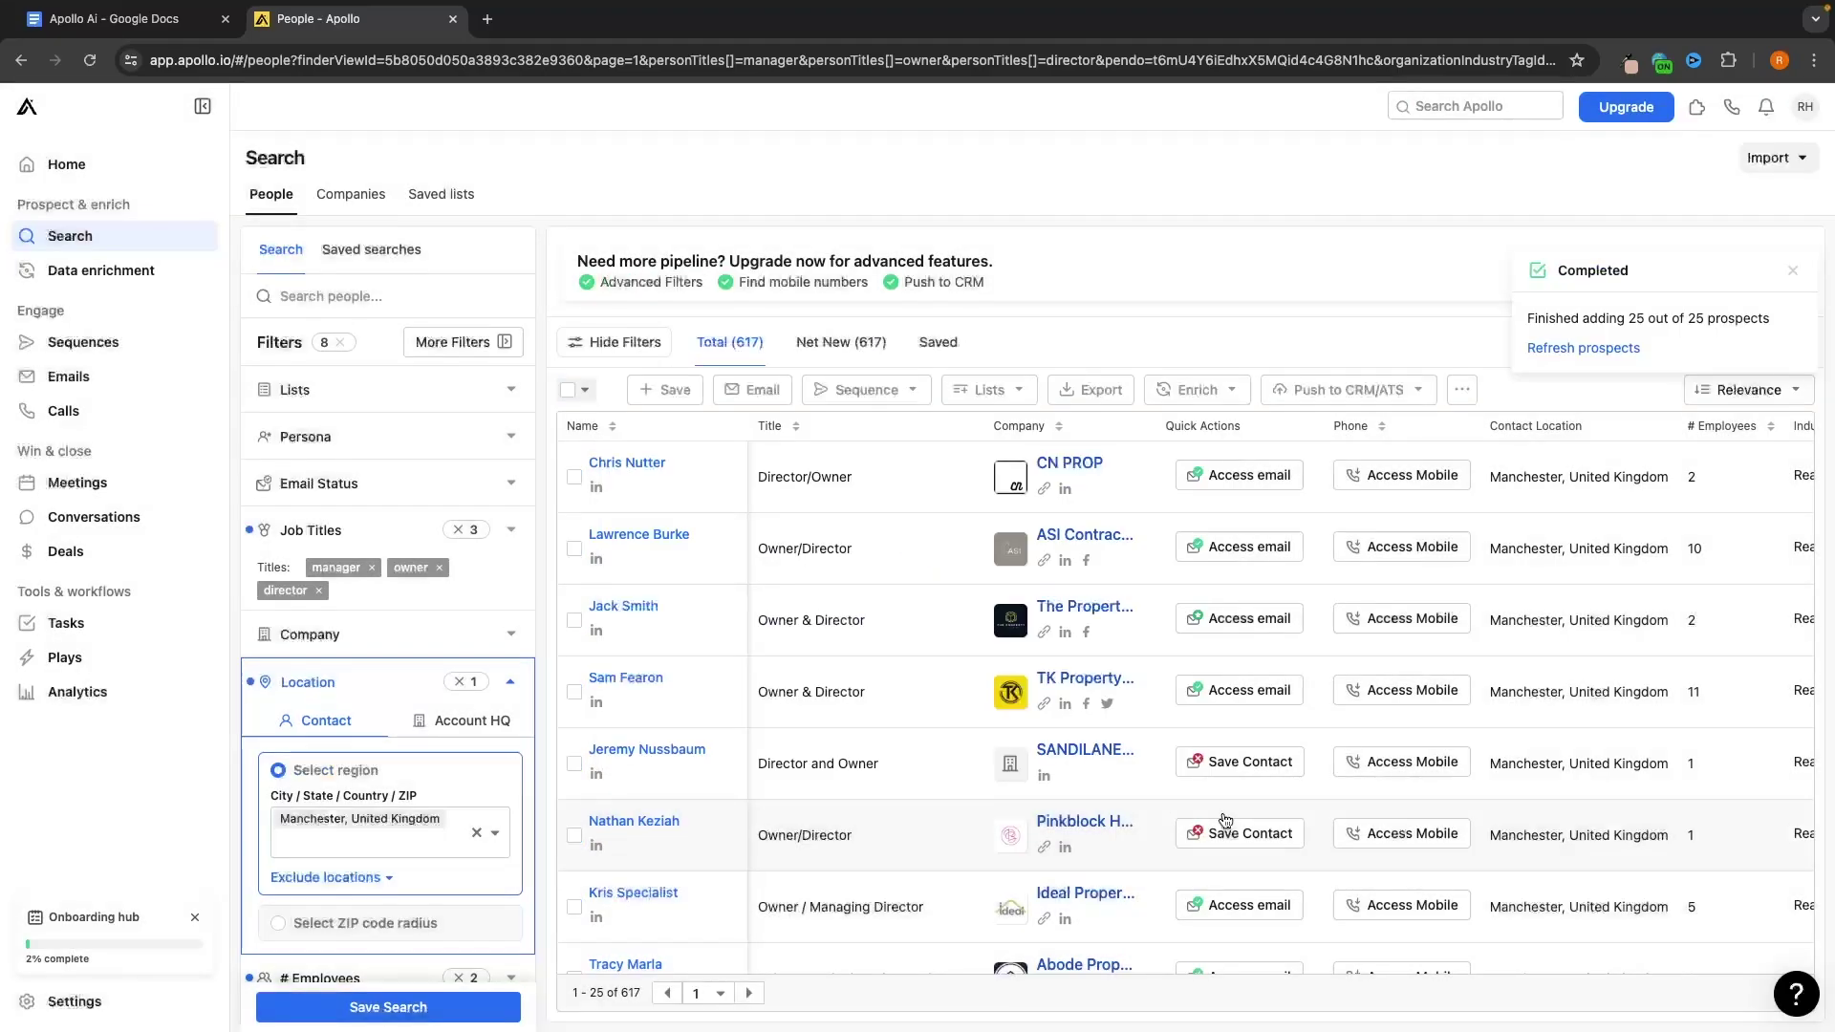
Review the saved people lists, dismiss notifications, and switch to People and back
{"action": "left_click", "coordinate": [455, 194]}
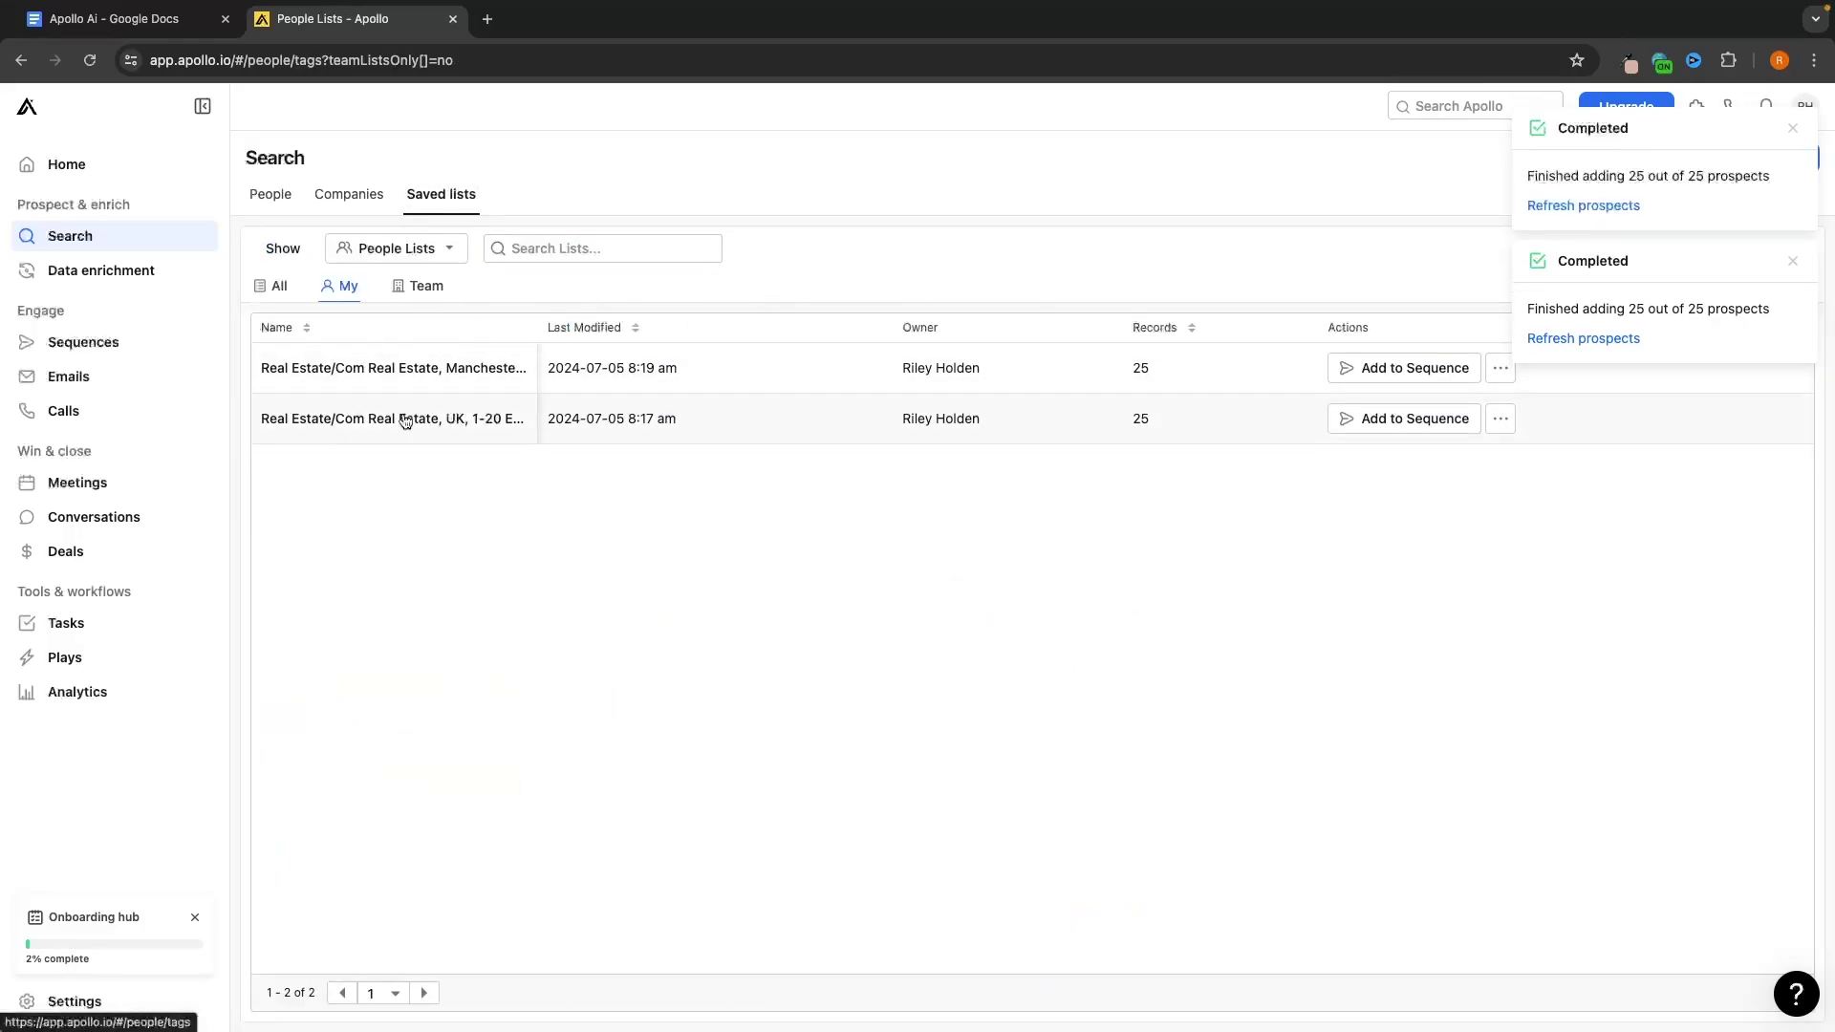
{"action": "left_click", "coordinate": [1792, 128]}
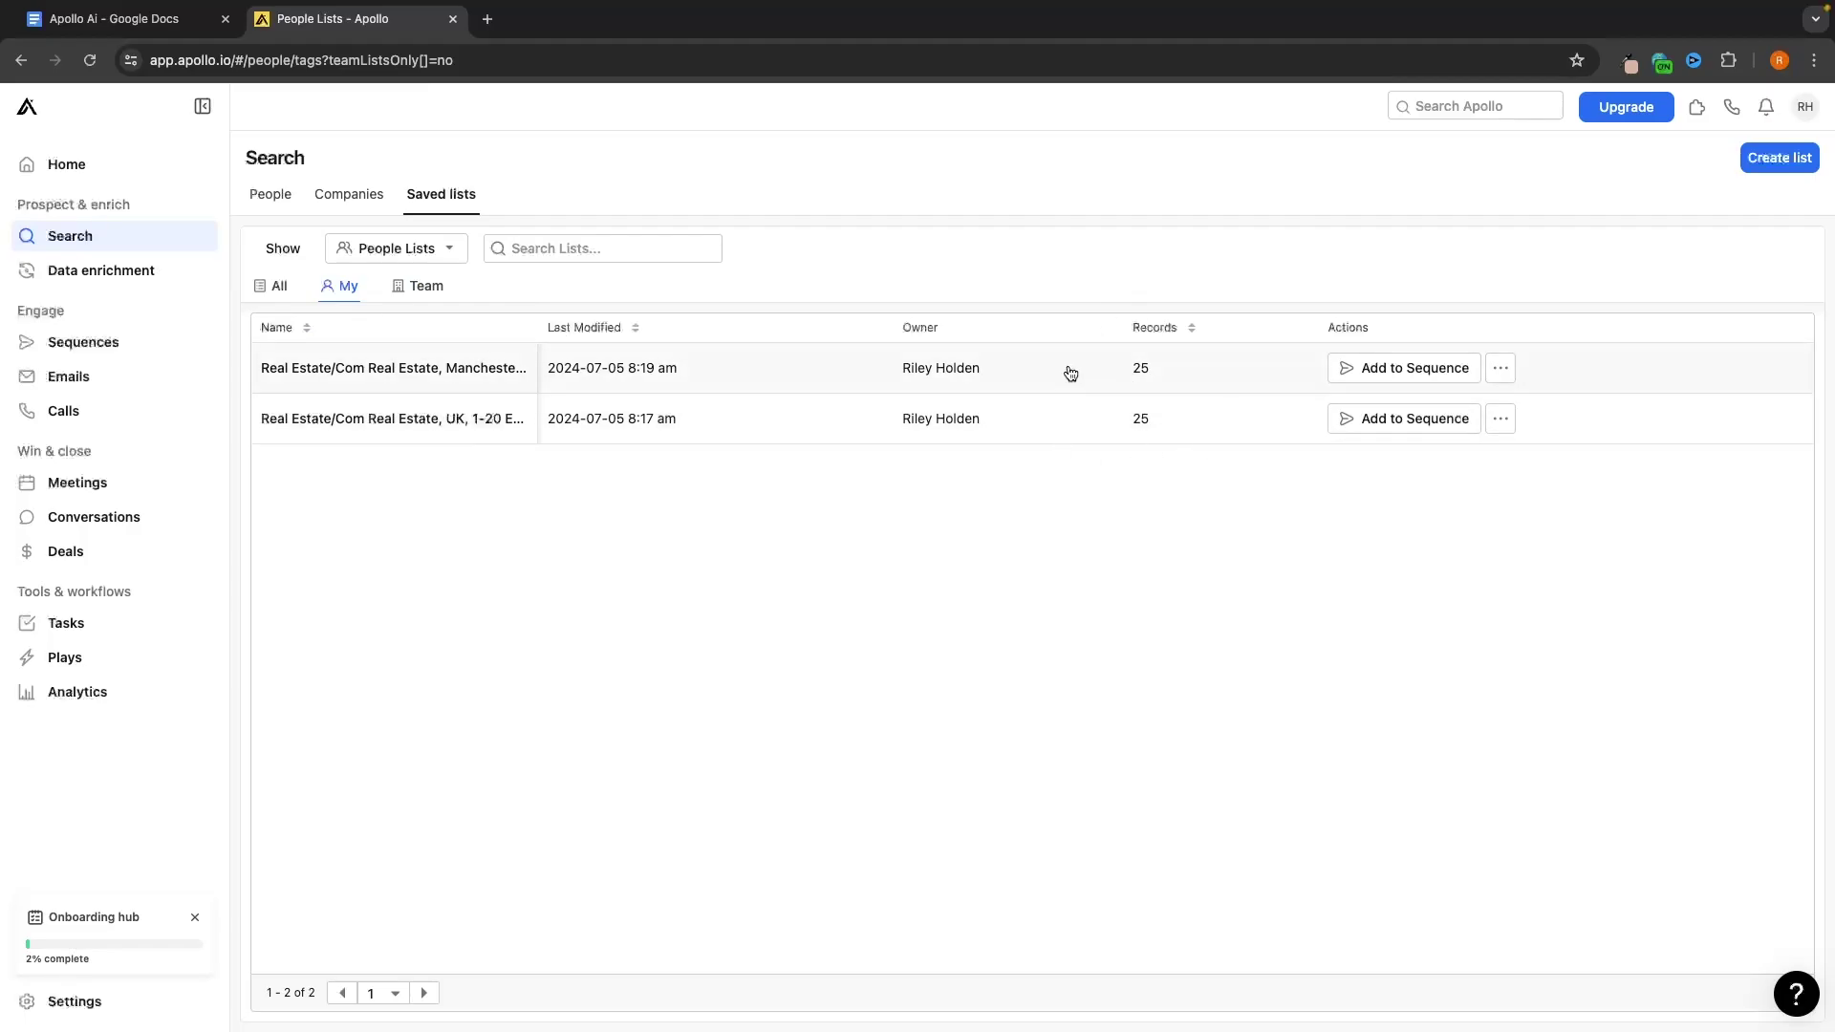
{"action": "left_click", "coordinate": [275, 194]}
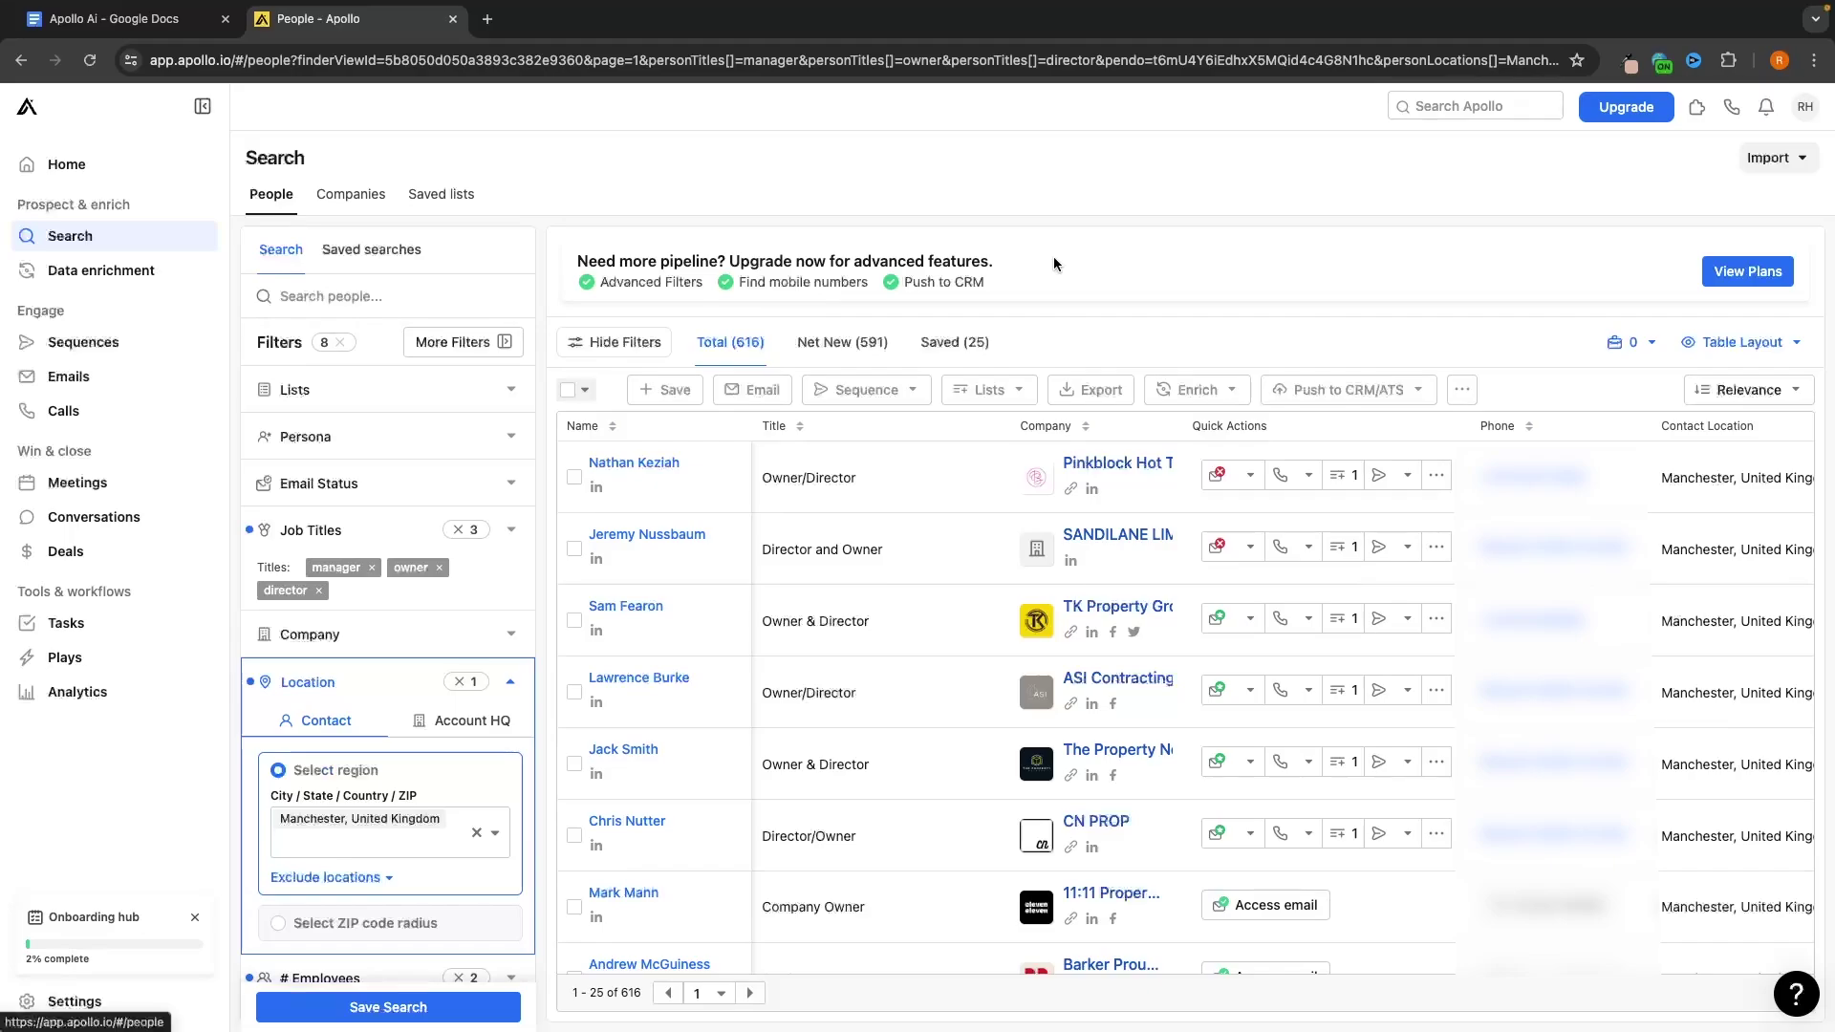
{"action": "left_click", "coordinate": [441, 195]}
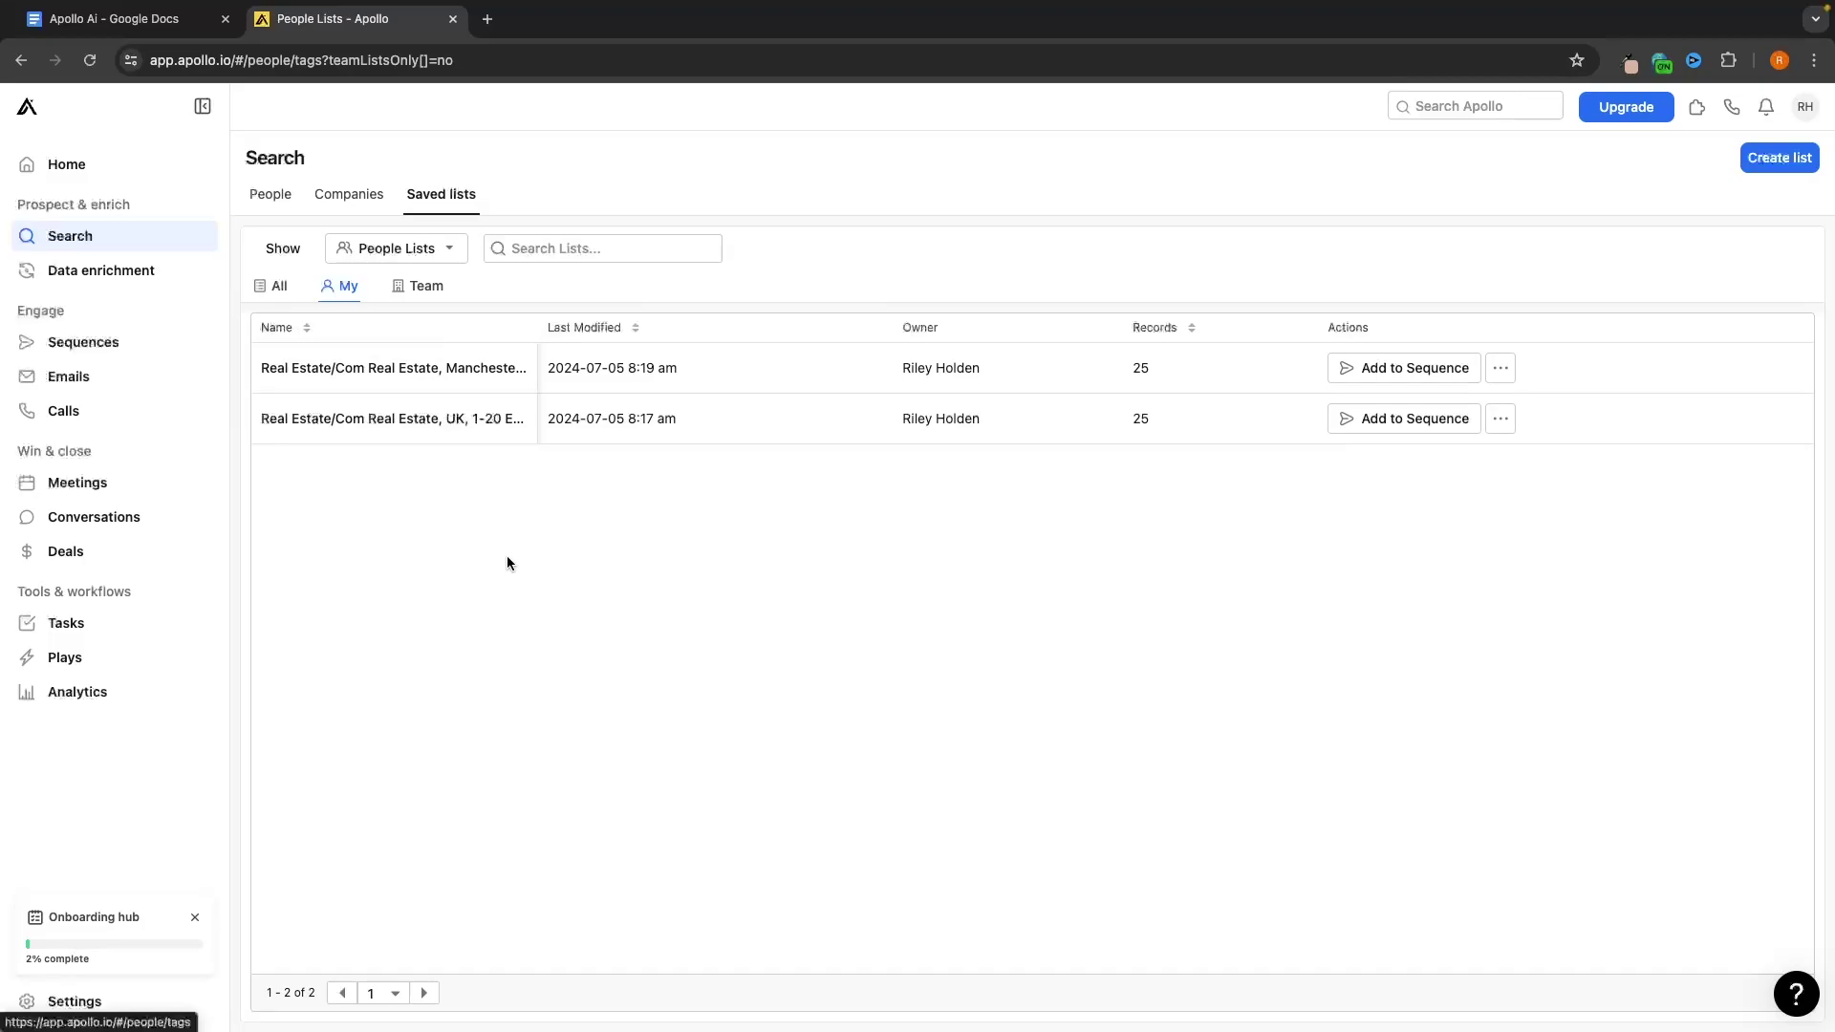
Open Sequences and skip the welcome video and recommended onboarding
{"action": "left_click", "coordinate": [80, 346]}
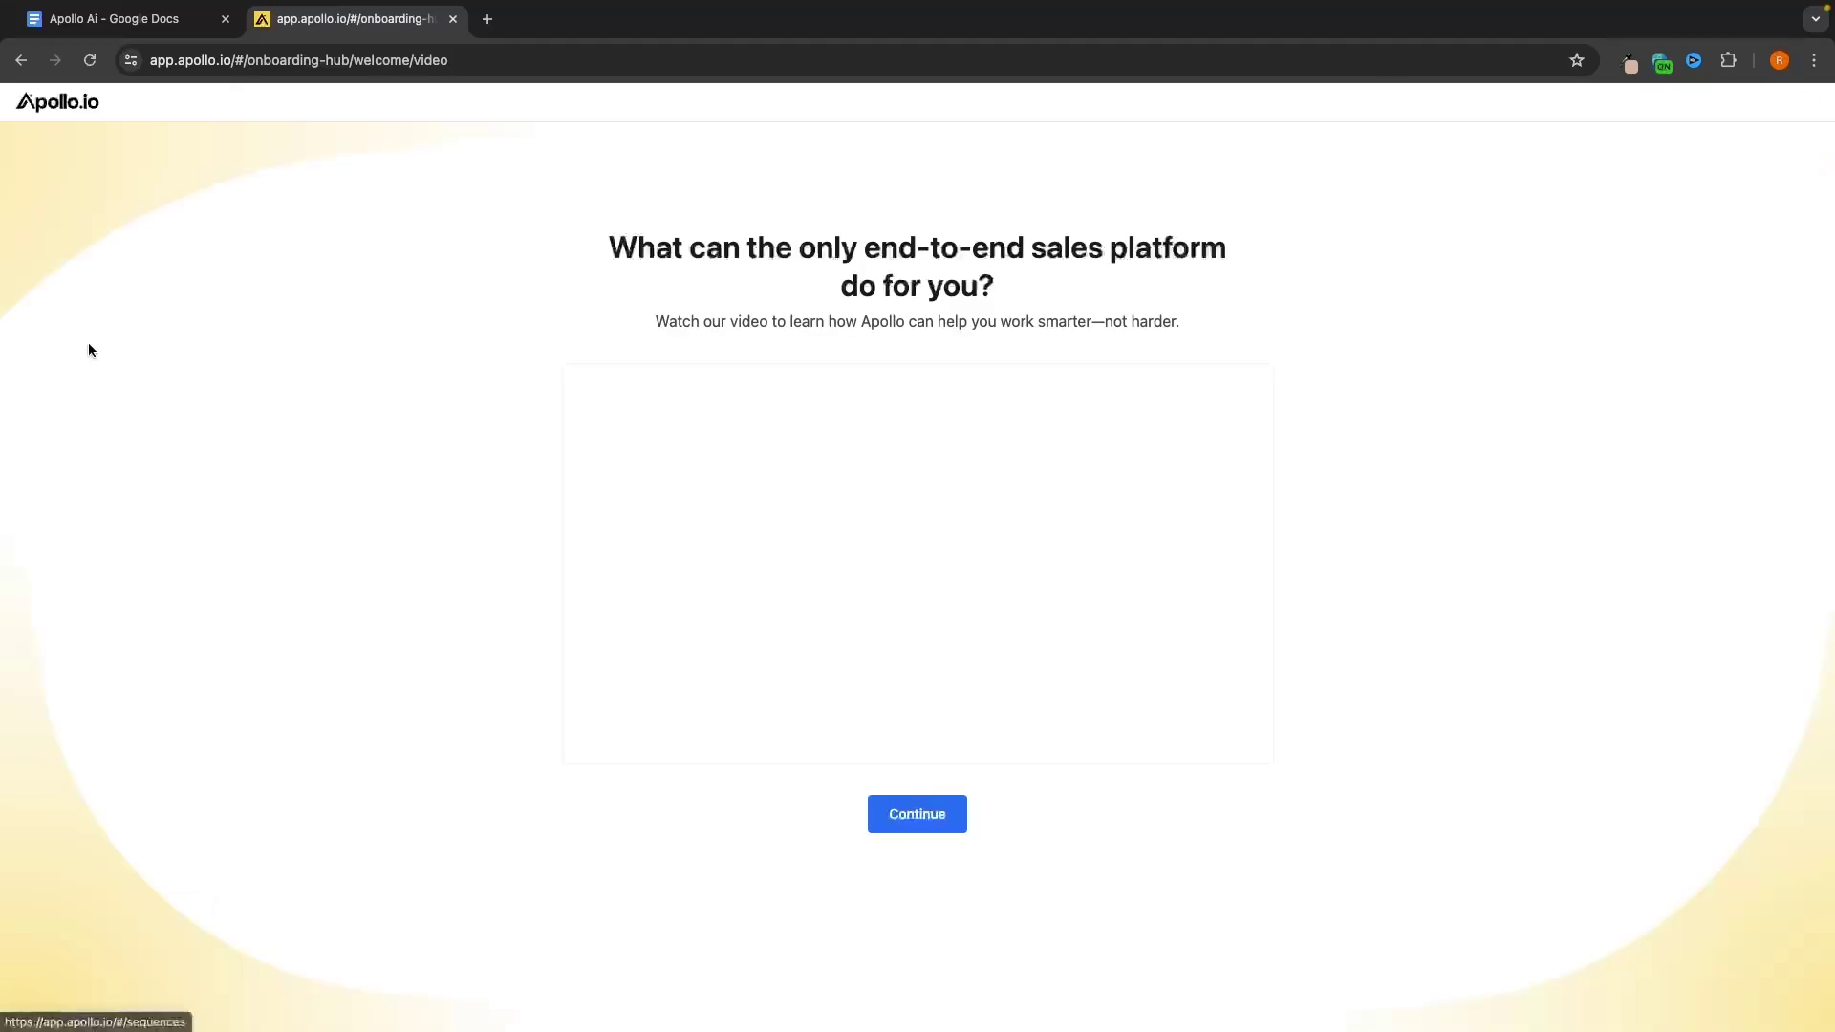
{"action": "left_click", "coordinate": [917, 807]}
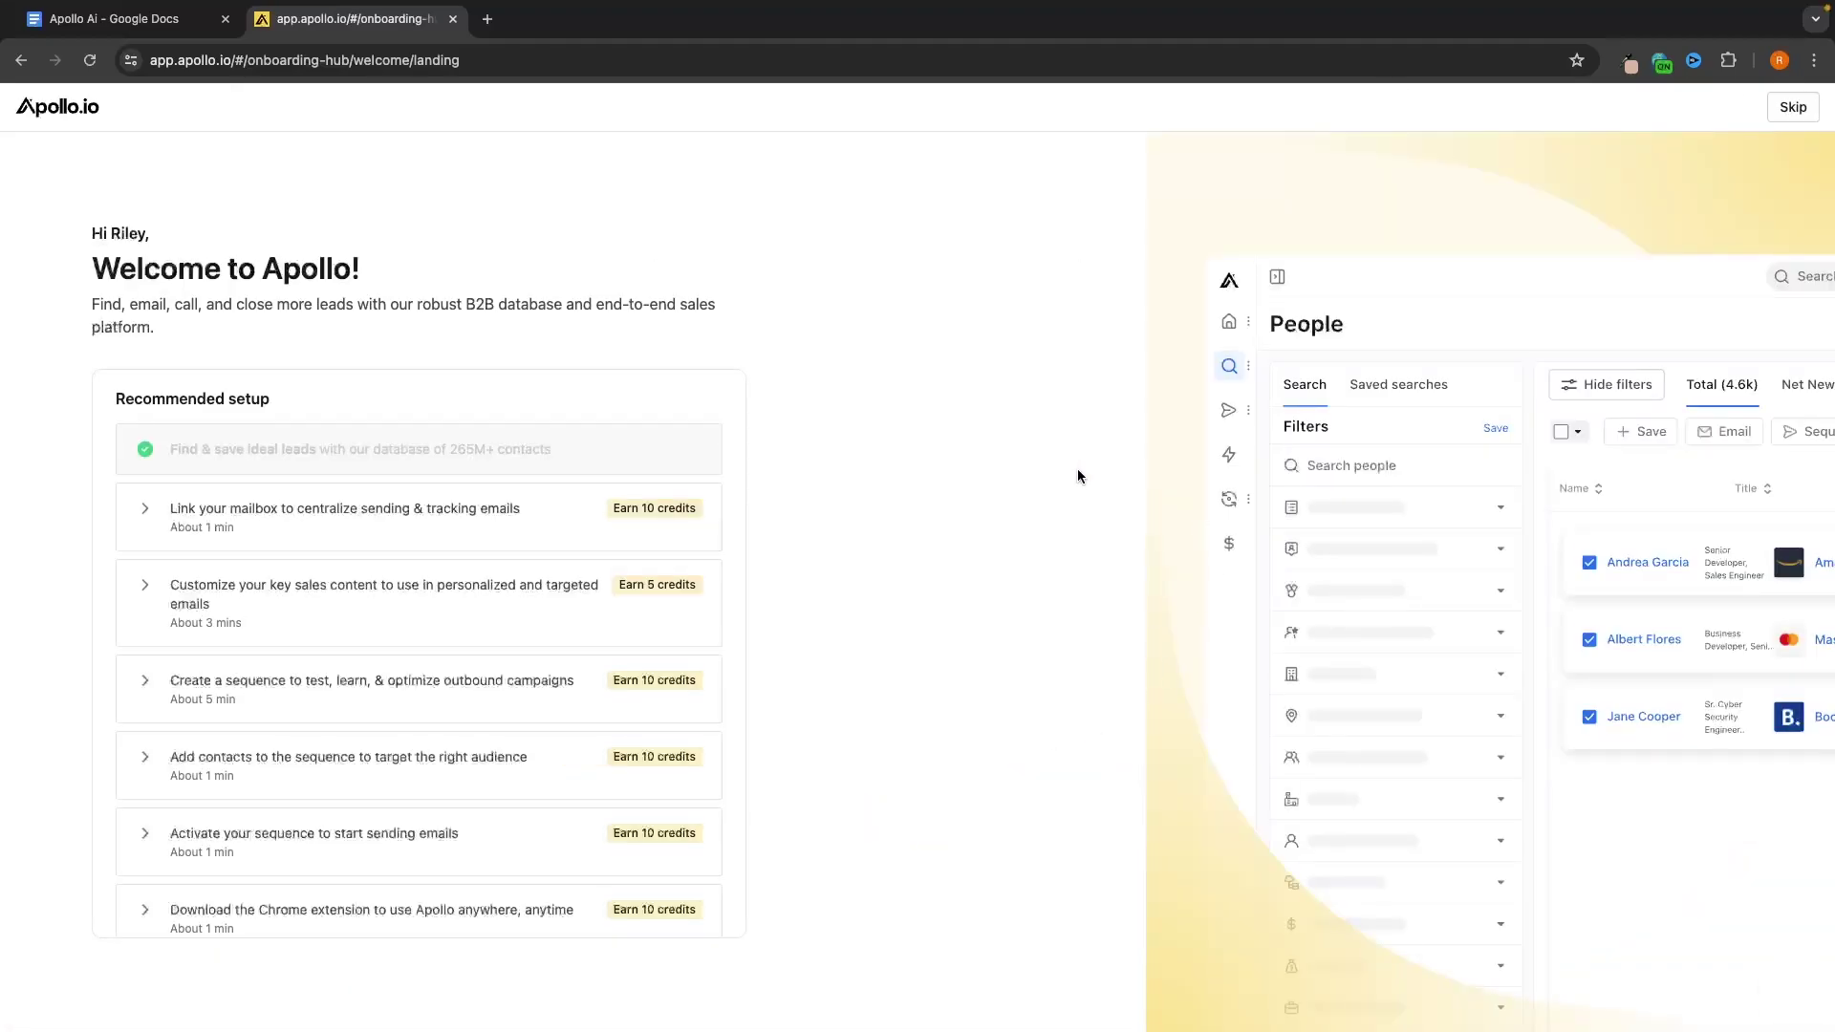
{"action": "left_click", "coordinate": [1793, 106]}
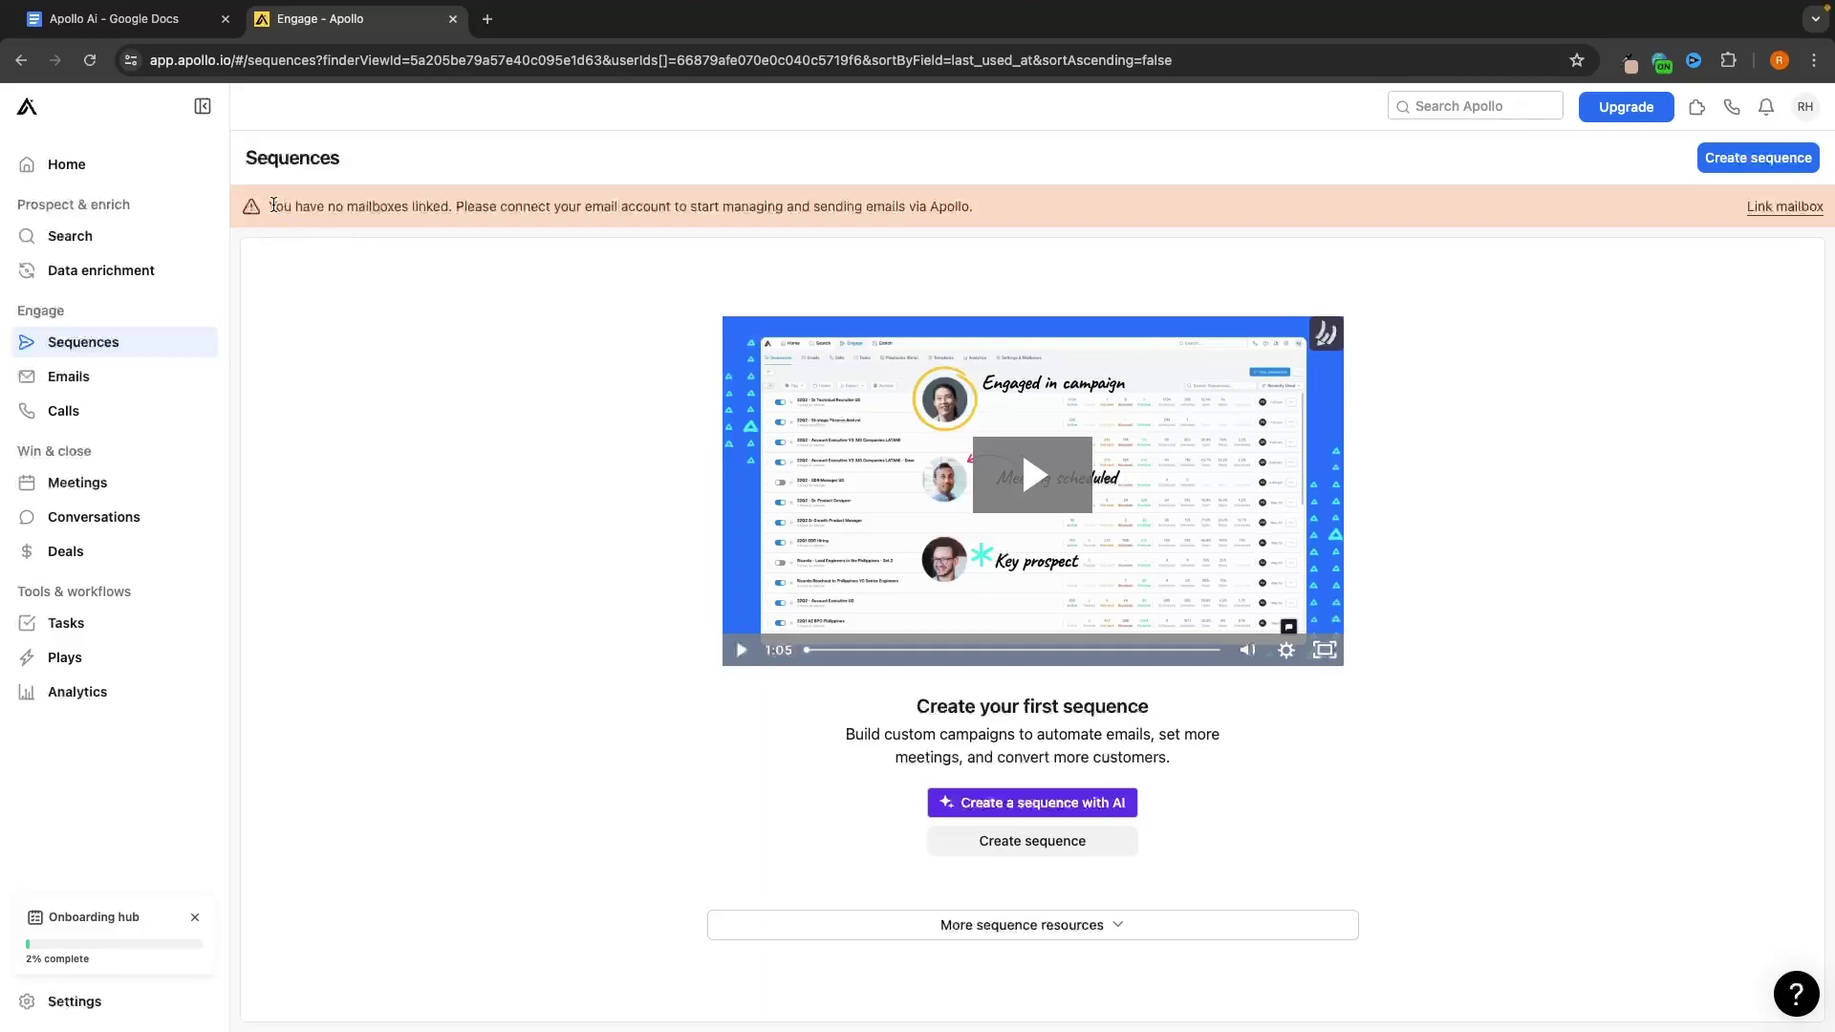
Read the unlinked-mailbox warning and start linking a mailbox
{"action": "left_click_drag", "start_coordinate": [273, 204], "coordinate": [1061, 233]}
{"action": "left_click", "coordinate": [1098, 254]}
{"action": "left_click_drag", "start_coordinate": [457, 200], "coordinate": [959, 221]}
{"action": "left_click", "coordinate": [1009, 226]}
{"action": "left_click", "coordinate": [1785, 208]}
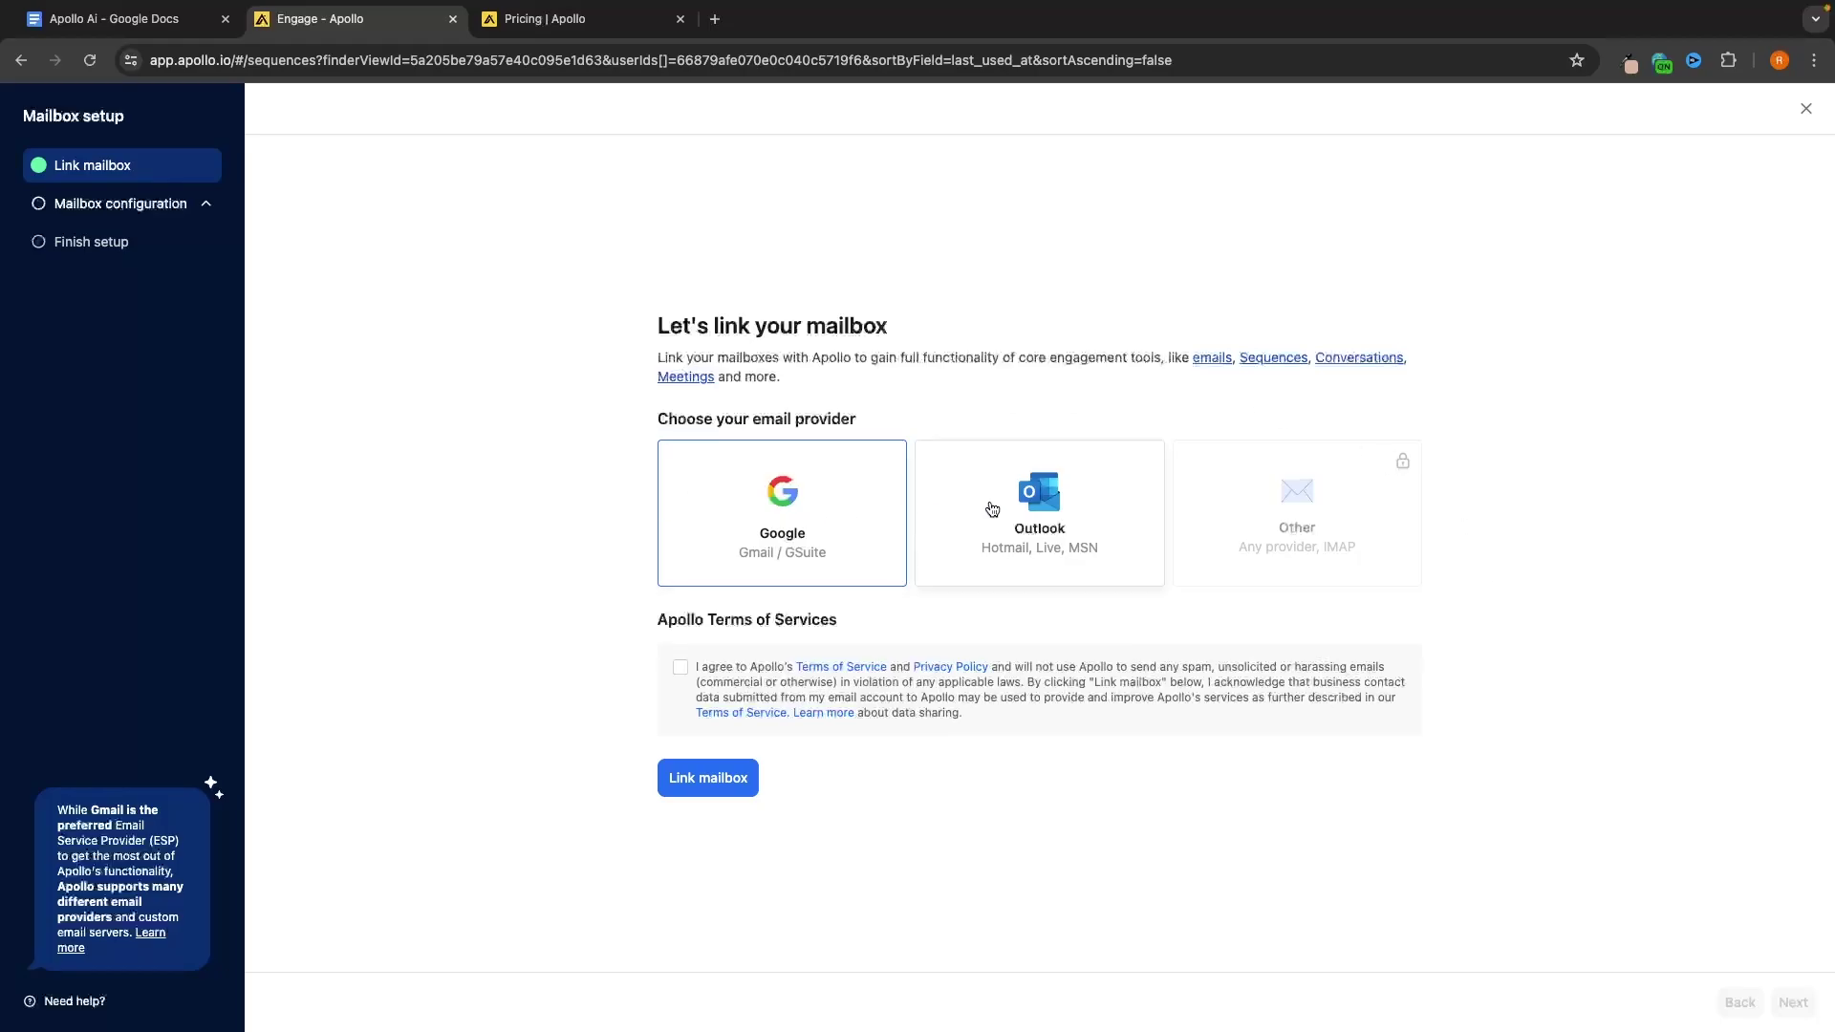
Compare Email Integration on Apollo pricing: Gmail & Microsoft on Free, All Email Providers on Basic
{"action": "left_click", "coordinate": [621, 23]}
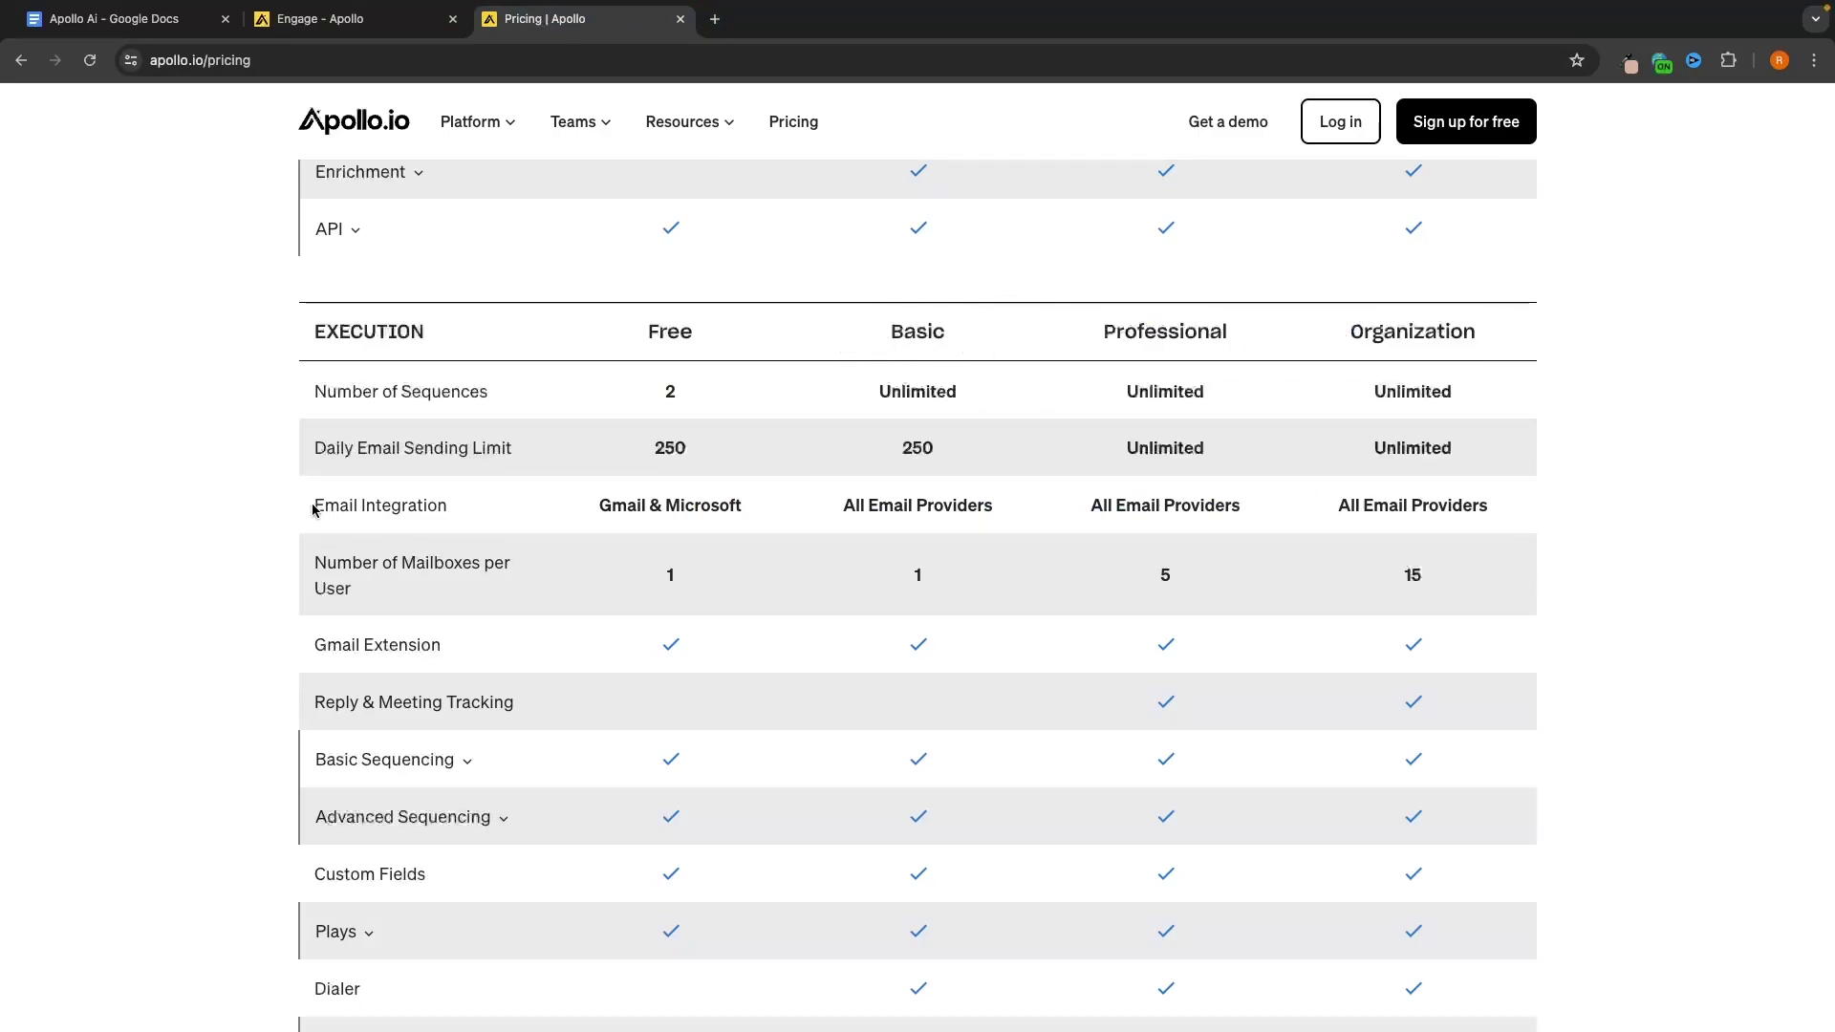
{"action": "left_click_drag", "start_coordinate": [313, 508], "coordinate": [480, 512]}
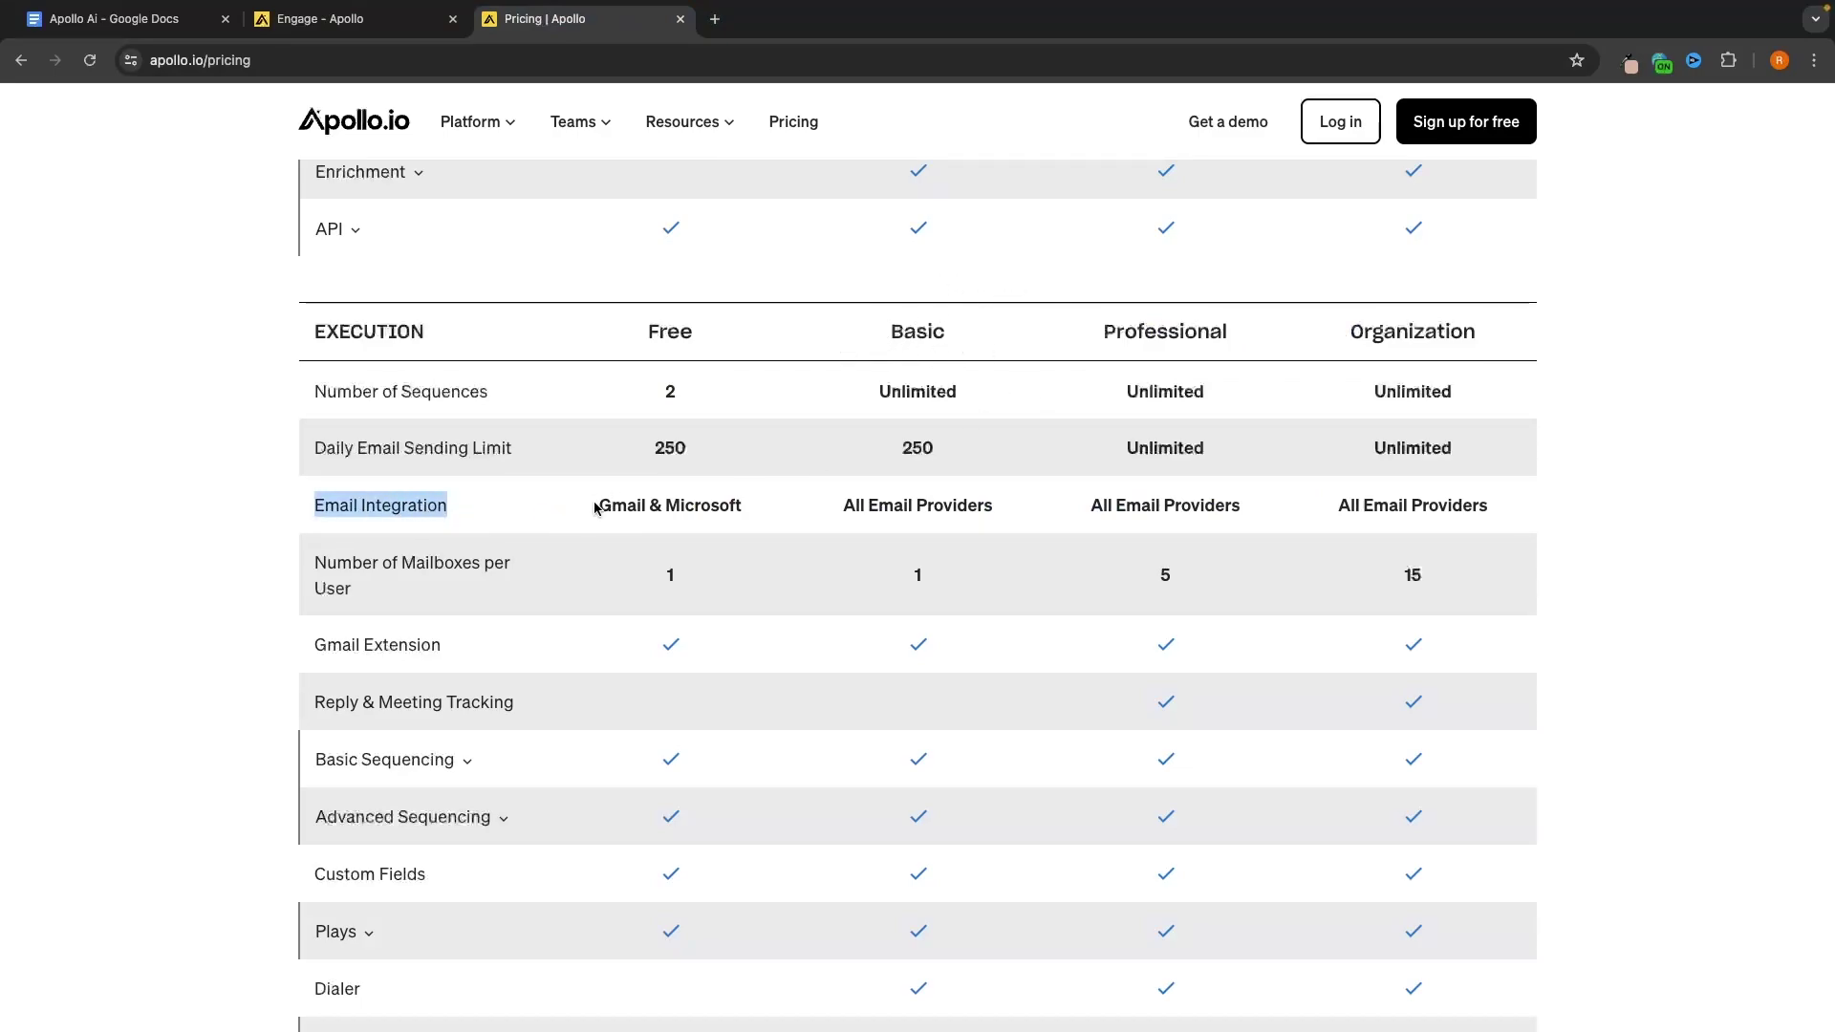
{"action": "left_click_drag", "start_coordinate": [595, 509], "coordinate": [753, 514]}
{"action": "left_click", "coordinate": [670, 337]}
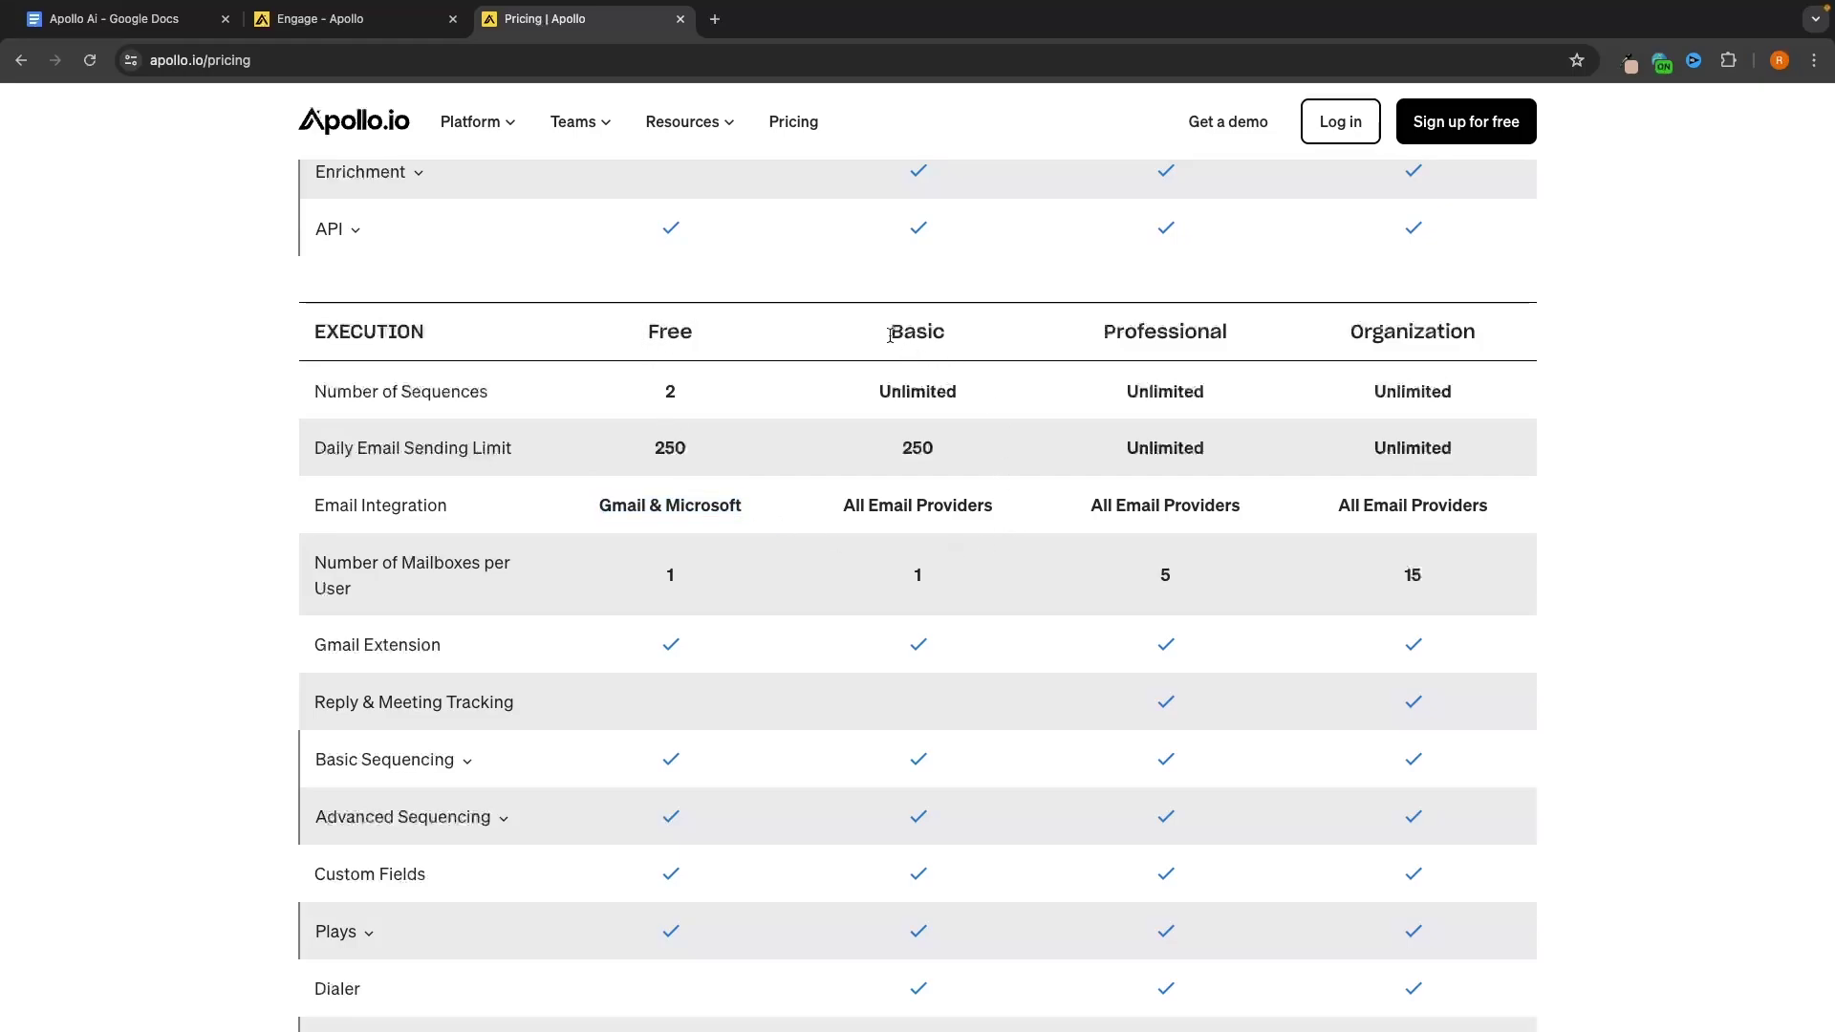
{"action": "left_click_drag", "start_coordinate": [884, 332], "coordinate": [1018, 341]}
{"action": "left_click_drag", "start_coordinate": [837, 506], "coordinate": [1005, 508]}
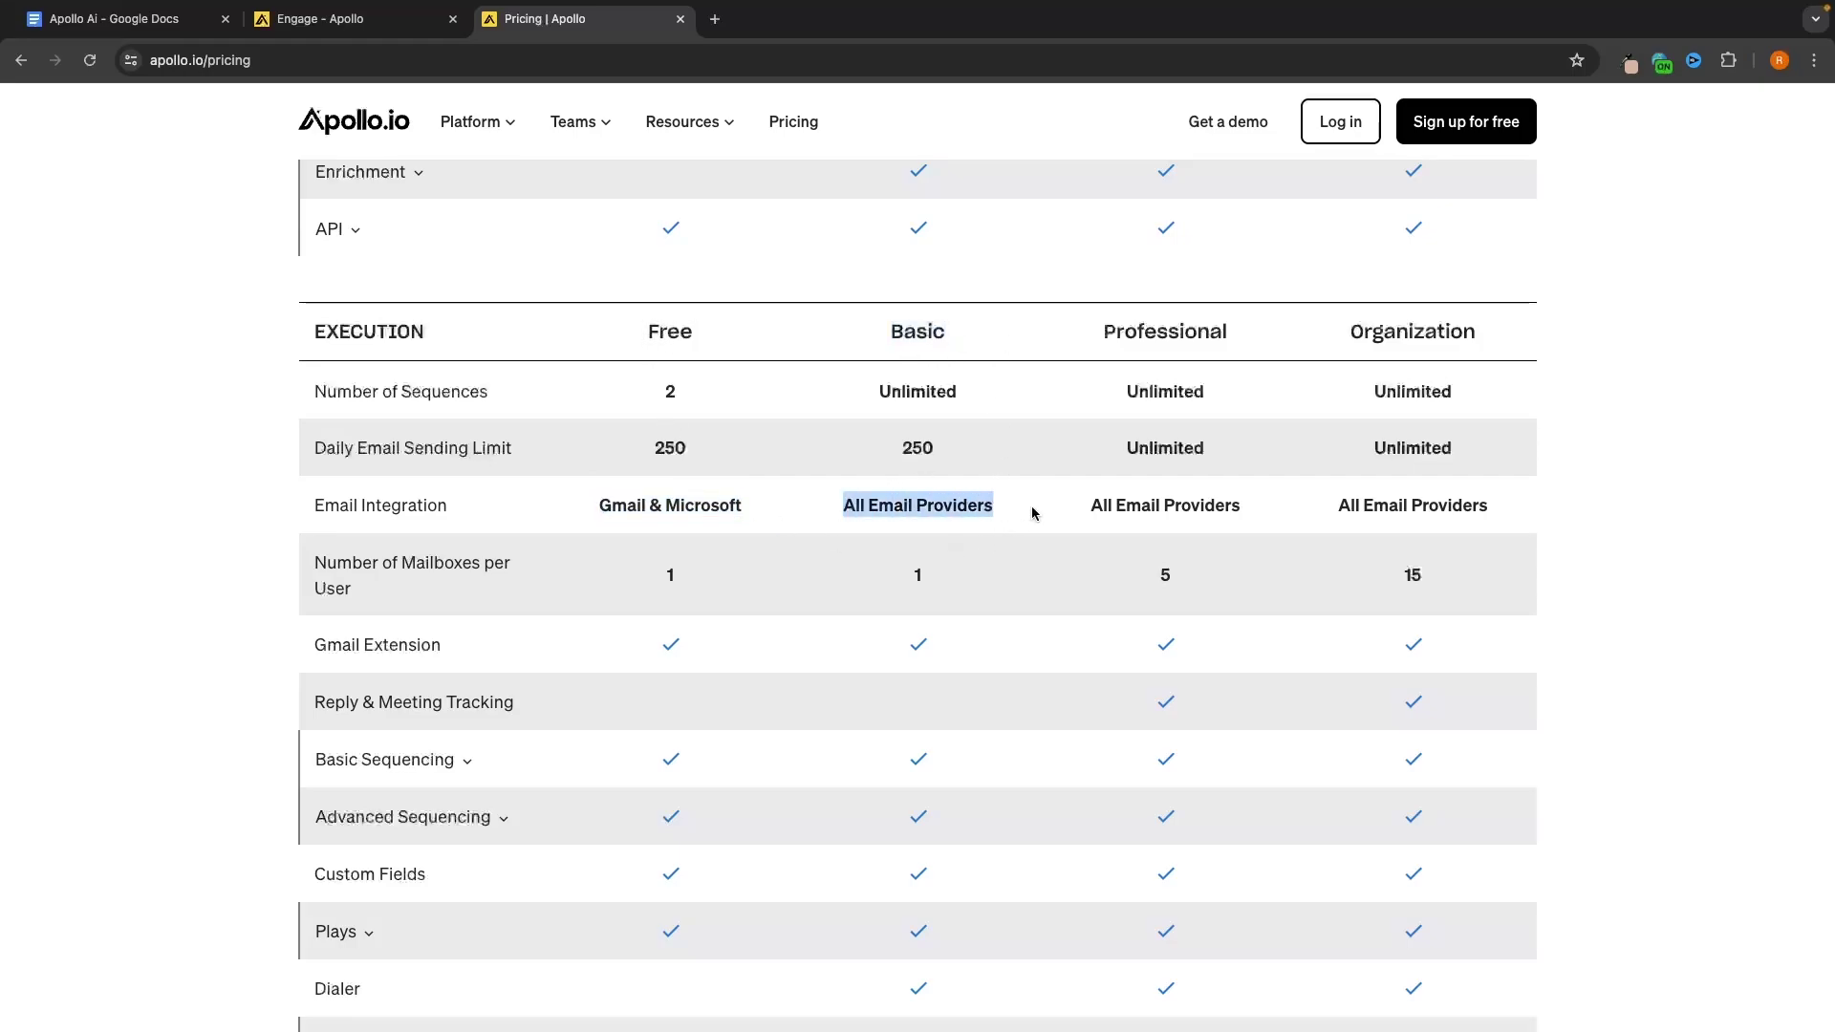
{"action": "left_click", "coordinate": [1033, 513]}
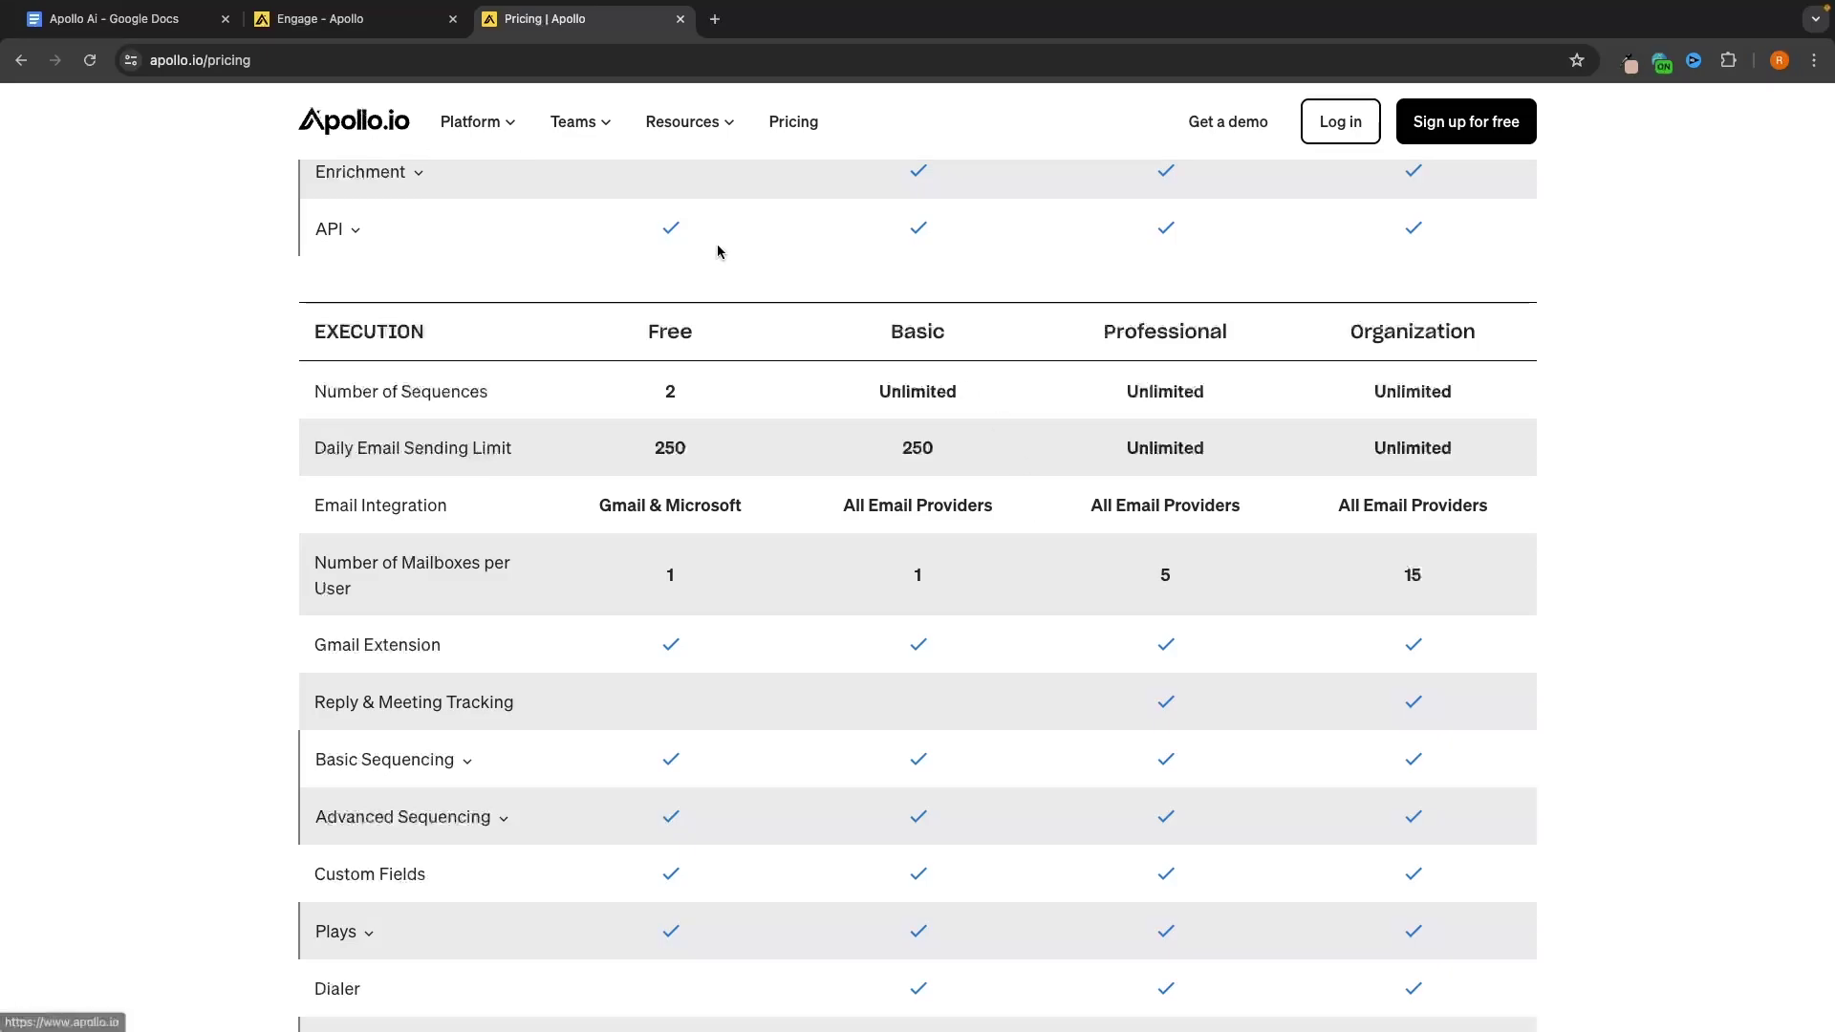
Check Google Workspace Business Starter at £5 GBP, then return to Apollo pricing
{"action": "scroll", "coordinate": [1028, 327], "scroll_direction": "up", "scroll_amount": 20}
{"action": "scroll", "coordinate": [1029, 327], "scroll_direction": "down", "scroll_amount": 4}
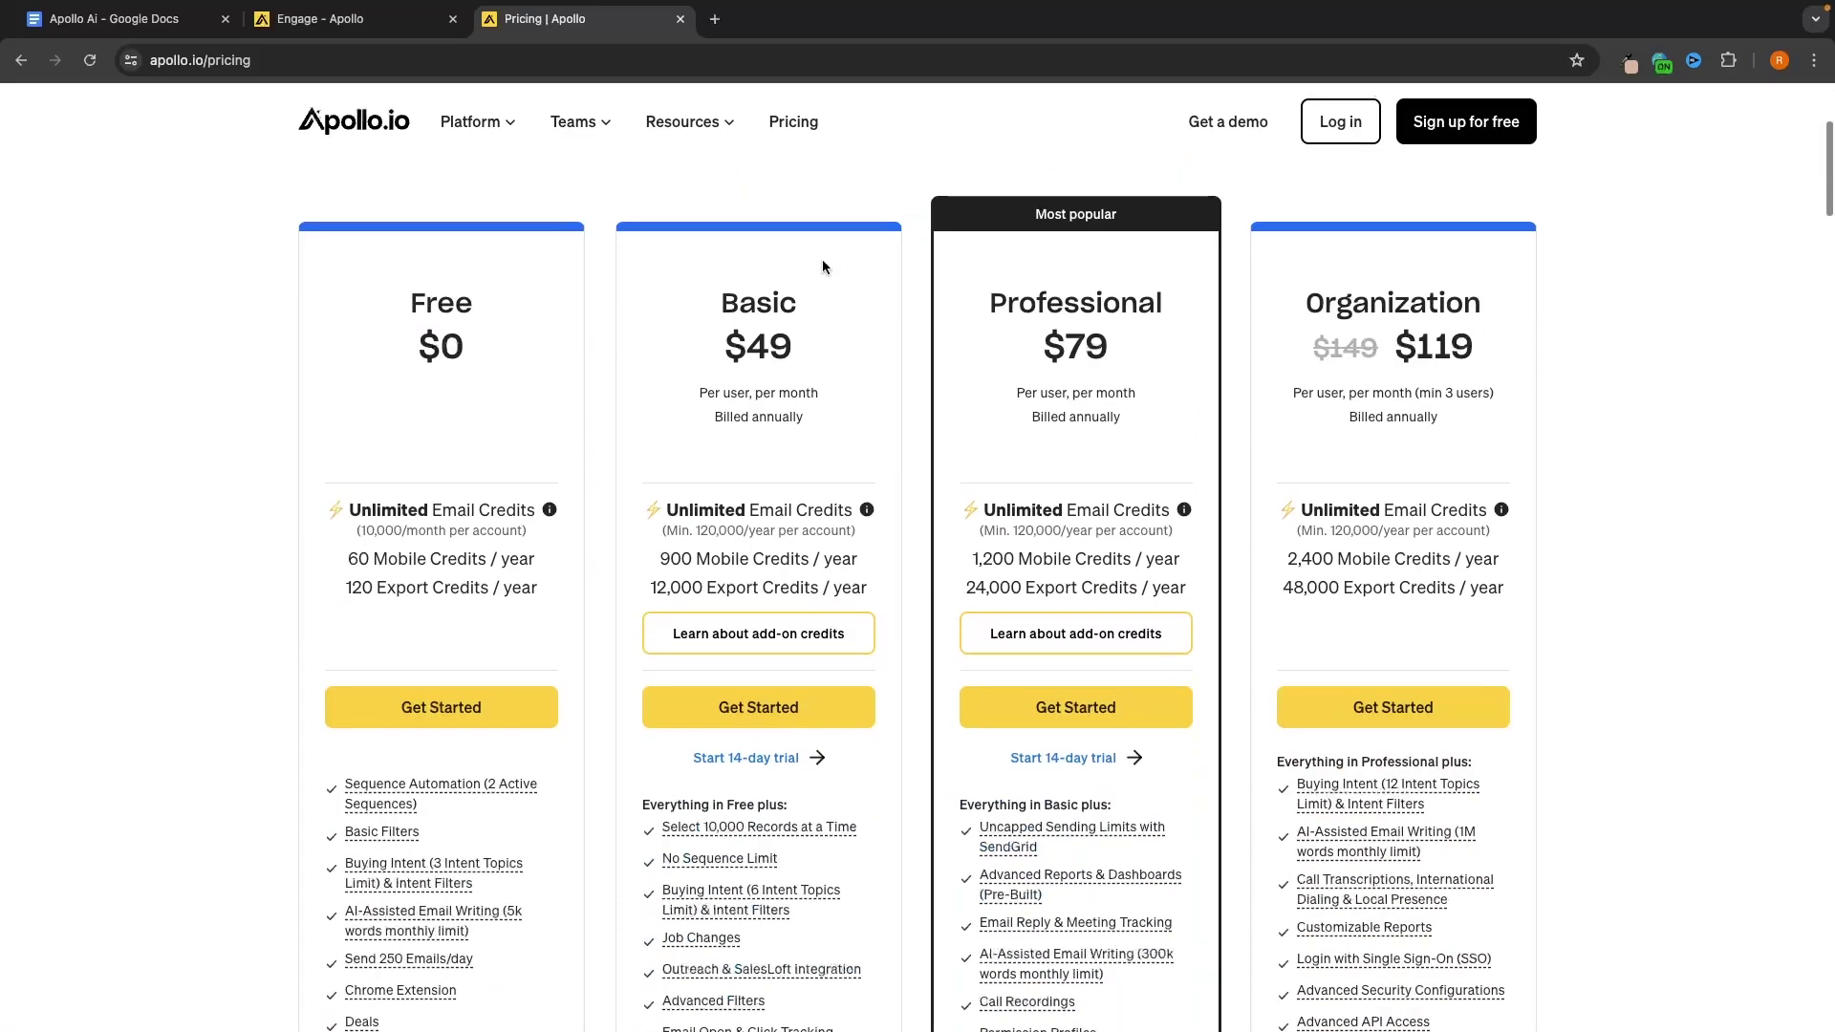
{"action": "scroll", "coordinate": [1076, 886], "scroll_direction": "down", "scroll_amount": 15}
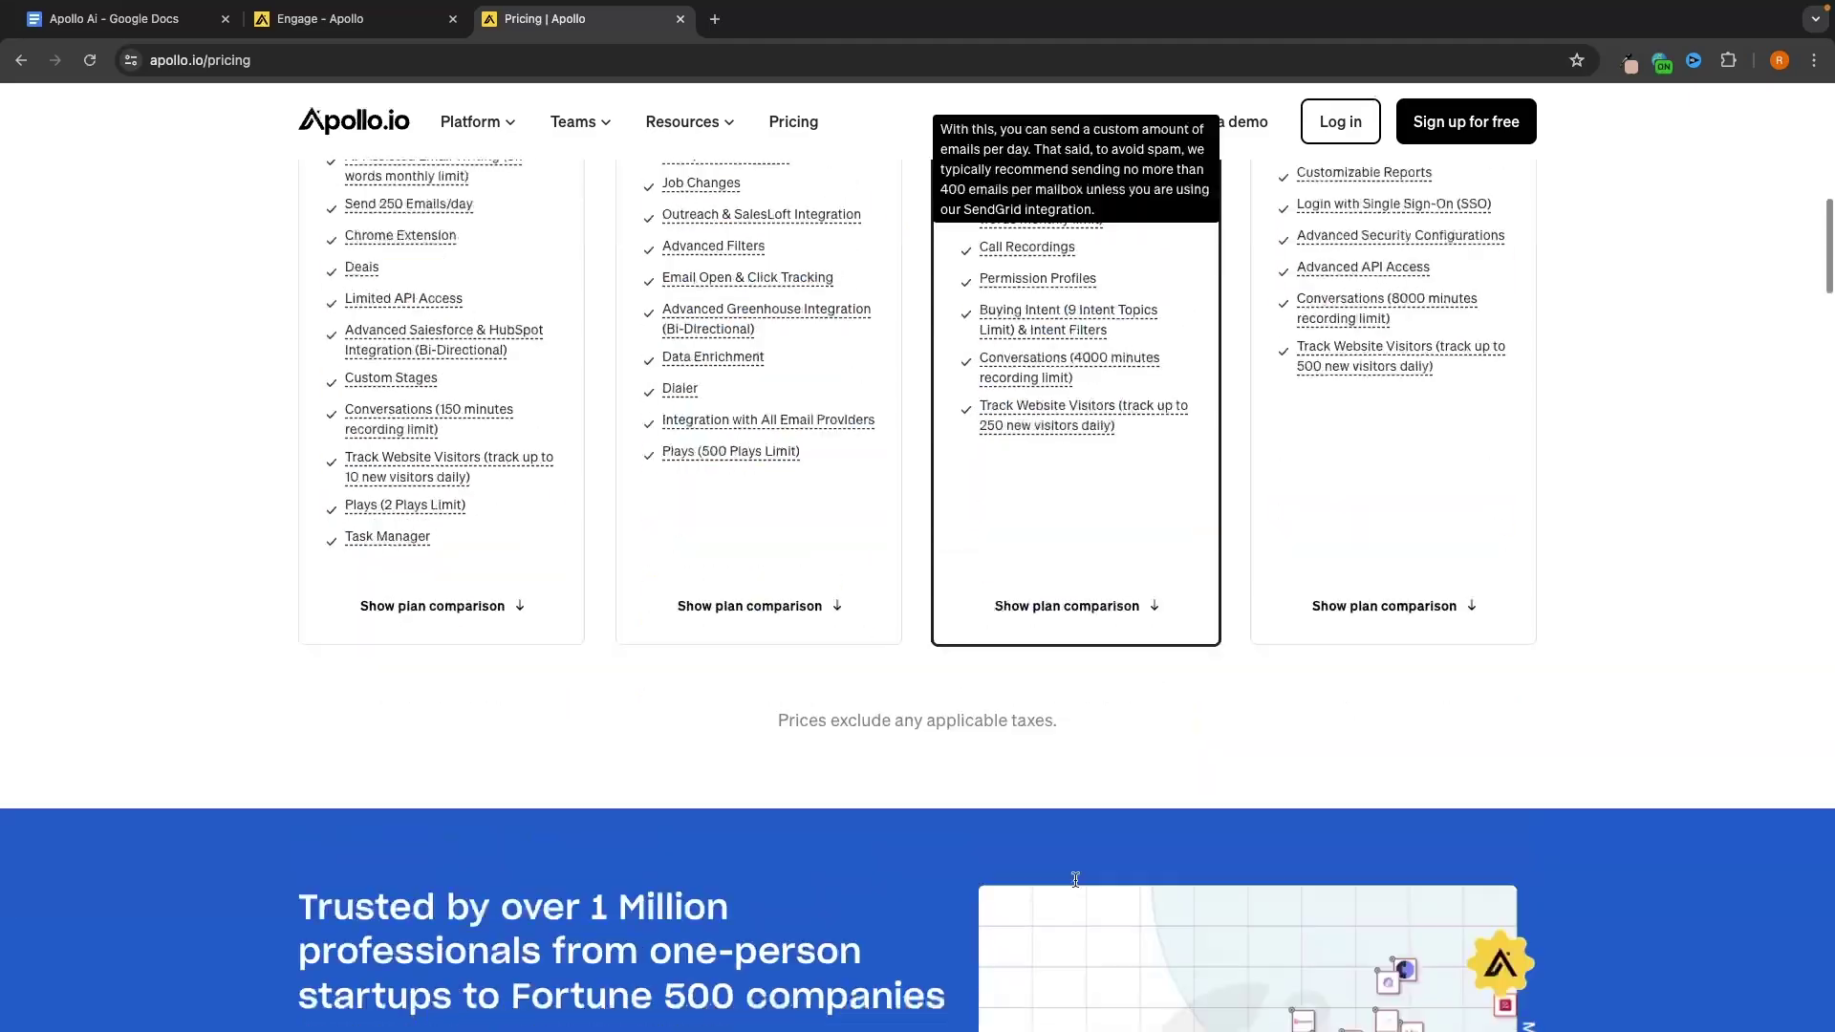
{"action": "scroll", "coordinate": [1077, 880], "scroll_direction": "down", "scroll_amount": 4}
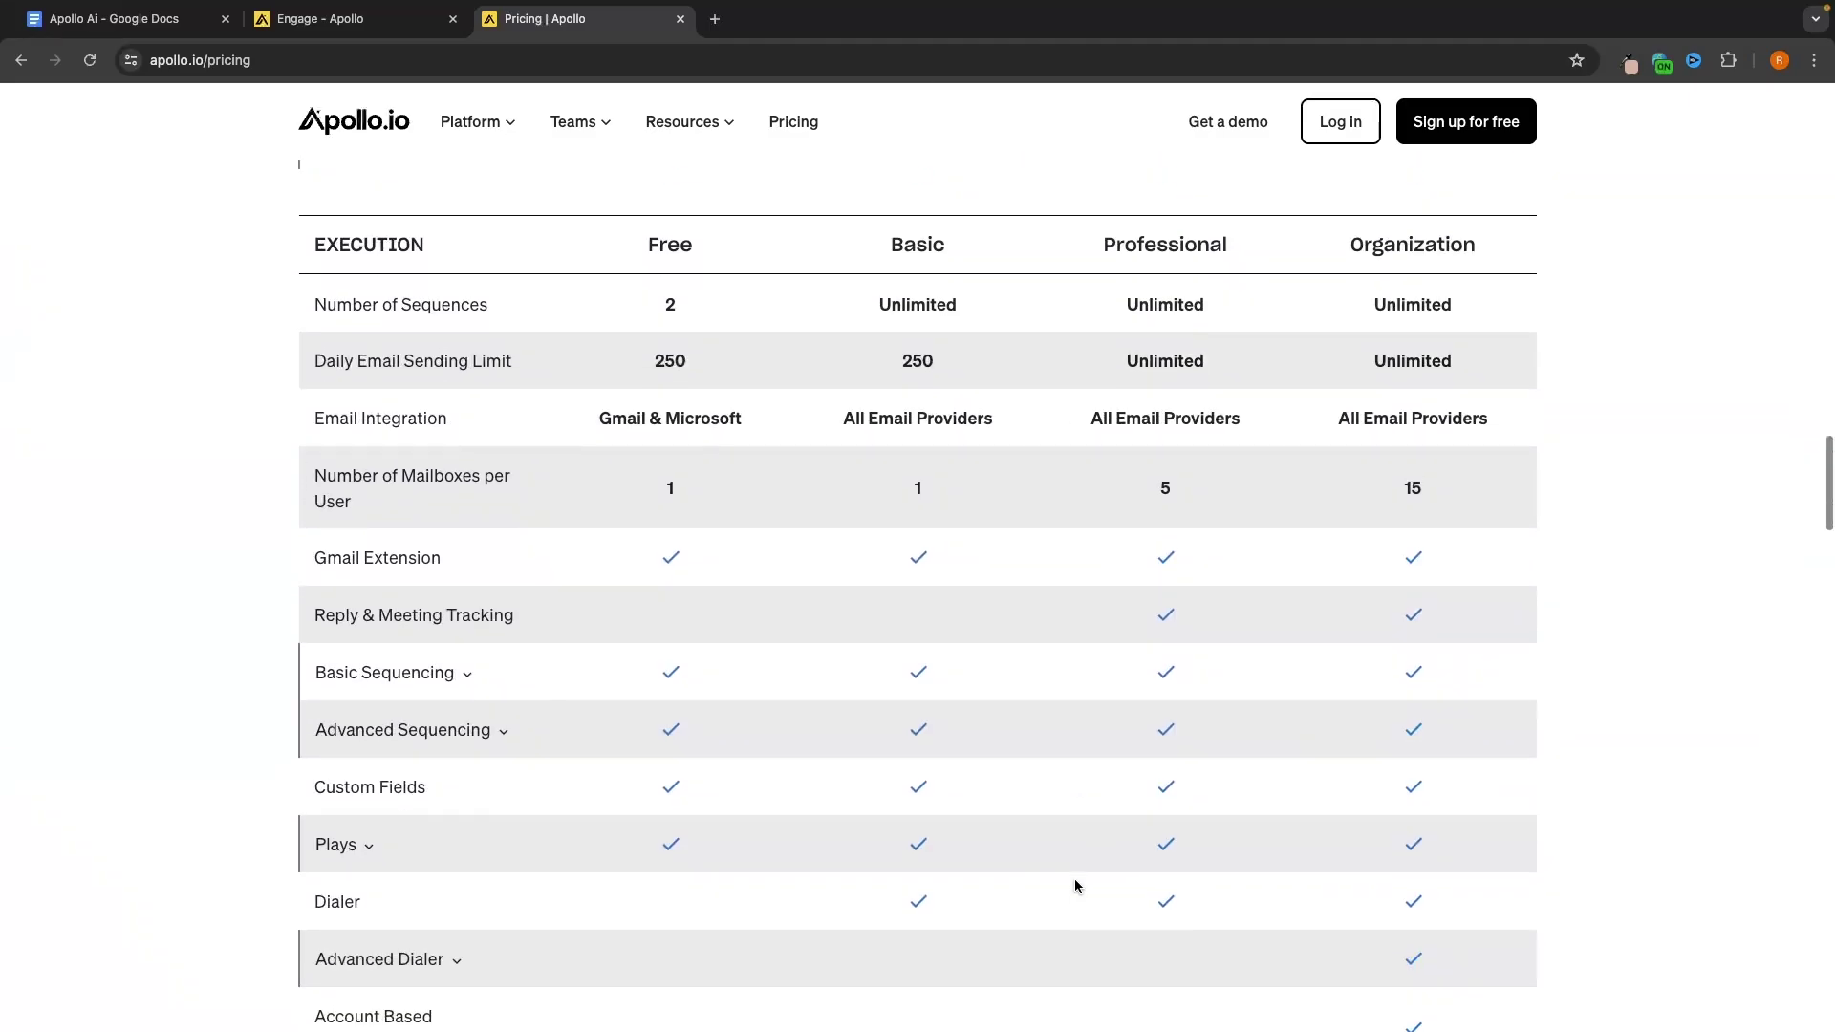
{"action": "scroll", "coordinate": [1143, 766], "scroll_direction": "up", "scroll_amount": 1}
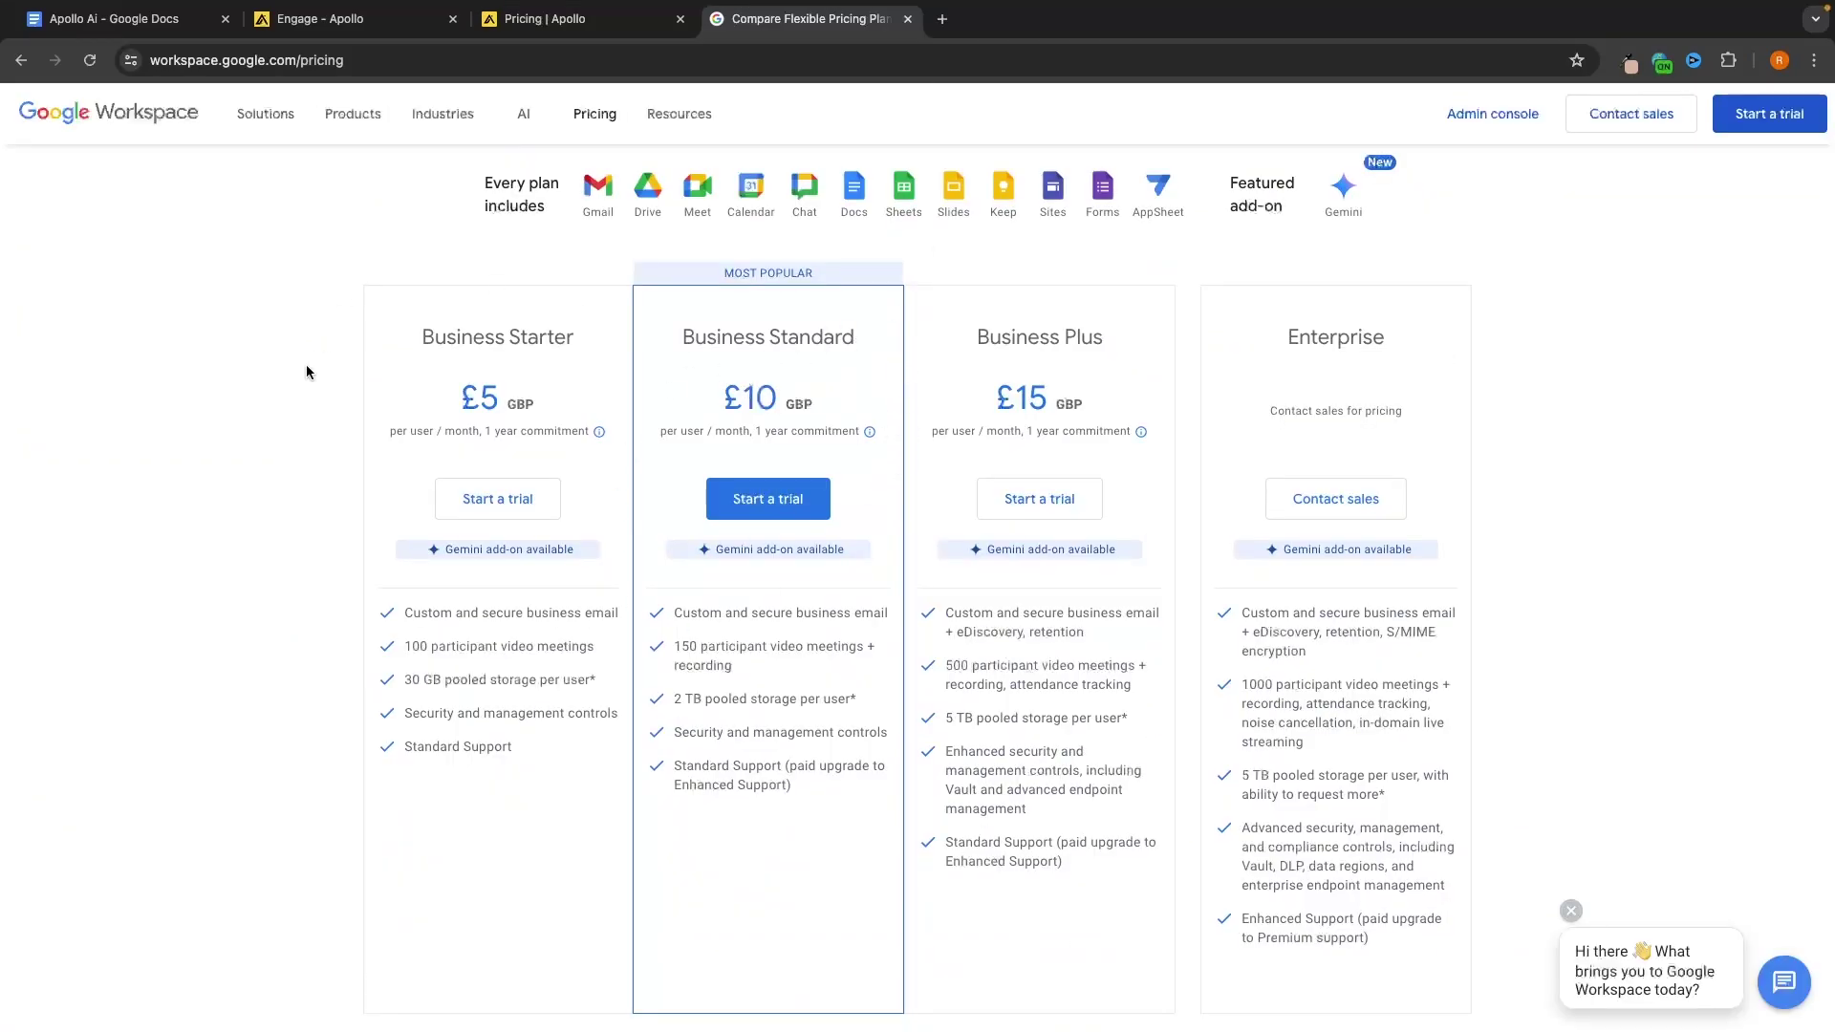
{"action": "left_click_drag", "start_coordinate": [450, 401], "coordinate": [638, 401]}
{"action": "left_click", "coordinate": [544, 365]}
{"action": "key", "text": "ctrl+shift+Tab"}
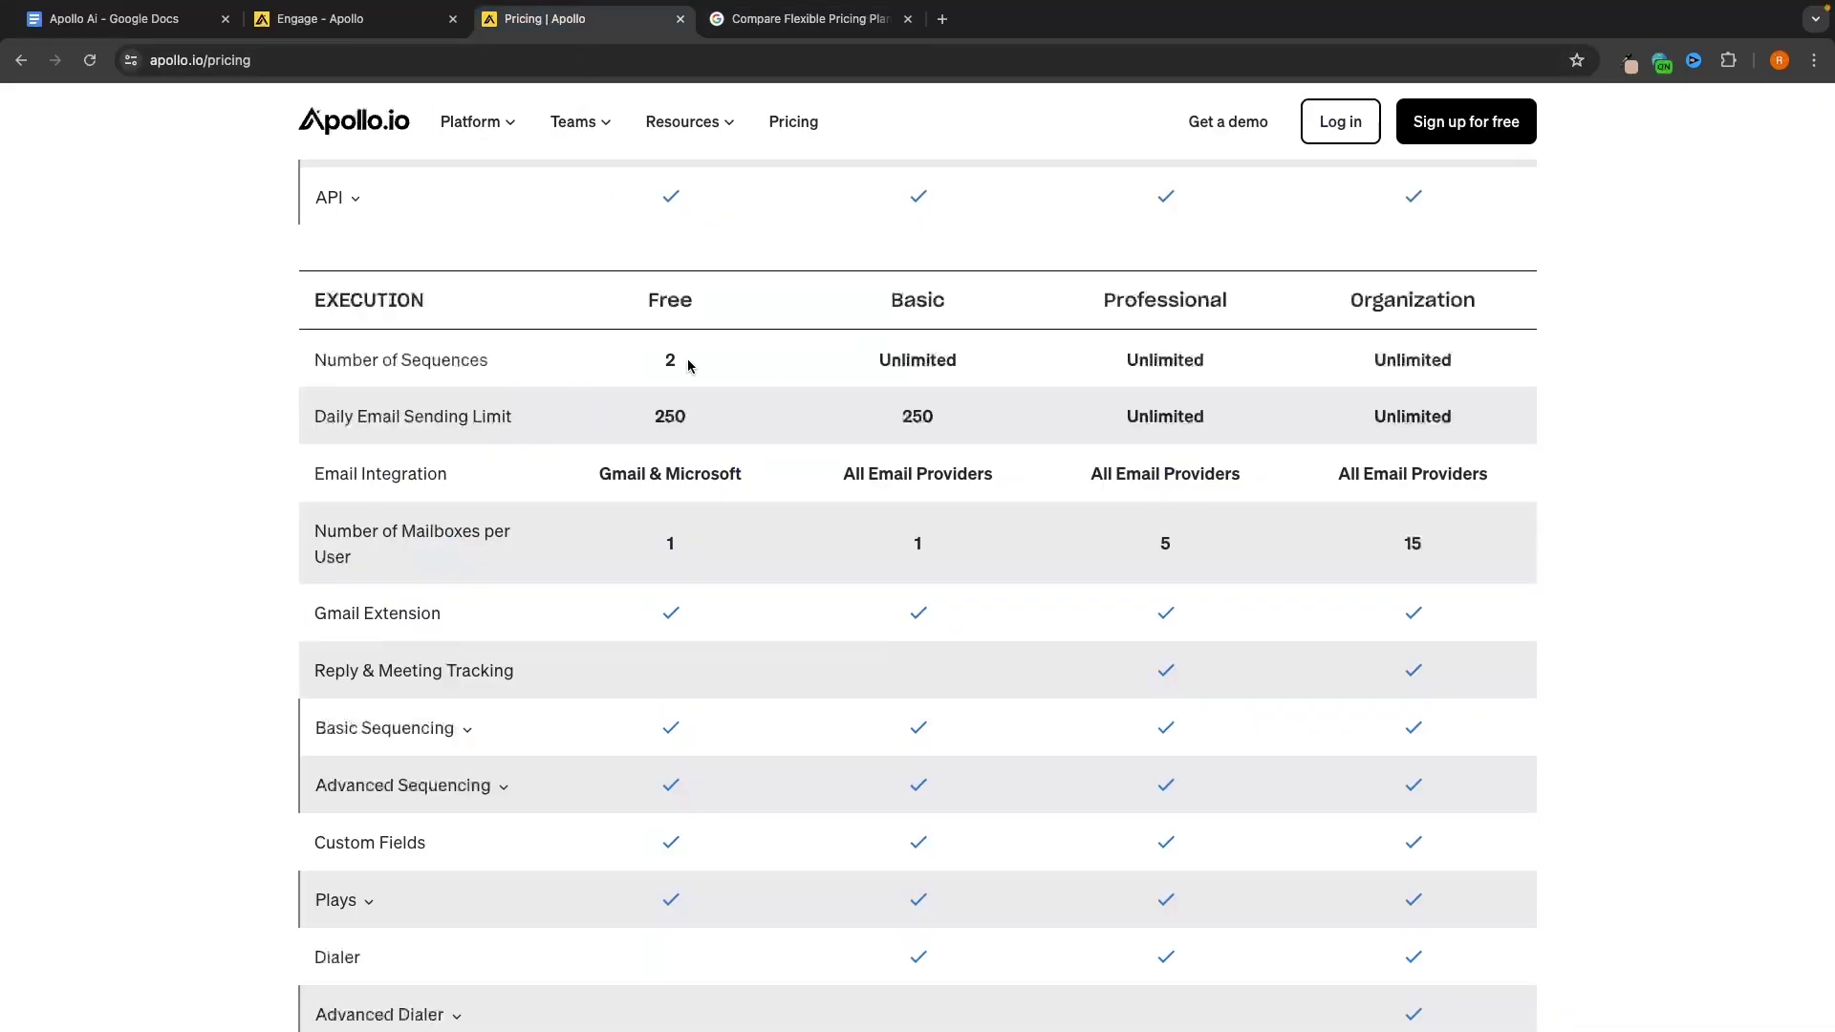
{"action": "scroll", "coordinate": [686, 358], "scroll_direction": "up", "scroll_amount": 15}
{"action": "scroll", "coordinate": [687, 358], "scroll_direction": "down", "scroll_amount": 5}
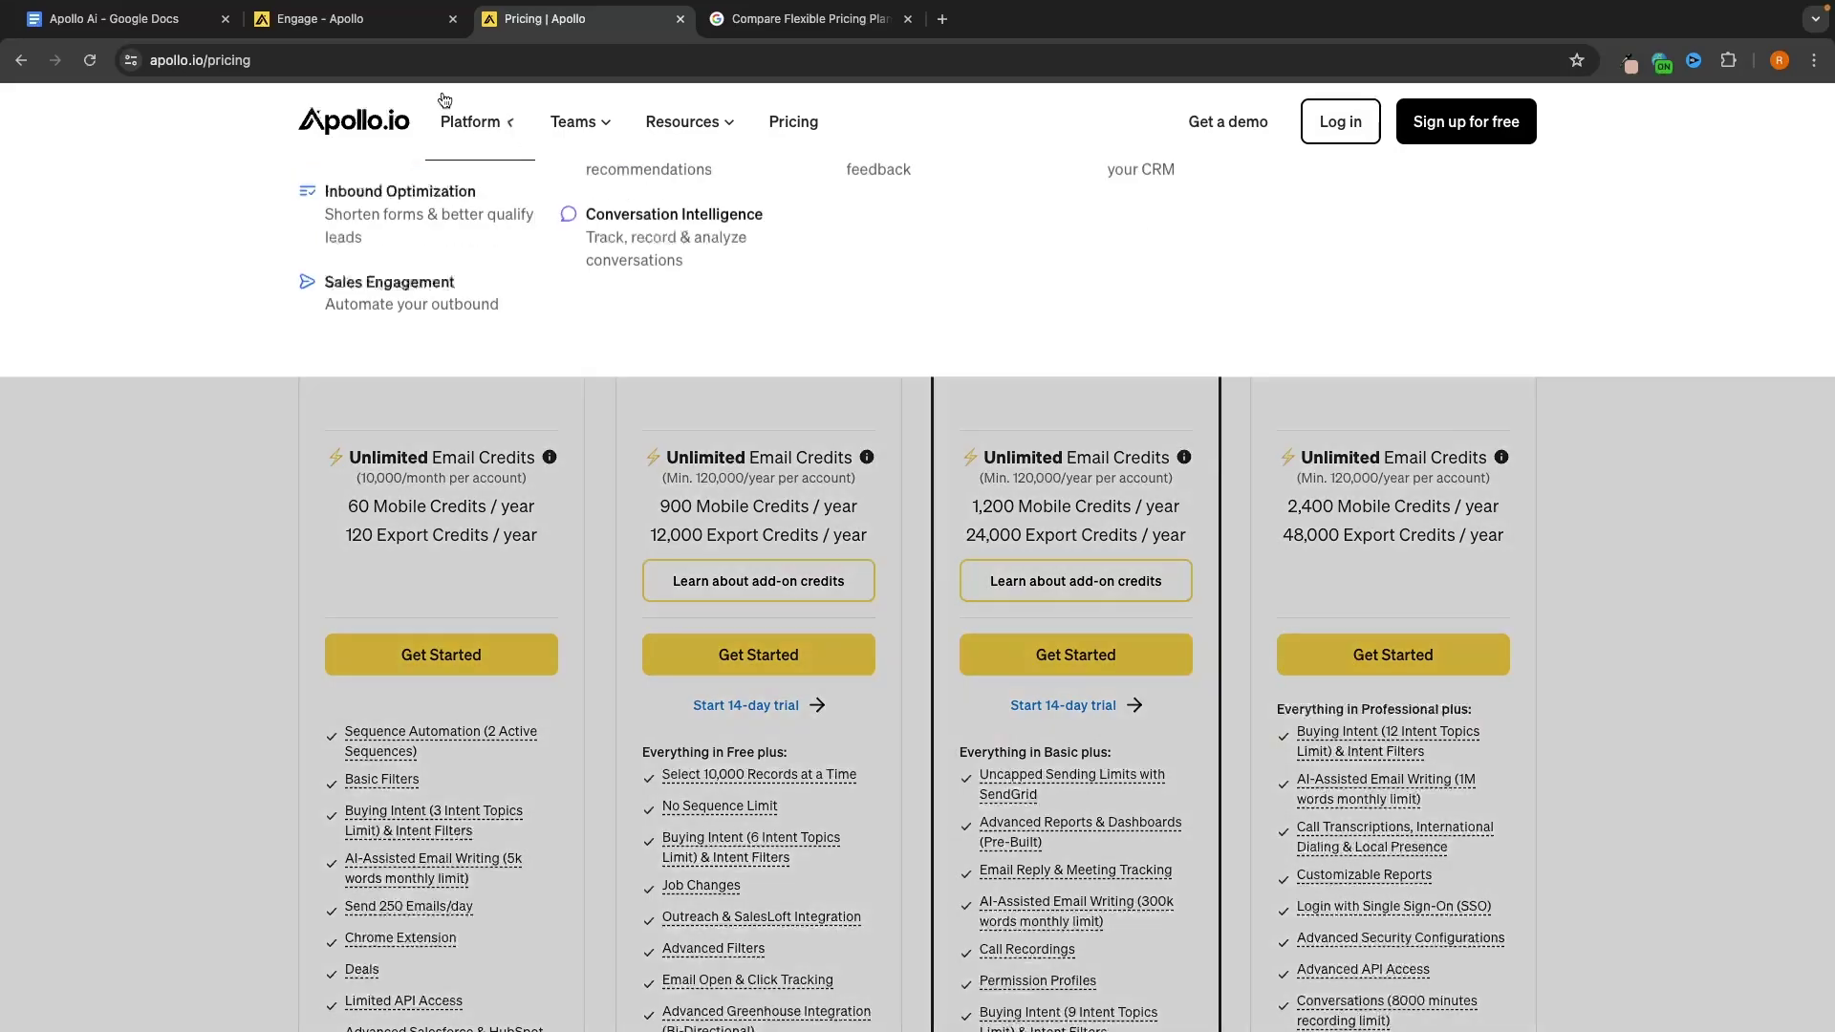
Return to the mailbox setup and try linking a Google mailbox
{"action": "left_click", "coordinate": [315, 19]}
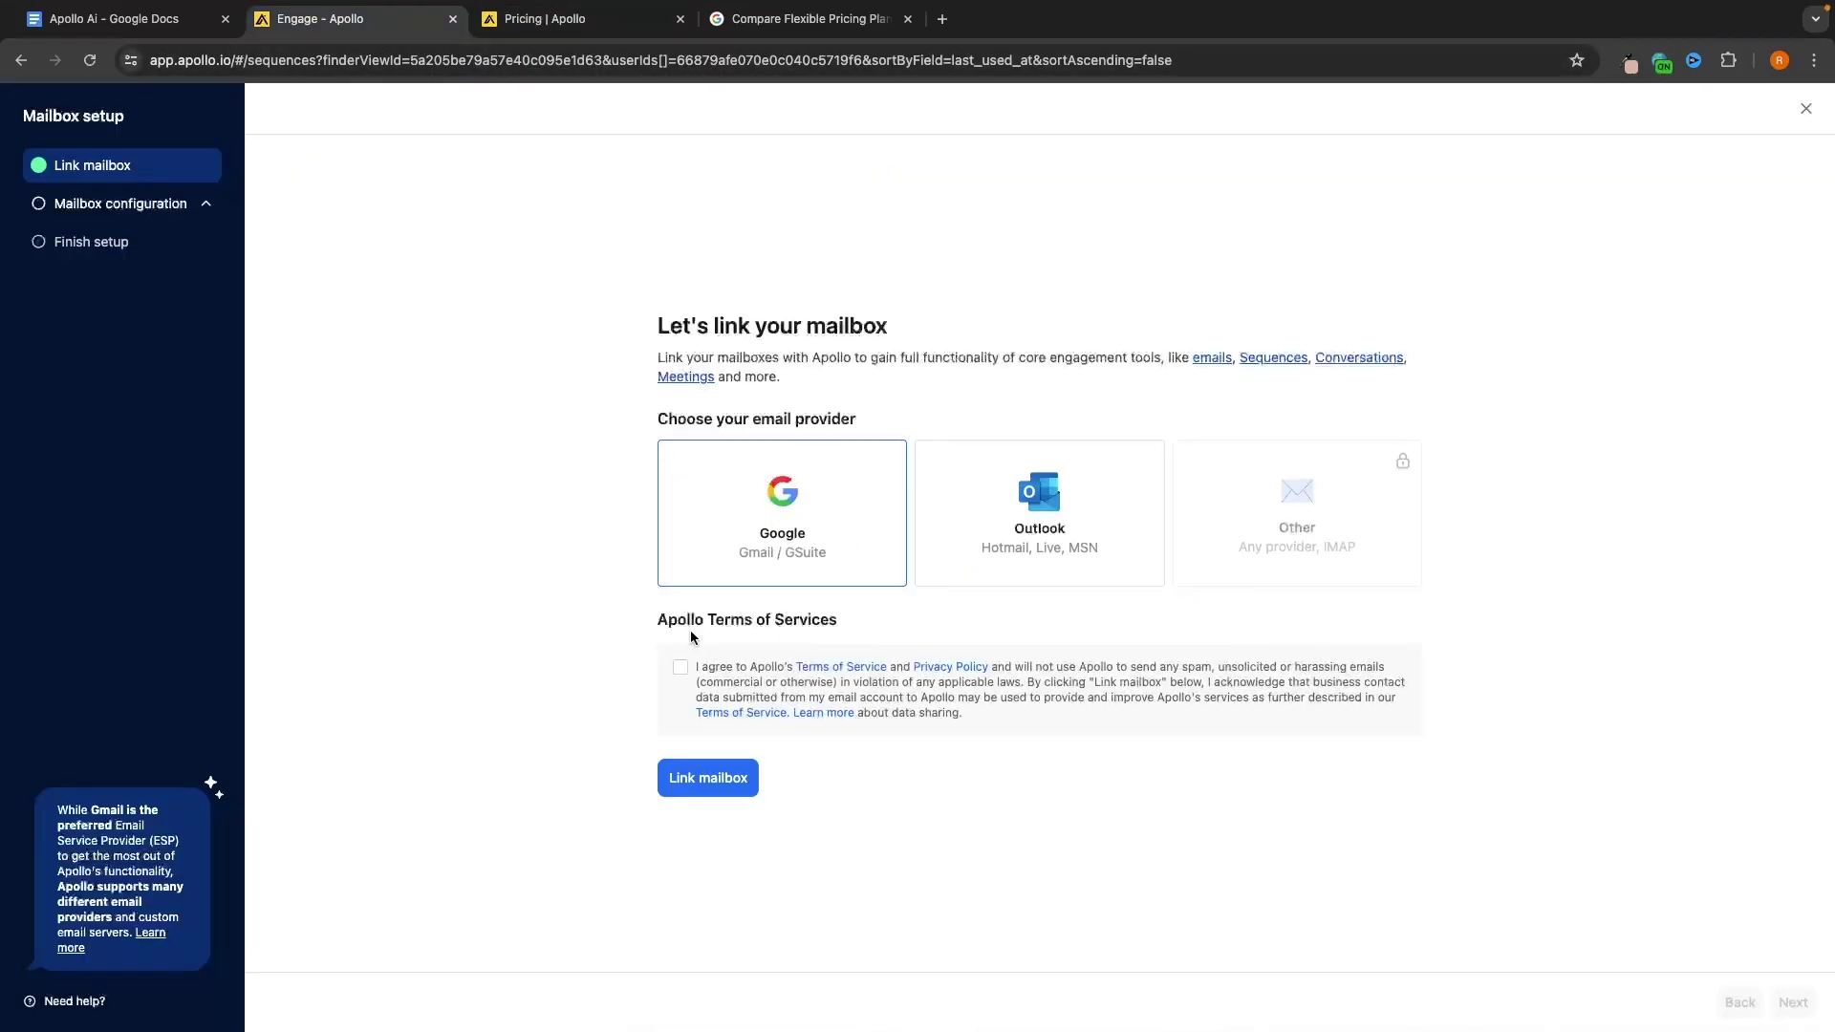
{"action": "left_click", "coordinate": [707, 779]}
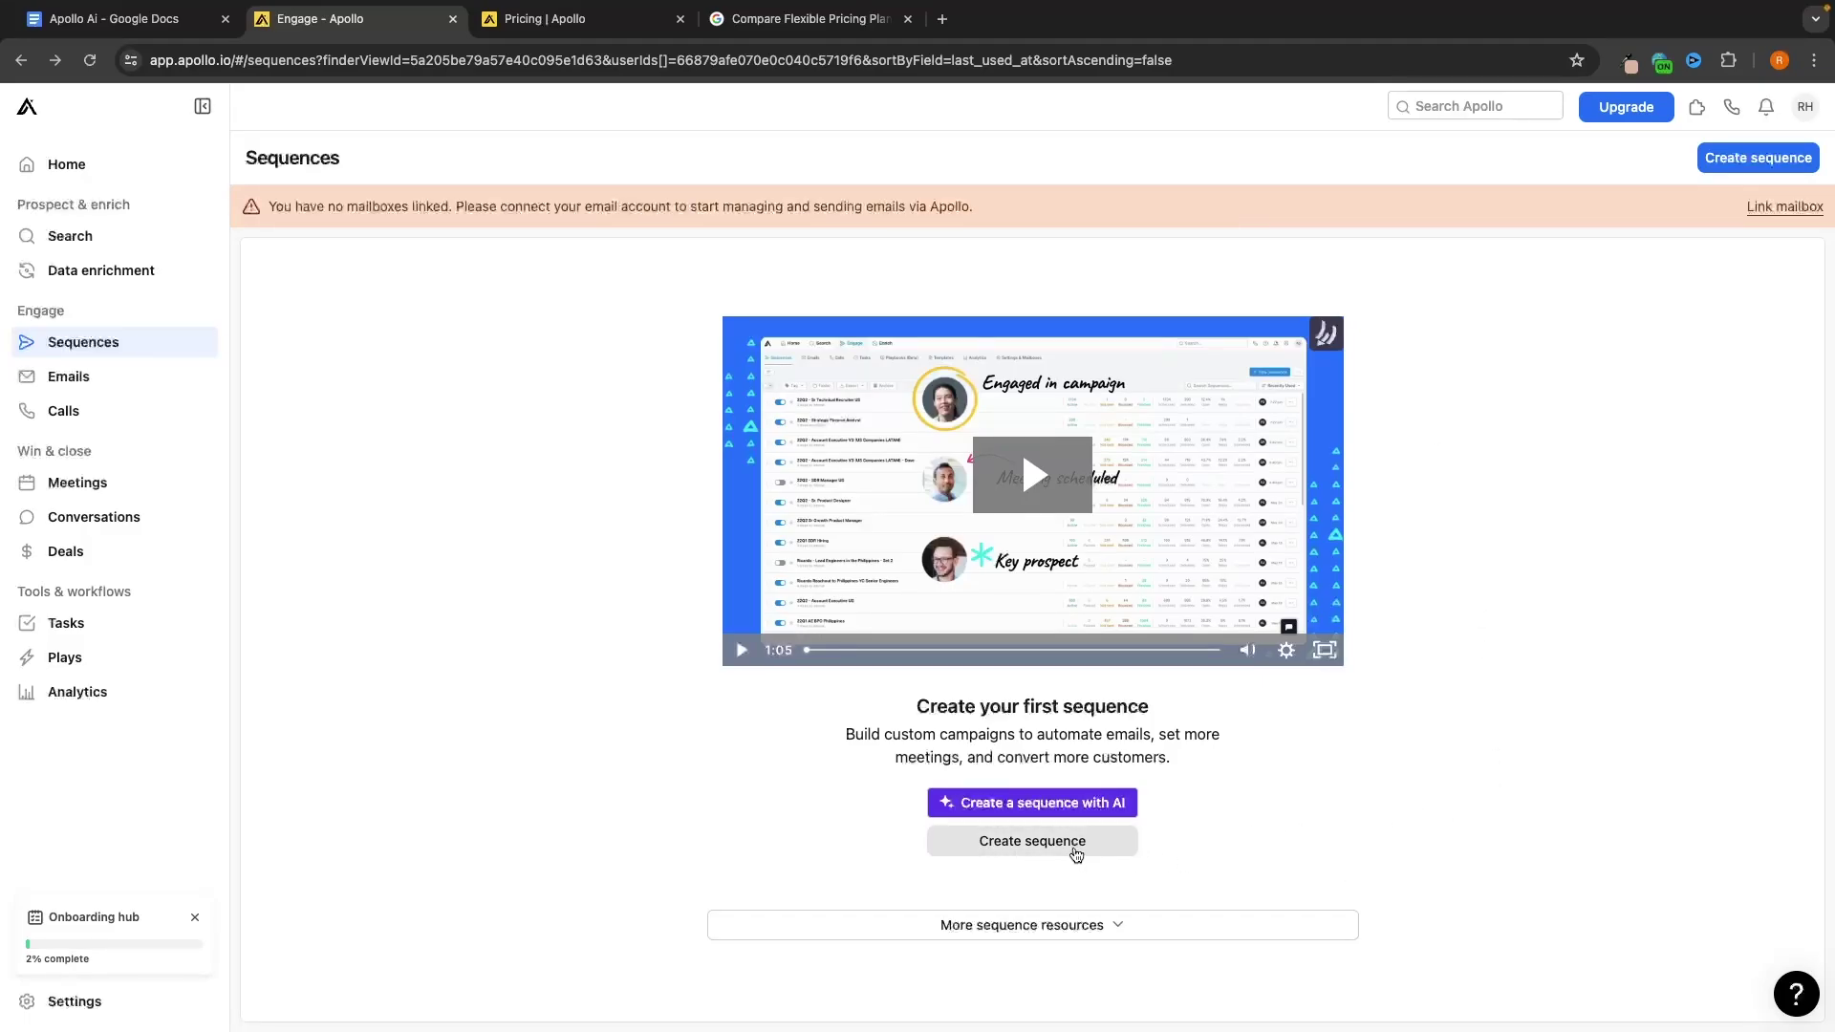
Browse pre-formatted templates, preview Target high intent prospects, then reopen Create sequence
{"action": "left_click", "coordinate": [1042, 847]}
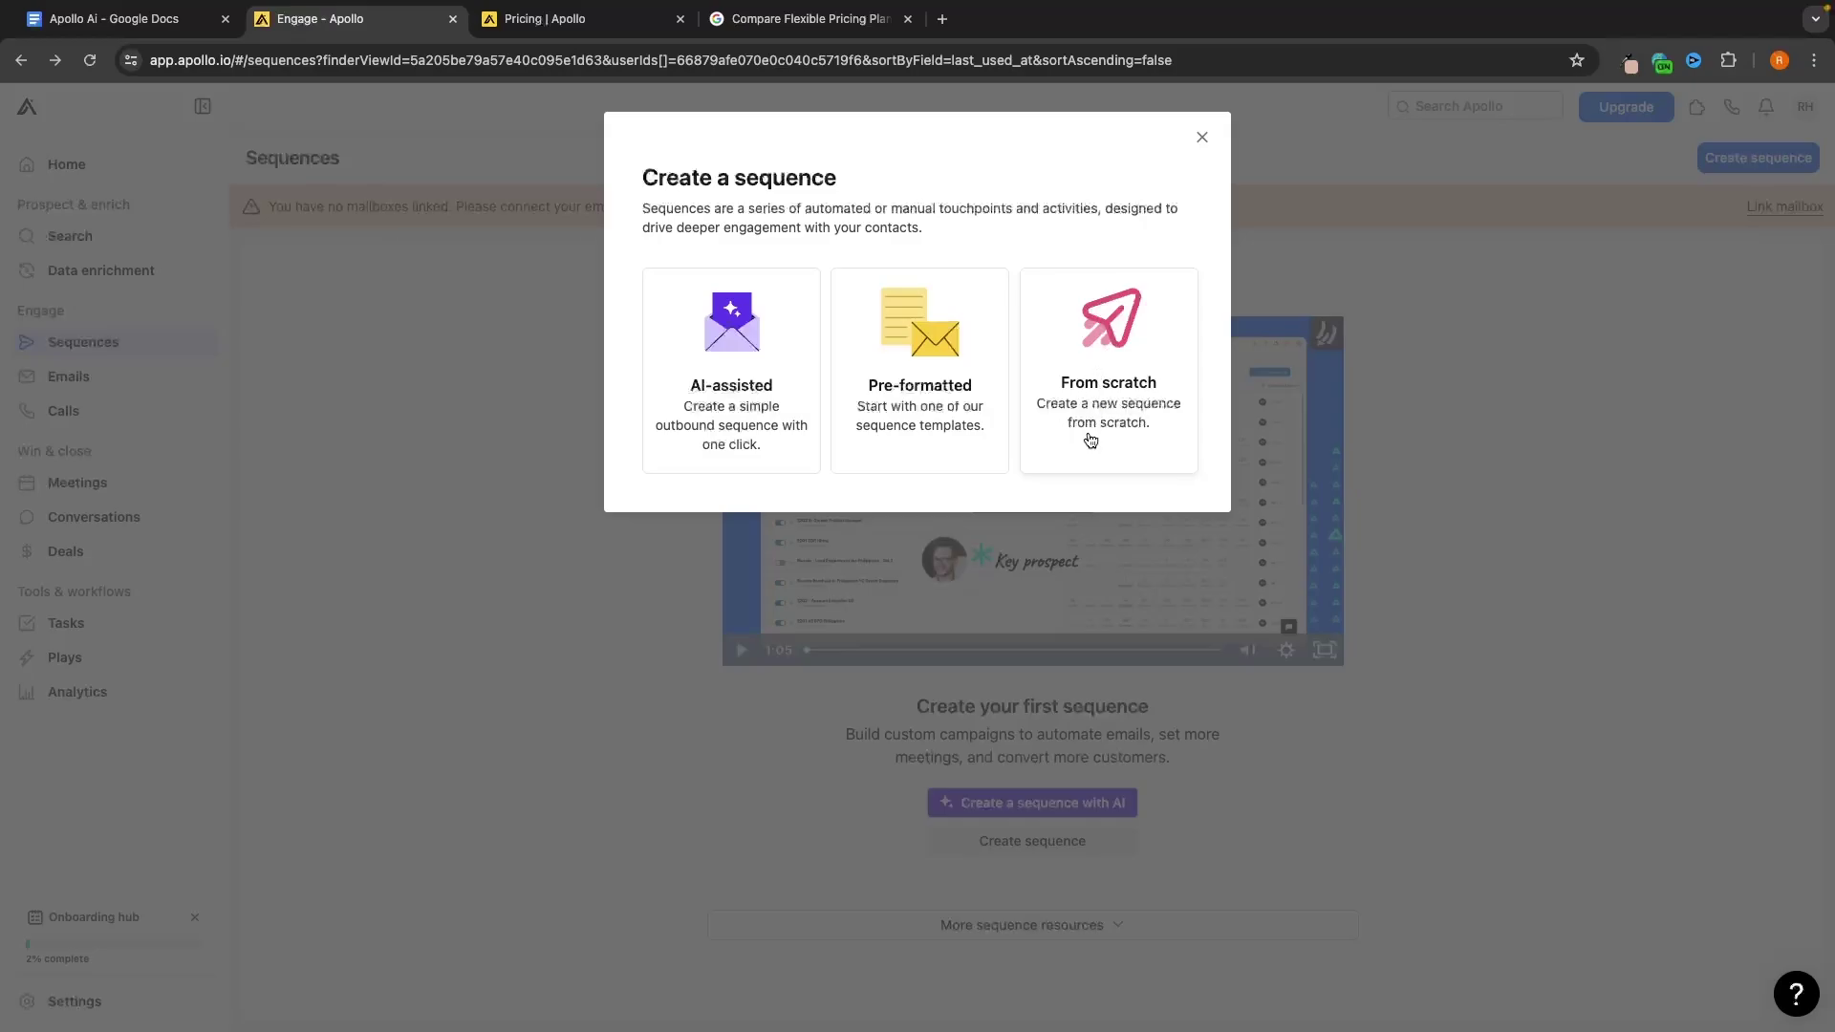
{"action": "left_click", "coordinate": [927, 426]}
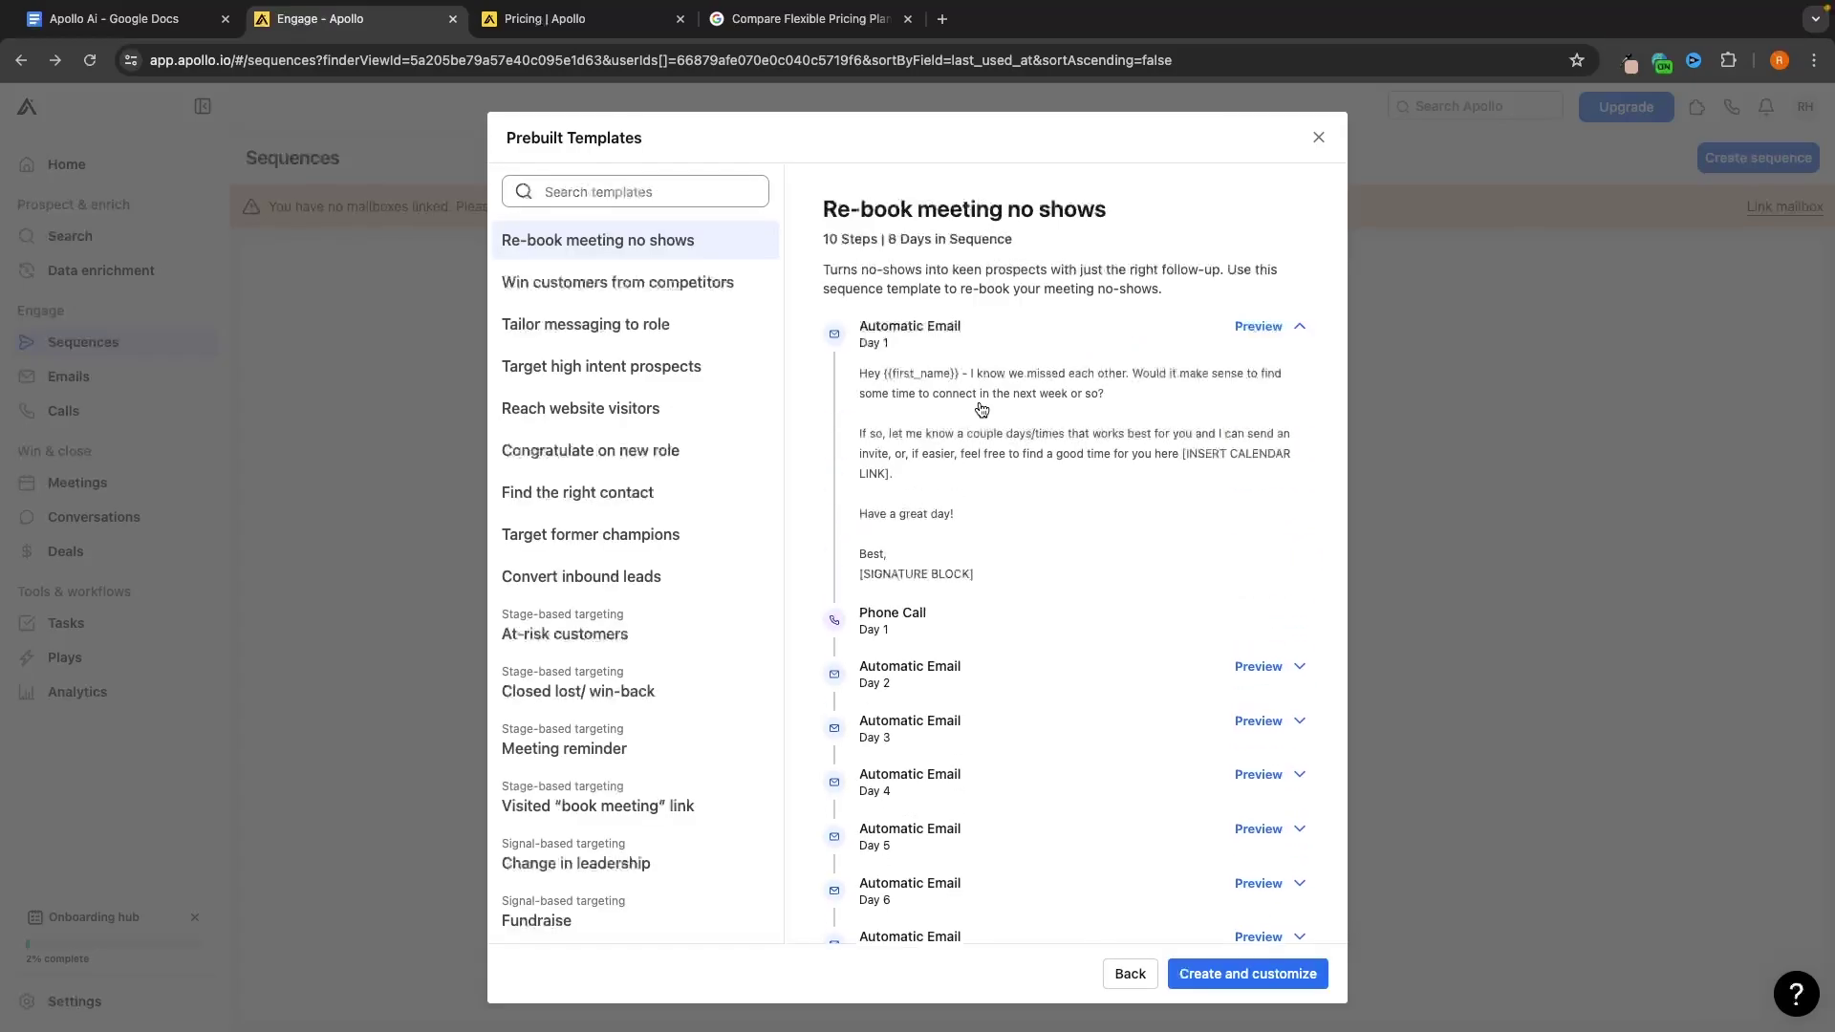
{"action": "scroll", "coordinate": [946, 377], "scroll_direction": "down", "scroll_amount": 2}
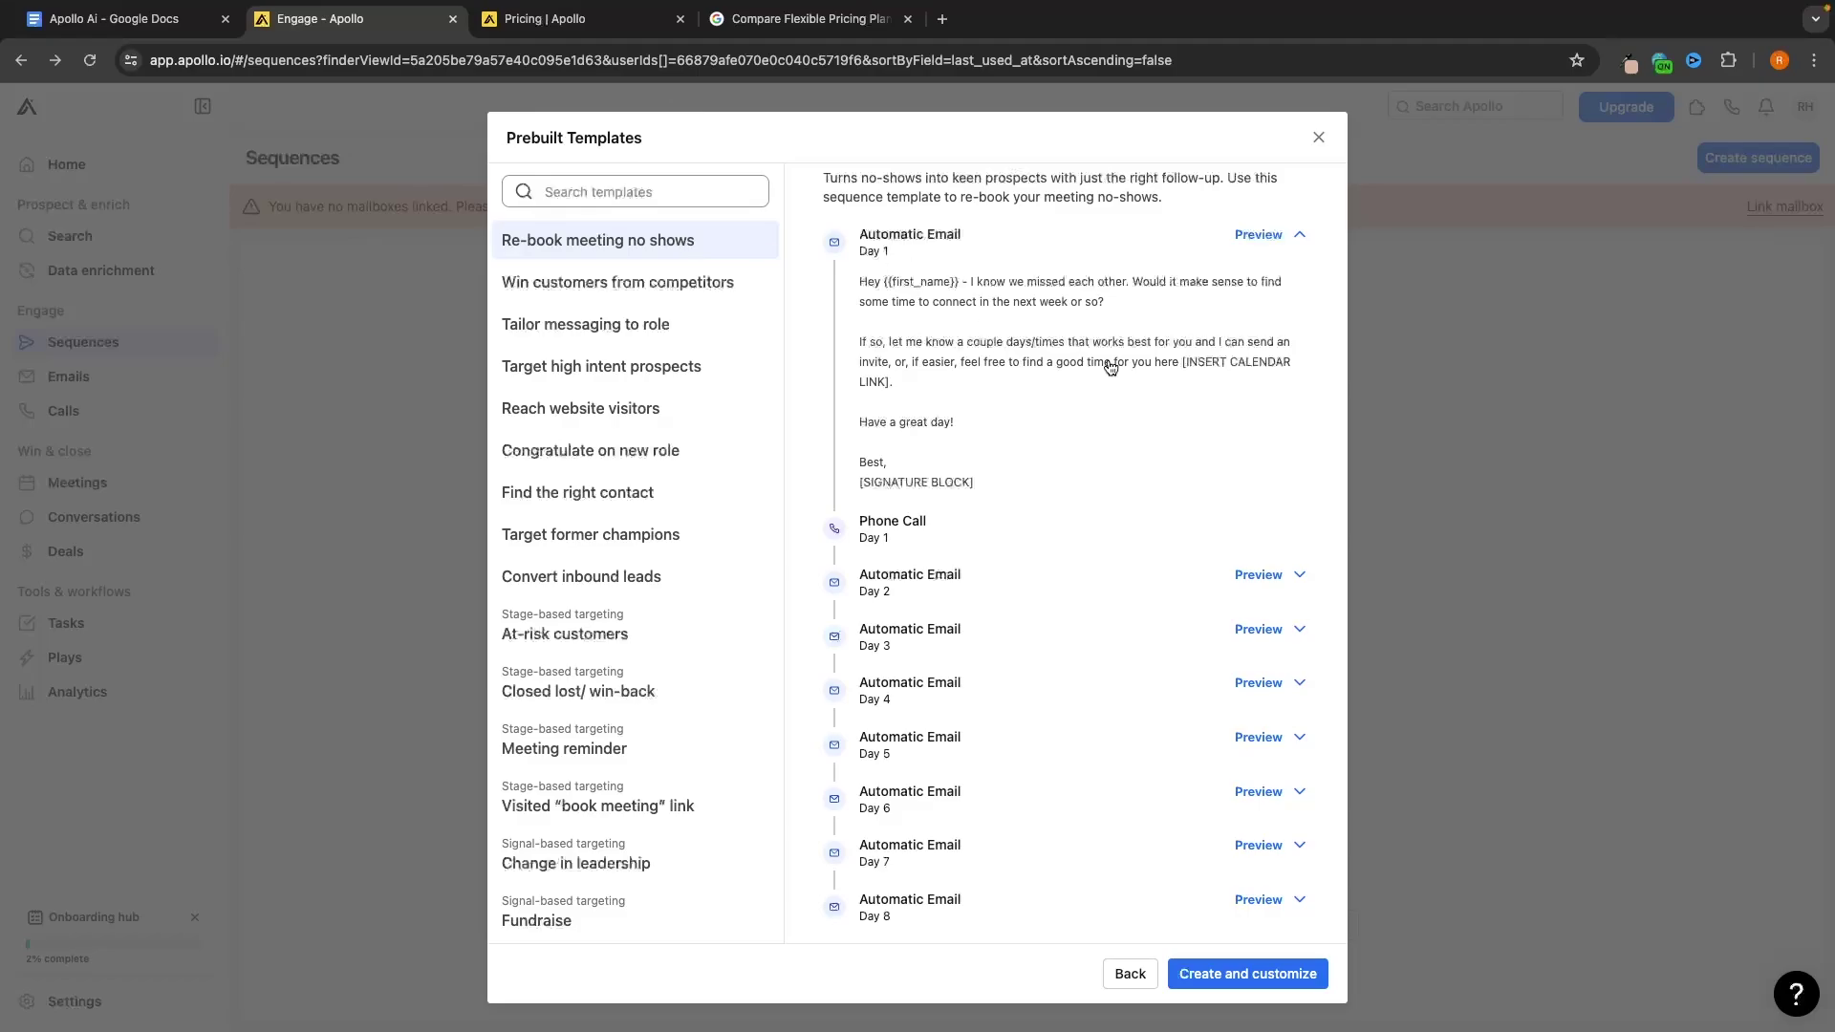
{"action": "scroll", "coordinate": [999, 392], "scroll_direction": "up", "scroll_amount": 2}
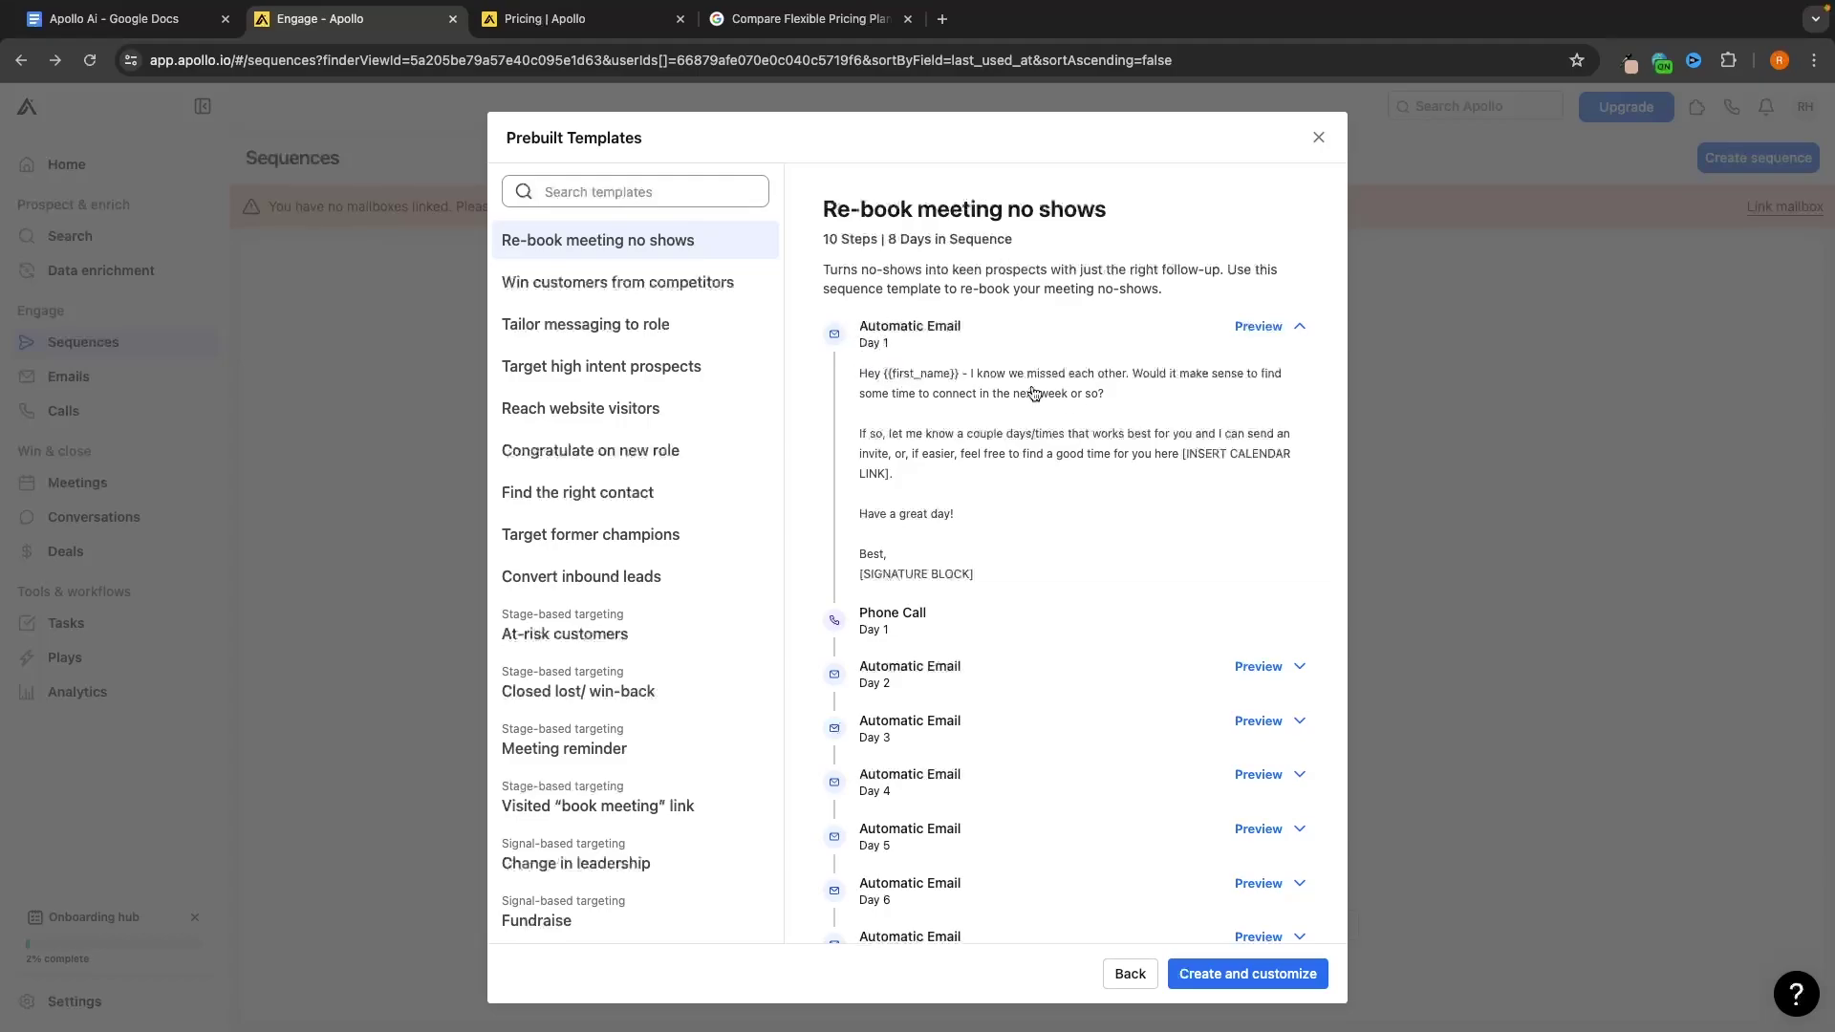
{"action": "scroll", "coordinate": [1099, 401], "scroll_direction": "down", "scroll_amount": 2}
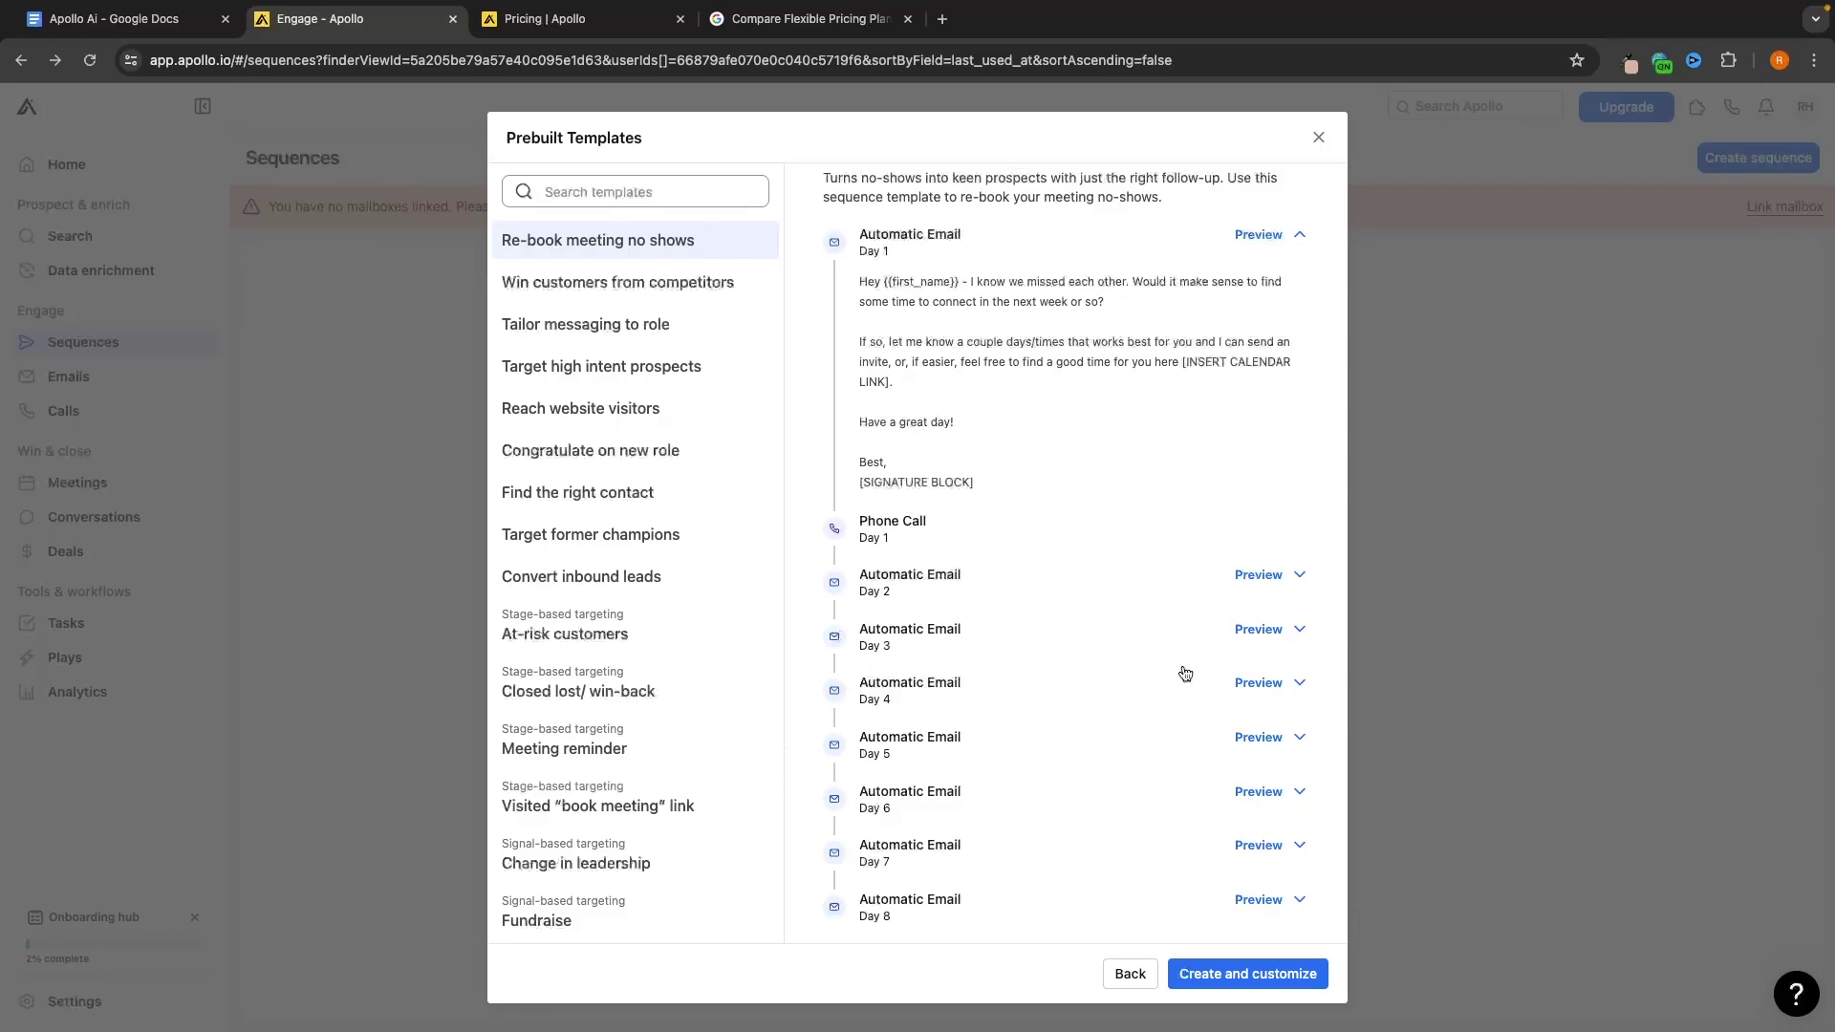
{"action": "left_click", "coordinate": [569, 367]}
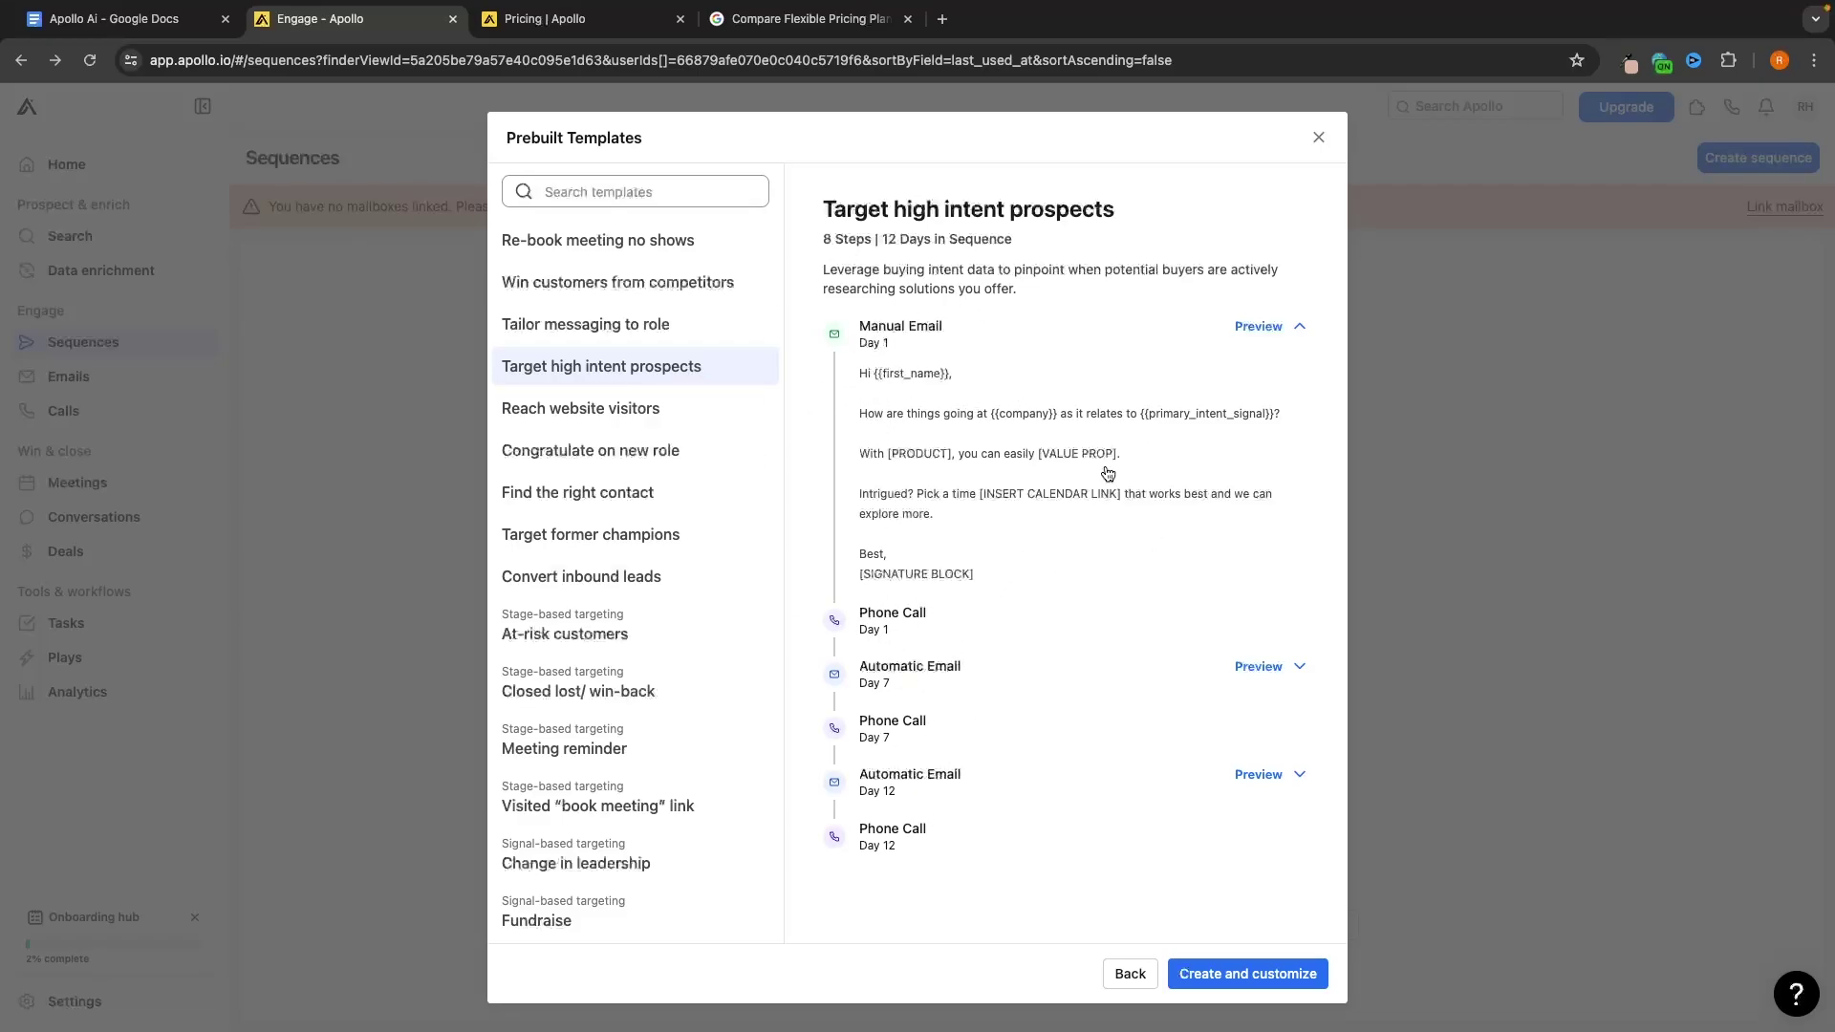
{"action": "left_click", "coordinate": [1316, 138]}
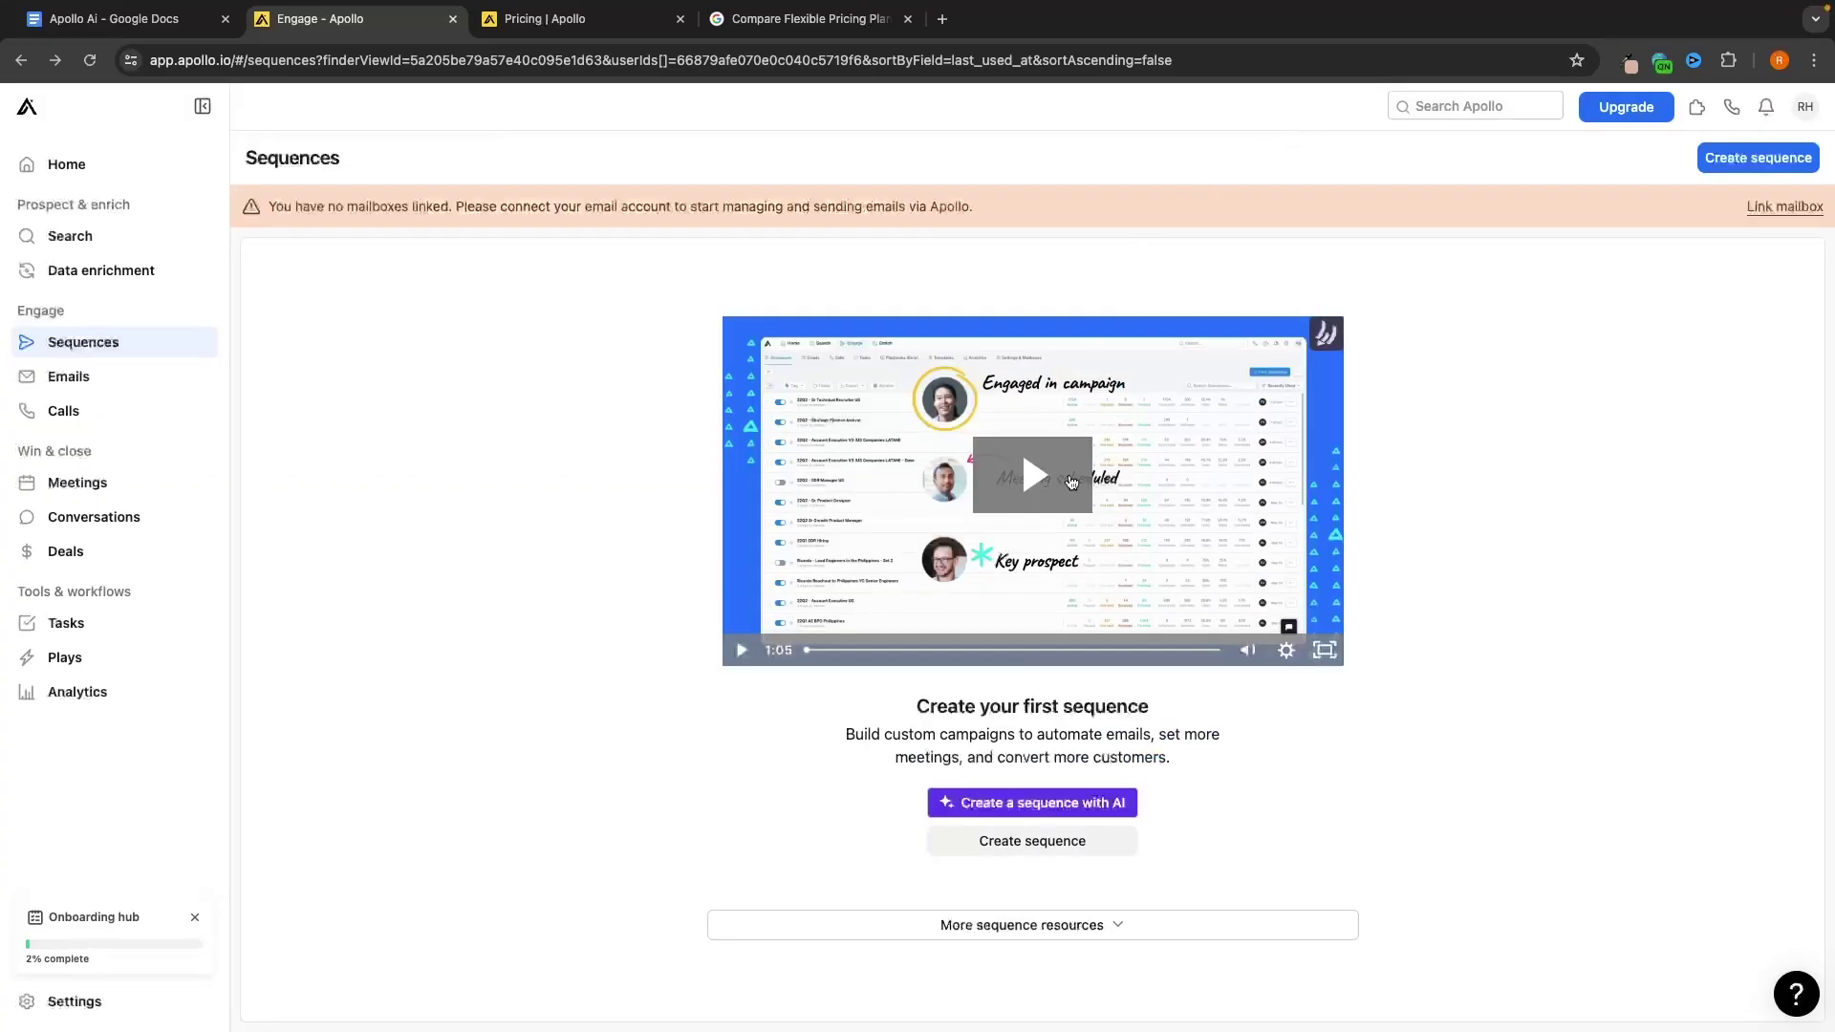
{"action": "left_click", "coordinate": [1024, 848]}
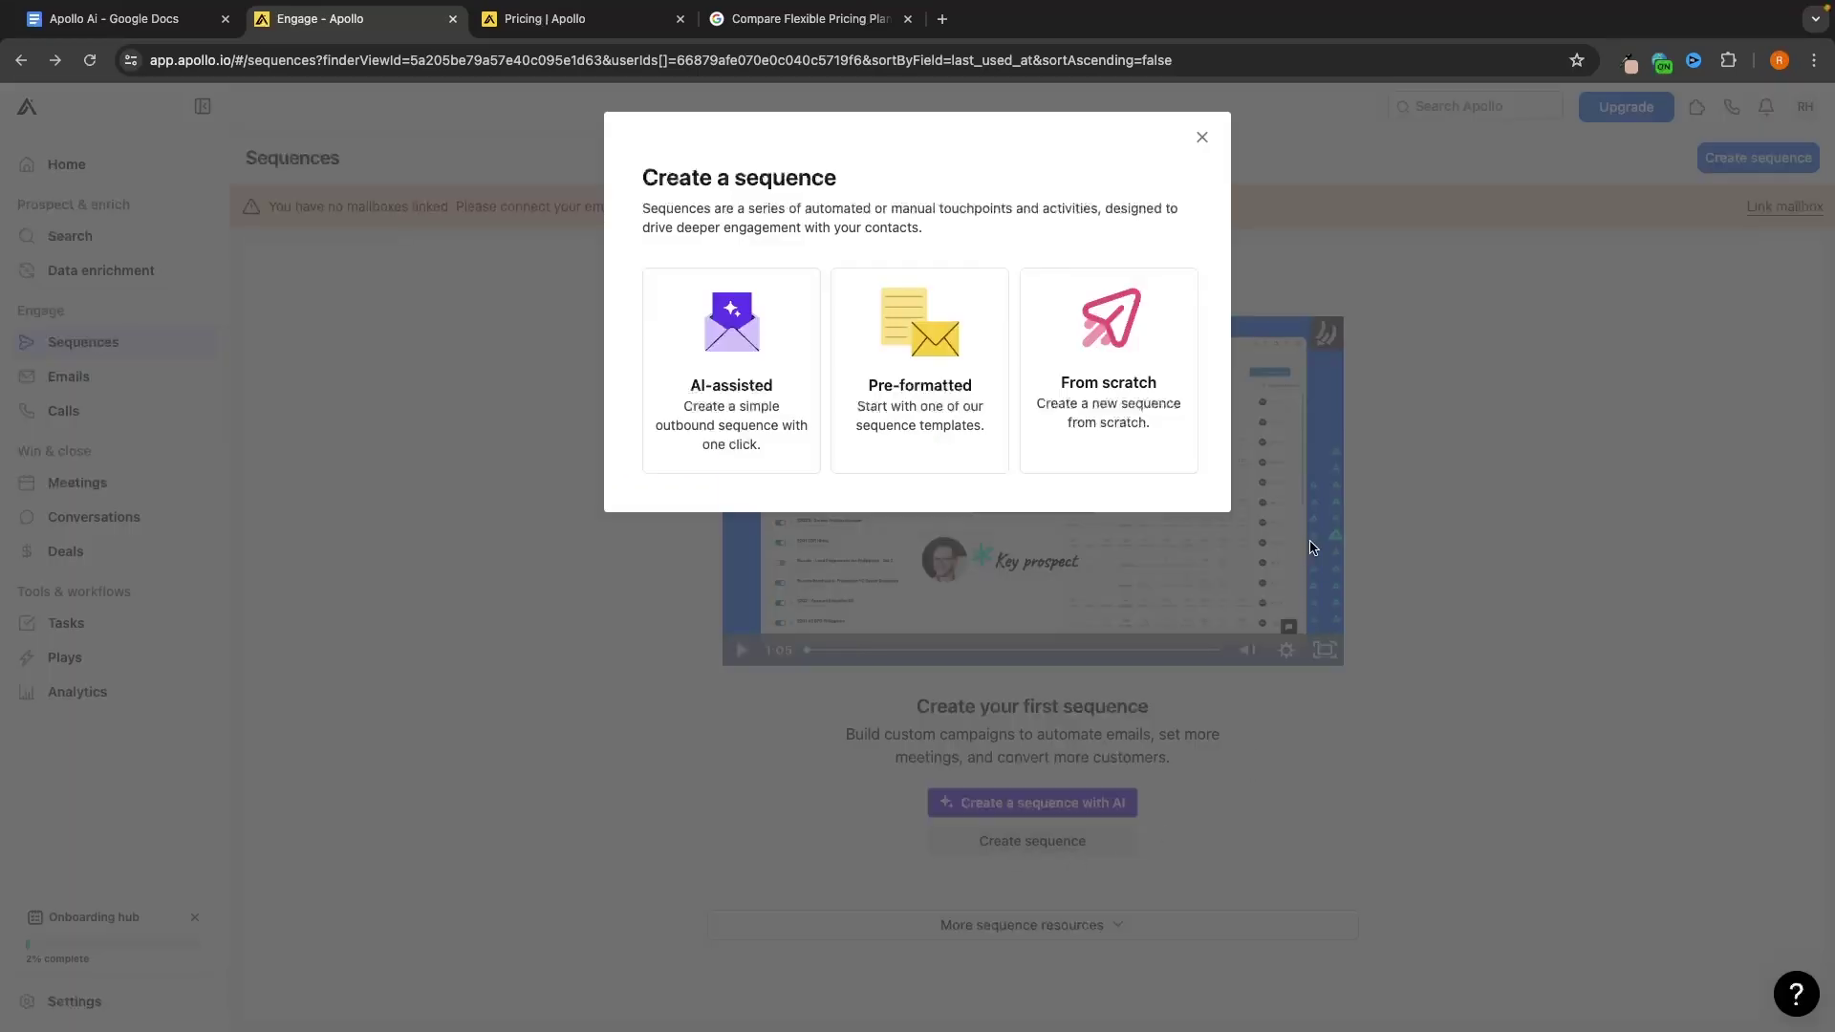
Create a new sequence from scratch named 'Test'
{"action": "left_click", "coordinate": [1155, 386]}
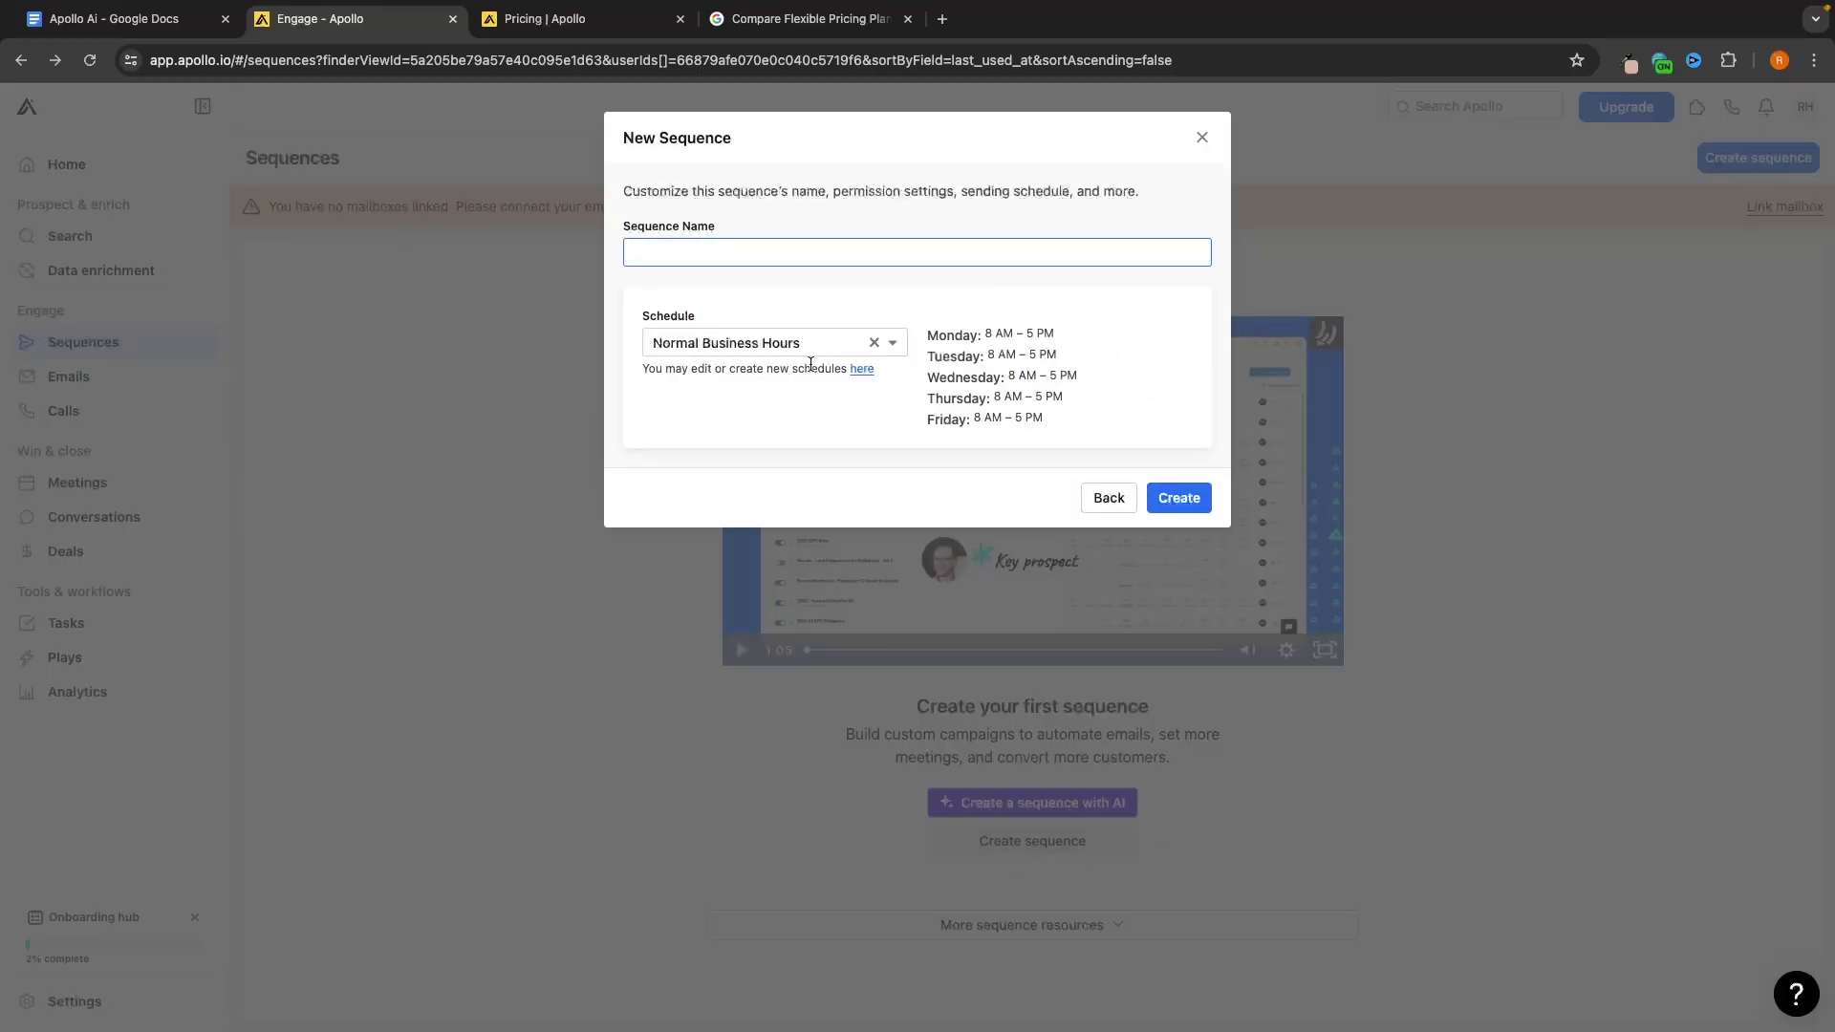
{"action": "type", "text": "Test"}
{"action": "left_click", "coordinate": [1084, 427]}
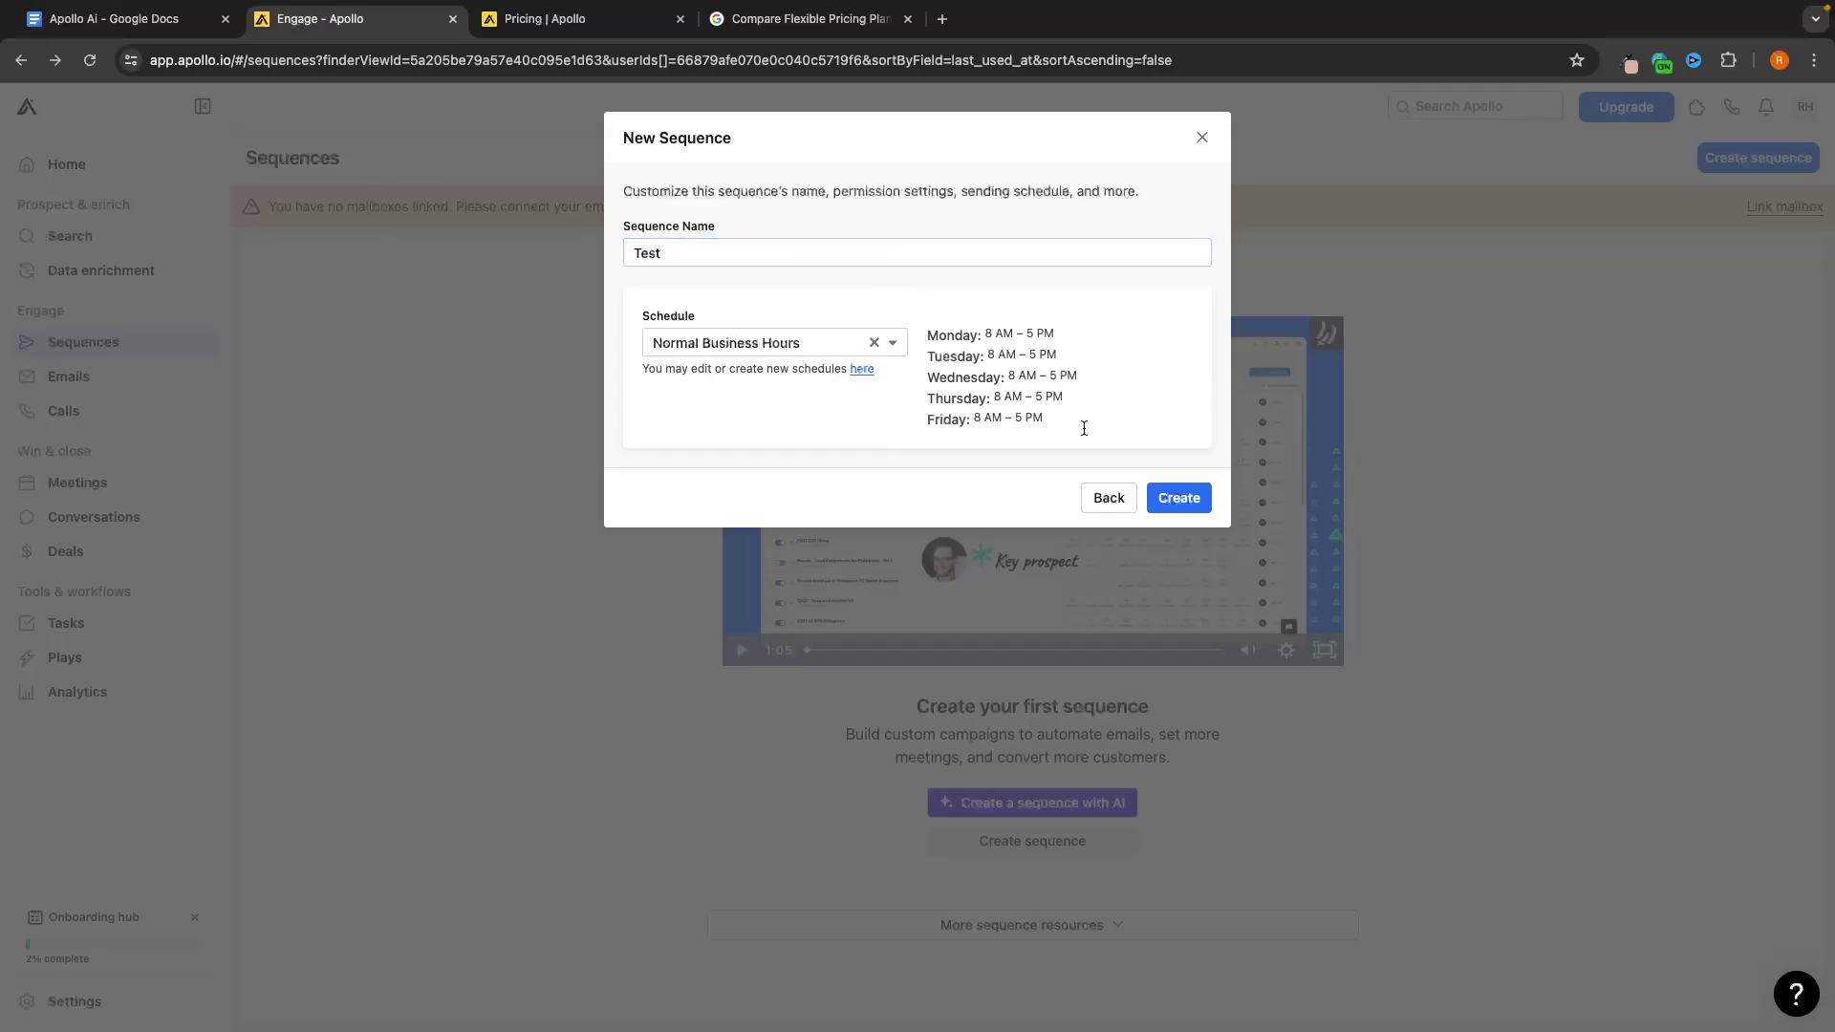
{"action": "left_click", "coordinate": [1194, 498]}
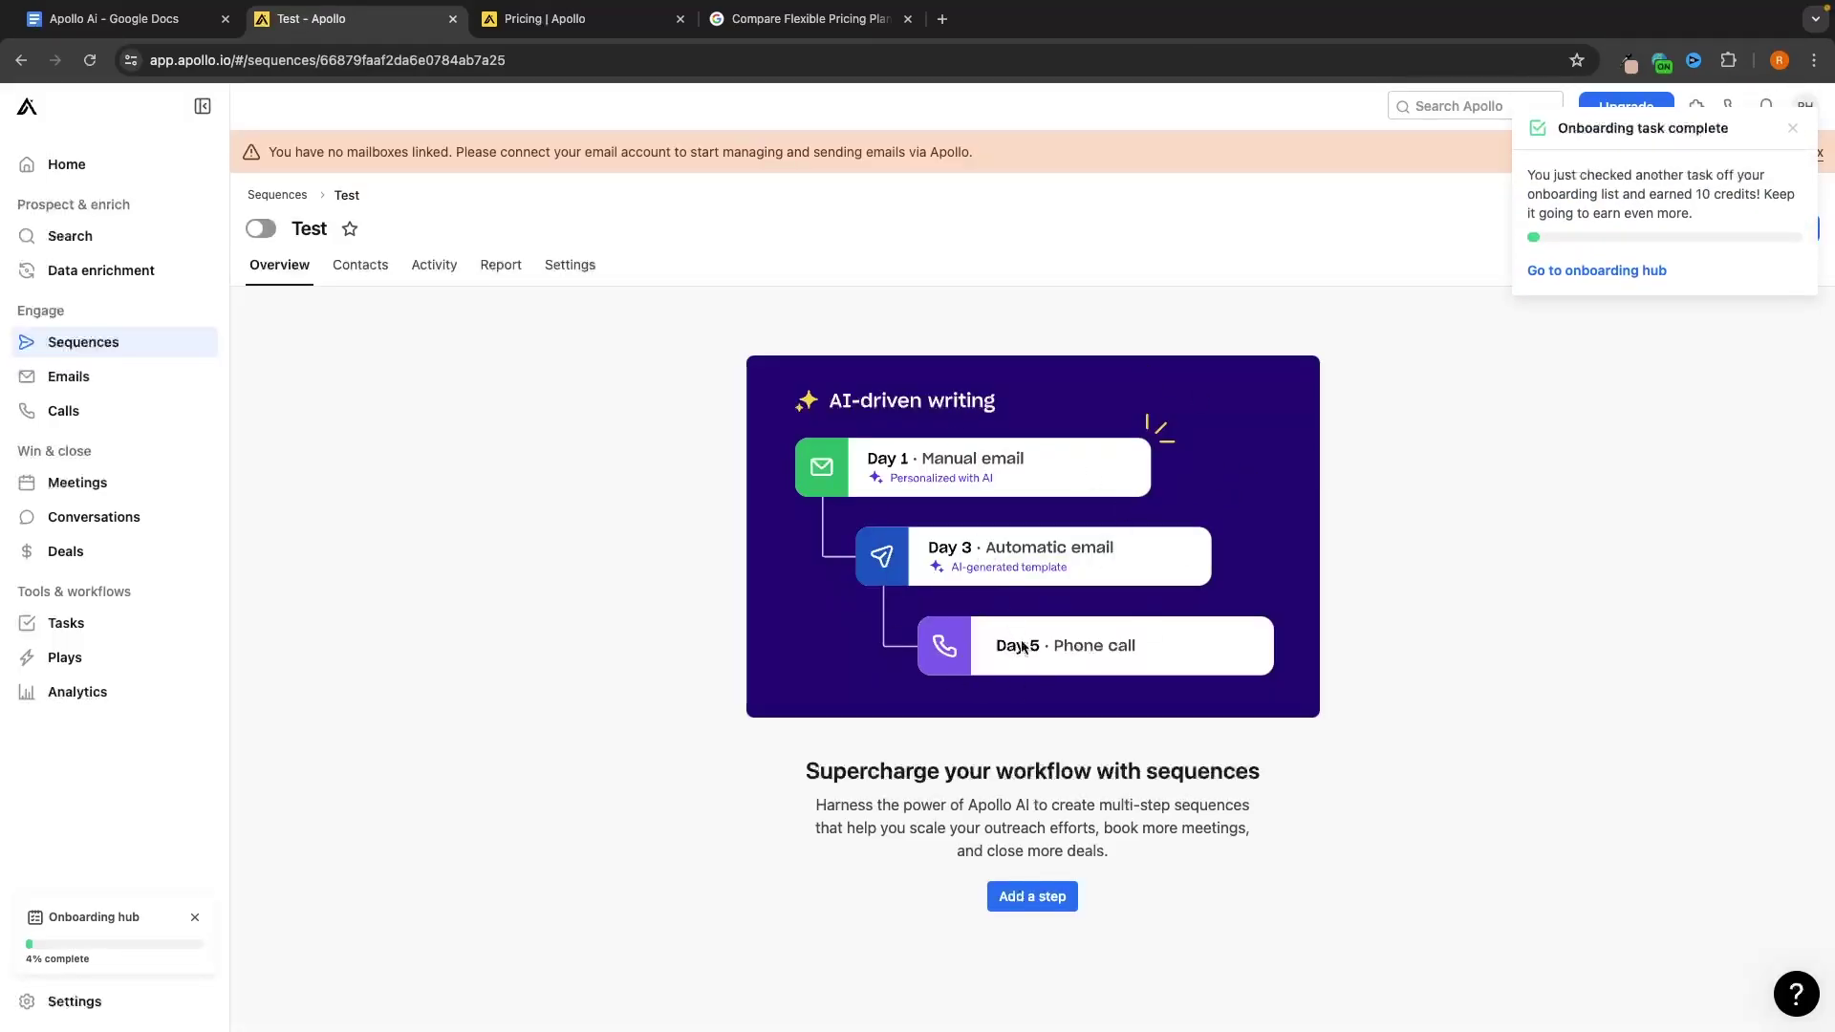
Add an automatic email step delayed 60 minutes after a contact is added
{"action": "left_click", "coordinate": [1030, 893]}
{"action": "key", "text": "Escape"}
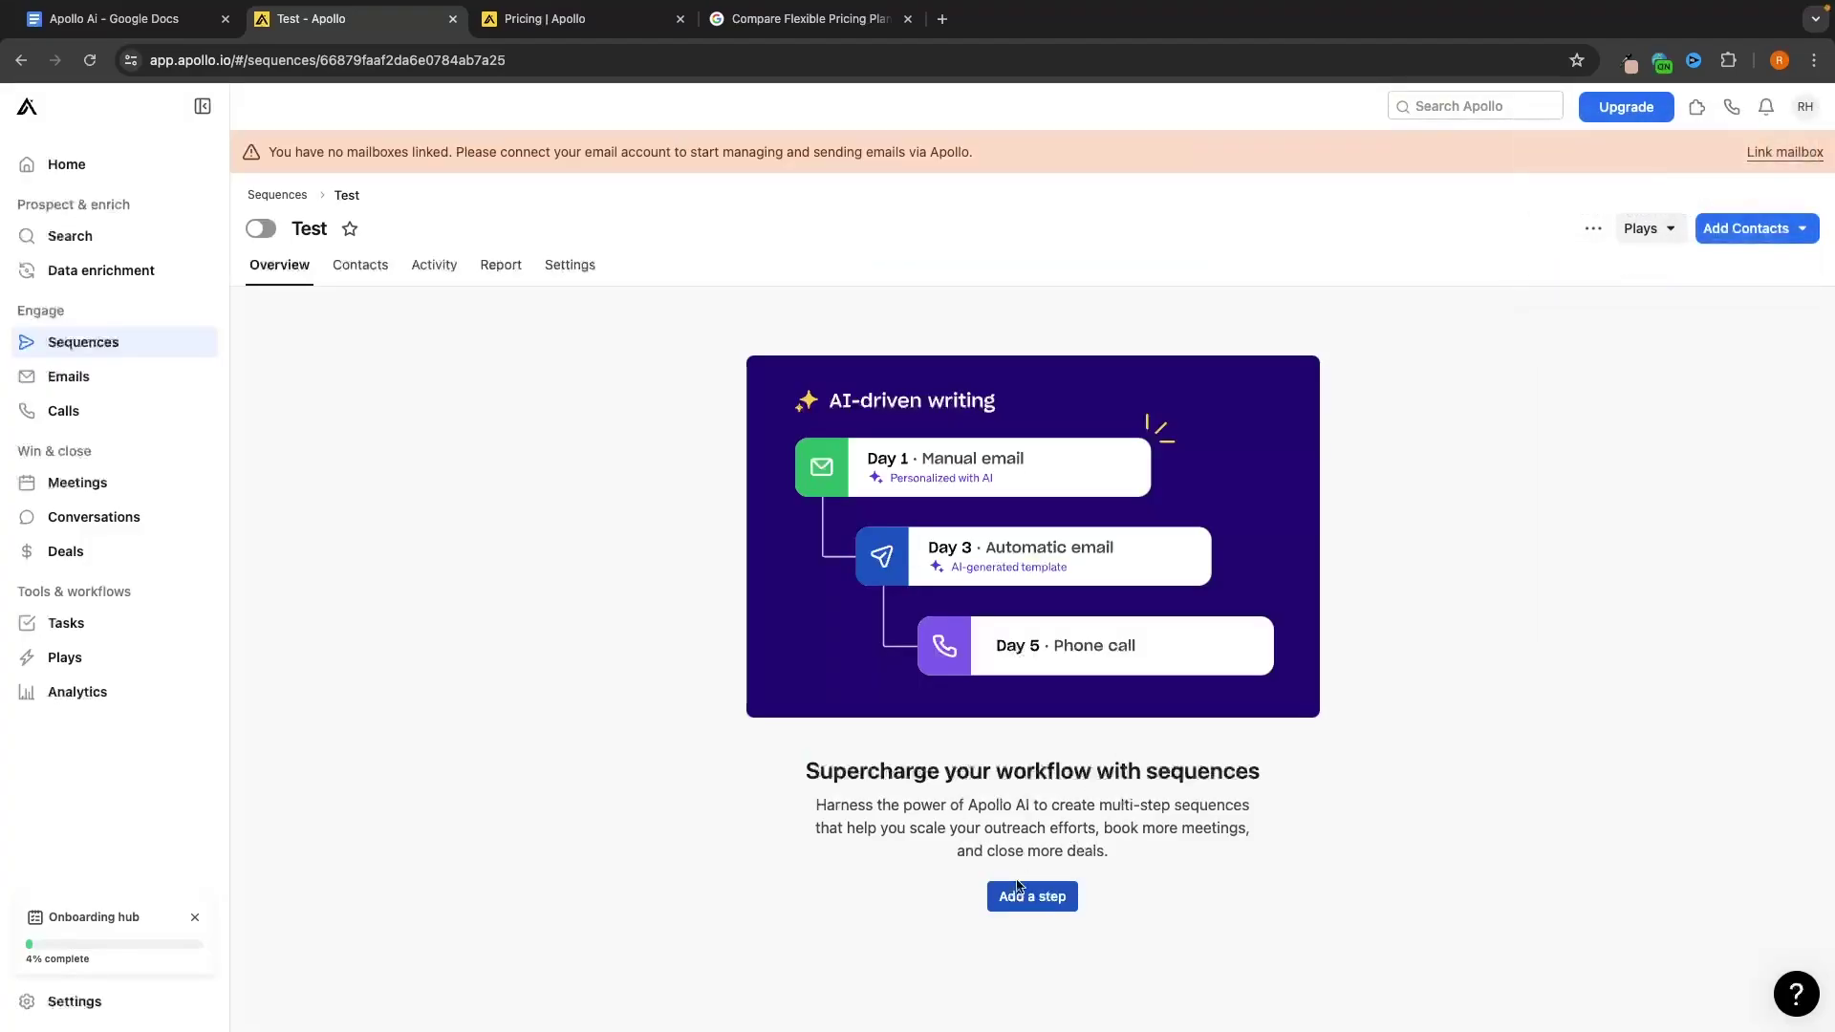
{"action": "left_click", "coordinate": [1019, 888]}
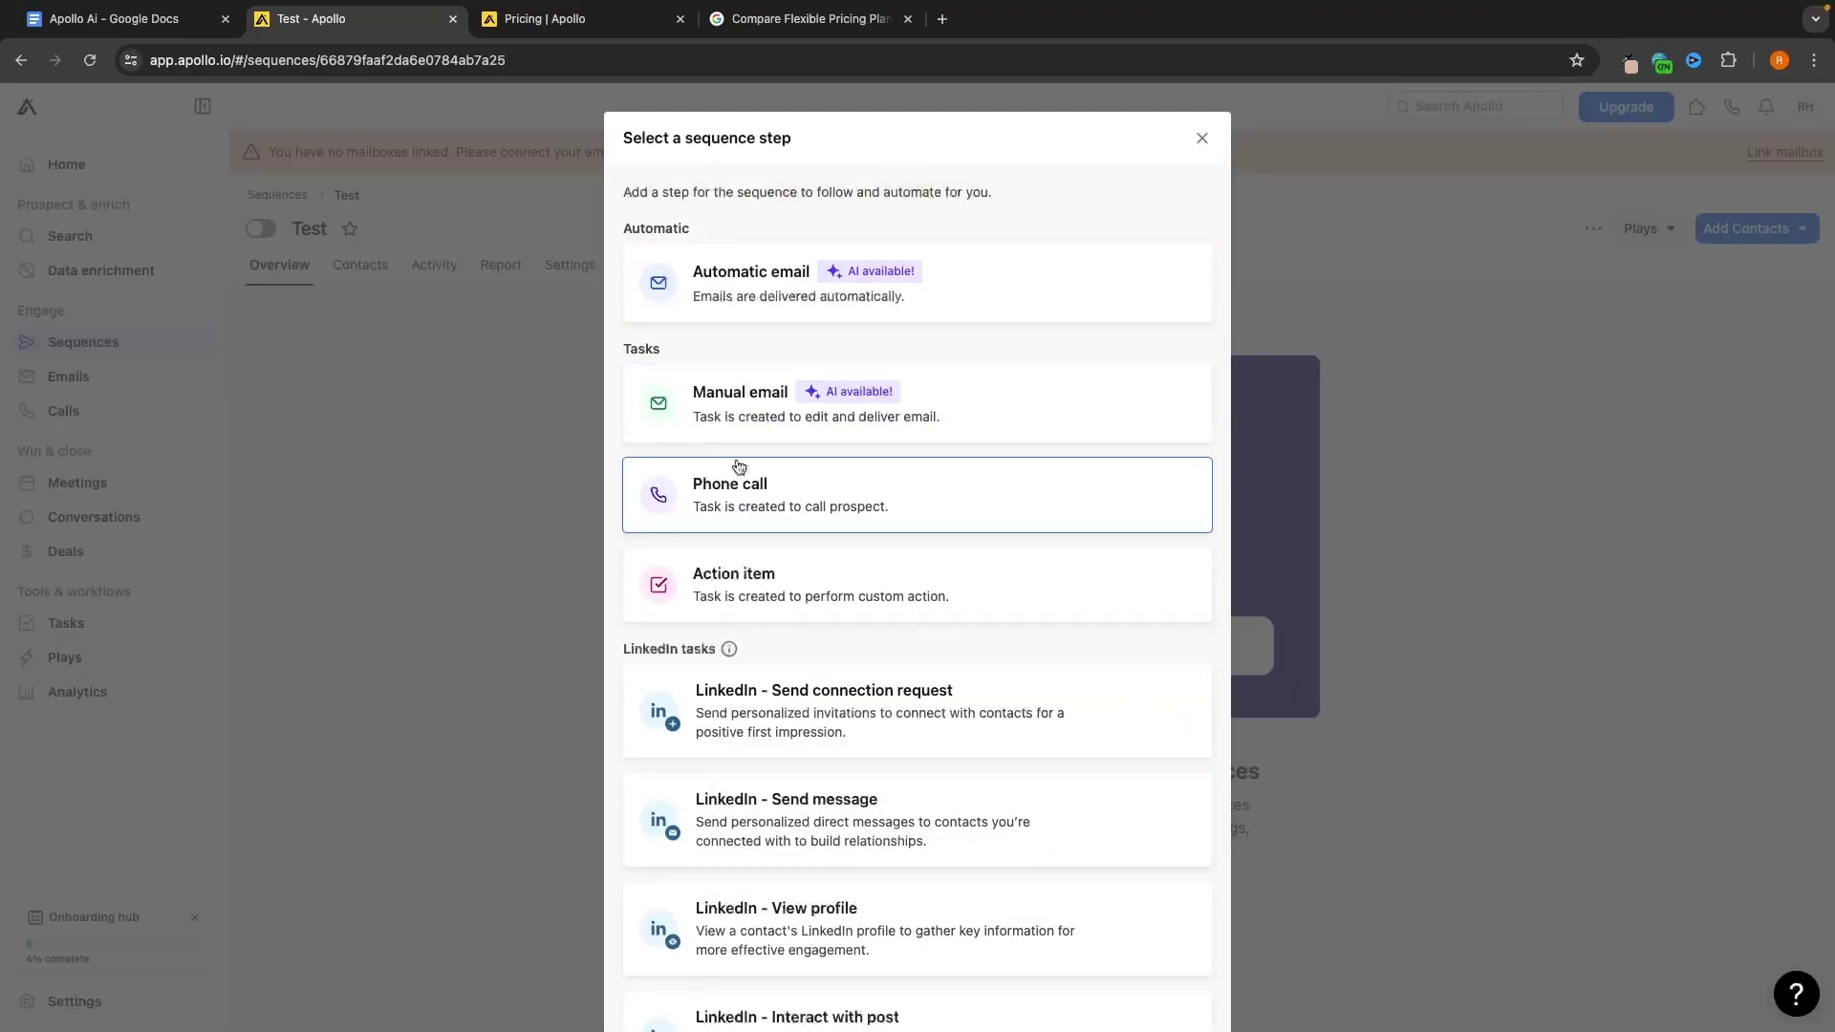
{"action": "left_click", "coordinate": [712, 272]}
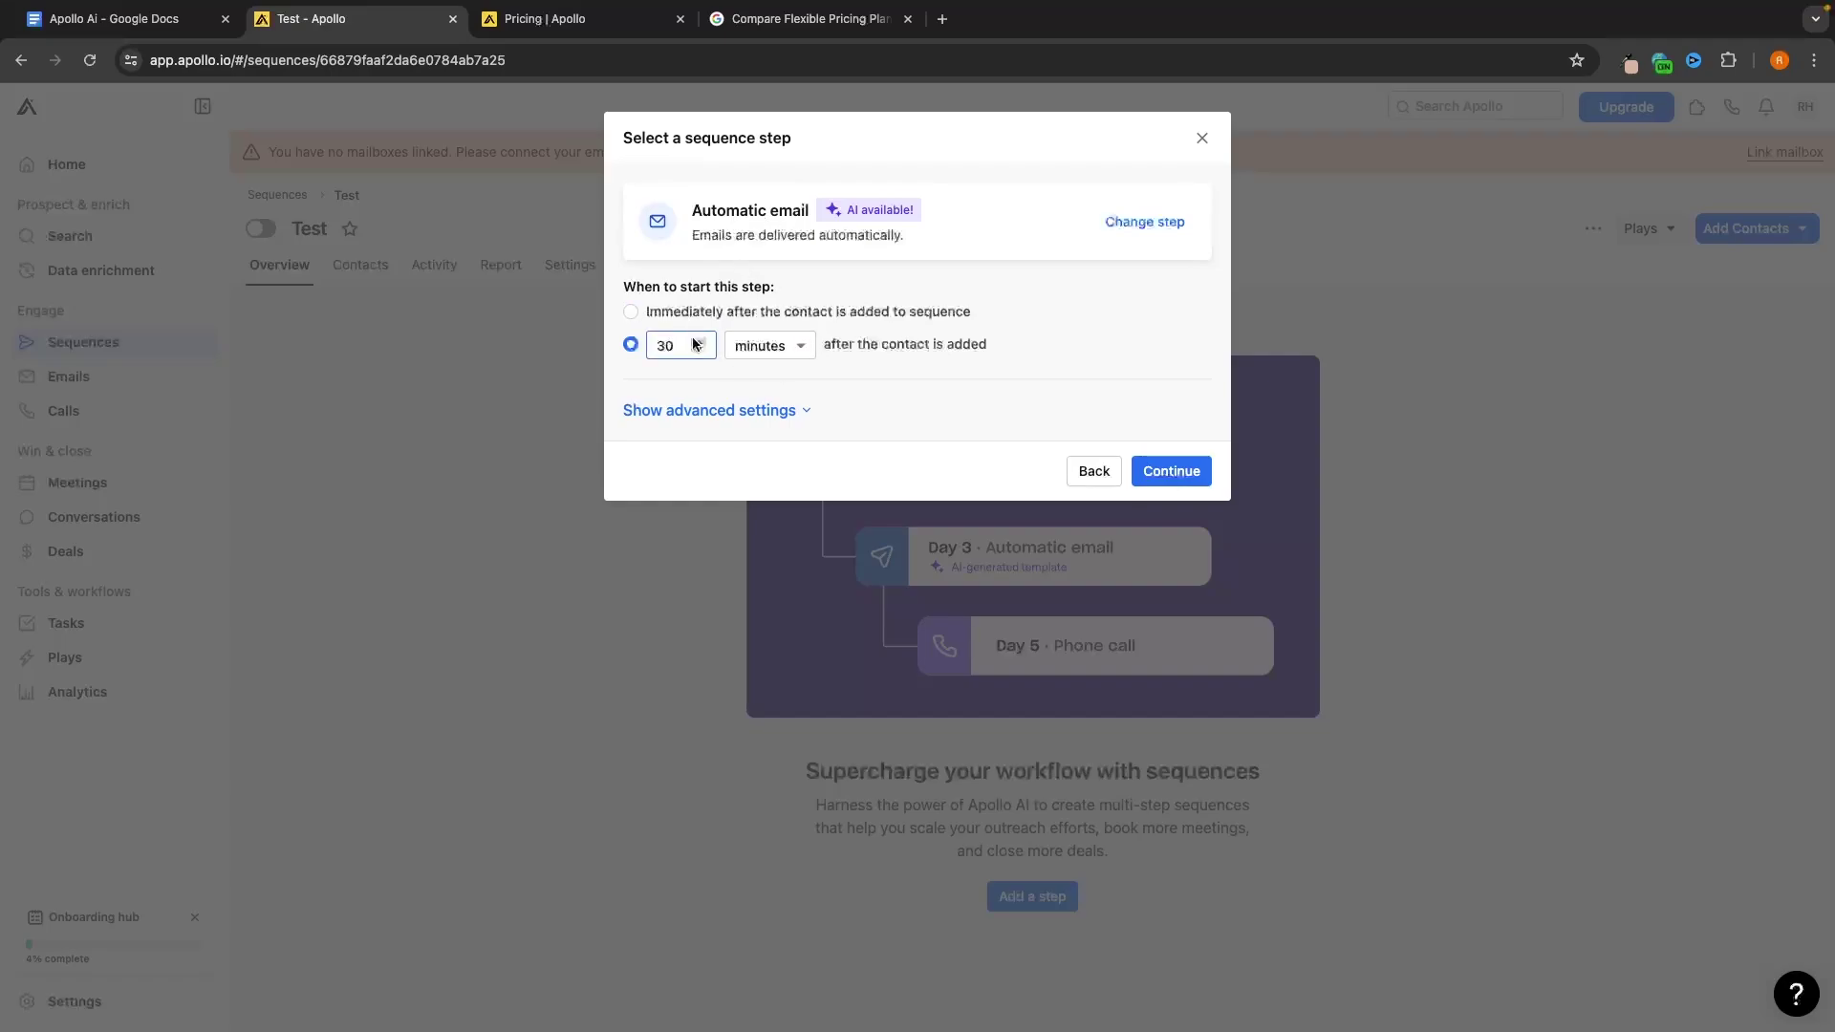
{"action": "left_click", "coordinate": [667, 315]}
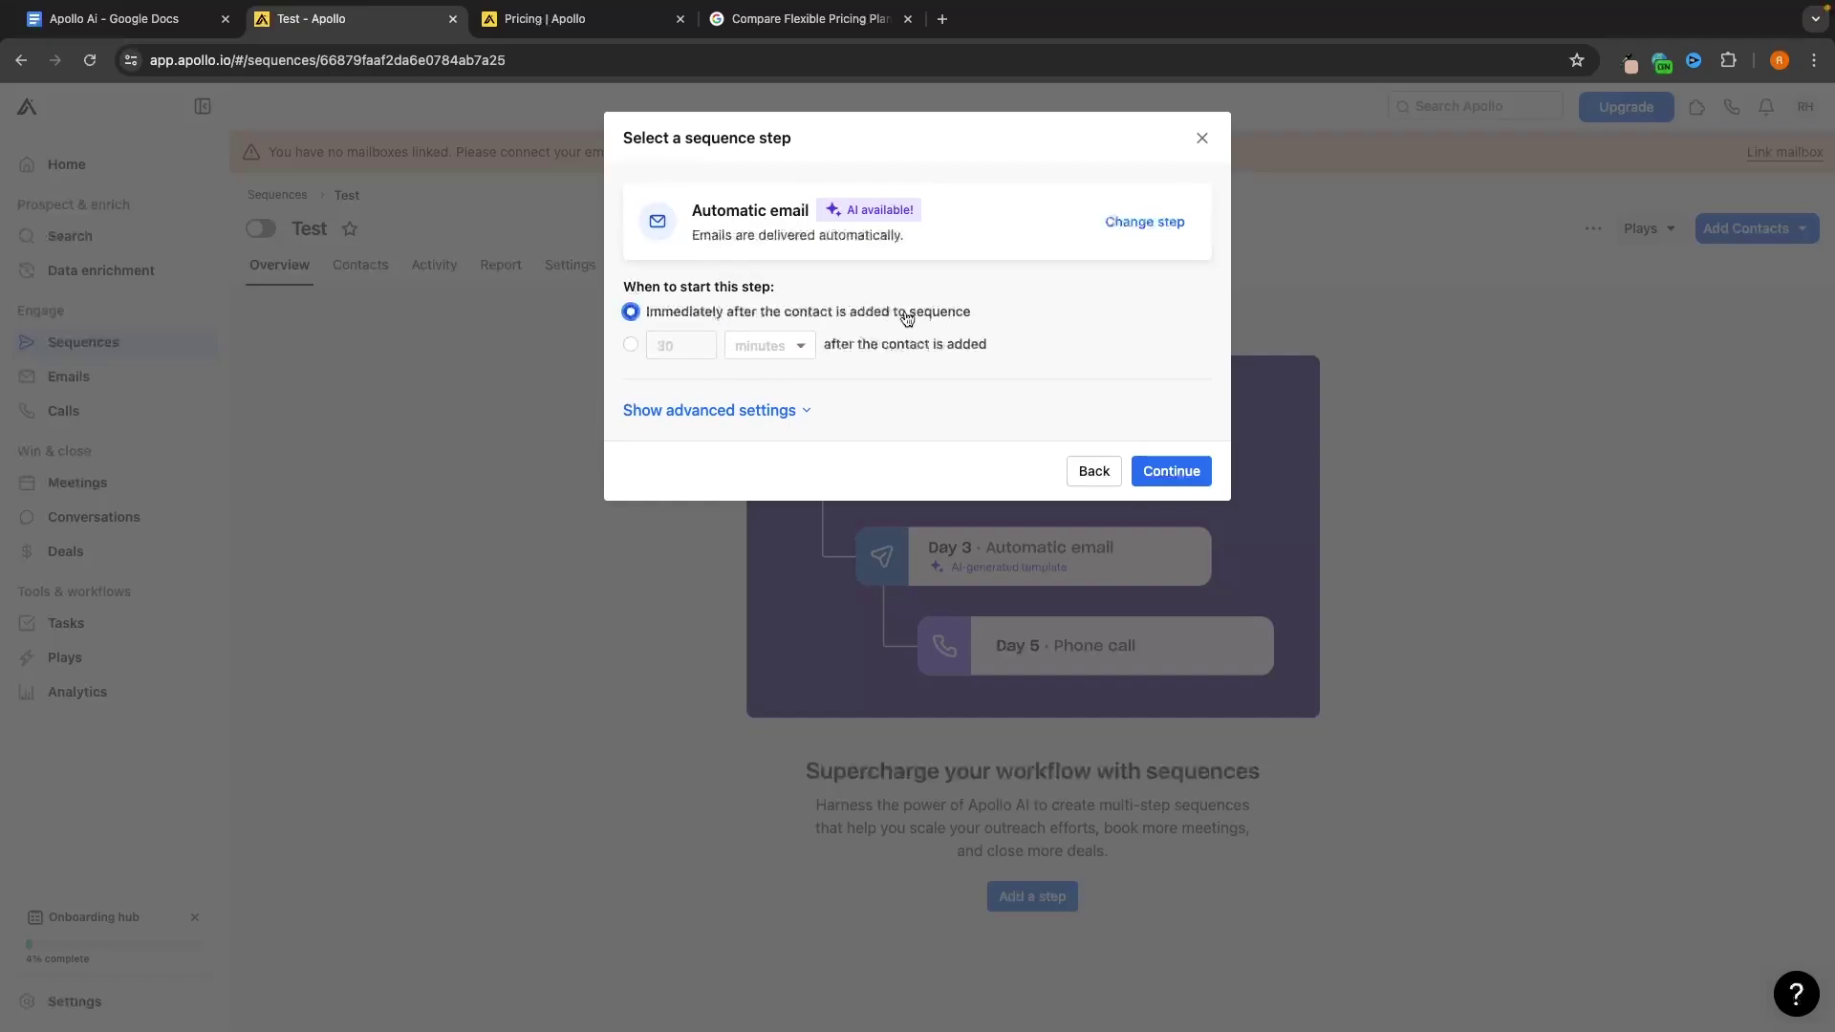
{"action": "left_click", "coordinate": [631, 345]}
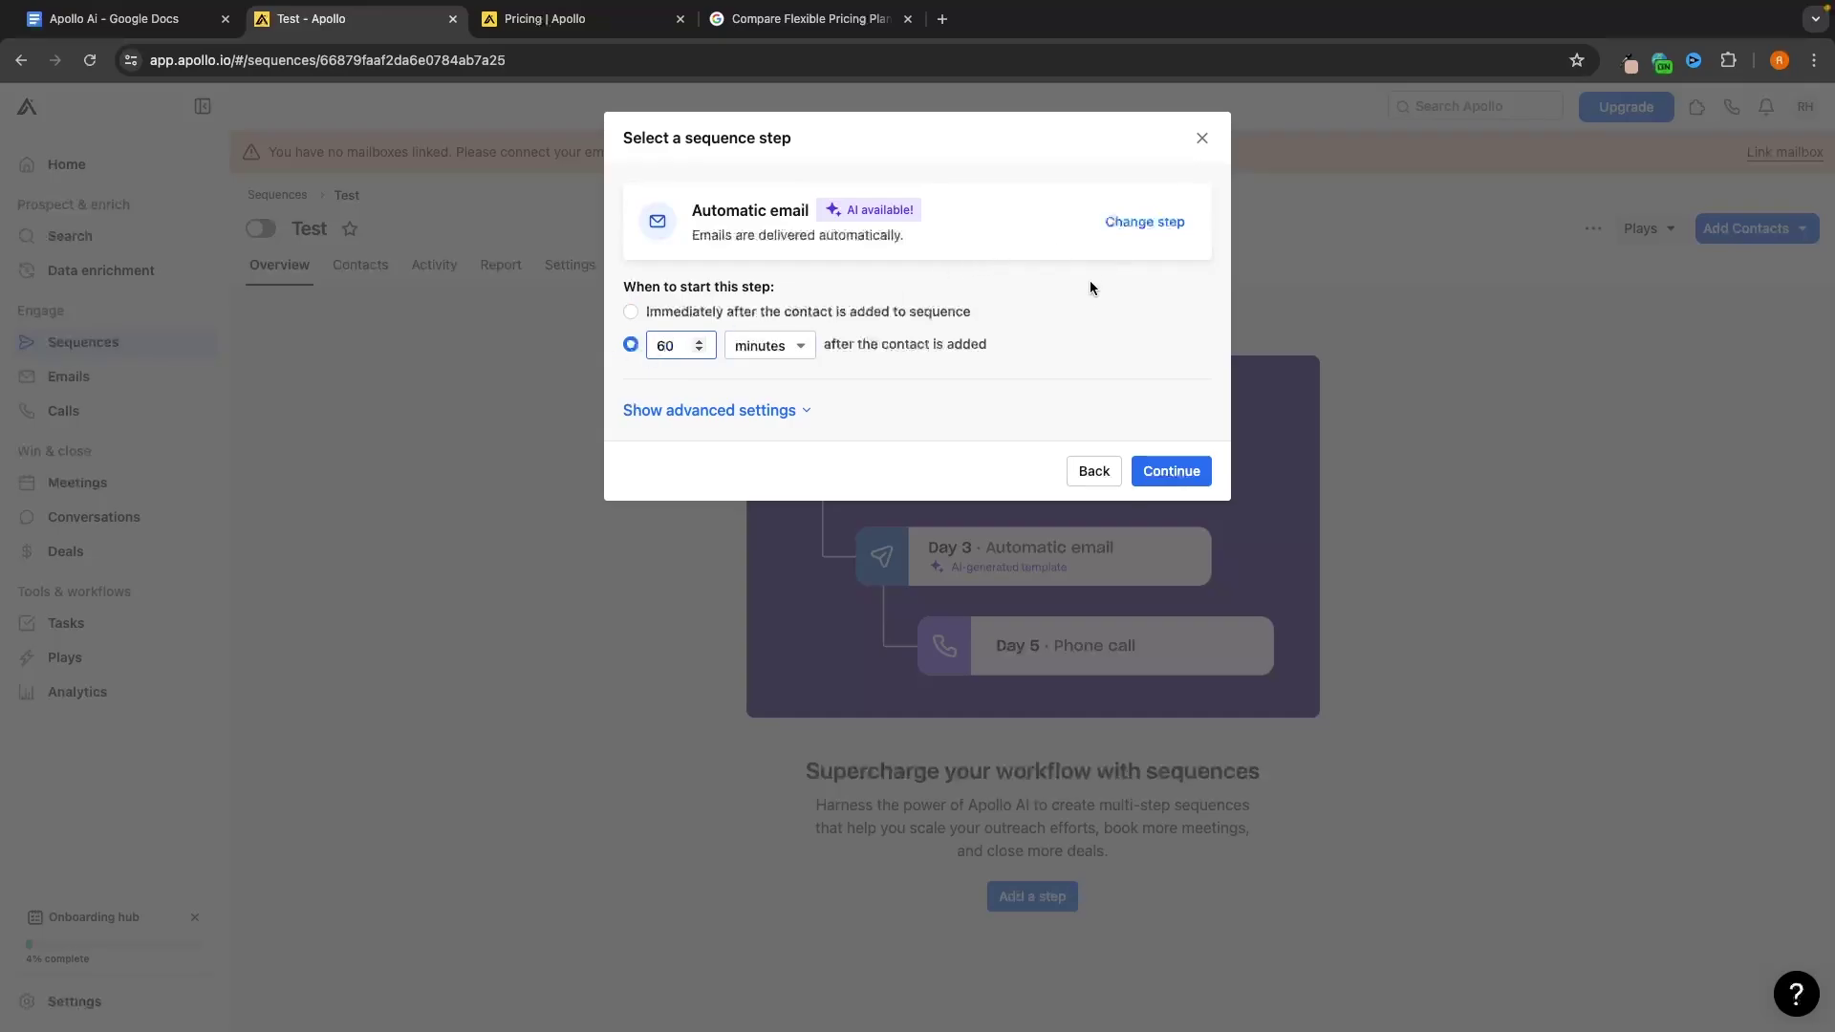
{"action": "left_click", "coordinate": [1168, 472]}
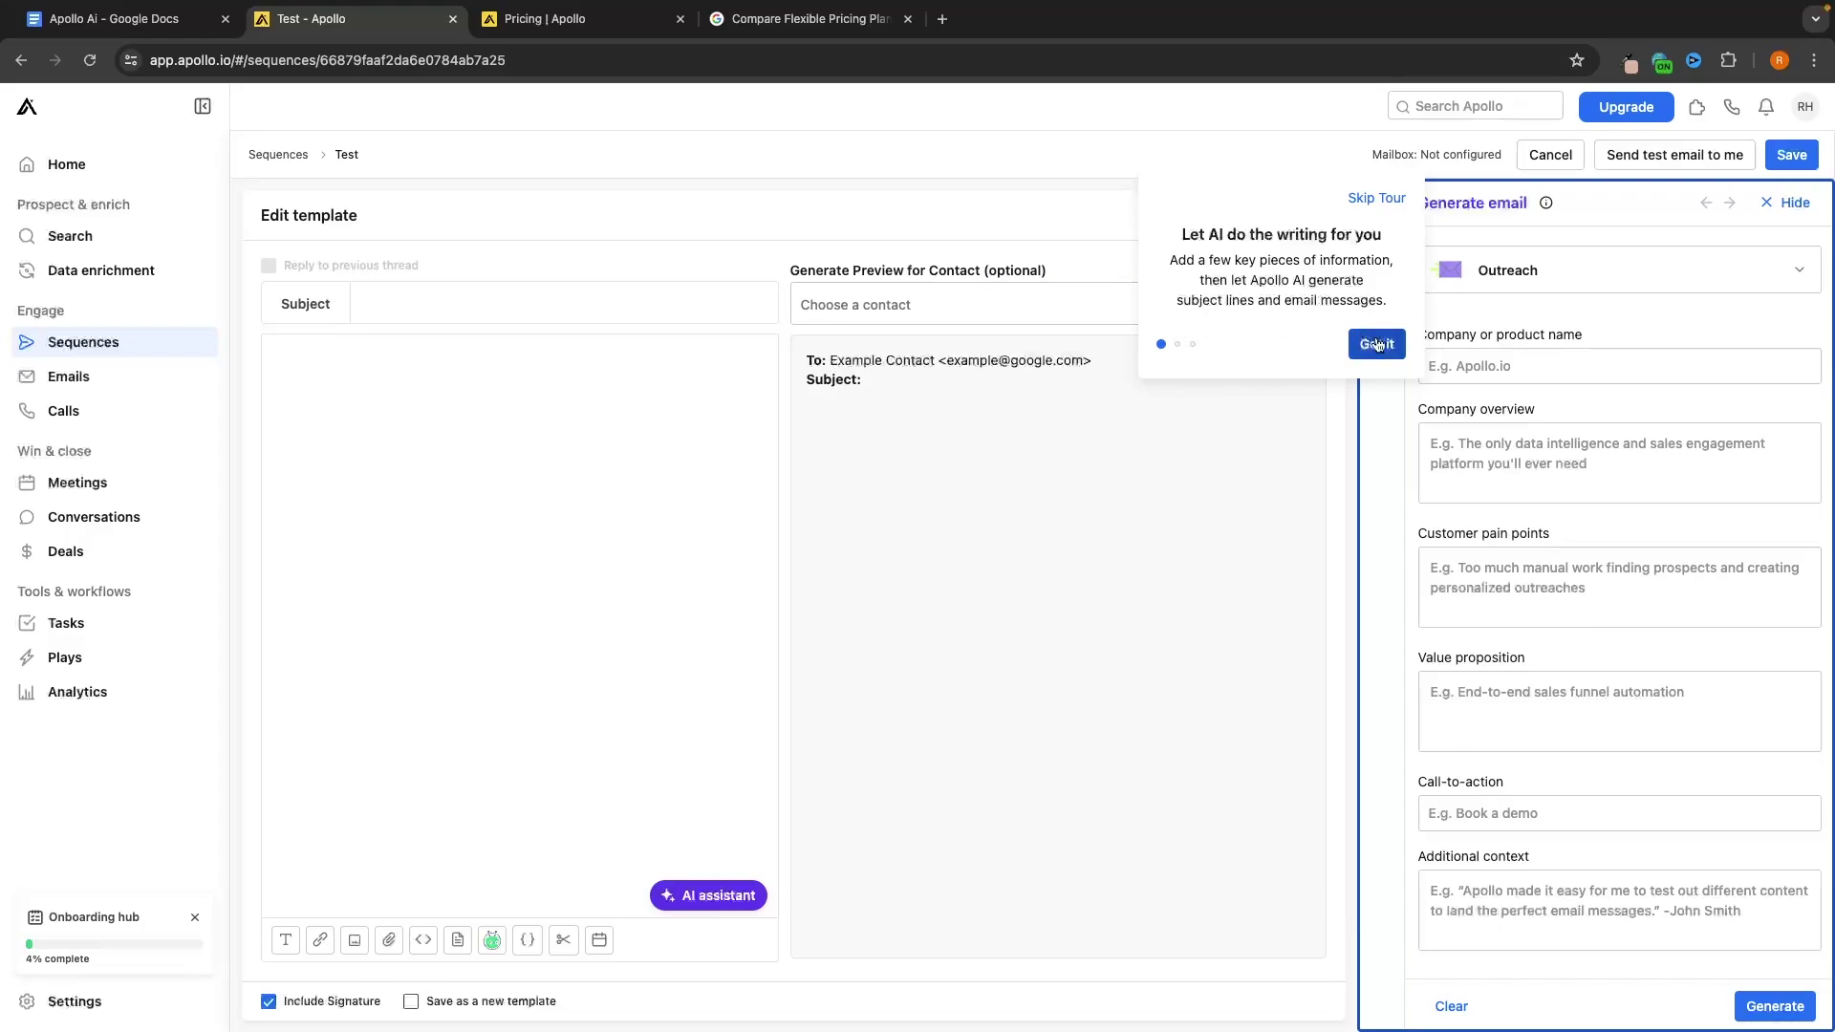
Dismiss the AI writing tour, close the step choices without adding one, and return to Sequences
{"action": "left_click", "coordinate": [1372, 342]}
{"action": "left_click", "coordinate": [1321, 460]}
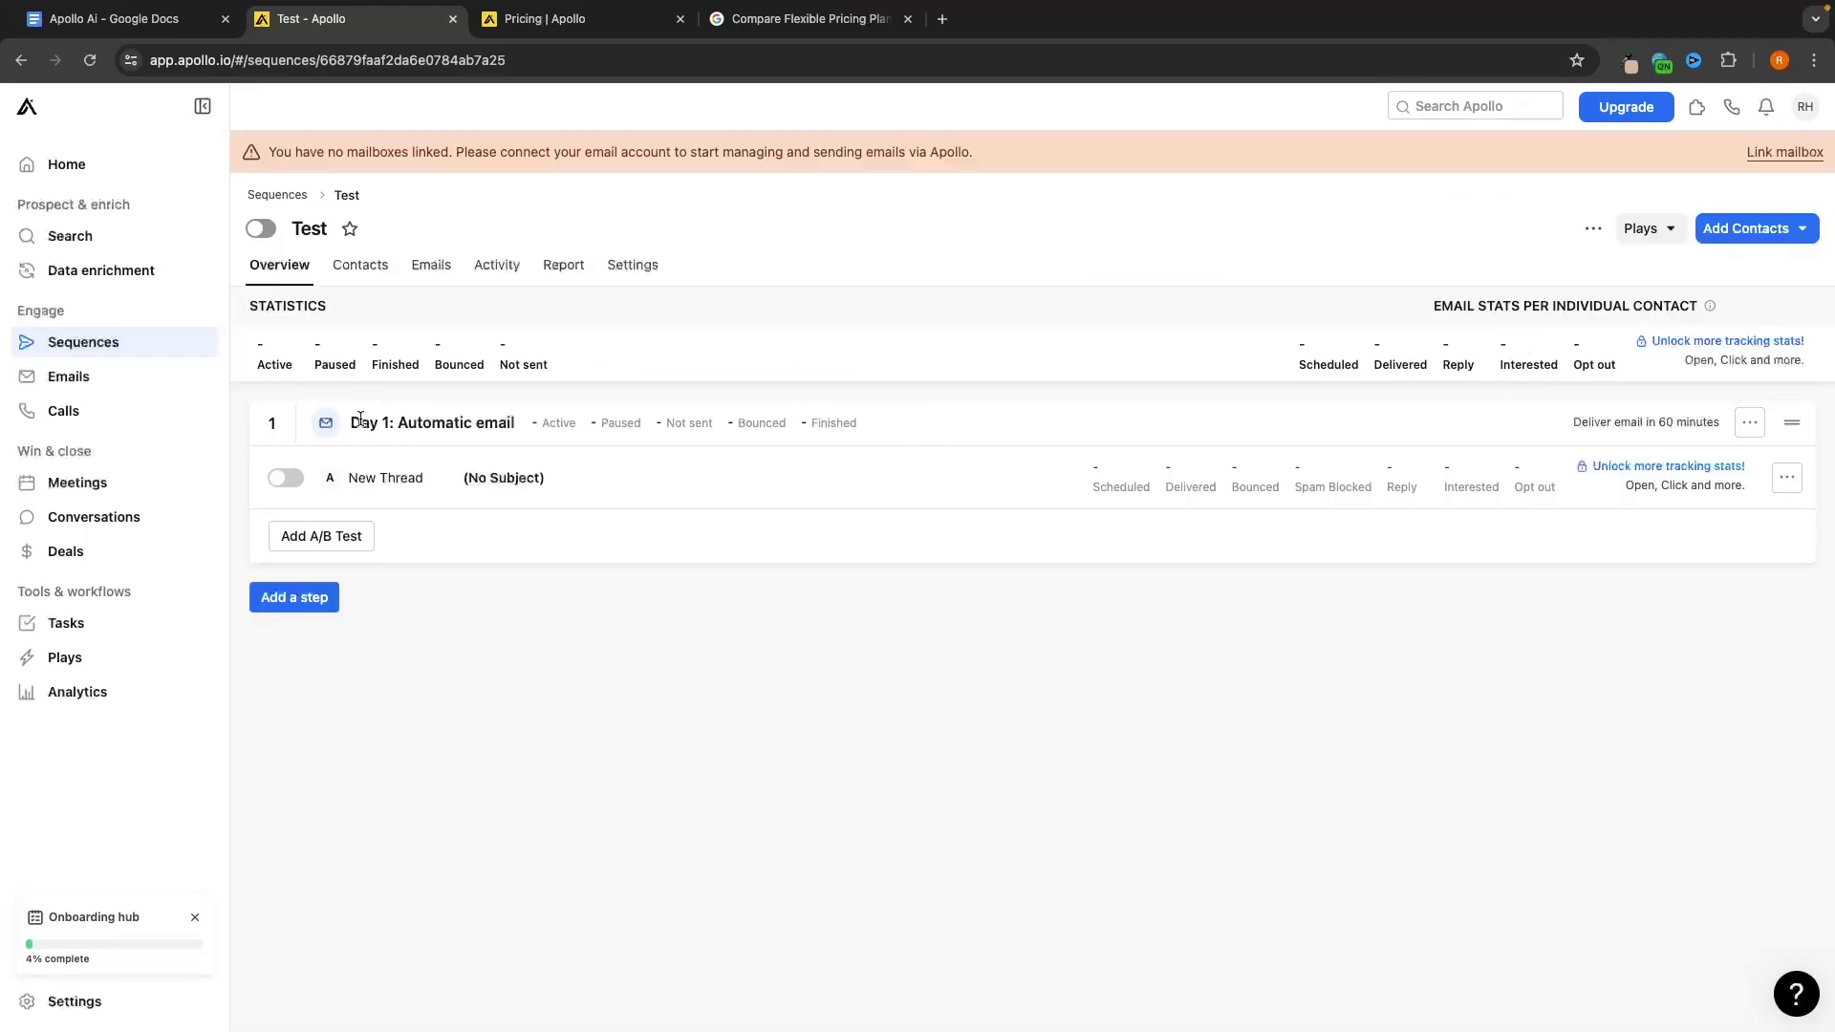
{"action": "left_click", "coordinate": [300, 596]}
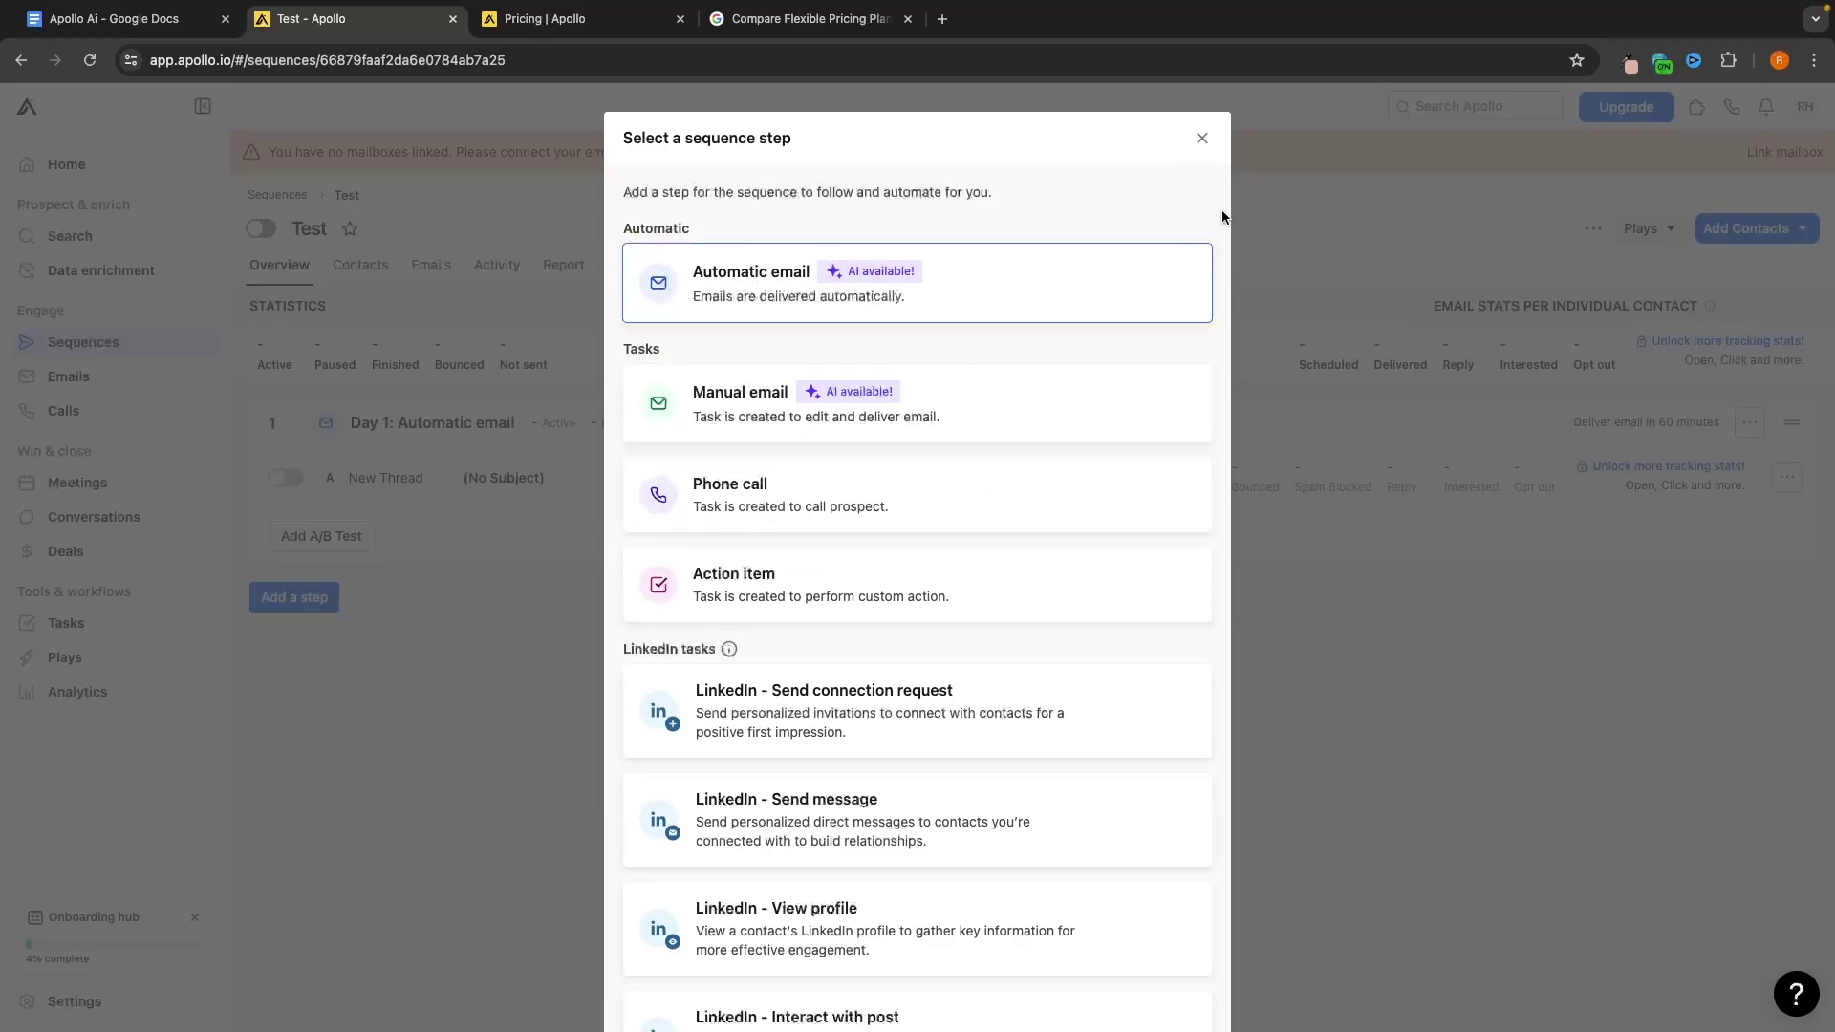
{"action": "left_click", "coordinate": [1203, 137]}
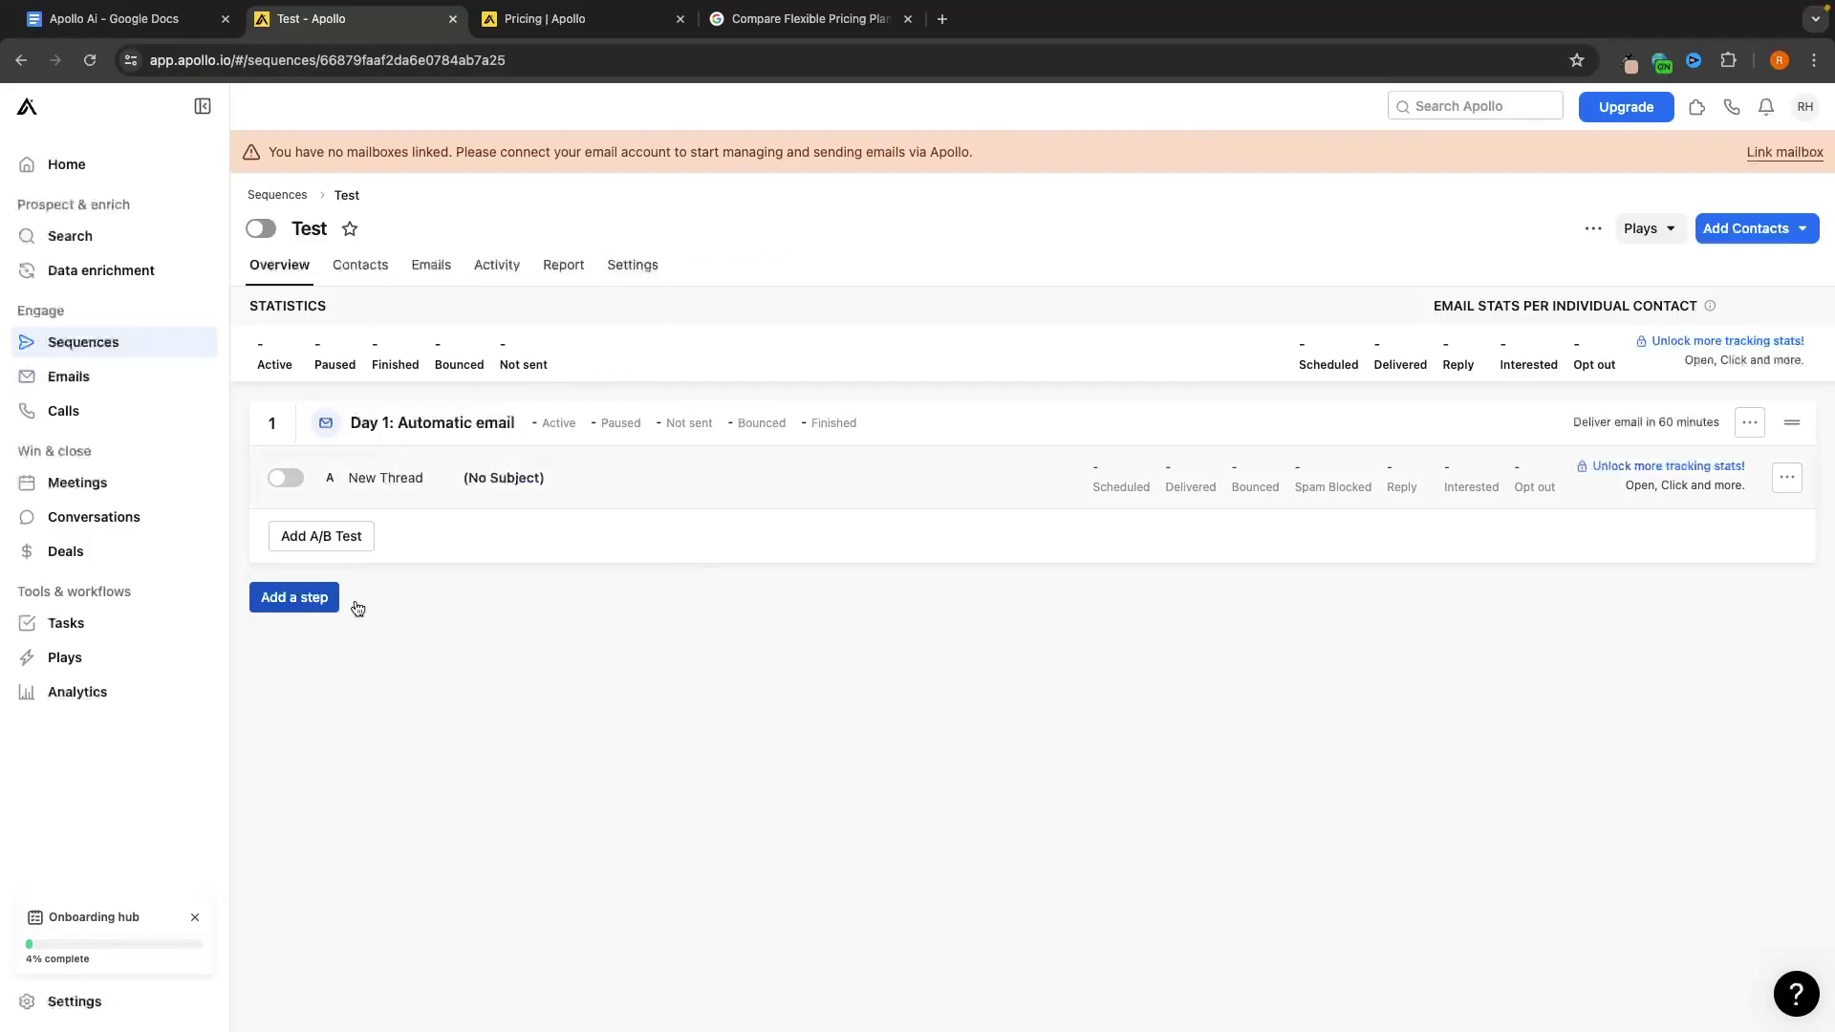
{"action": "left_click", "coordinate": [116, 346]}
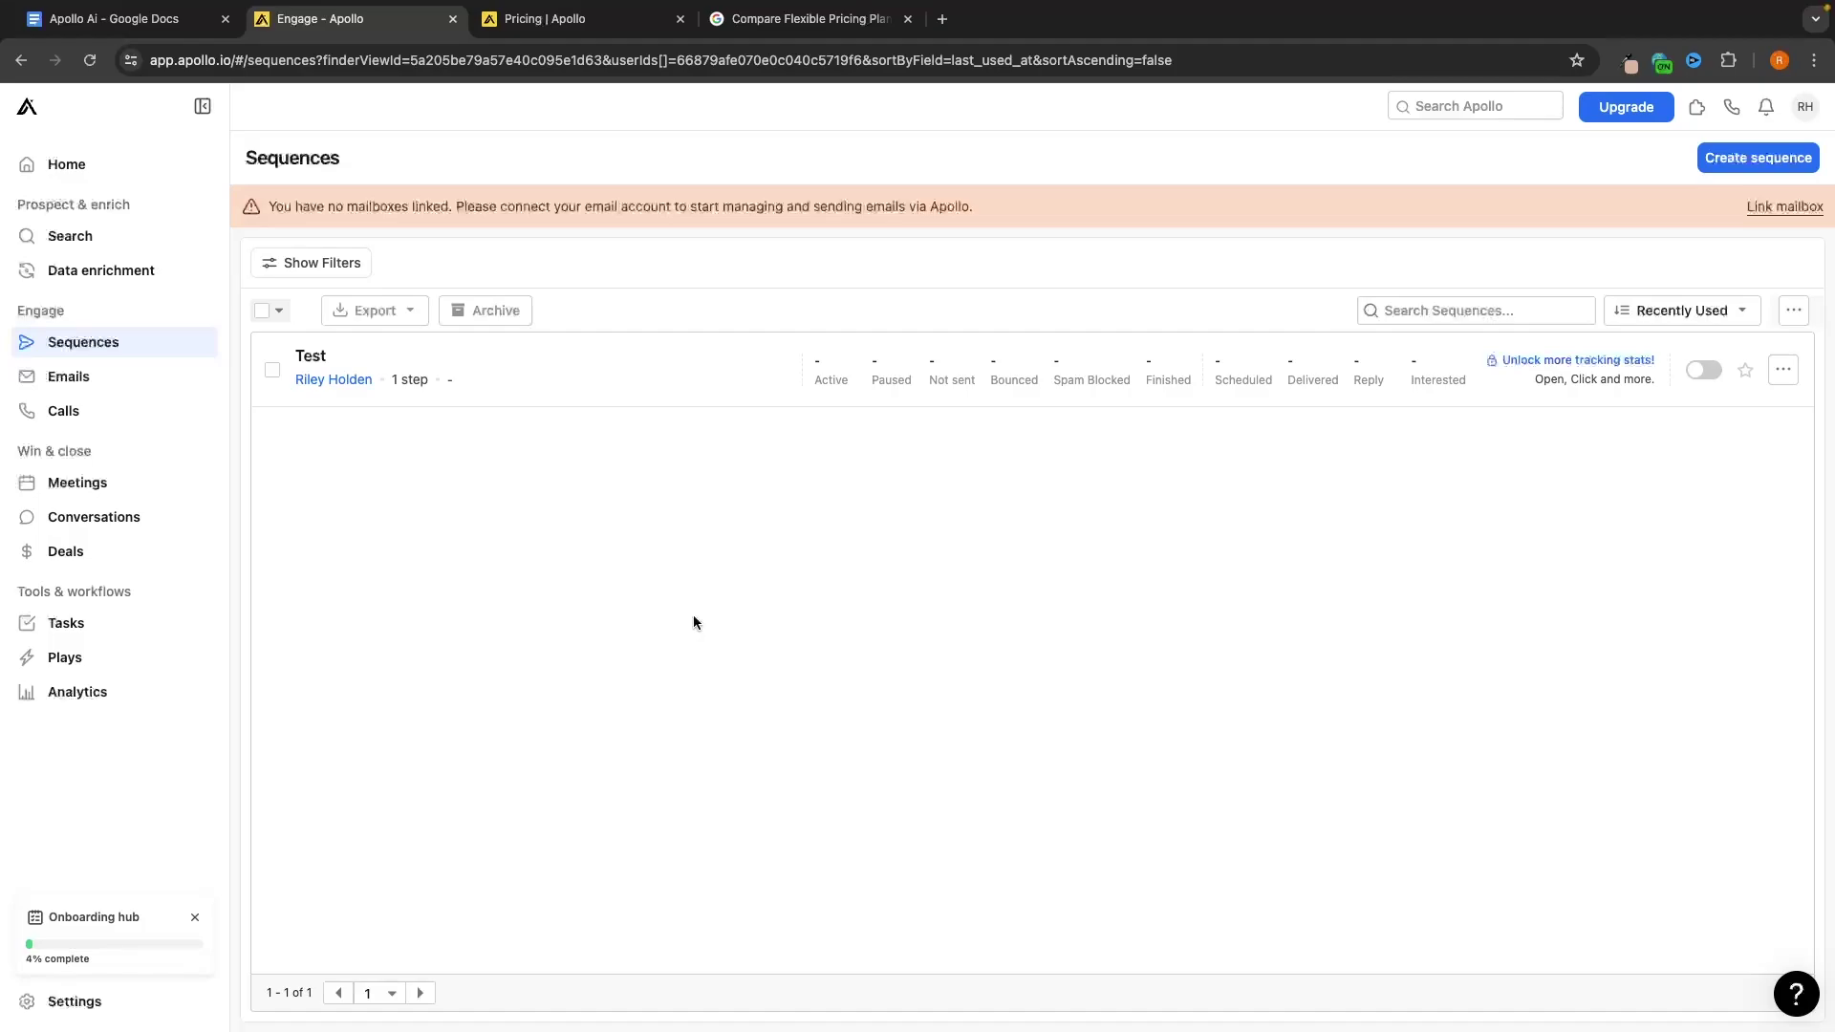
Start an AI-assisted sequence for the company 'G-Force Real Estate'
{"action": "left_click", "coordinate": [1735, 157]}
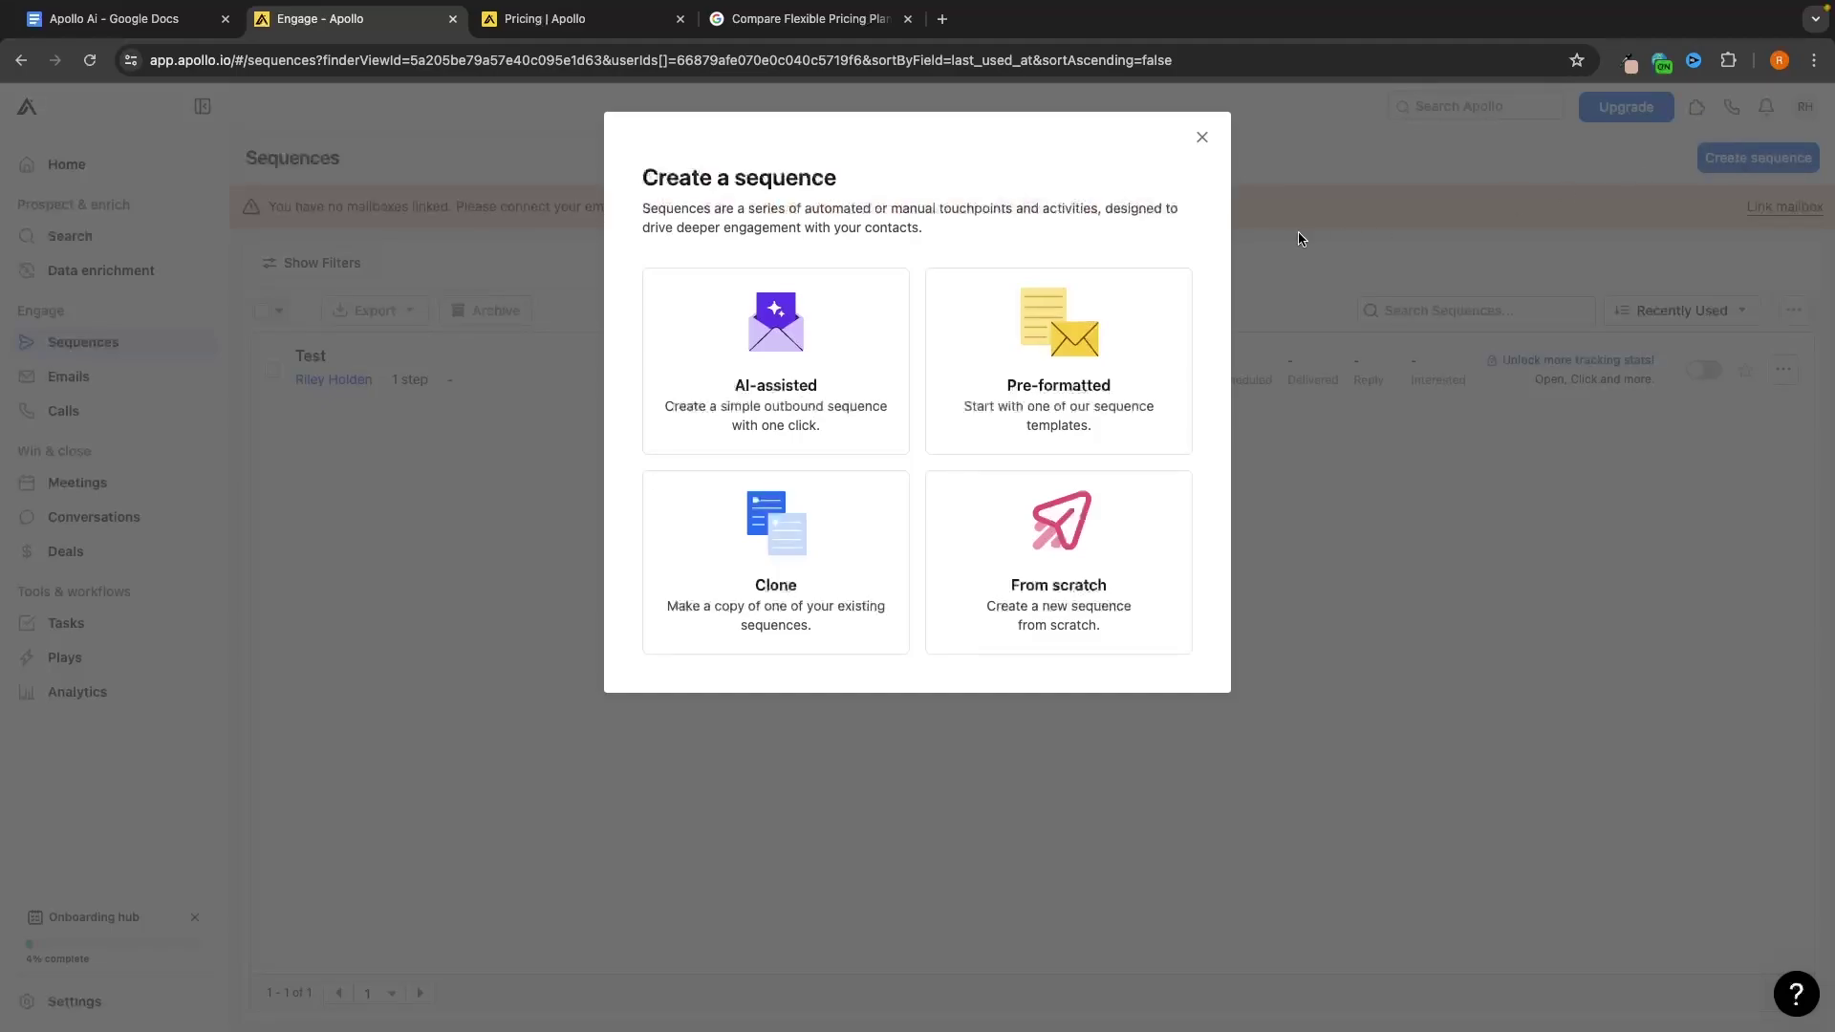
{"action": "left_click", "coordinate": [765, 344]}
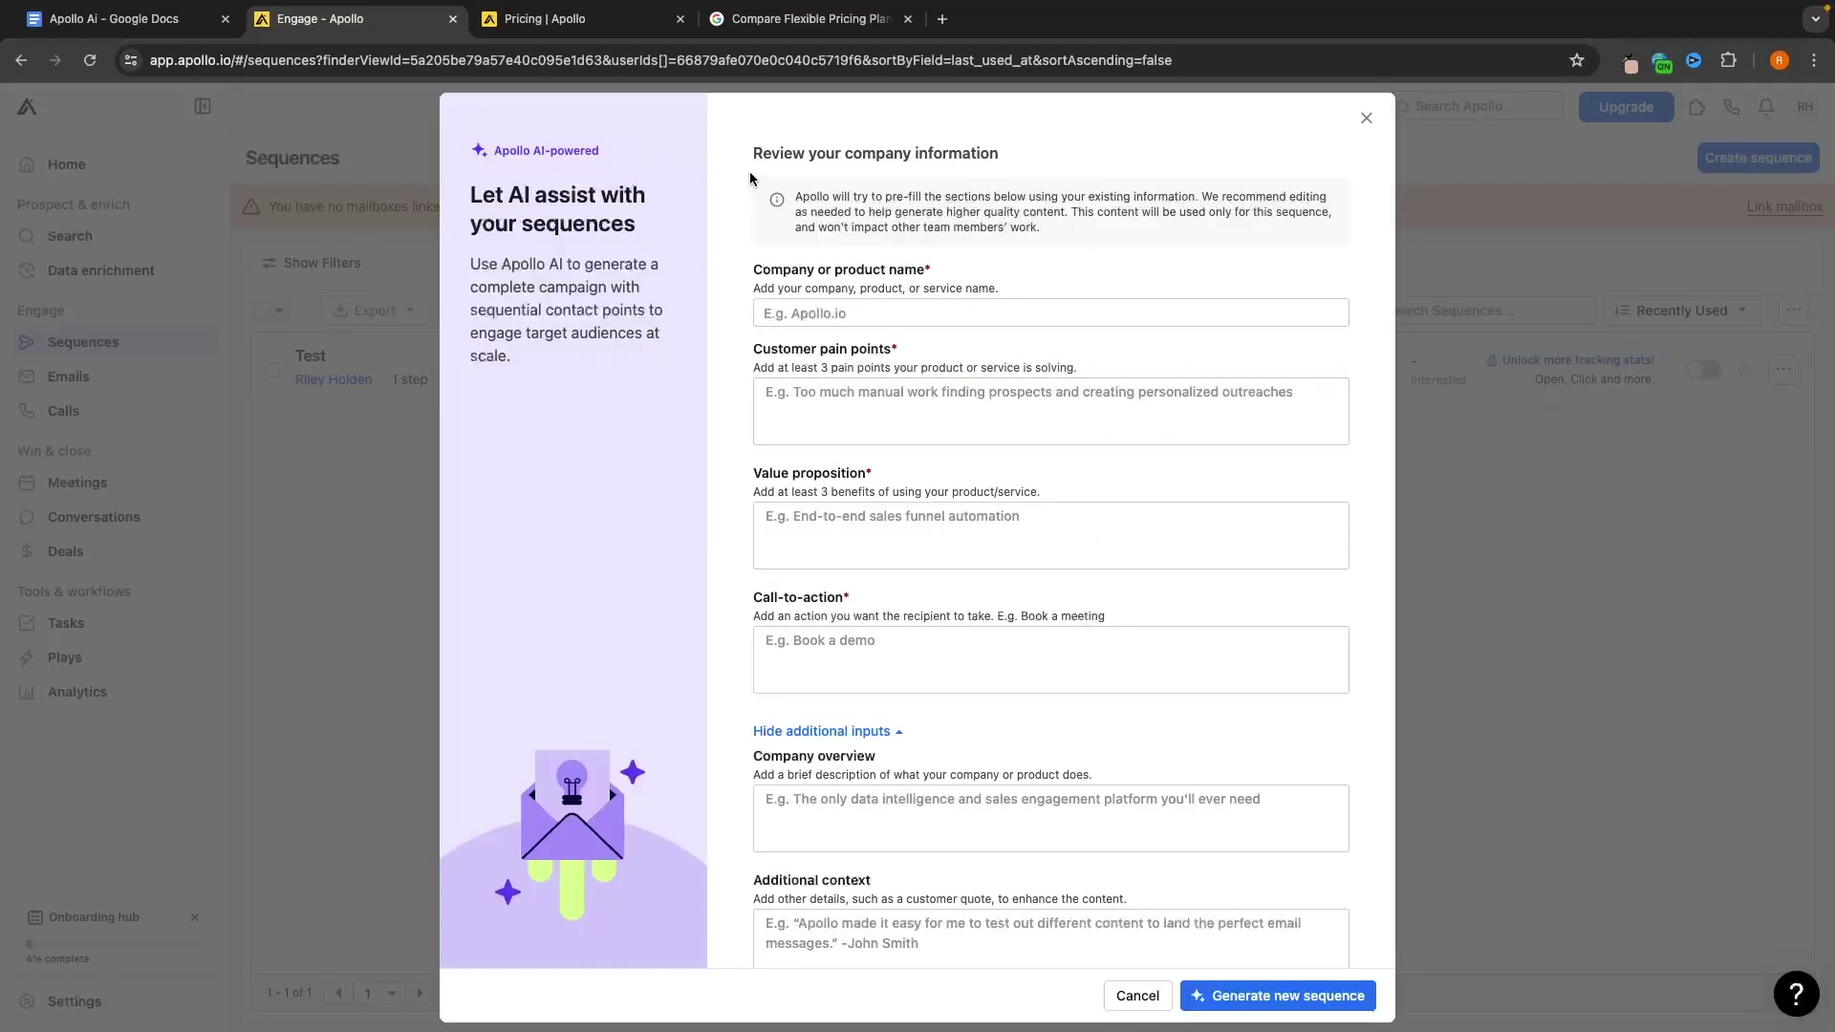
{"action": "left_click", "coordinate": [870, 313]}
{"action": "type", "text": "G"}
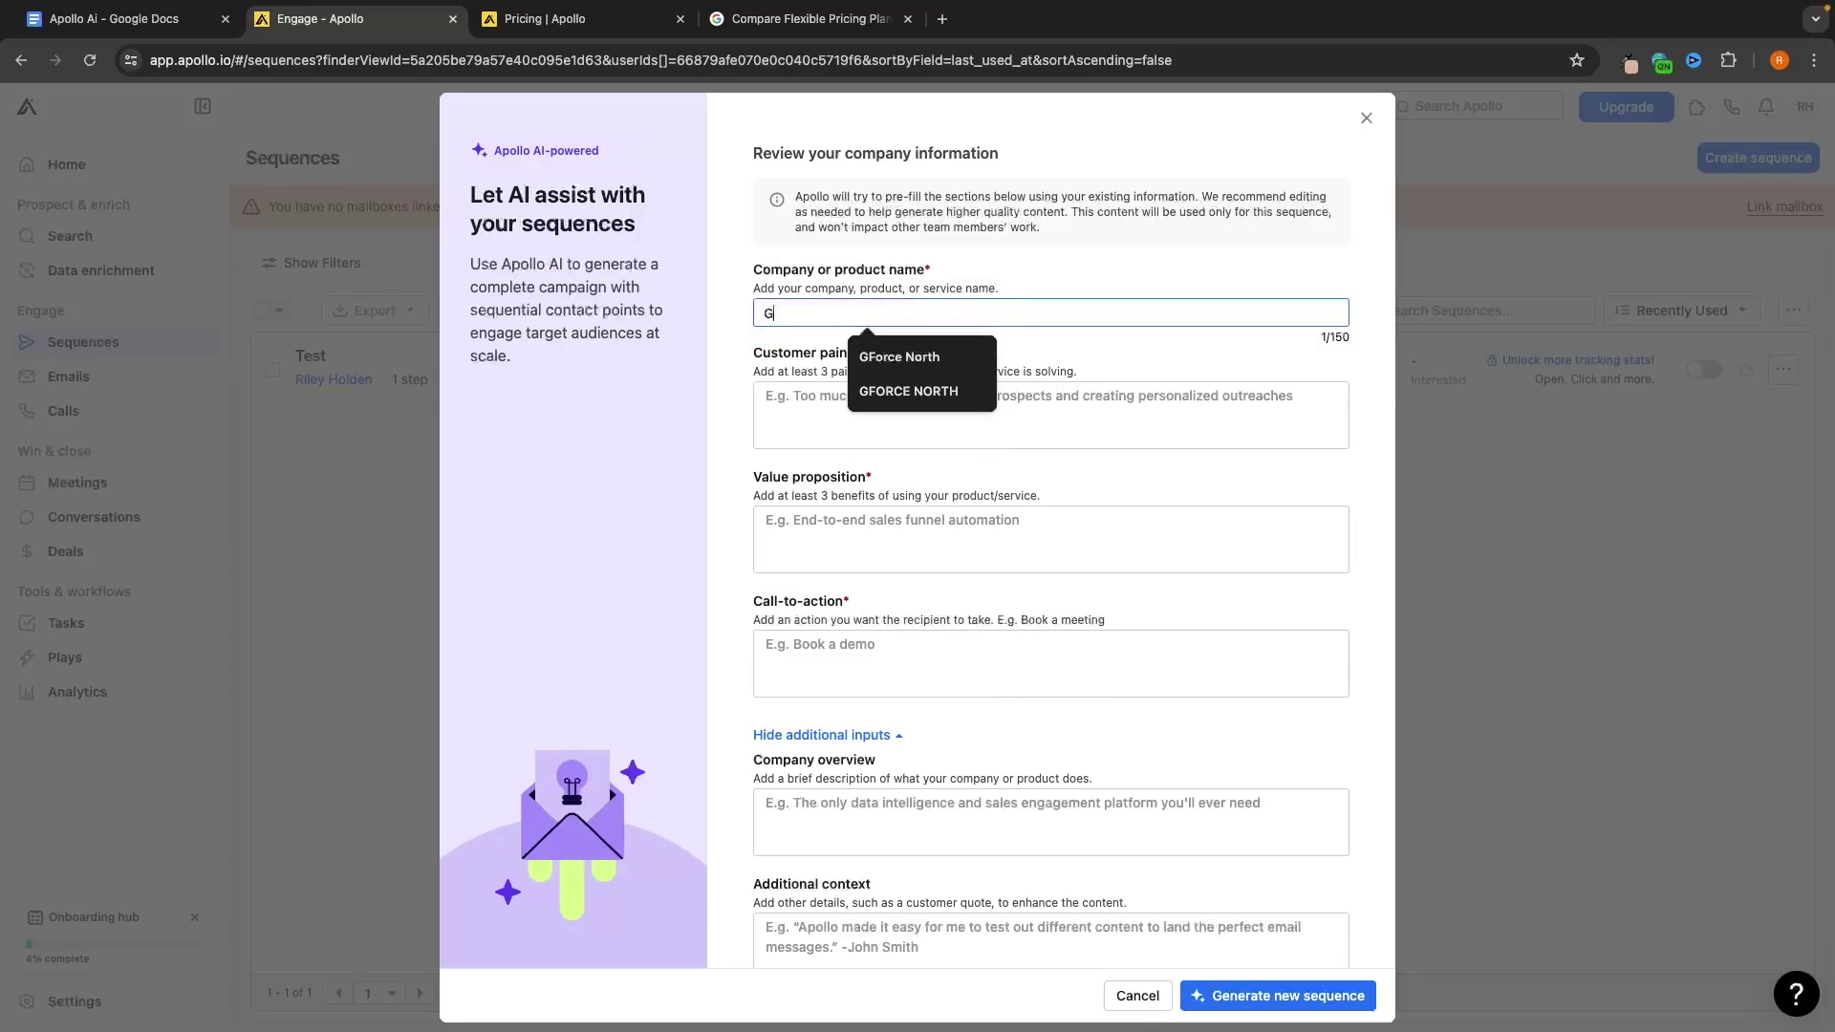
{"action": "type", "text": "-Force R"}
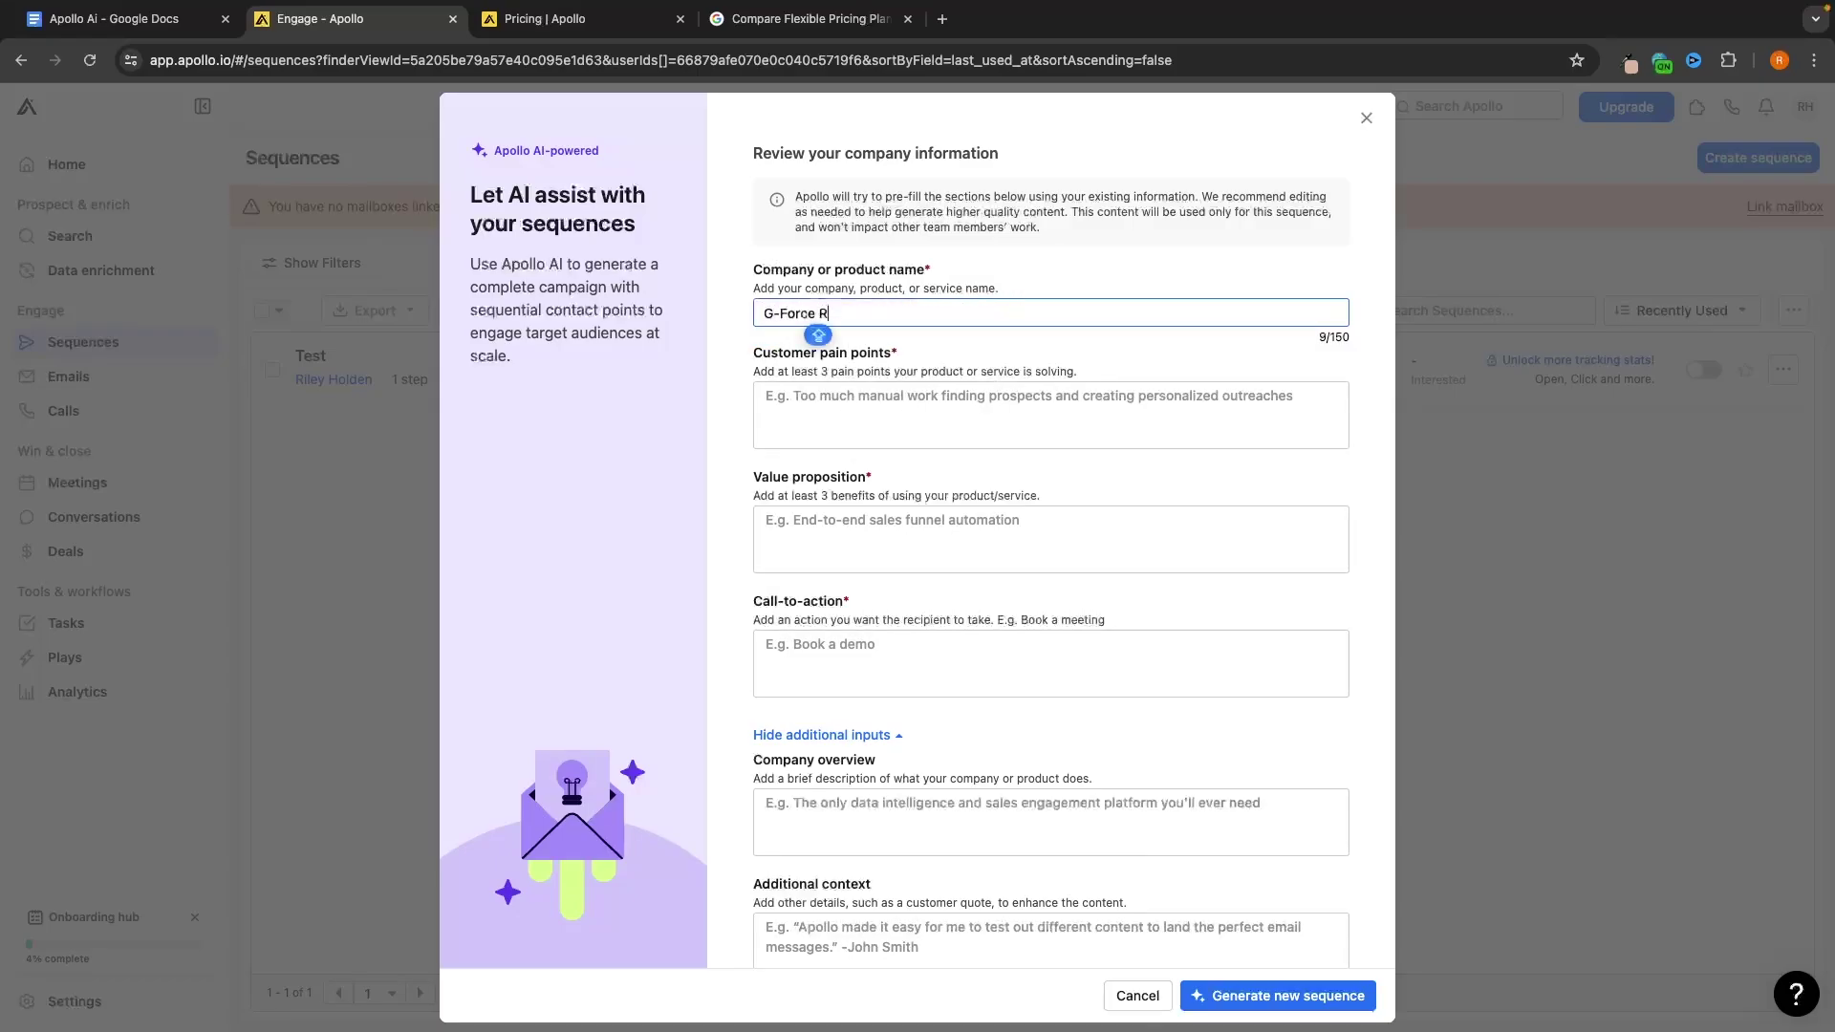
{"action": "type", "text": "eal Estate"}
Paste the prepared customer pain points, including 'Being outsold by coworkers'
{"action": "left_click", "coordinate": [1022, 399]}
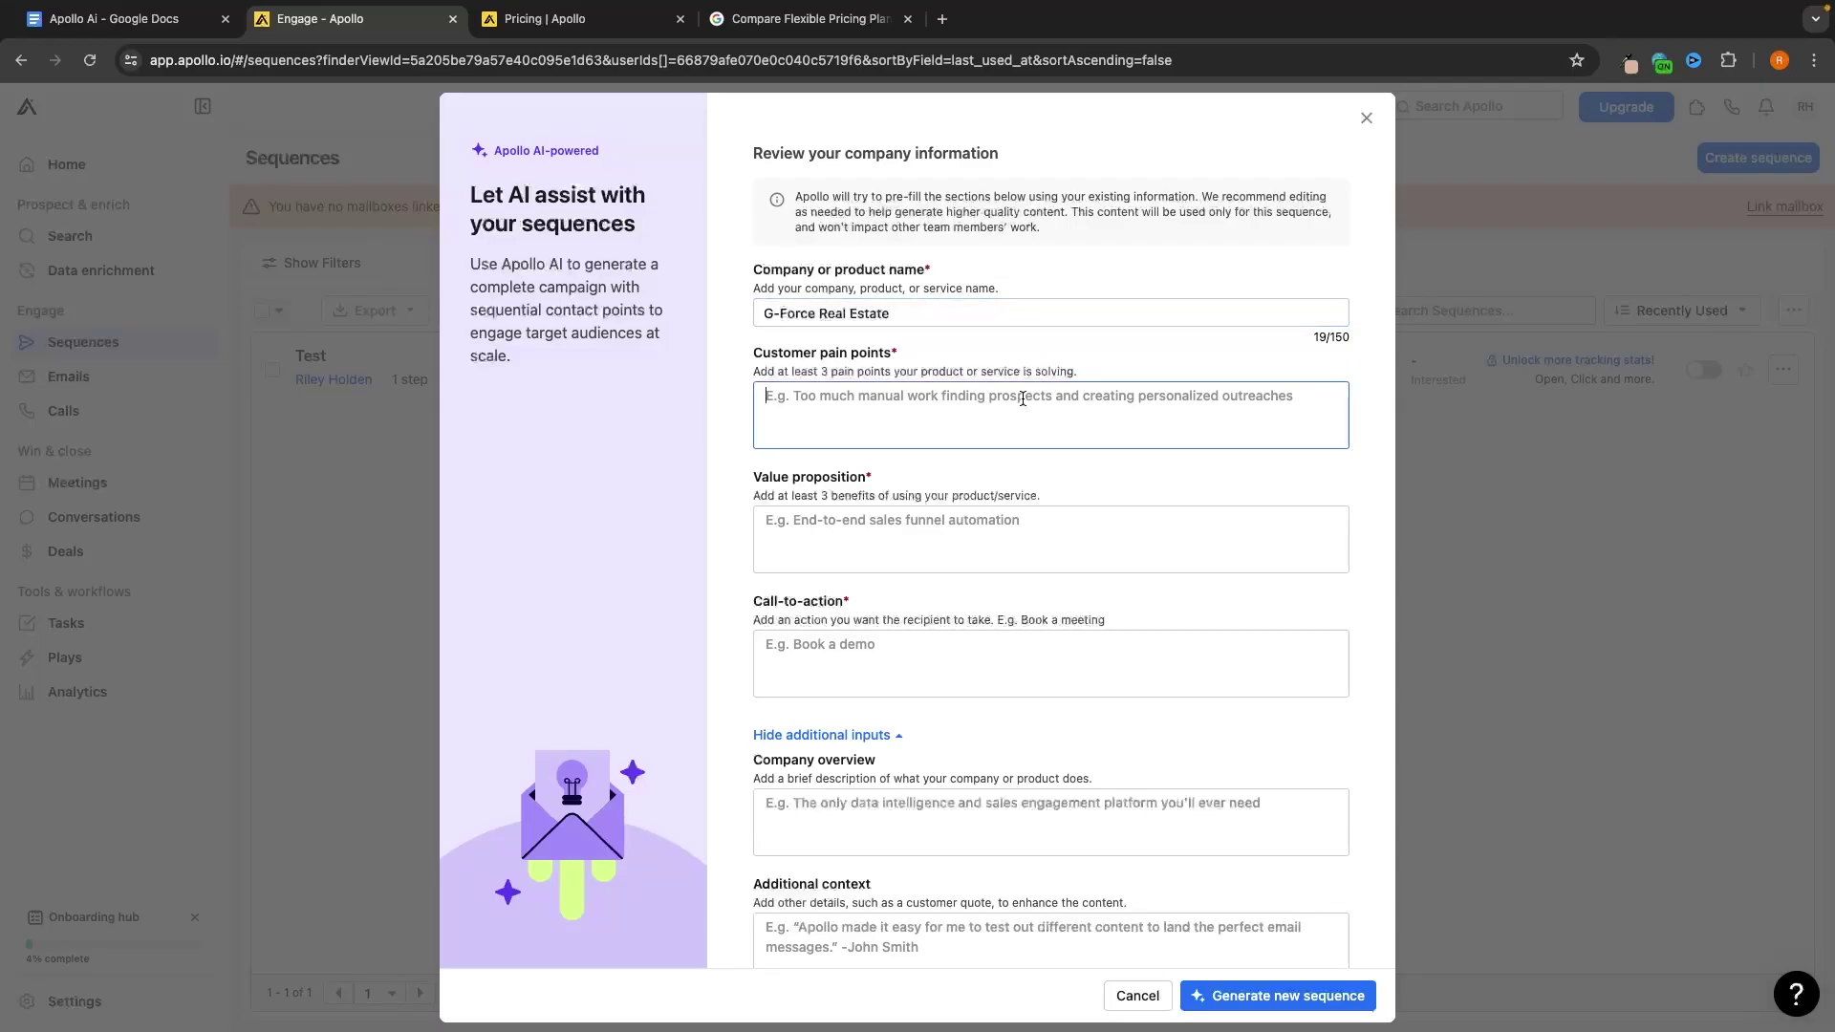
{"action": "type", "text": "Not getting enough leads and having a dry pipe line Having to spend hours networking with no results Being outsold by coworkers"}
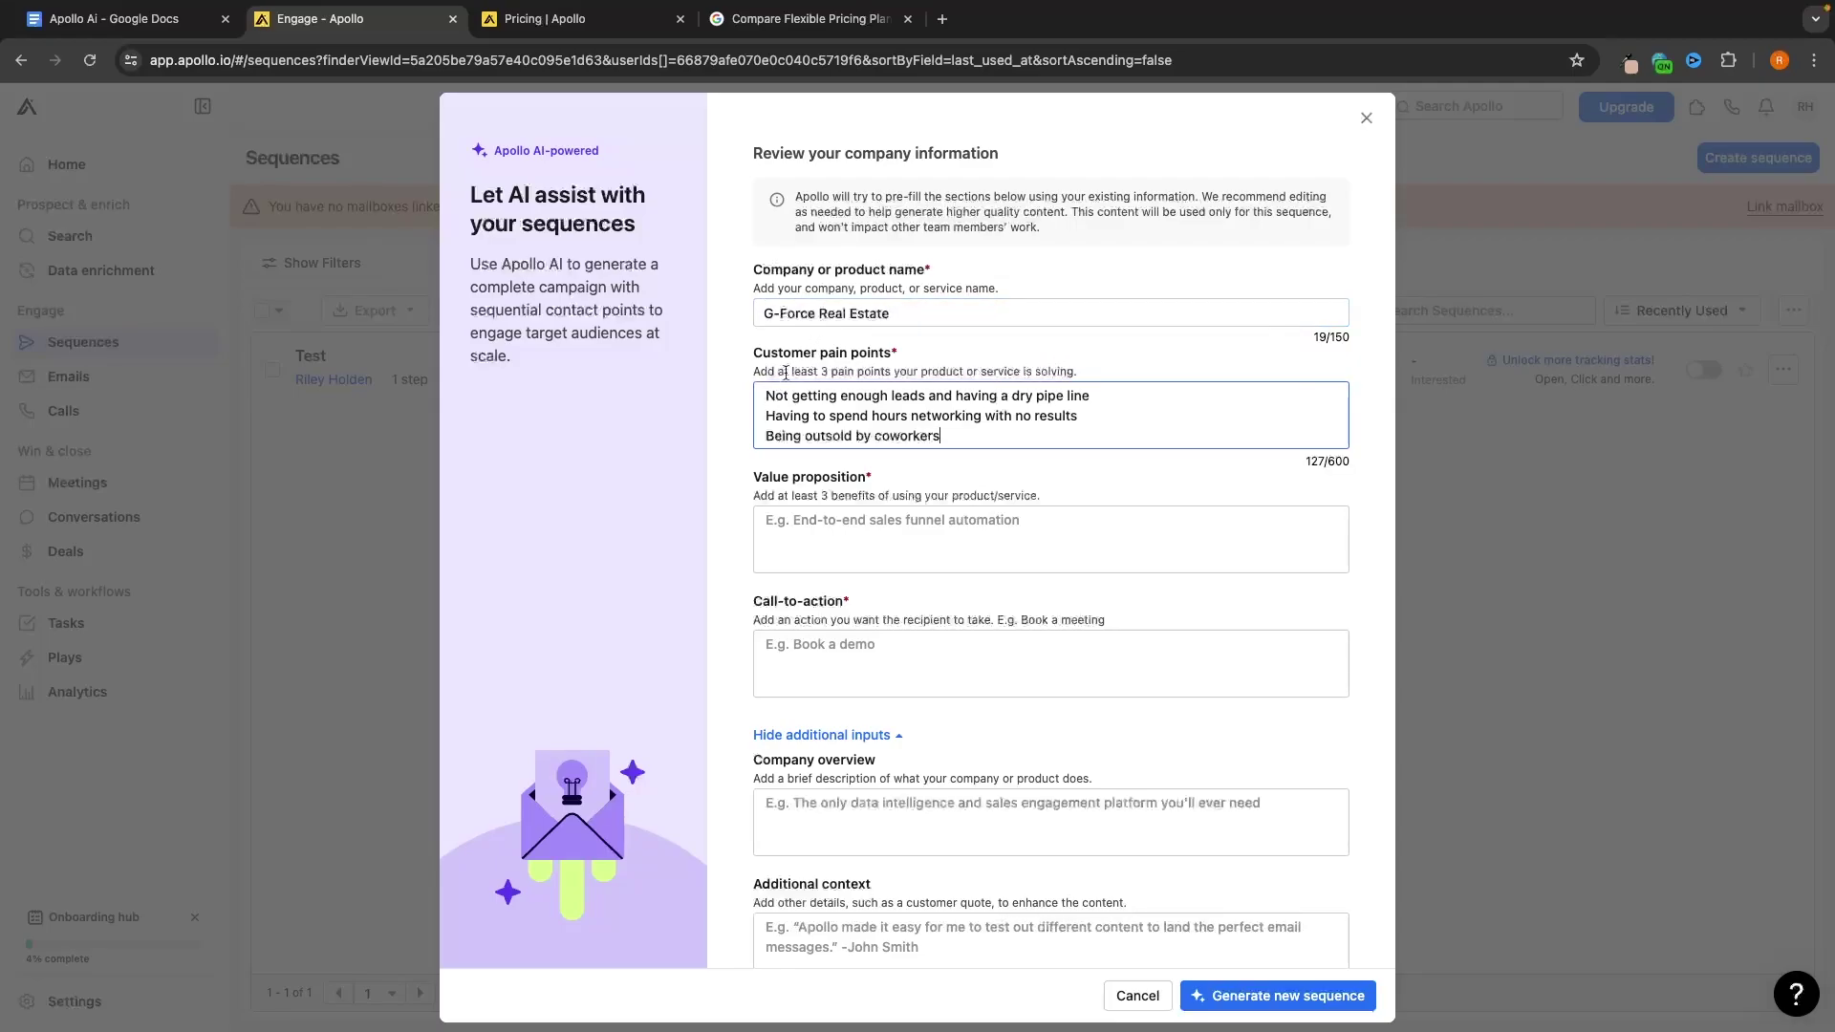
{"action": "left_click_drag", "start_coordinate": [765, 396], "coordinate": [1113, 404]}
{"action": "left_click", "coordinate": [1121, 393]}
{"action": "left_click_drag", "start_coordinate": [1109, 416], "coordinate": [708, 421]}
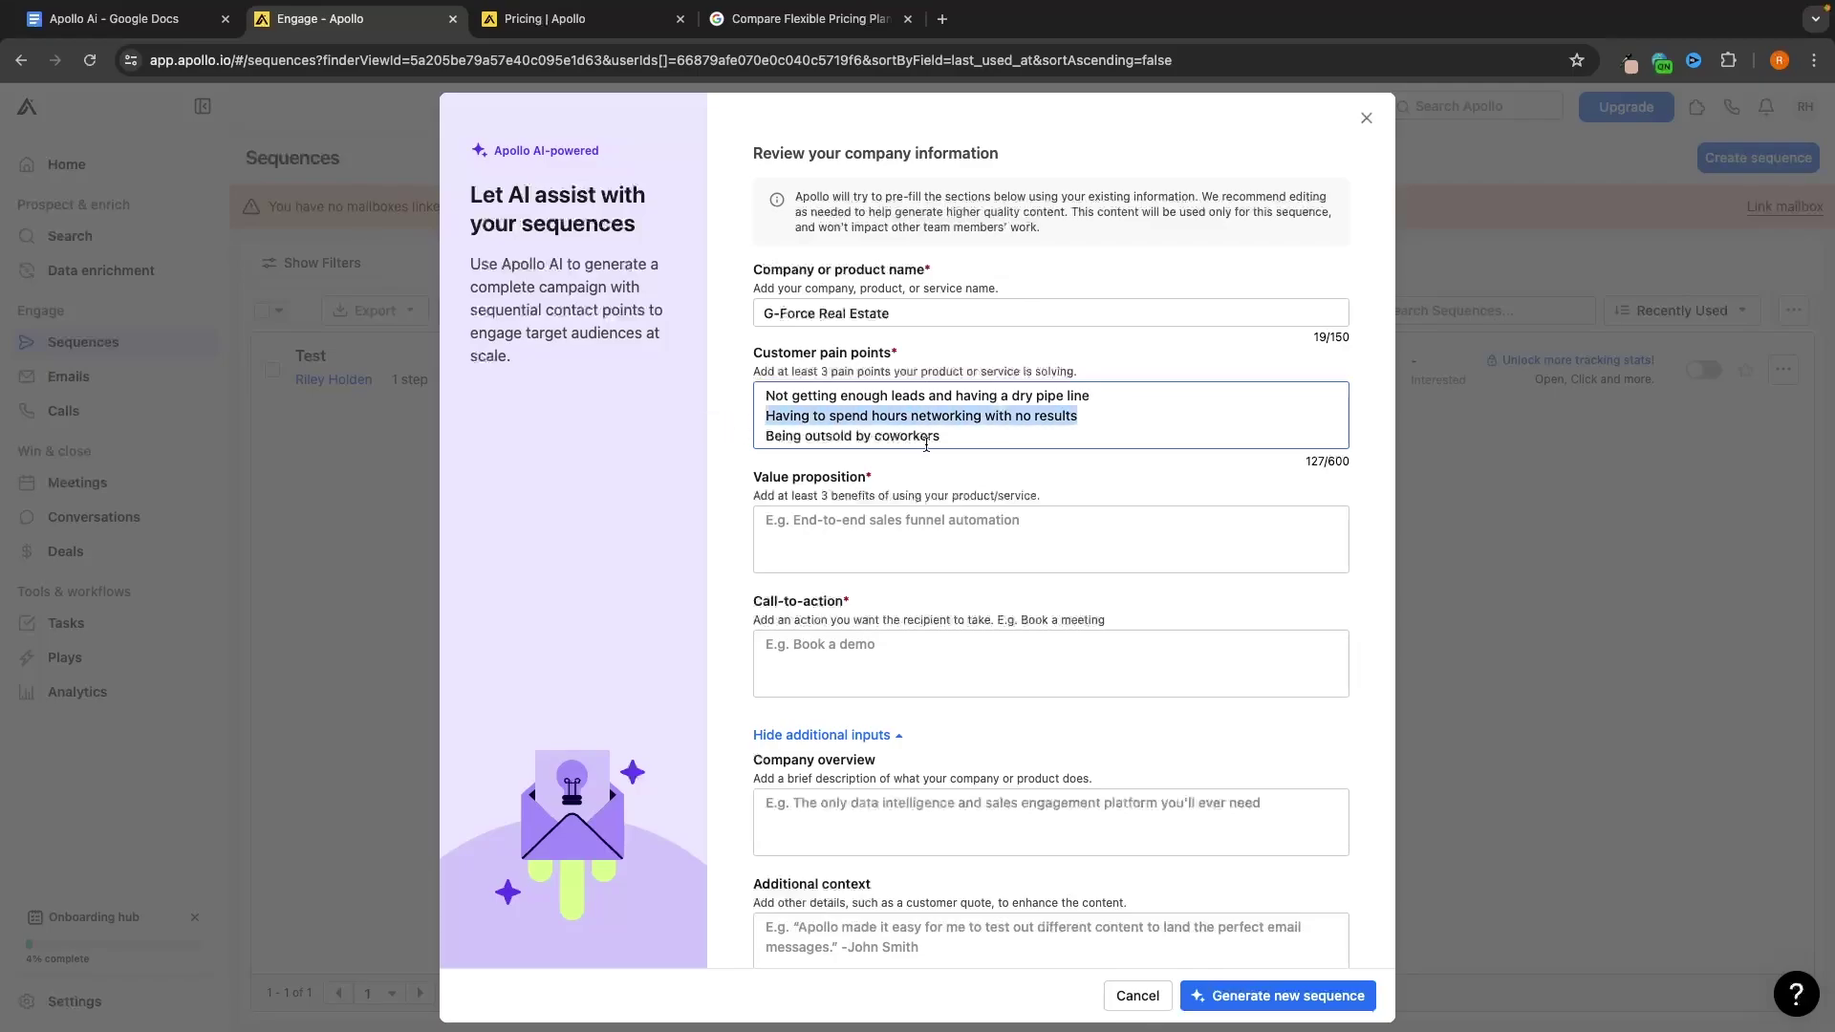
{"action": "left_click_drag", "start_coordinate": [949, 436], "coordinate": [740, 440]}
{"action": "left_click", "coordinate": [996, 462]}
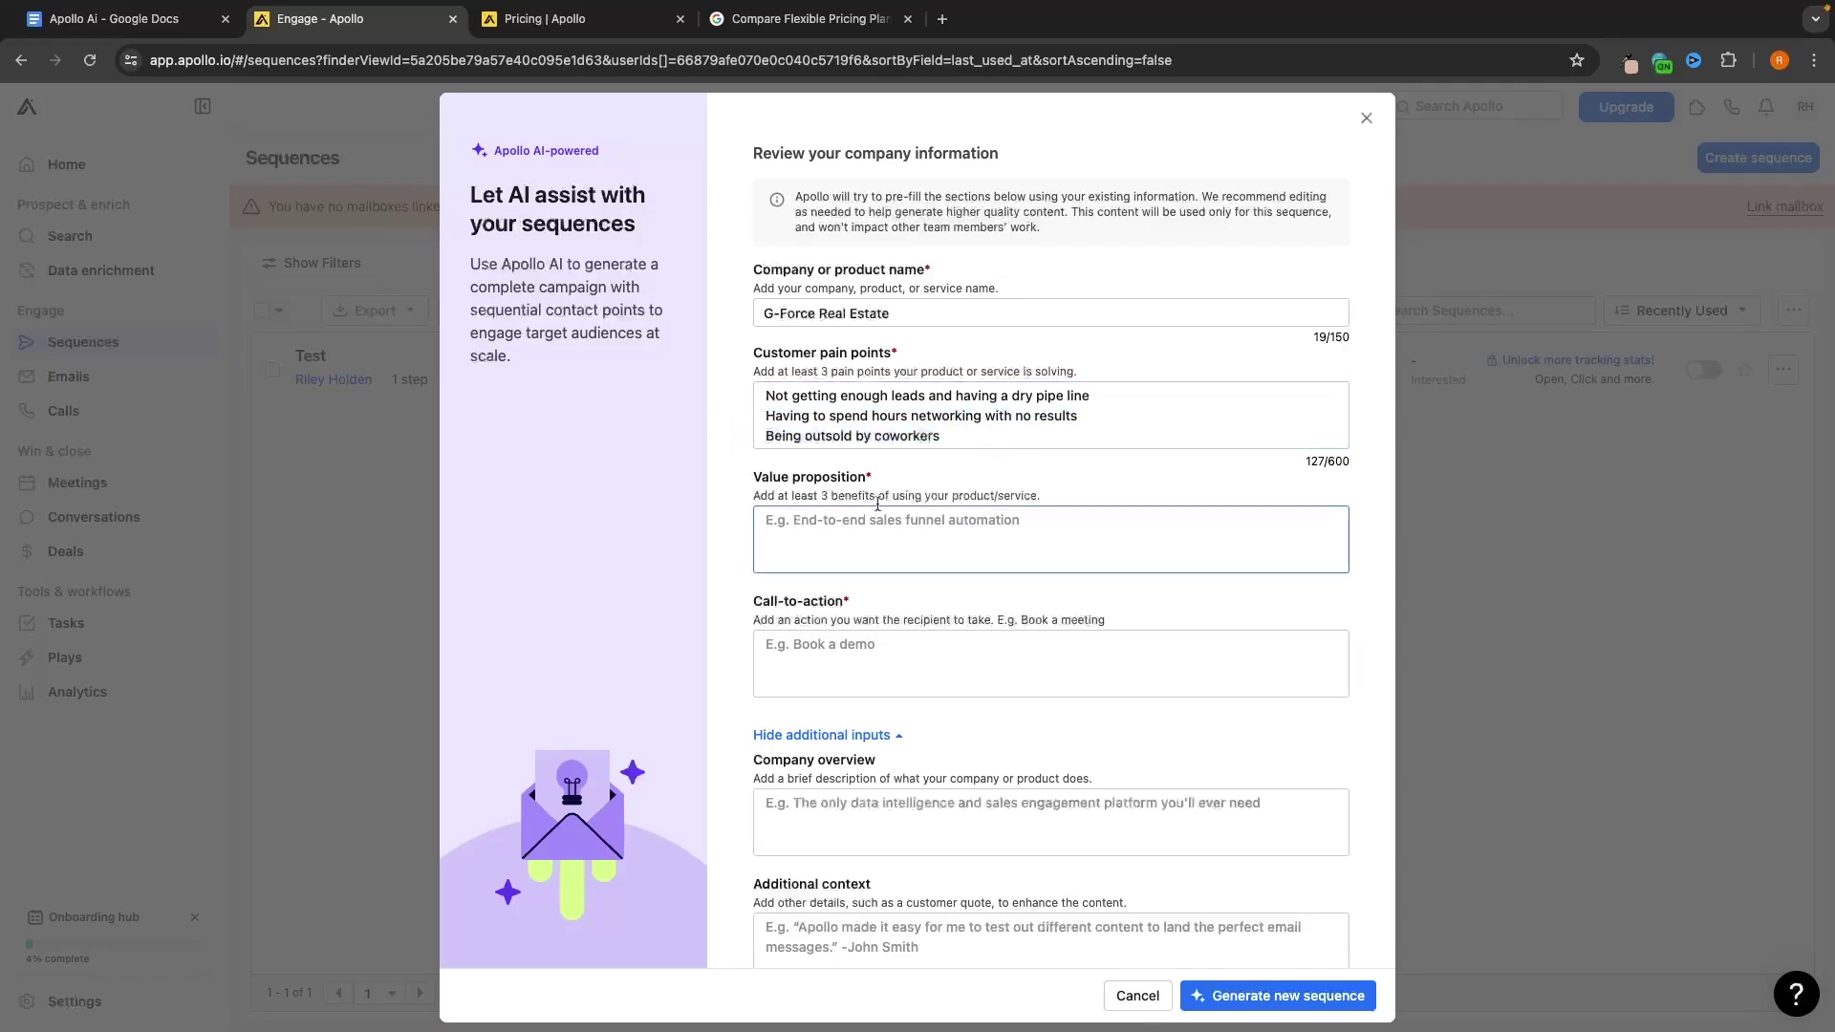
Paste the prepared value propositions, including 'Leads specific to their area'
{"action": "scroll", "coordinate": [815, 517], "scroll_direction": "down", "scroll_amount": 1}
{"action": "left_click", "coordinate": [785, 501]}
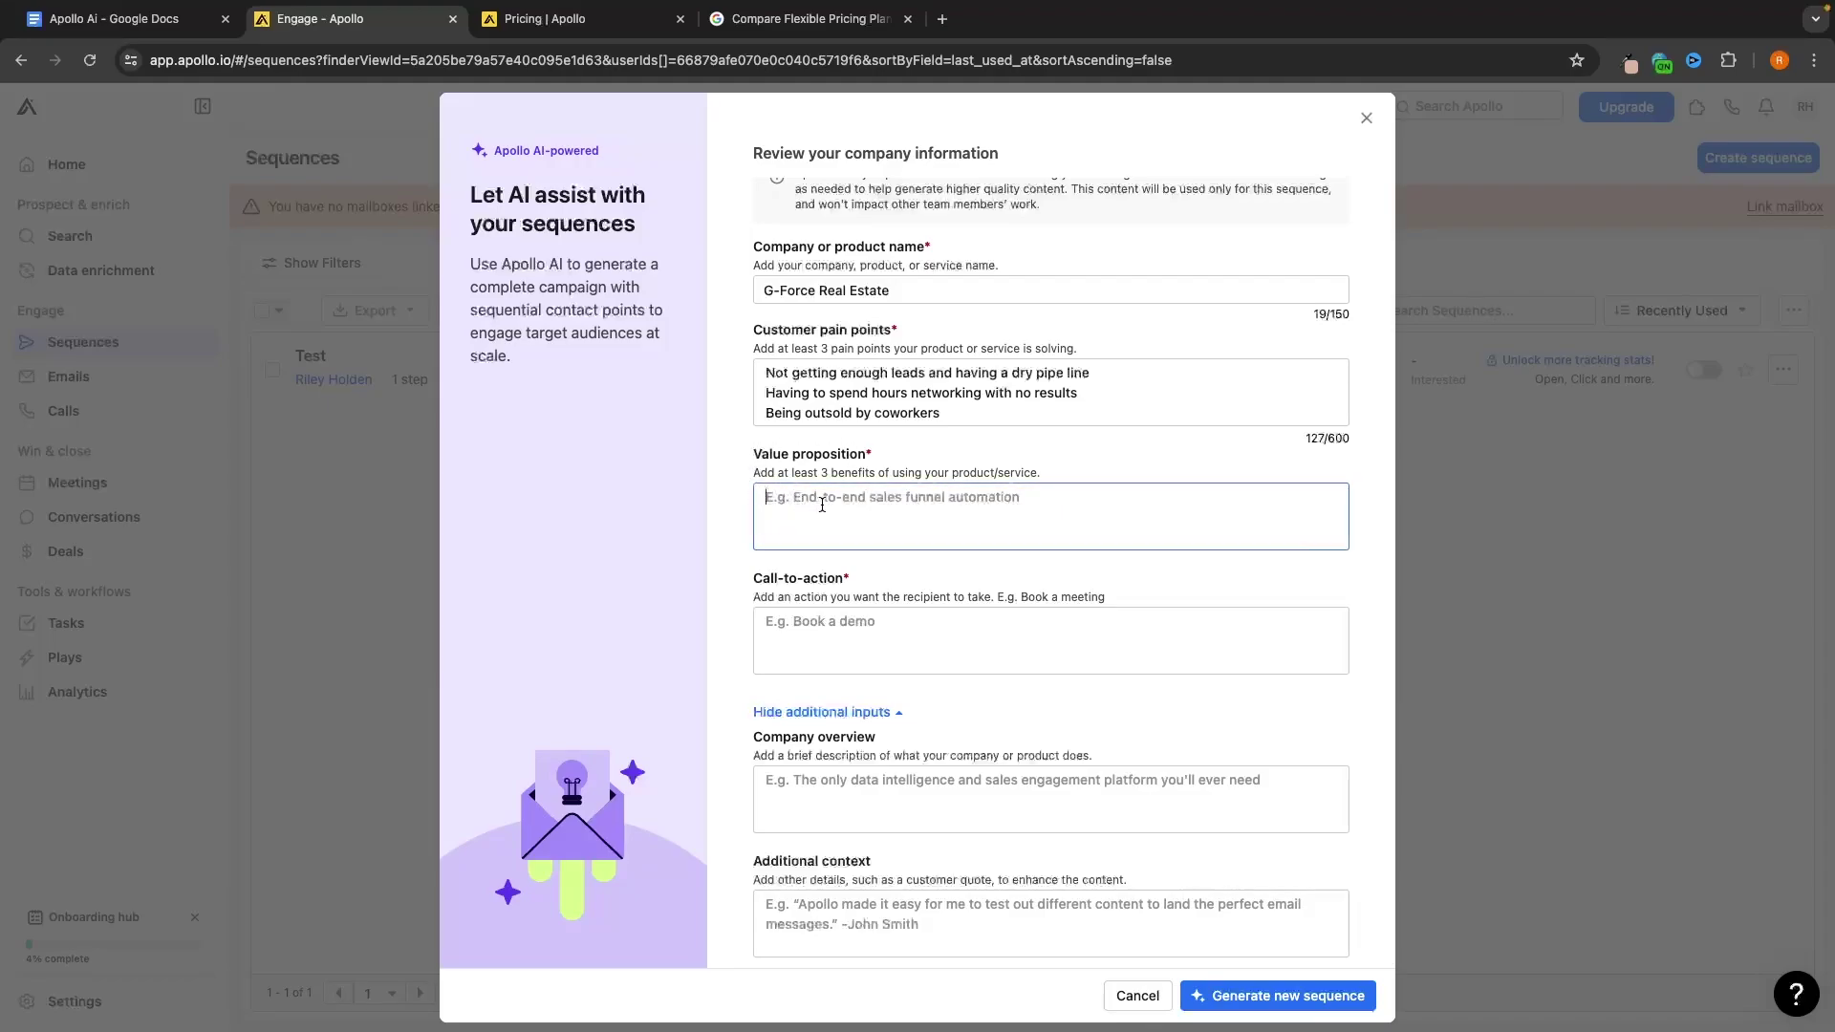
{"action": "type", "text": "Bring fresh new leads with intent on autopilot Focus on selling leads so more likely to make two way sales Leads specific to their area"}
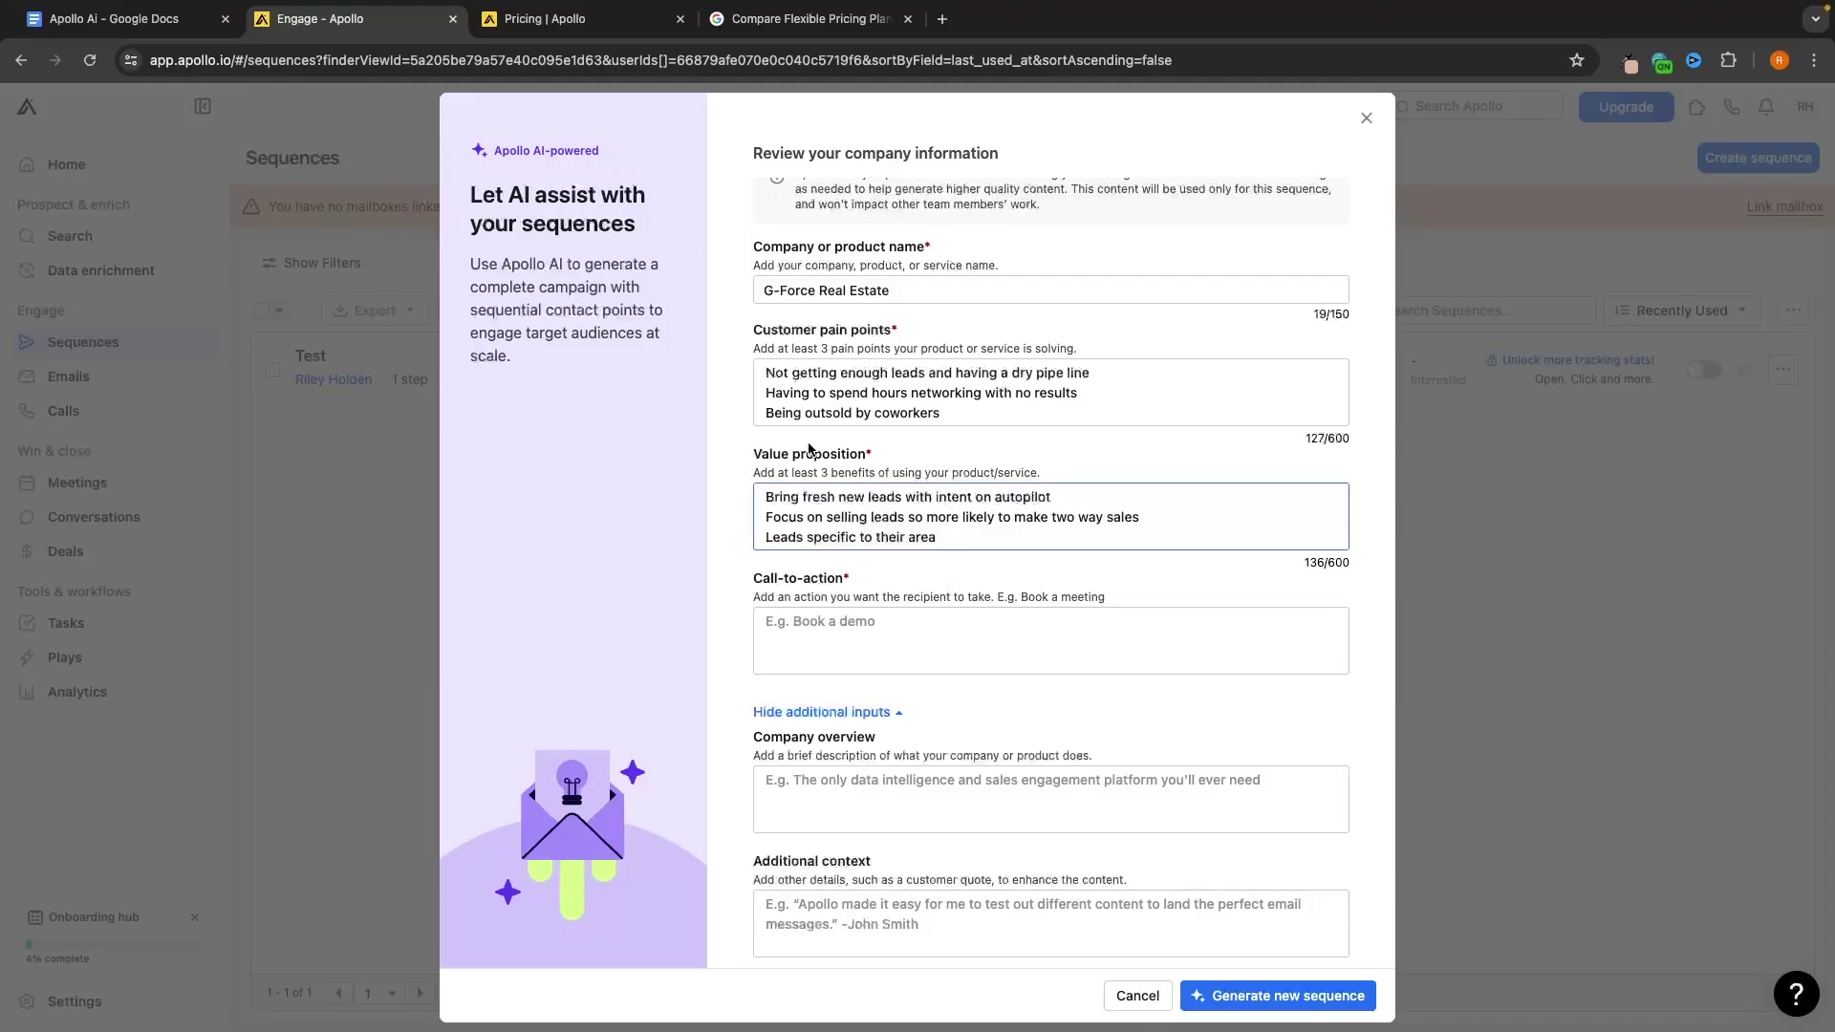
{"action": "left_click_drag", "start_coordinate": [778, 492], "coordinate": [1085, 494]}
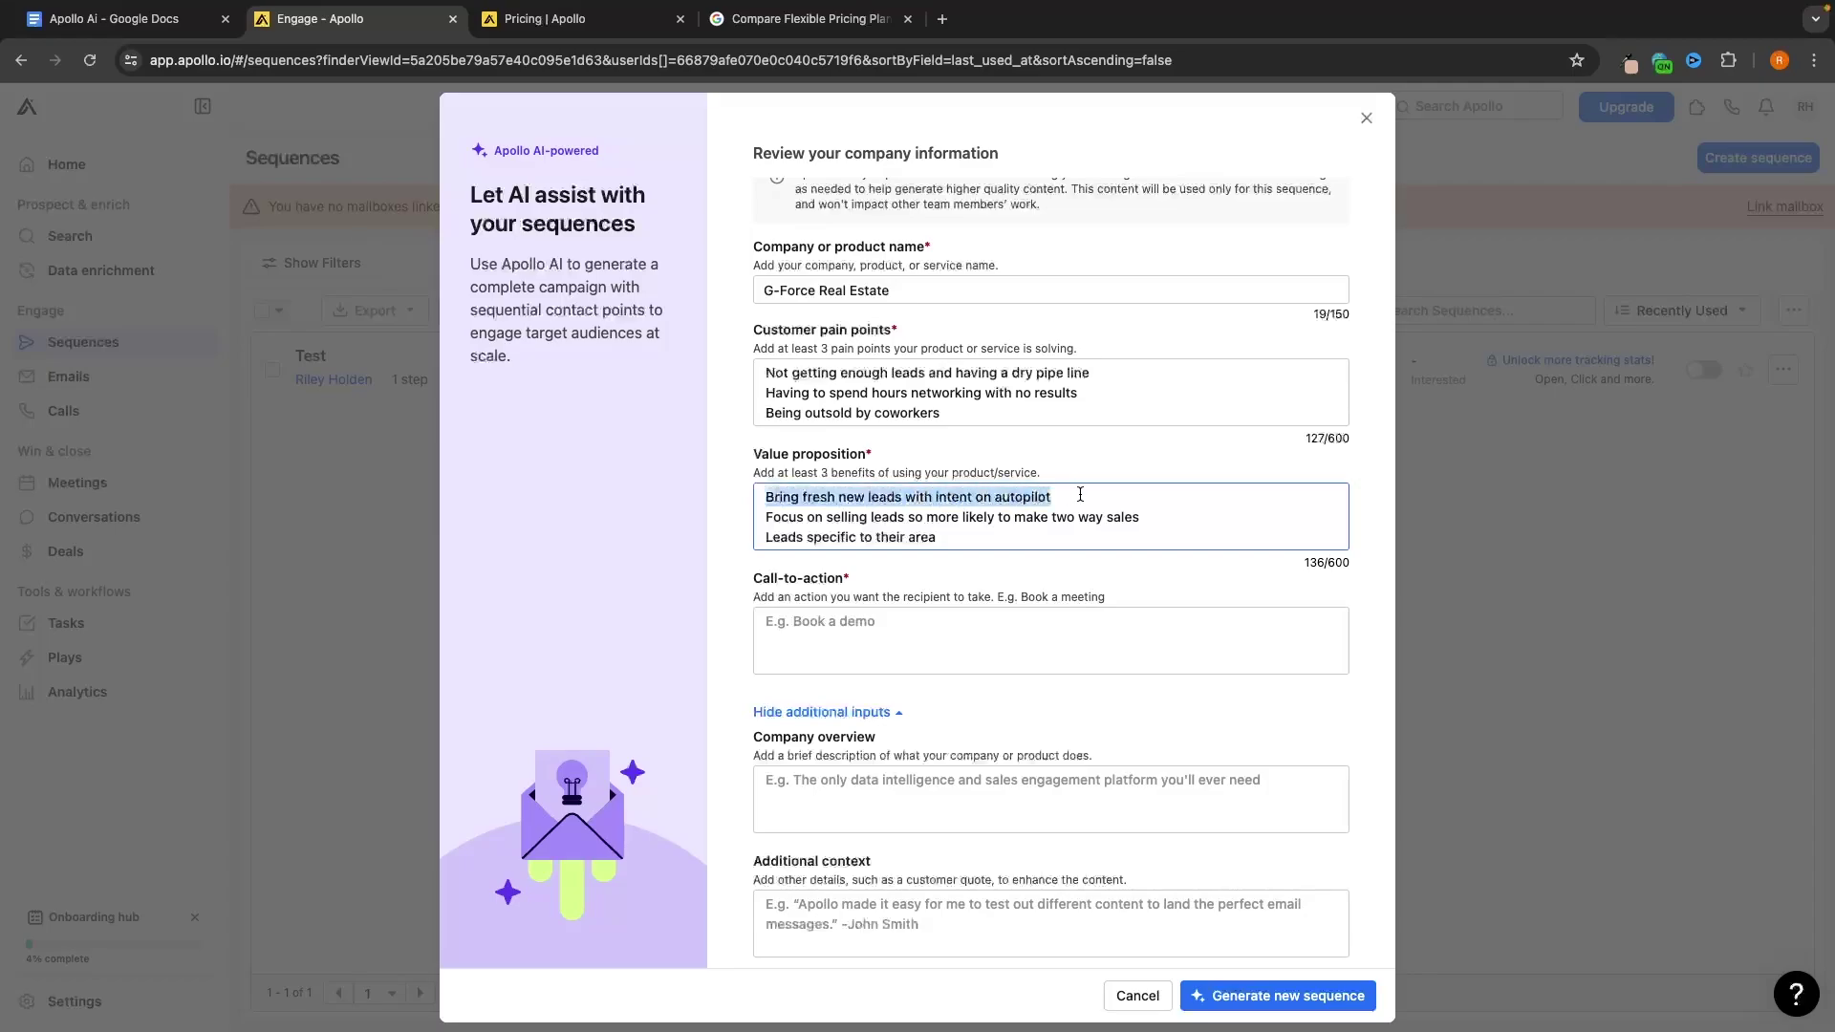
{"action": "left_click", "coordinate": [1085, 494]}
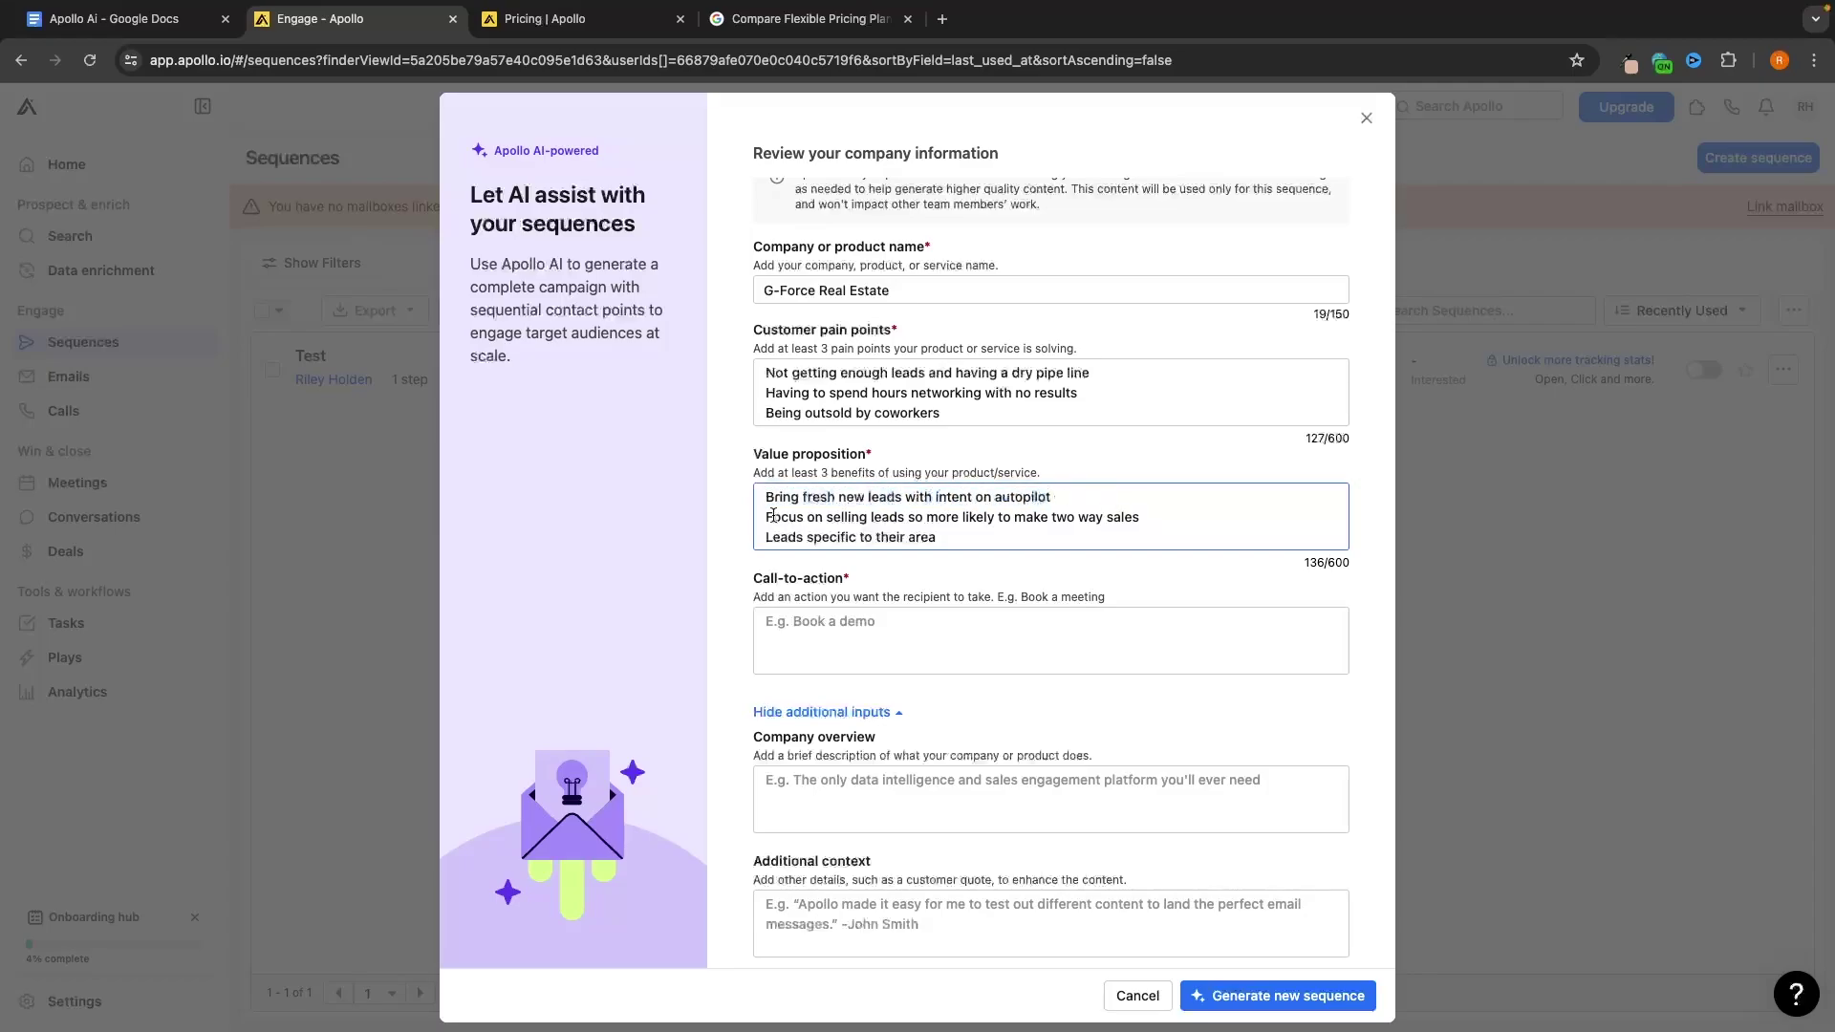
{"action": "left_click_drag", "start_coordinate": [768, 517], "coordinate": [1172, 522]}
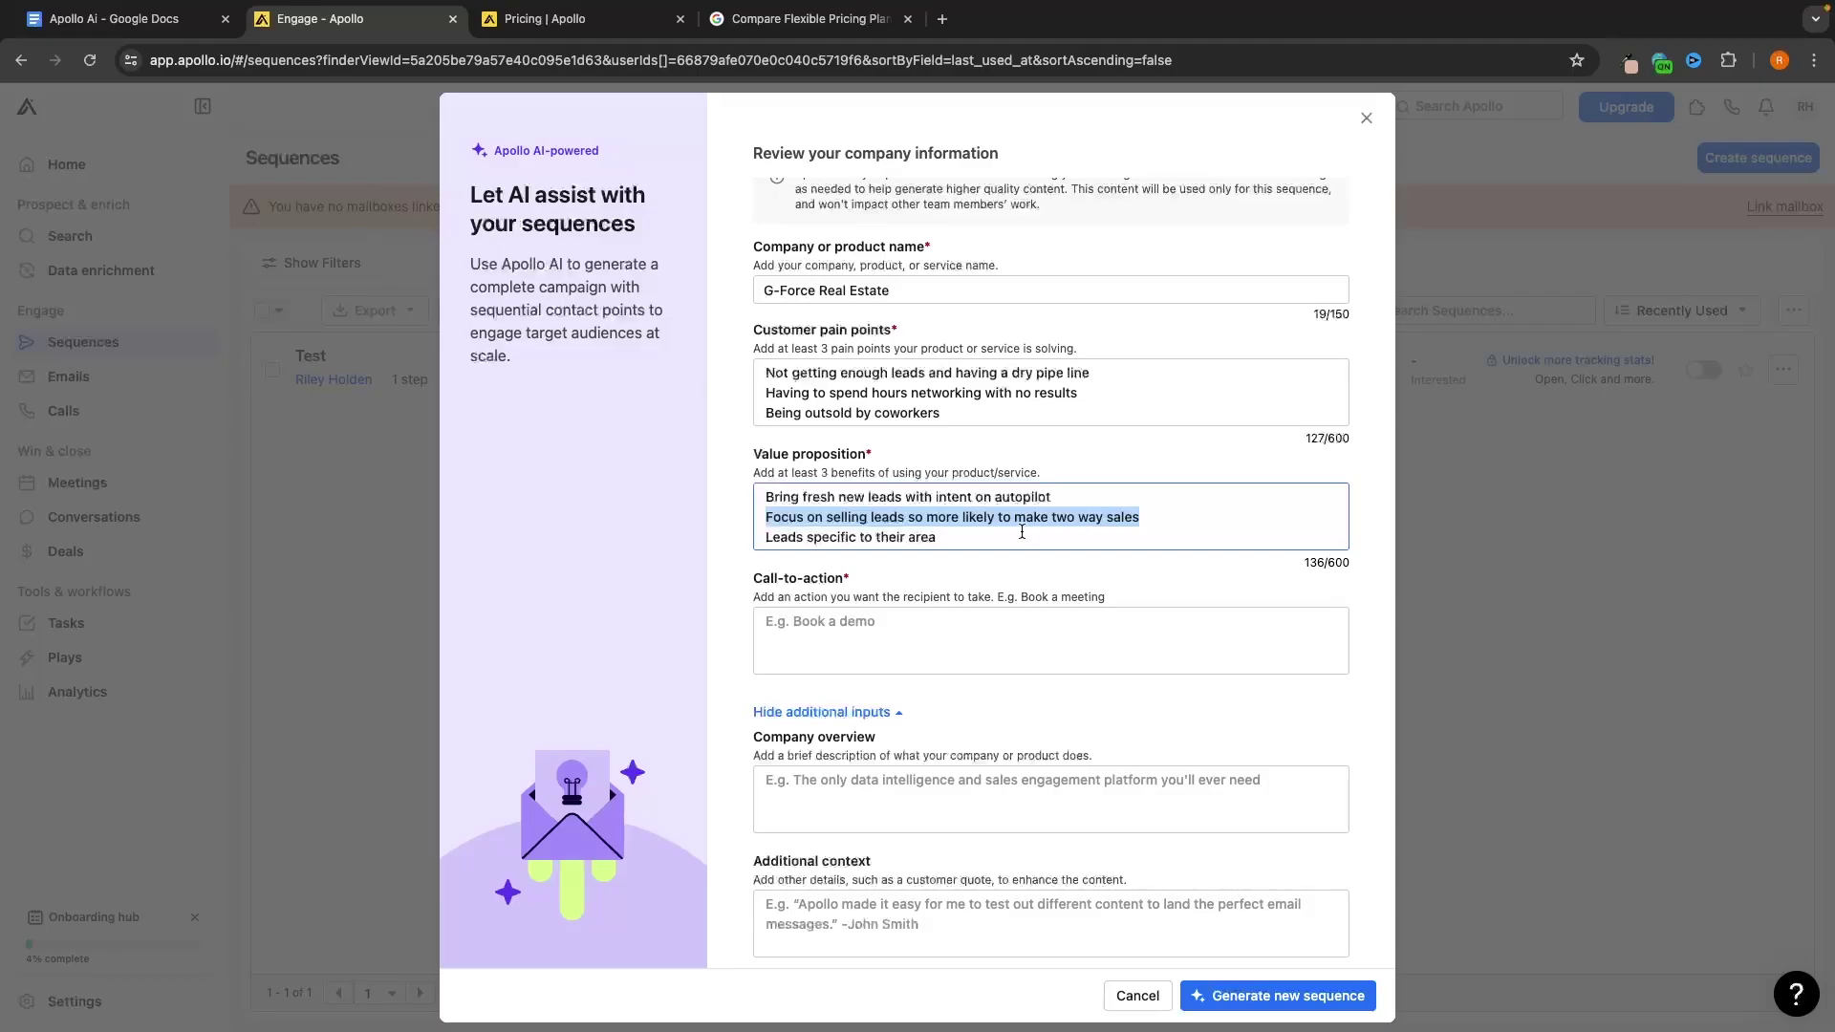
{"action": "left_click_drag", "start_coordinate": [1019, 536], "coordinate": [740, 525]}
{"action": "left_click", "coordinate": [986, 536]}
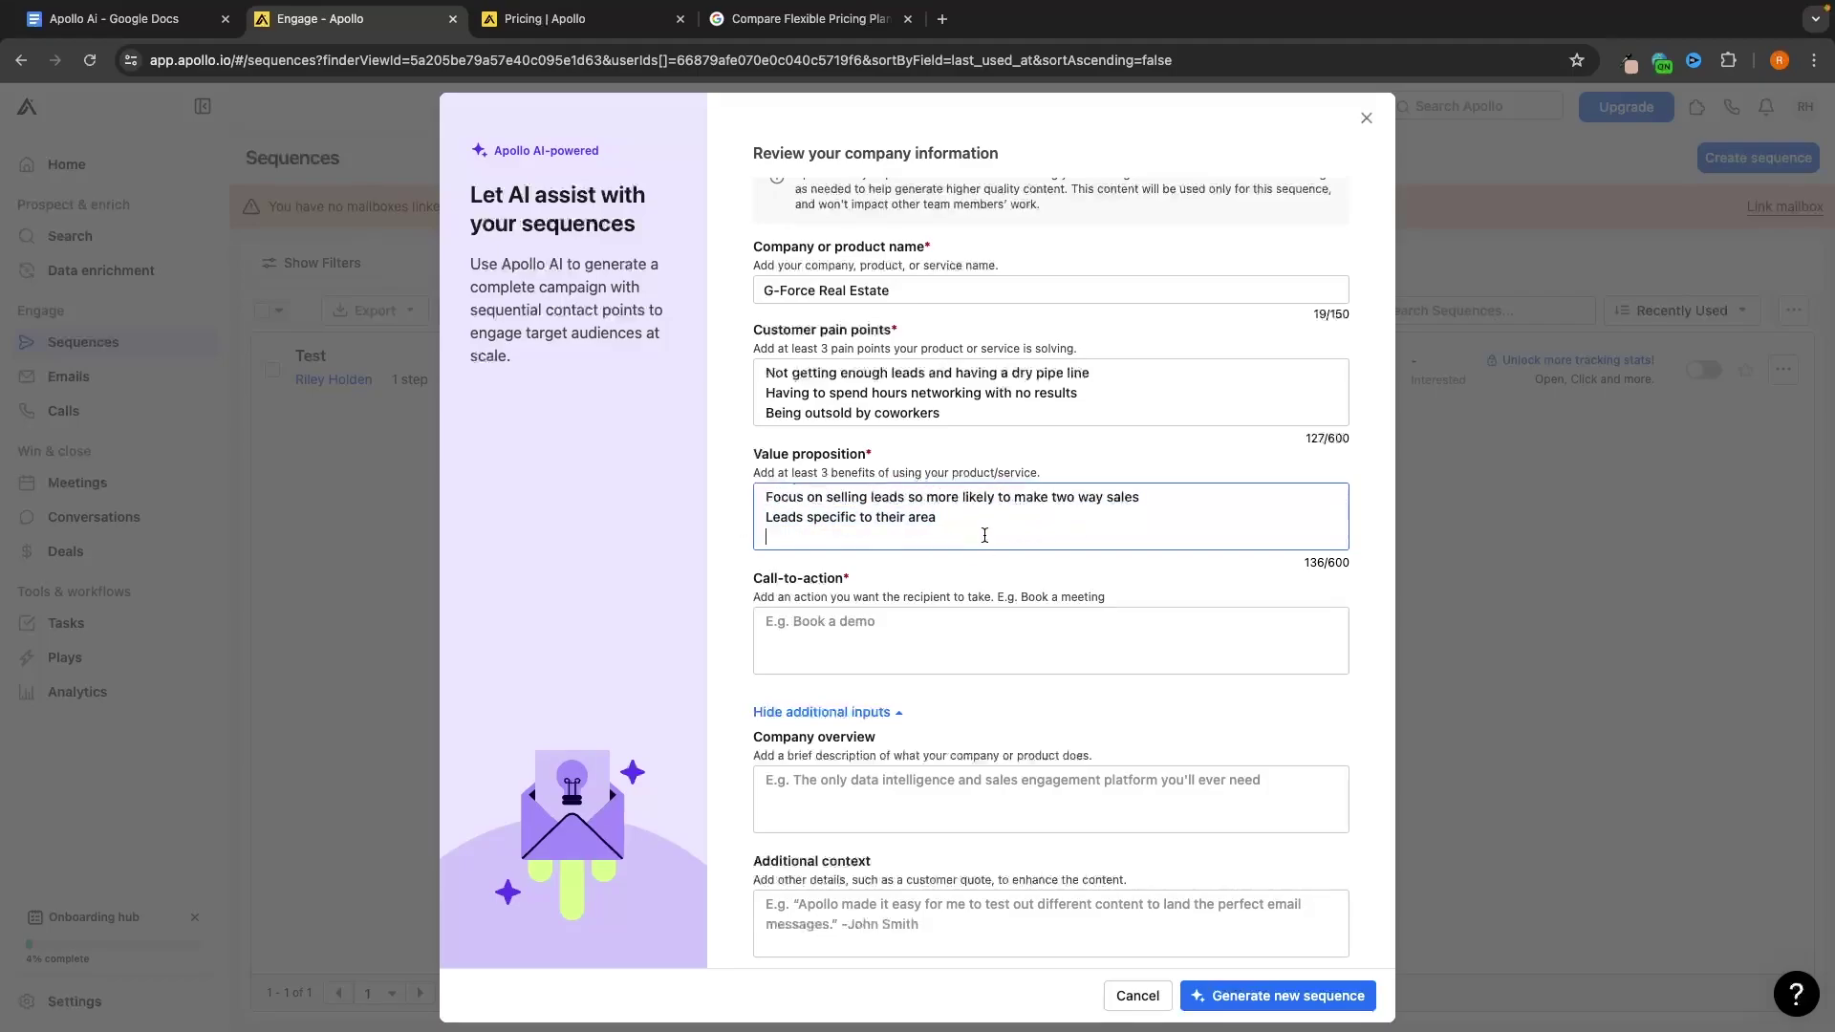
Set the call-to-action to 'See if you're a fit', hide extra inputs, and generate
{"action": "left_click", "coordinate": [940, 616]}
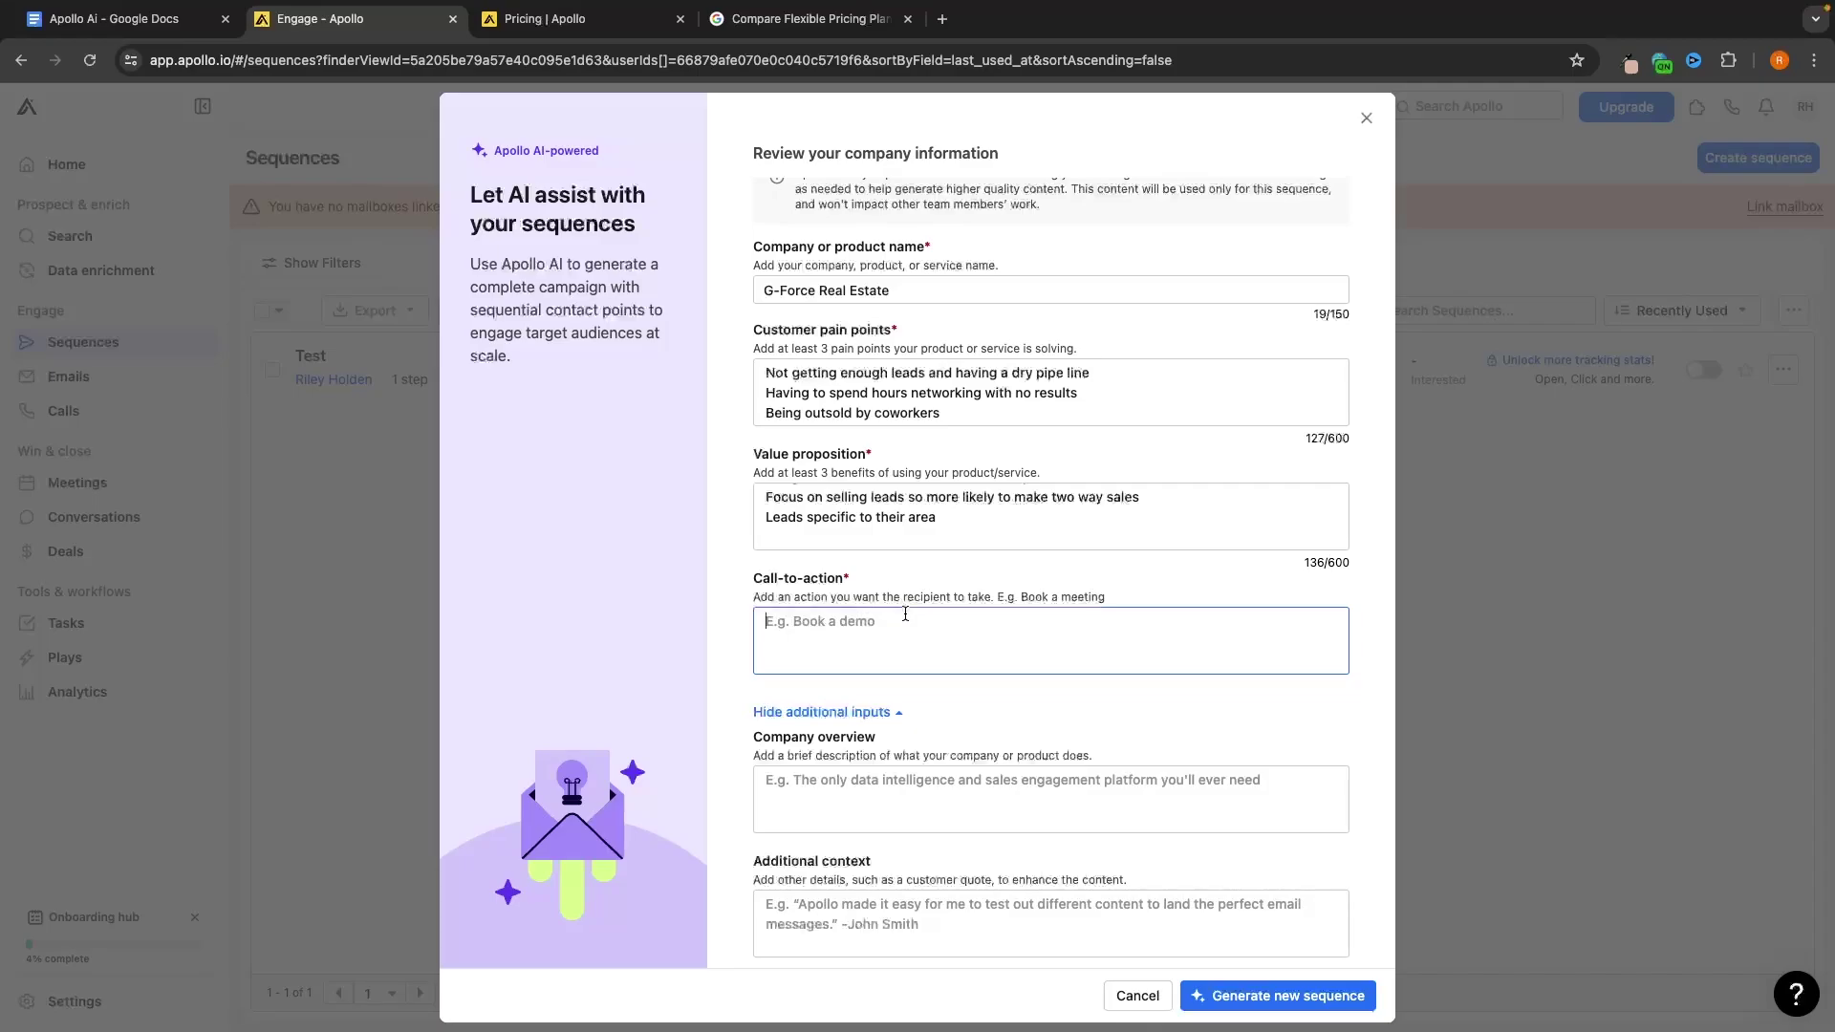
{"action": "type", "text": "See if you're a fit"}
{"action": "left_click", "coordinate": [1038, 709]}
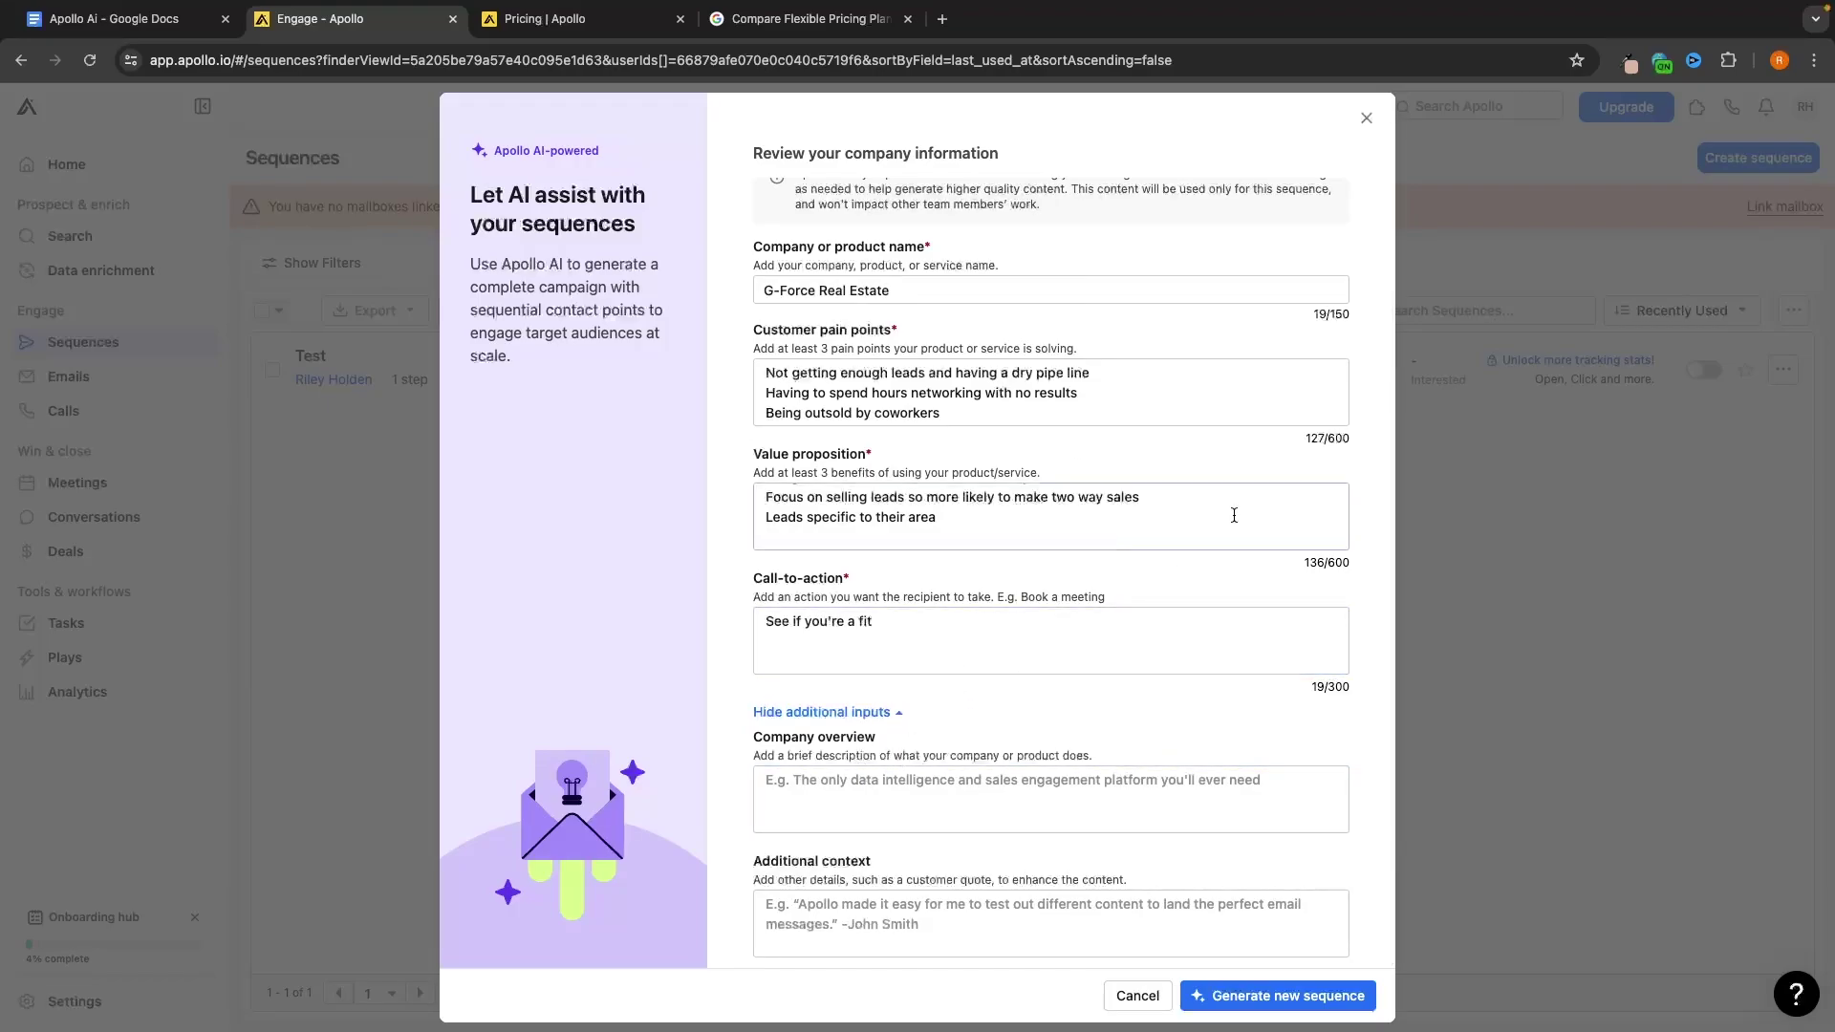
{"action": "left_click", "coordinate": [894, 714]}
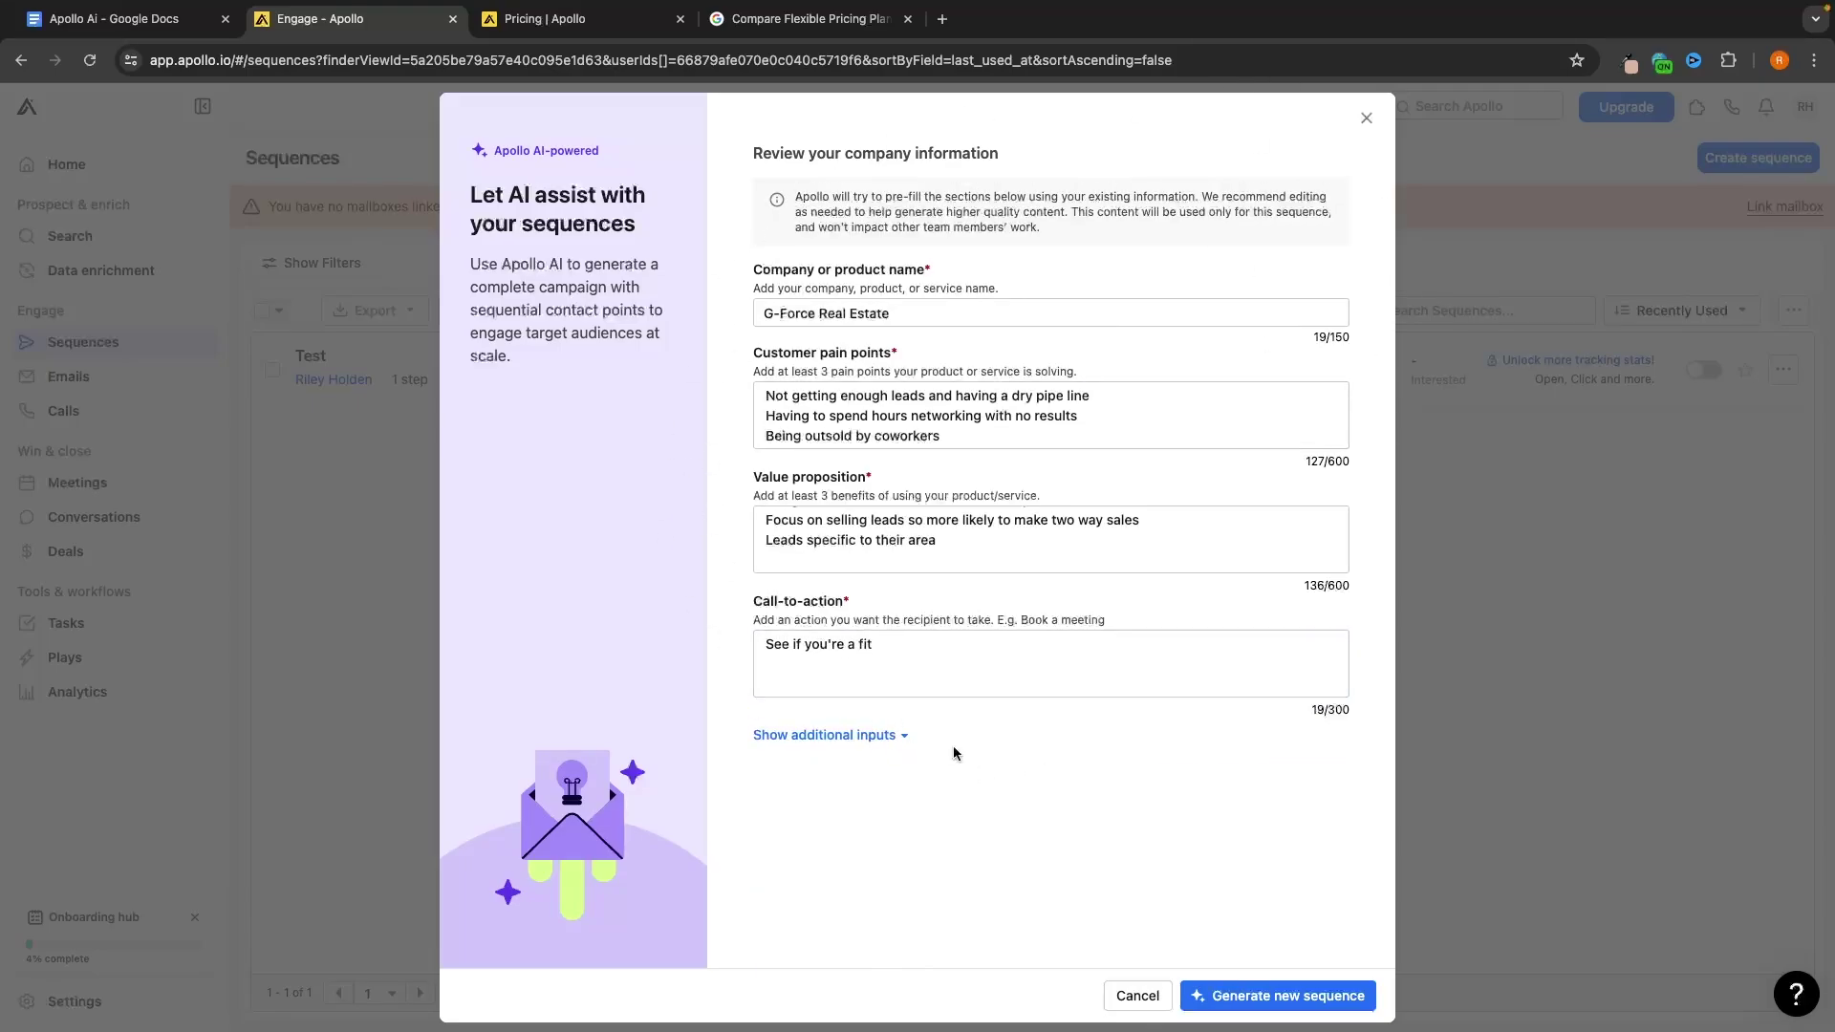
{"action": "left_click", "coordinate": [1315, 994]}
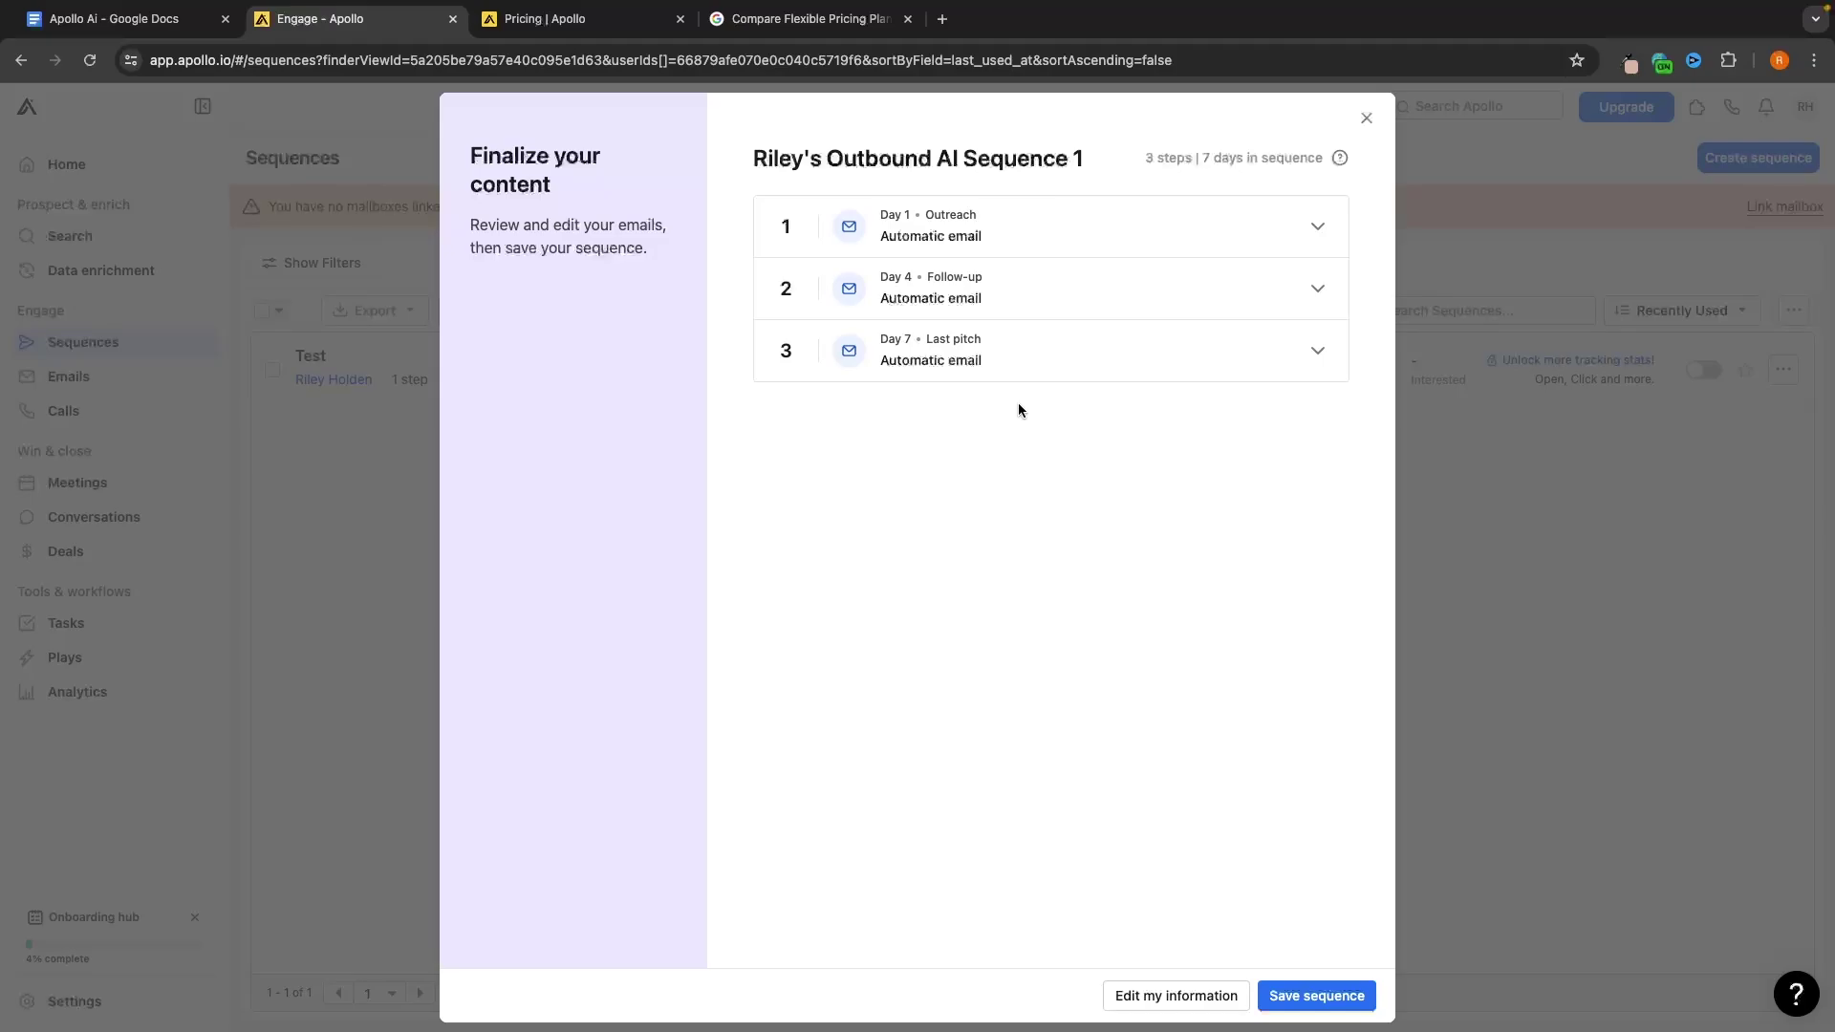
Review the Day 1 Outreach, Day 4 Follow-up and Day 7 Last pitch emails, then save
{"action": "left_click", "coordinate": [999, 253]}
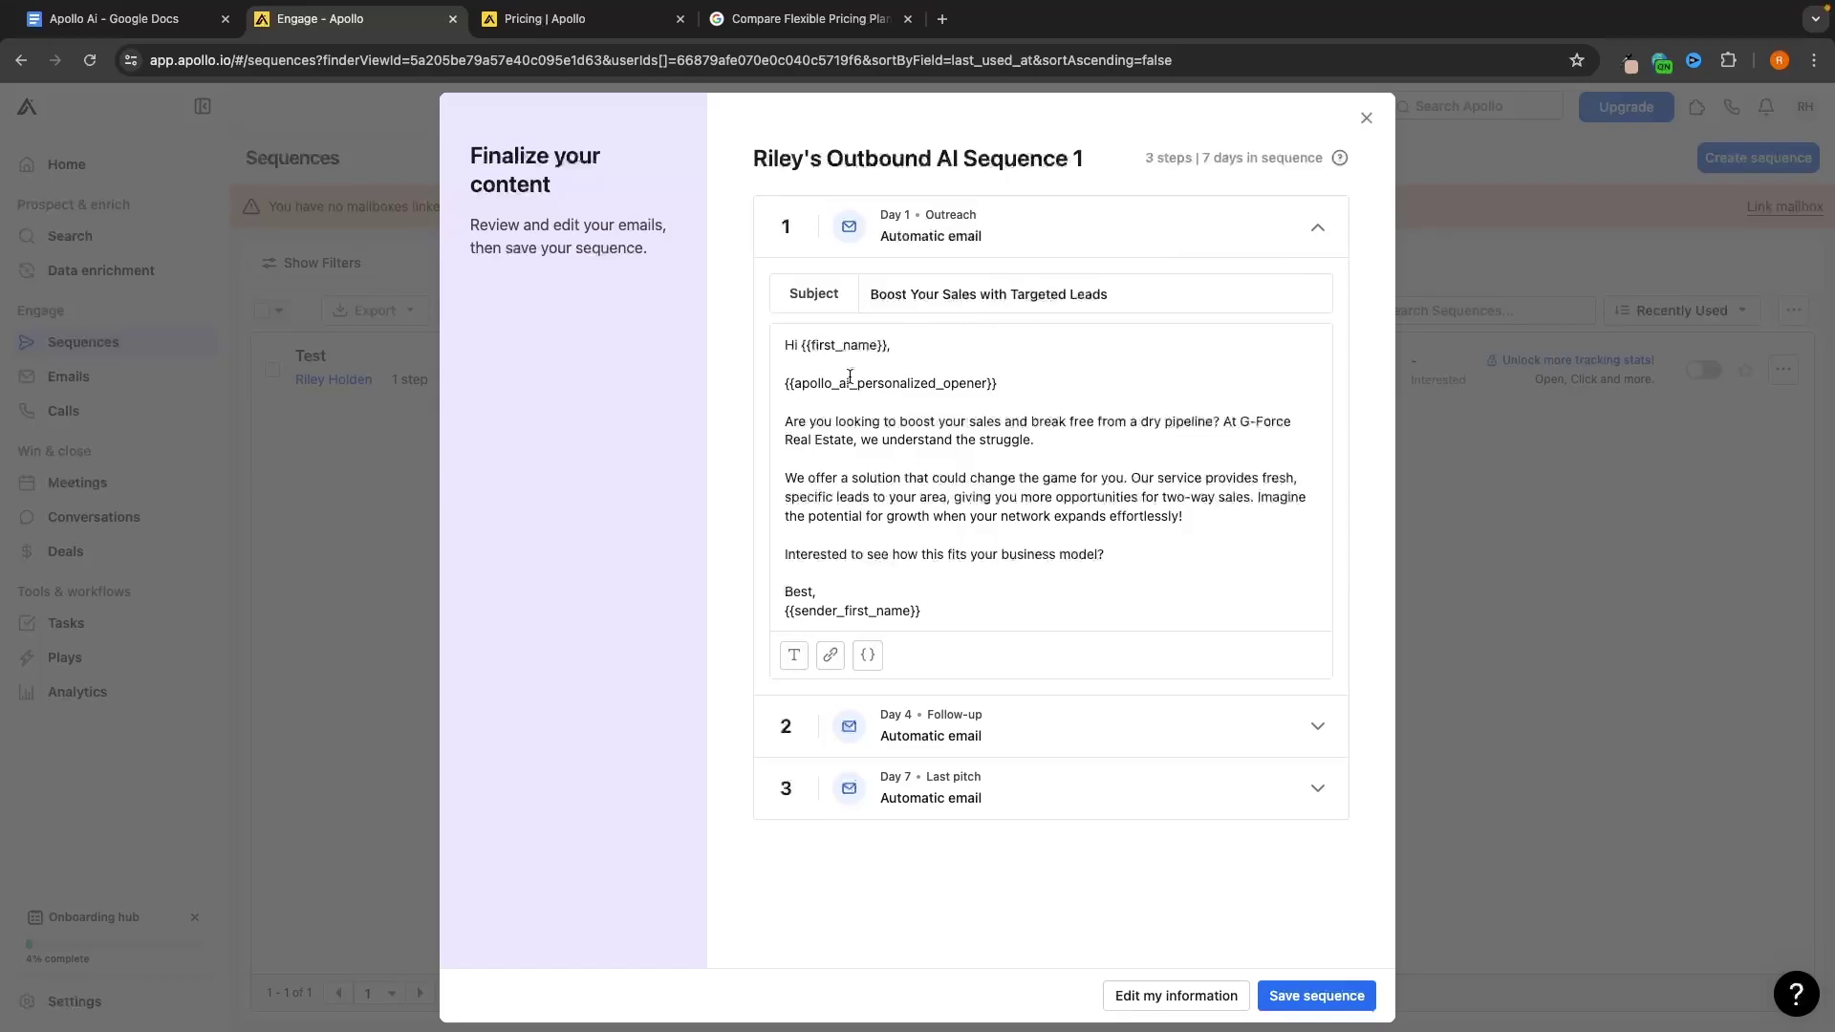
{"action": "left_click", "coordinate": [1123, 241]}
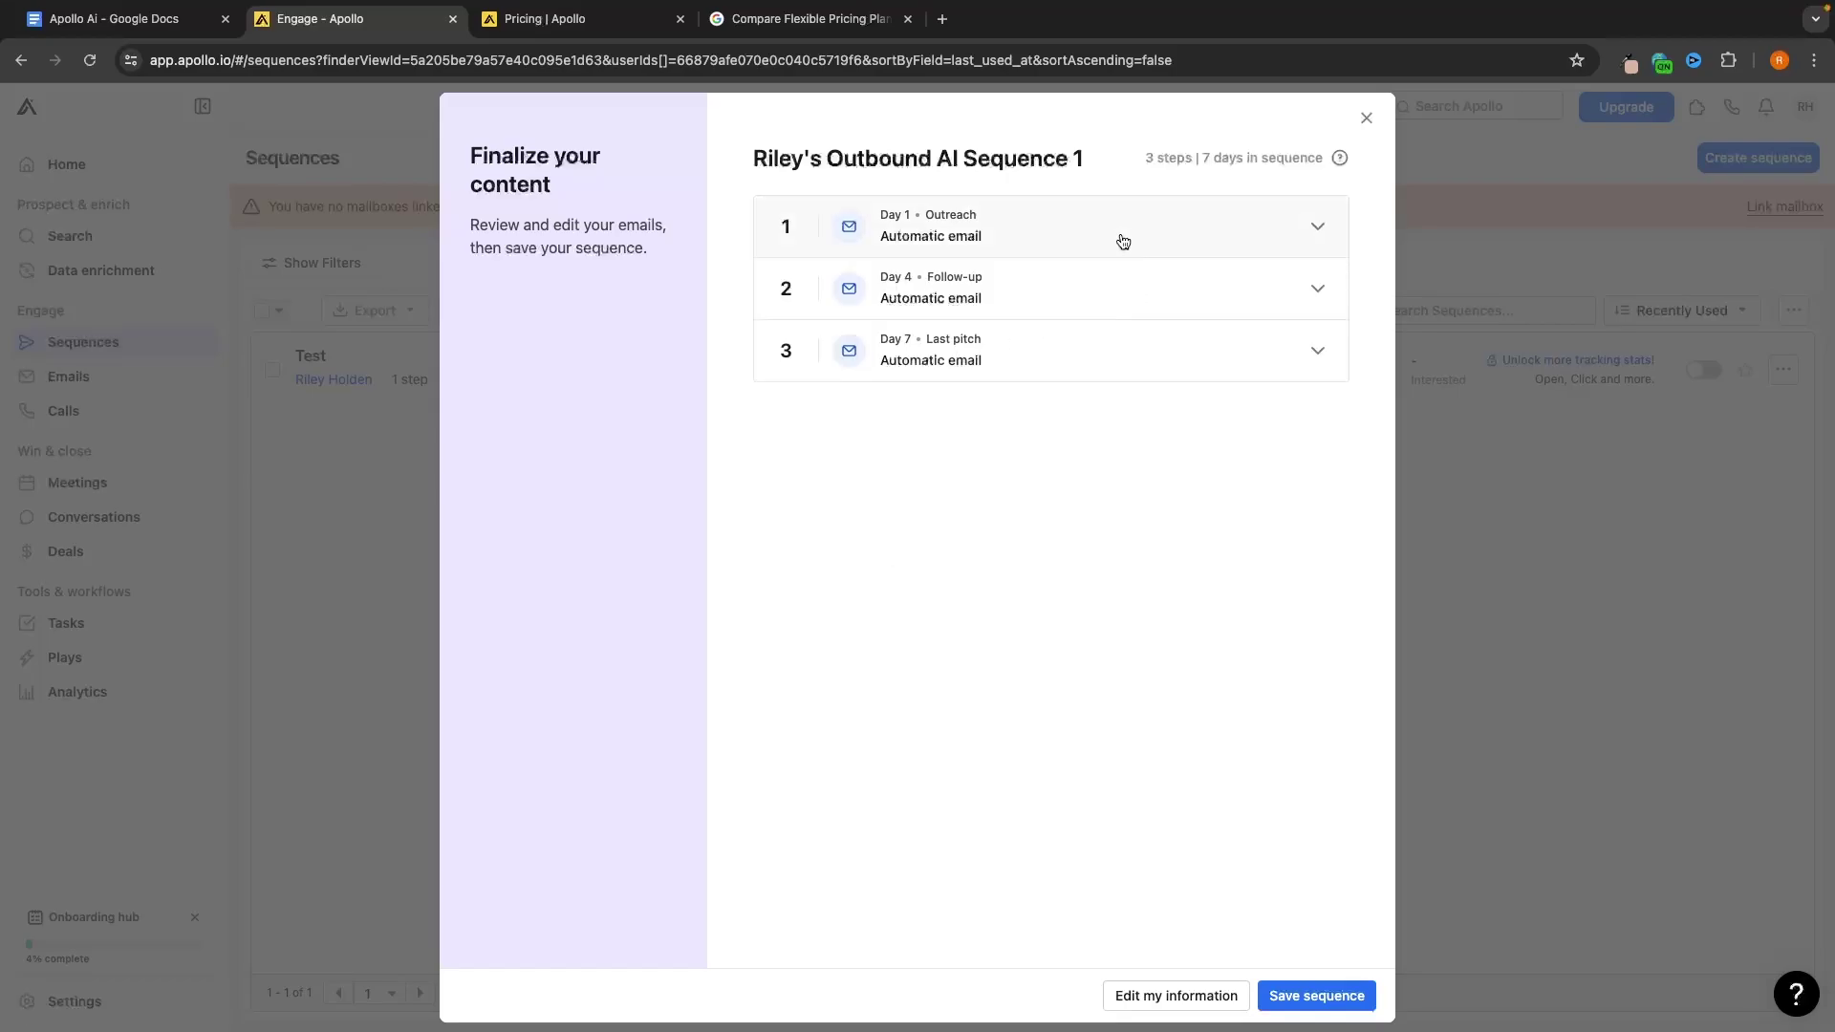
{"action": "left_click", "coordinate": [995, 308]}
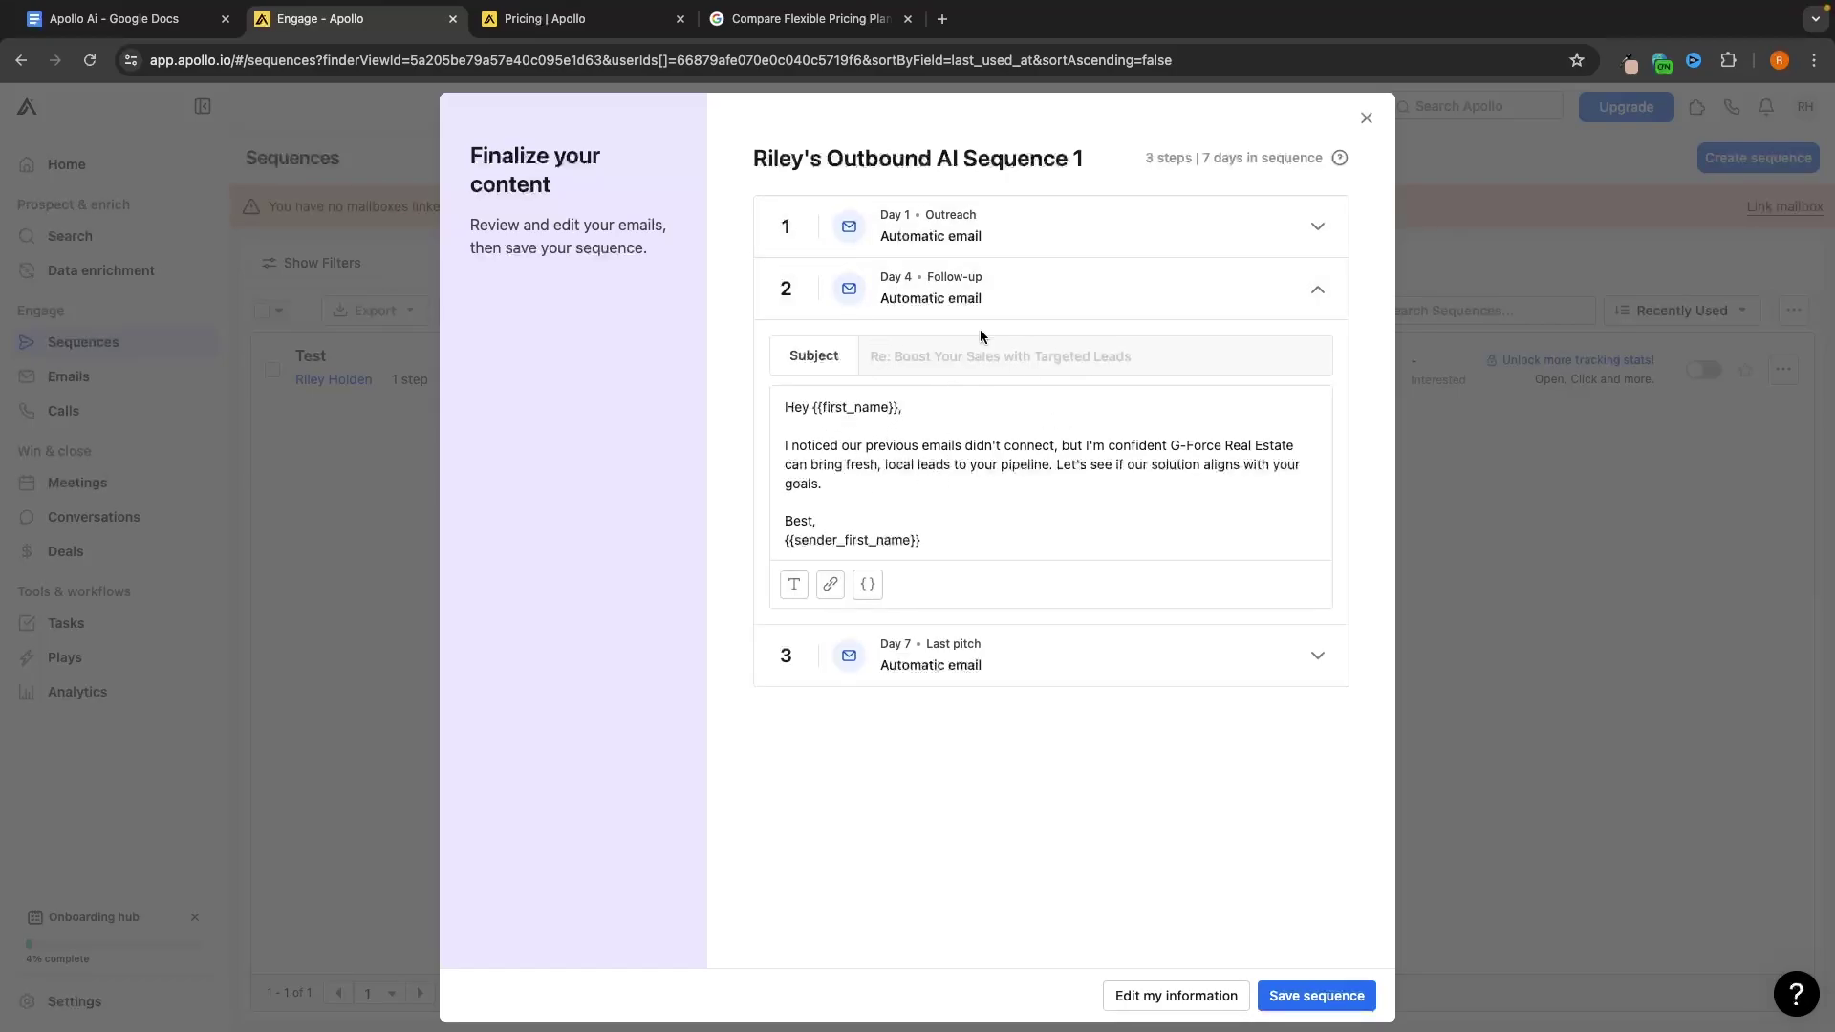
{"action": "left_click", "coordinate": [979, 304]}
{"action": "left_click", "coordinate": [975, 355]}
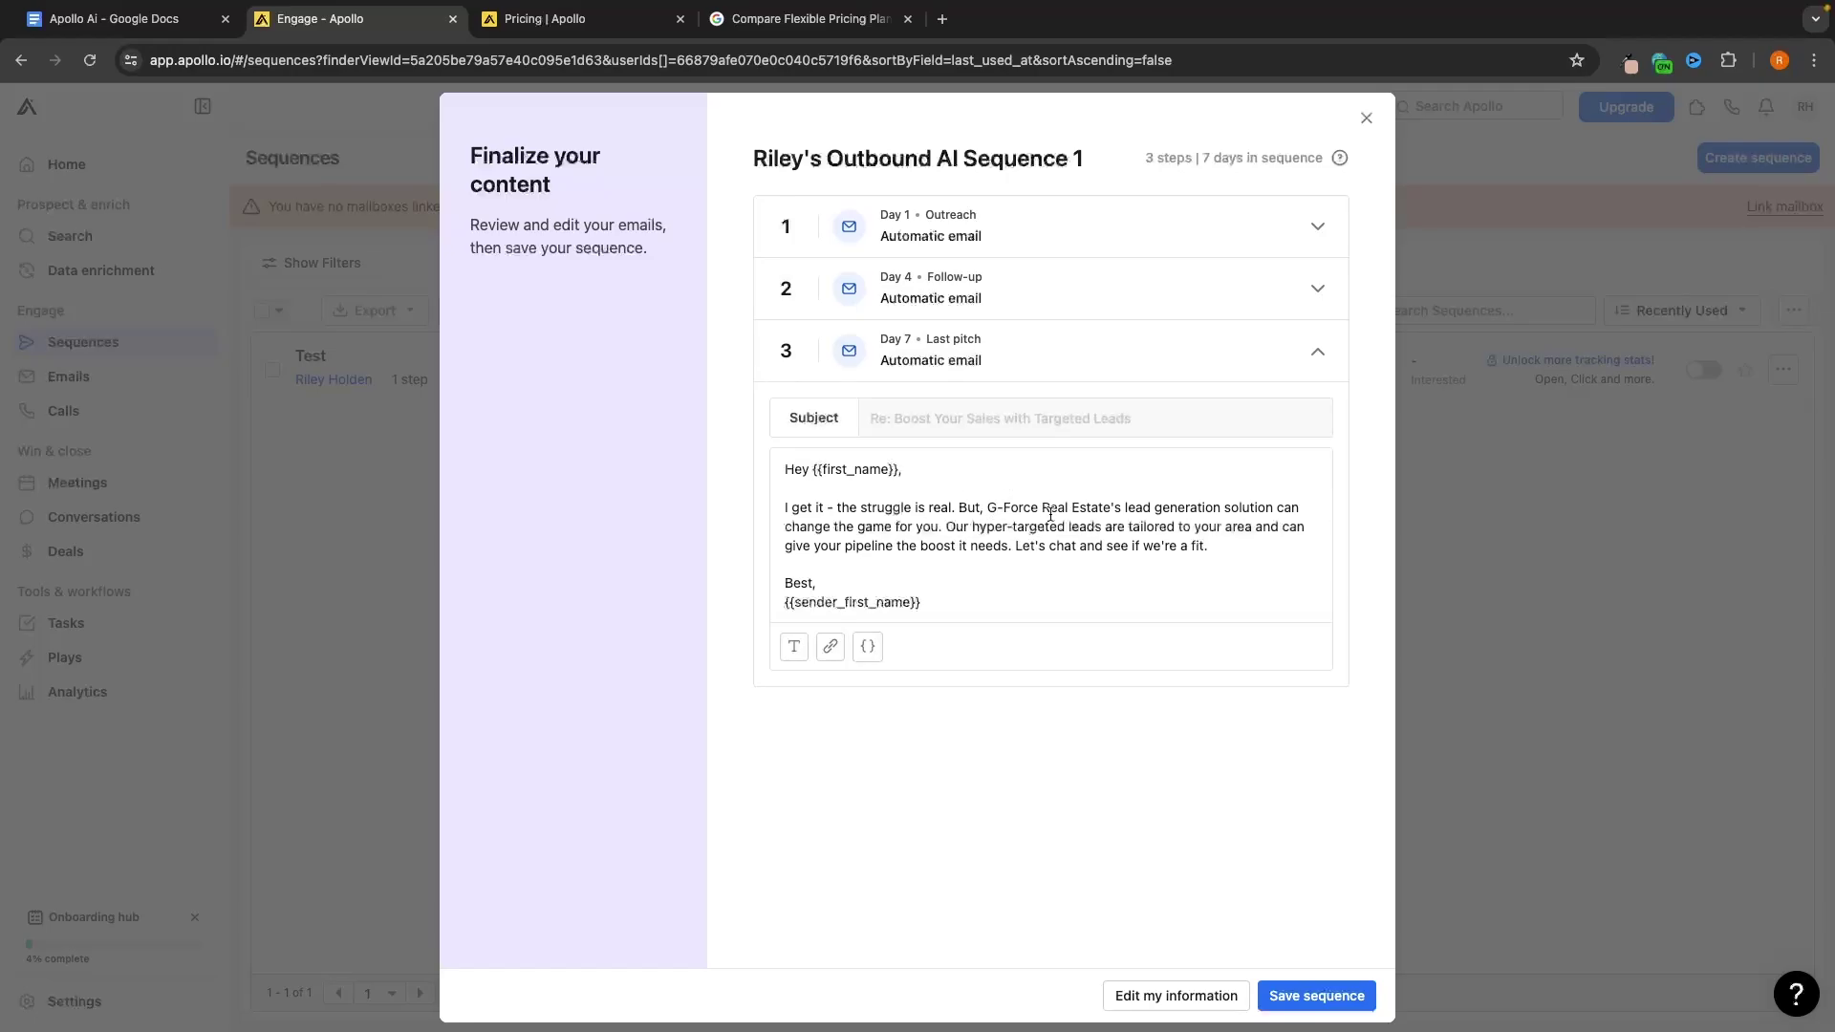
{"action": "left_click", "coordinate": [1087, 363]}
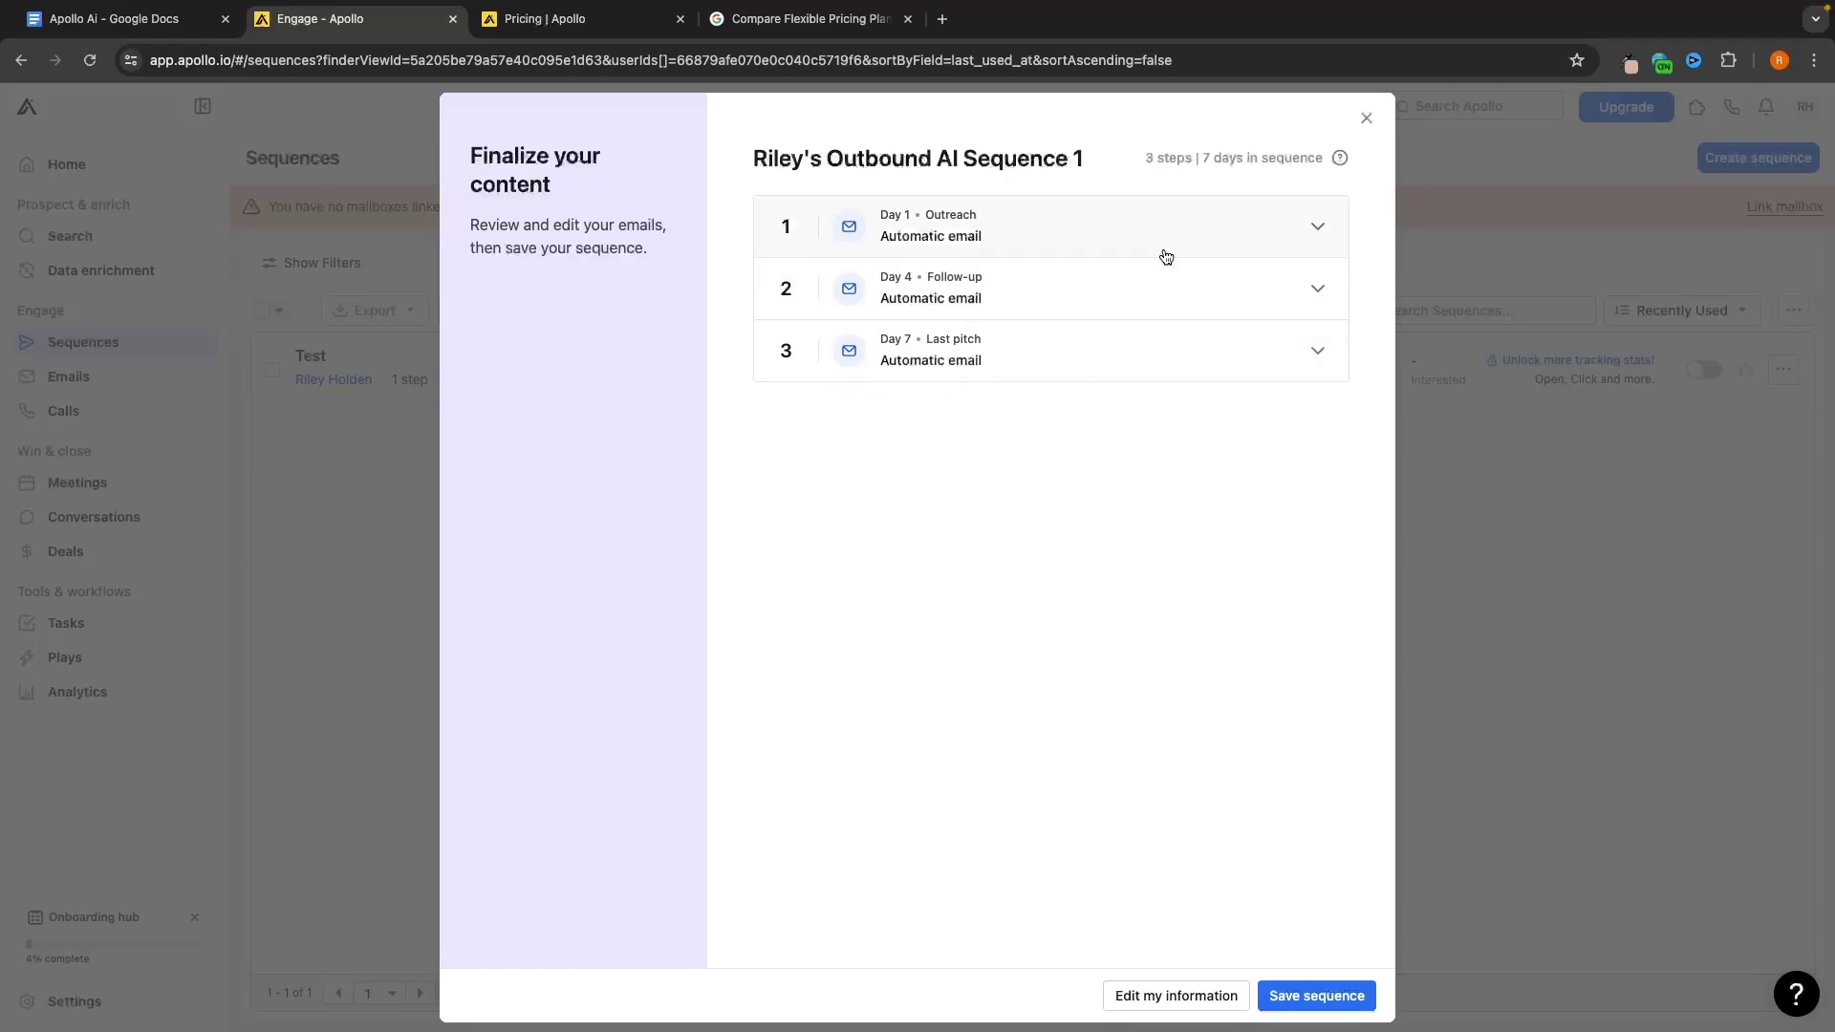
{"action": "left_click", "coordinate": [1044, 205]}
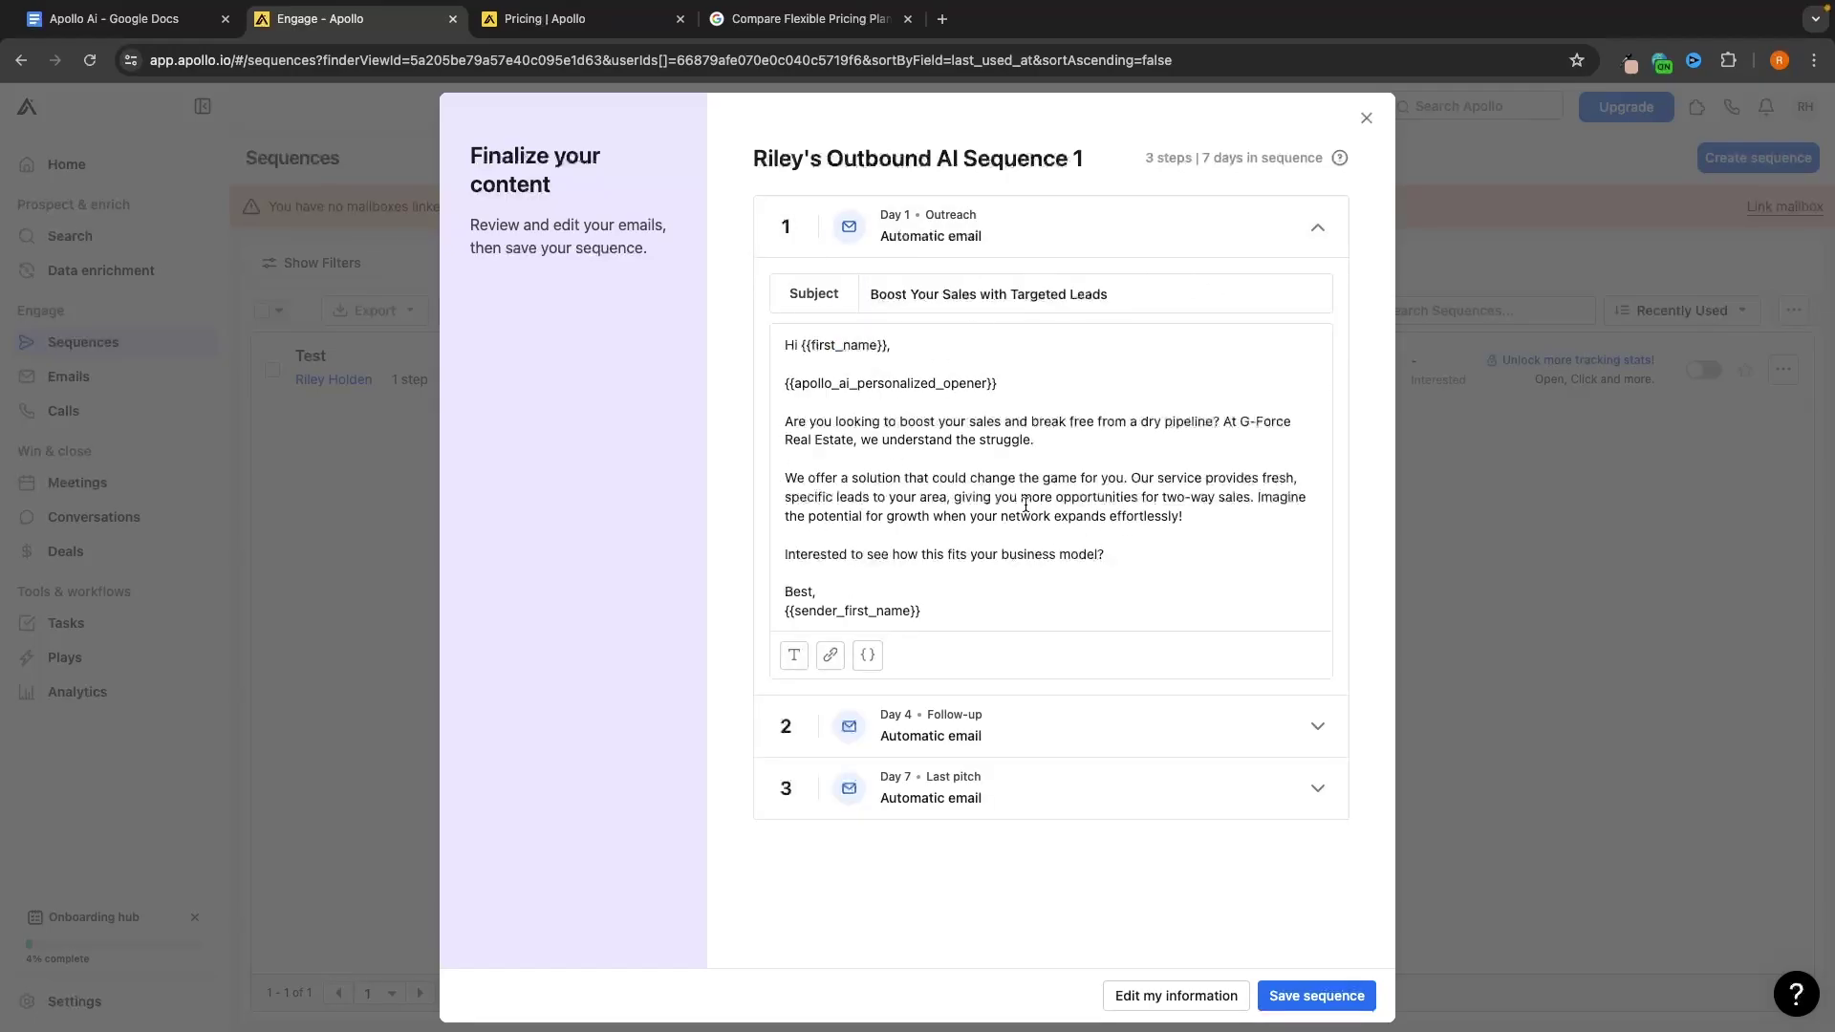
{"action": "left_click", "coordinate": [1097, 226]}
{"action": "left_click", "coordinate": [1041, 308]}
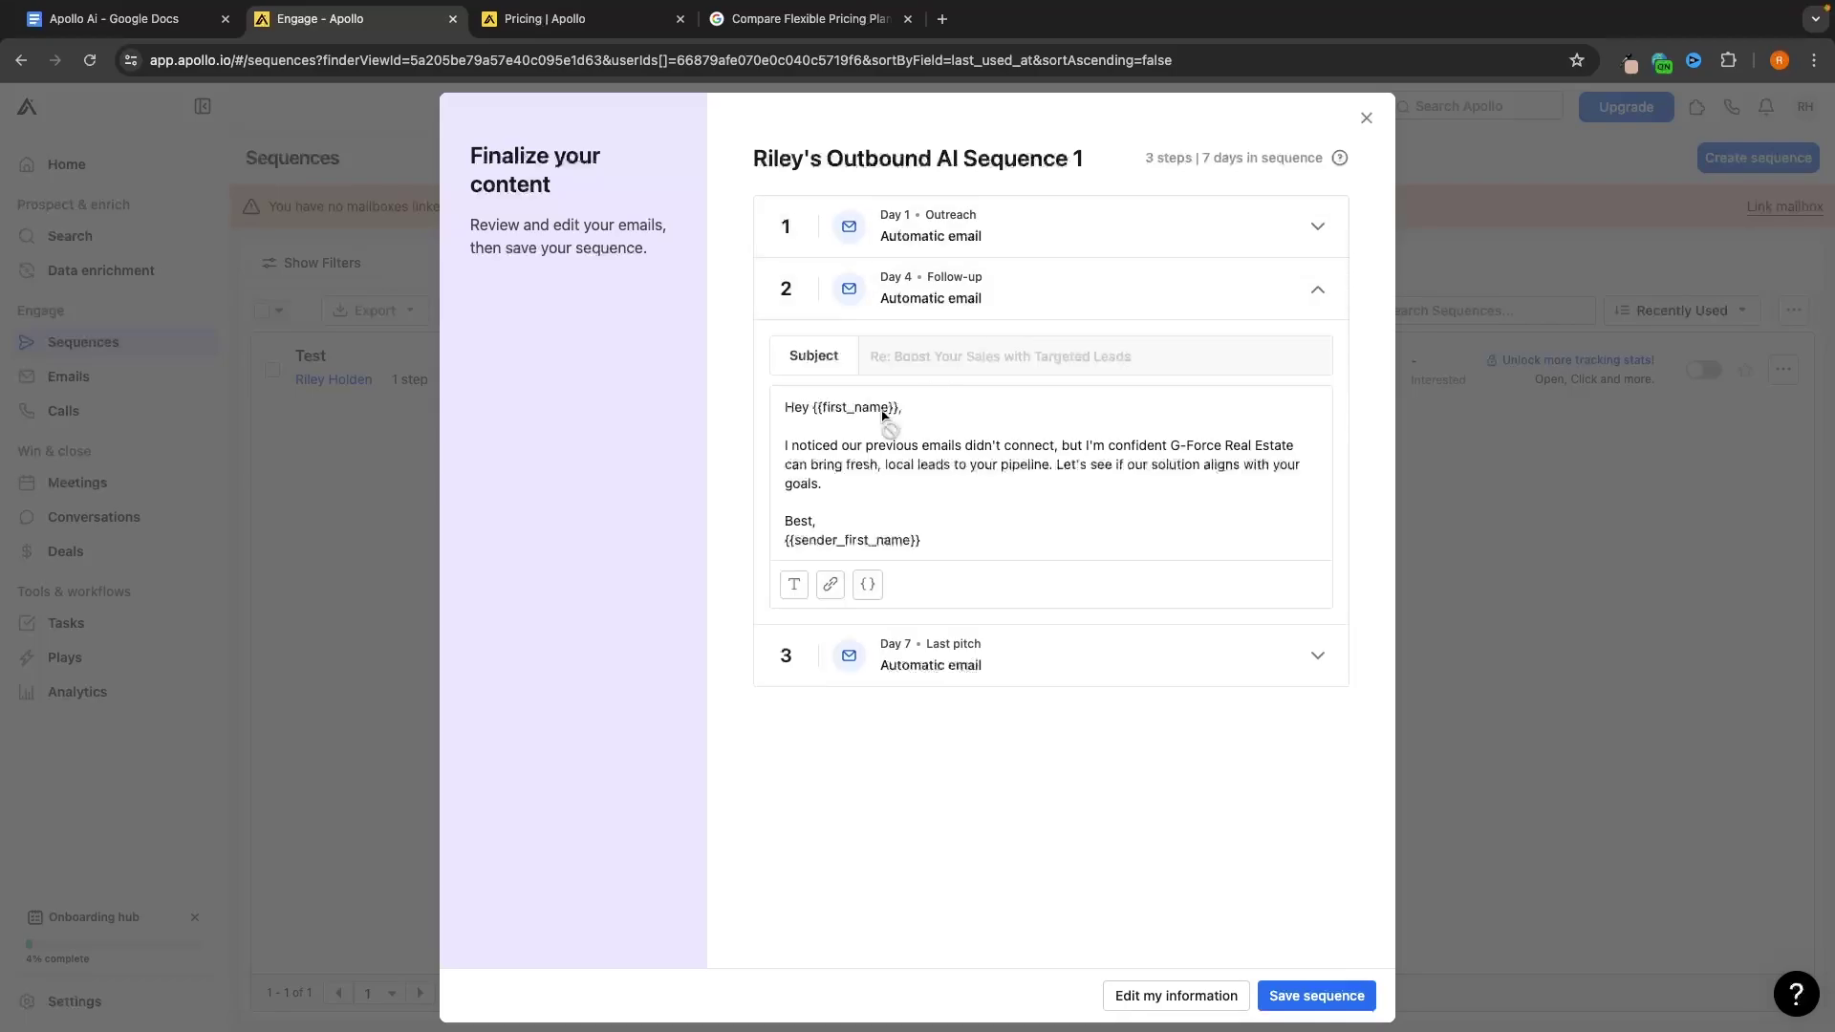
{"action": "left_click", "coordinate": [1110, 308]}
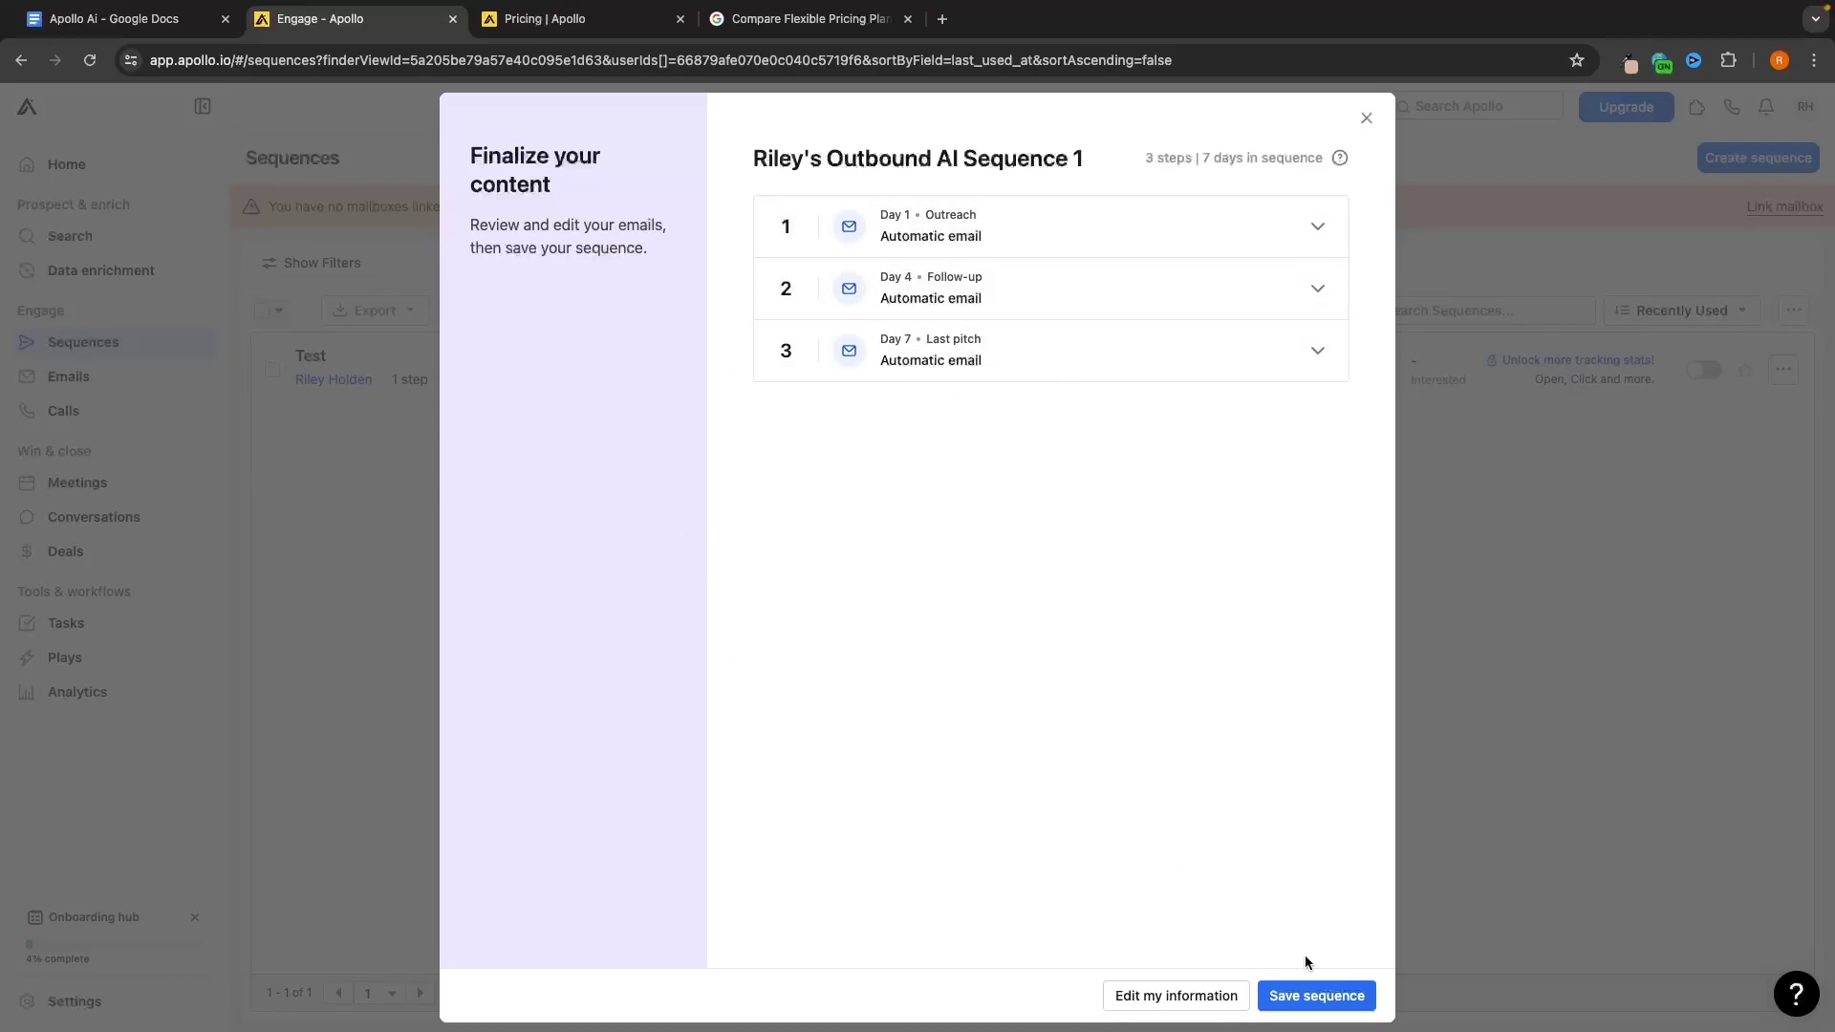
{"action": "left_click", "coordinate": [1317, 995]}
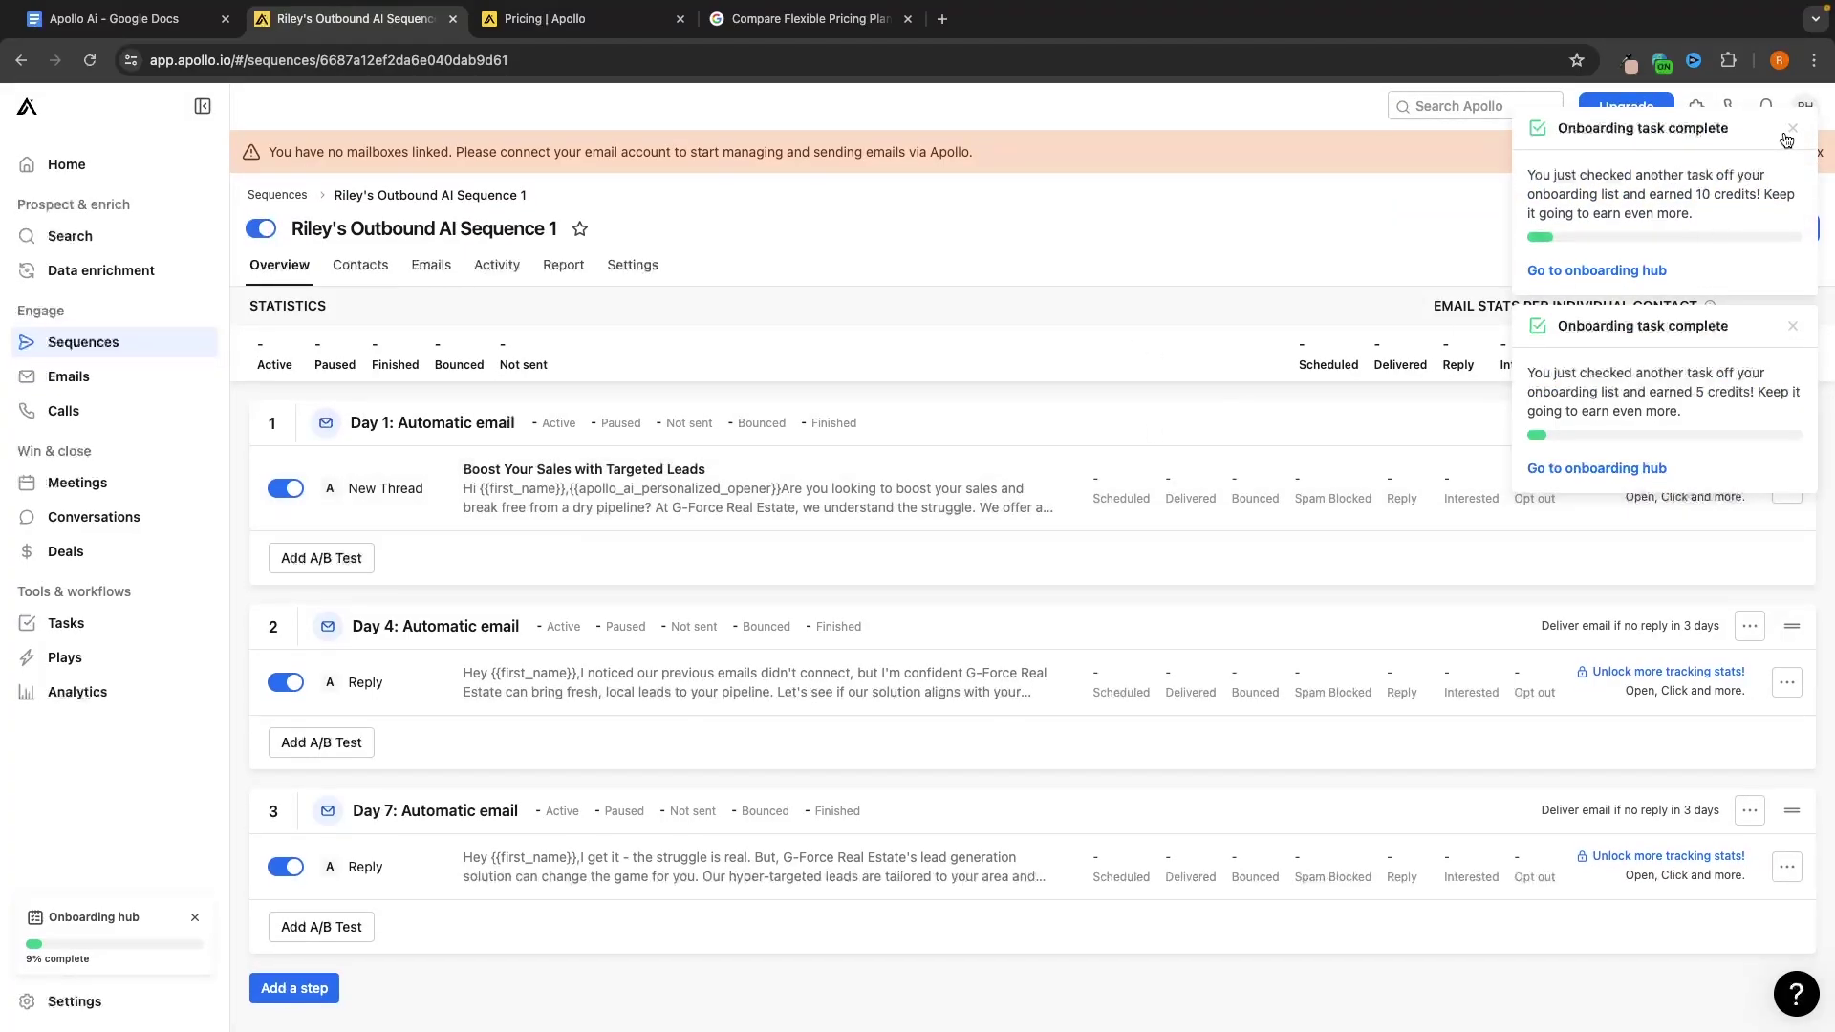
{"action": "left_click", "coordinate": [1792, 130]}
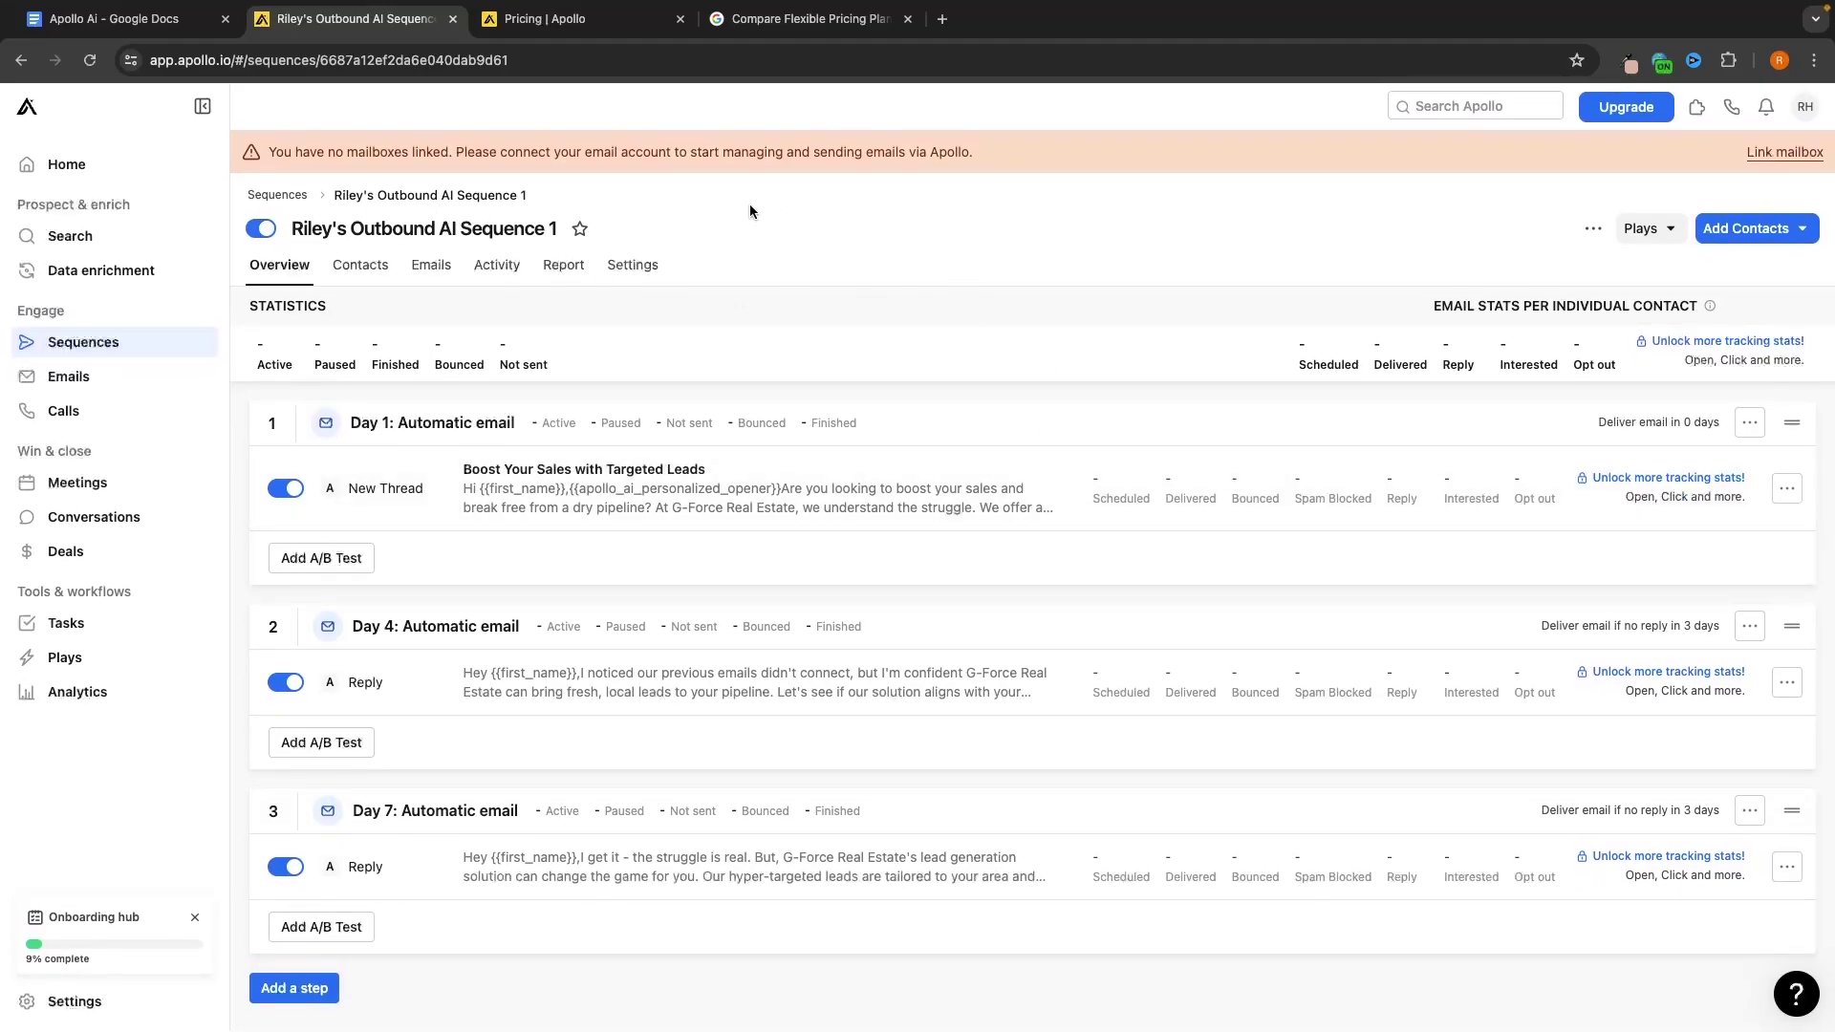
{"action": "left_click", "coordinate": [74, 240]}
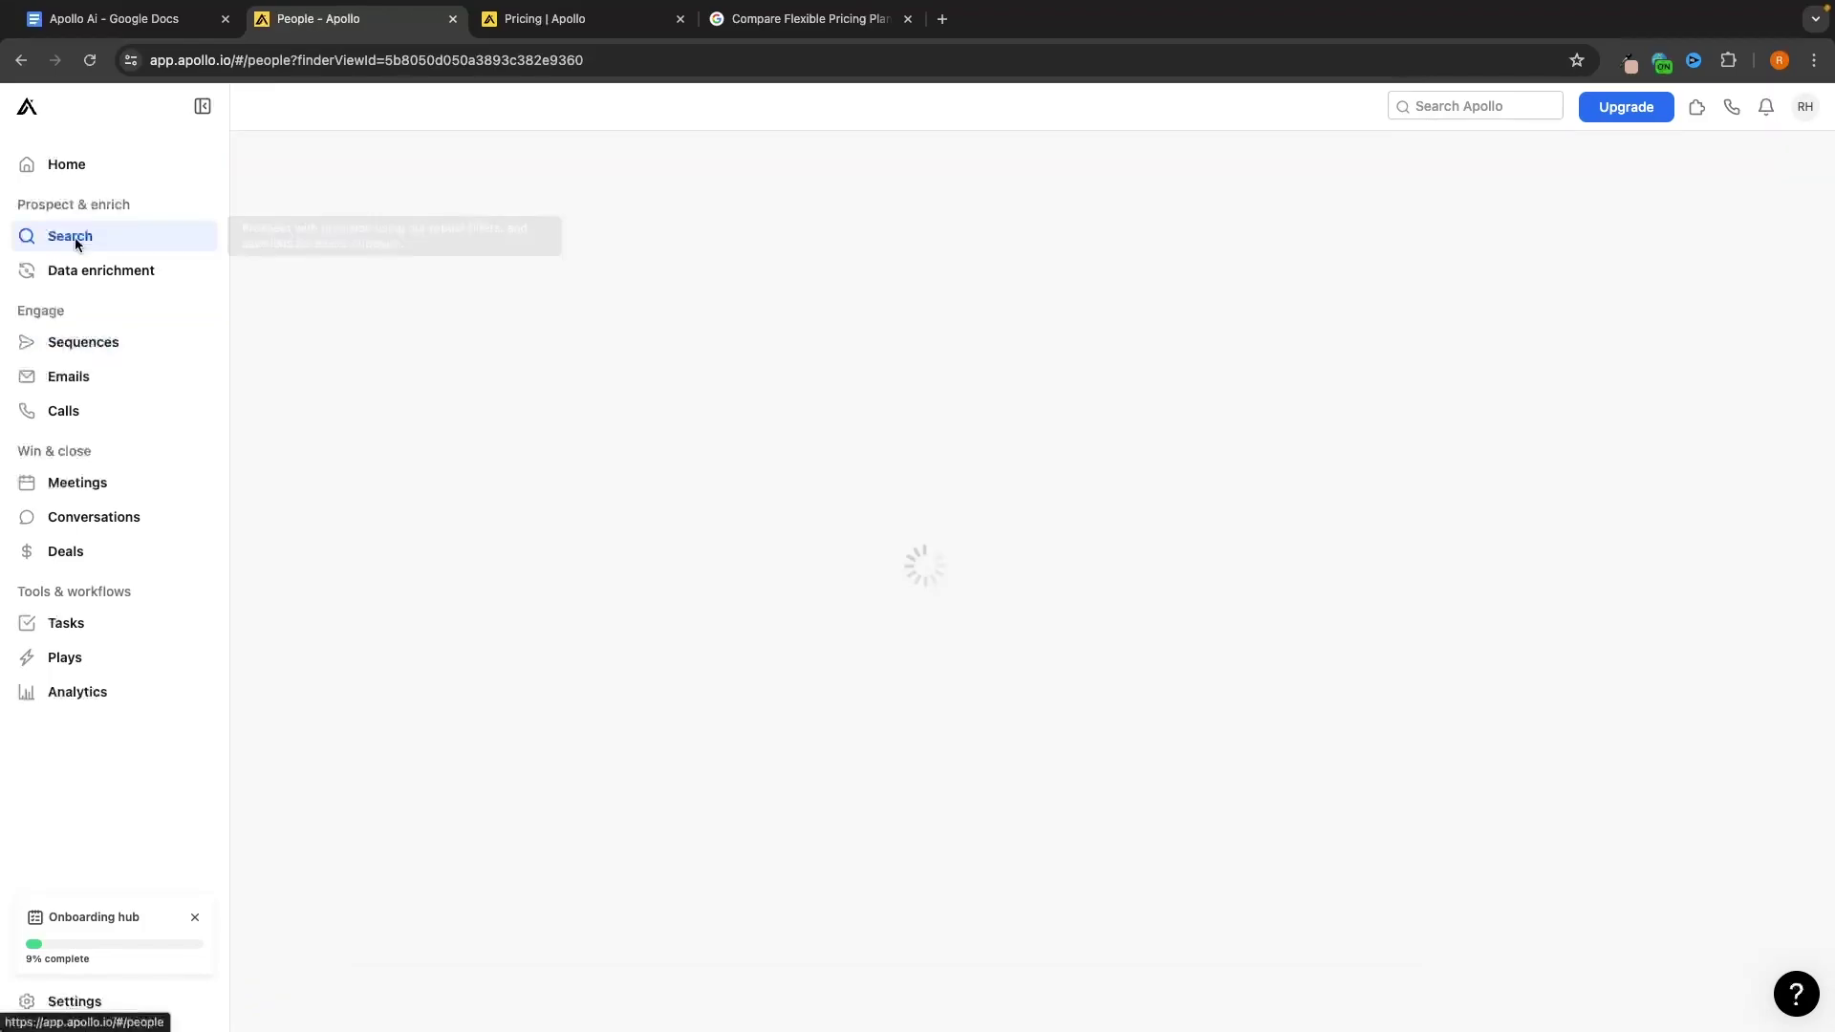
{"action": "left_click", "coordinate": [440, 194]}
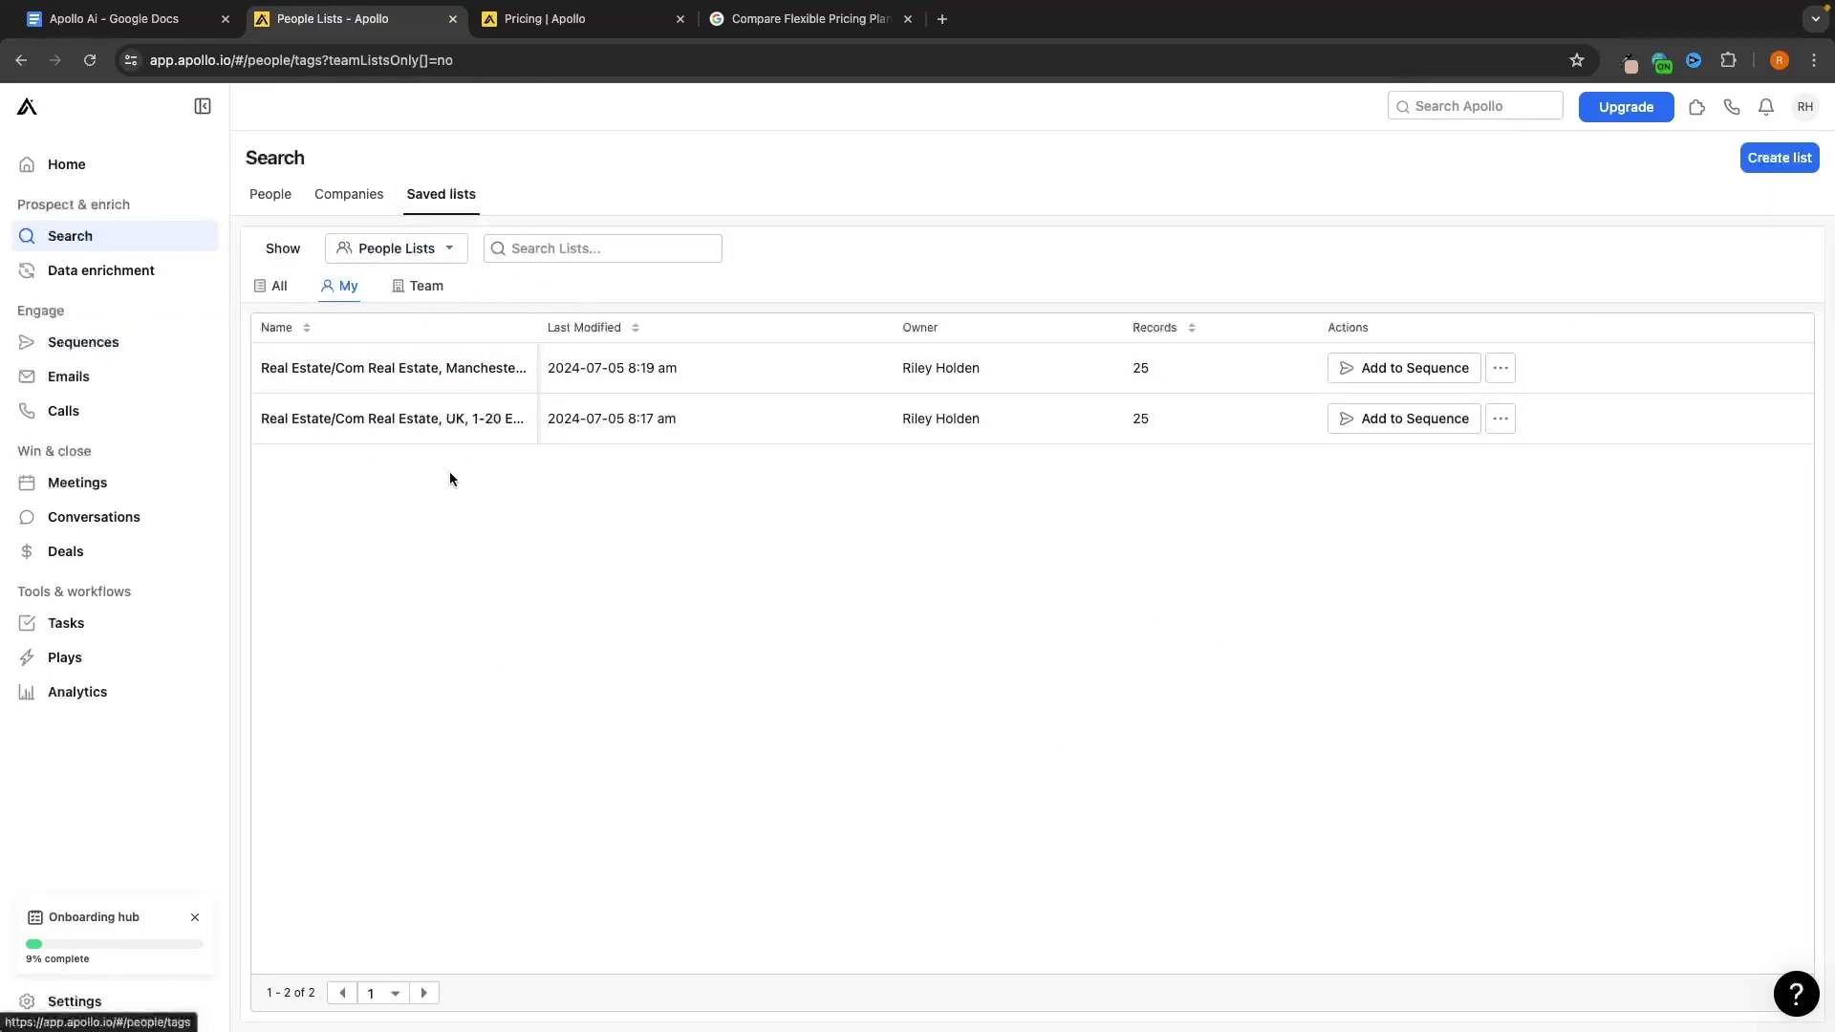
{"action": "left_click", "coordinate": [203, 344]}
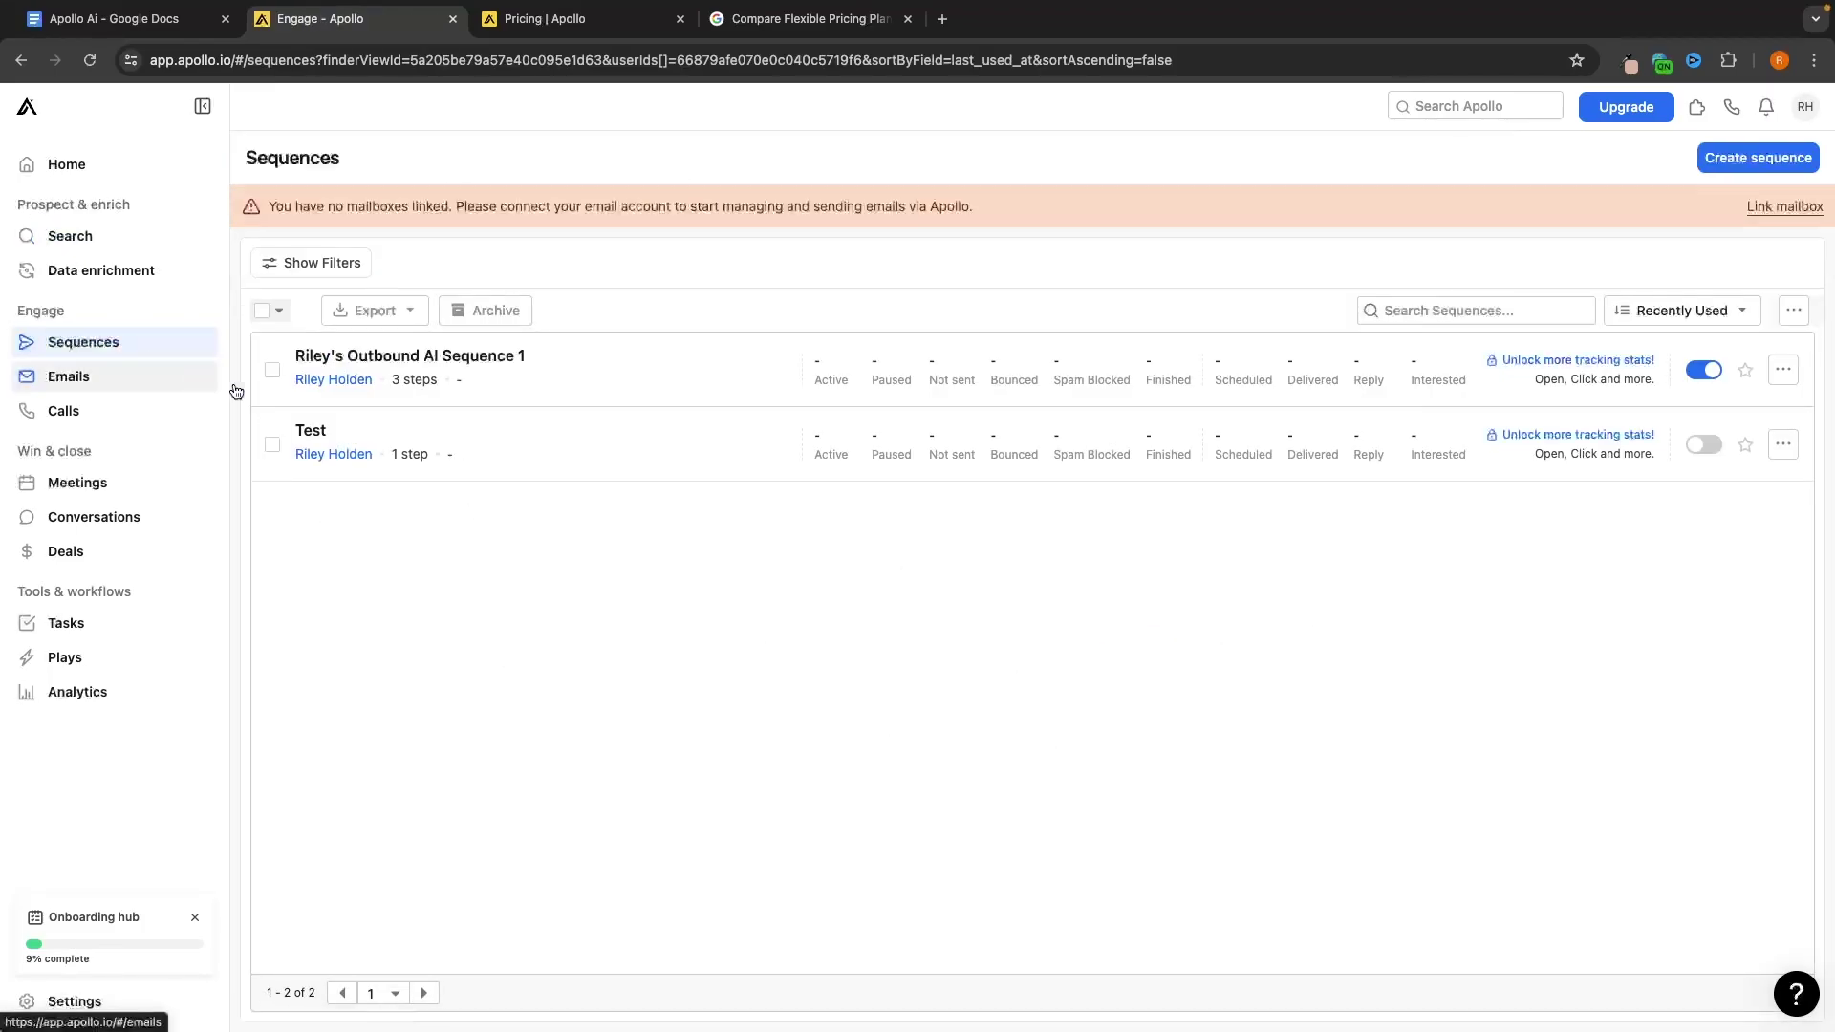
{"action": "left_click", "coordinate": [498, 363]}
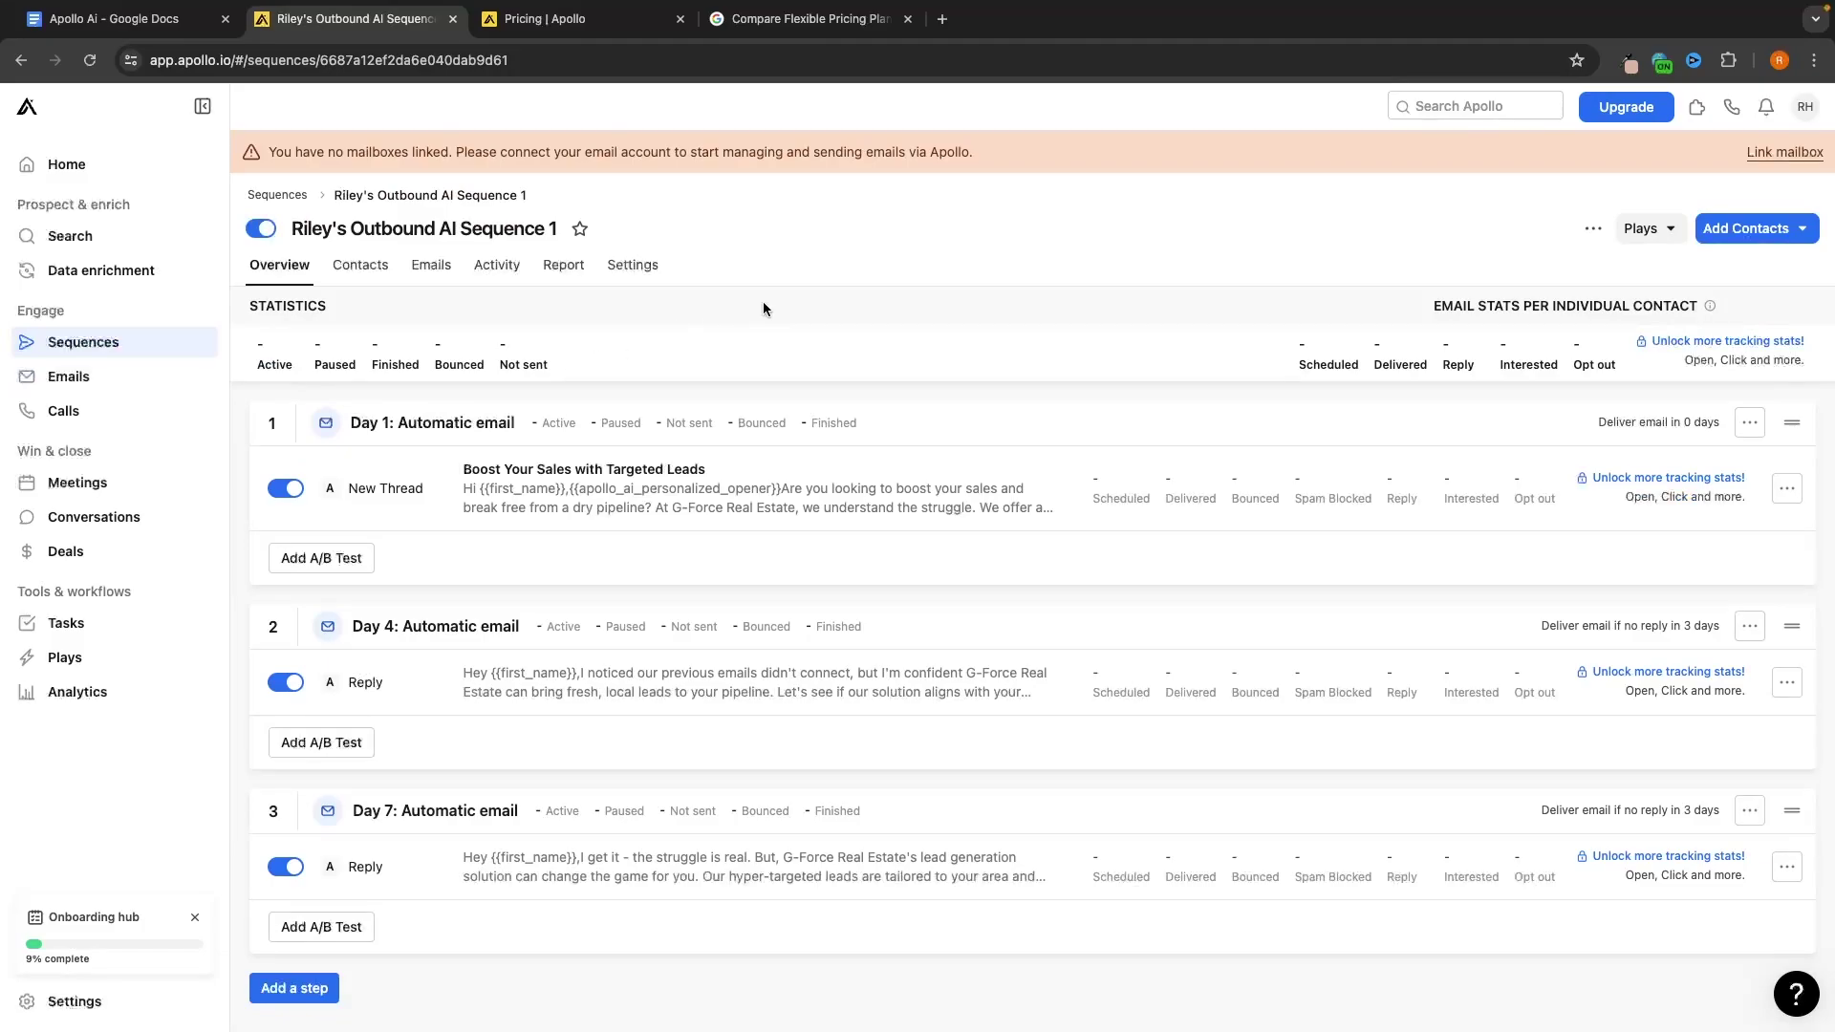
Add the Manchester and UK real estate saved lists as the sequence's contact source
{"action": "left_click", "coordinate": [1745, 233]}
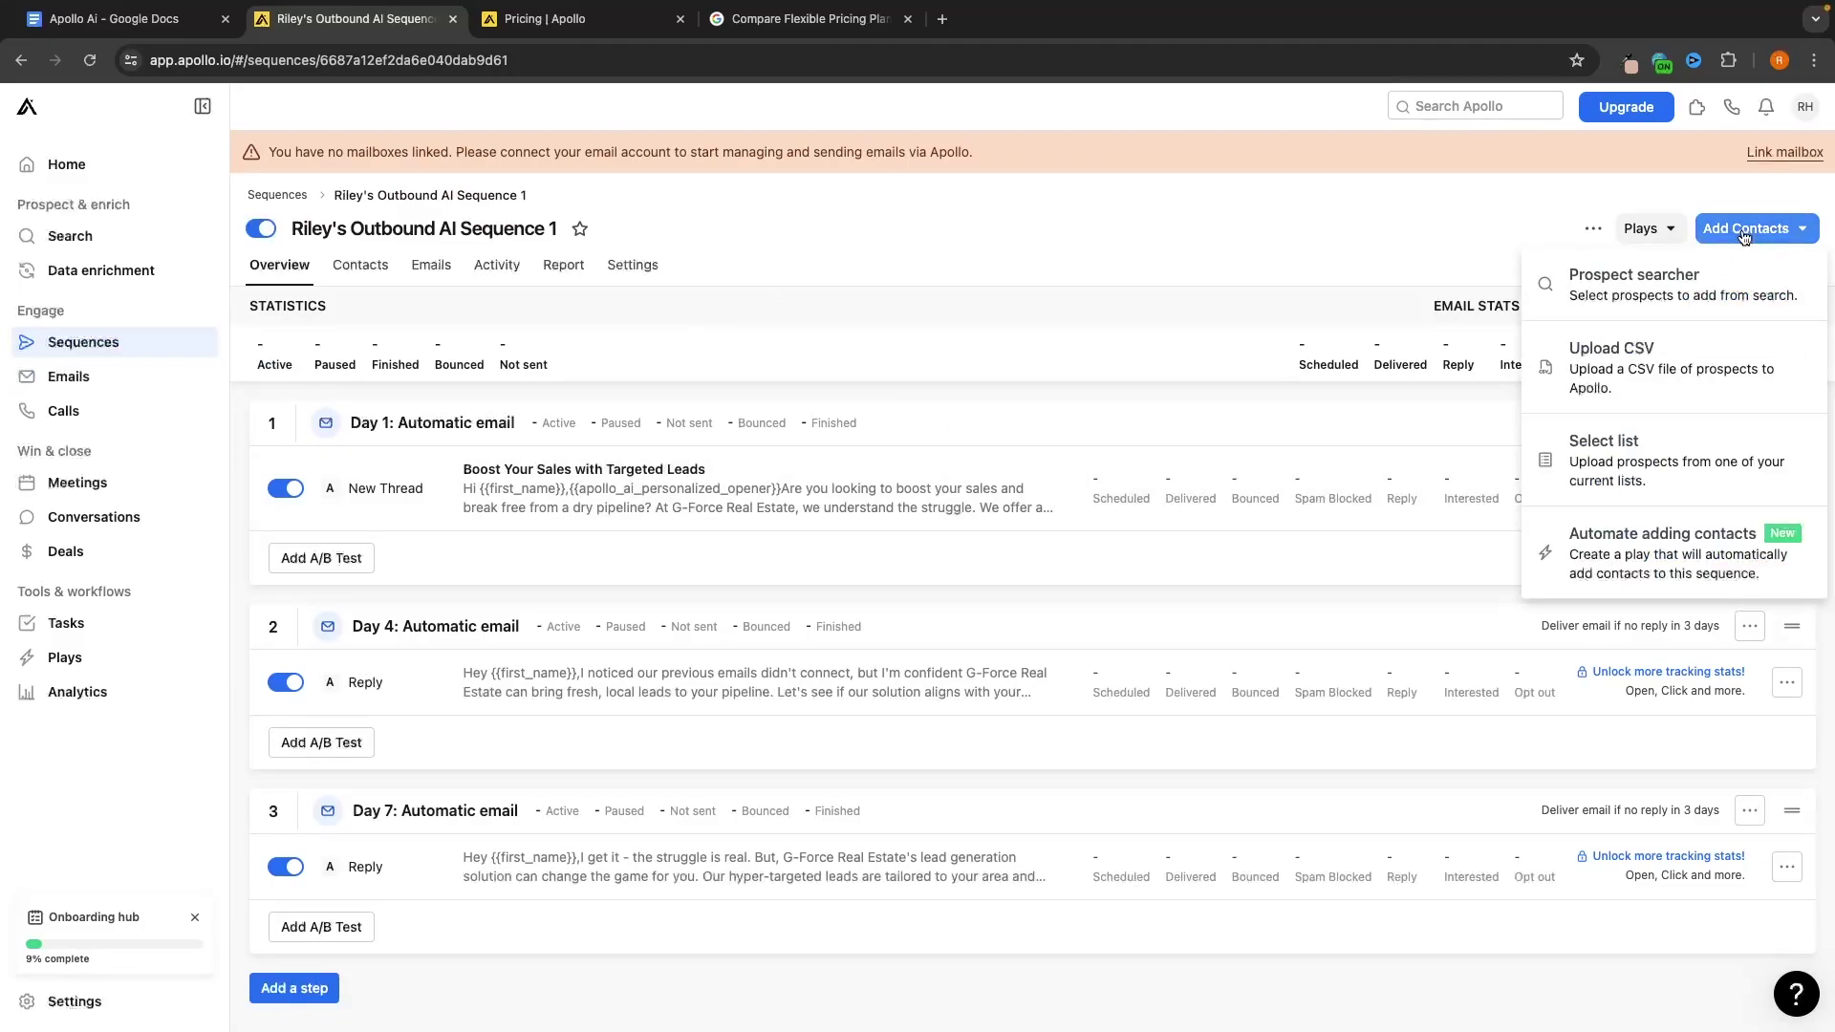
{"action": "left_click", "coordinate": [1625, 446]}
{"action": "left_click", "coordinate": [840, 222]}
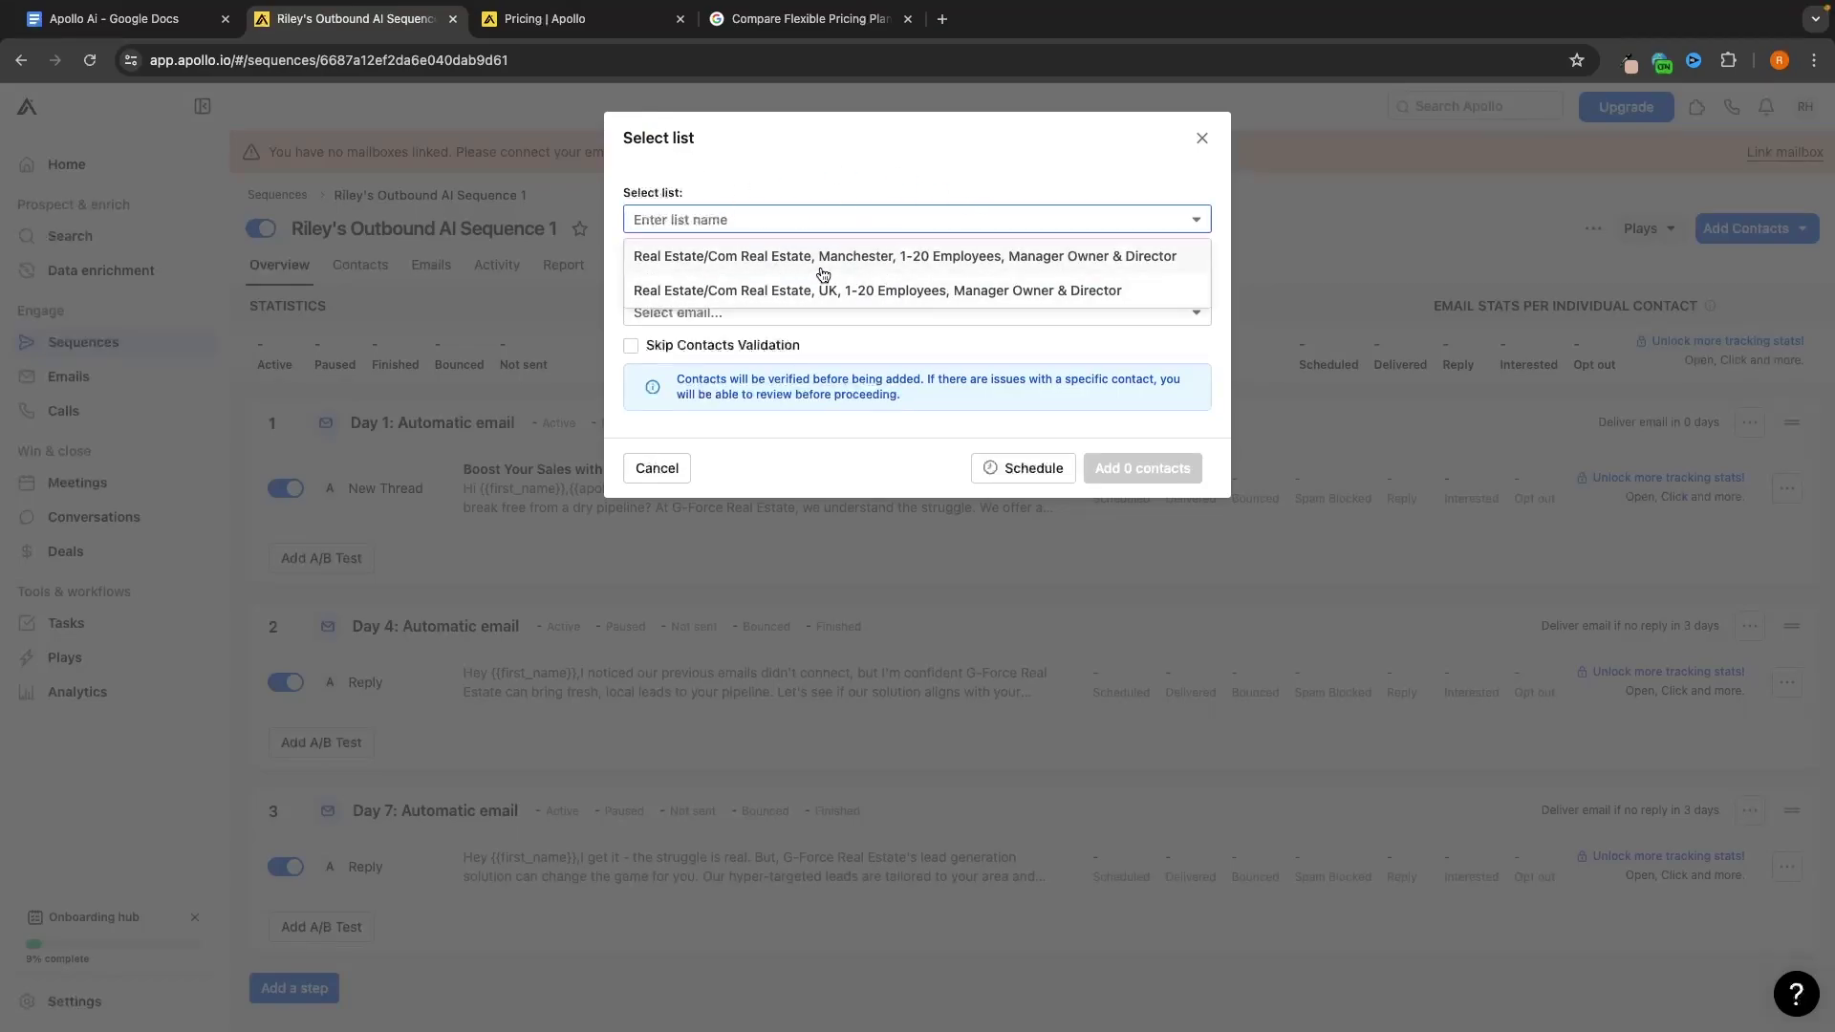
{"action": "left_click", "coordinate": [819, 258]}
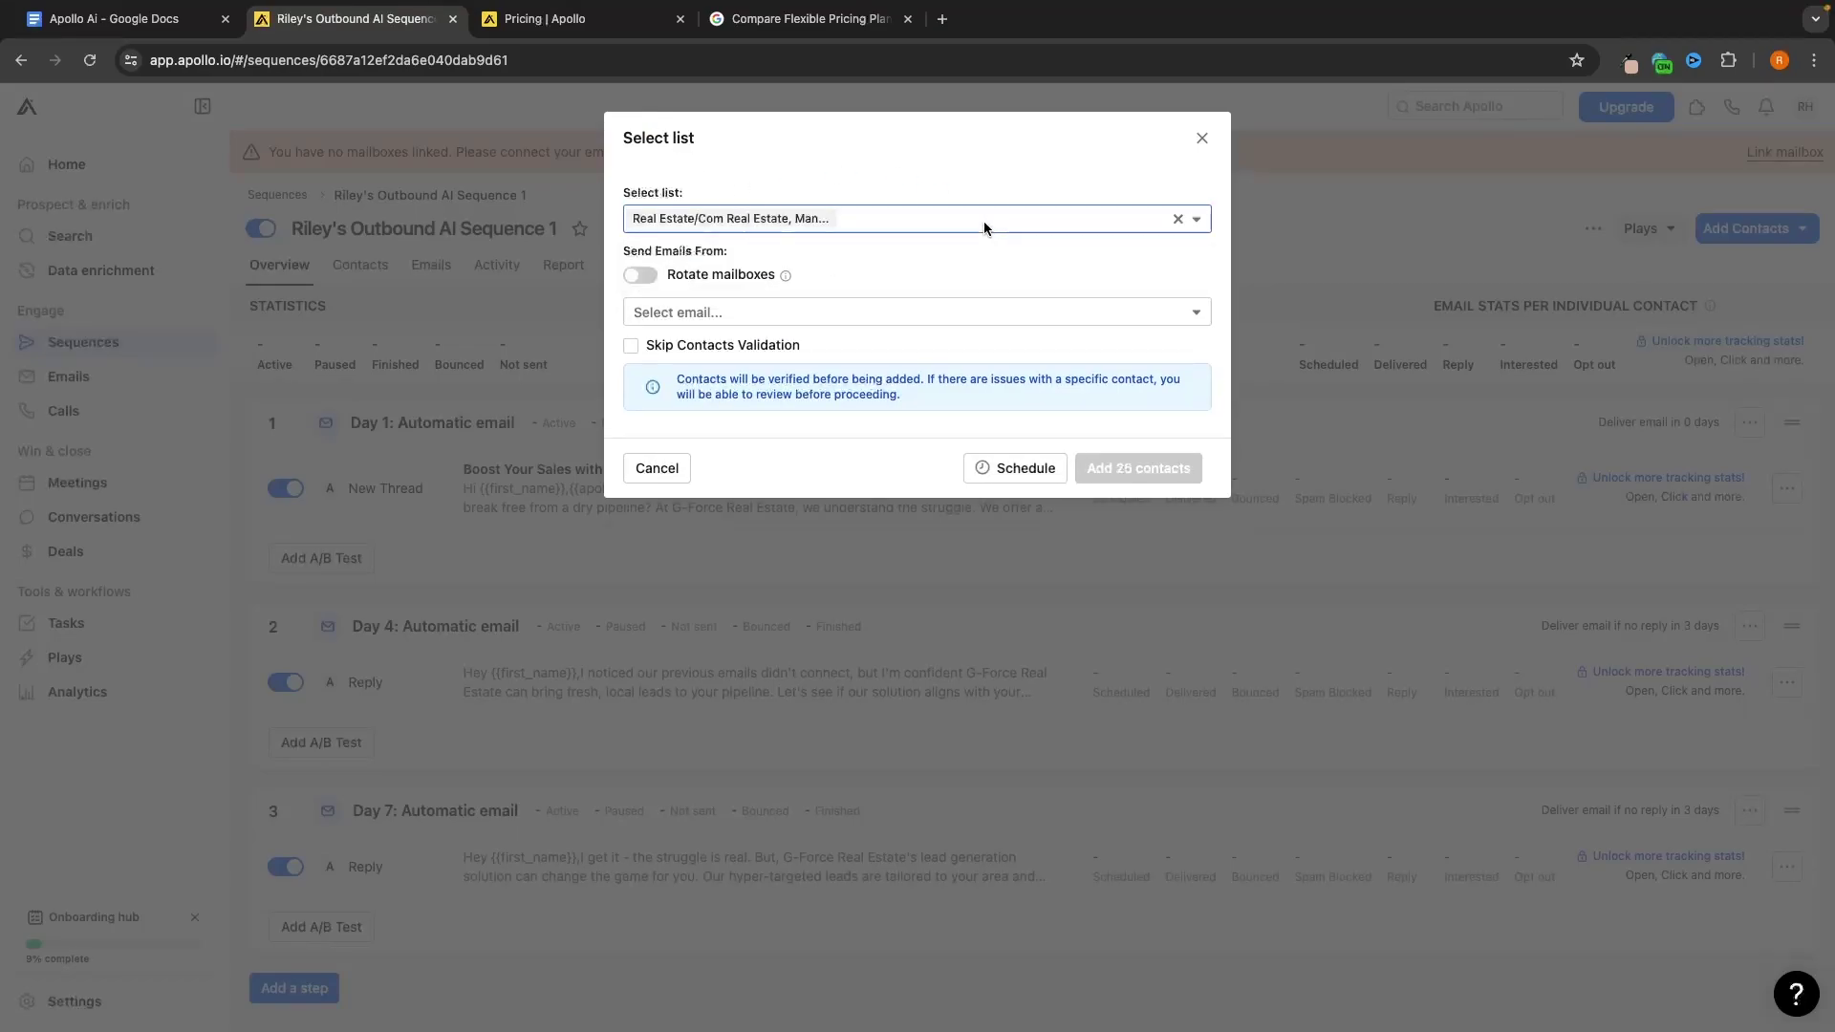
{"action": "left_click", "coordinate": [984, 220]}
{"action": "left_click", "coordinate": [948, 241]}
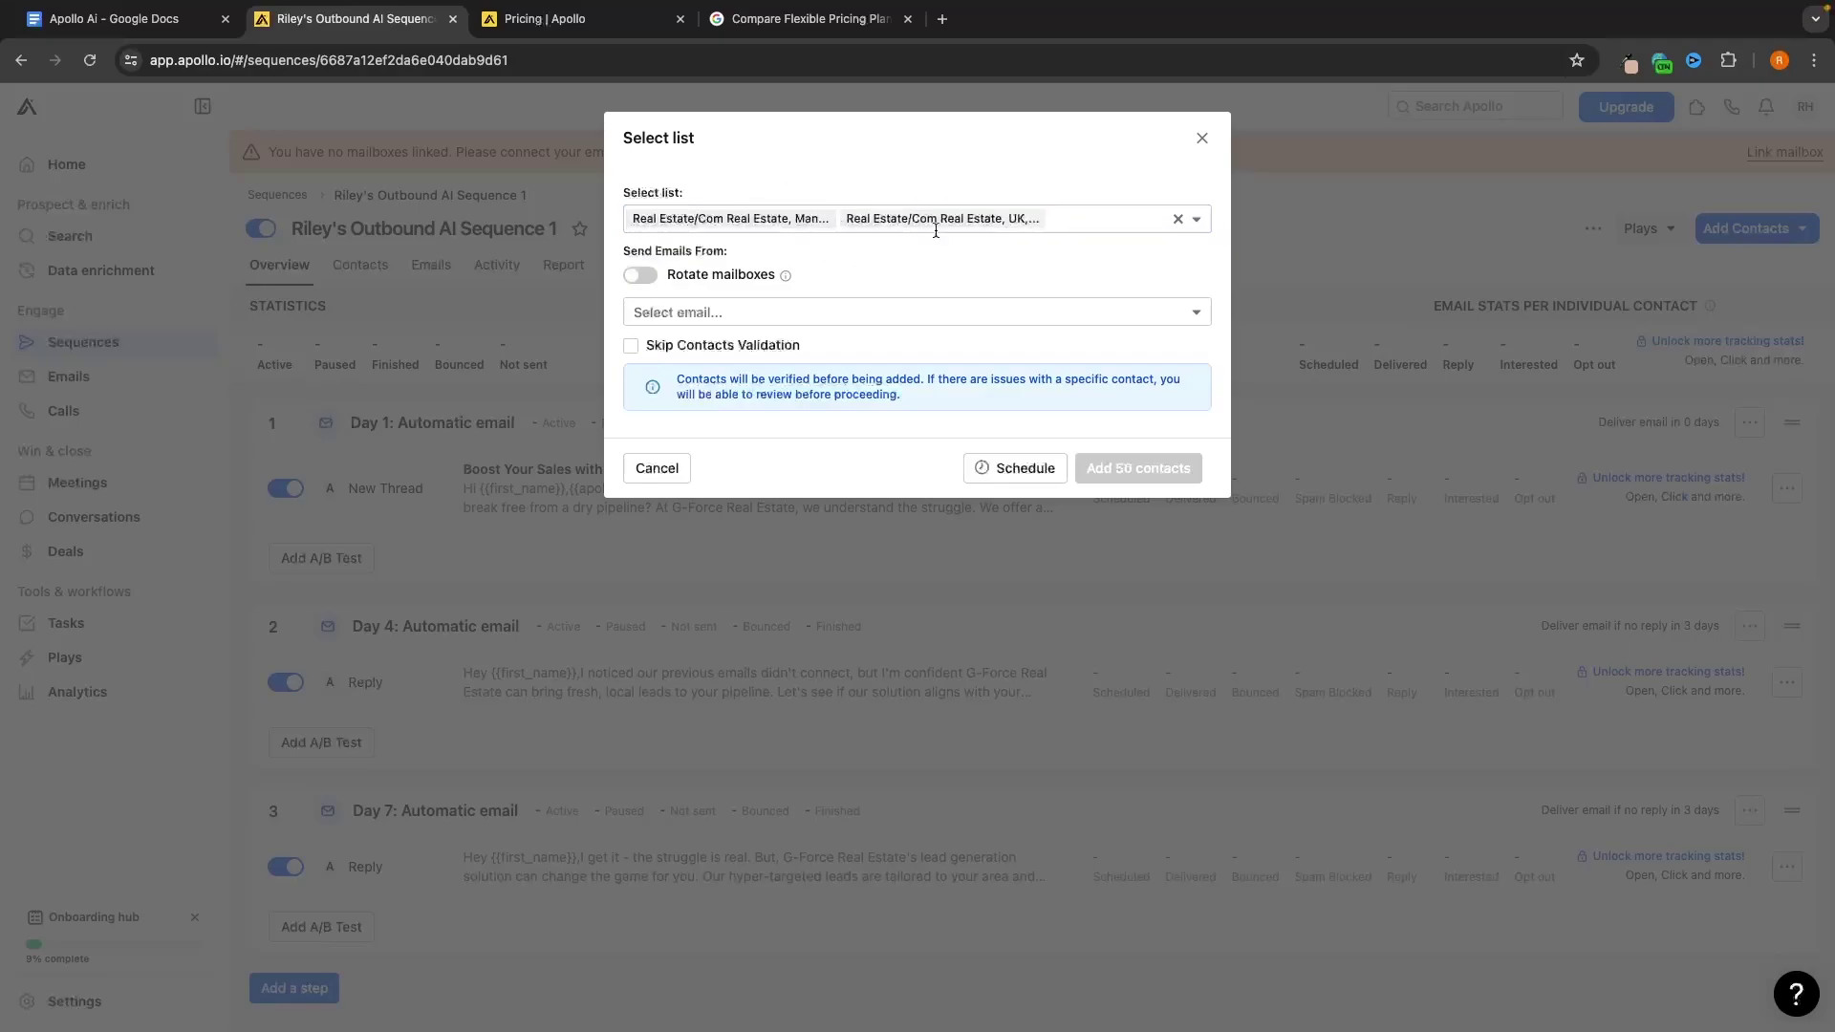
Send from the user's own mailbox without rotation and add the 50 contacts
{"action": "left_click", "coordinate": [634, 246]}
{"action": "left_click_drag", "start_coordinate": [617, 251], "coordinate": [728, 258]}
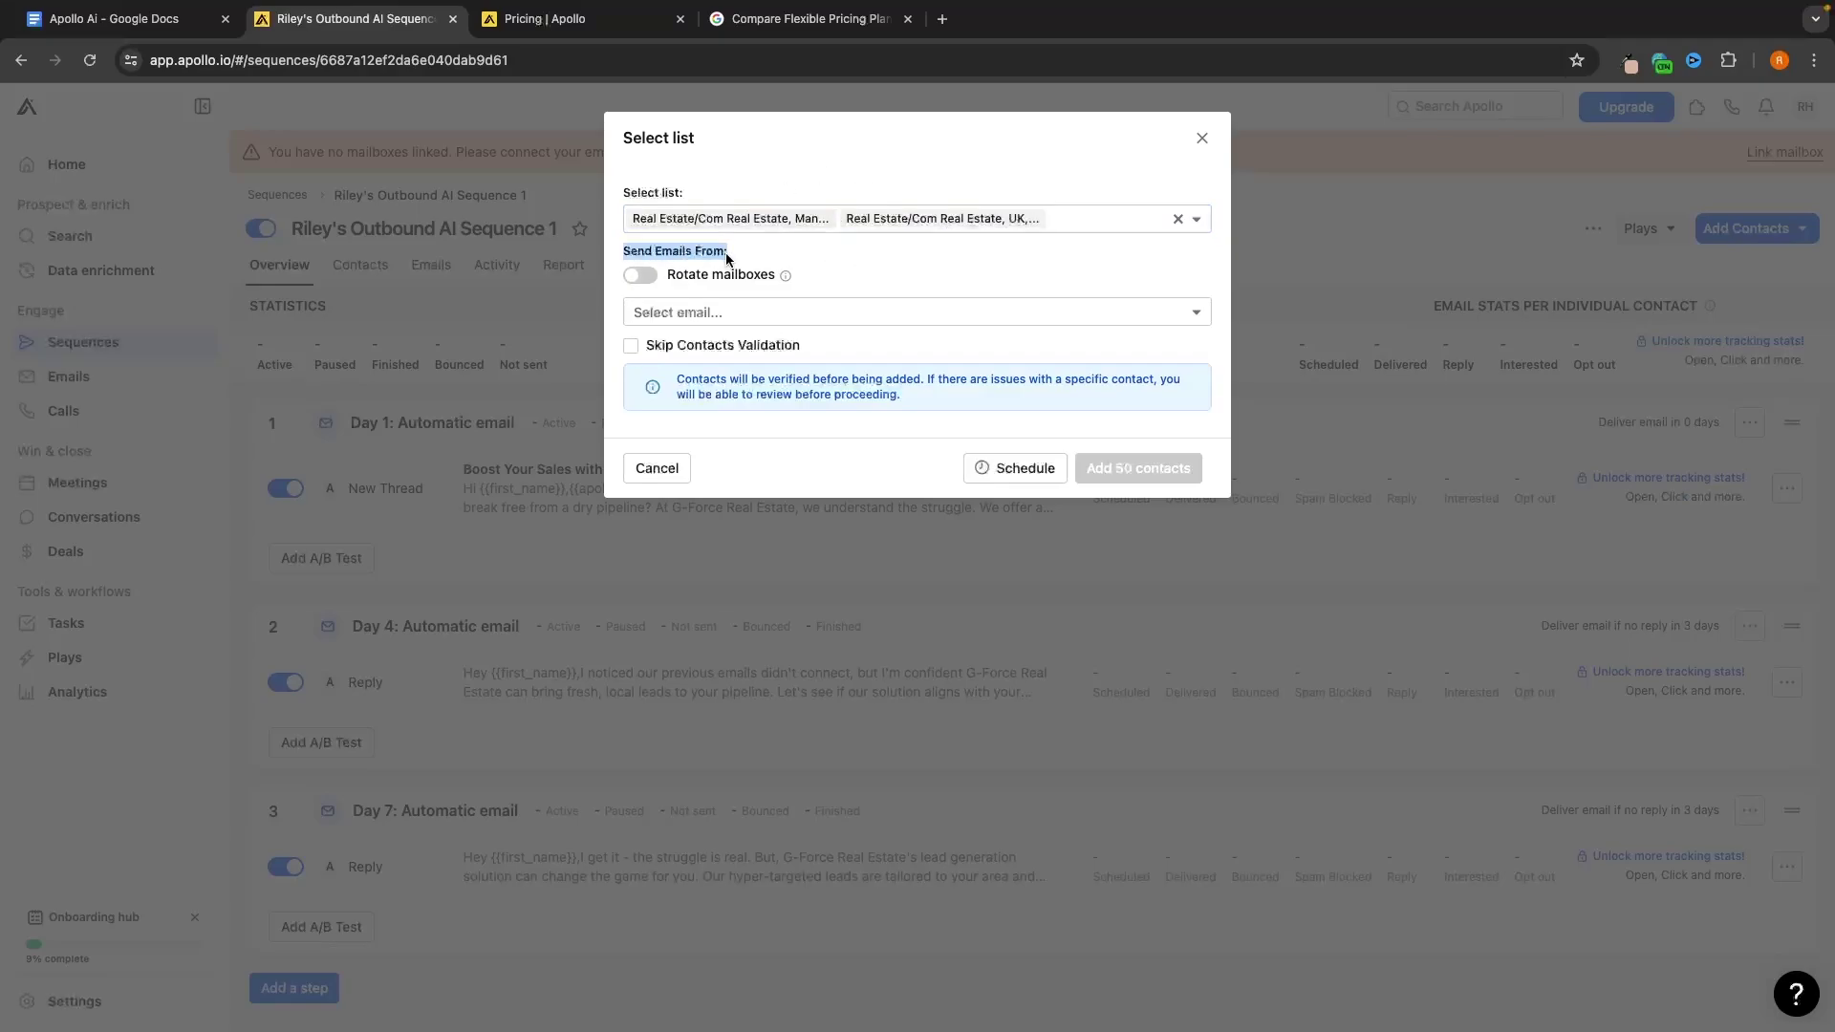
{"action": "left_click", "coordinate": [780, 260]}
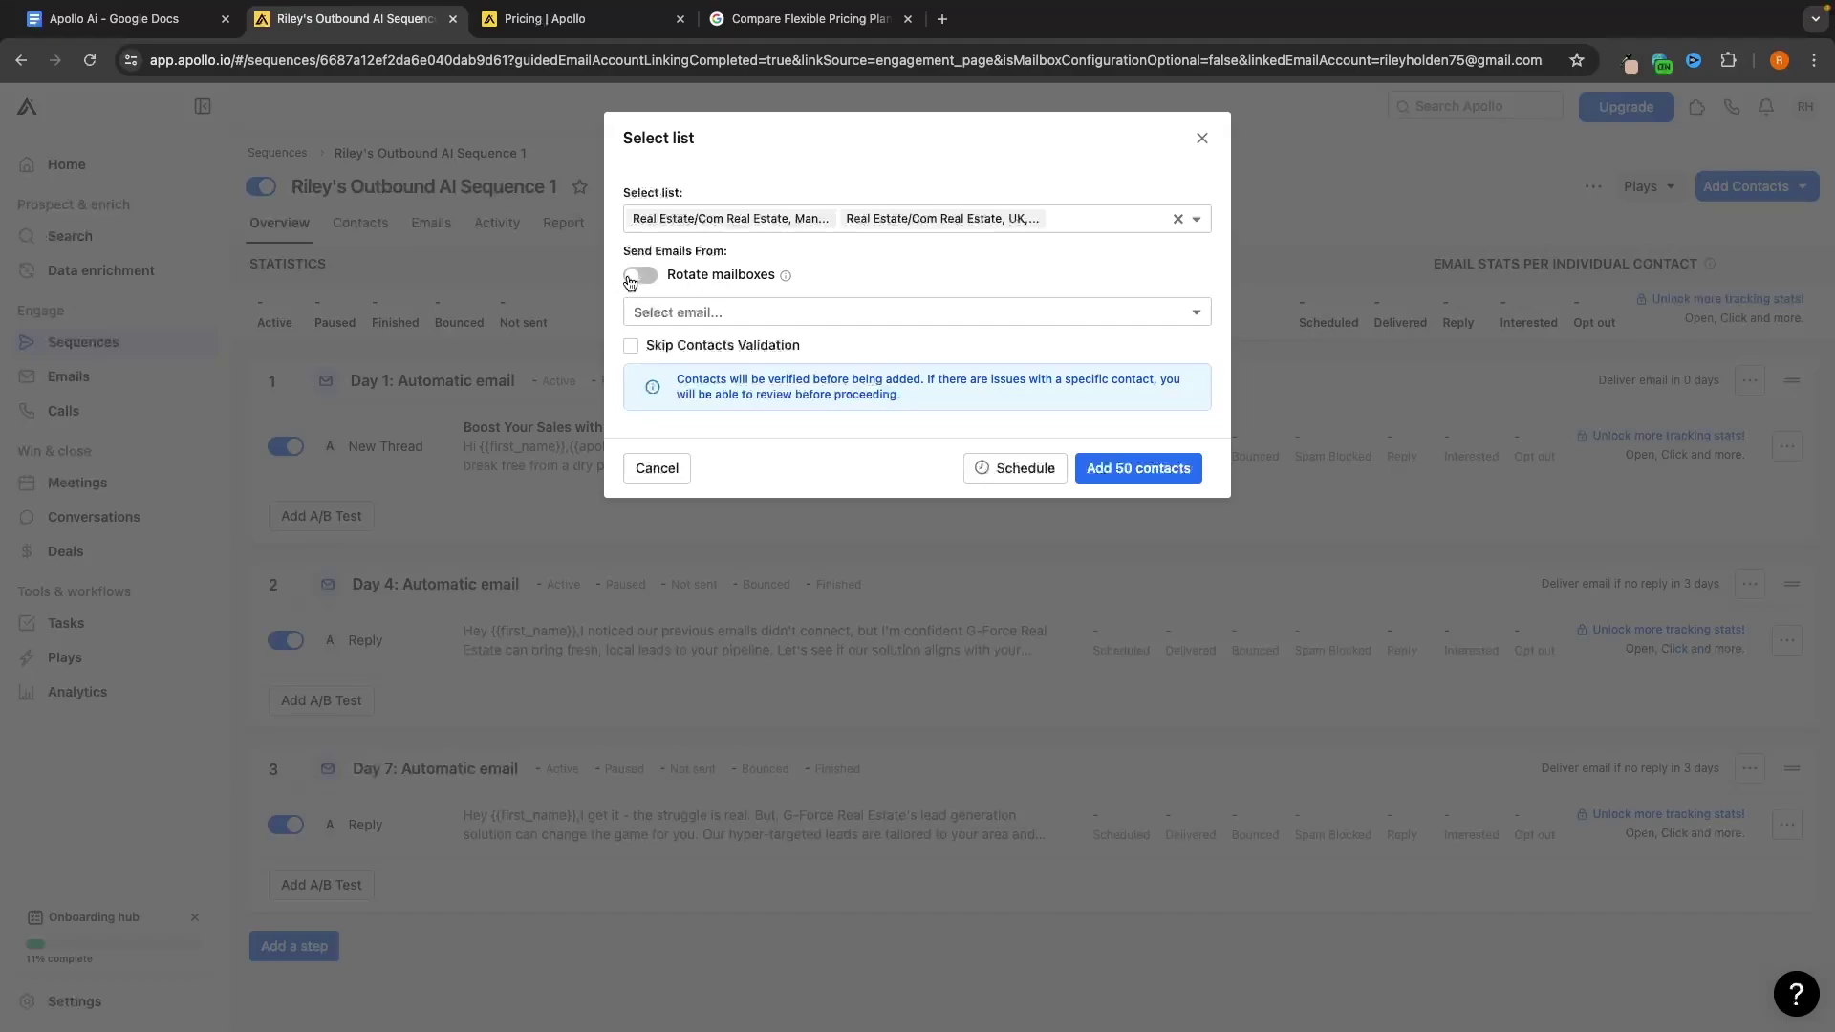
{"action": "left_click", "coordinate": [638, 275]}
{"action": "left_click", "coordinate": [658, 276]}
{"action": "left_click", "coordinate": [927, 347]}
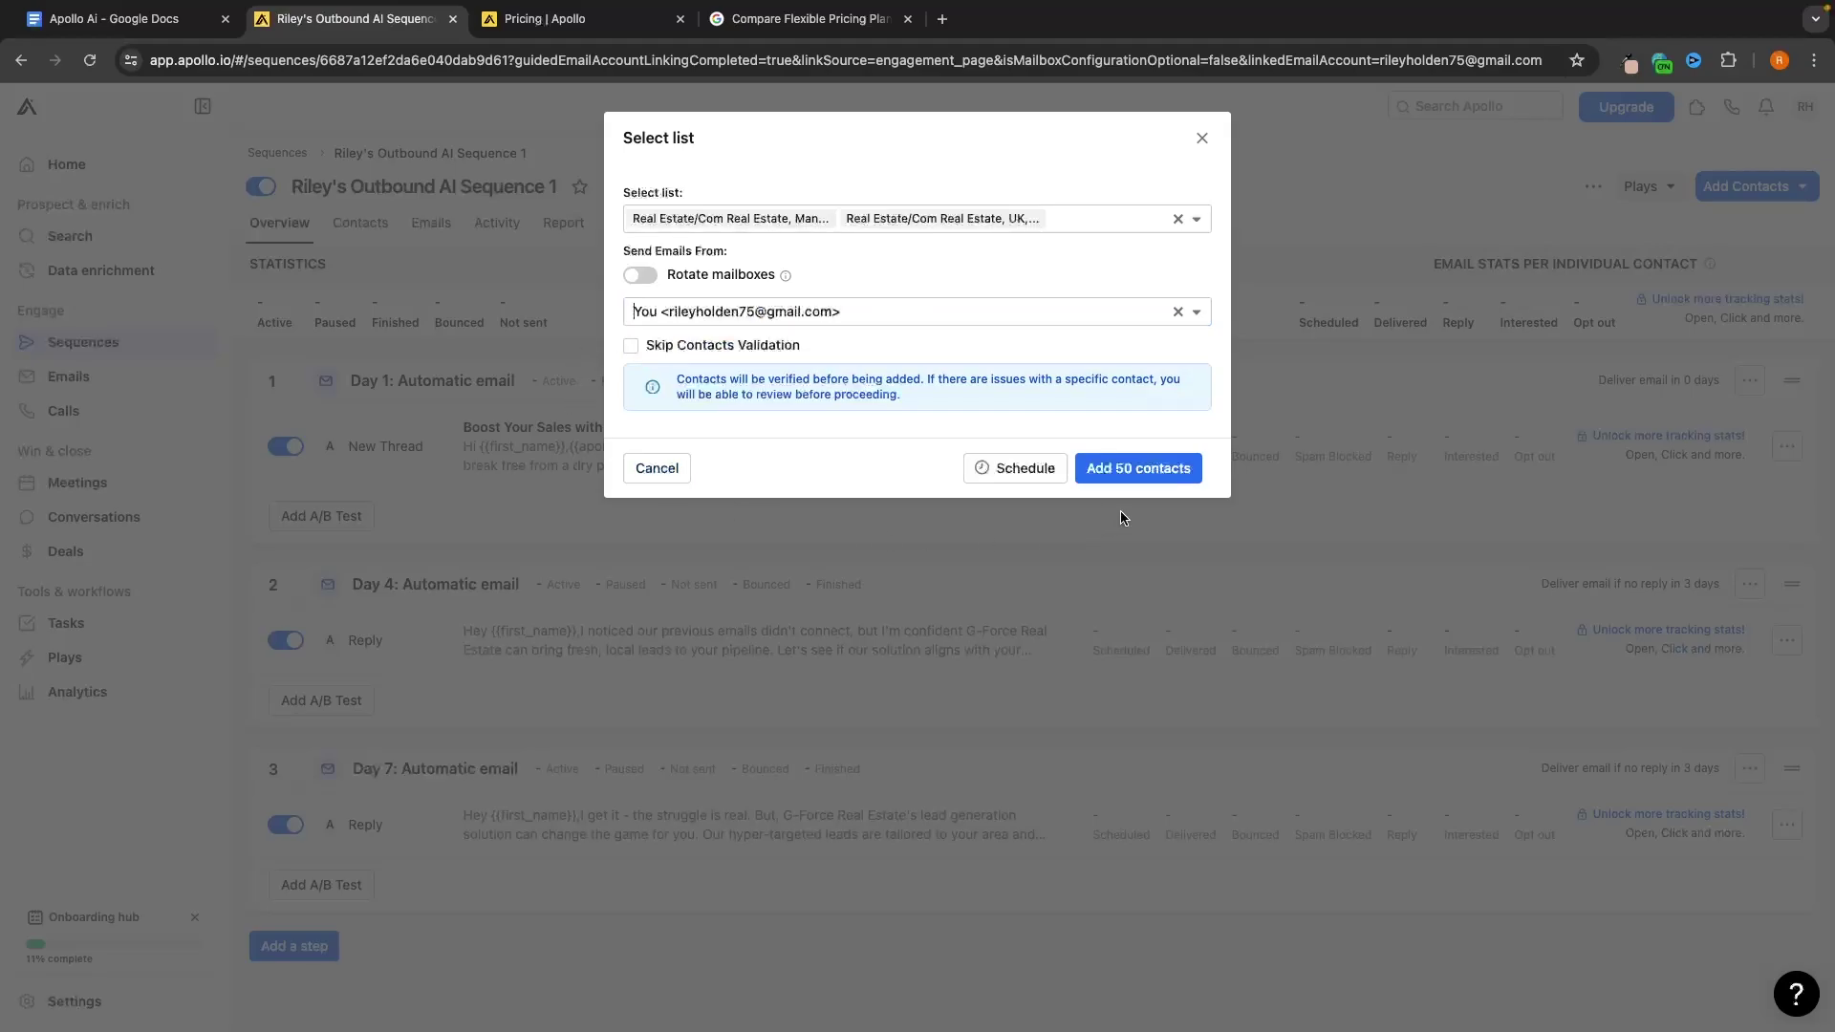
{"action": "left_click", "coordinate": [1137, 468]}
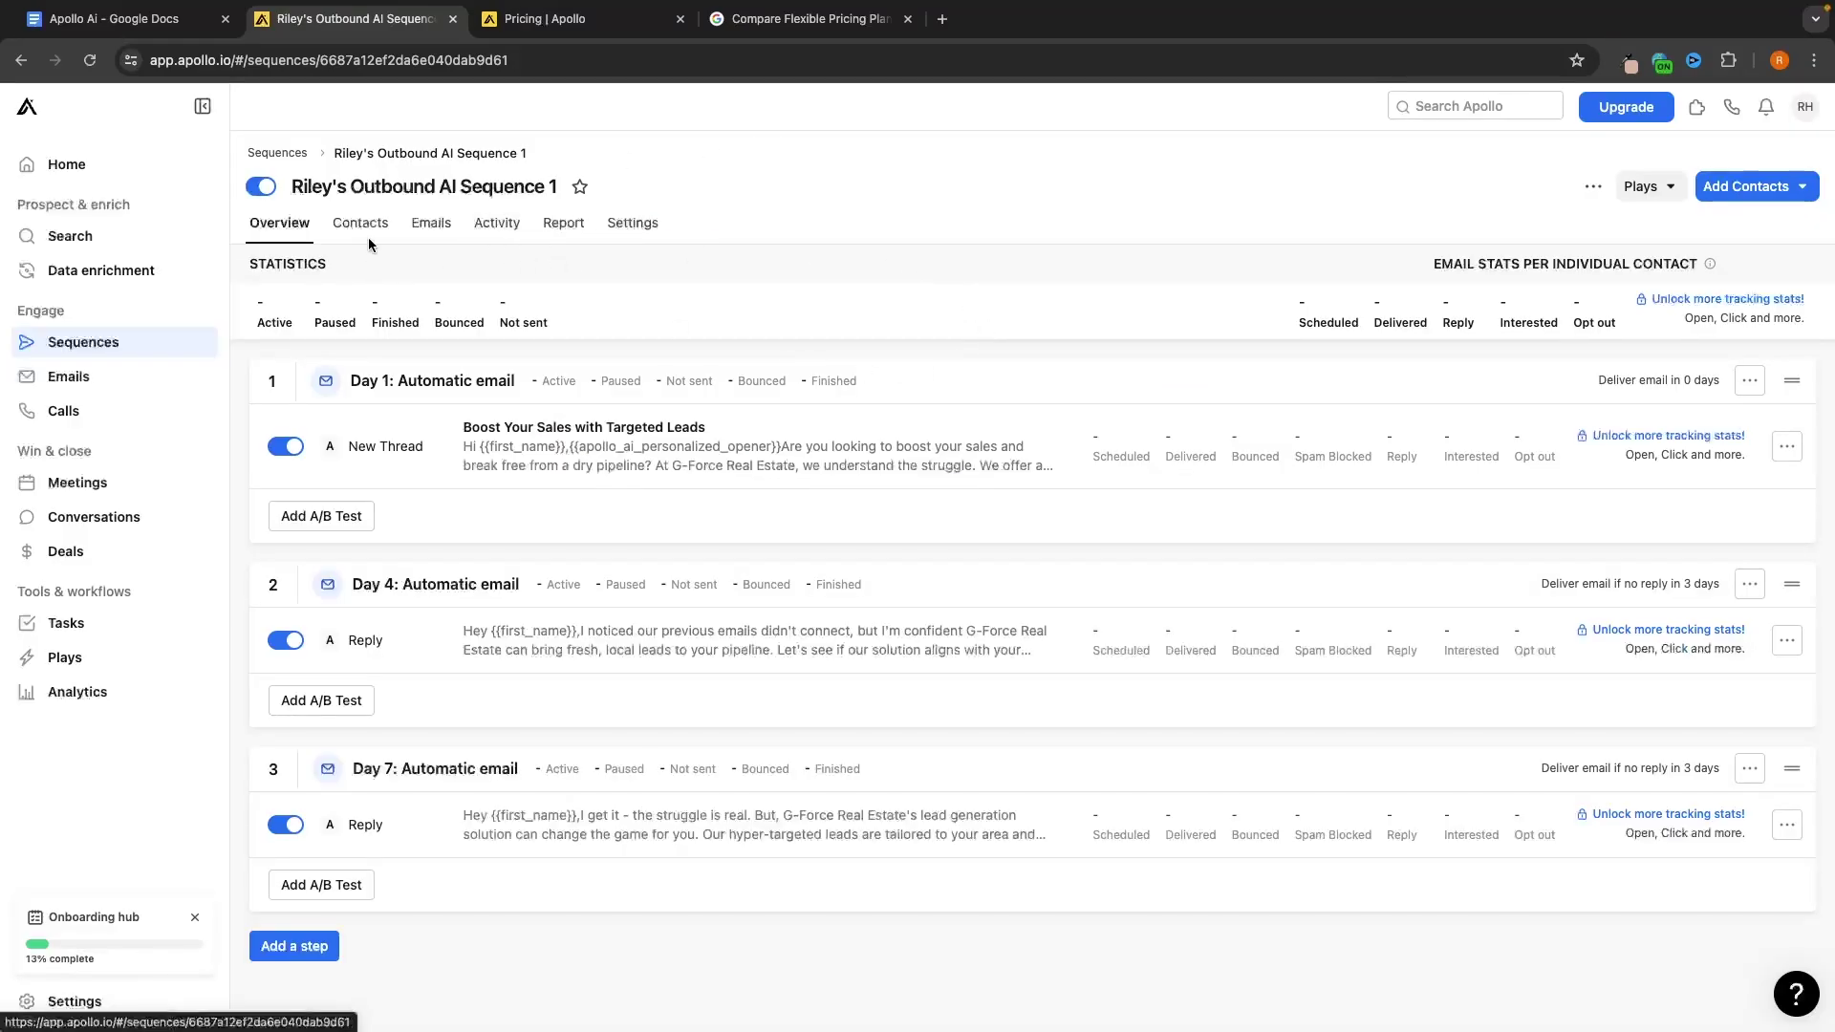
Filter the 44 enrolled contacts by Cold, Replied, Interested and Not Interested stages
{"action": "left_click", "coordinate": [367, 229]}
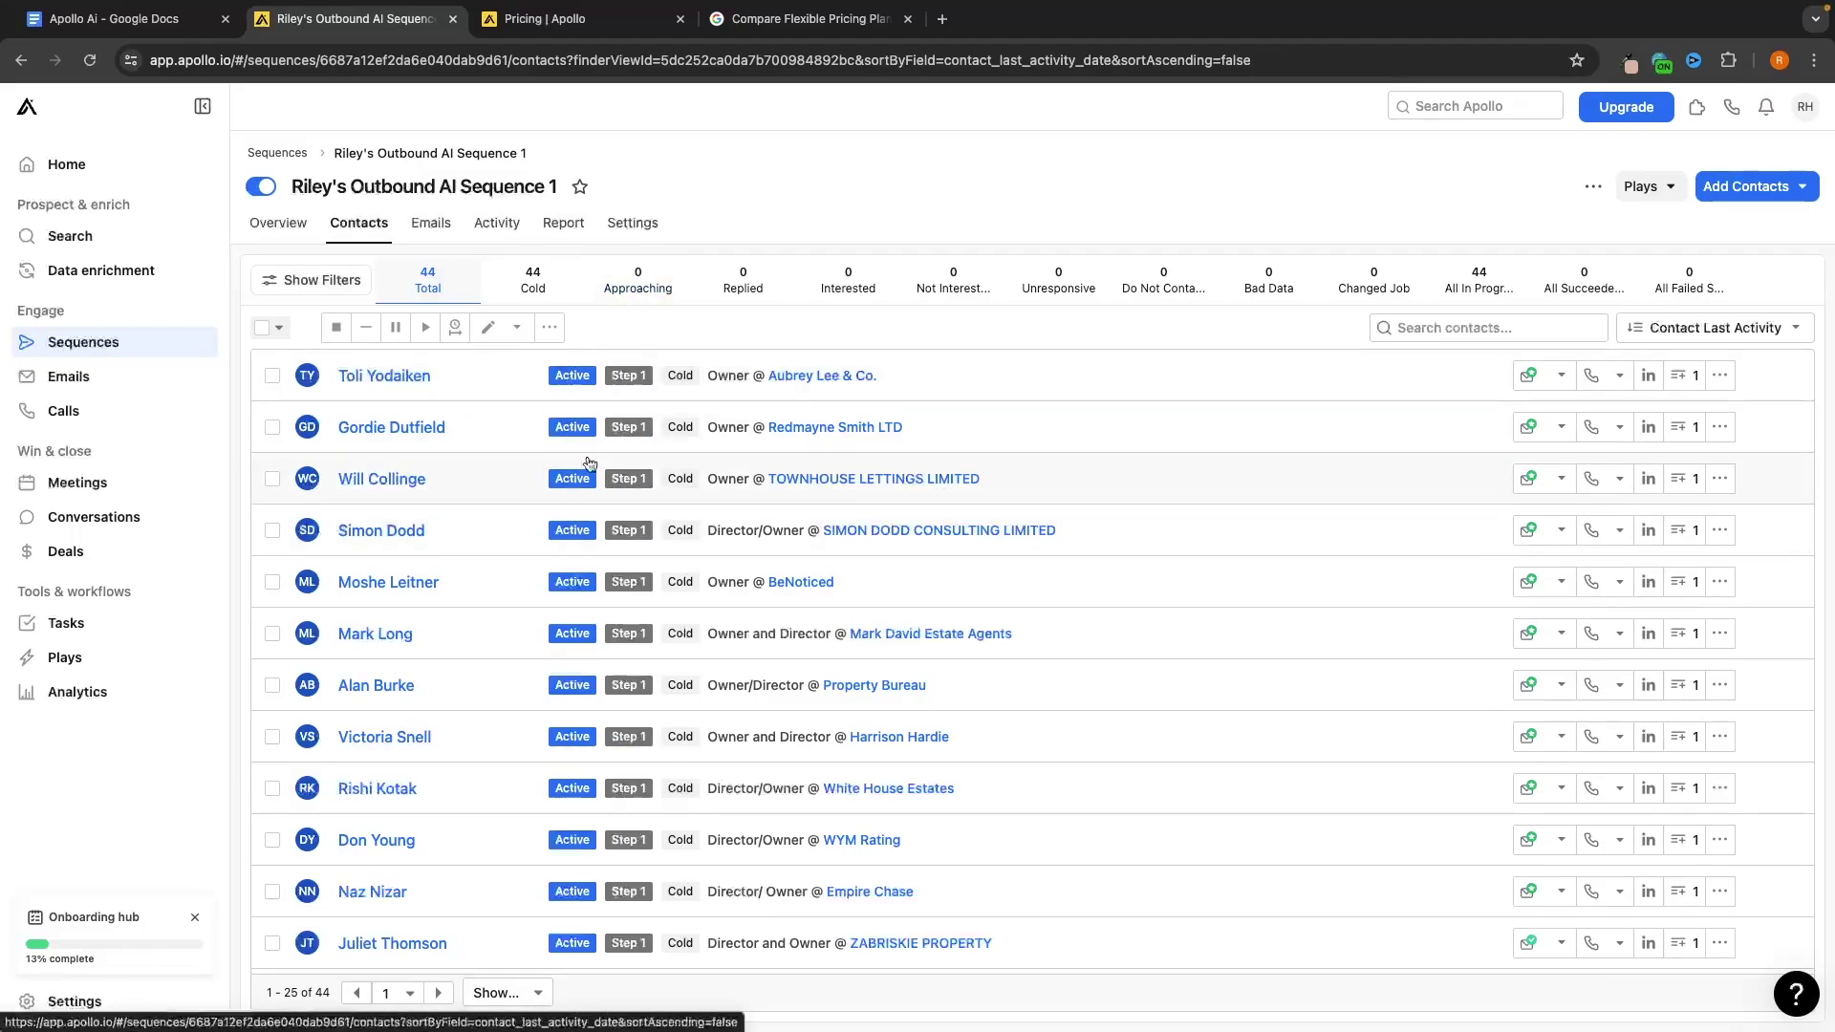
{"action": "left_click", "coordinate": [546, 295]}
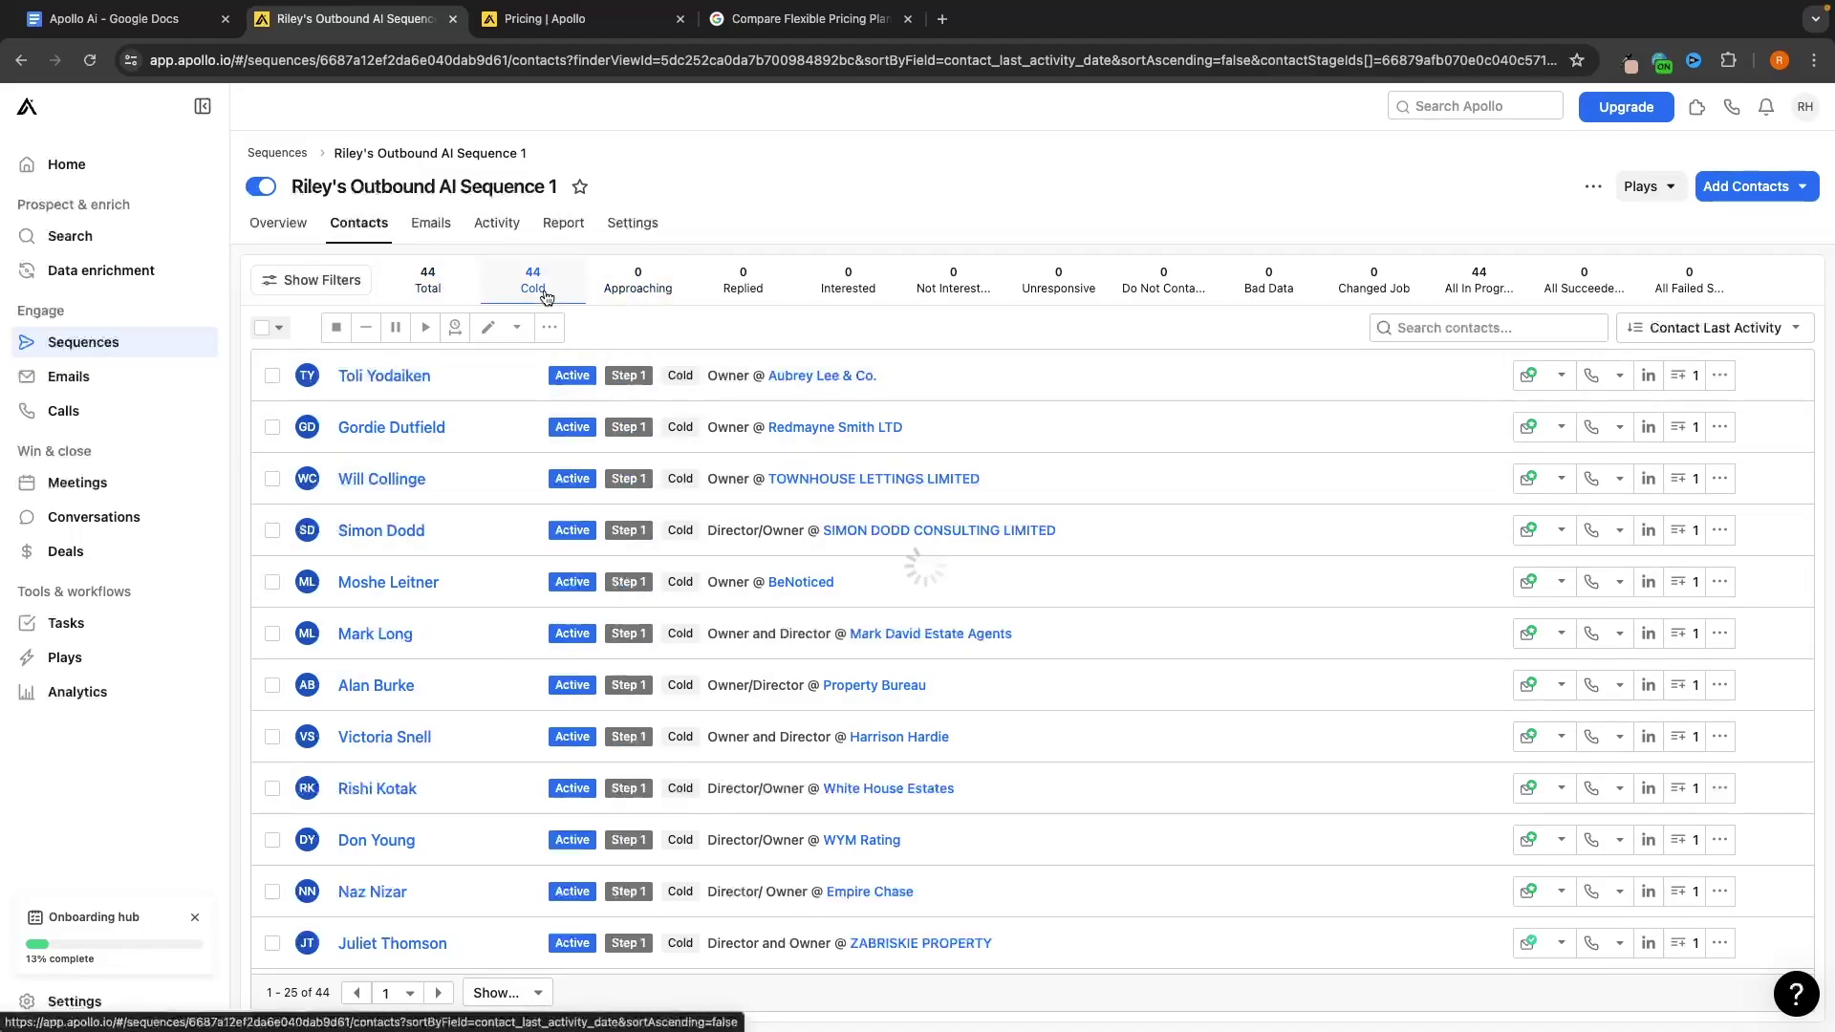
{"action": "left_click", "coordinate": [731, 280]}
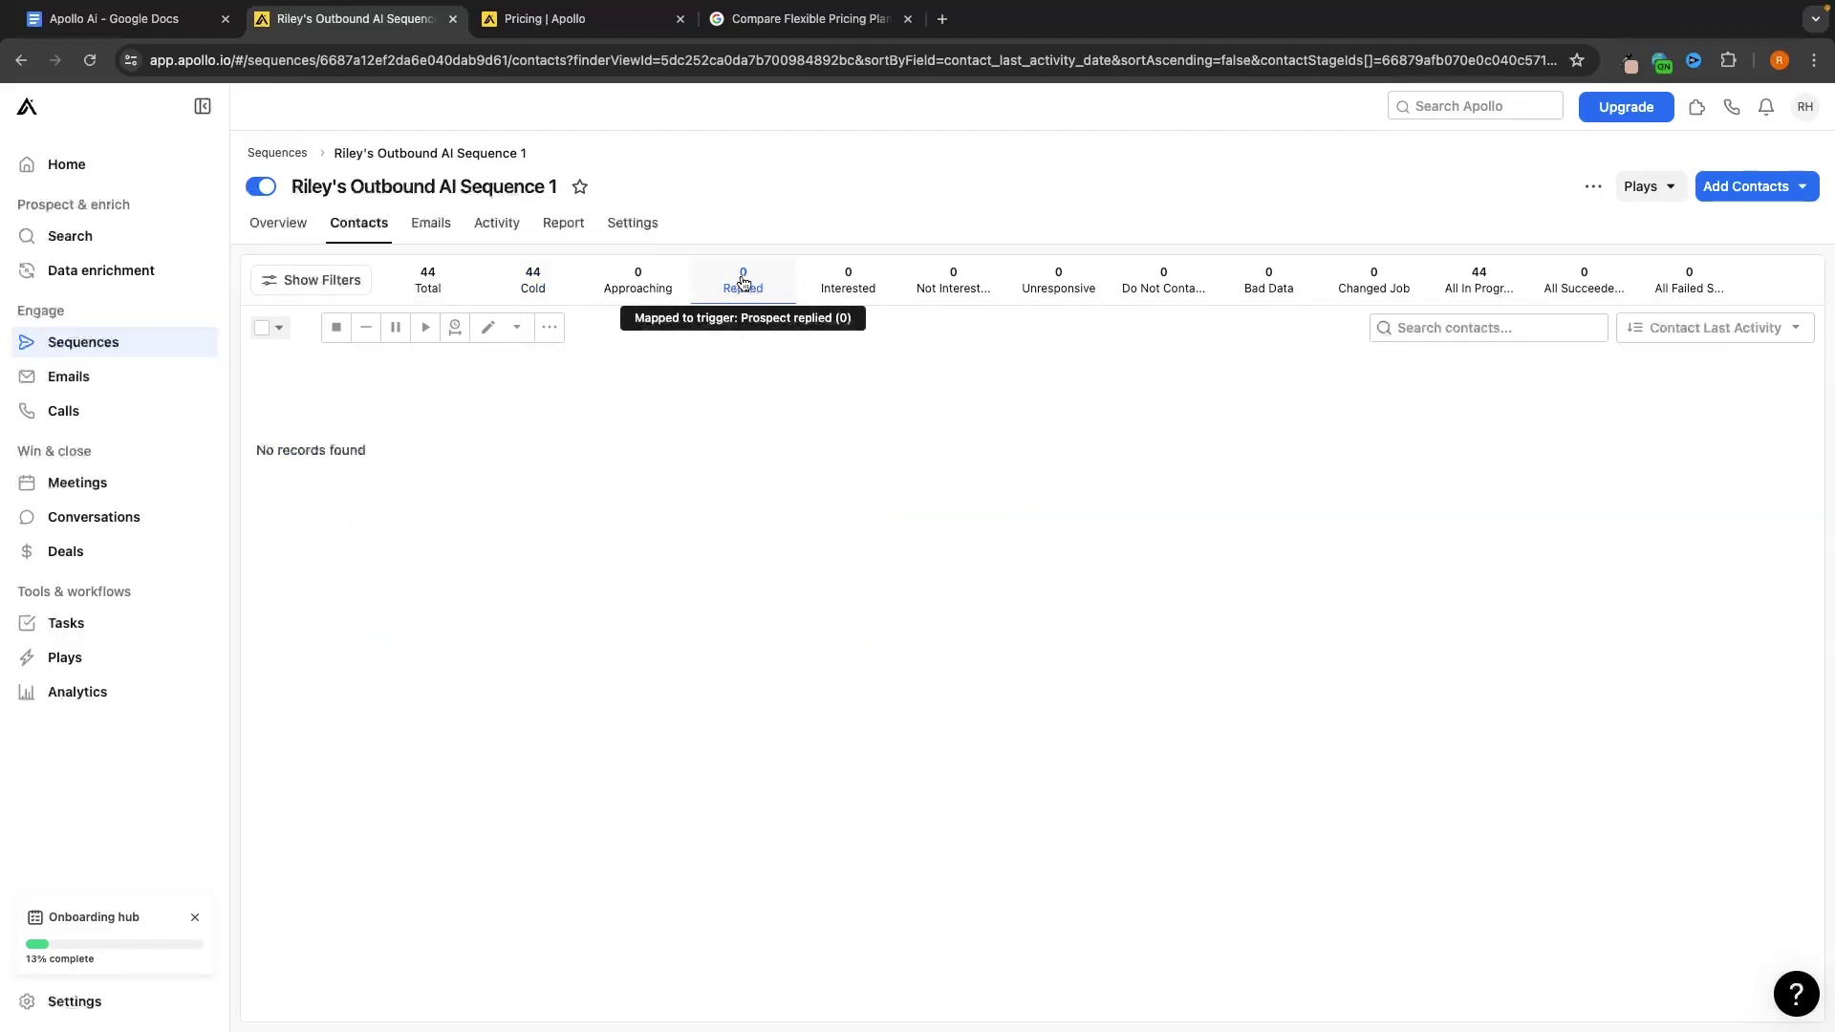
{"action": "left_click", "coordinate": [855, 298]}
{"action": "left_click", "coordinate": [952, 287]}
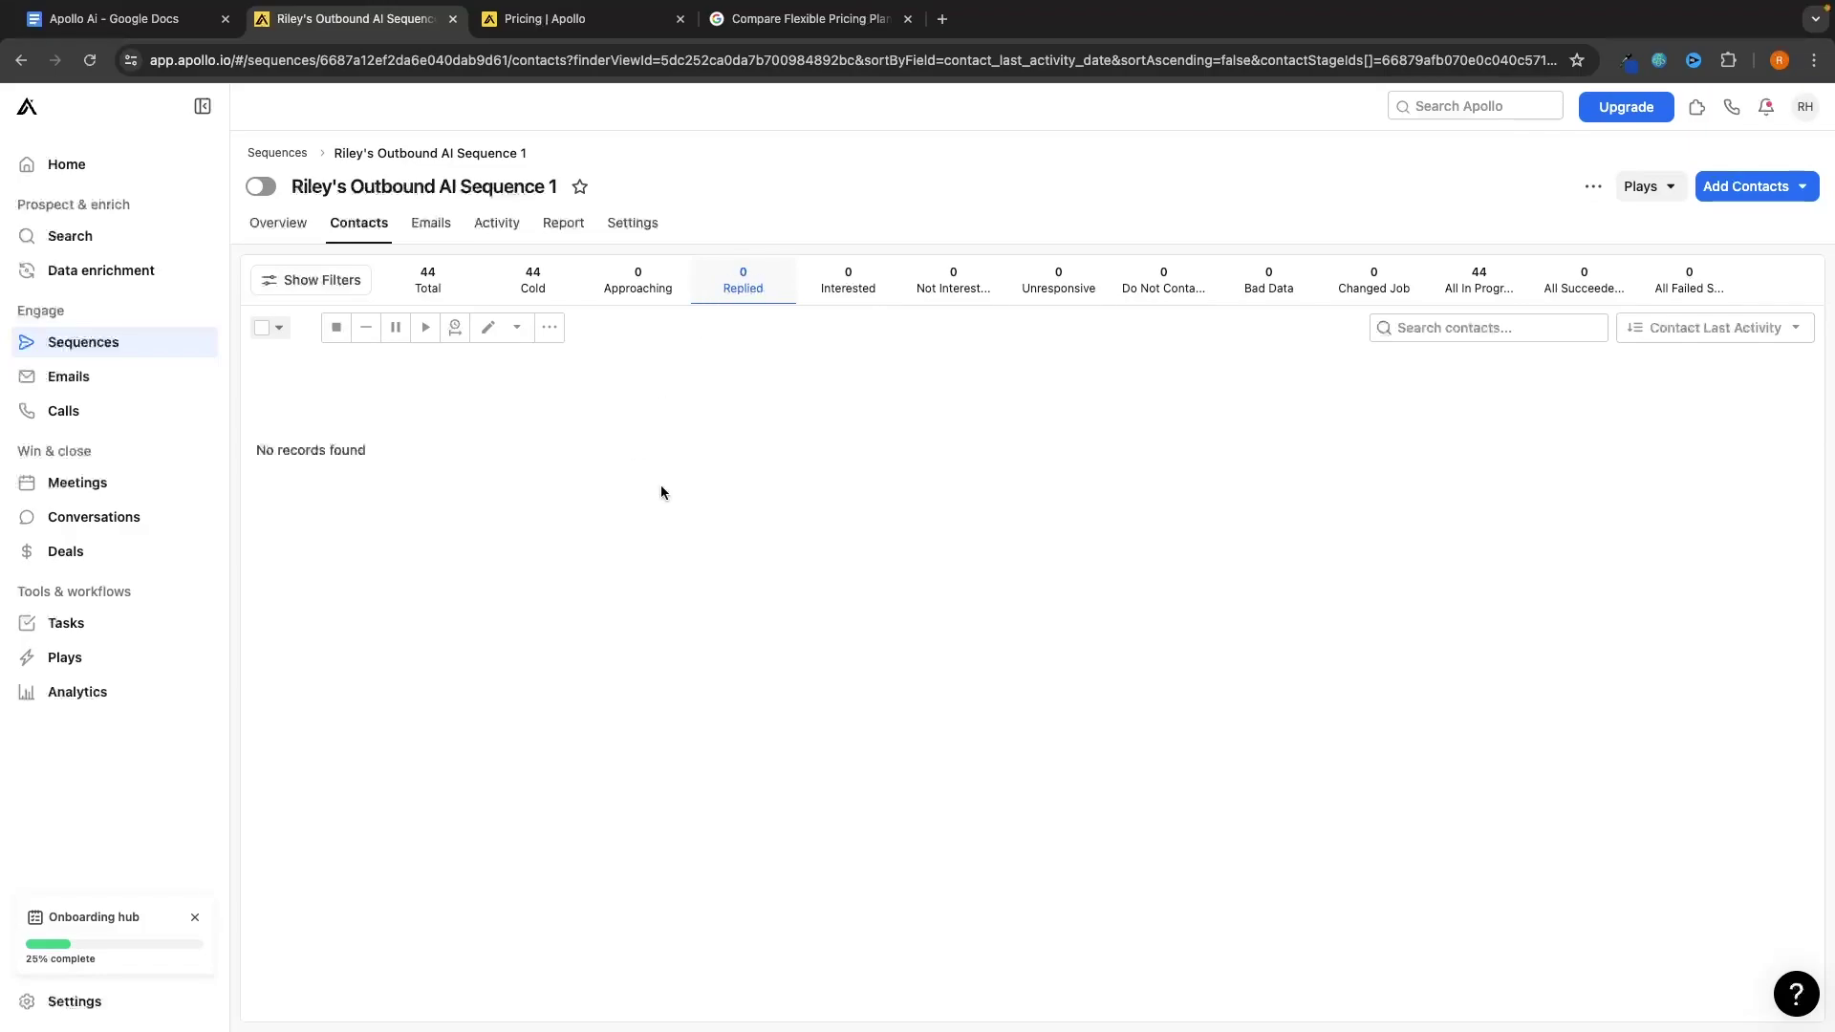
{"action": "left_click", "coordinate": [132, 245]}
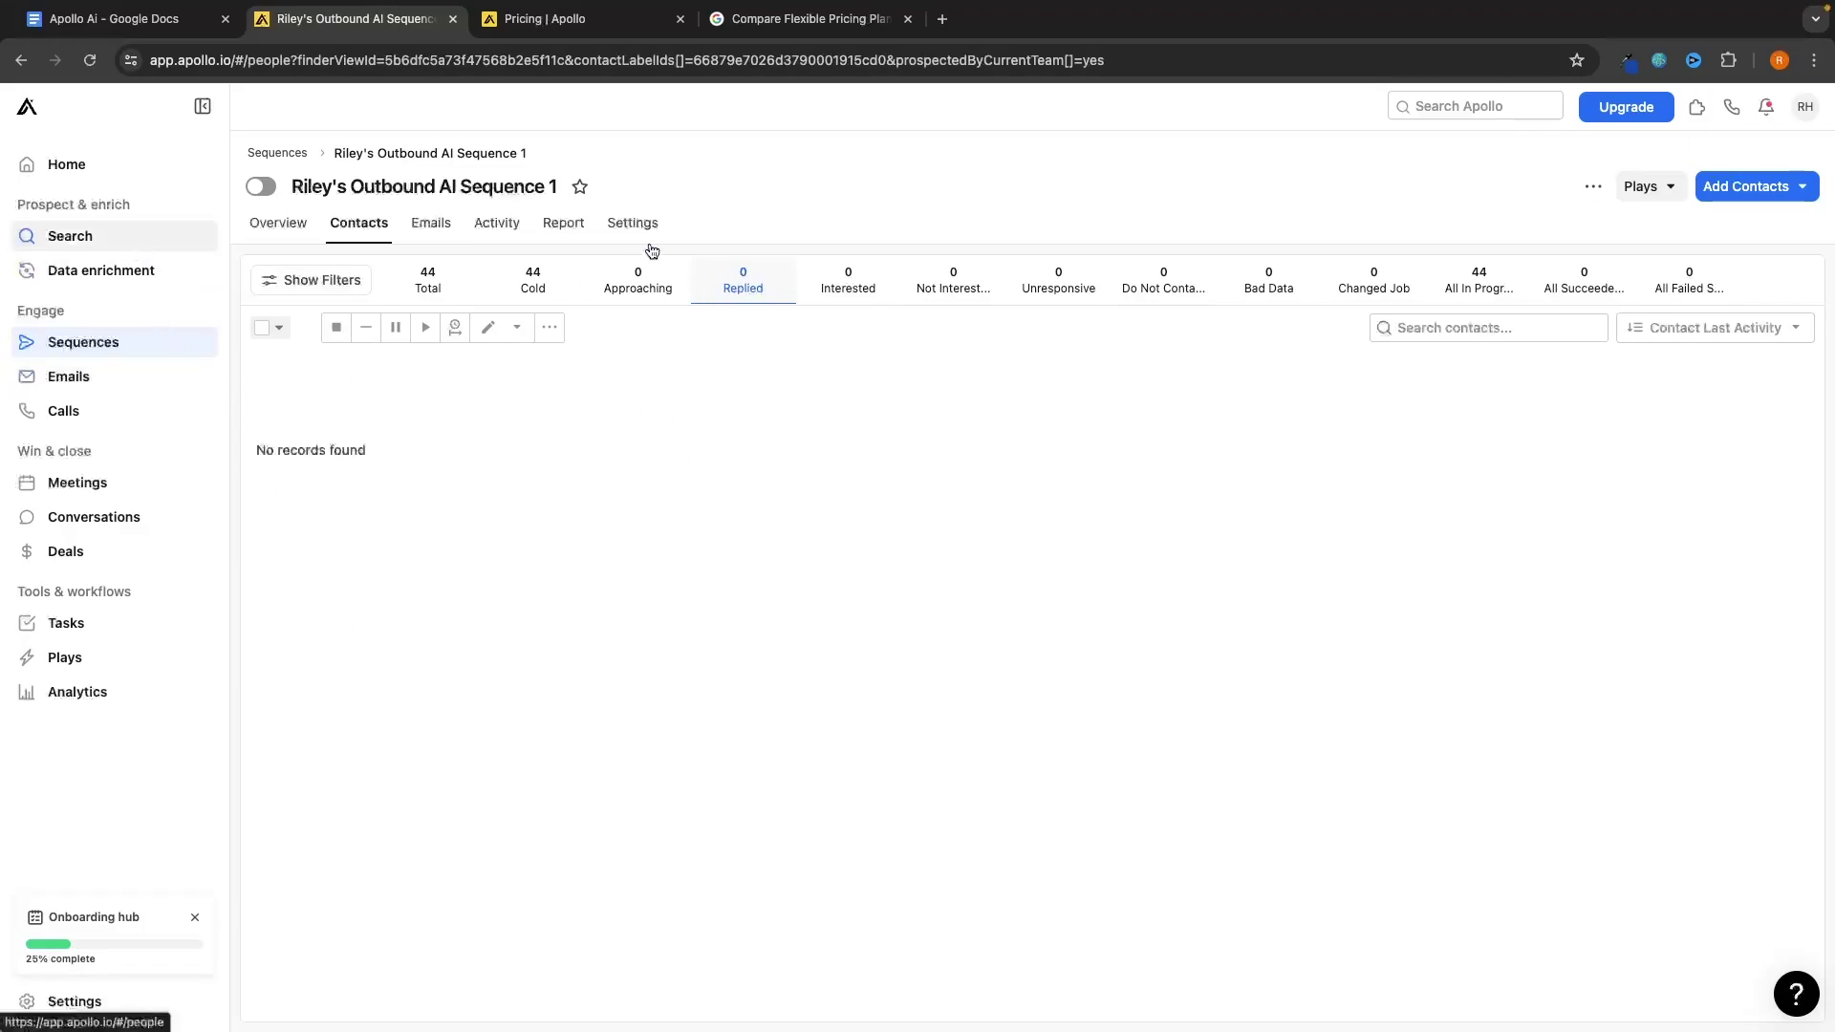
Open the Manchester real estate saved list and select its first contact
{"action": "left_click", "coordinate": [469, 192]}
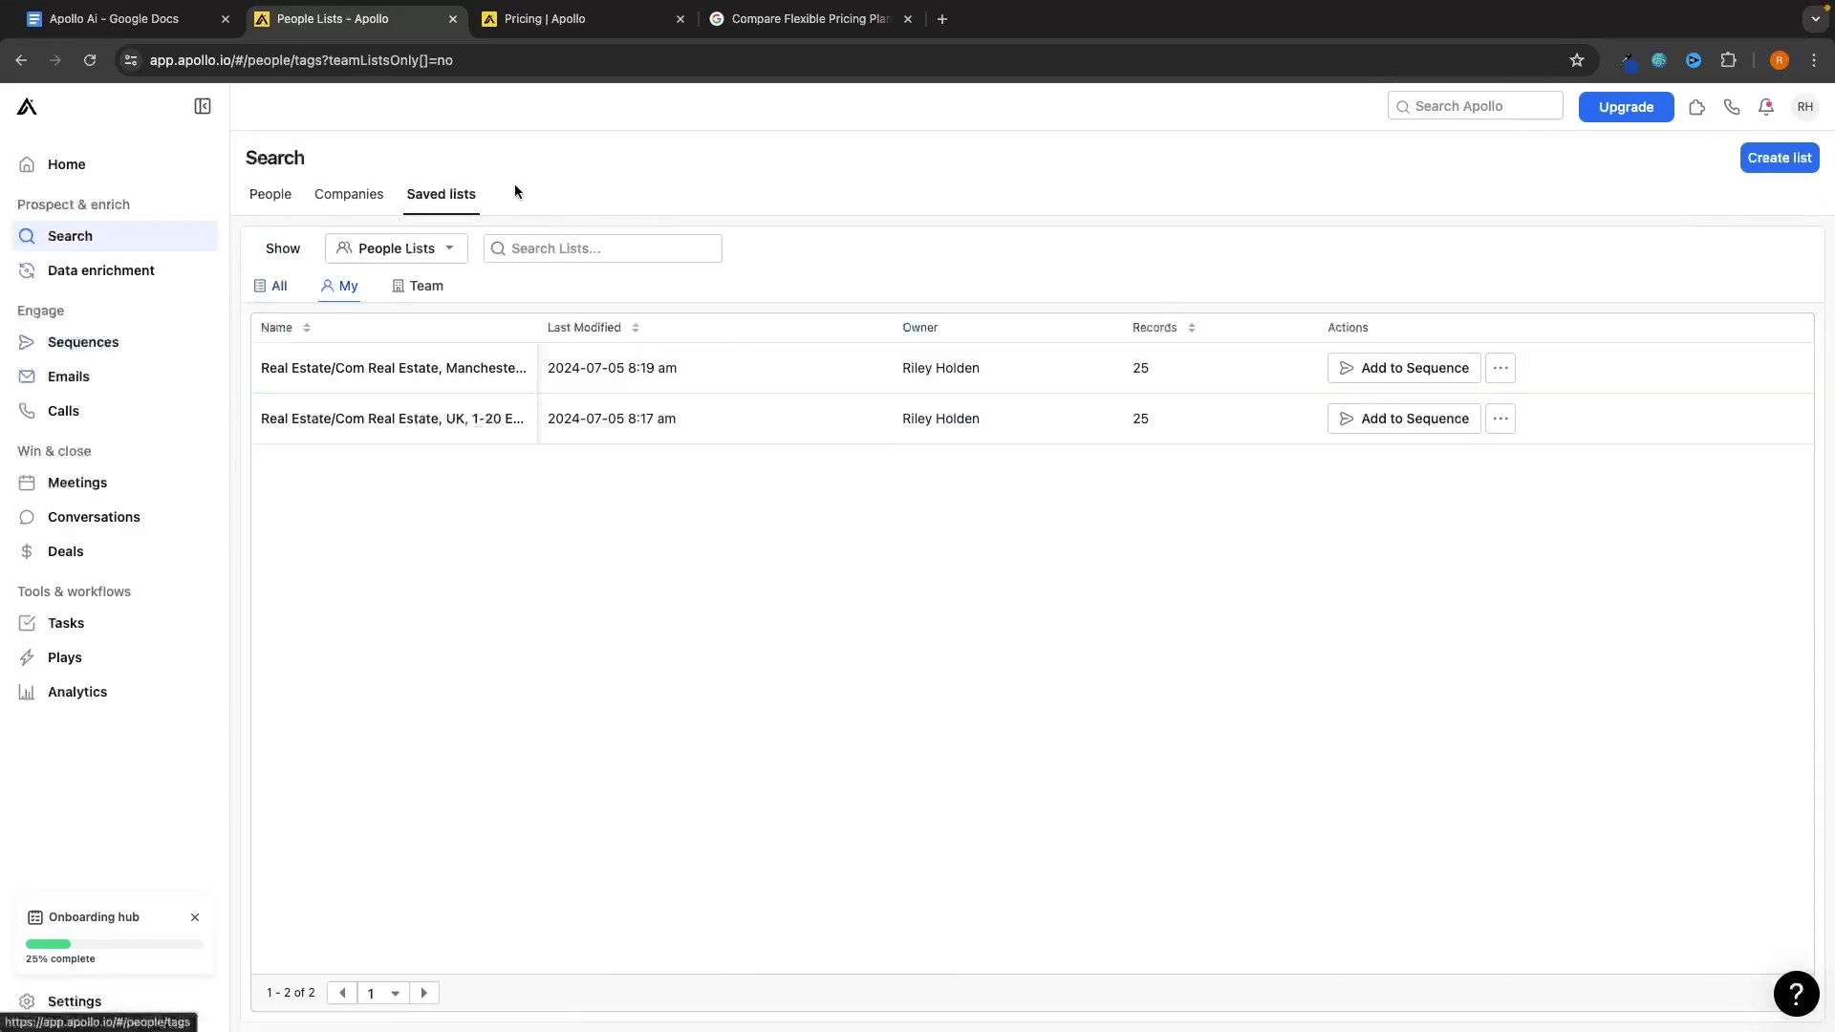
{"action": "left_click", "coordinate": [461, 367]}
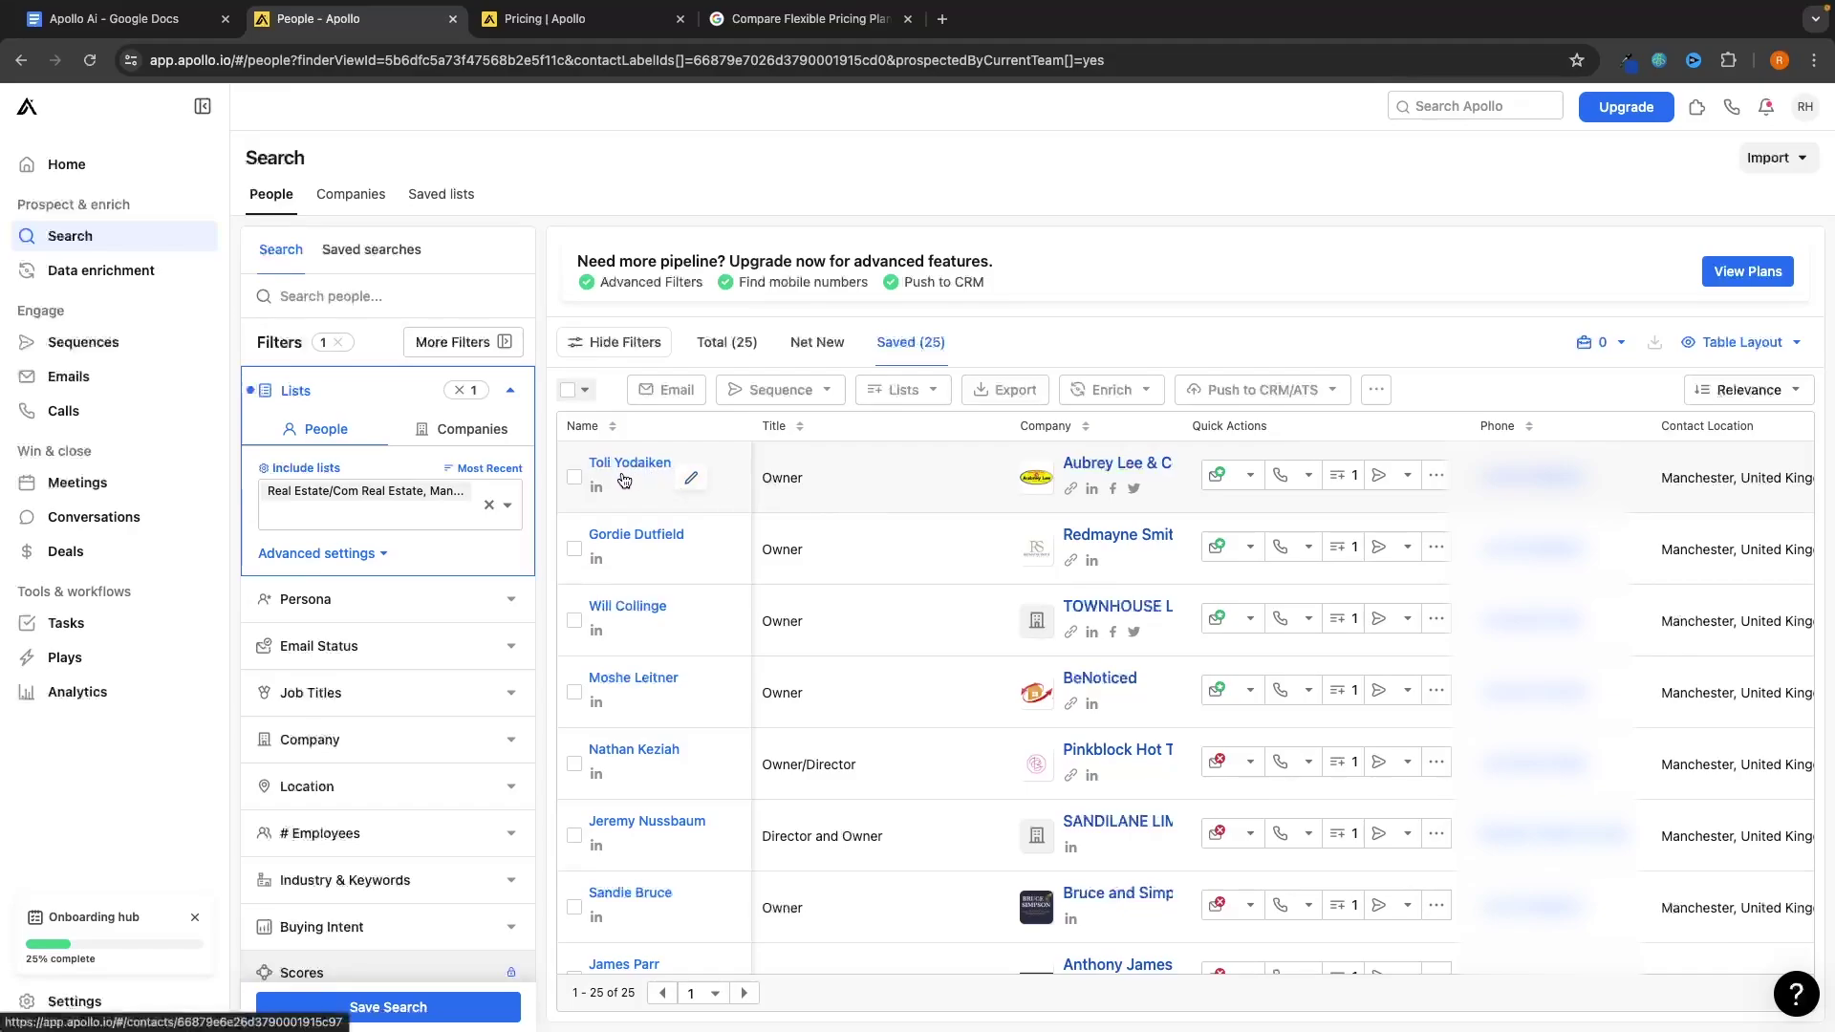
{"action": "left_click", "coordinate": [576, 478]}
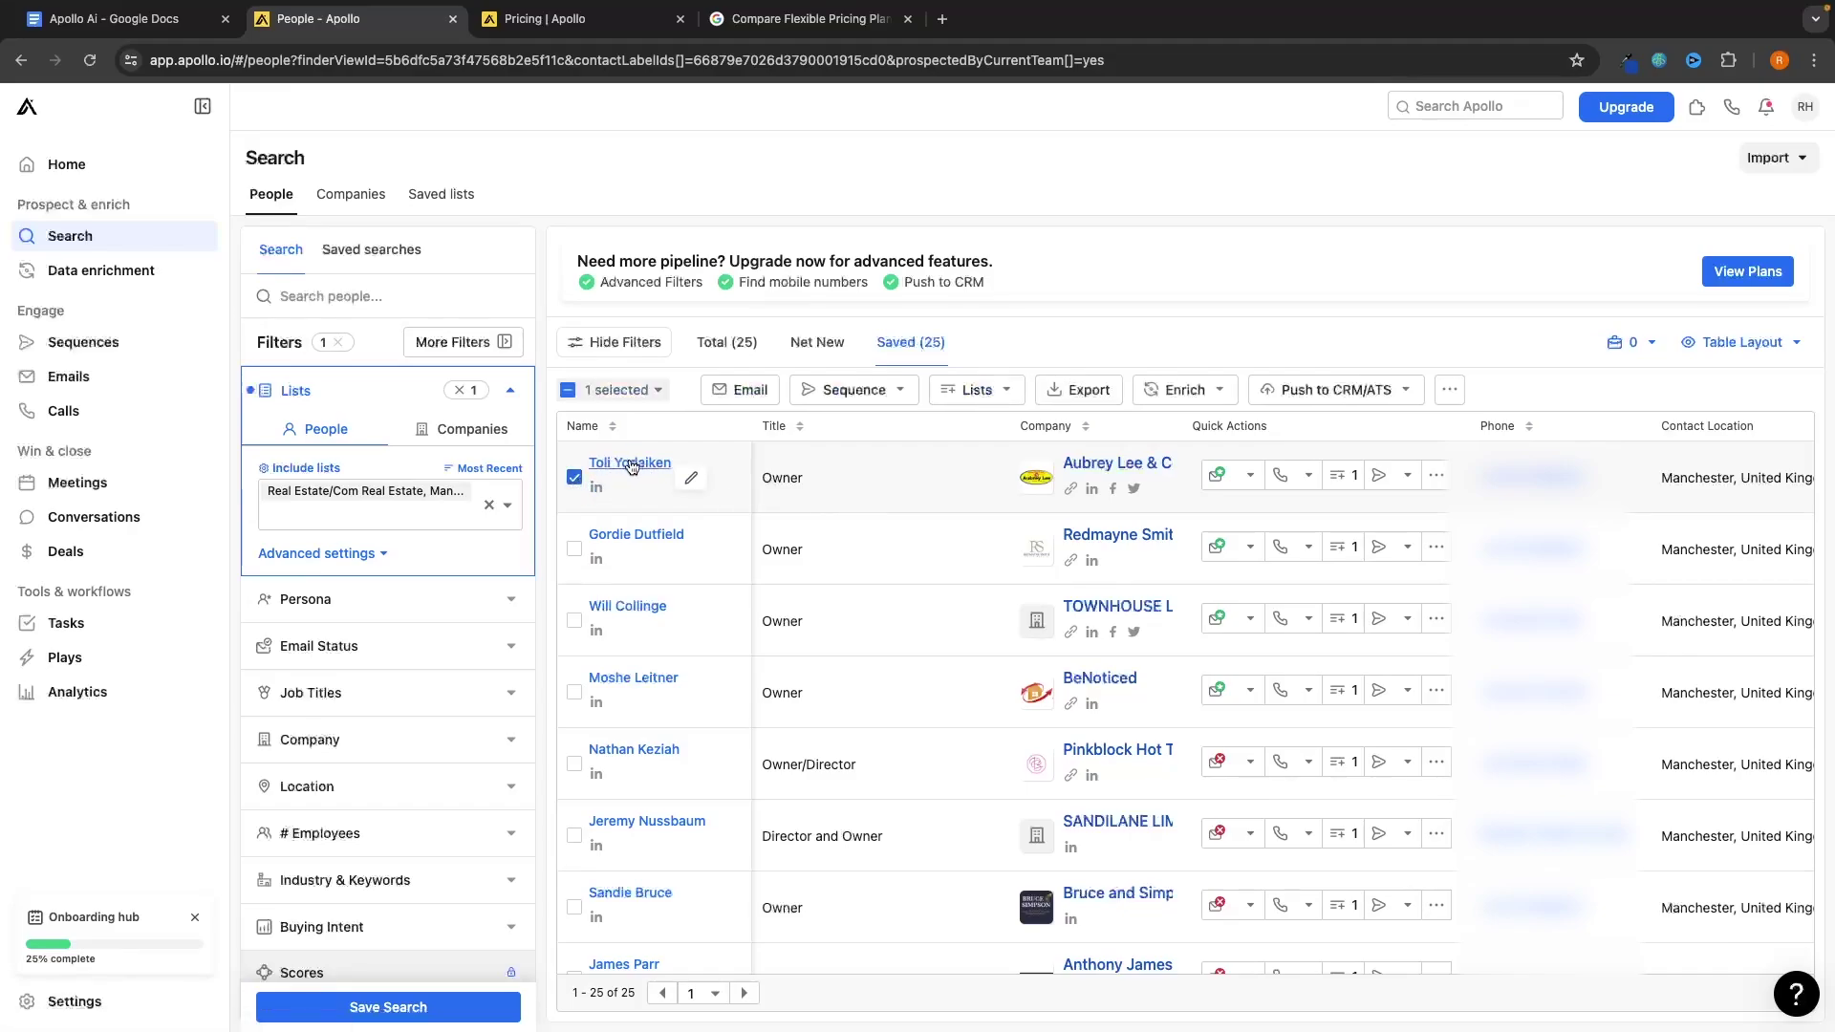
Add the selected contact to a new list named 'Interested'
{"action": "left_click", "coordinate": [982, 394]}
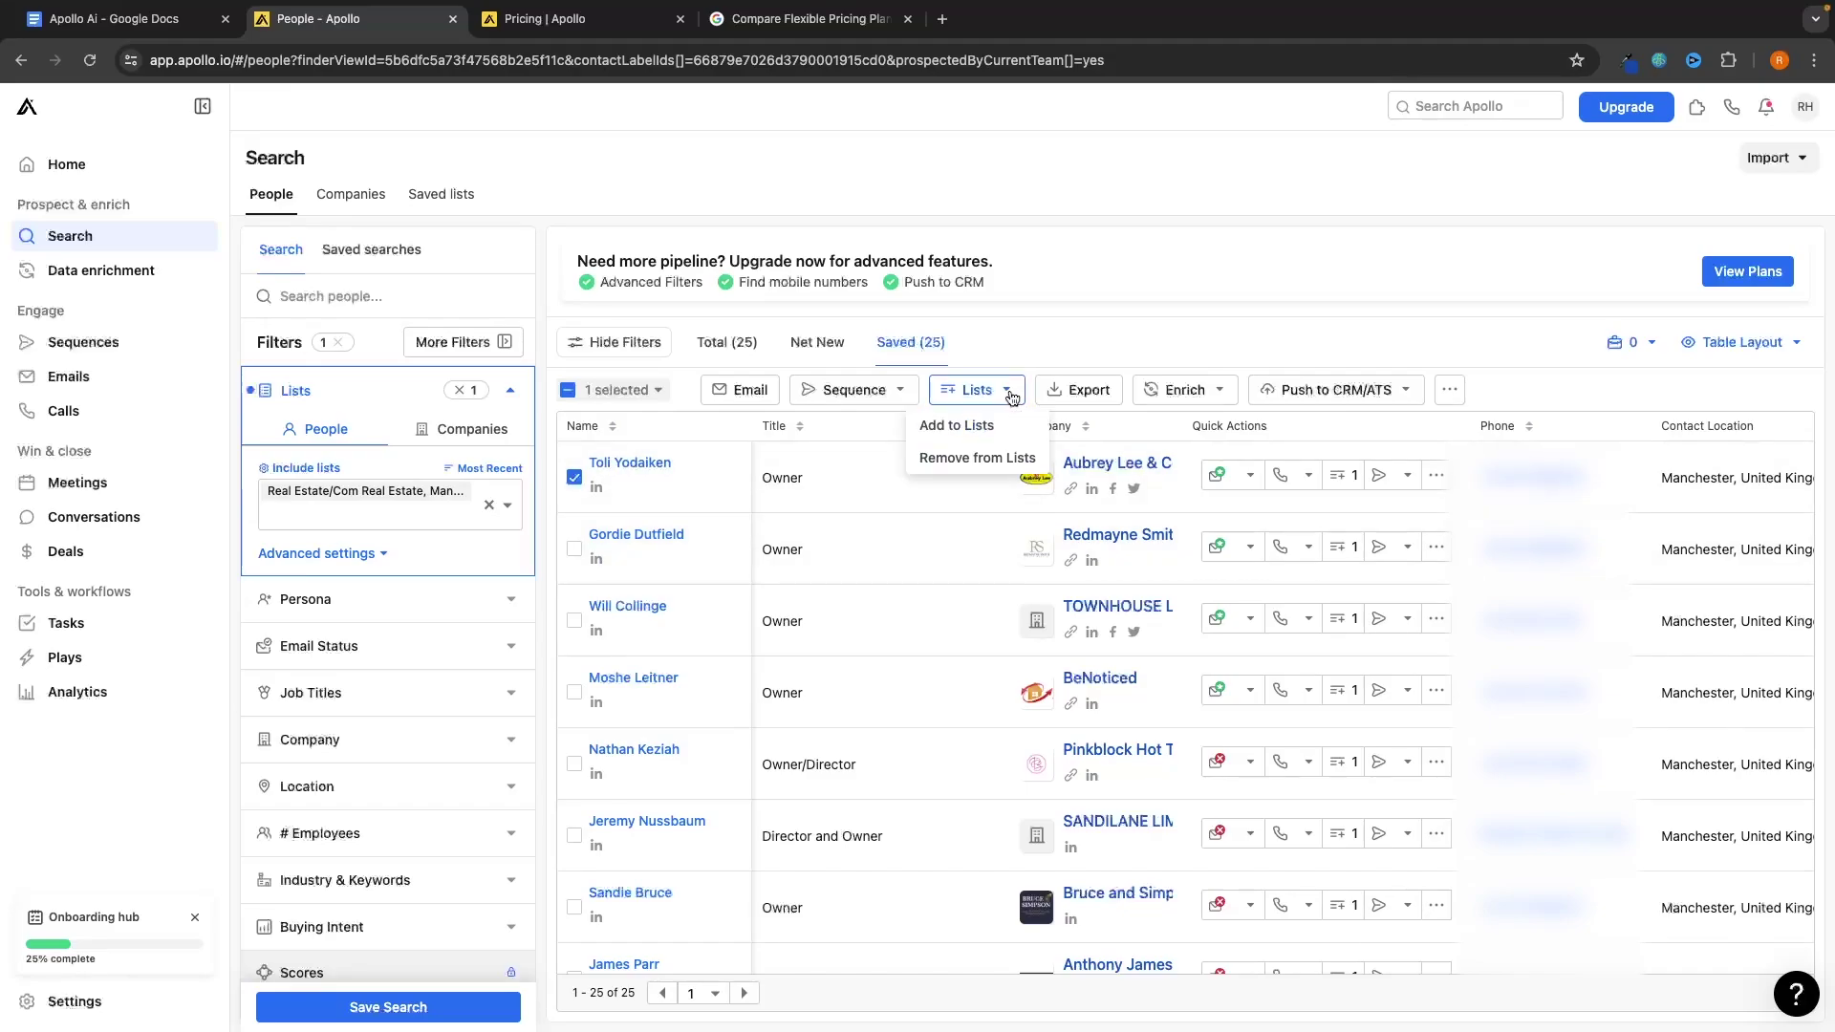
{"action": "left_click", "coordinate": [932, 426]}
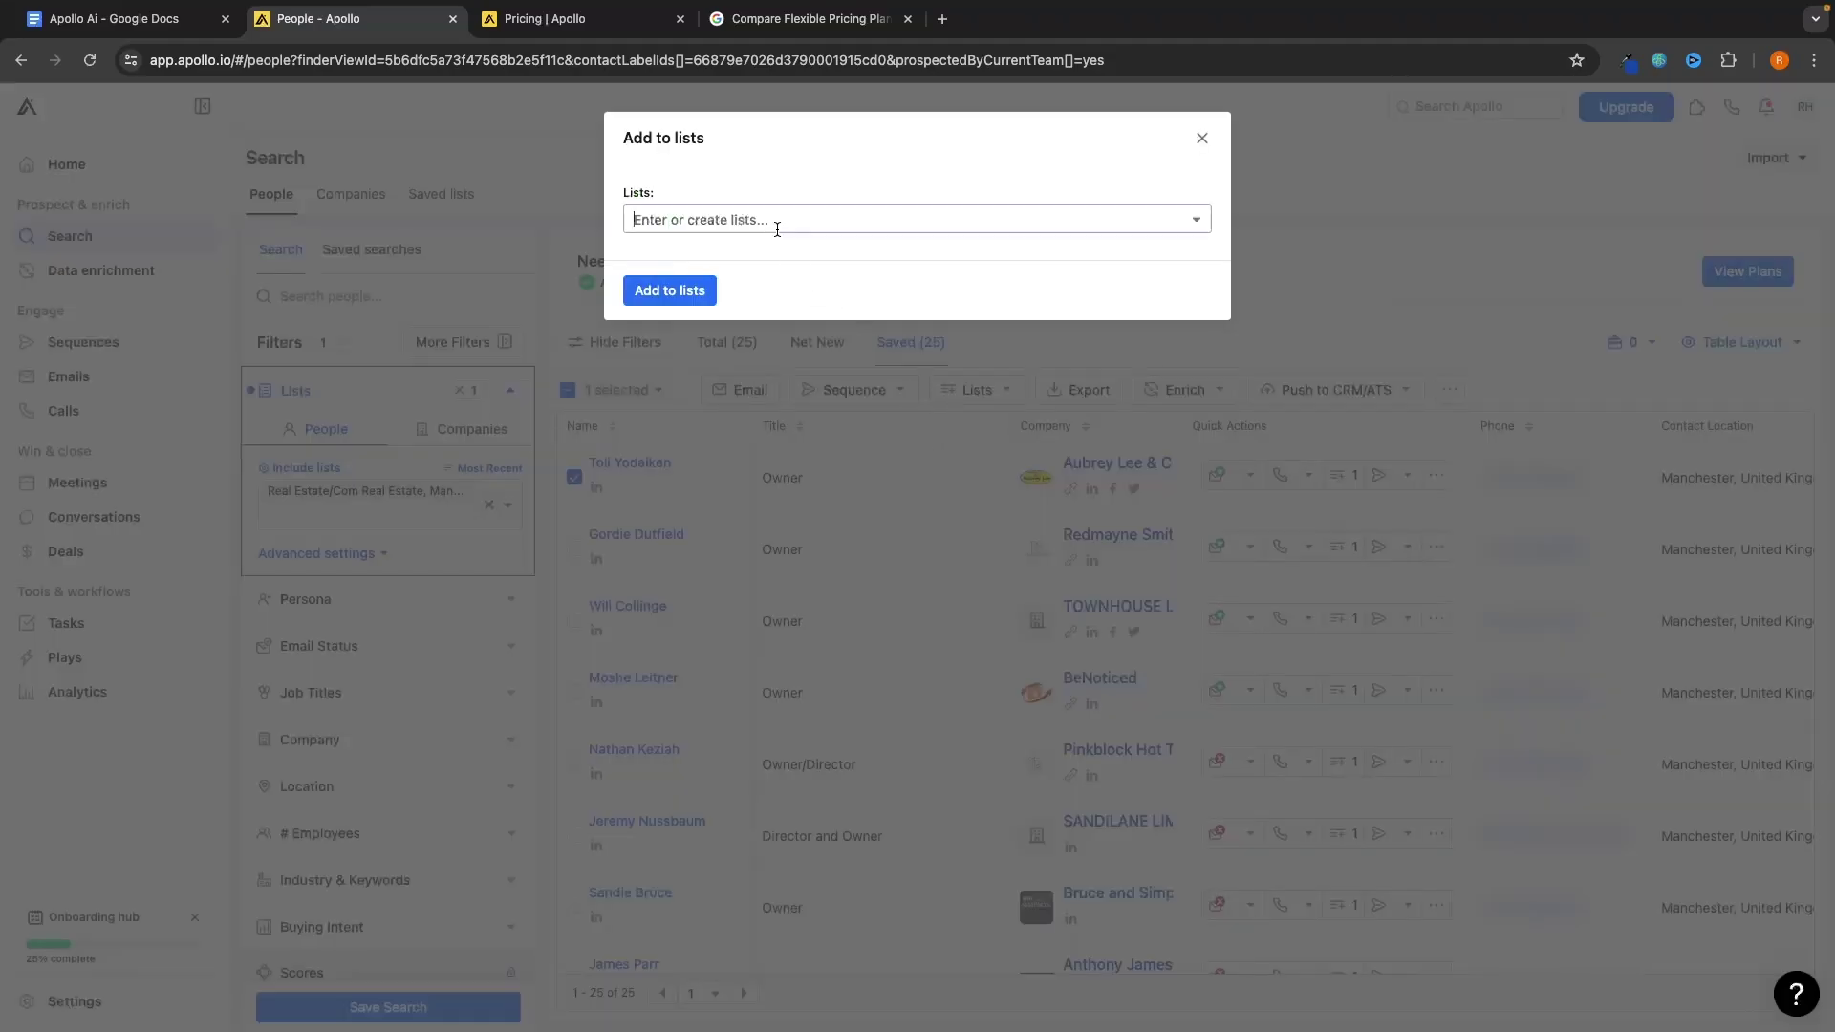
{"action": "left_click", "coordinate": [743, 219]}
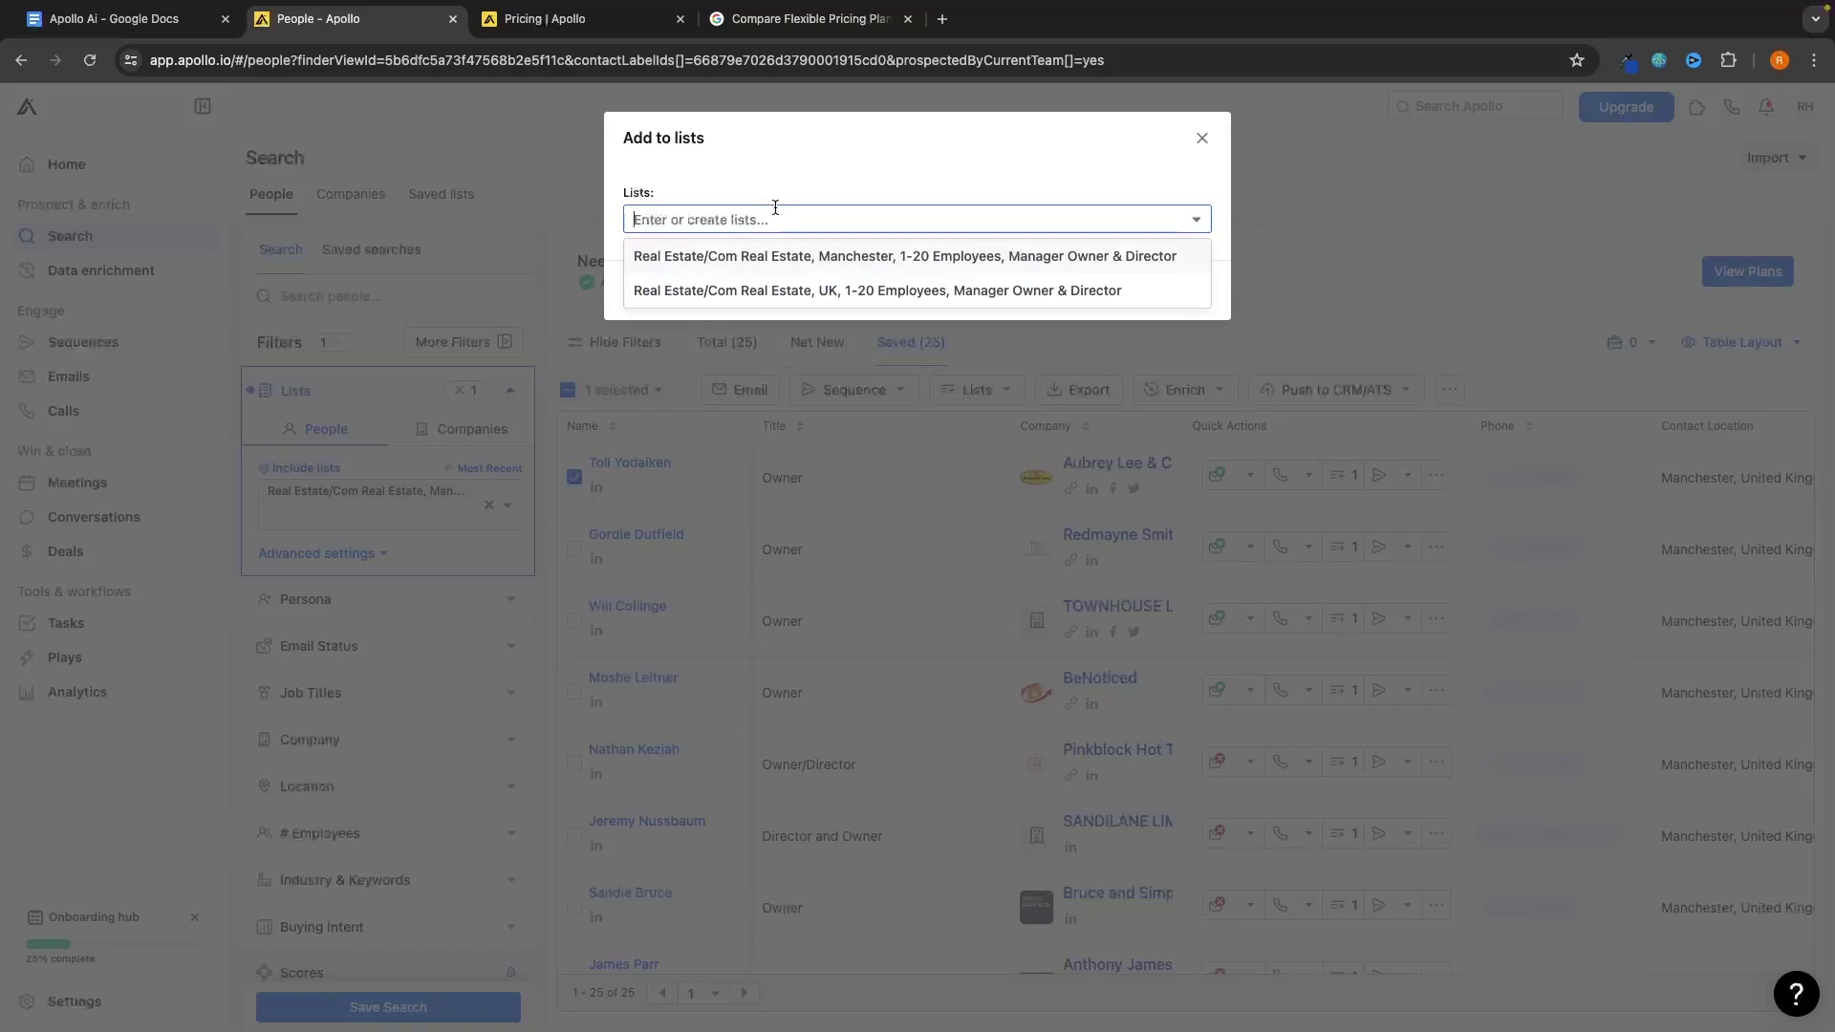
{"action": "left_click", "coordinate": [788, 220]}
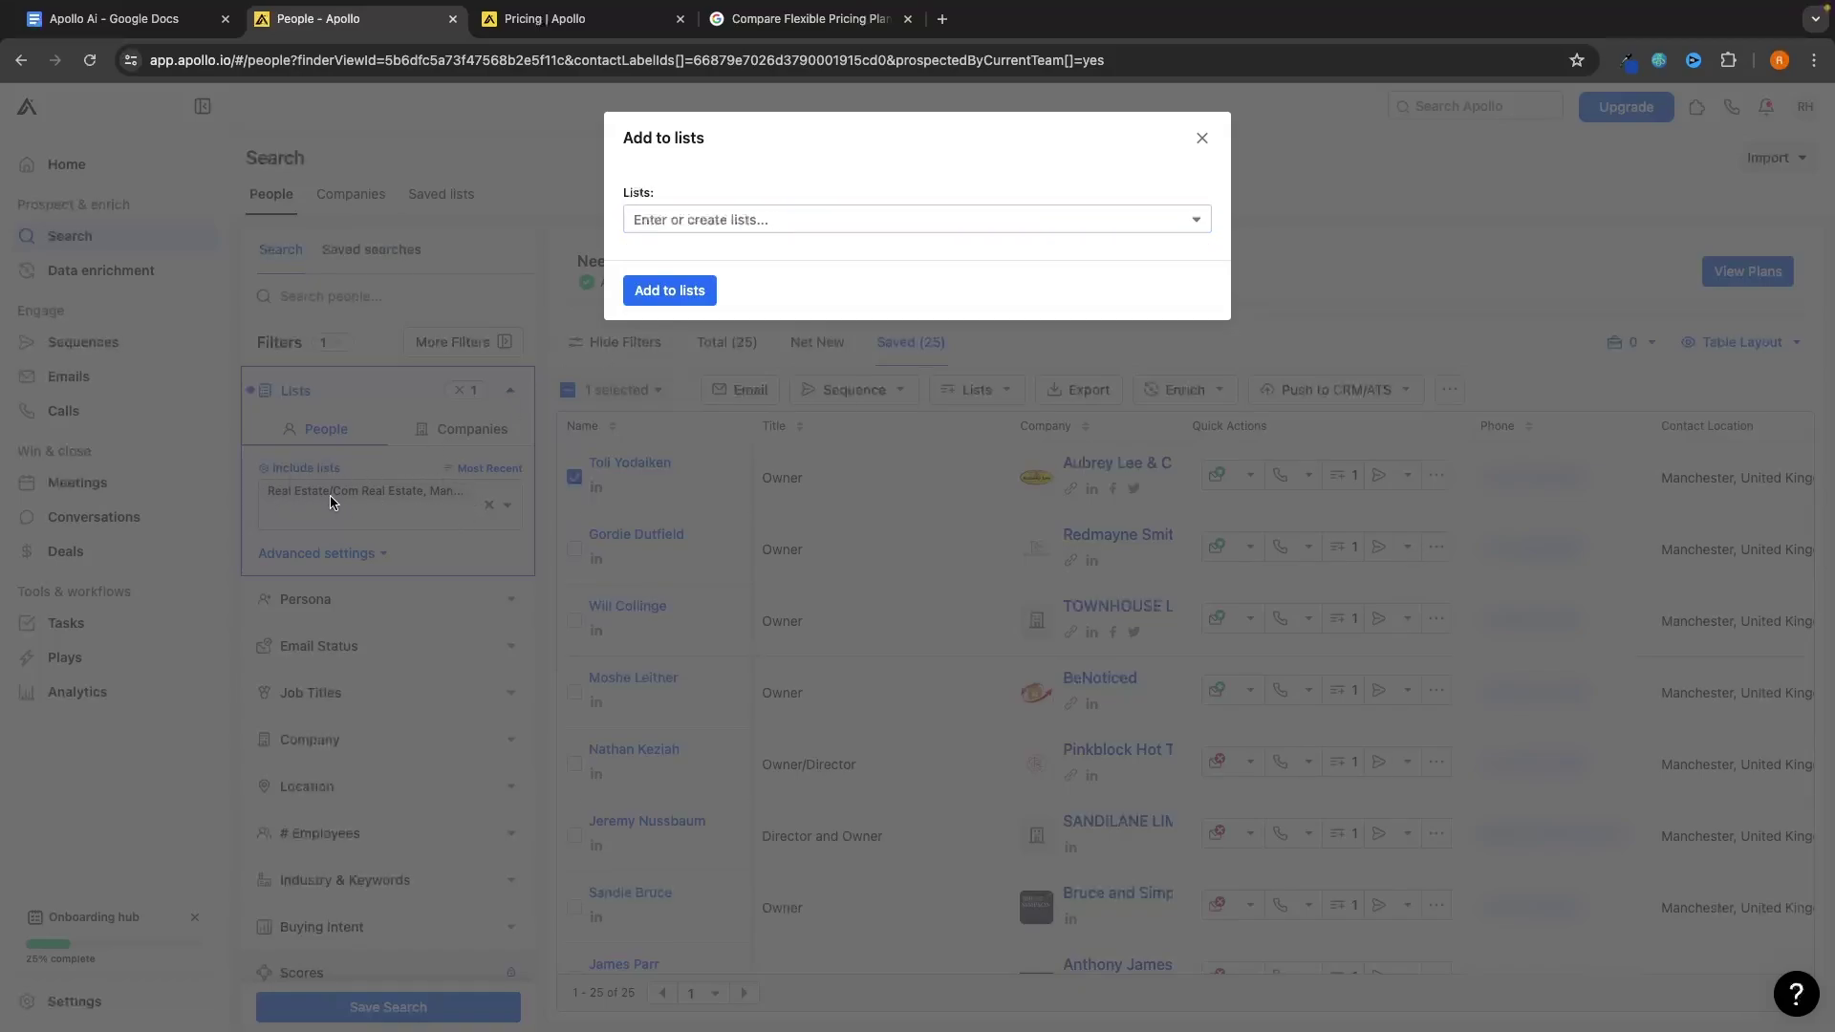
{"action": "left_click", "coordinate": [723, 223]}
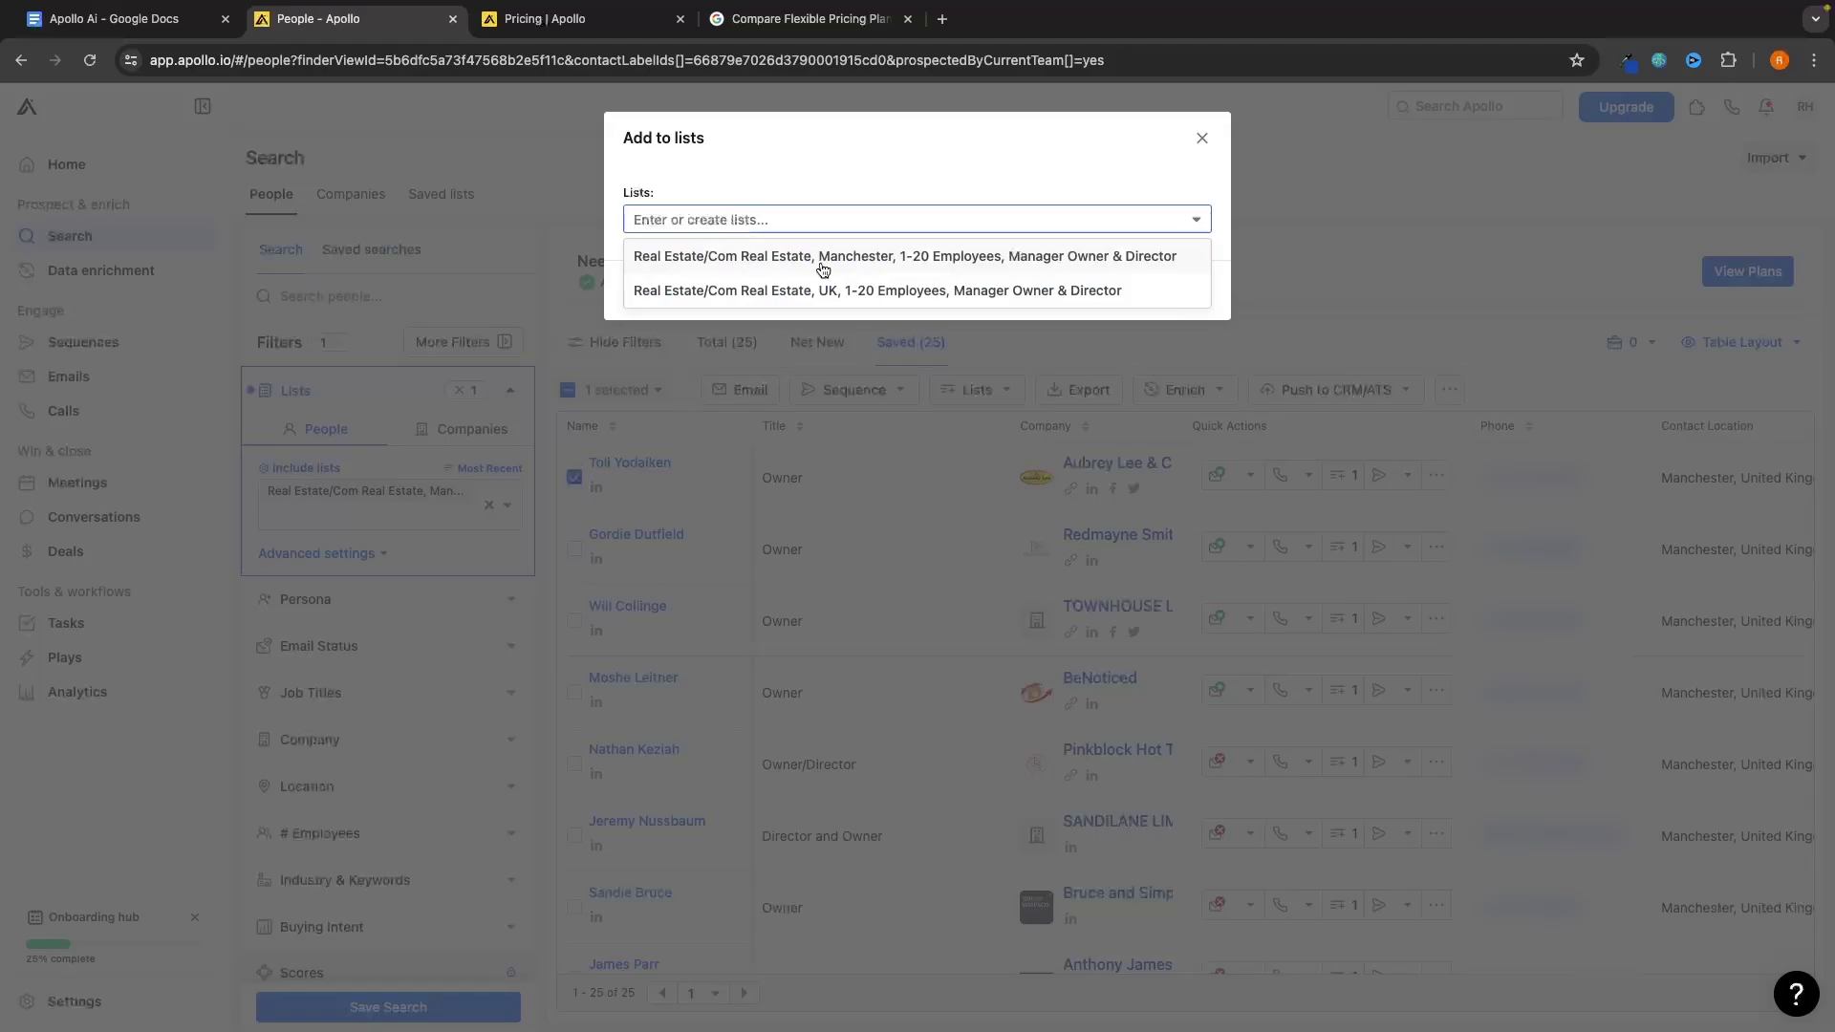
{"action": "type", "text": "Inter"}
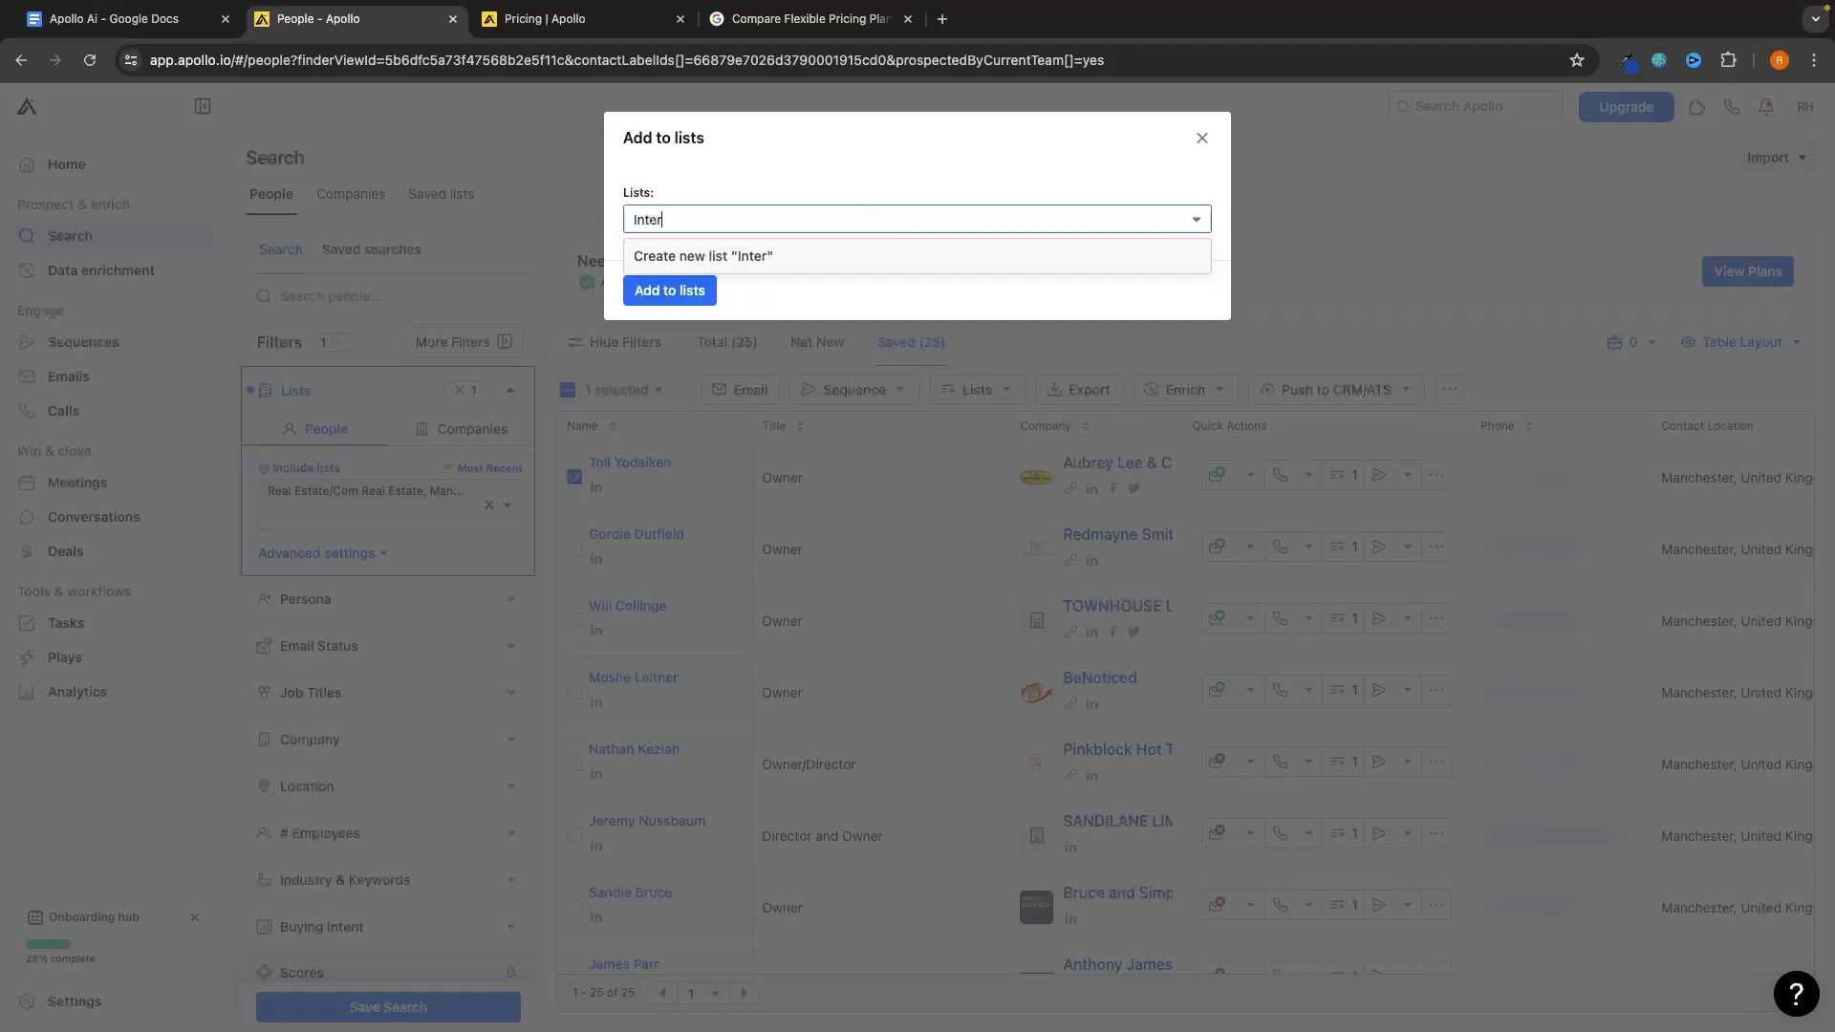
{"action": "type", "text": "ested"}
{"action": "left_click", "coordinate": [794, 246]}
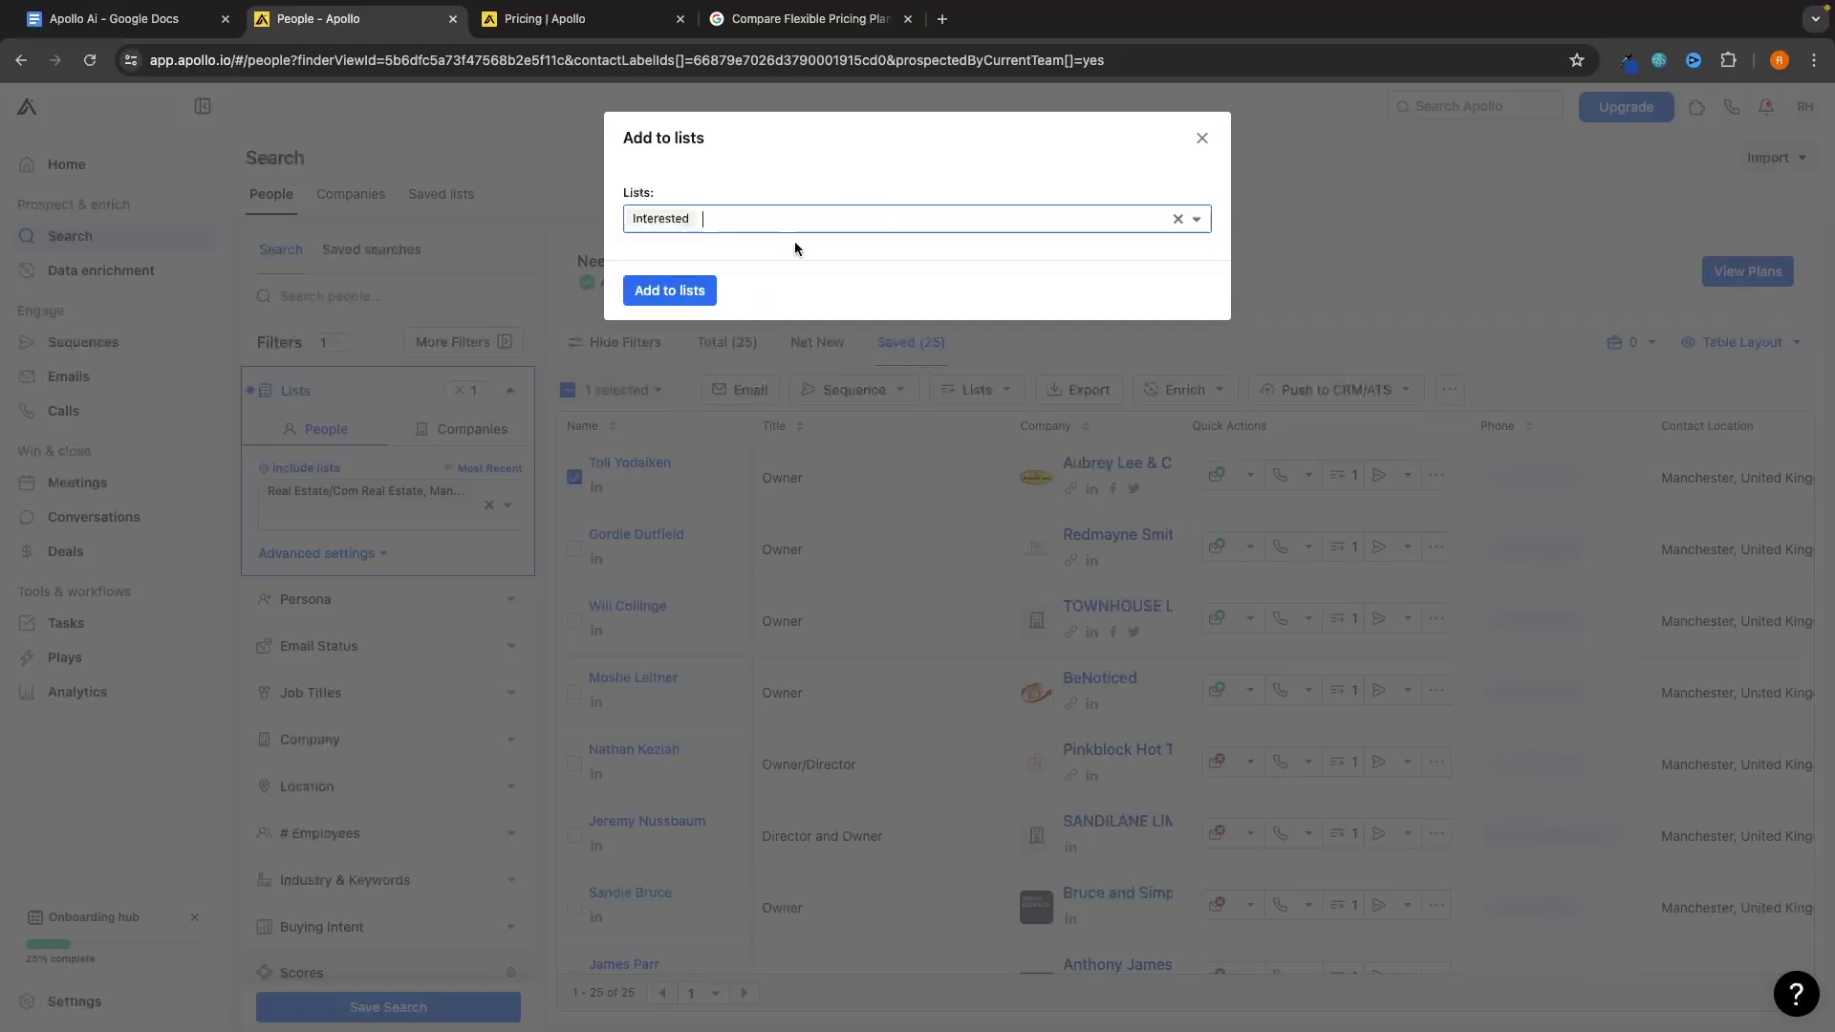
{"action": "left_click", "coordinate": [698, 290]}
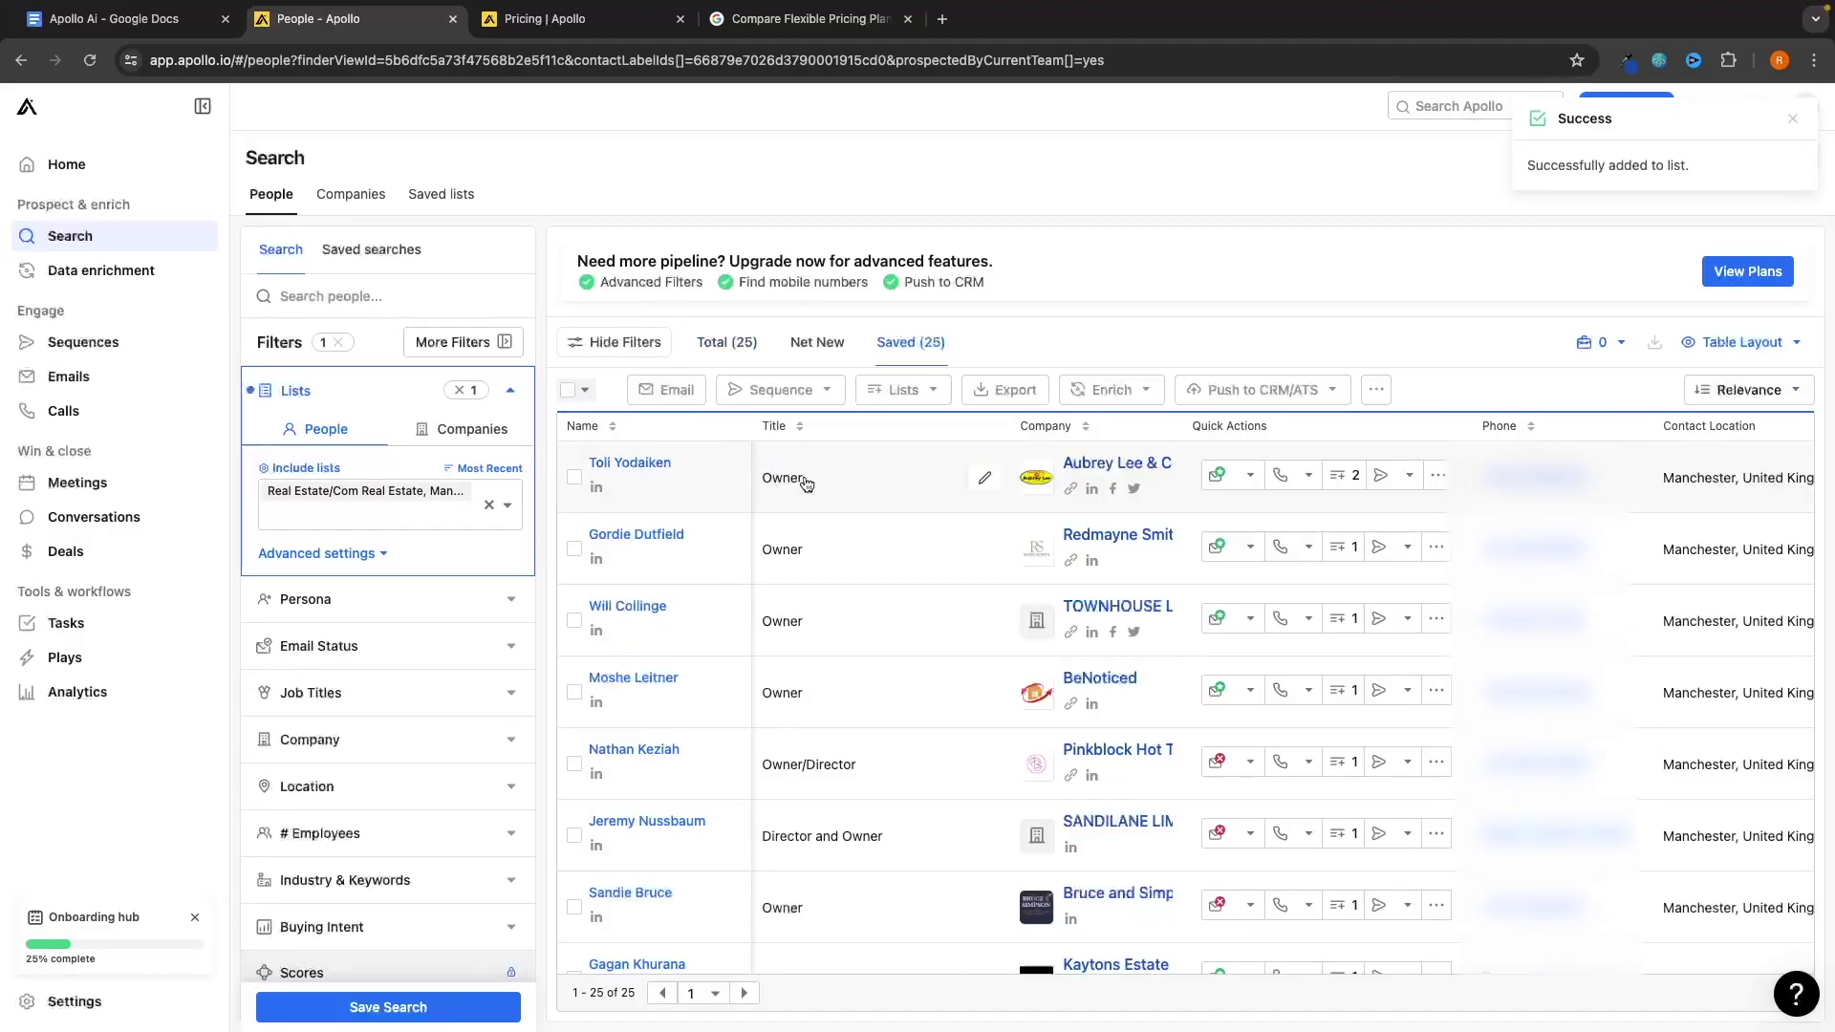
{"action": "left_click", "coordinate": [134, 348]}
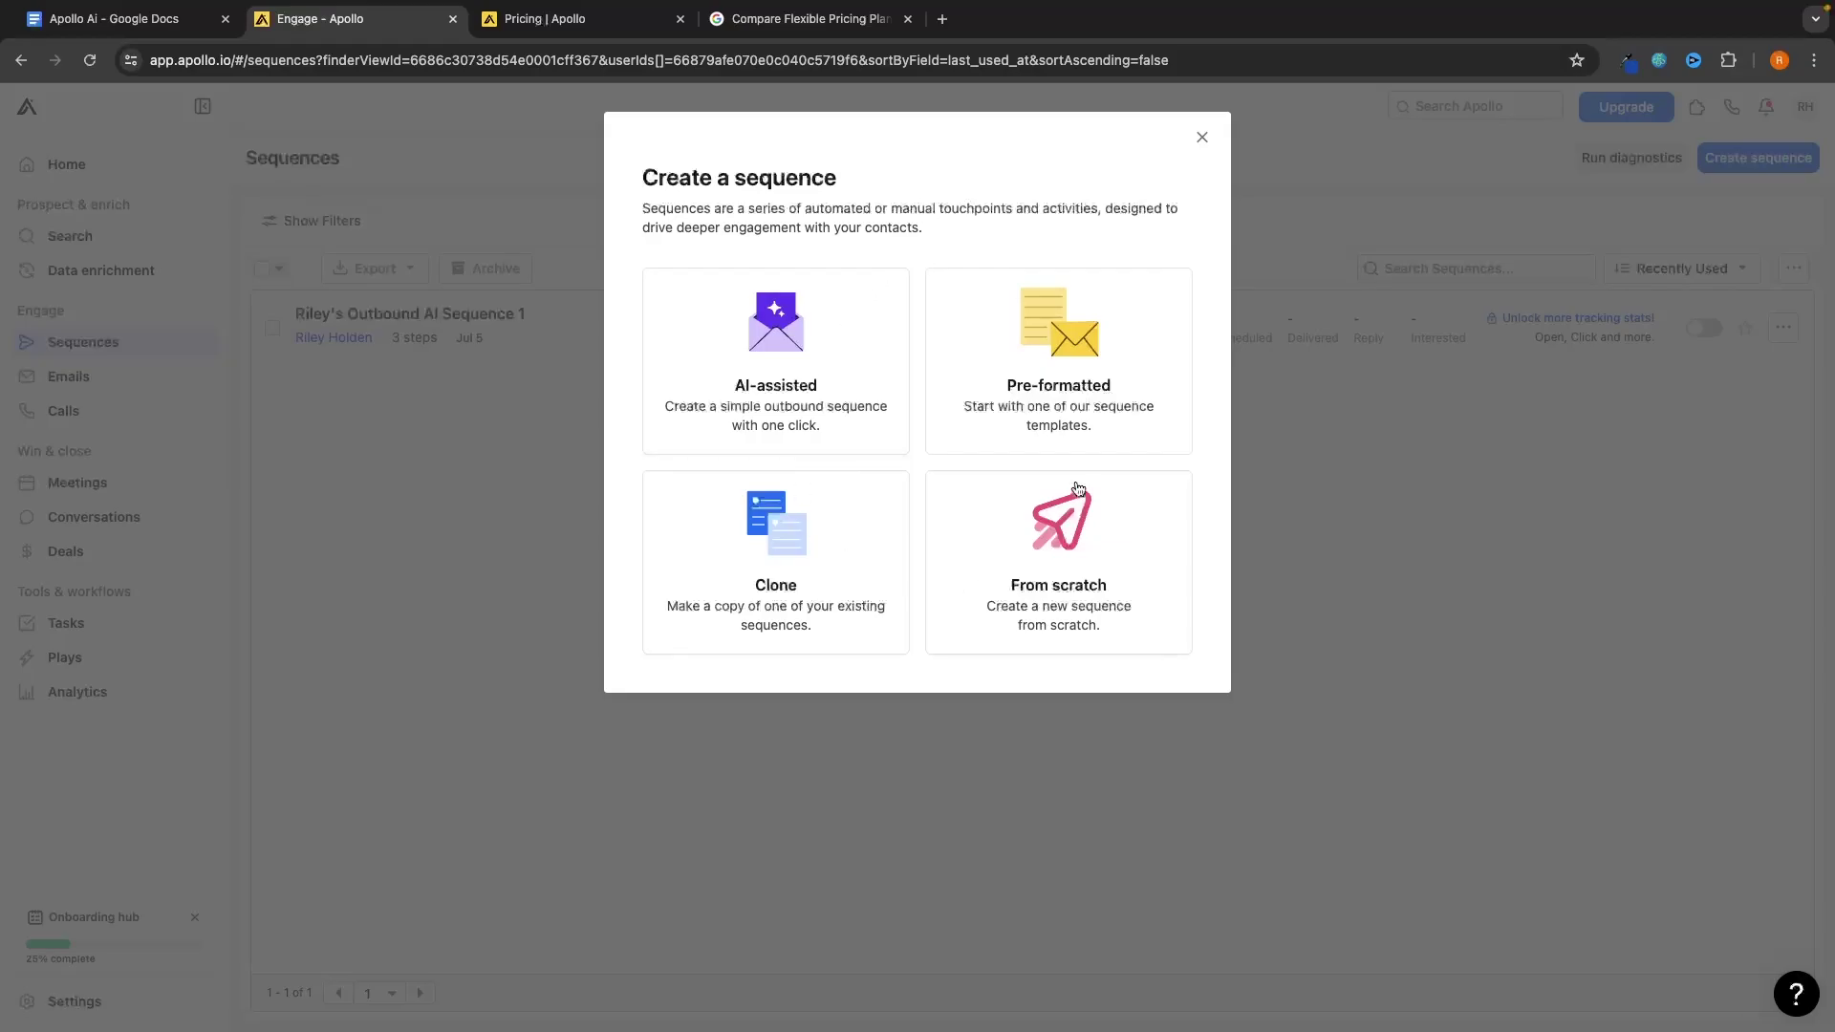
Create a sequence from the pre-formatted 'Target high intent prospects' template
{"action": "left_click", "coordinate": [1061, 417]}
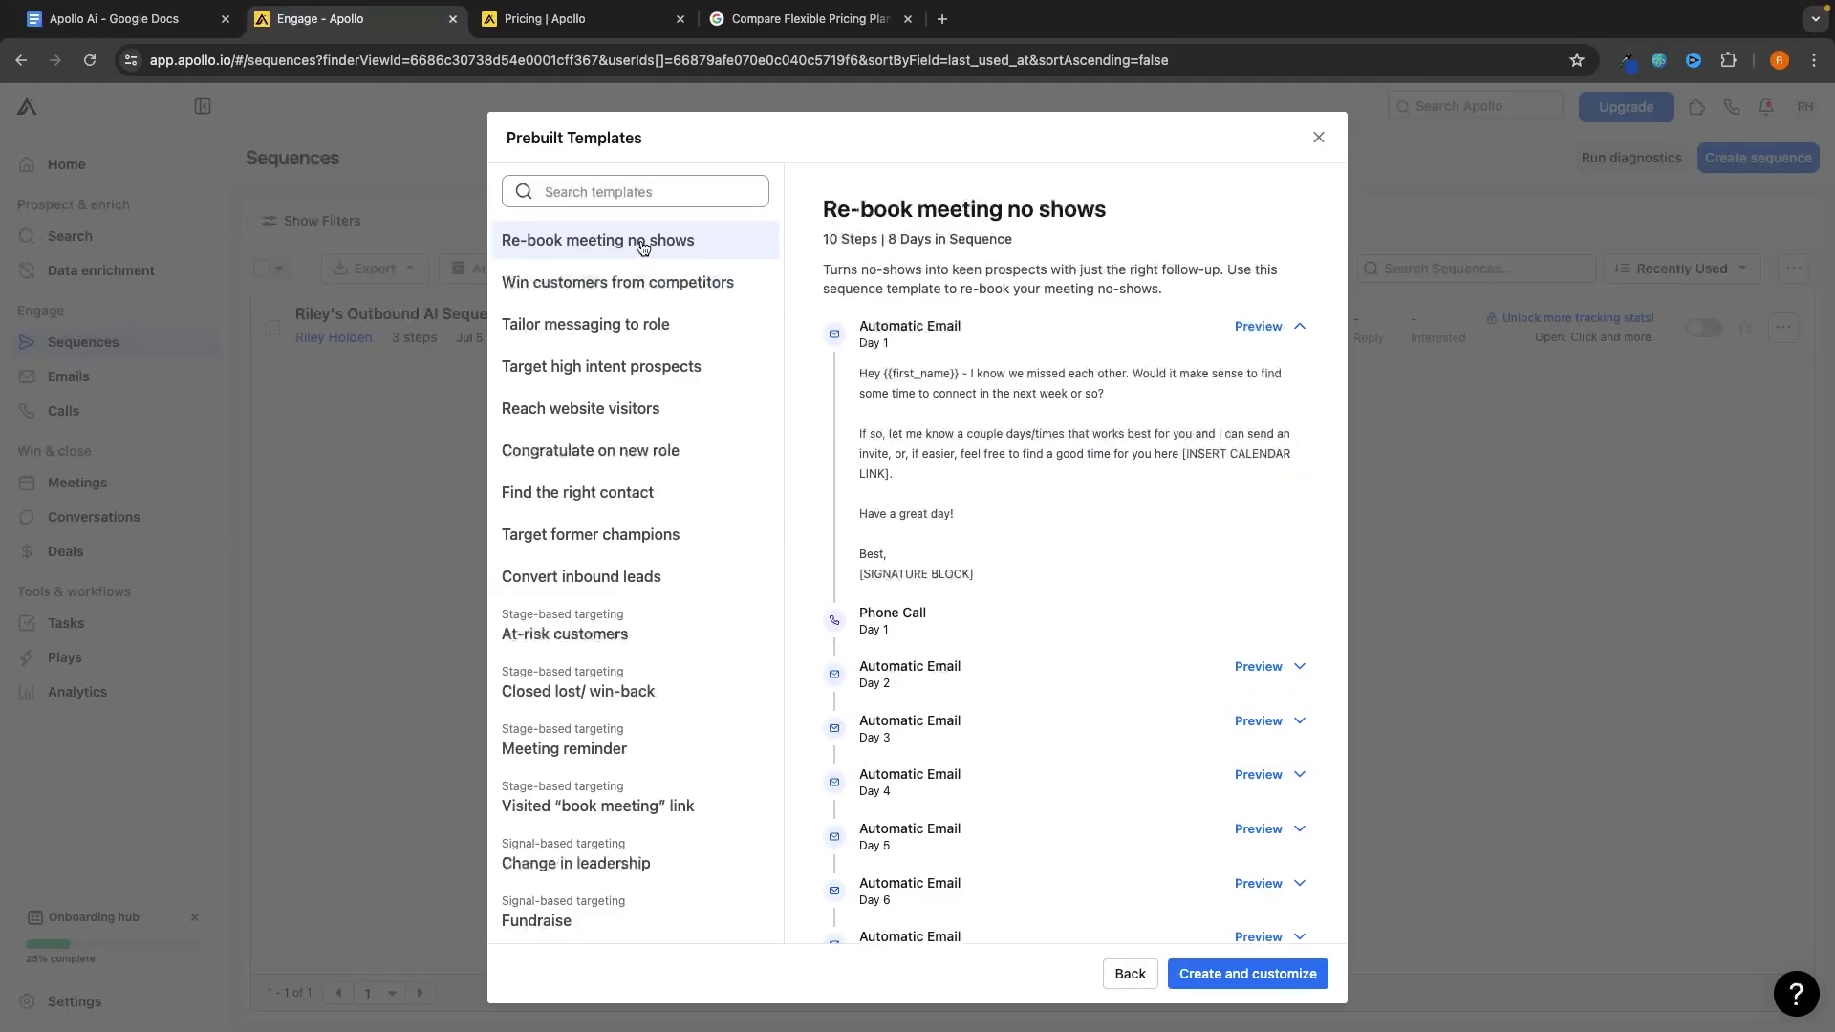
{"action": "left_click", "coordinate": [655, 367]}
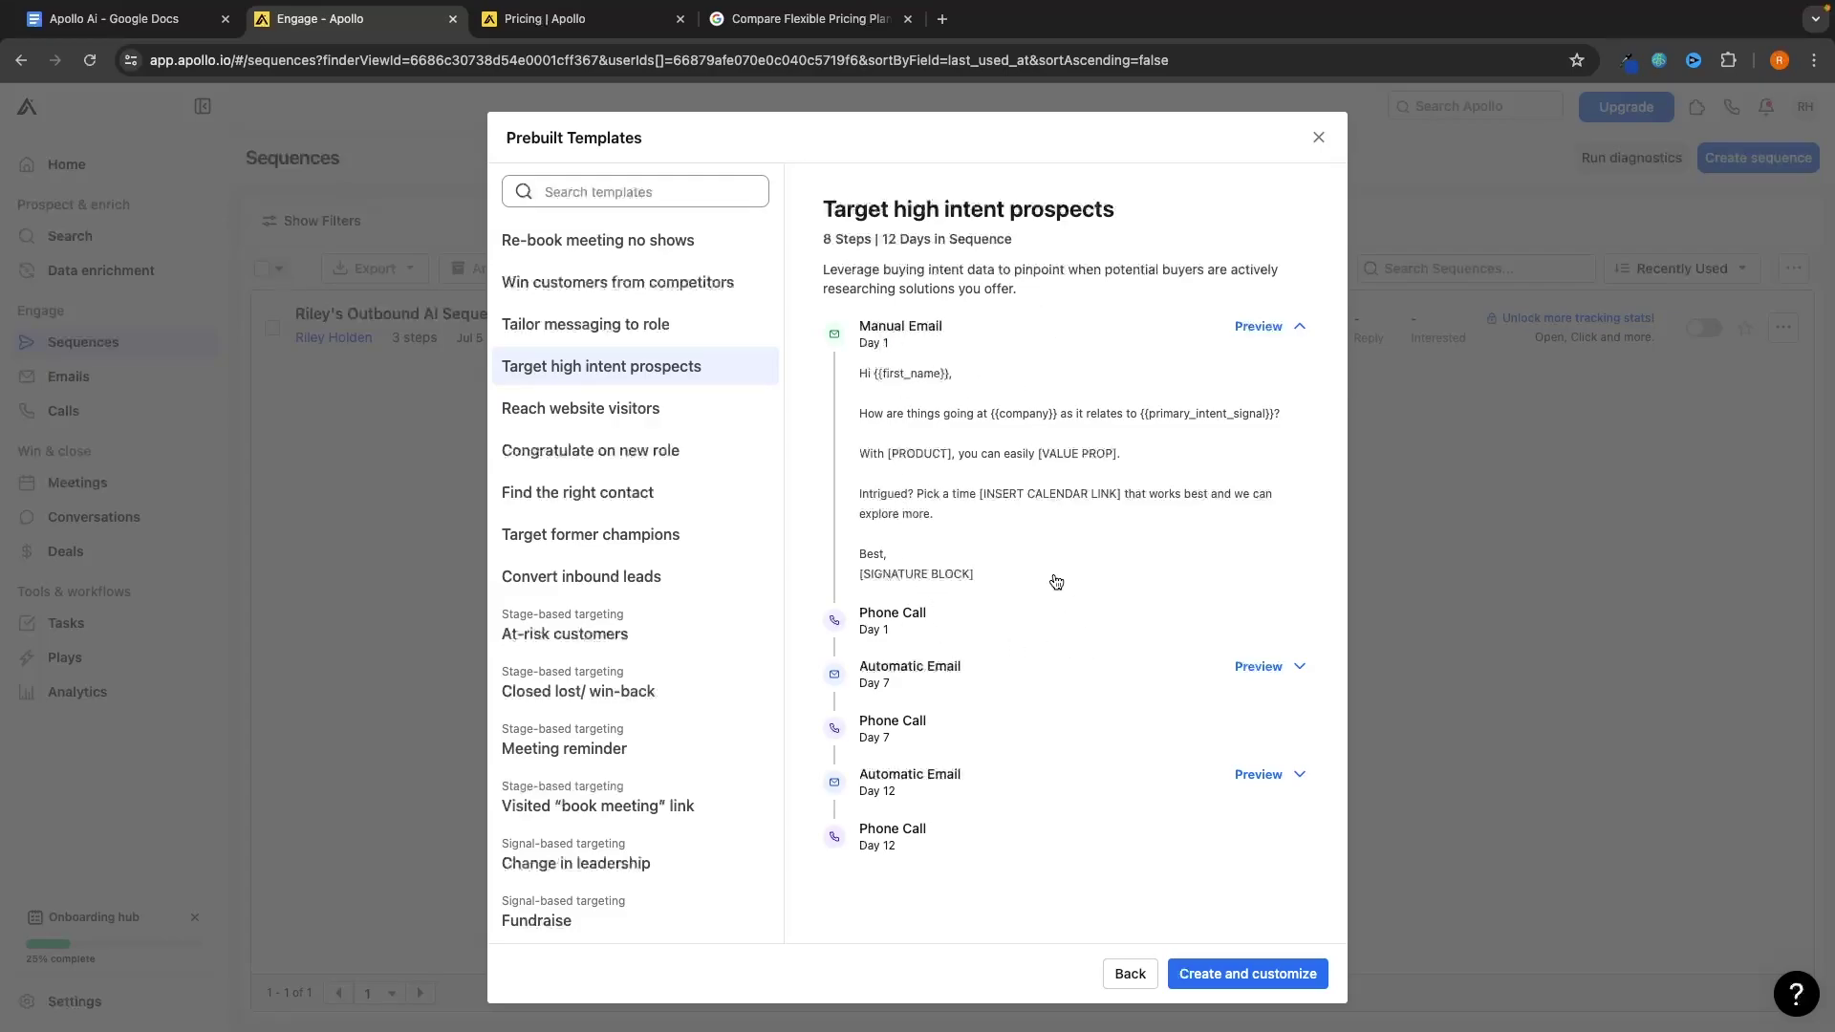
{"action": "left_click", "coordinate": [1218, 984]}
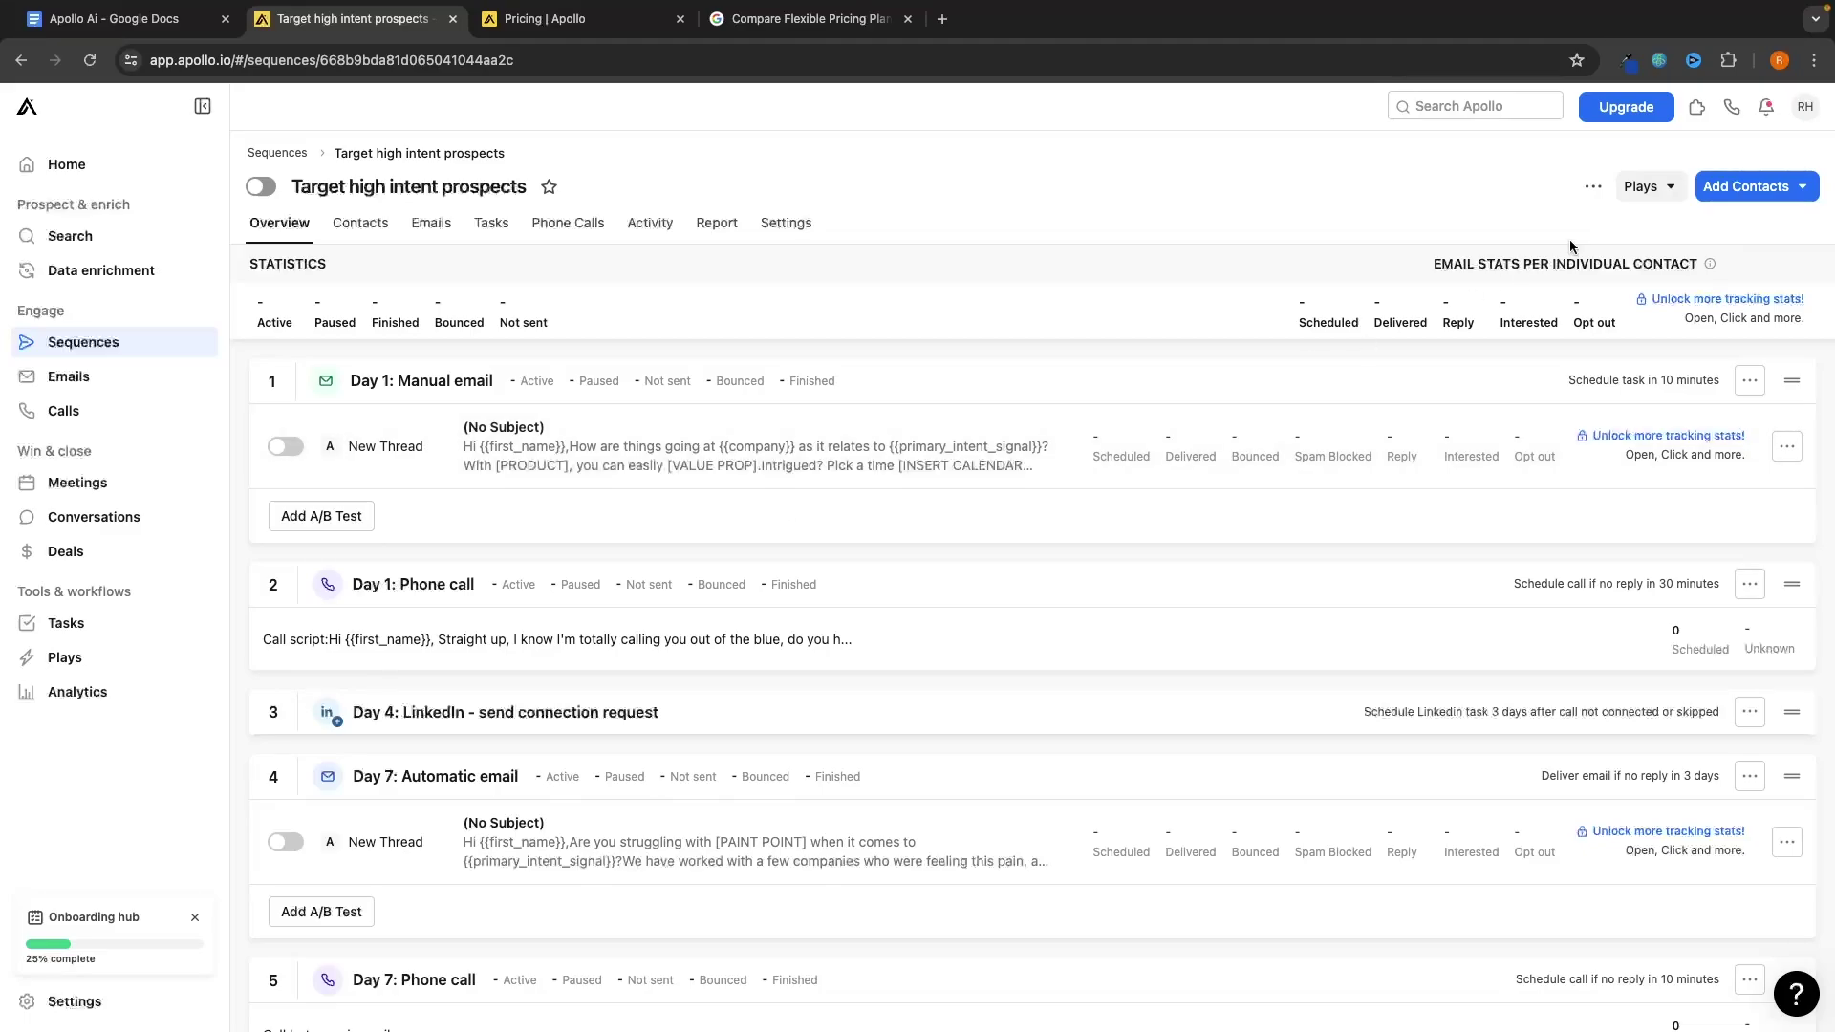
Pick the Interested saved list as contact source, then close the dialog
{"action": "left_click", "coordinate": [1745, 190]}
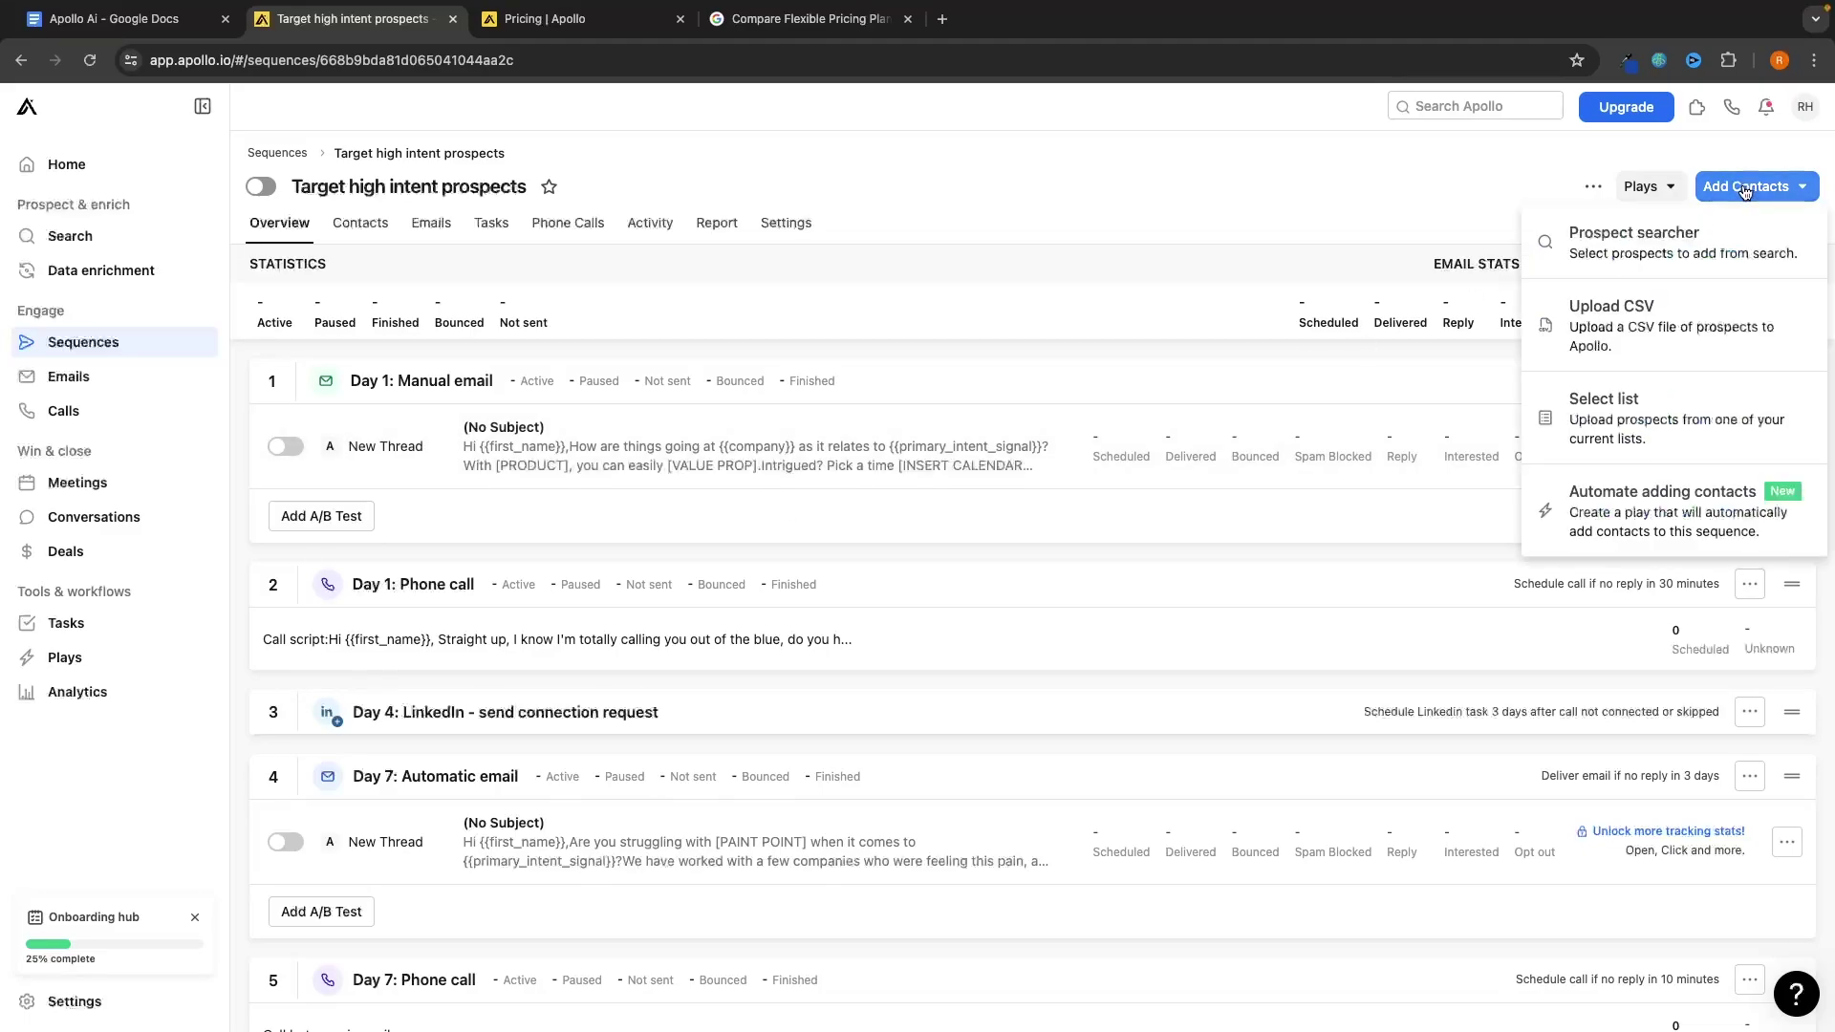
{"action": "left_click", "coordinate": [1622, 393]}
{"action": "left_click", "coordinate": [868, 212]}
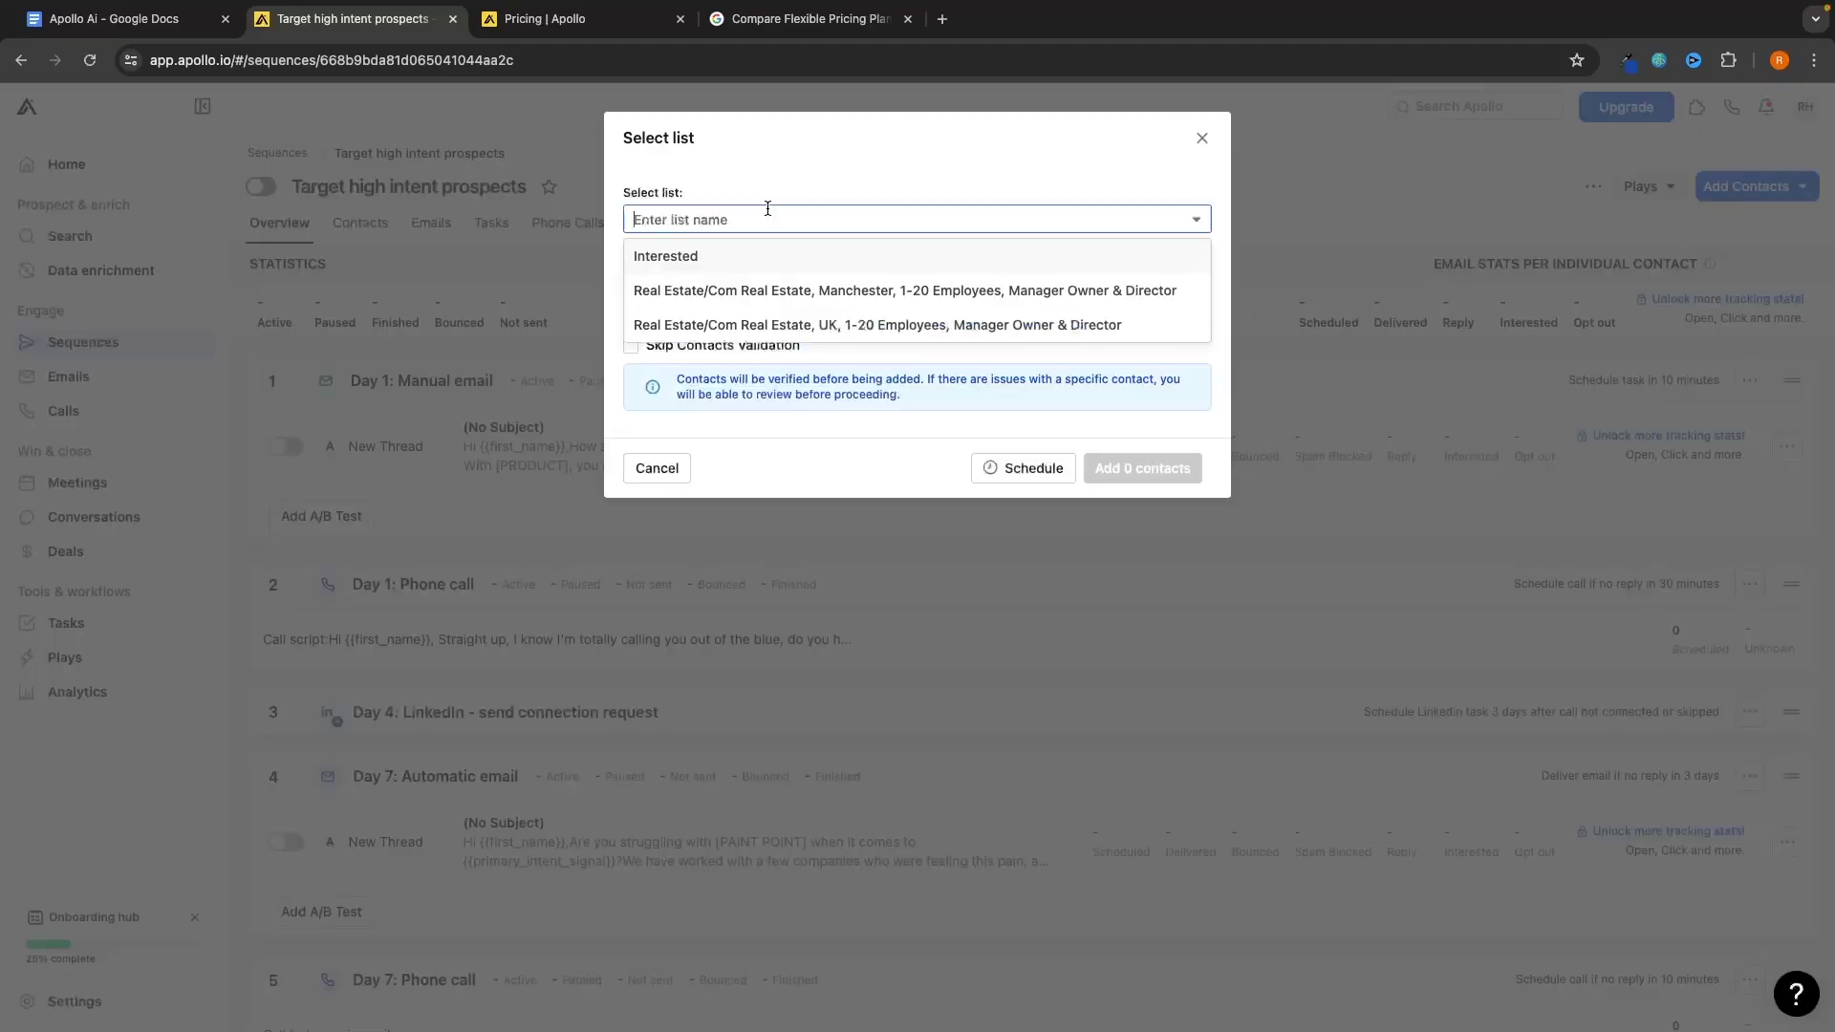
{"action": "left_click", "coordinate": [750, 256]}
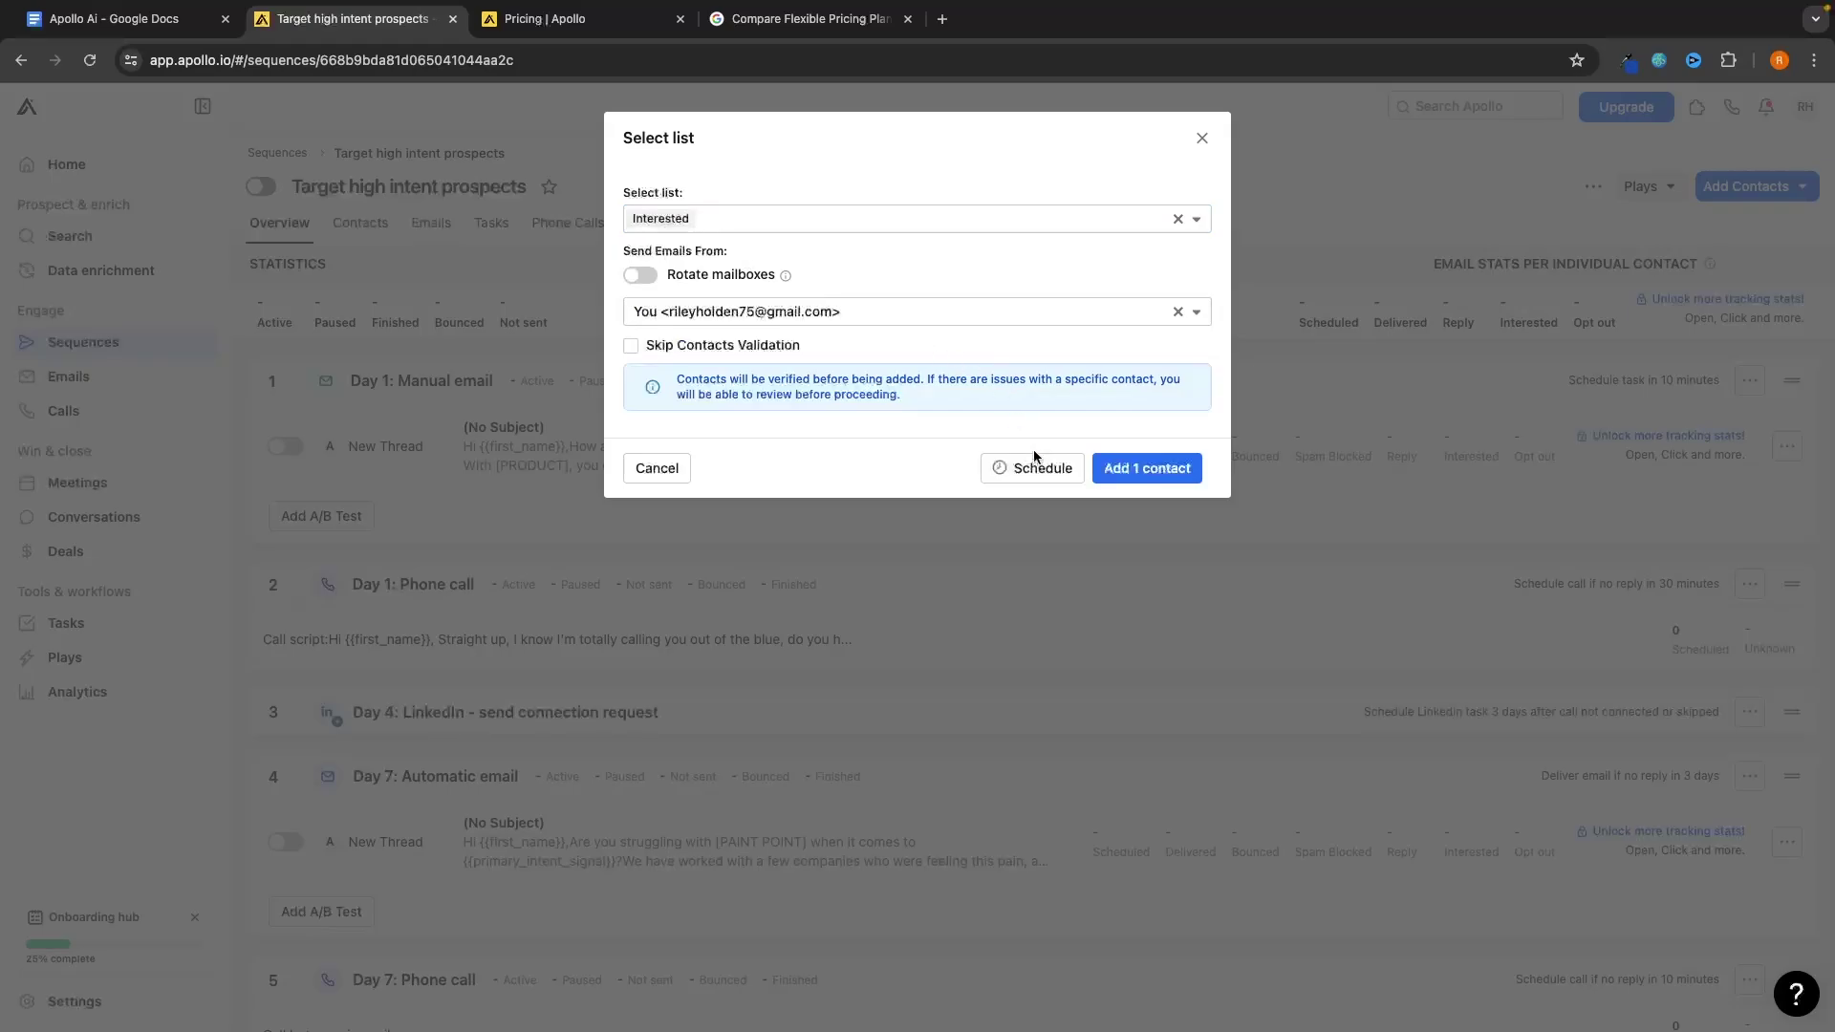
{"action": "left_click", "coordinate": [1203, 142]}
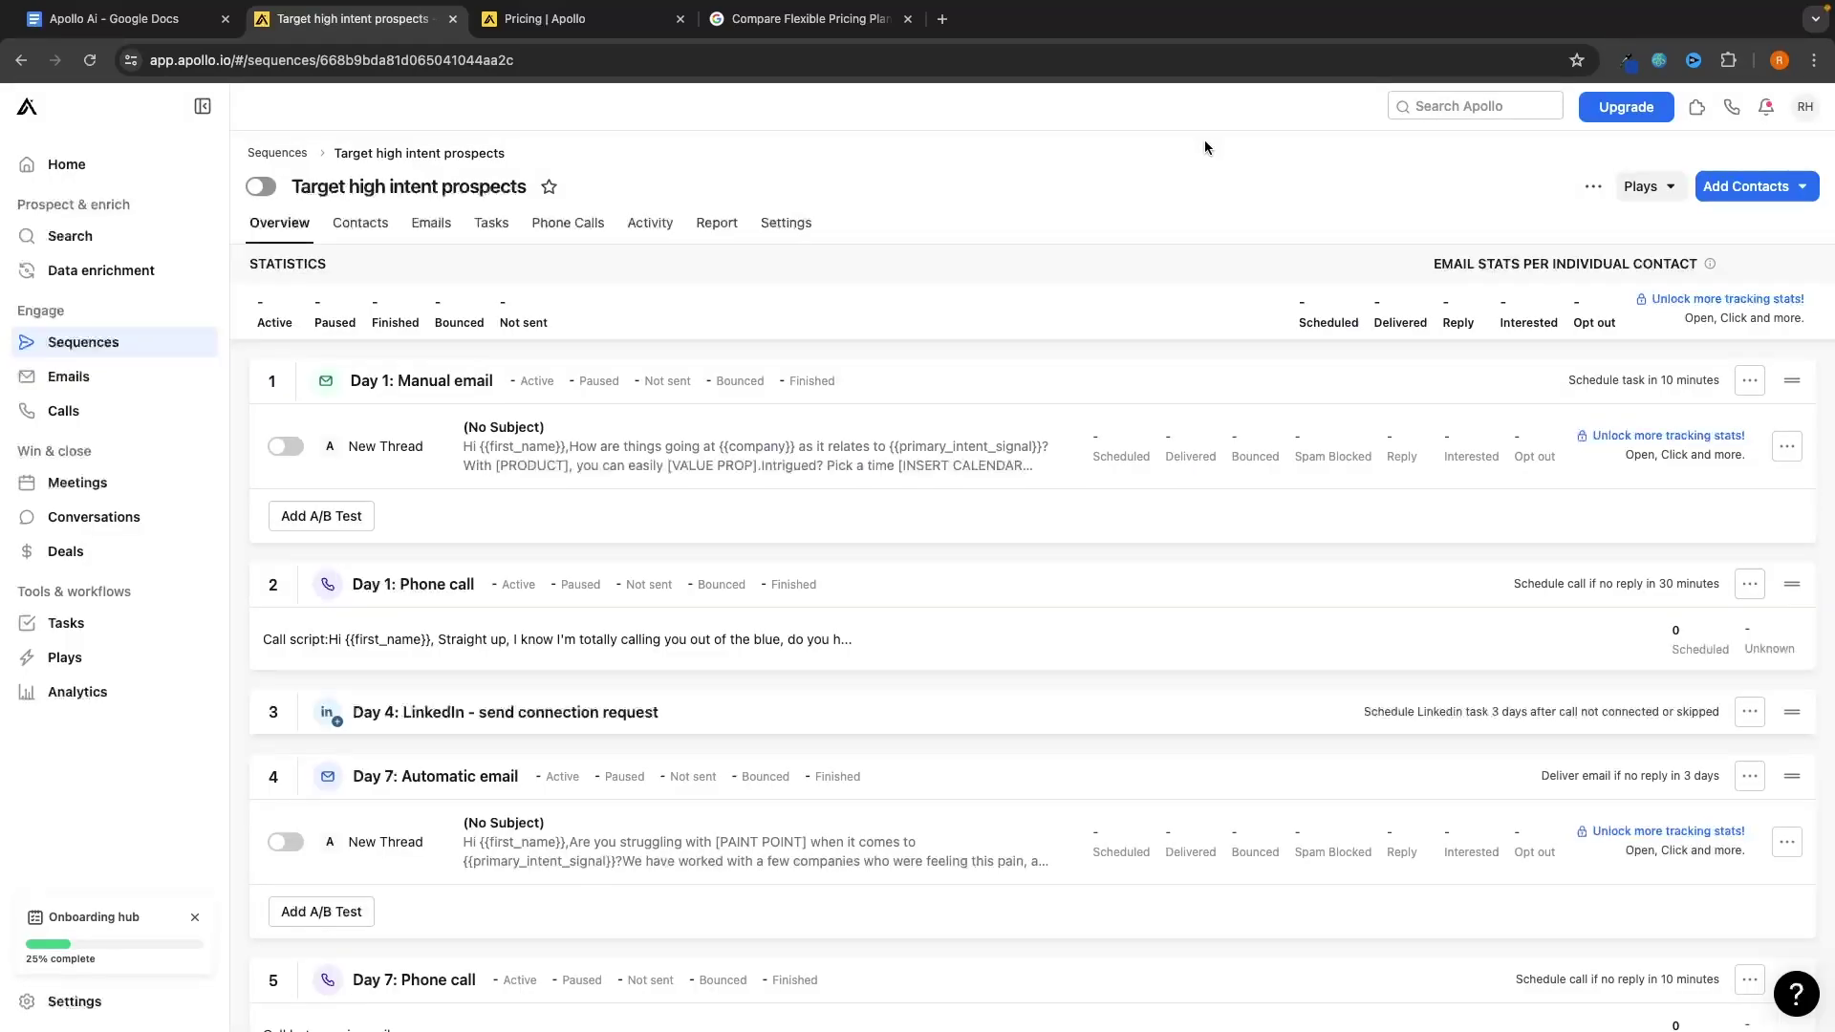
Check the outbound AI sequence's contacts and steps and the empty Emails page, then open Calls
{"action": "left_click", "coordinate": [112, 340]}
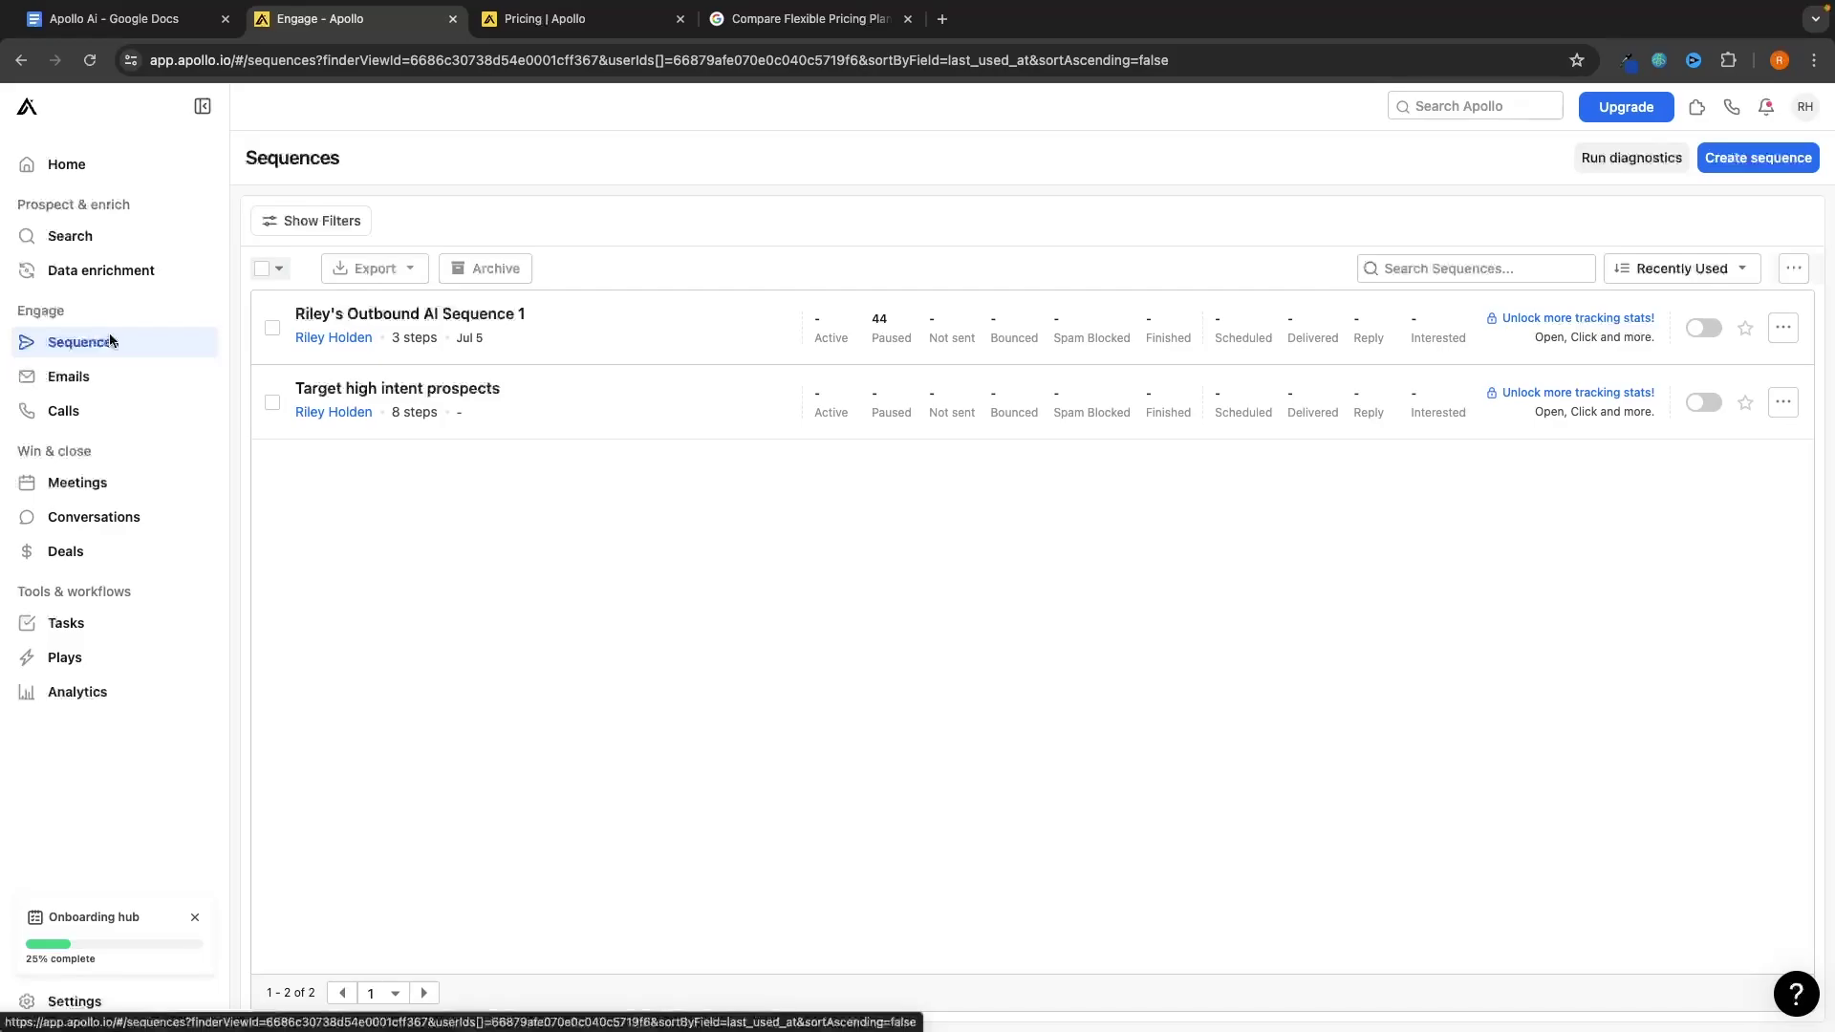
{"action": "left_click", "coordinate": [410, 314]}
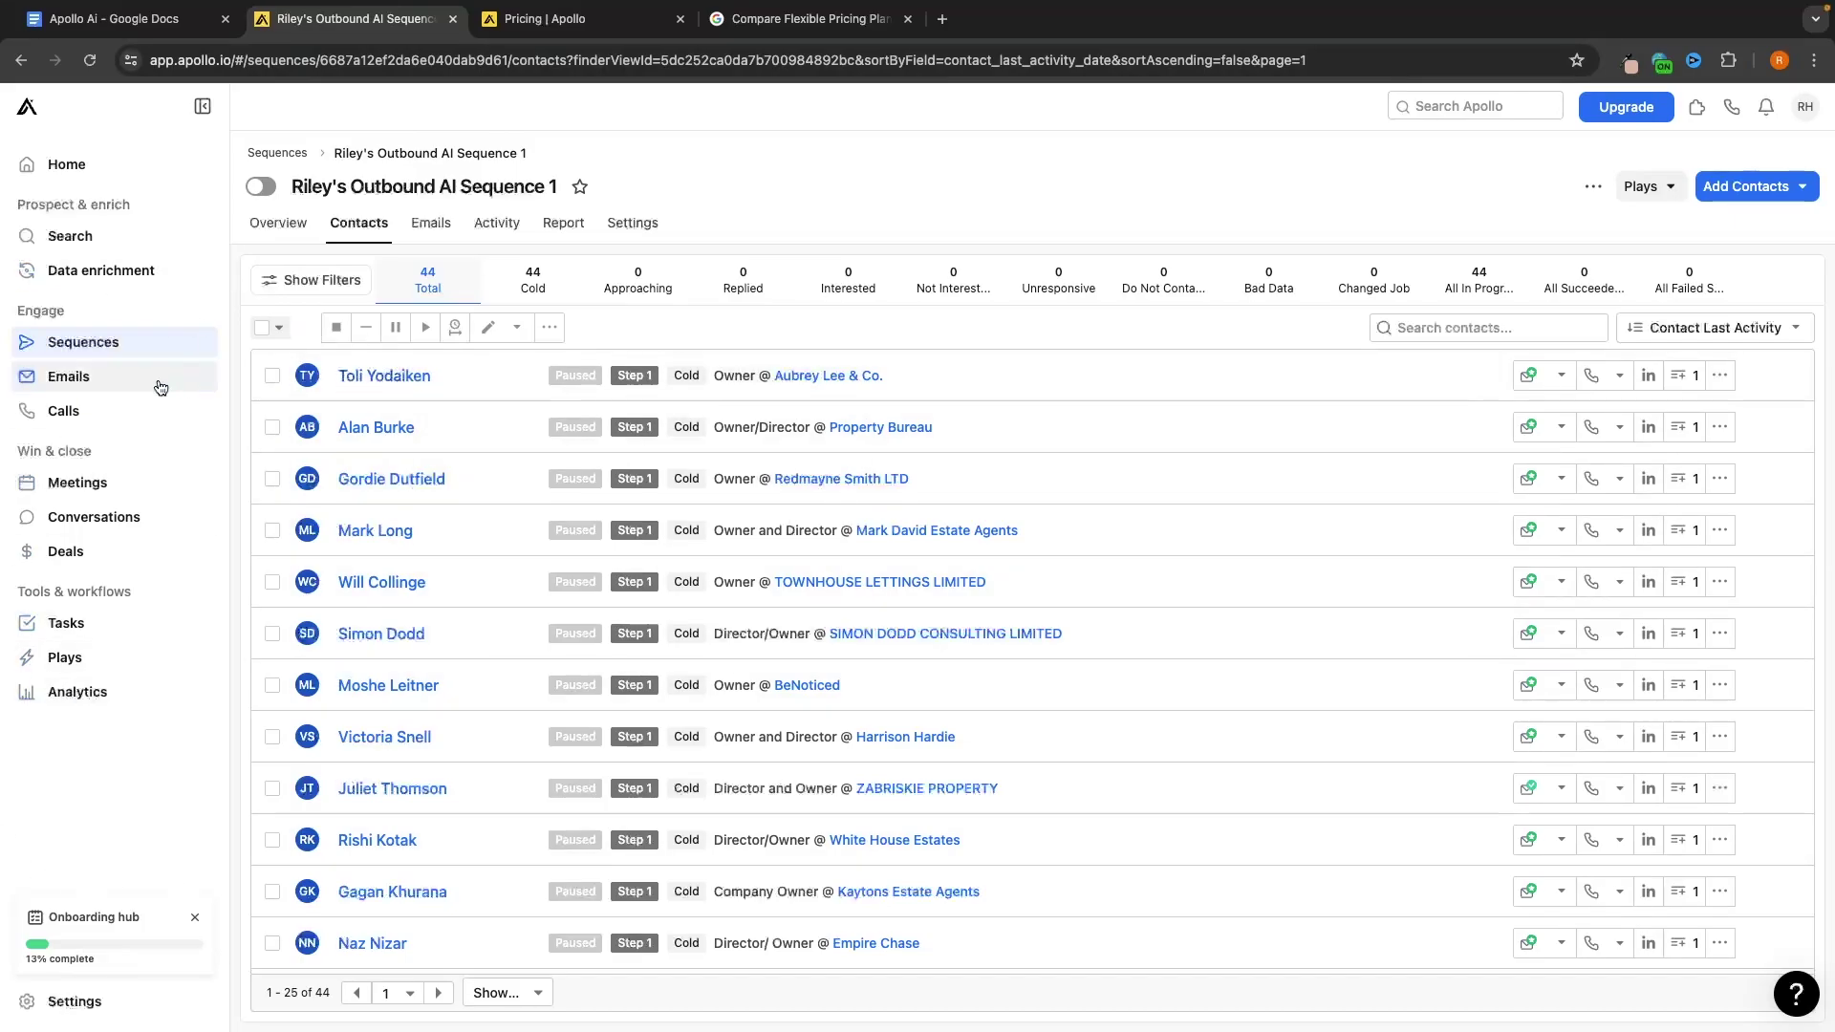
{"action": "left_click", "coordinate": [94, 373]}
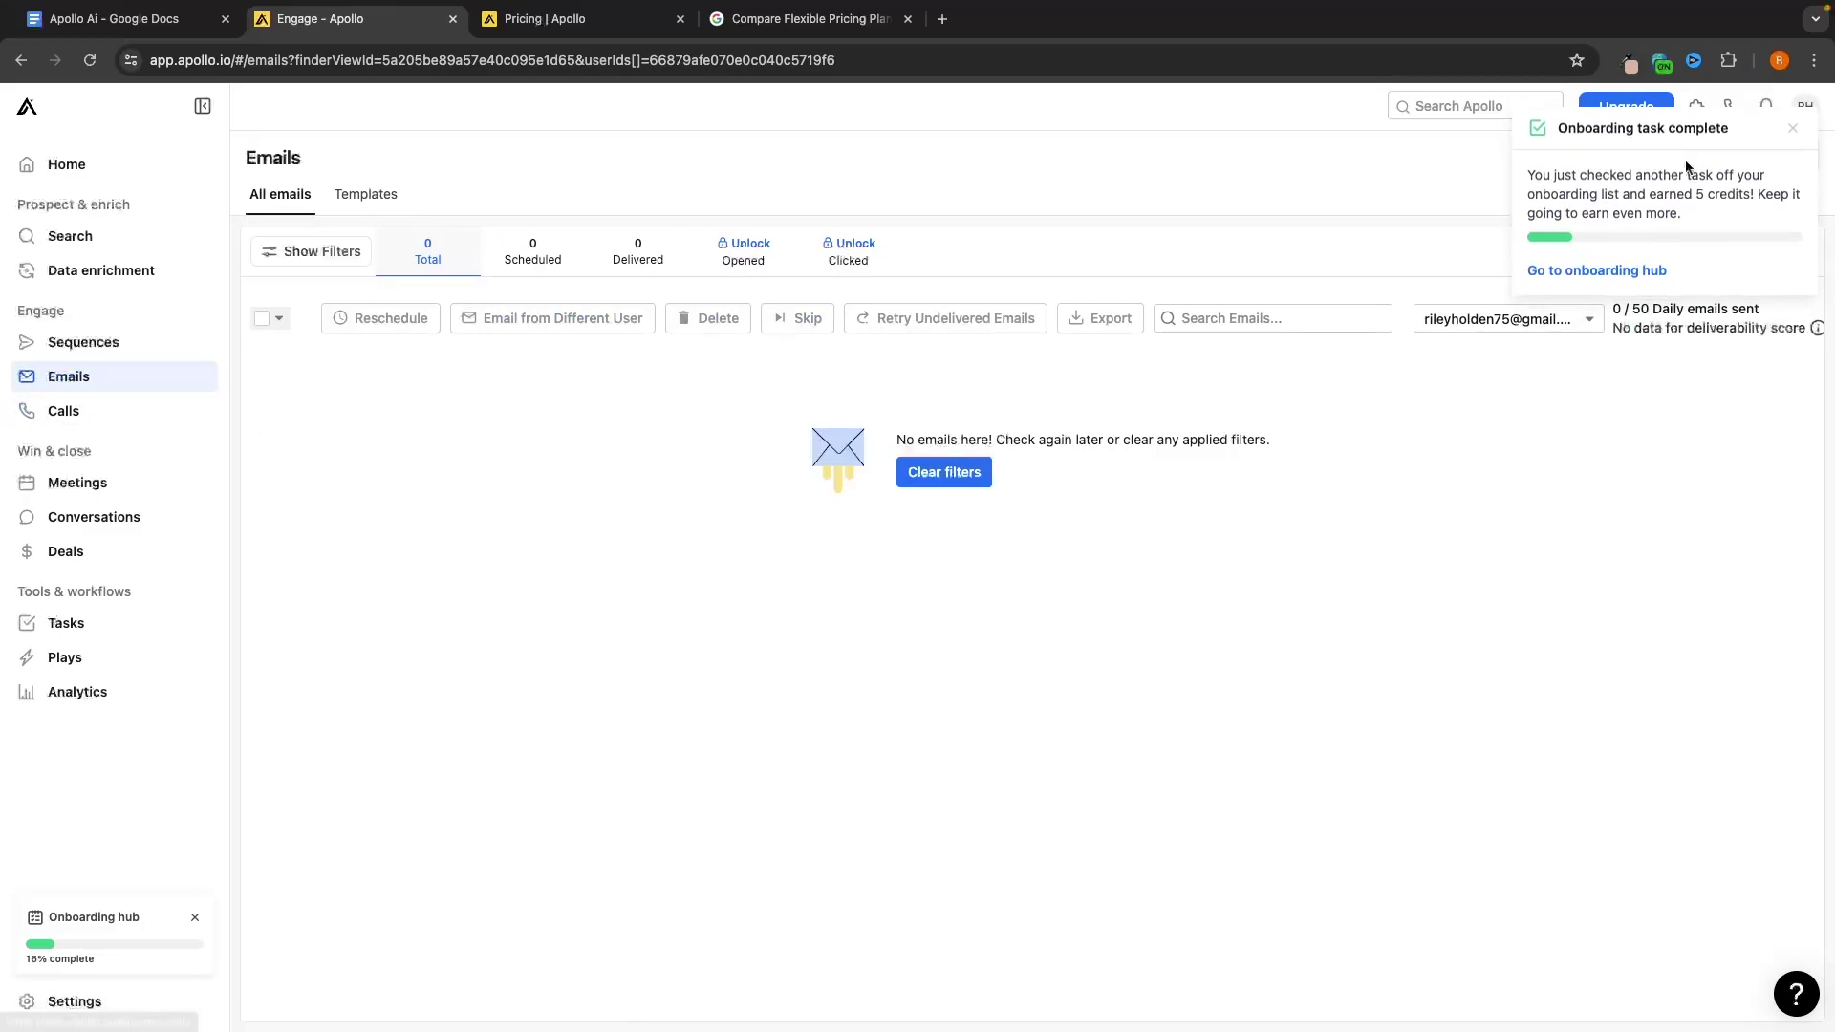
{"action": "left_click", "coordinate": [1797, 133]}
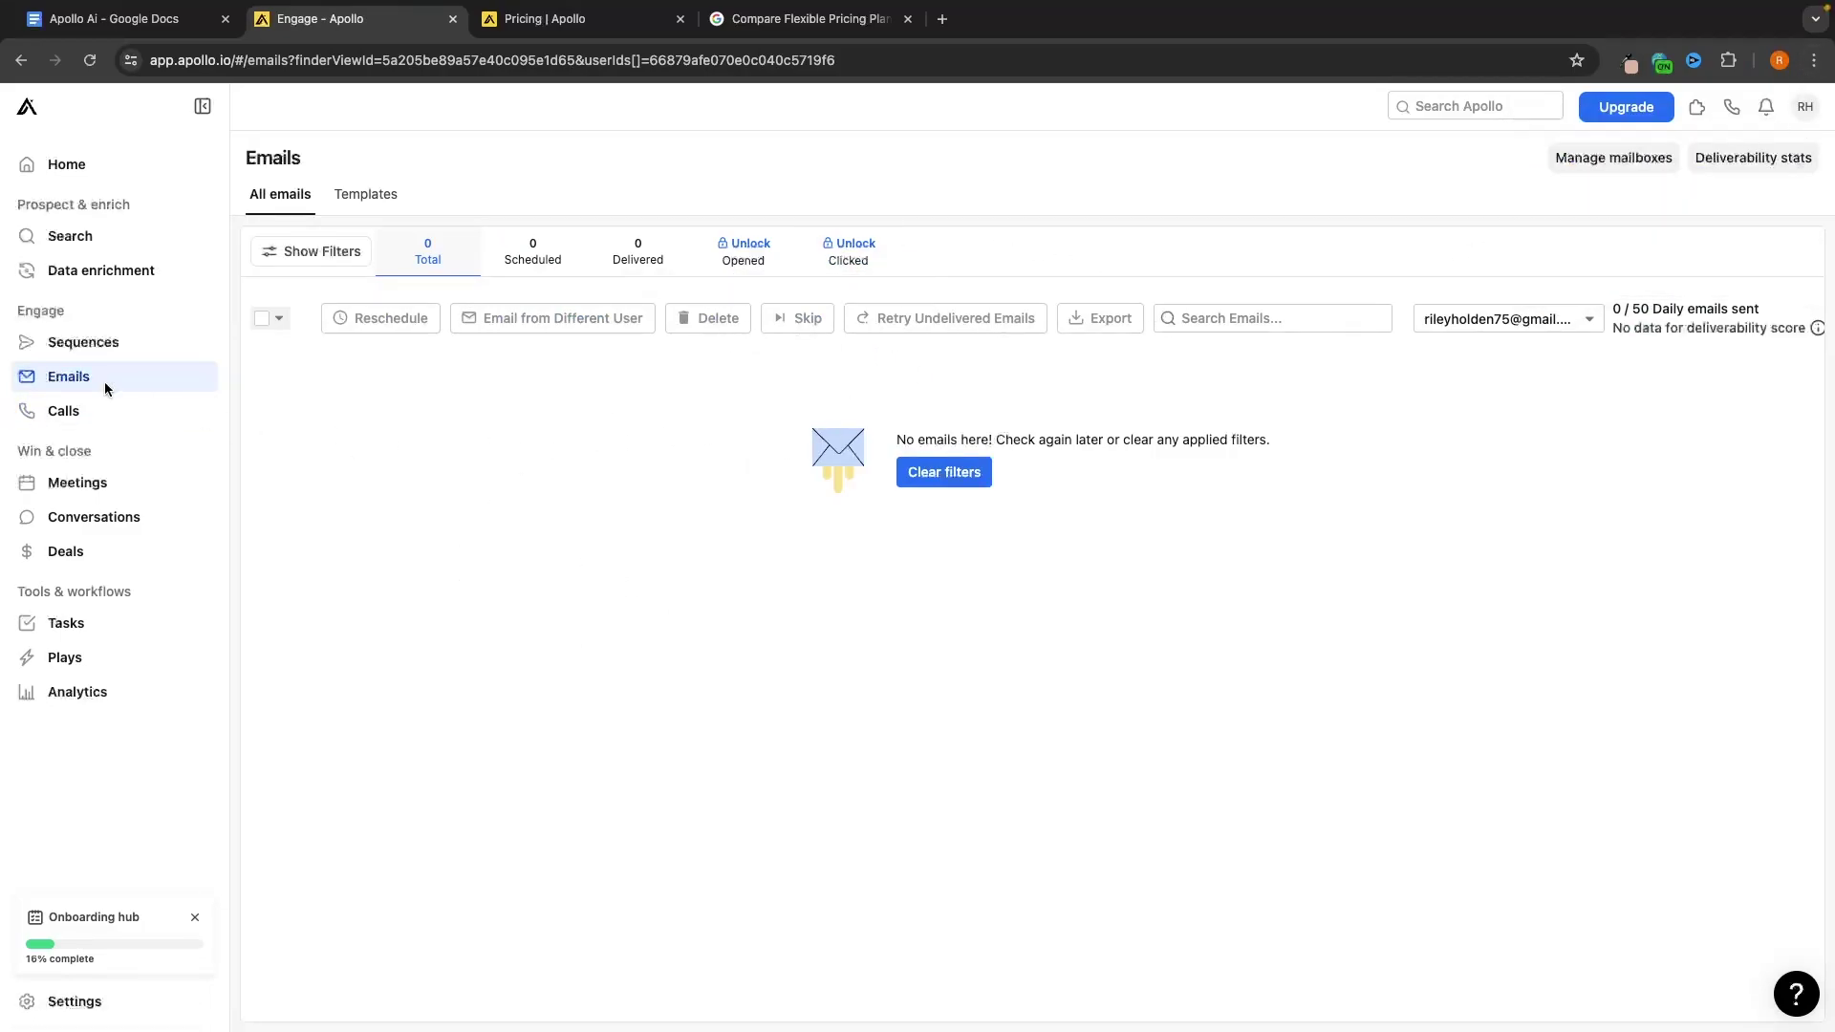
{"action": "left_click", "coordinate": [107, 346]}
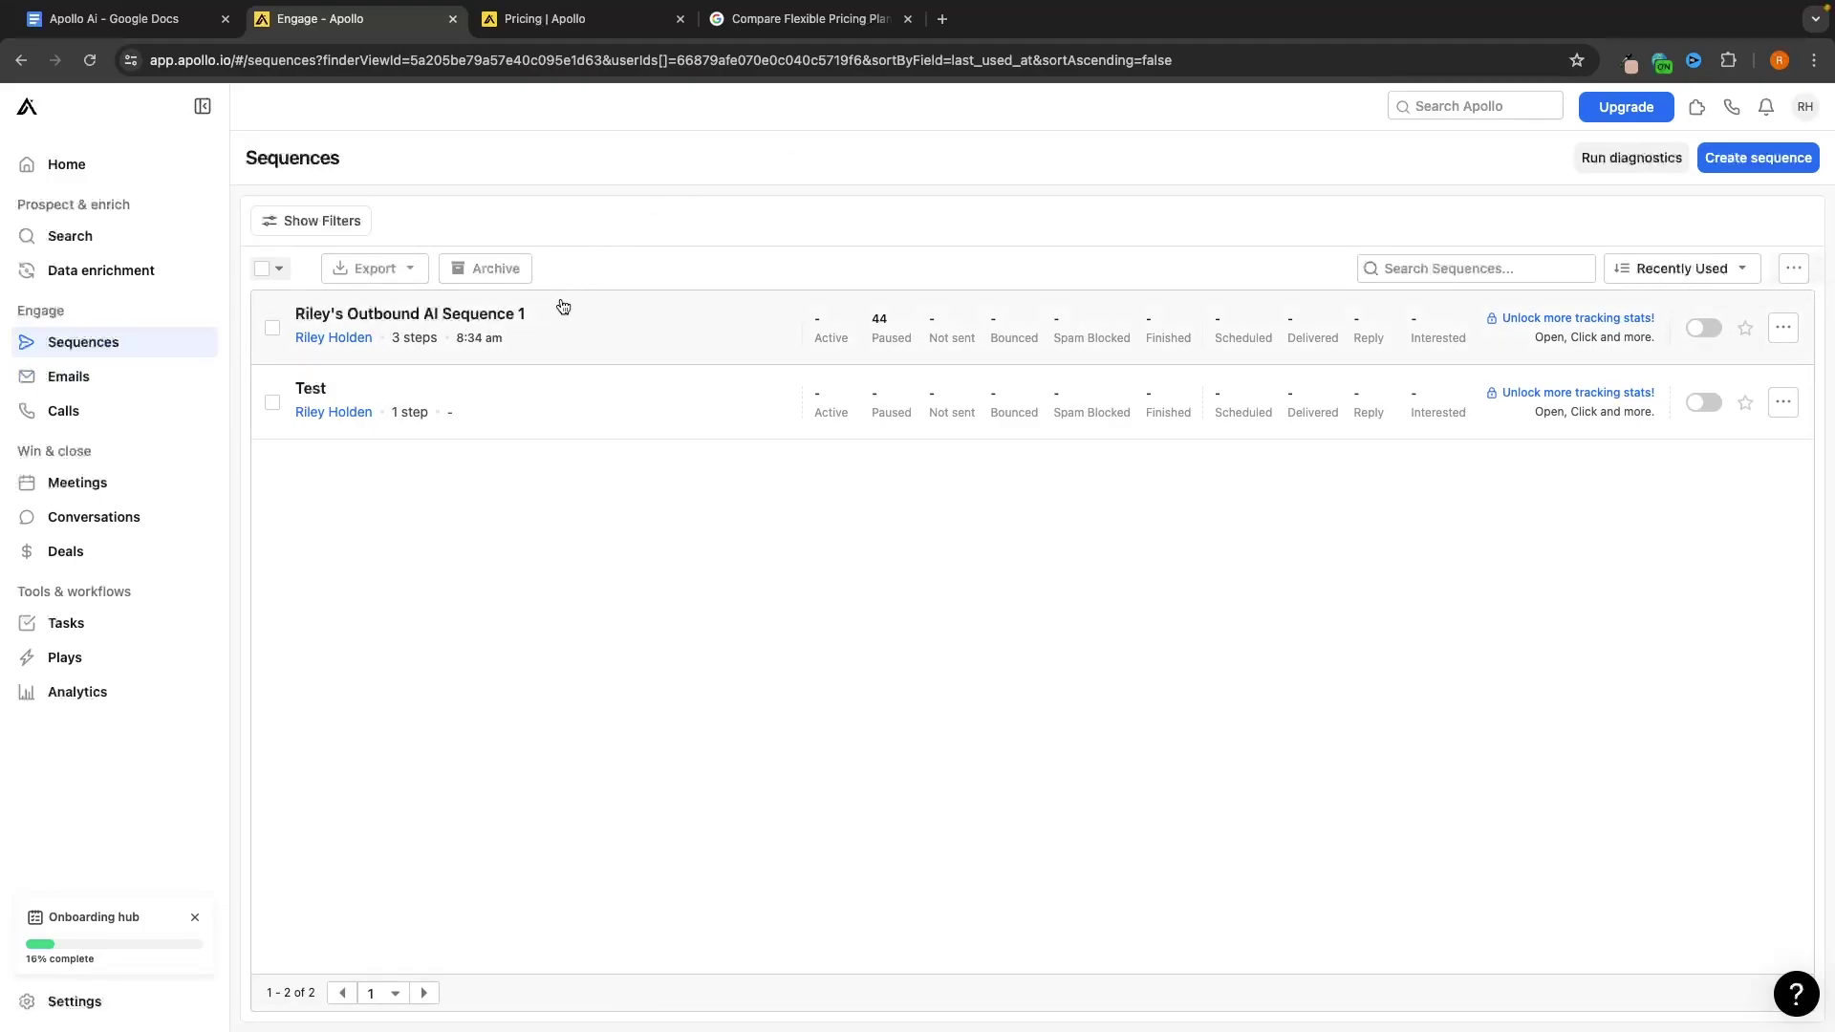
{"action": "left_click", "coordinate": [470, 314]}
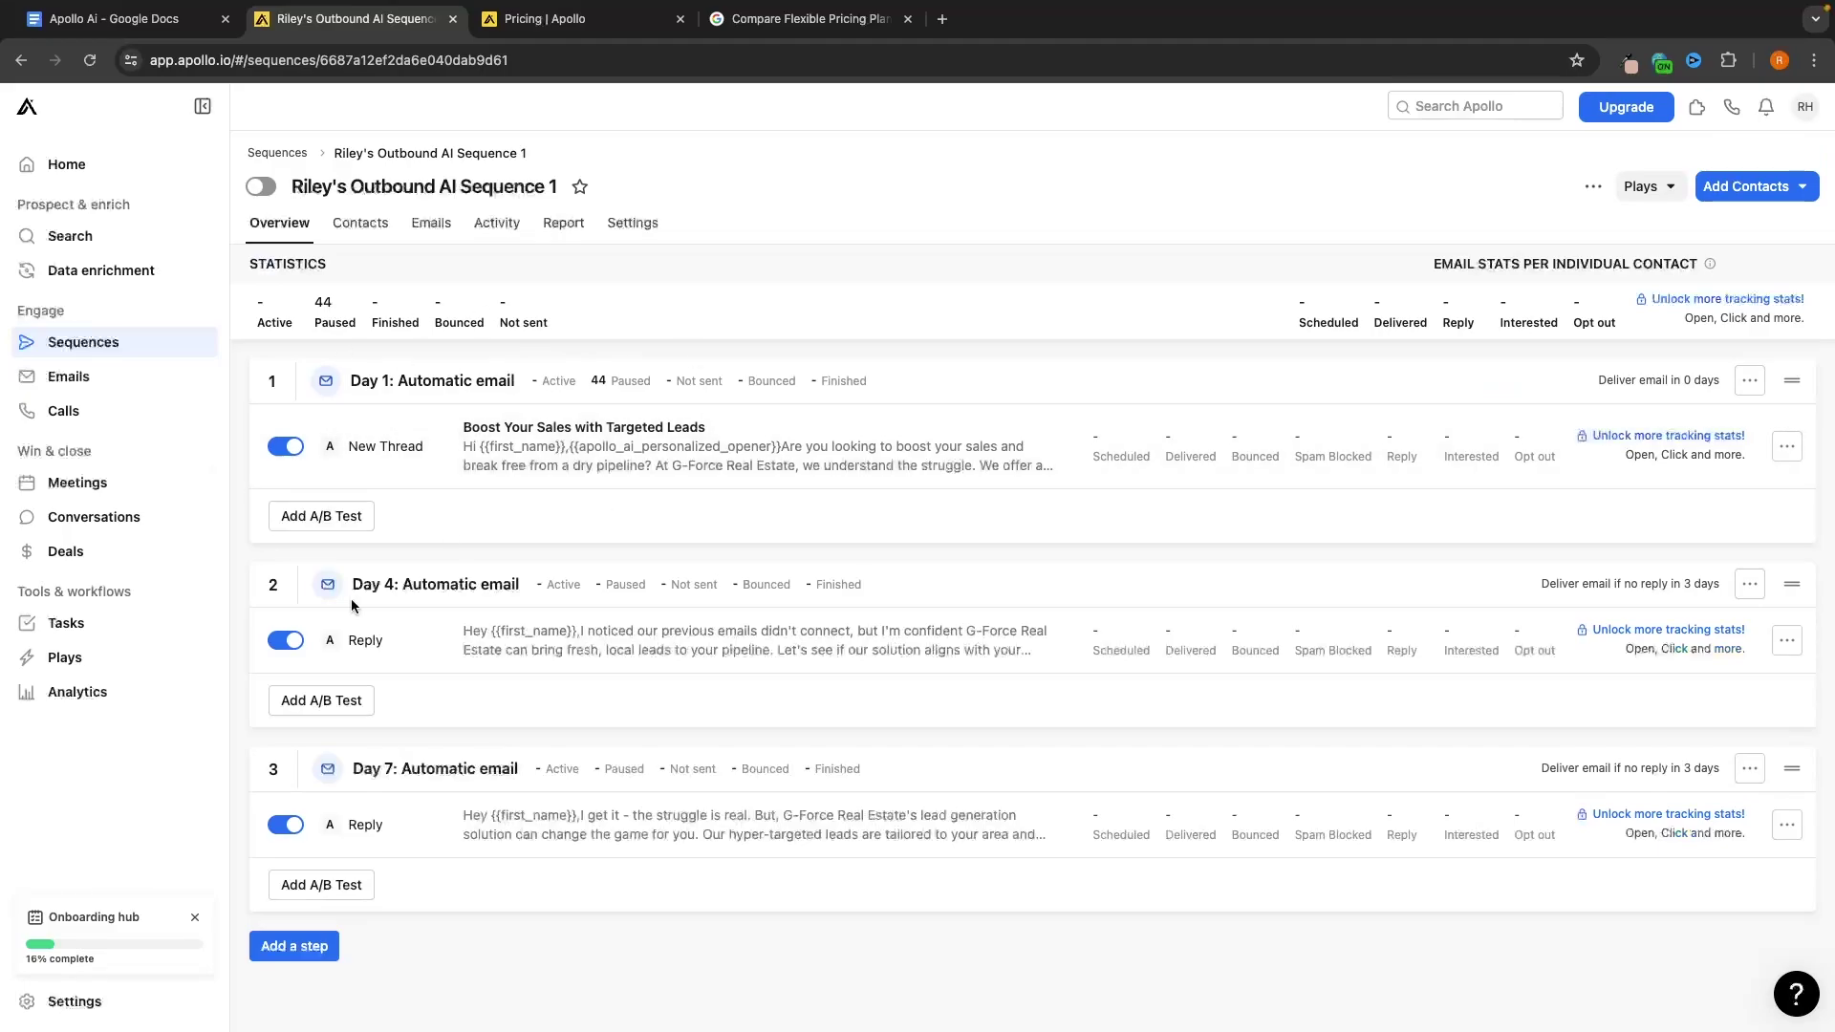
{"action": "left_click", "coordinate": [68, 376]}
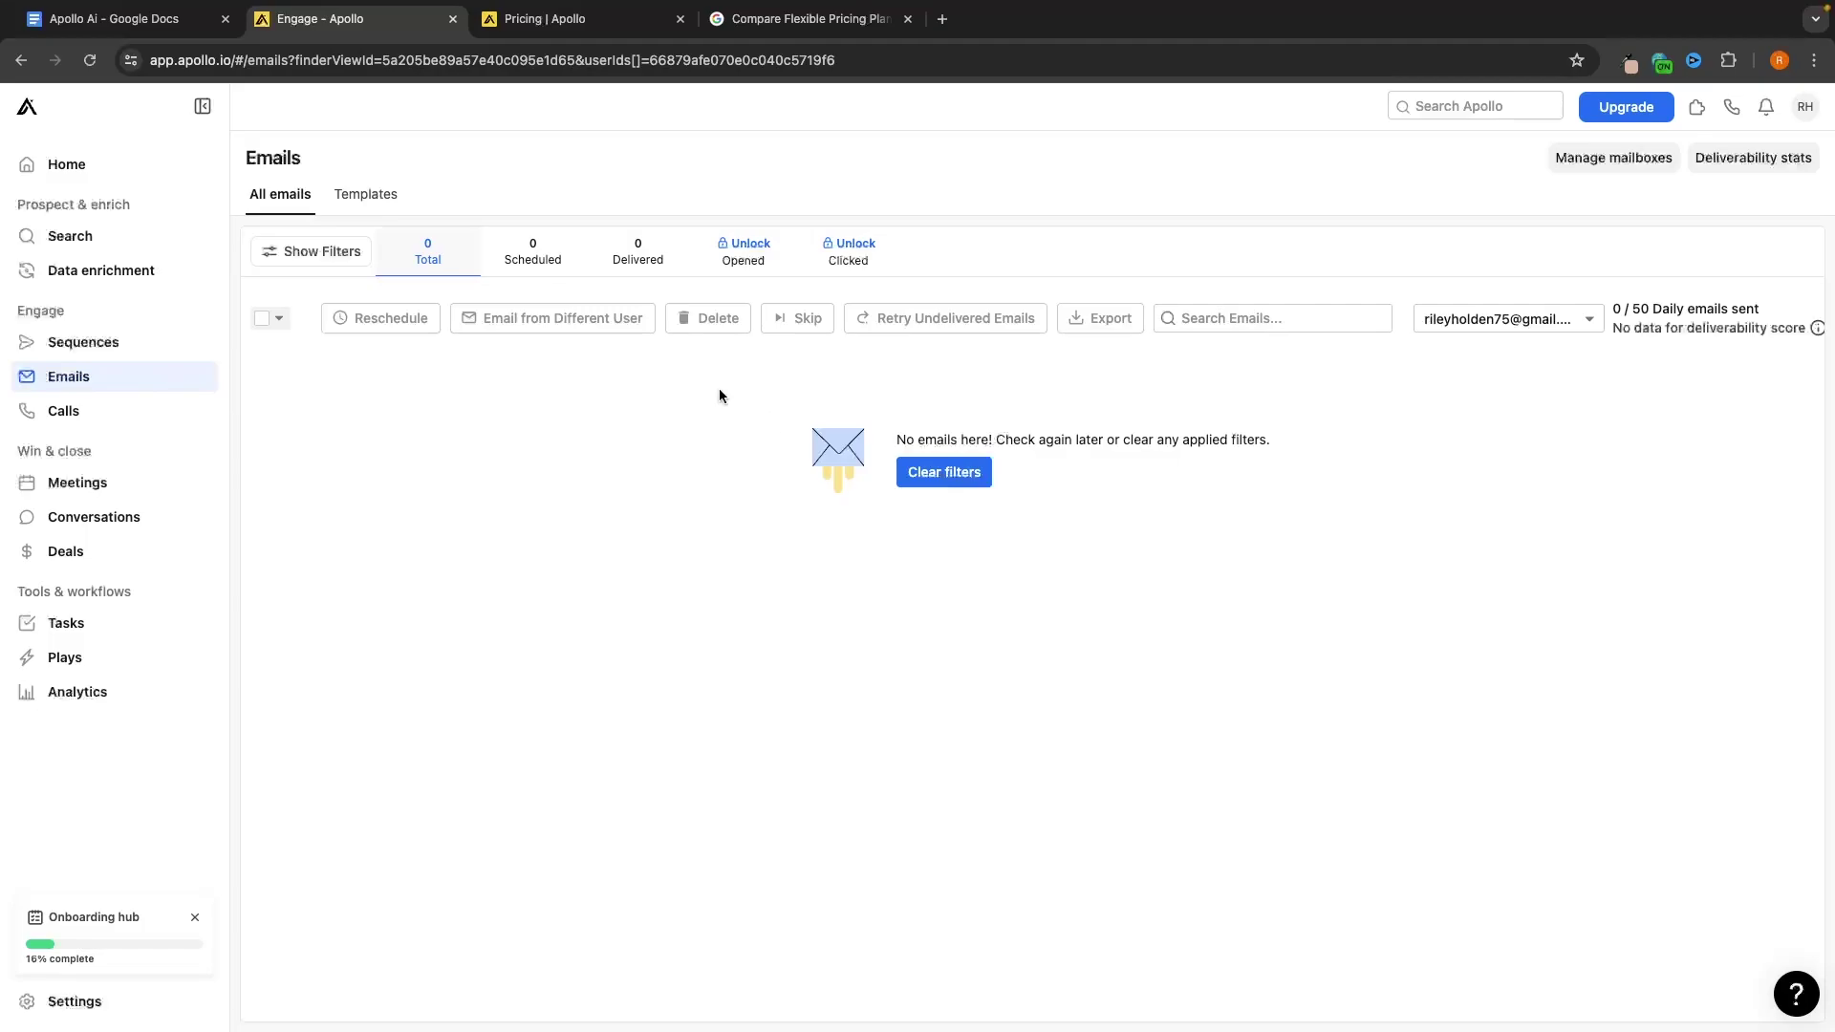
{"action": "left_click", "coordinate": [67, 411]}
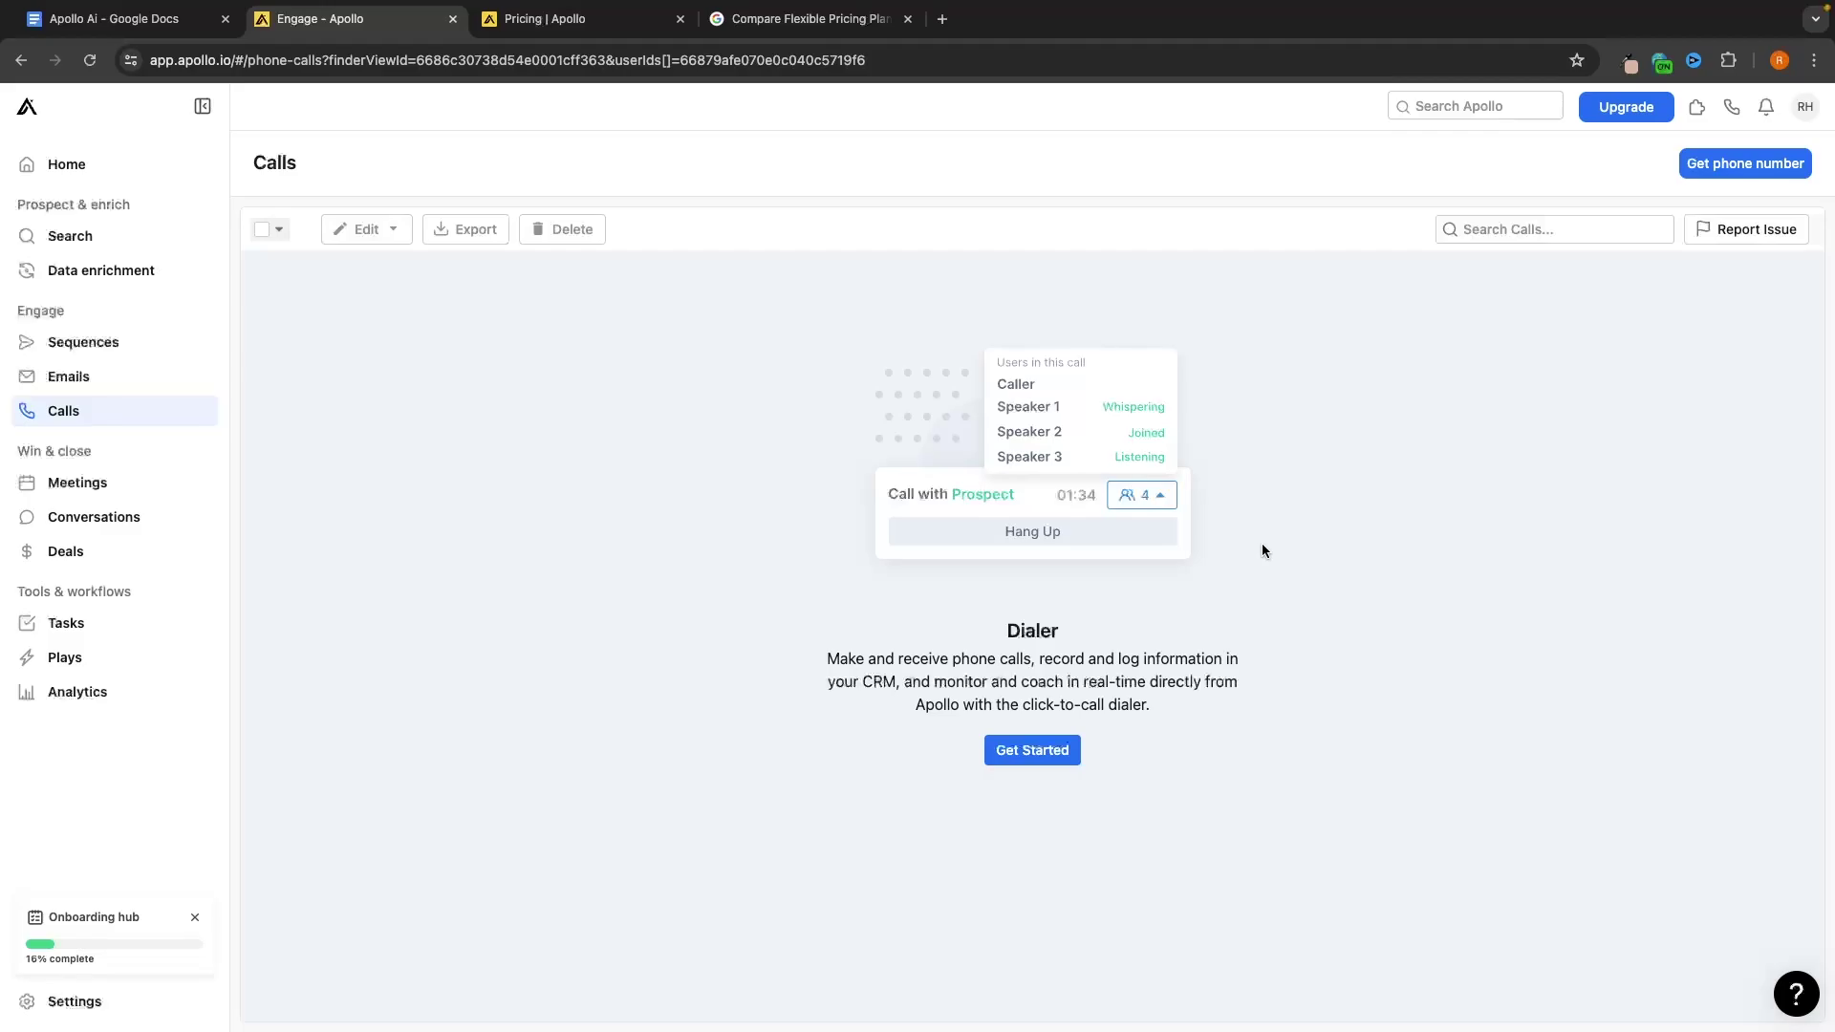
Look over the Manchester real estate contacts in Search's saved lists
{"action": "left_click", "coordinate": [86, 237]}
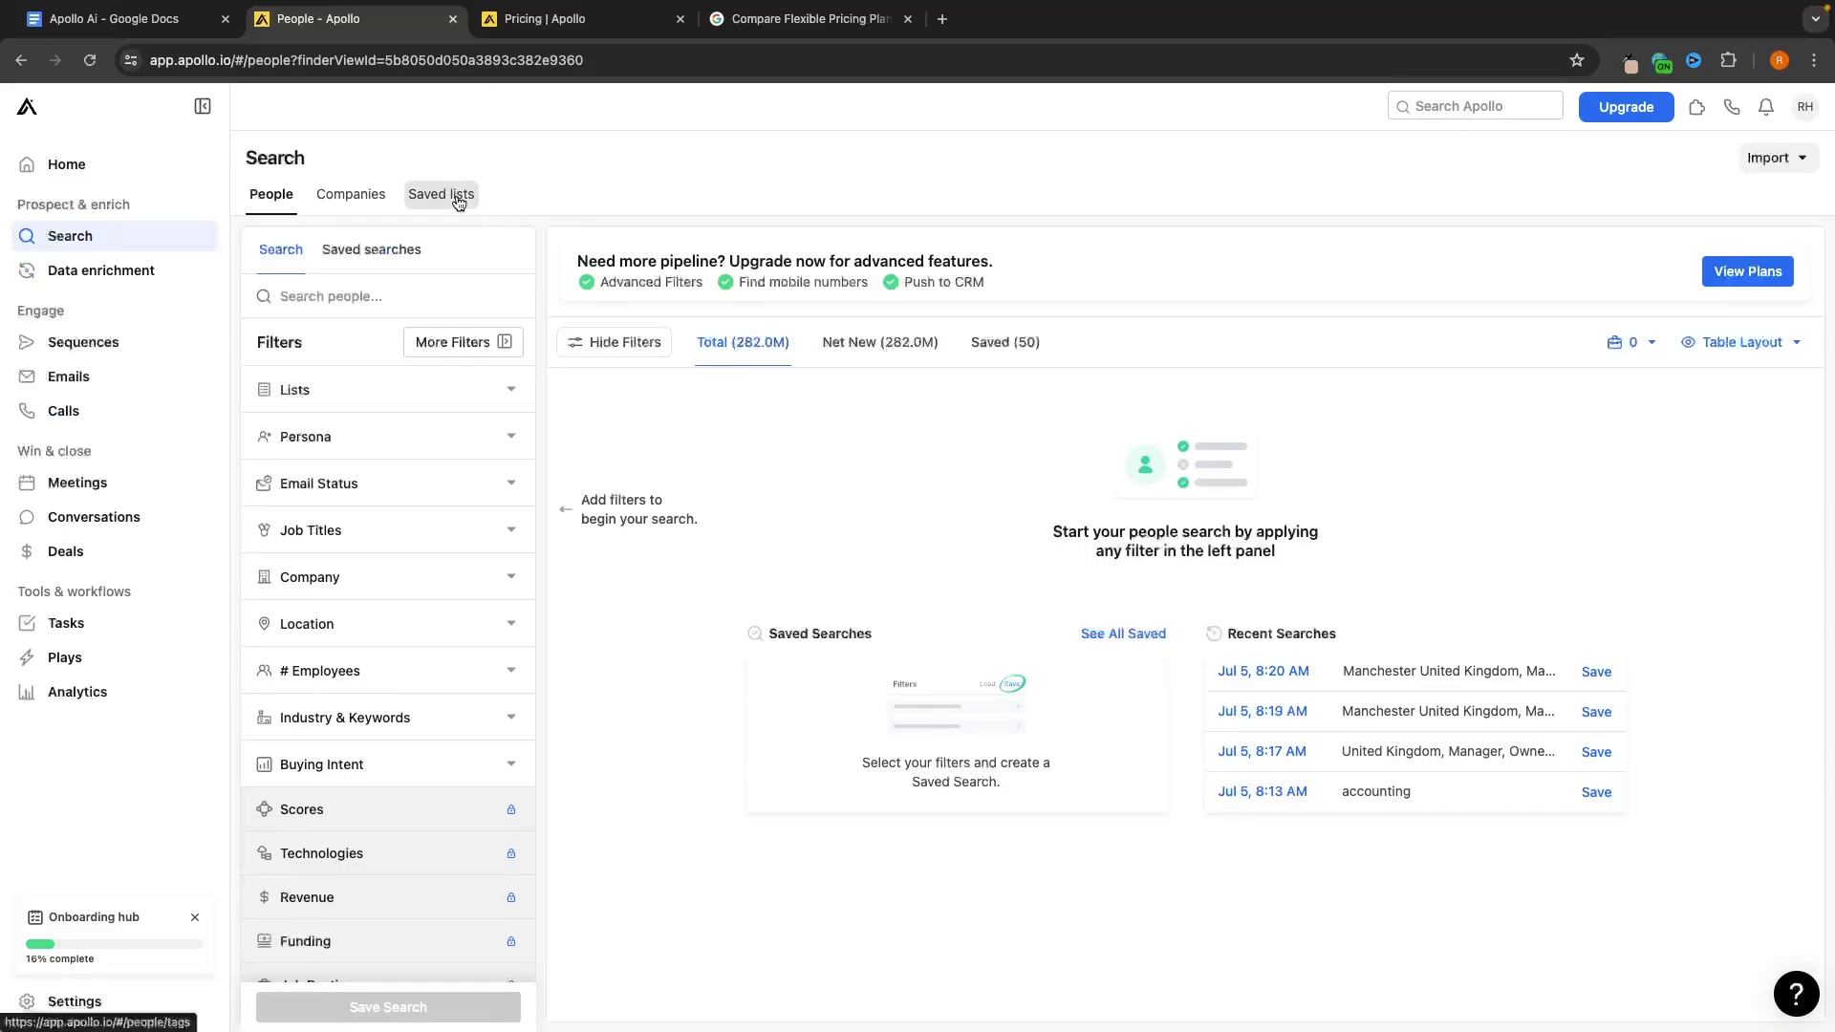
{"action": "left_click", "coordinate": [449, 194]}
{"action": "left_click", "coordinate": [391, 368]}
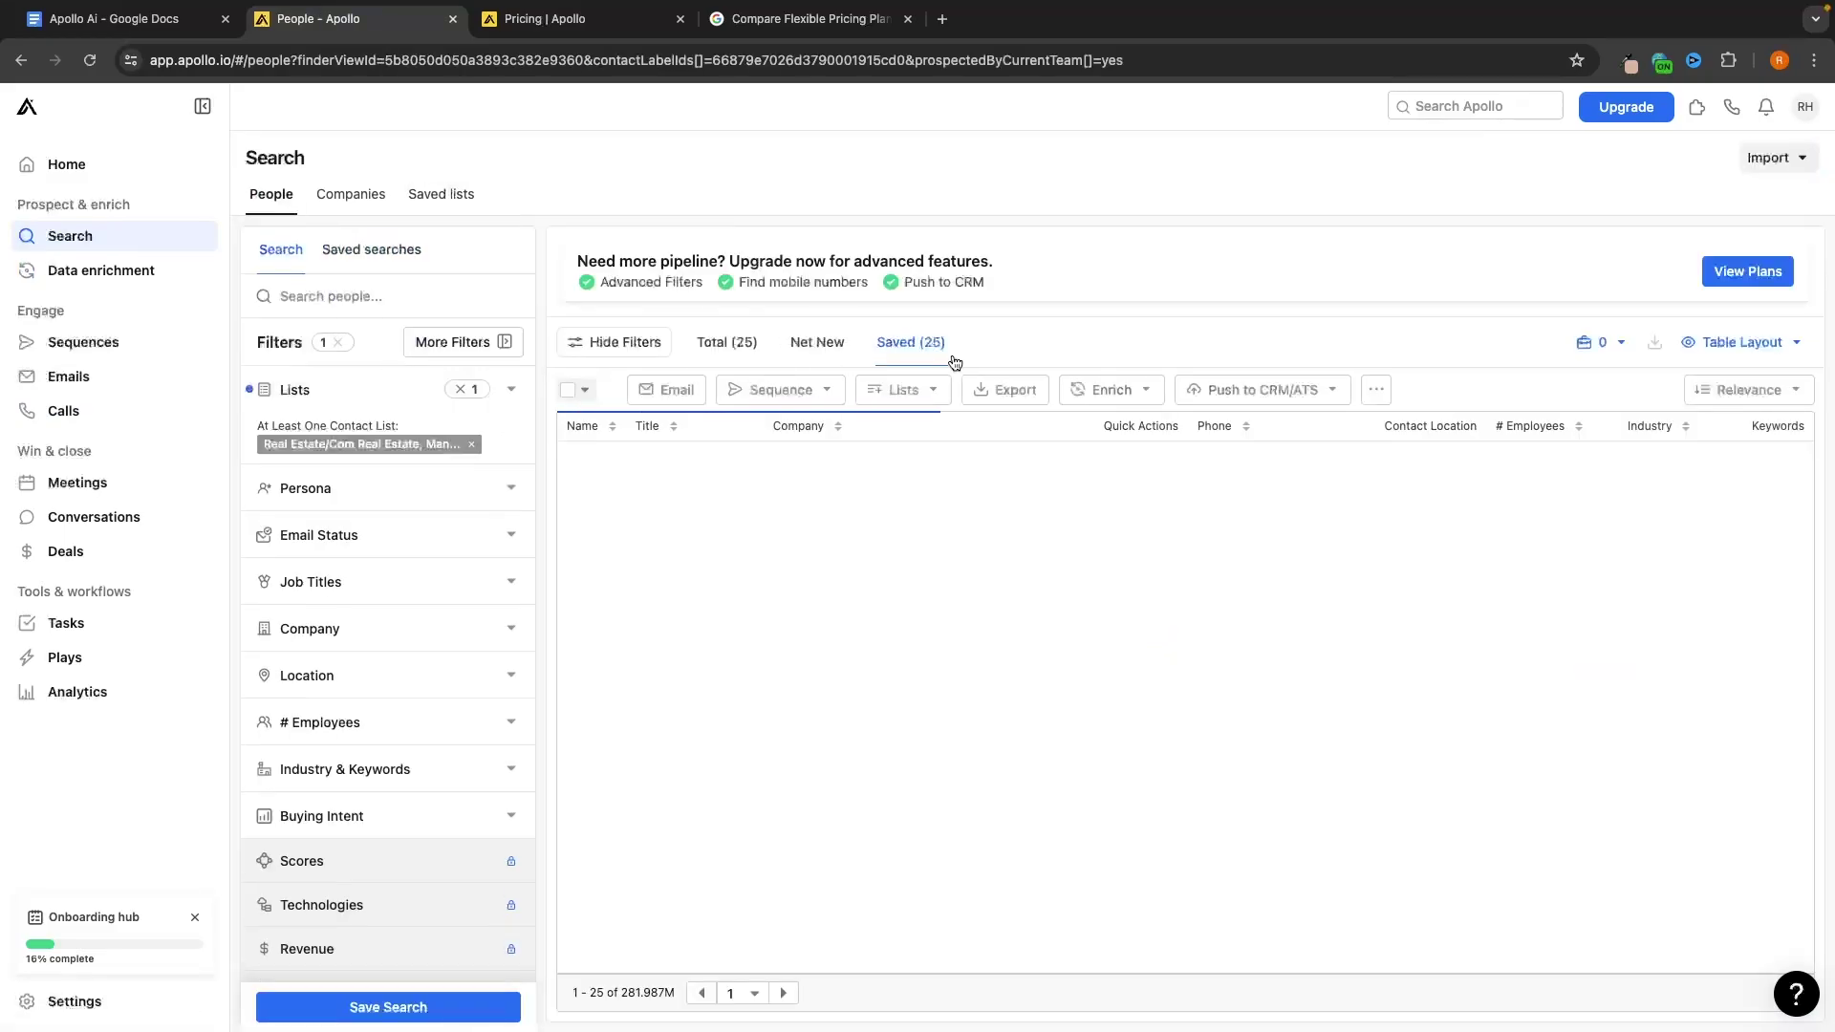
Start the Dialer setup and browse the available US local VoIP numbers
{"action": "left_click", "coordinate": [127, 411]}
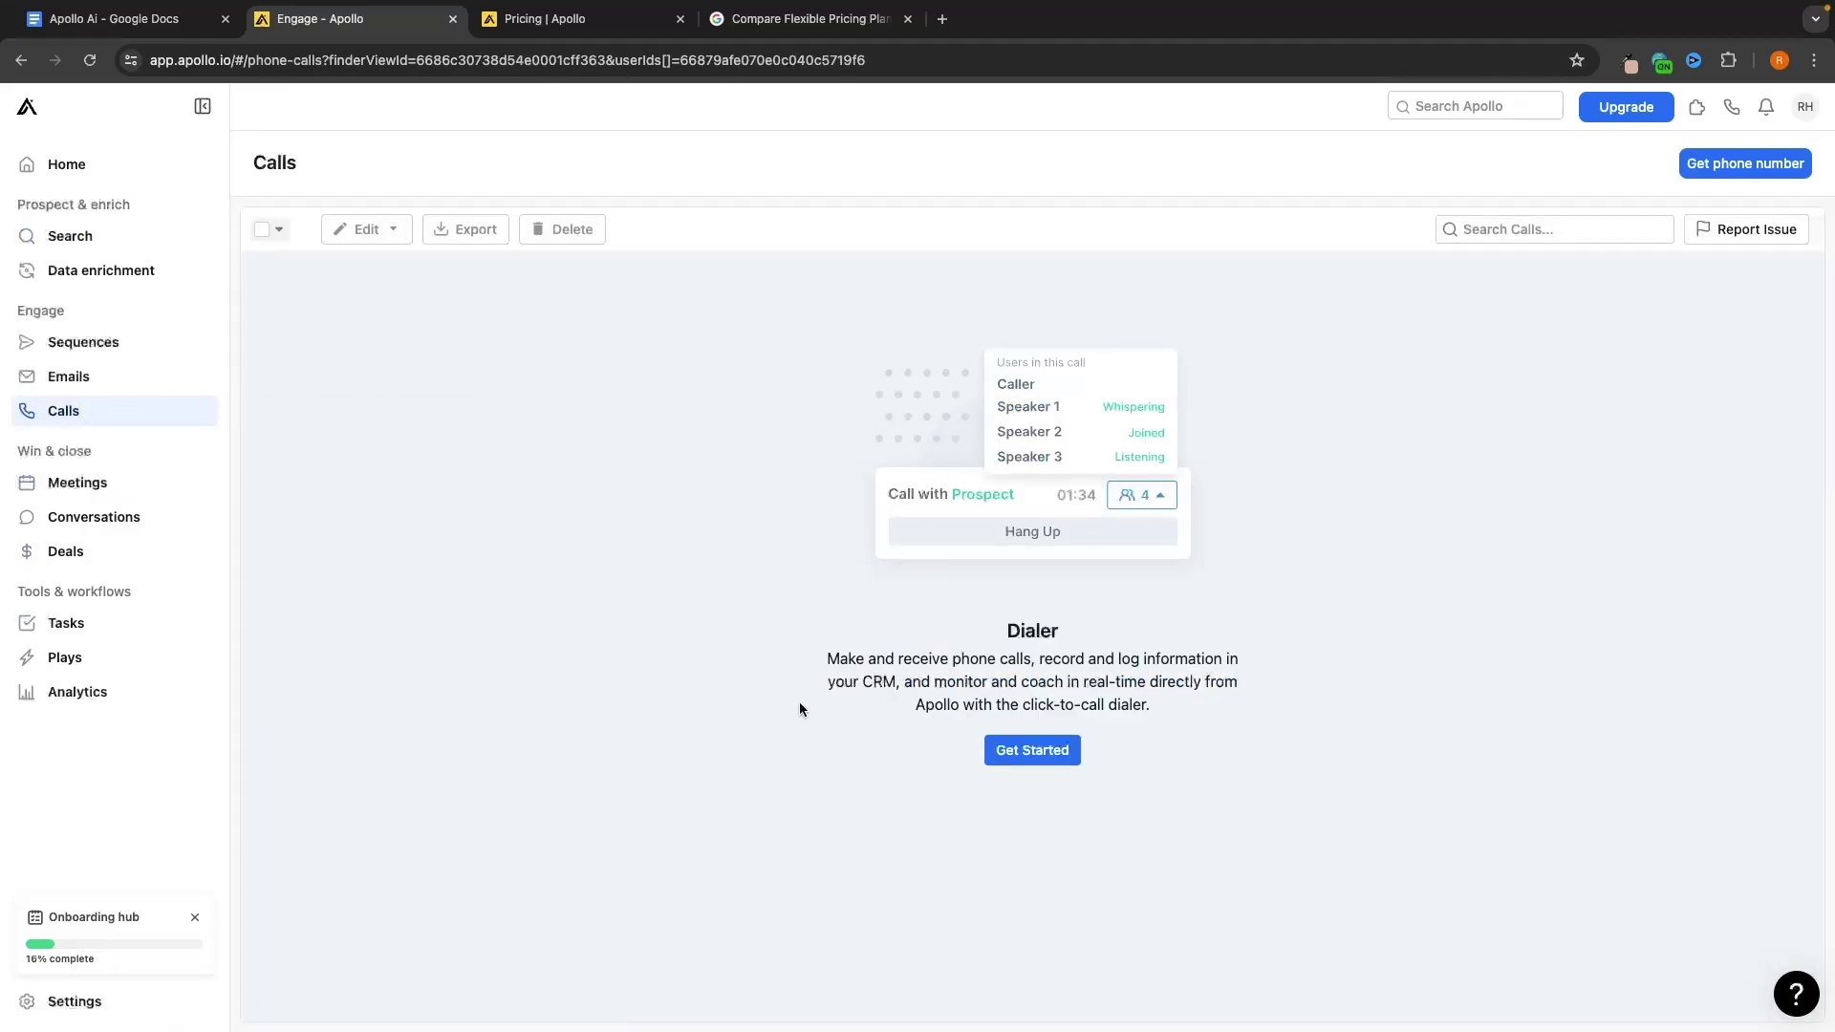
{"action": "left_click", "coordinate": [1029, 750]}
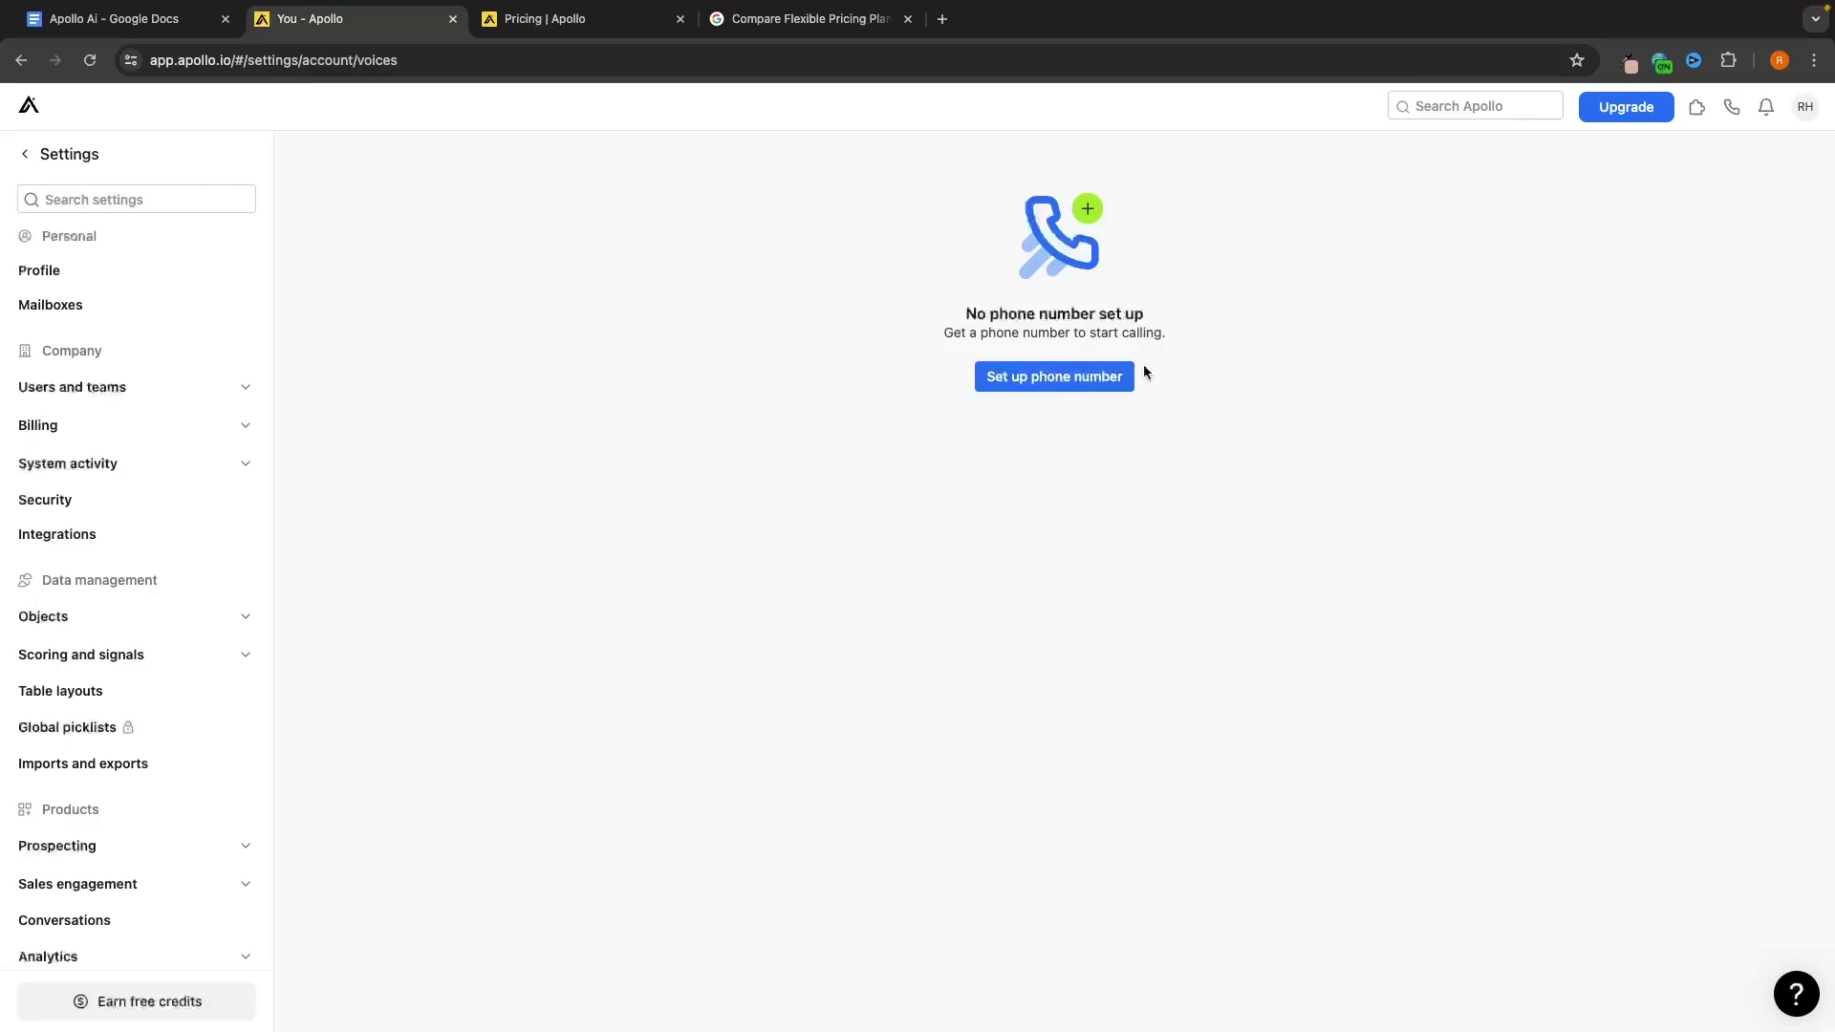
{"action": "left_click", "coordinate": [1131, 374]}
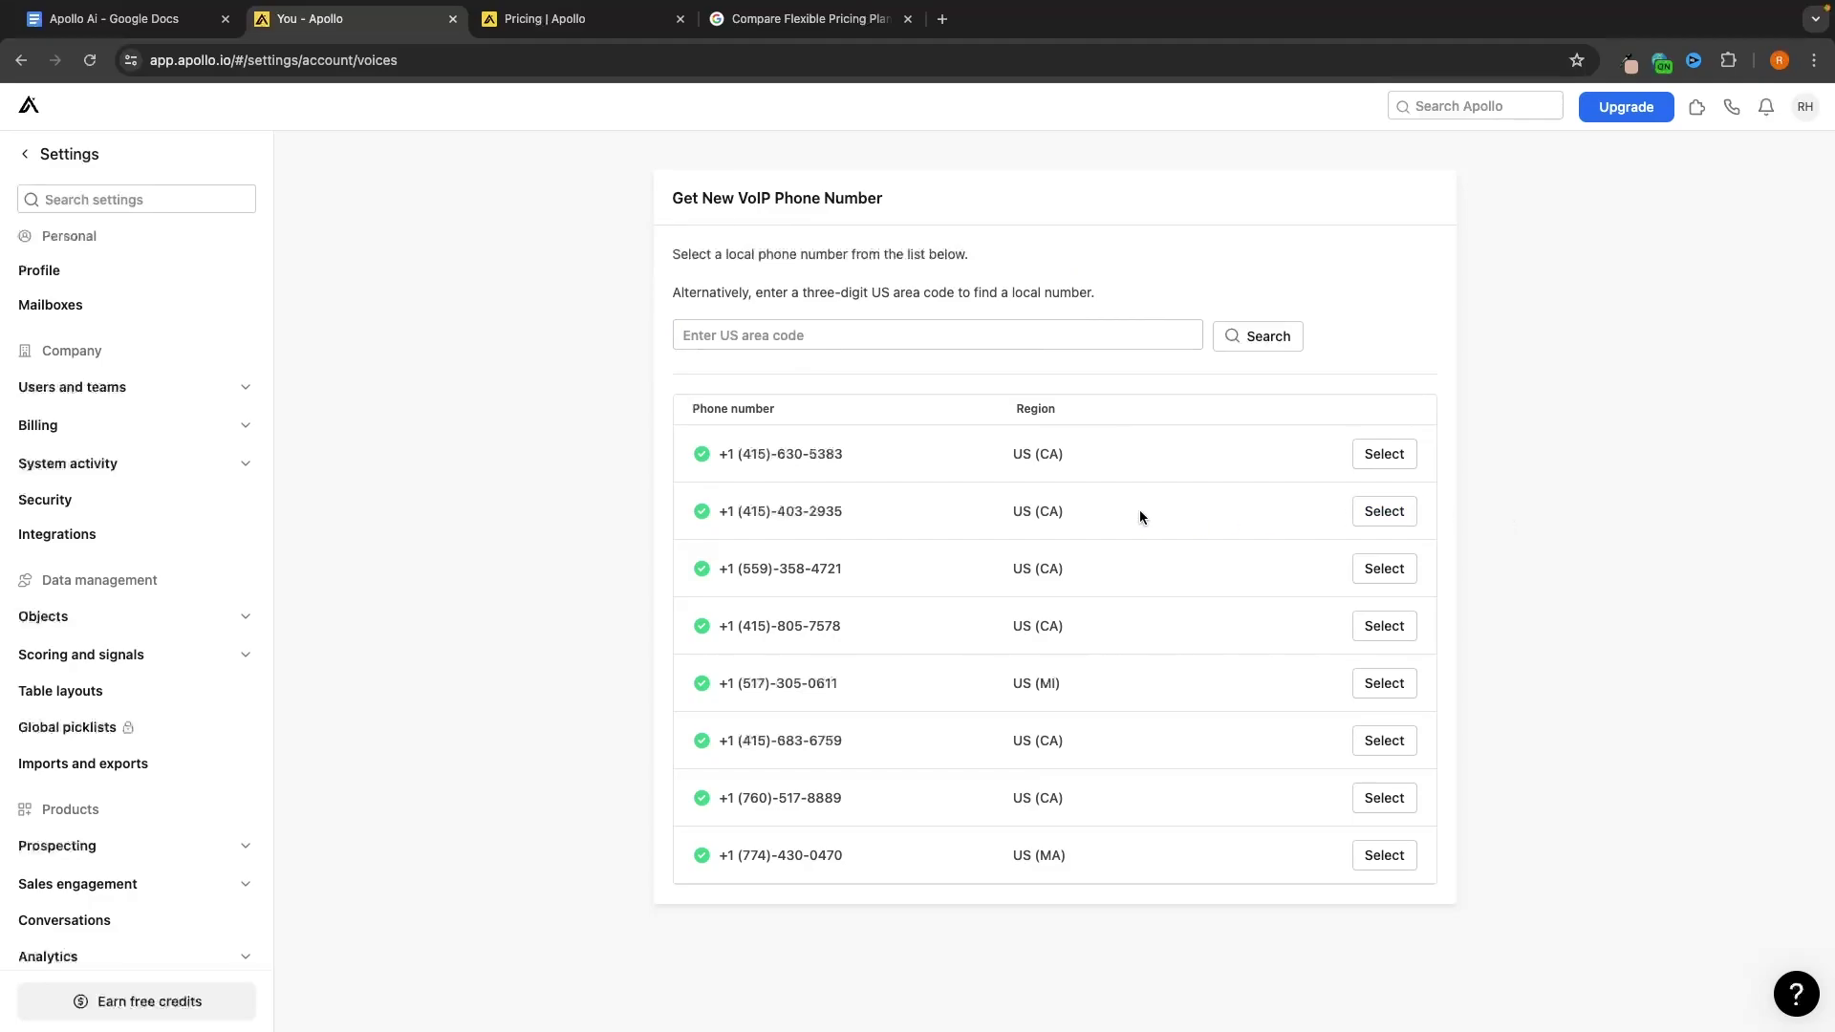
{"action": "scroll", "coordinate": [1133, 516], "scroll_direction": "down", "scroll_amount": 5}
{"action": "scroll", "coordinate": [1132, 516], "scroll_direction": "up", "scroll_amount": 5}
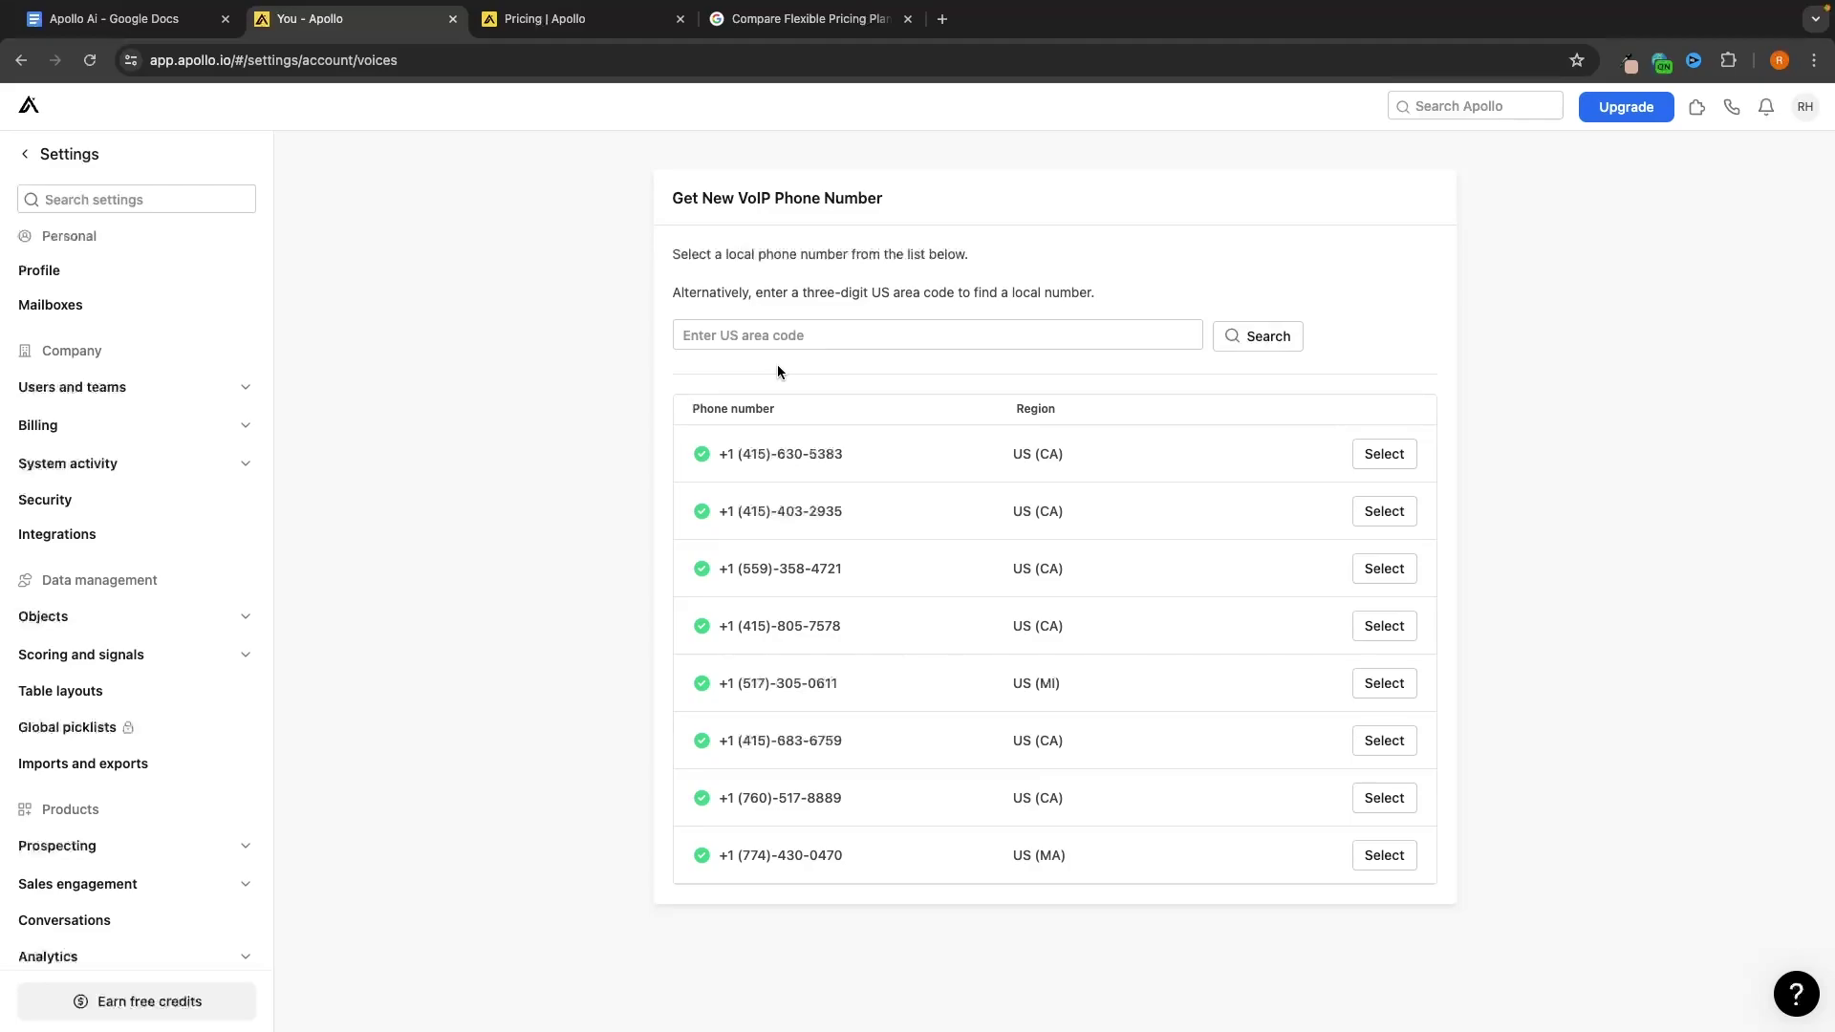
Look up Miami's area code in a new tab and close the Pricing and Compare tabs
{"action": "left_click", "coordinate": [942, 19]}
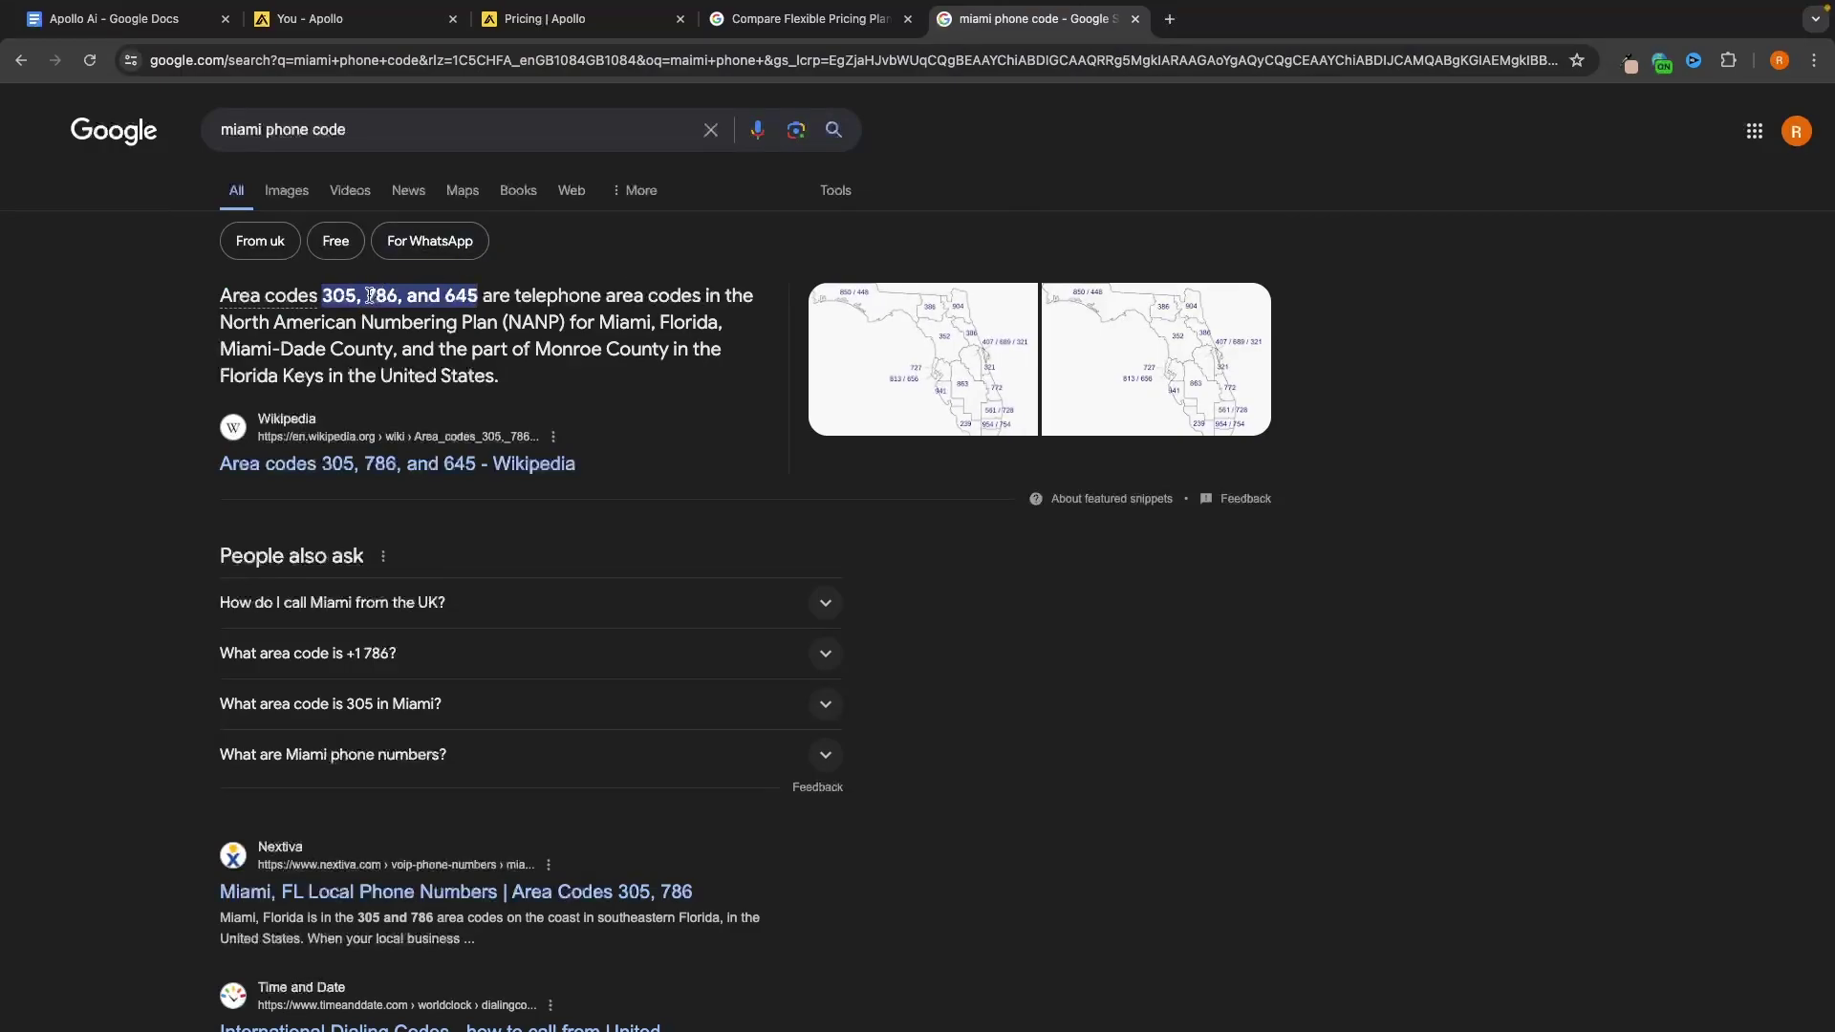
{"action": "left_click", "coordinate": [659, 21]}
{"action": "left_click", "coordinate": [411, 23]}
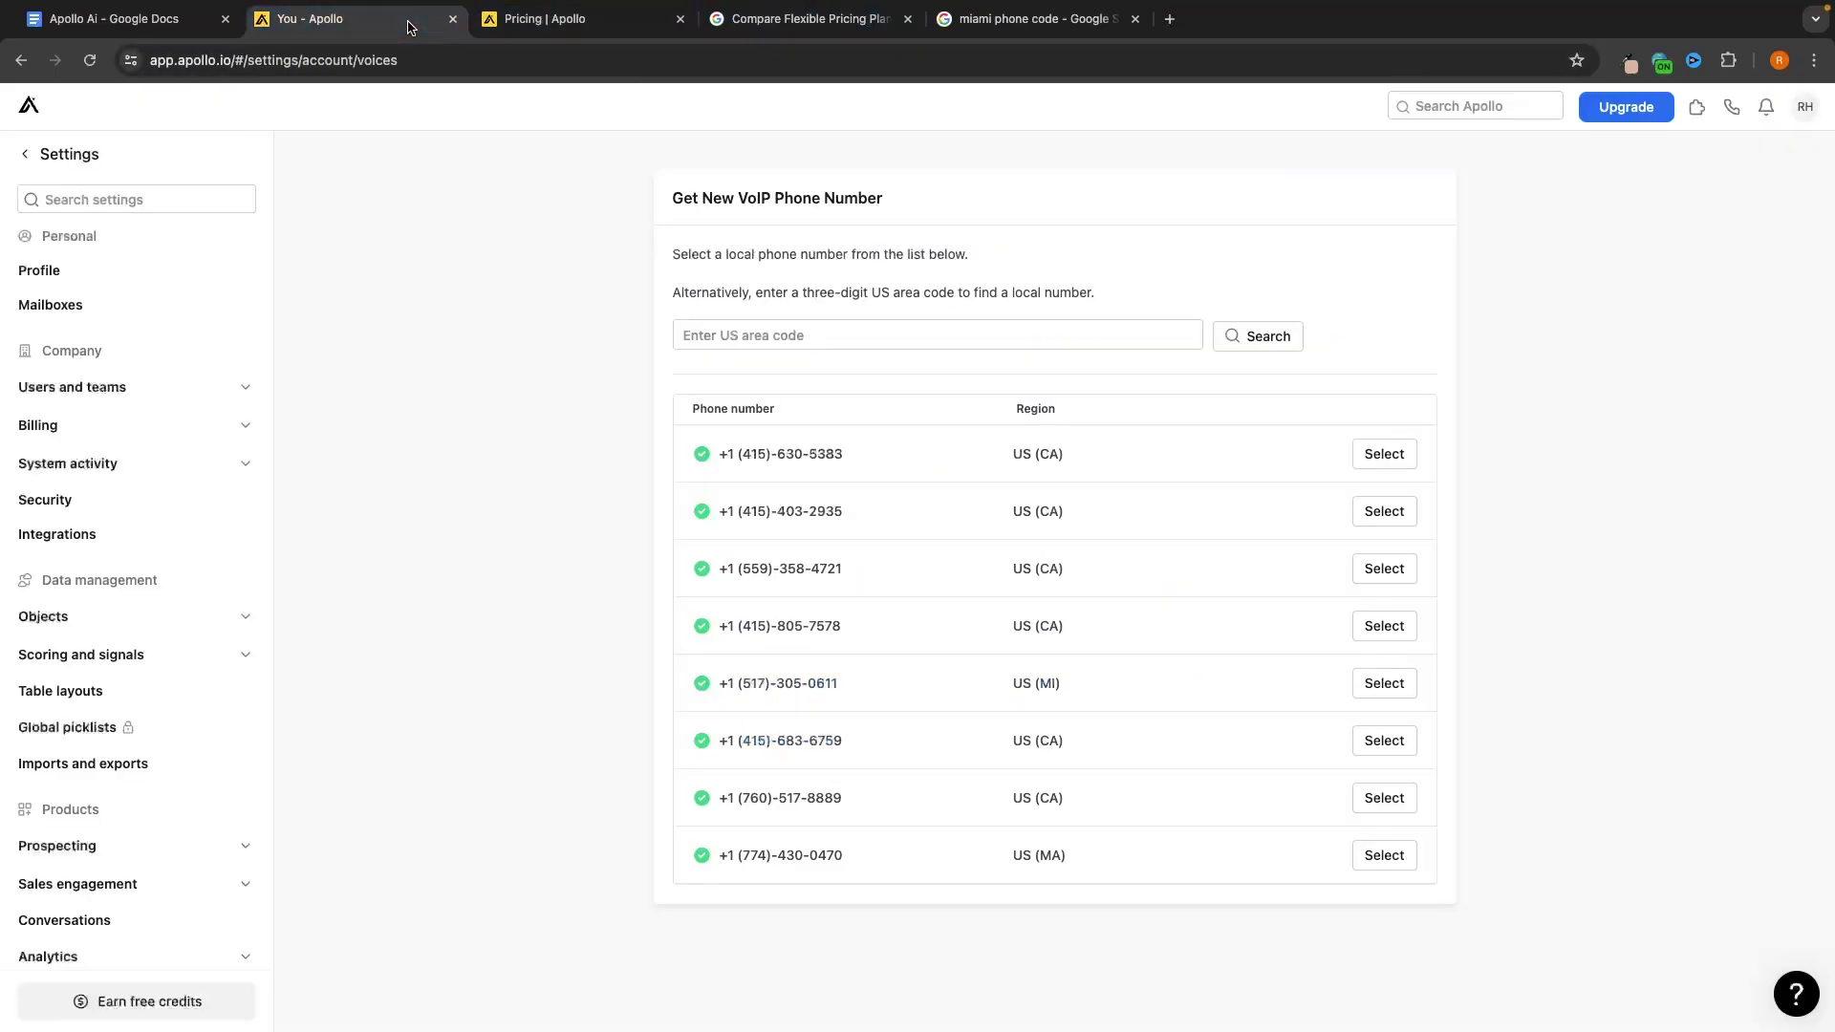
{"action": "left_click", "coordinate": [660, 21]}
{"action": "left_click", "coordinate": [679, 19]}
{"action": "left_click", "coordinate": [679, 19]}
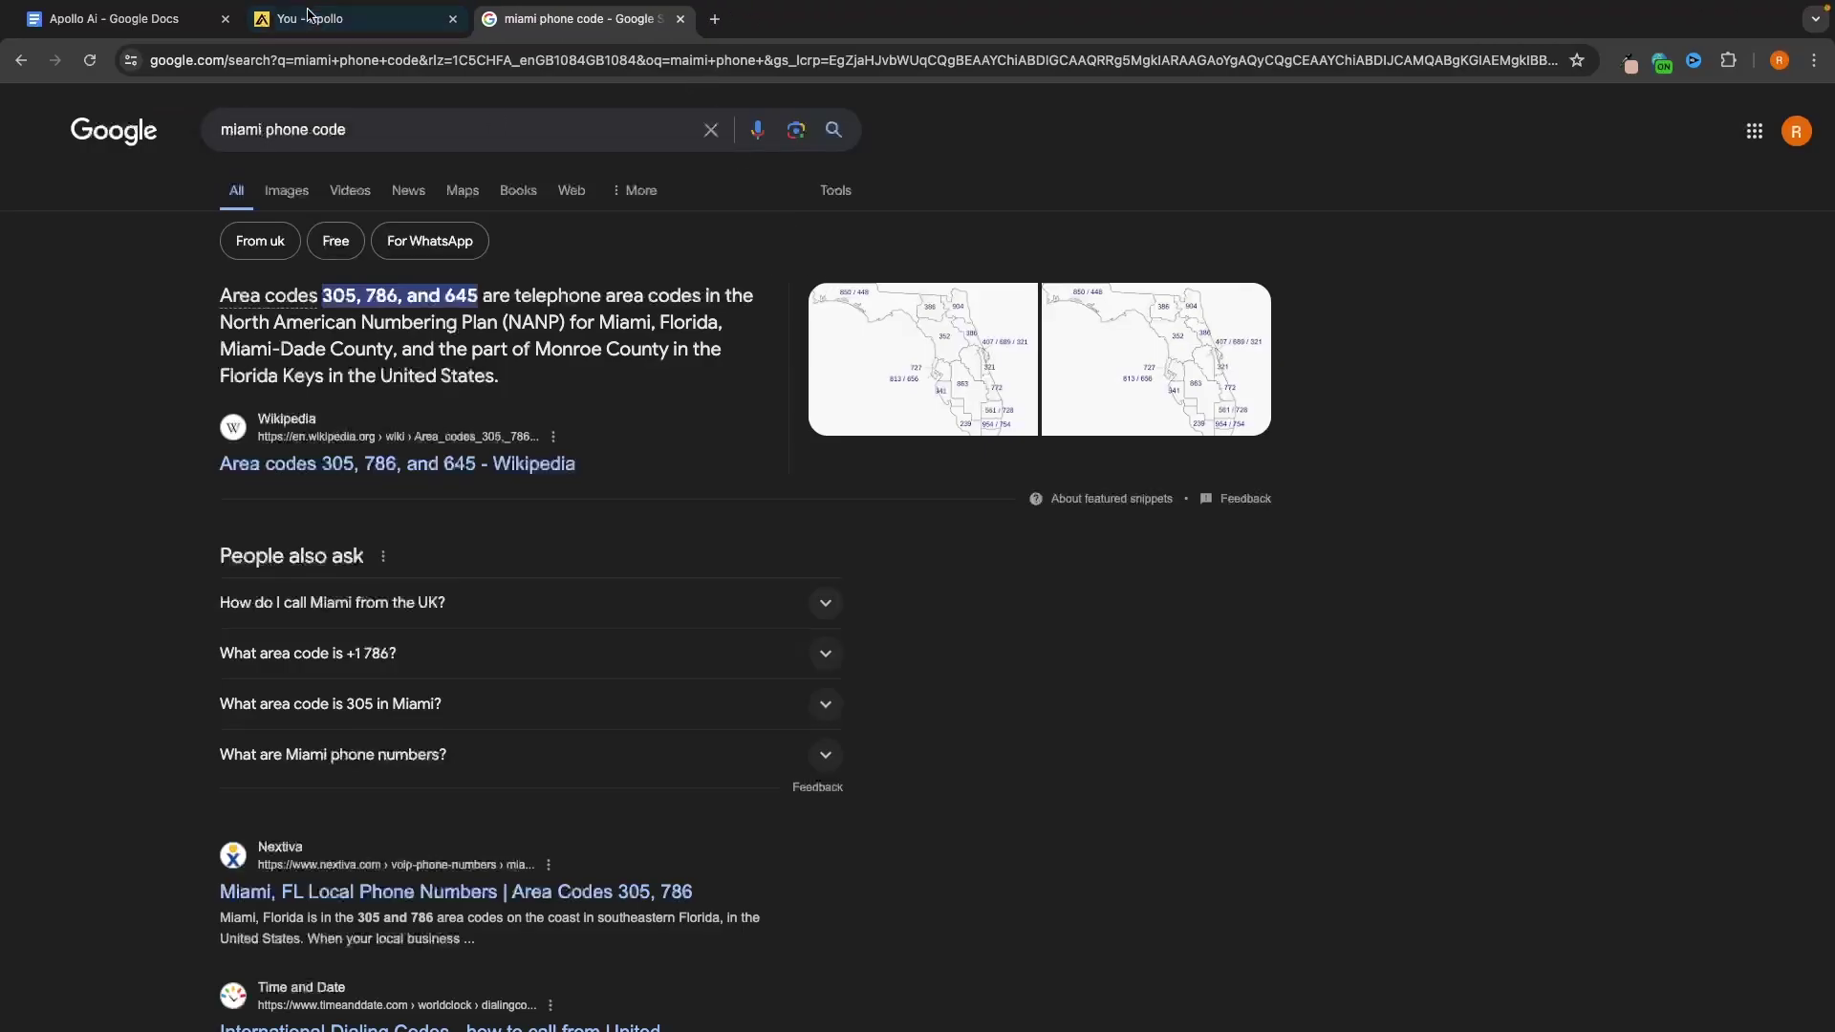
{"action": "left_click", "coordinate": [354, 19]}
Search local VoIP numbers in area code 786 and return to Calls
{"action": "left_click", "coordinate": [782, 334]}
{"action": "type", "text": "786"}
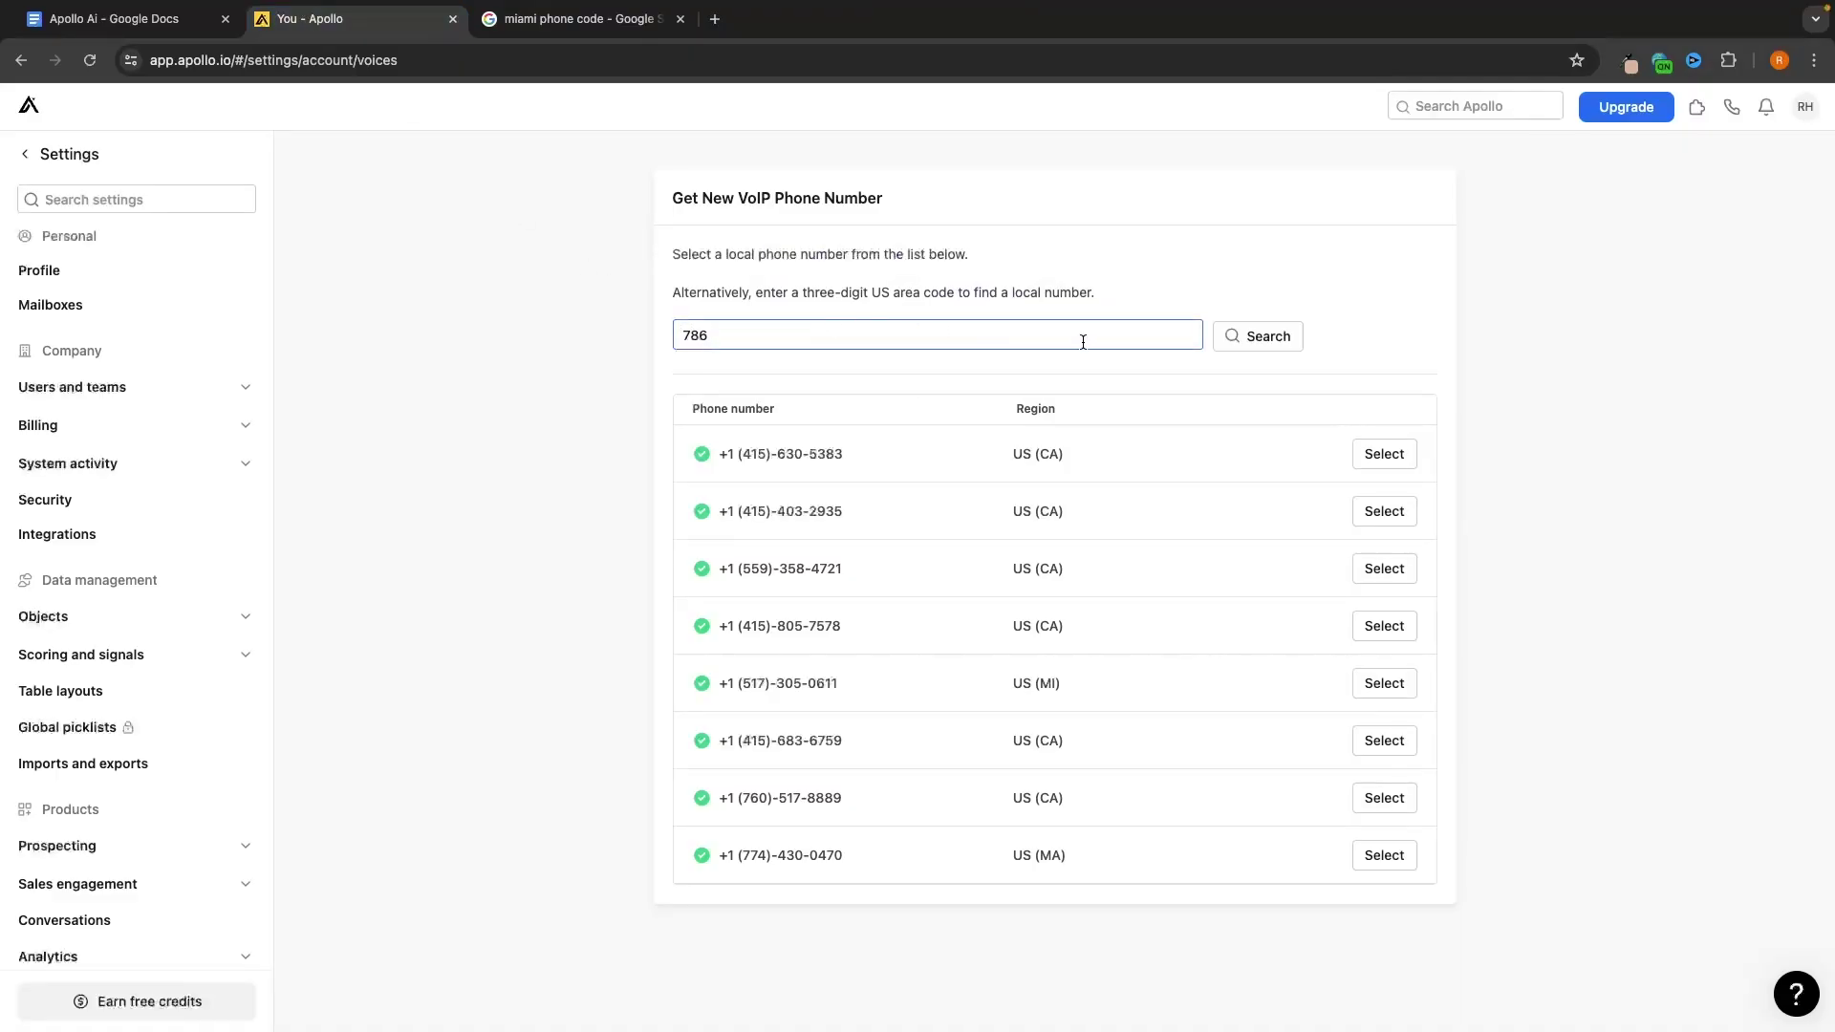
{"action": "left_click", "coordinate": [1263, 334]}
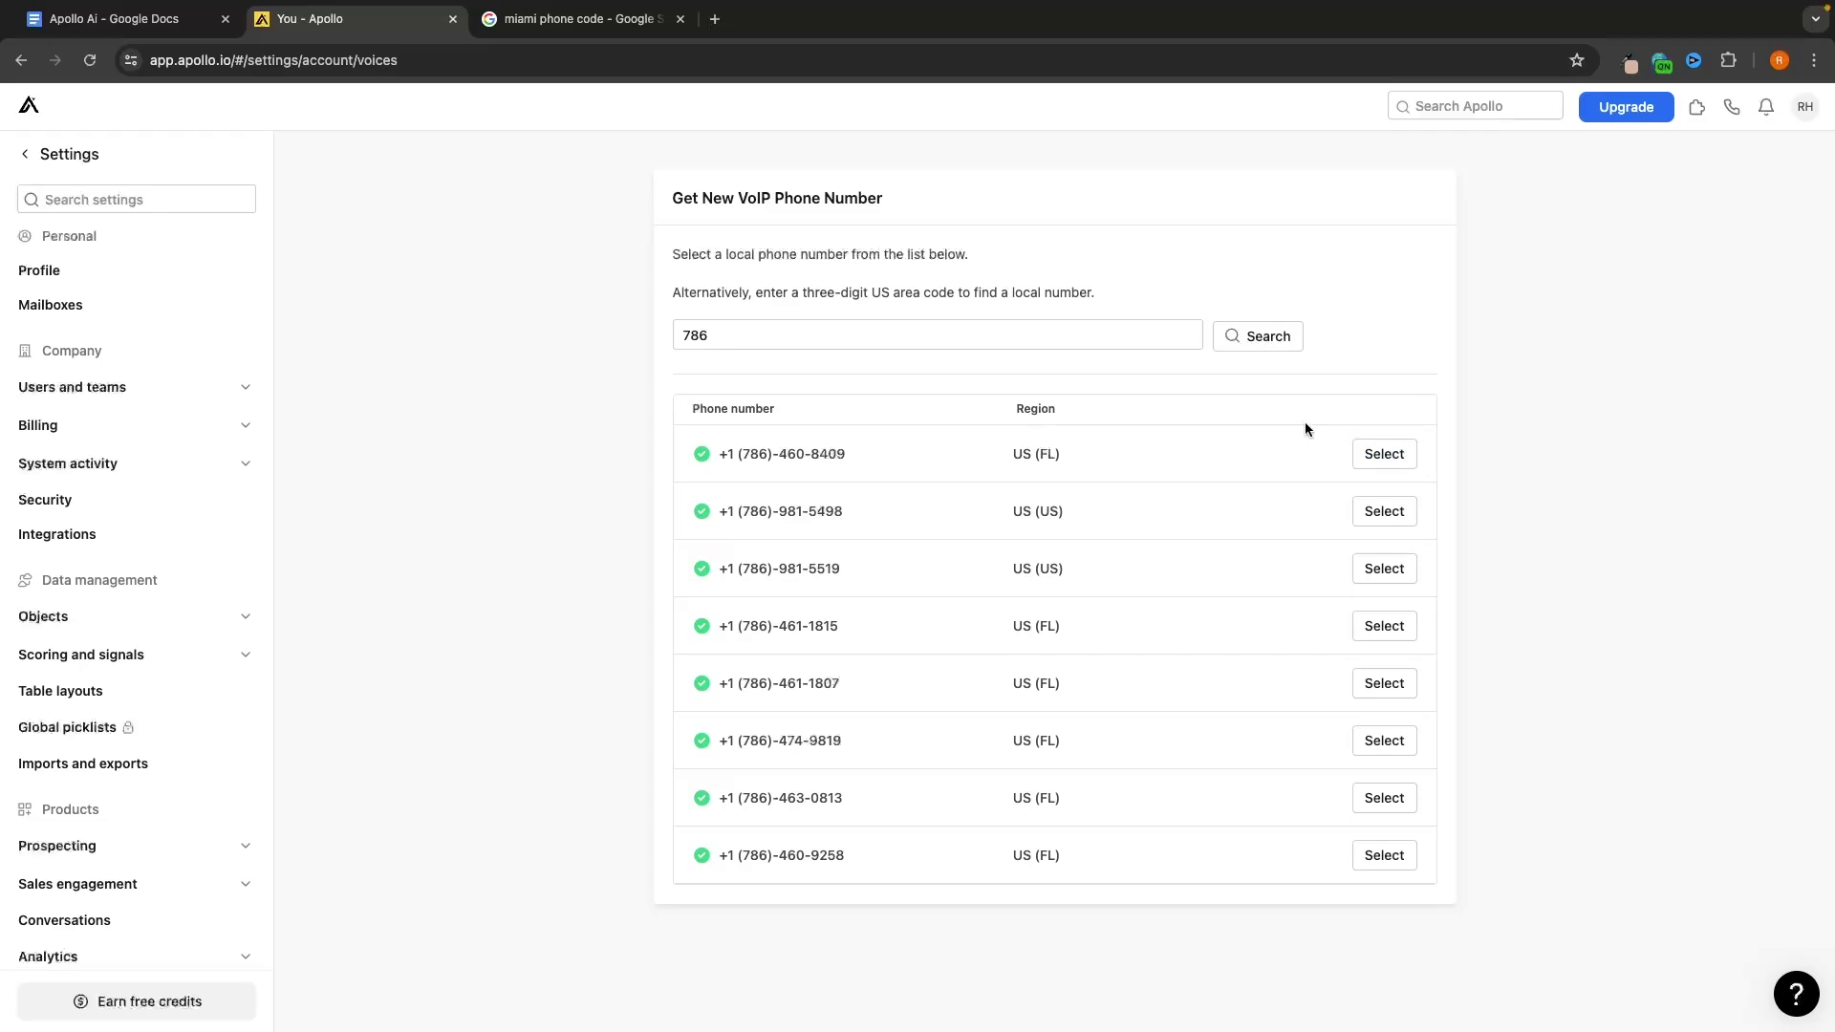
{"action": "scroll", "coordinate": [430, 298], "scroll_direction": "left", "scroll_amount": 5}
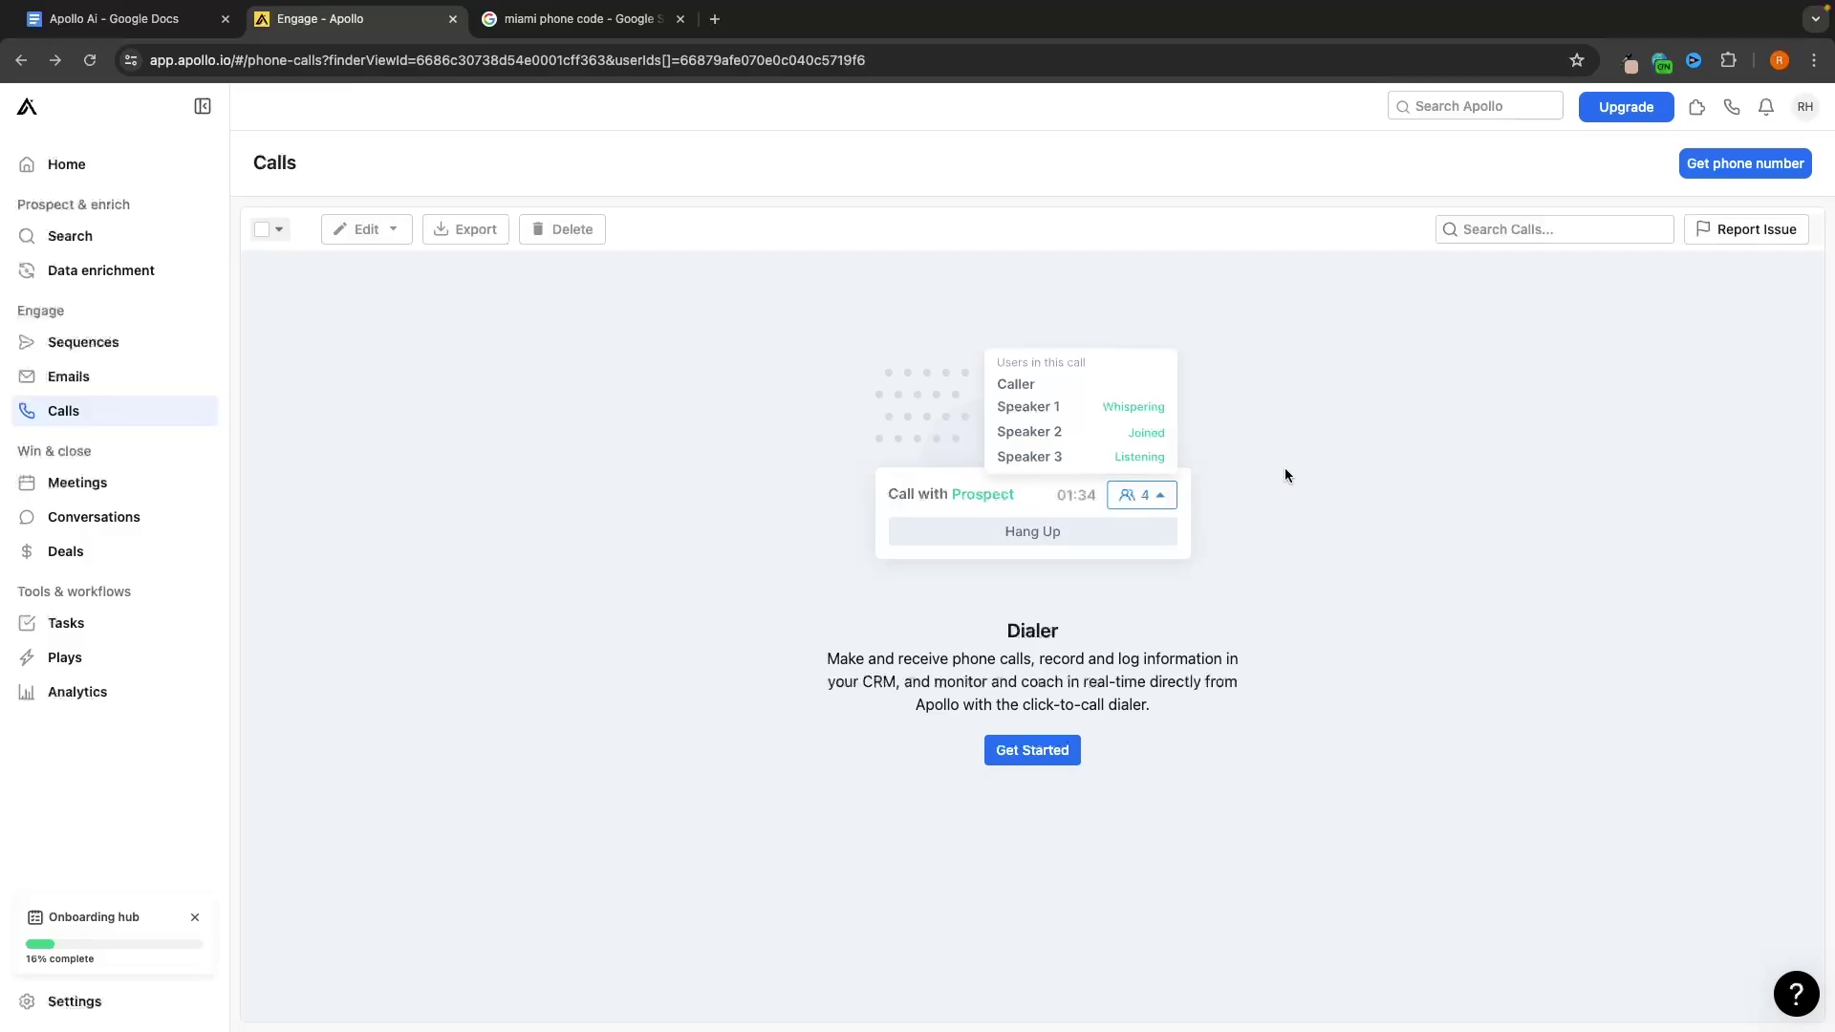
Go through Sequences and Calls to Meetings and begin connecting a calendar
{"action": "left_click", "coordinate": [168, 342]}
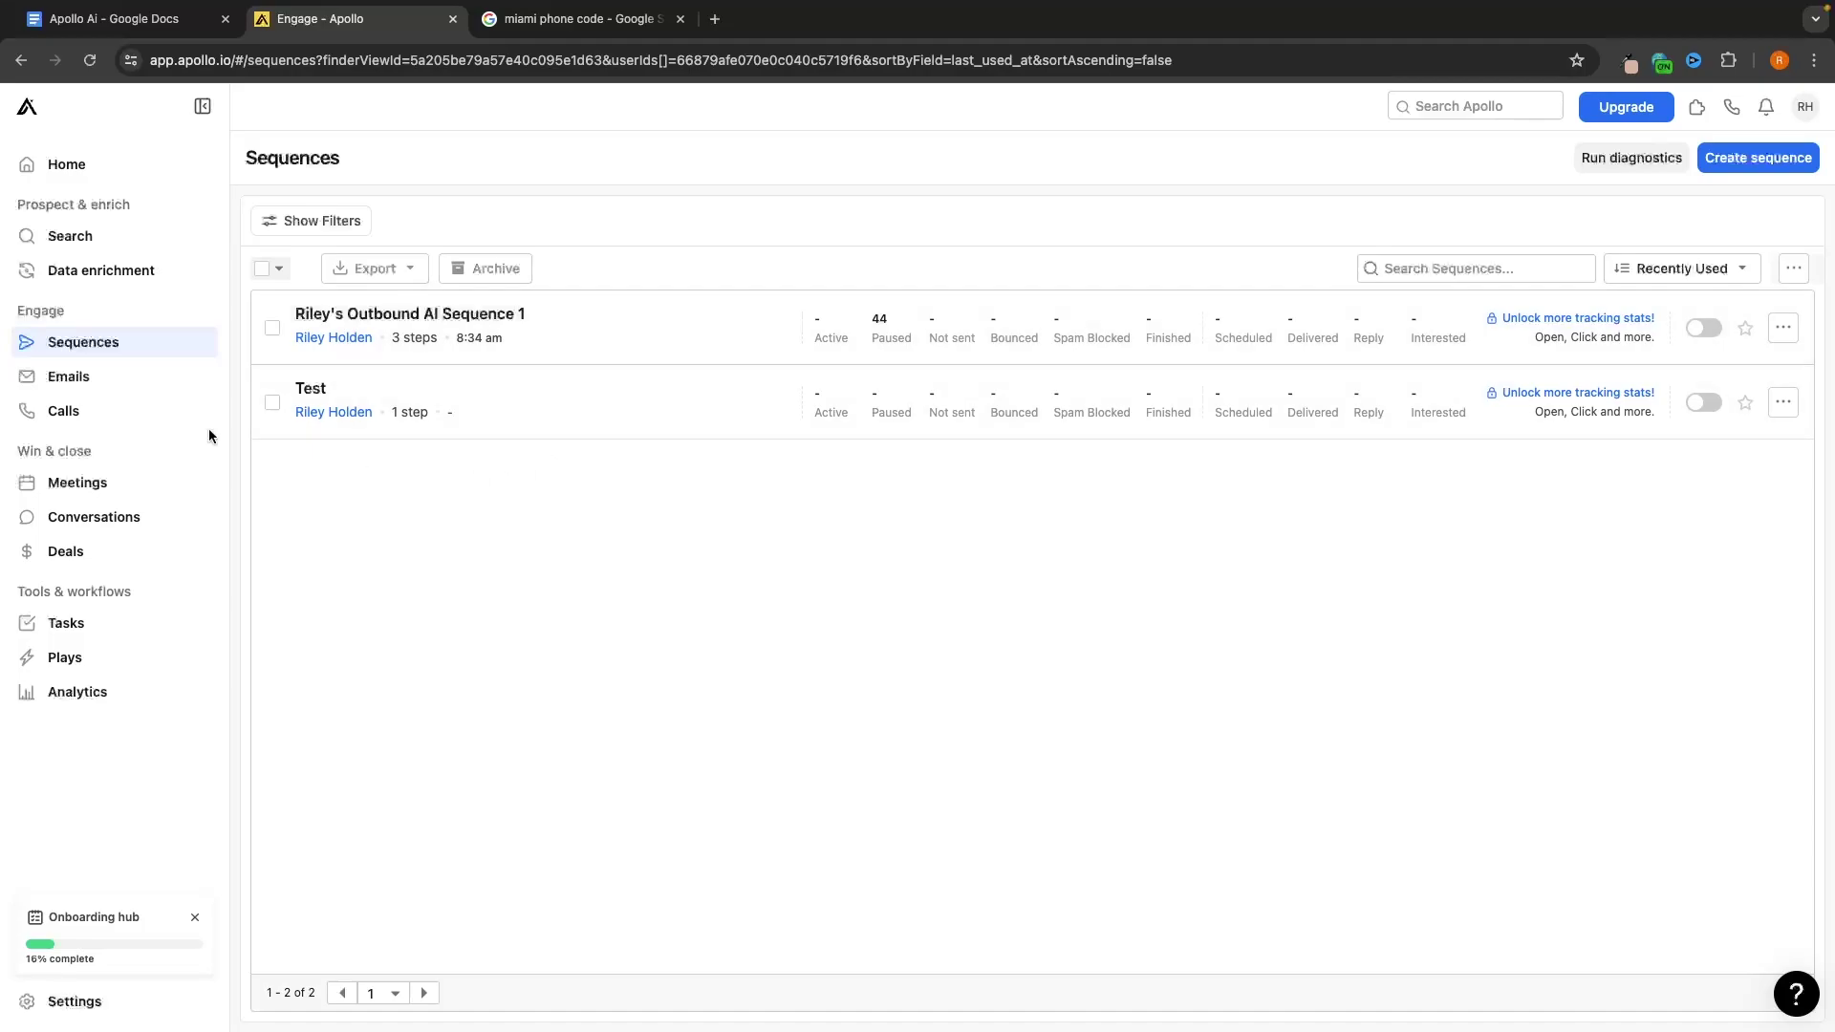
{"action": "left_click", "coordinate": [83, 412]}
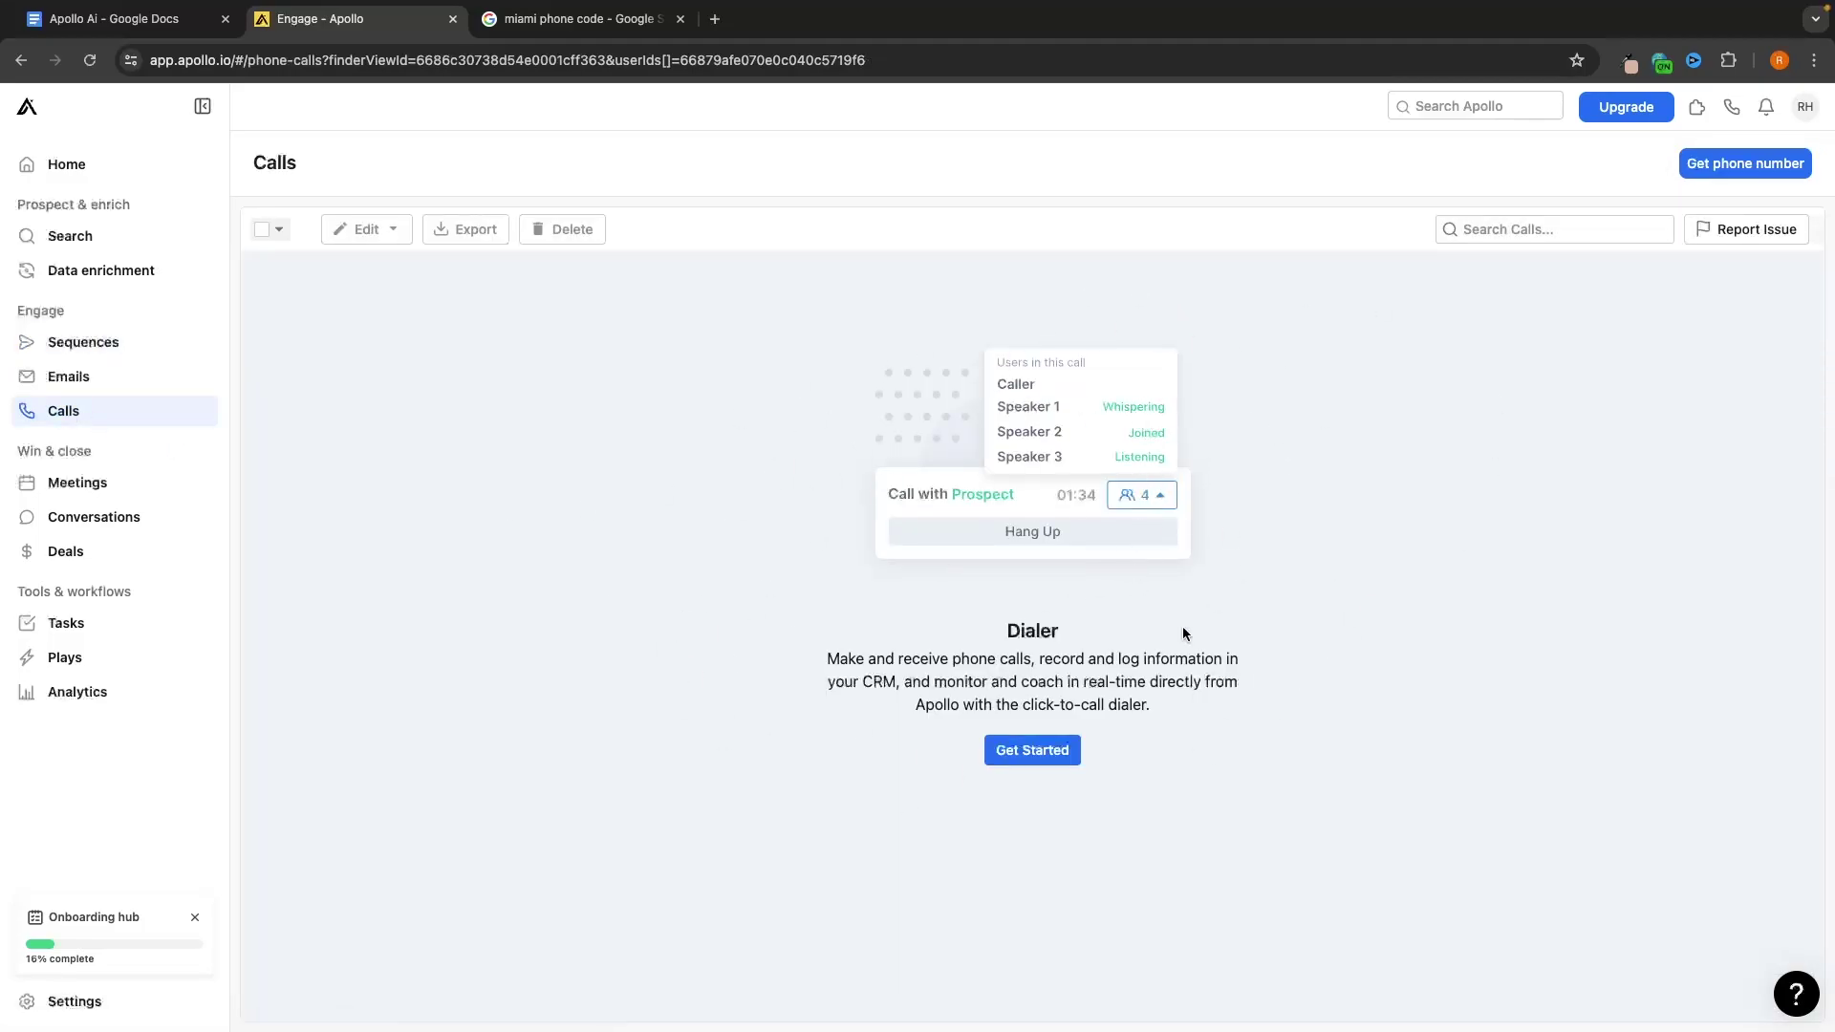
{"action": "left_click", "coordinate": [84, 482]}
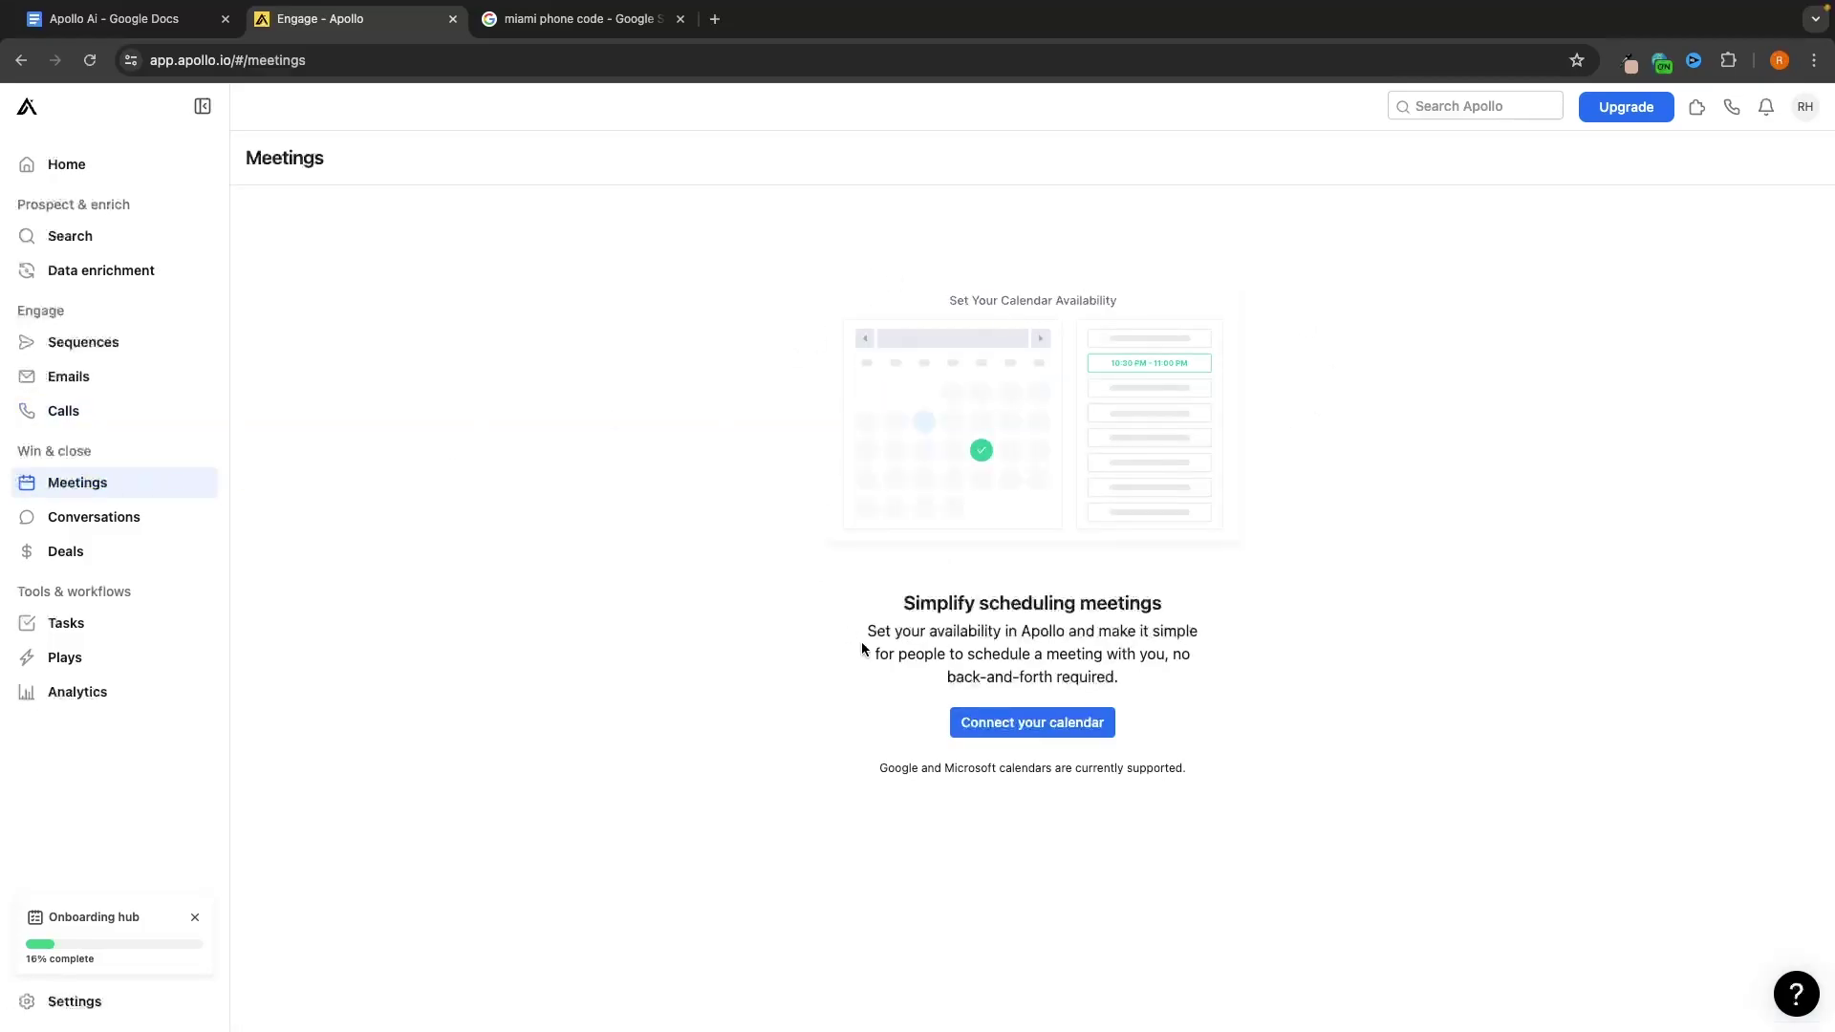
{"action": "left_click_drag", "start_coordinate": [898, 769], "coordinate": [1217, 781]}
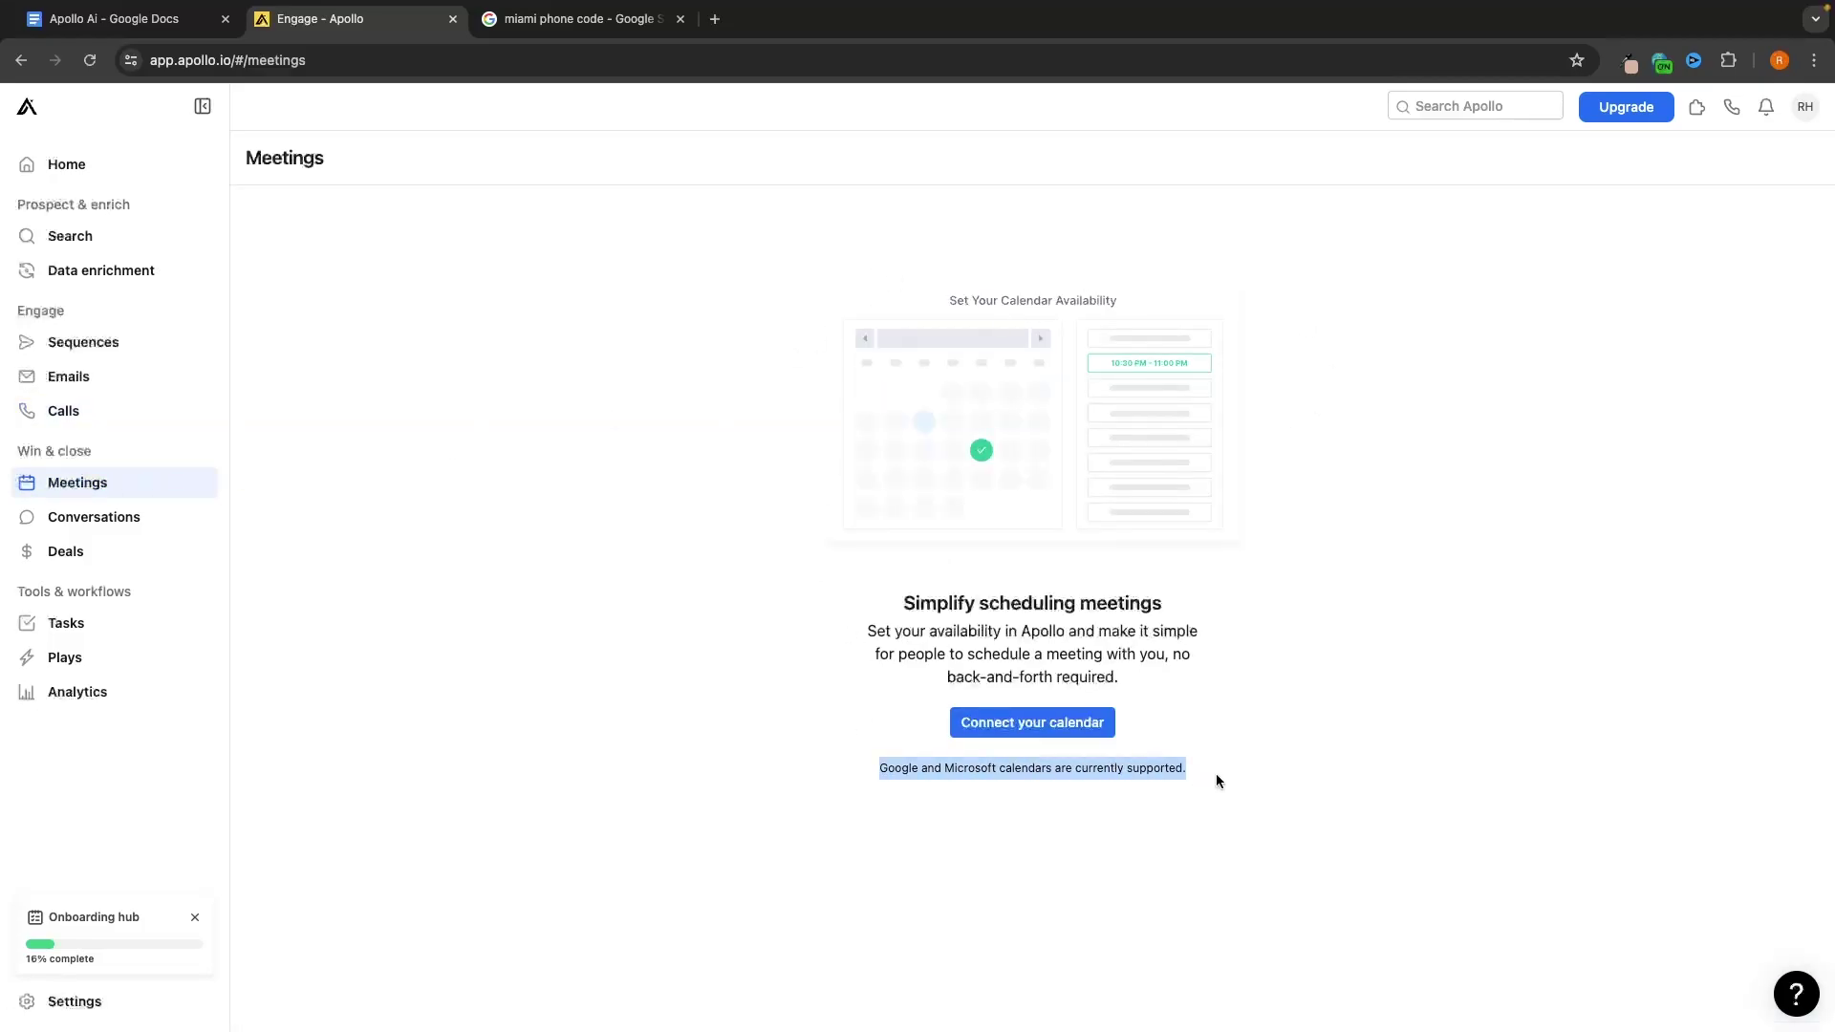
{"action": "left_click", "coordinate": [1218, 781]}
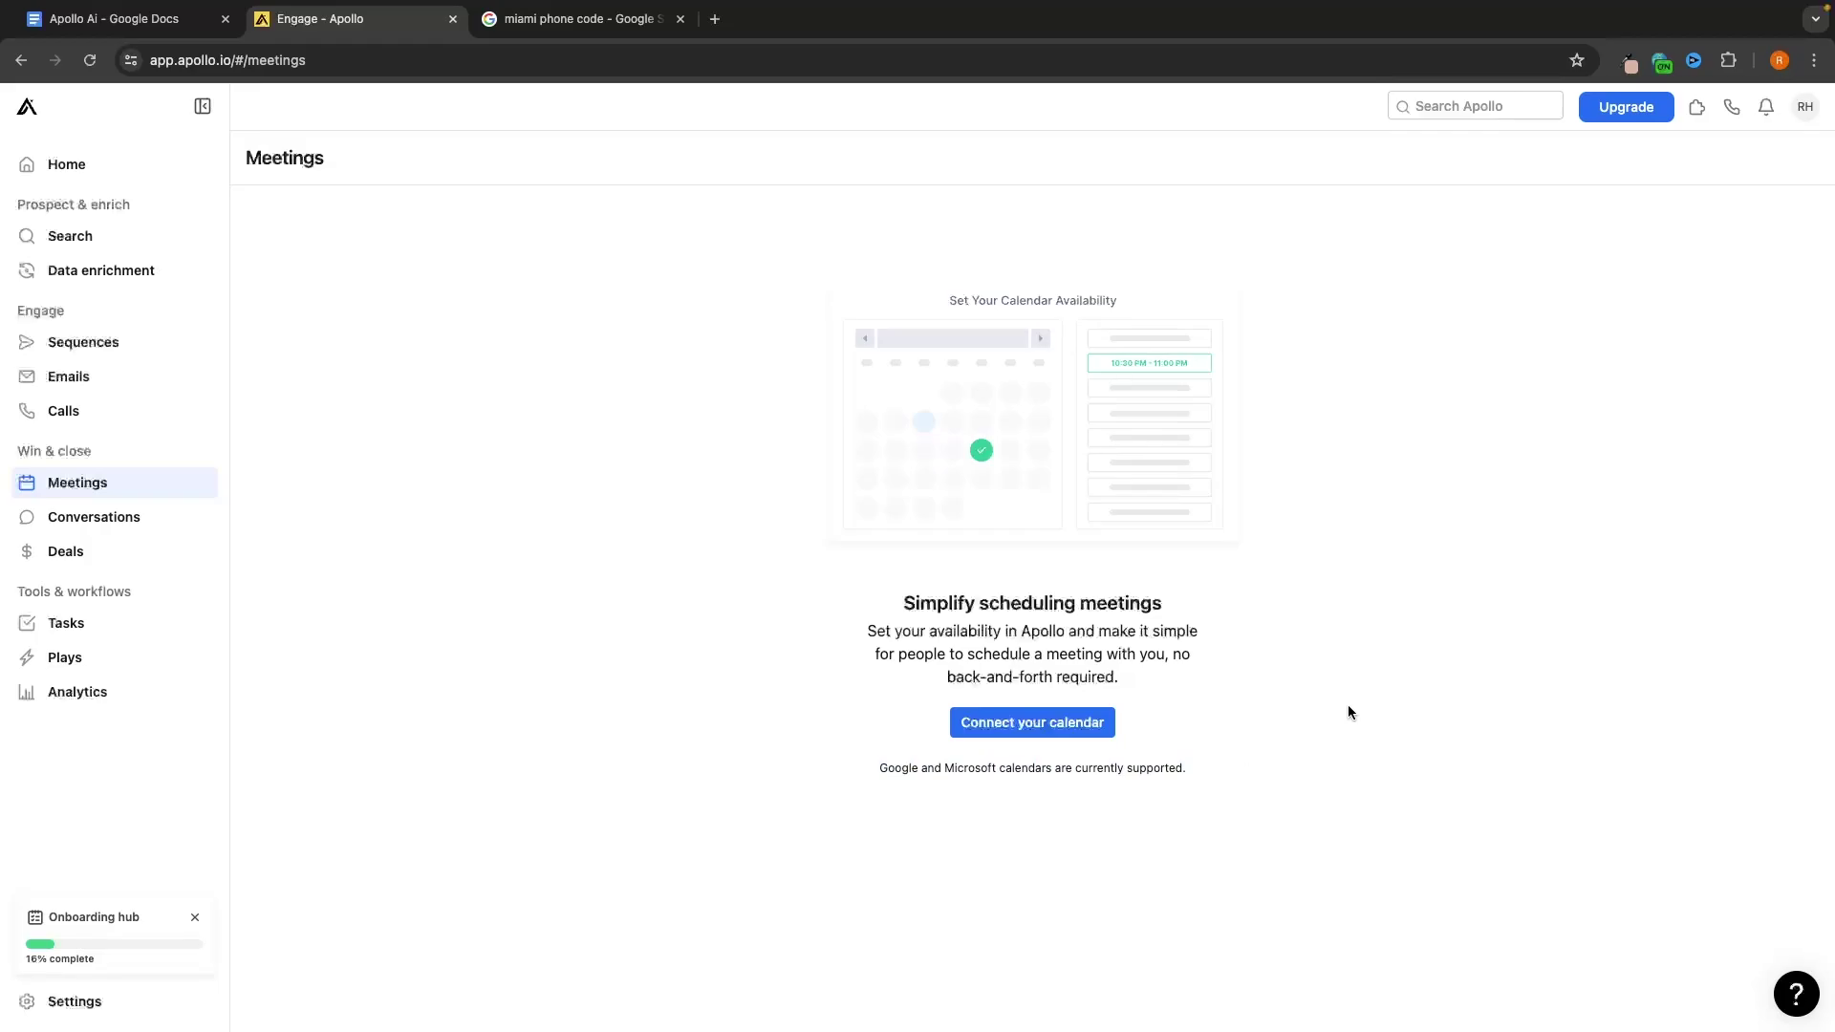
{"action": "left_click", "coordinate": [1034, 732]}
Confirm the calendar connection and dismiss the success message
{"action": "left_click", "coordinate": [1108, 436]}
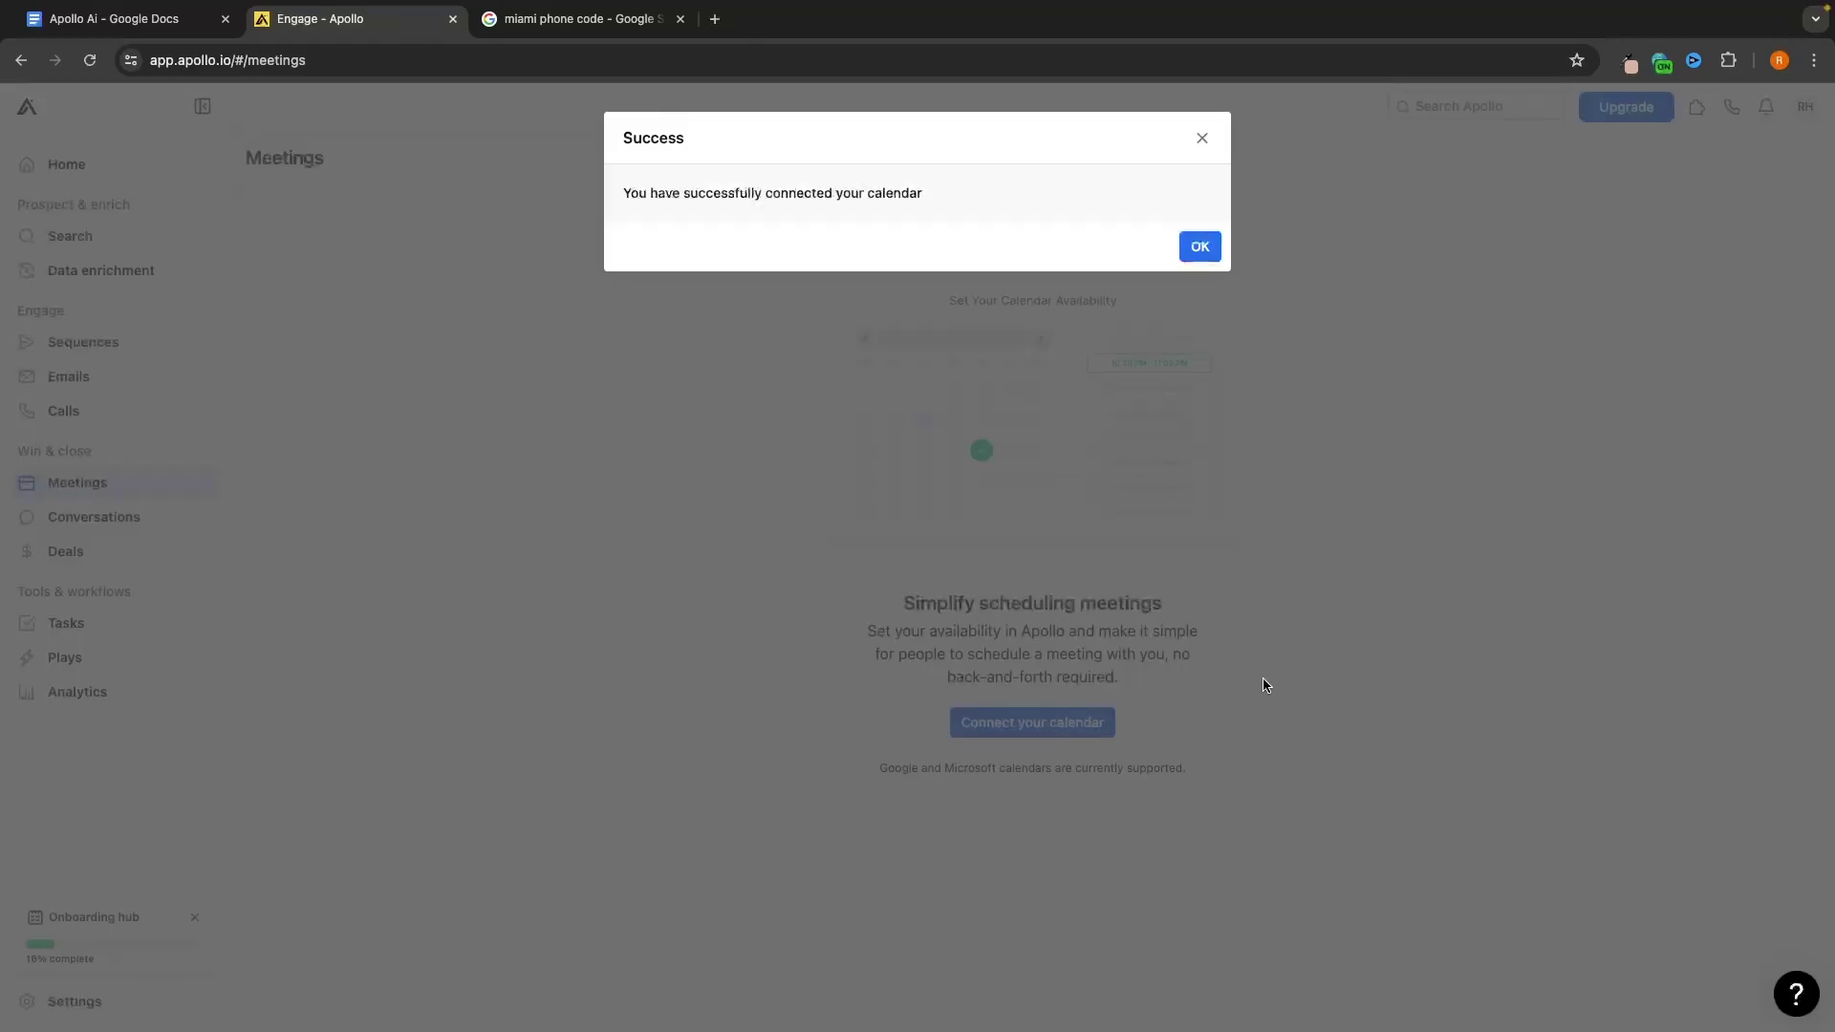
{"action": "left_click", "coordinate": [1212, 246]}
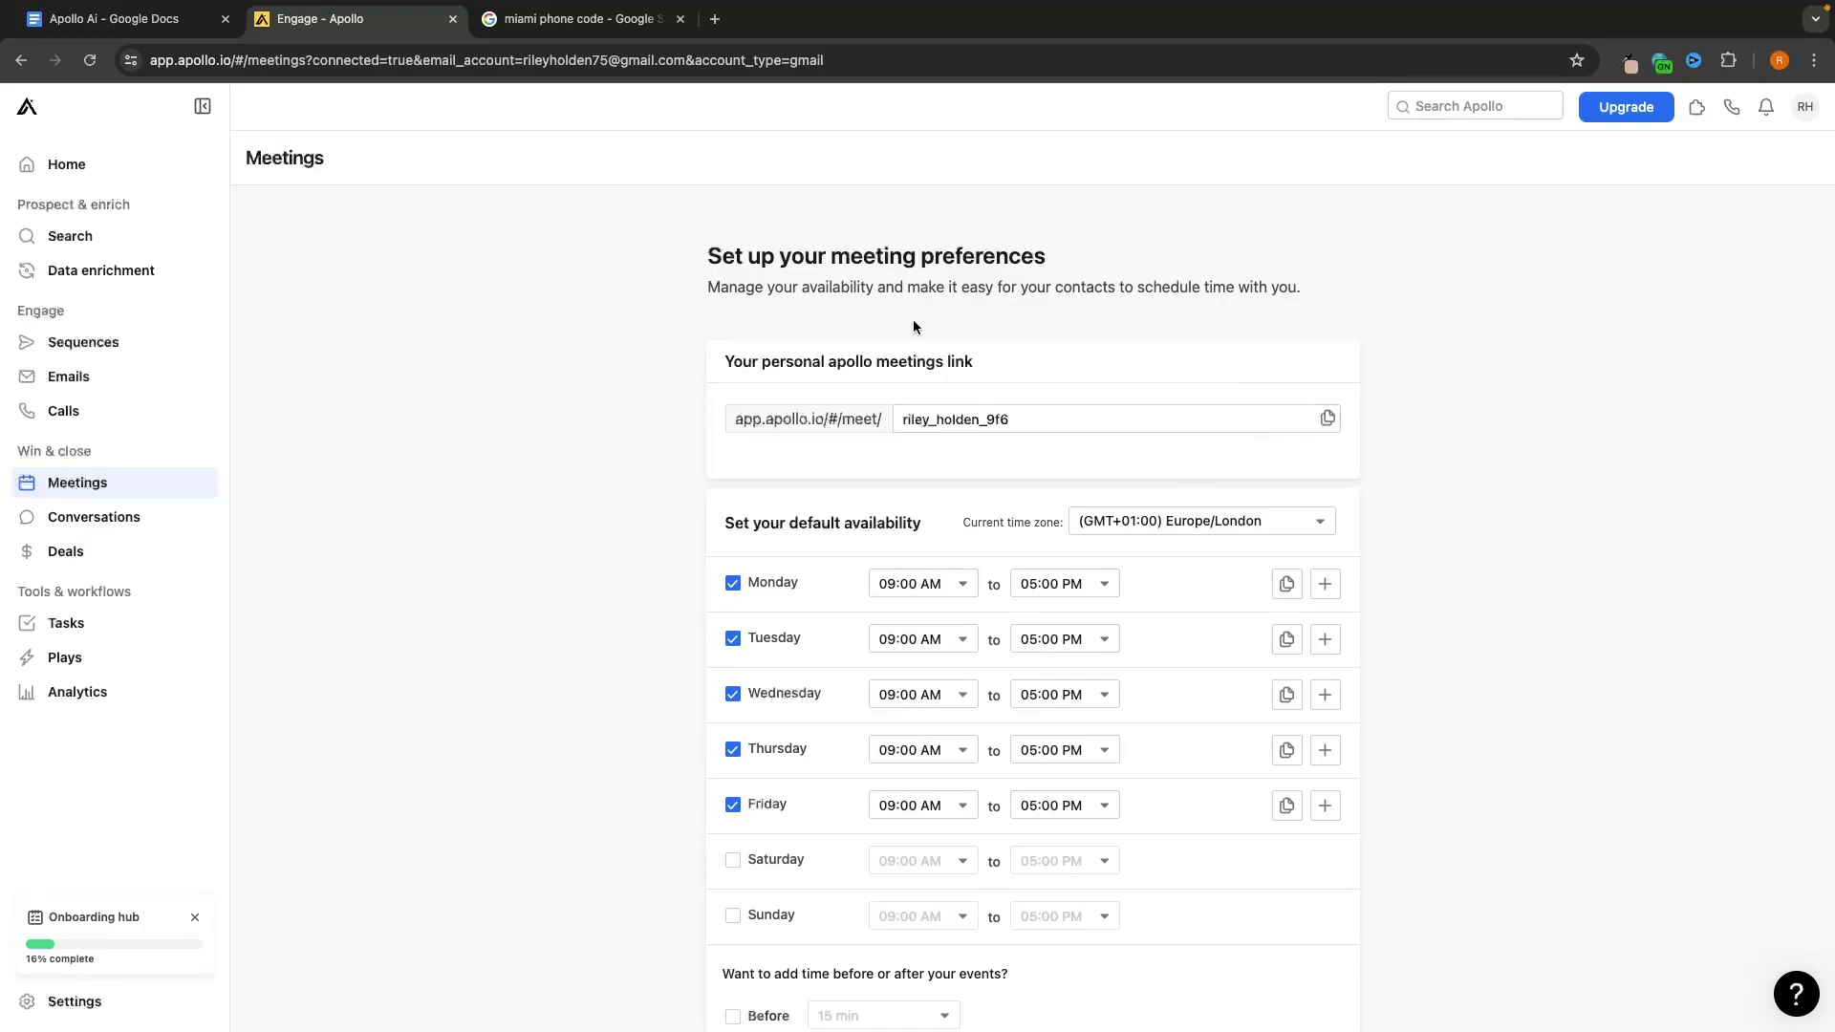
{"action": "scroll", "coordinate": [908, 335], "scroll_direction": "down", "scroll_amount": 1}
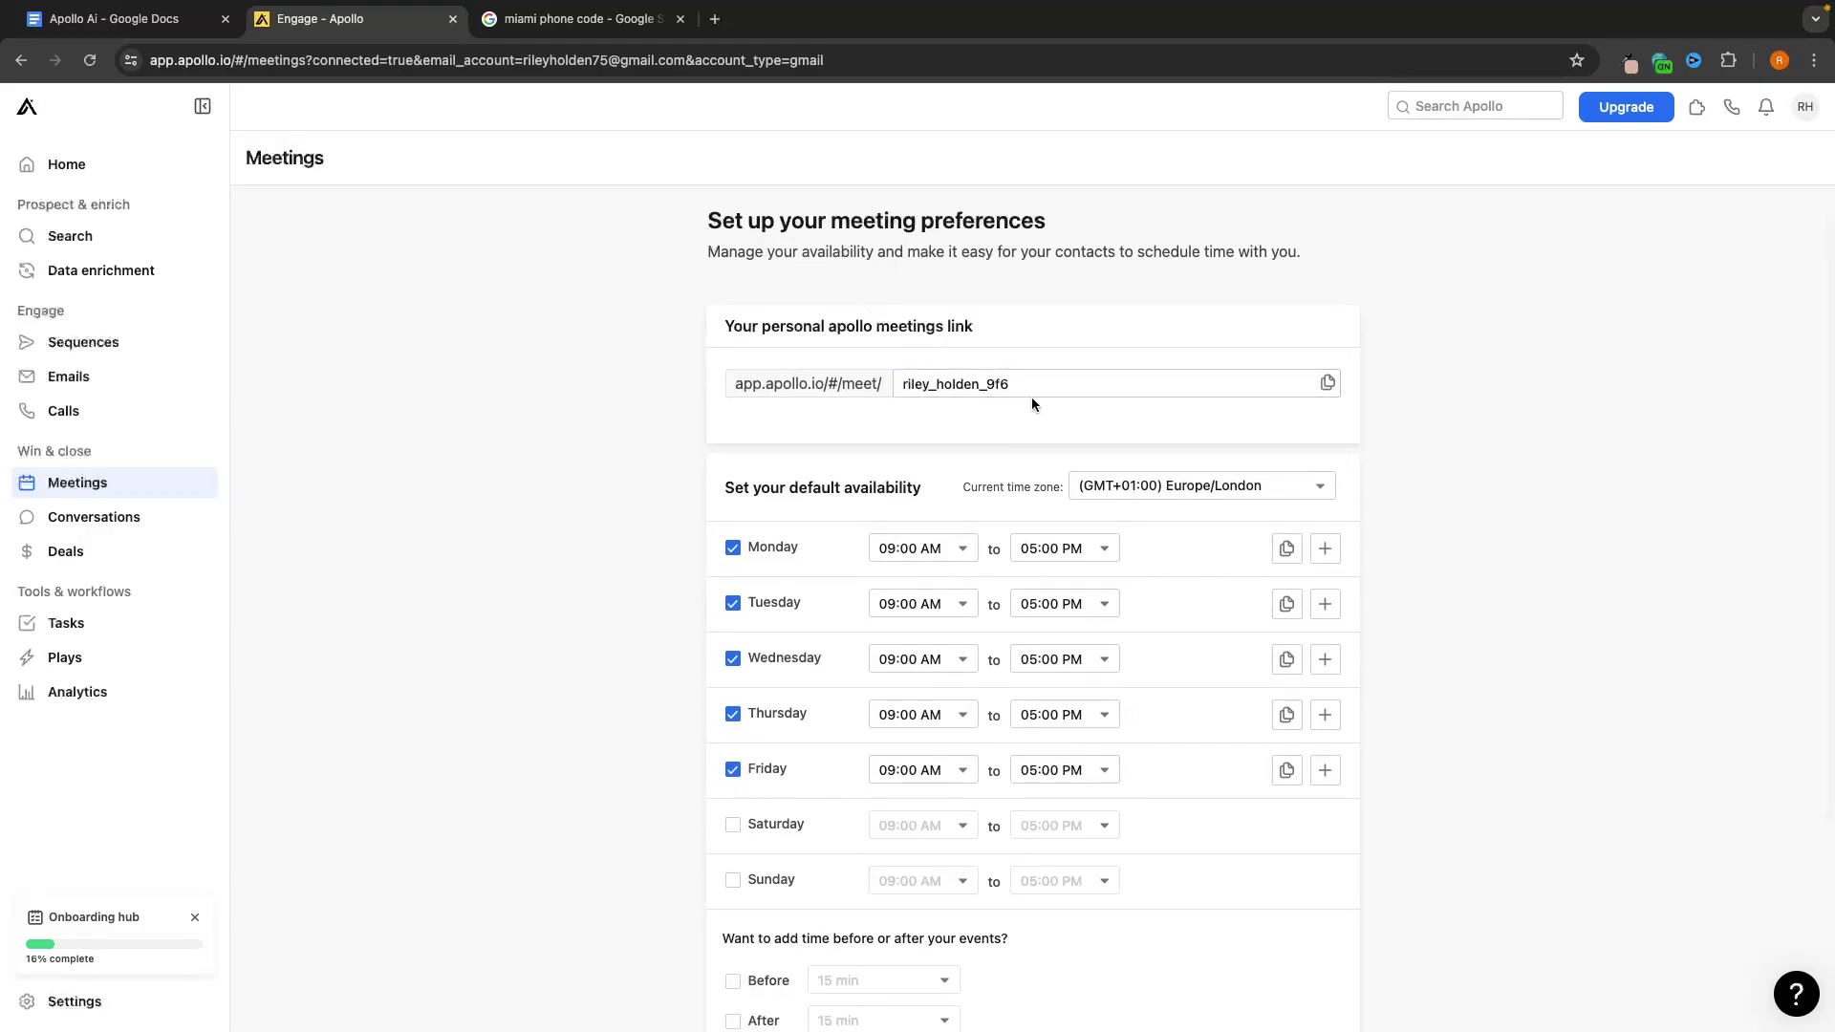
{"action": "left_click_drag", "start_coordinate": [1014, 385], "coordinate": [931, 387]}
{"action": "left_click", "coordinate": [1156, 298]}
{"action": "scroll", "coordinate": [1146, 370], "scroll_direction": "down", "scroll_amount": 2}
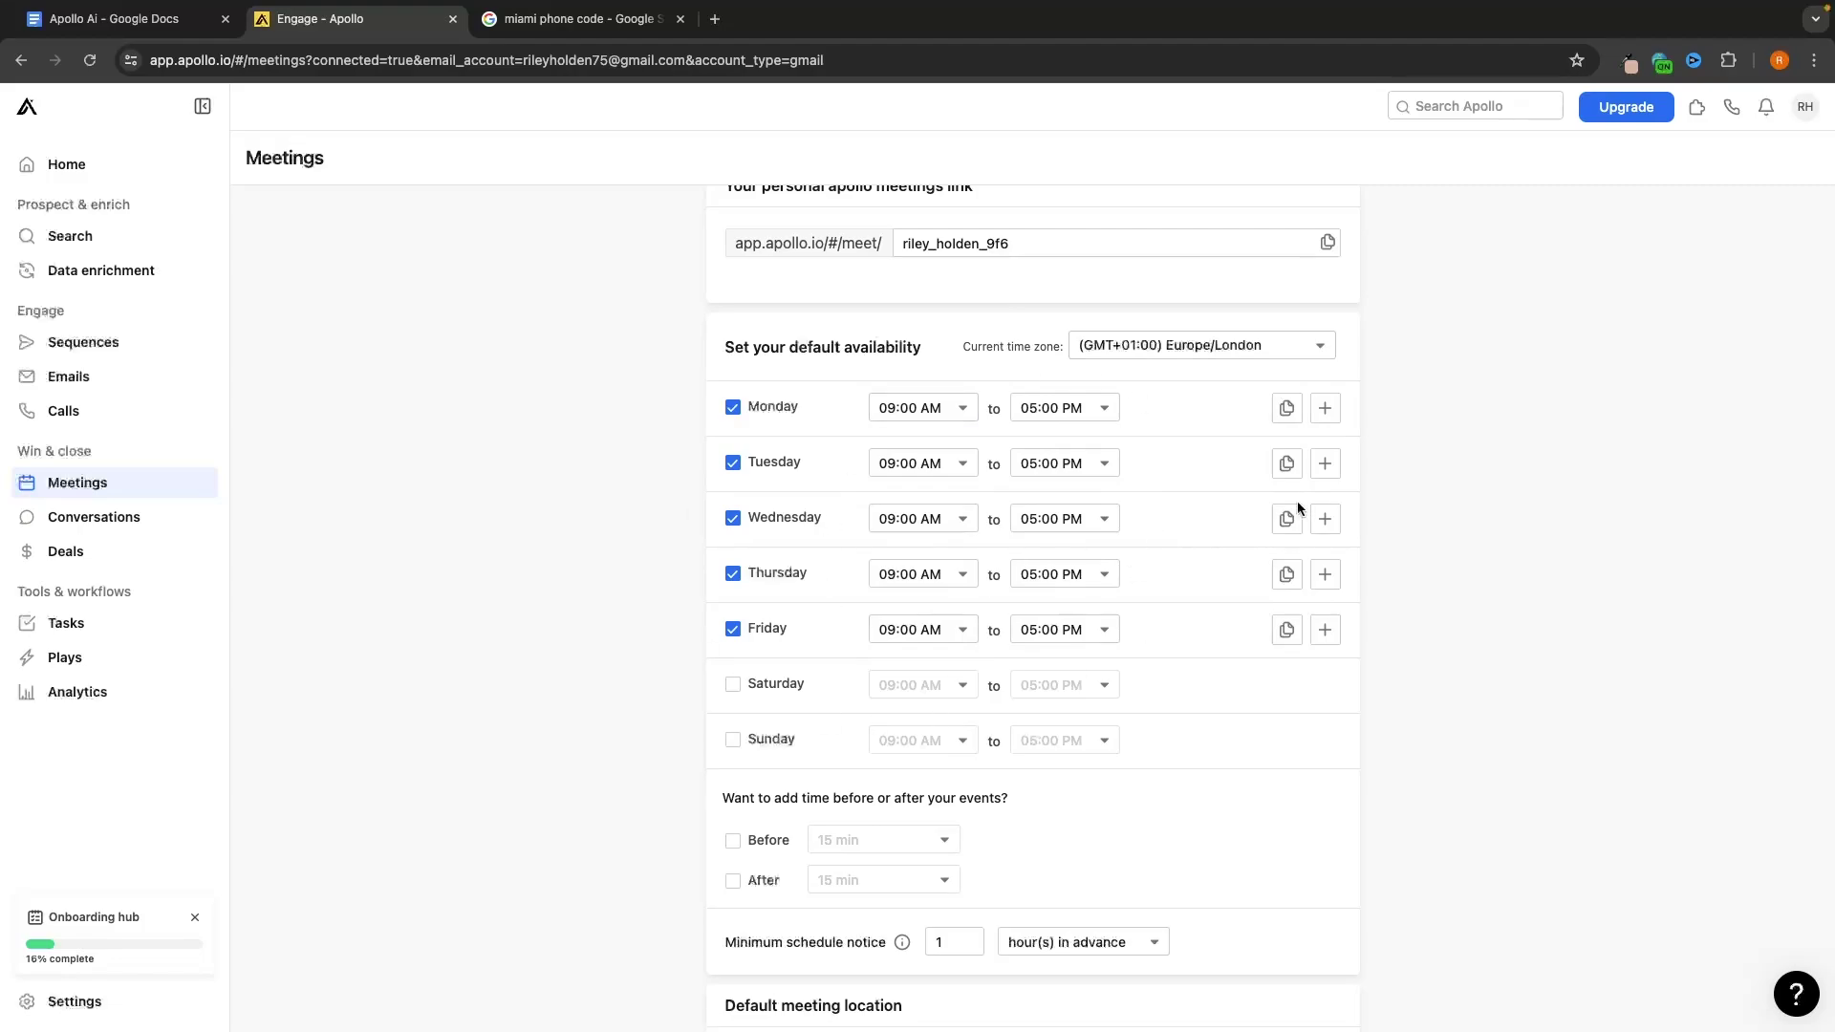
{"action": "scroll", "coordinate": [1192, 629], "scroll_direction": "down", "scroll_amount": 1}
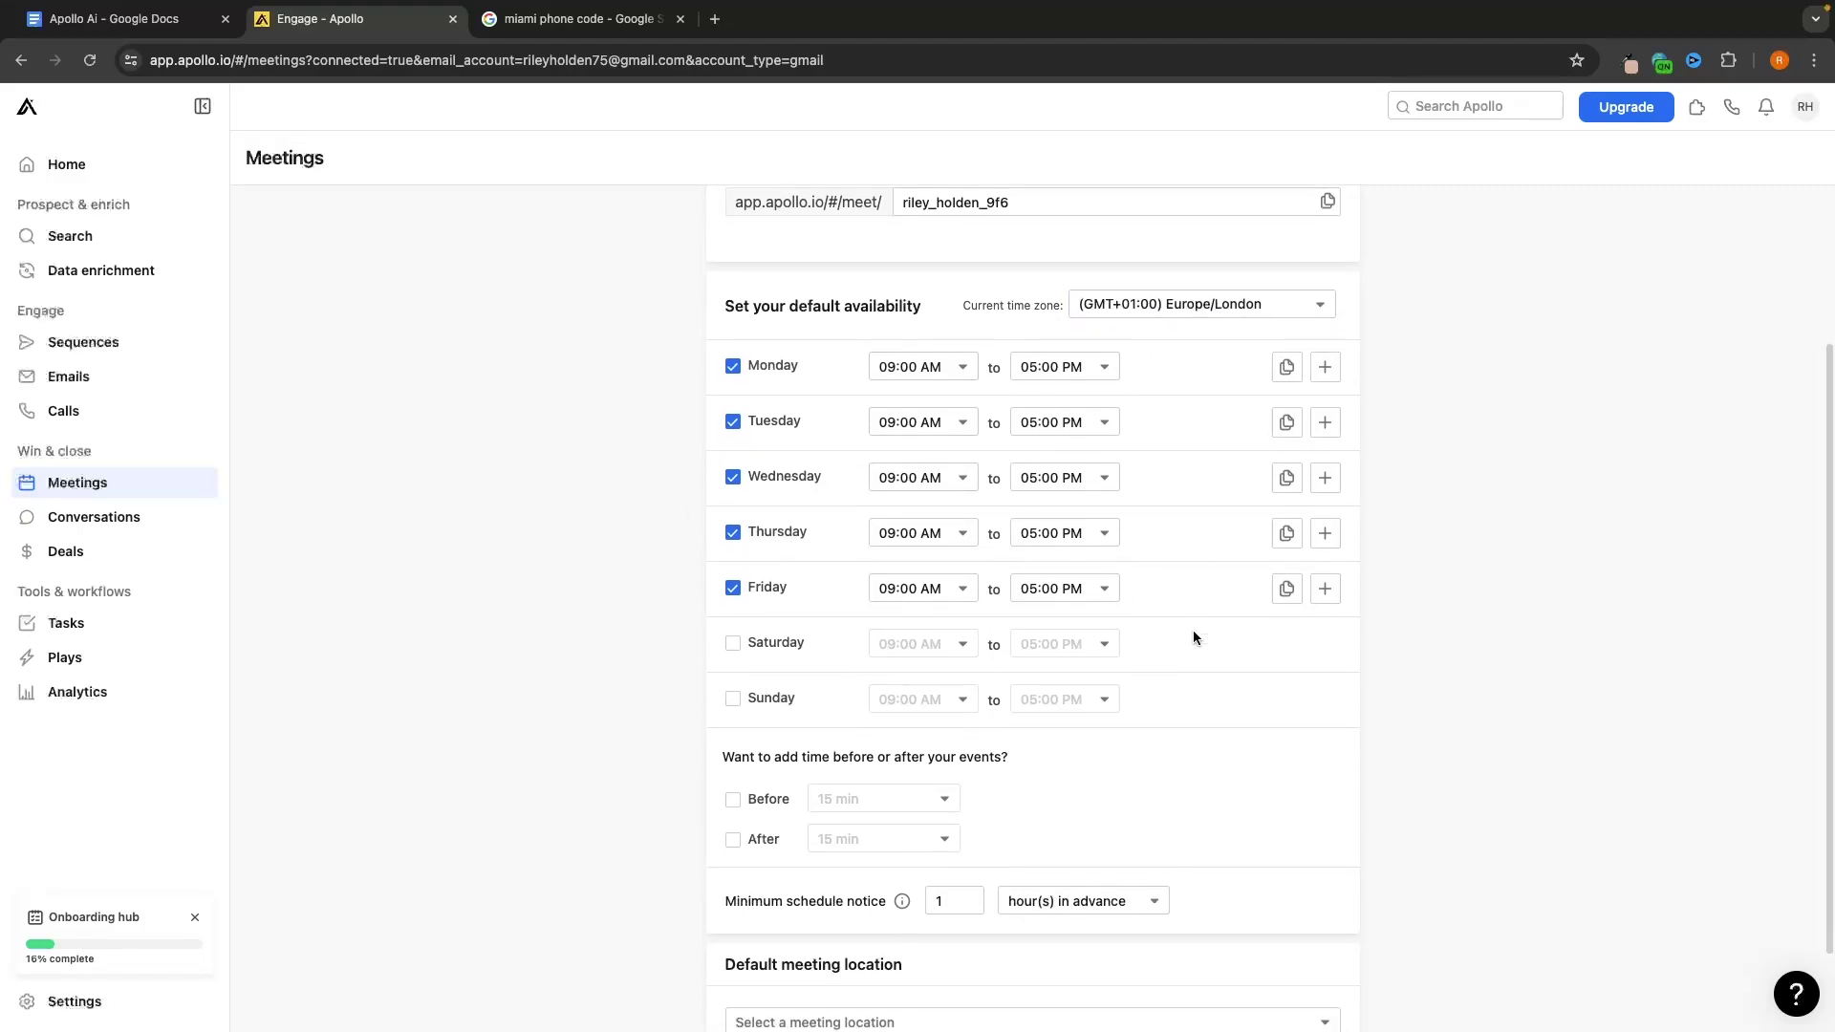
Make Saturday an available day, leaving Monday's start time unchanged
{"action": "left_click", "coordinate": [962, 376]}
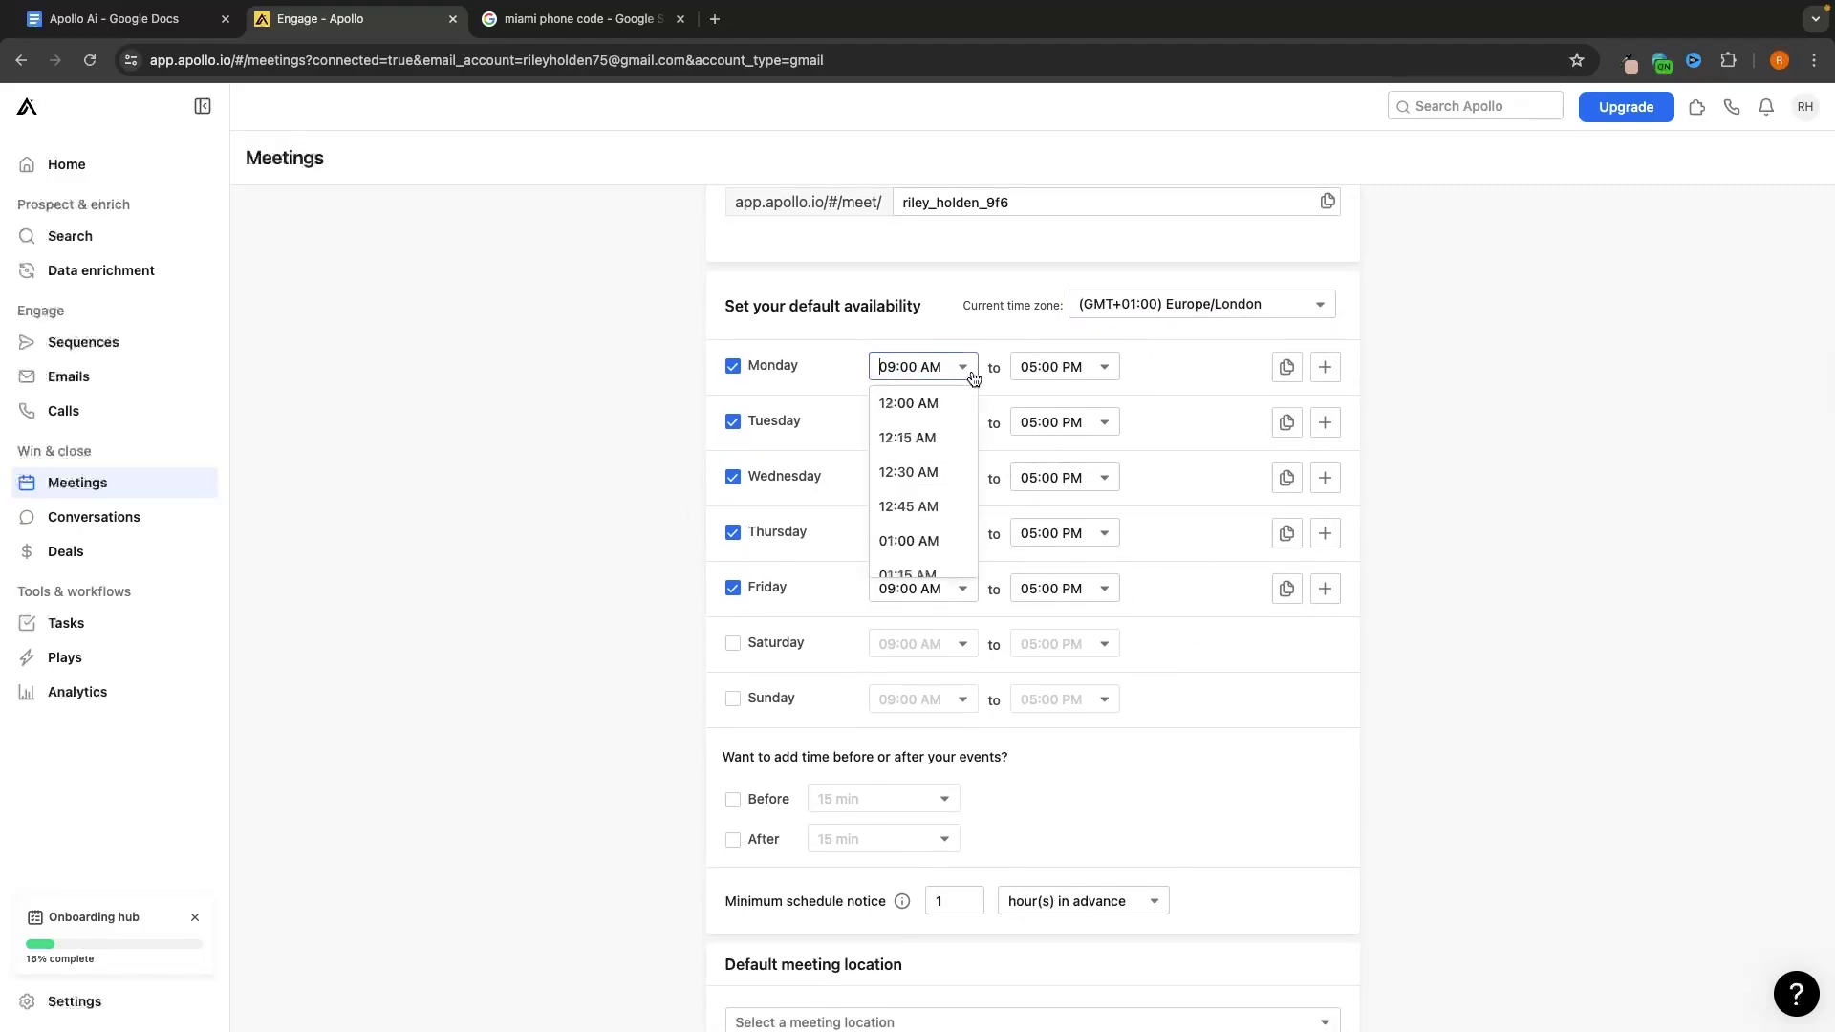
{"action": "left_click", "coordinate": [1506, 336]}
{"action": "left_click", "coordinate": [900, 364]}
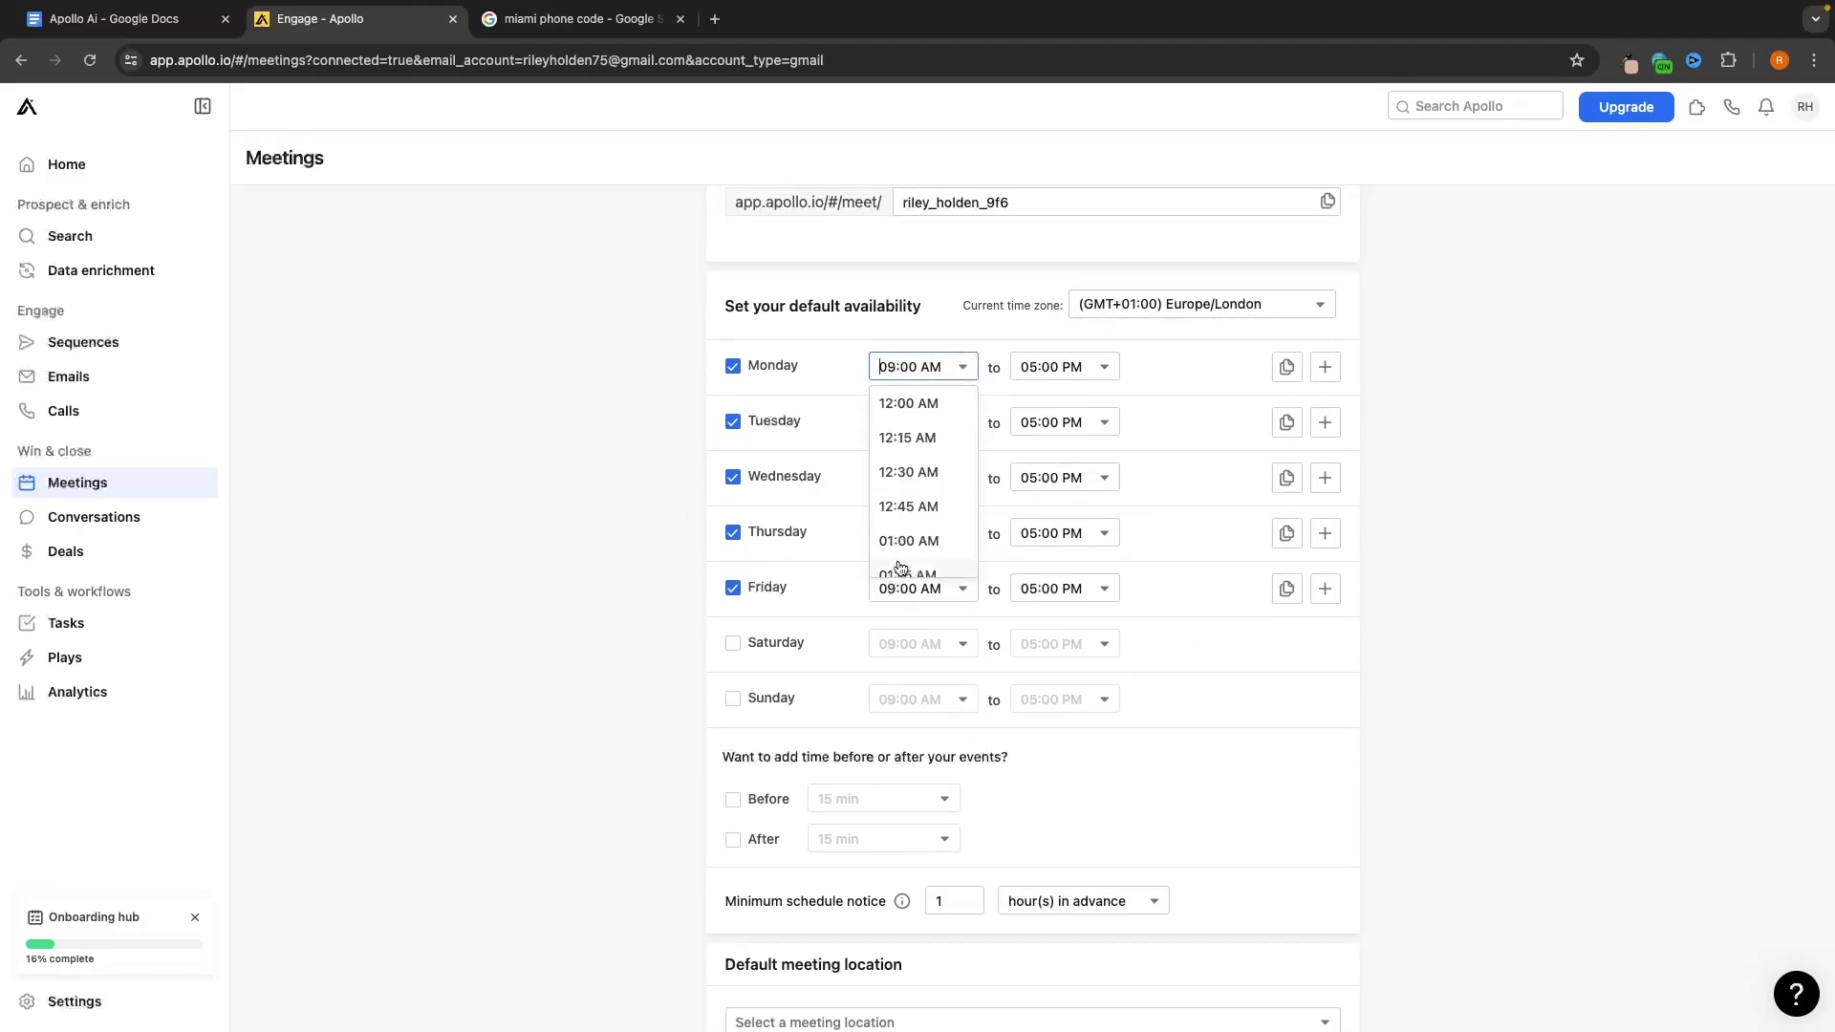
{"action": "left_click", "coordinate": [1550, 472]}
{"action": "left_click", "coordinate": [736, 642]}
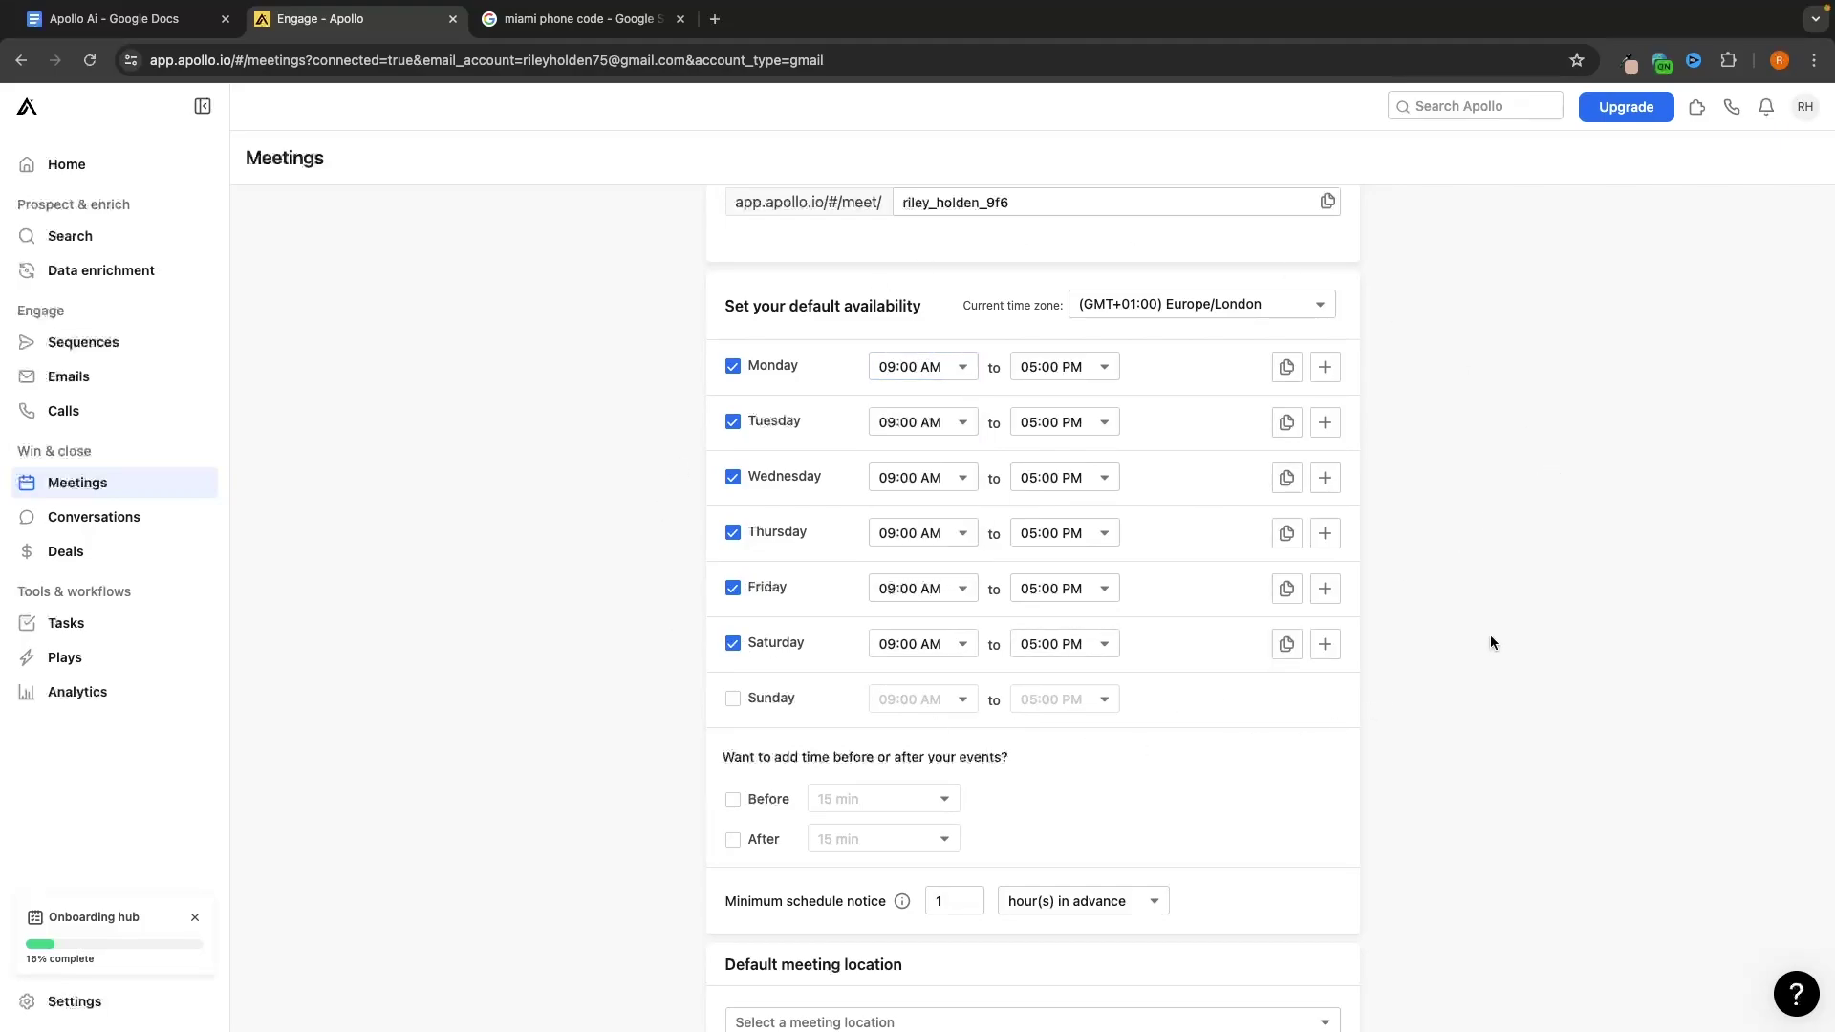
{"action": "scroll", "coordinate": [1489, 635], "scroll_direction": "down", "scroll_amount": 2}
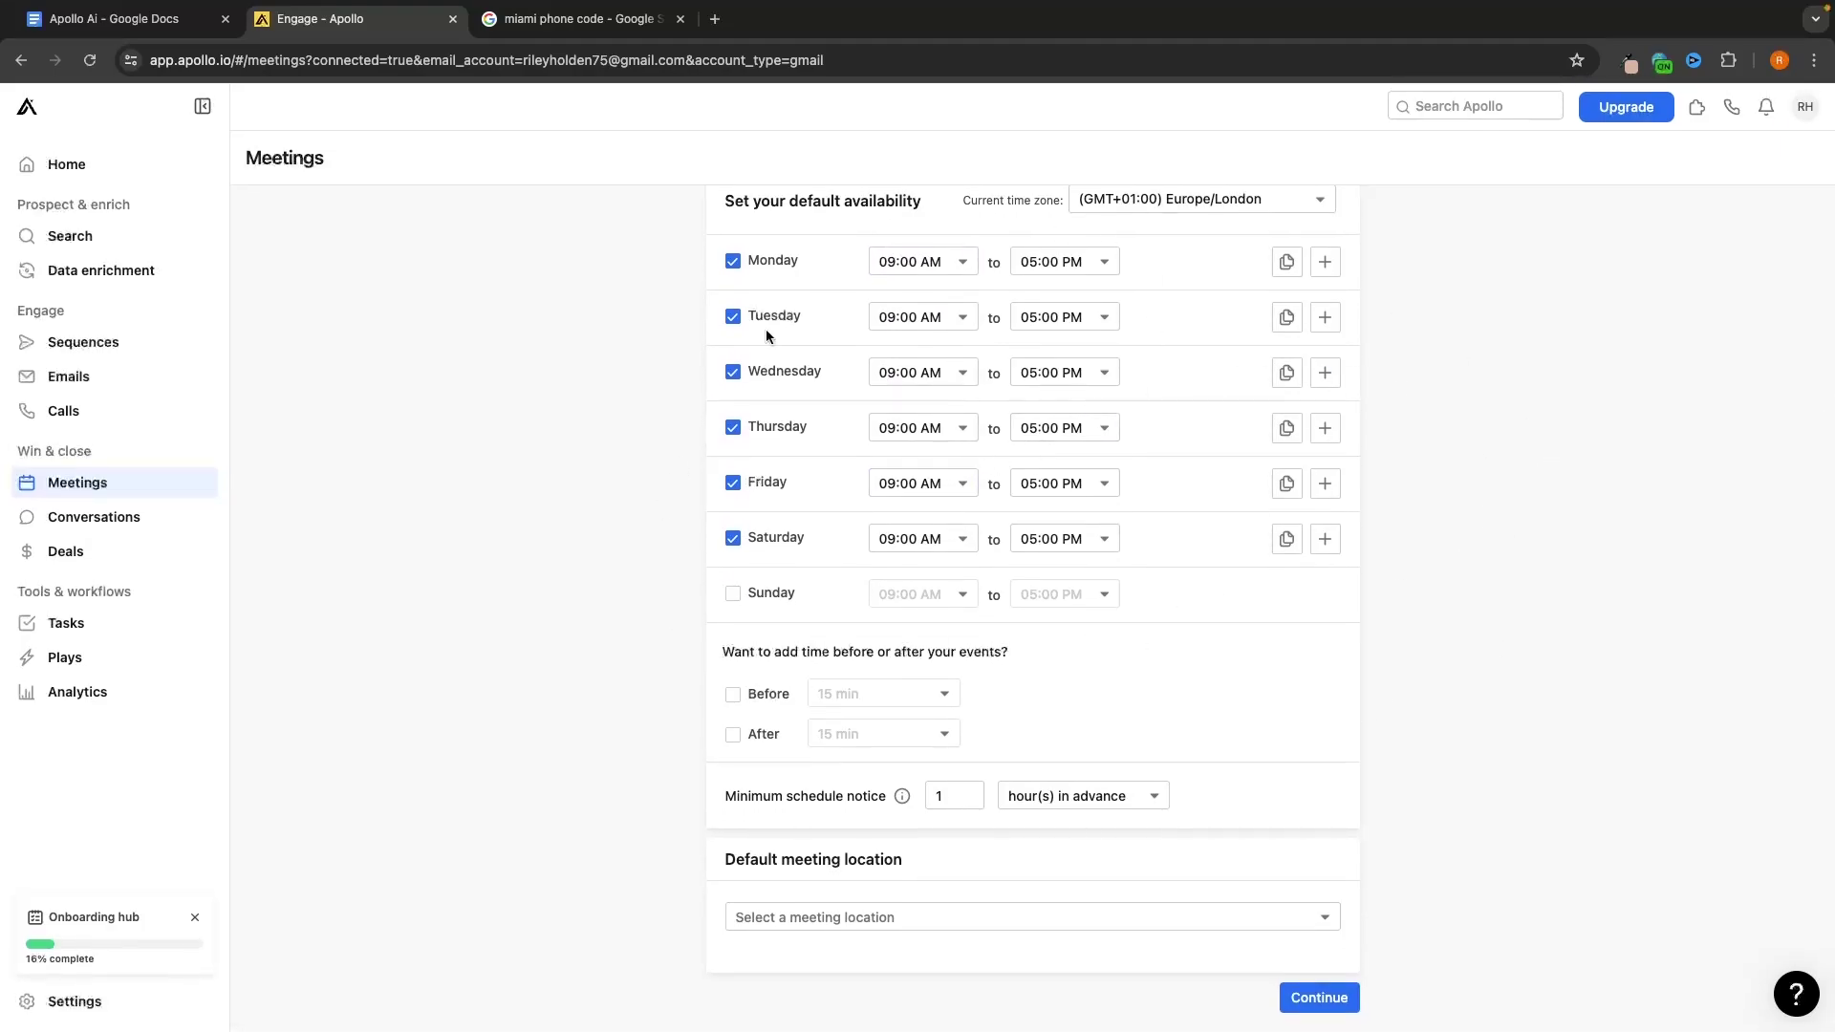
Set Zoom as the default meeting location and save the preferences
{"action": "left_click", "coordinate": [779, 917]}
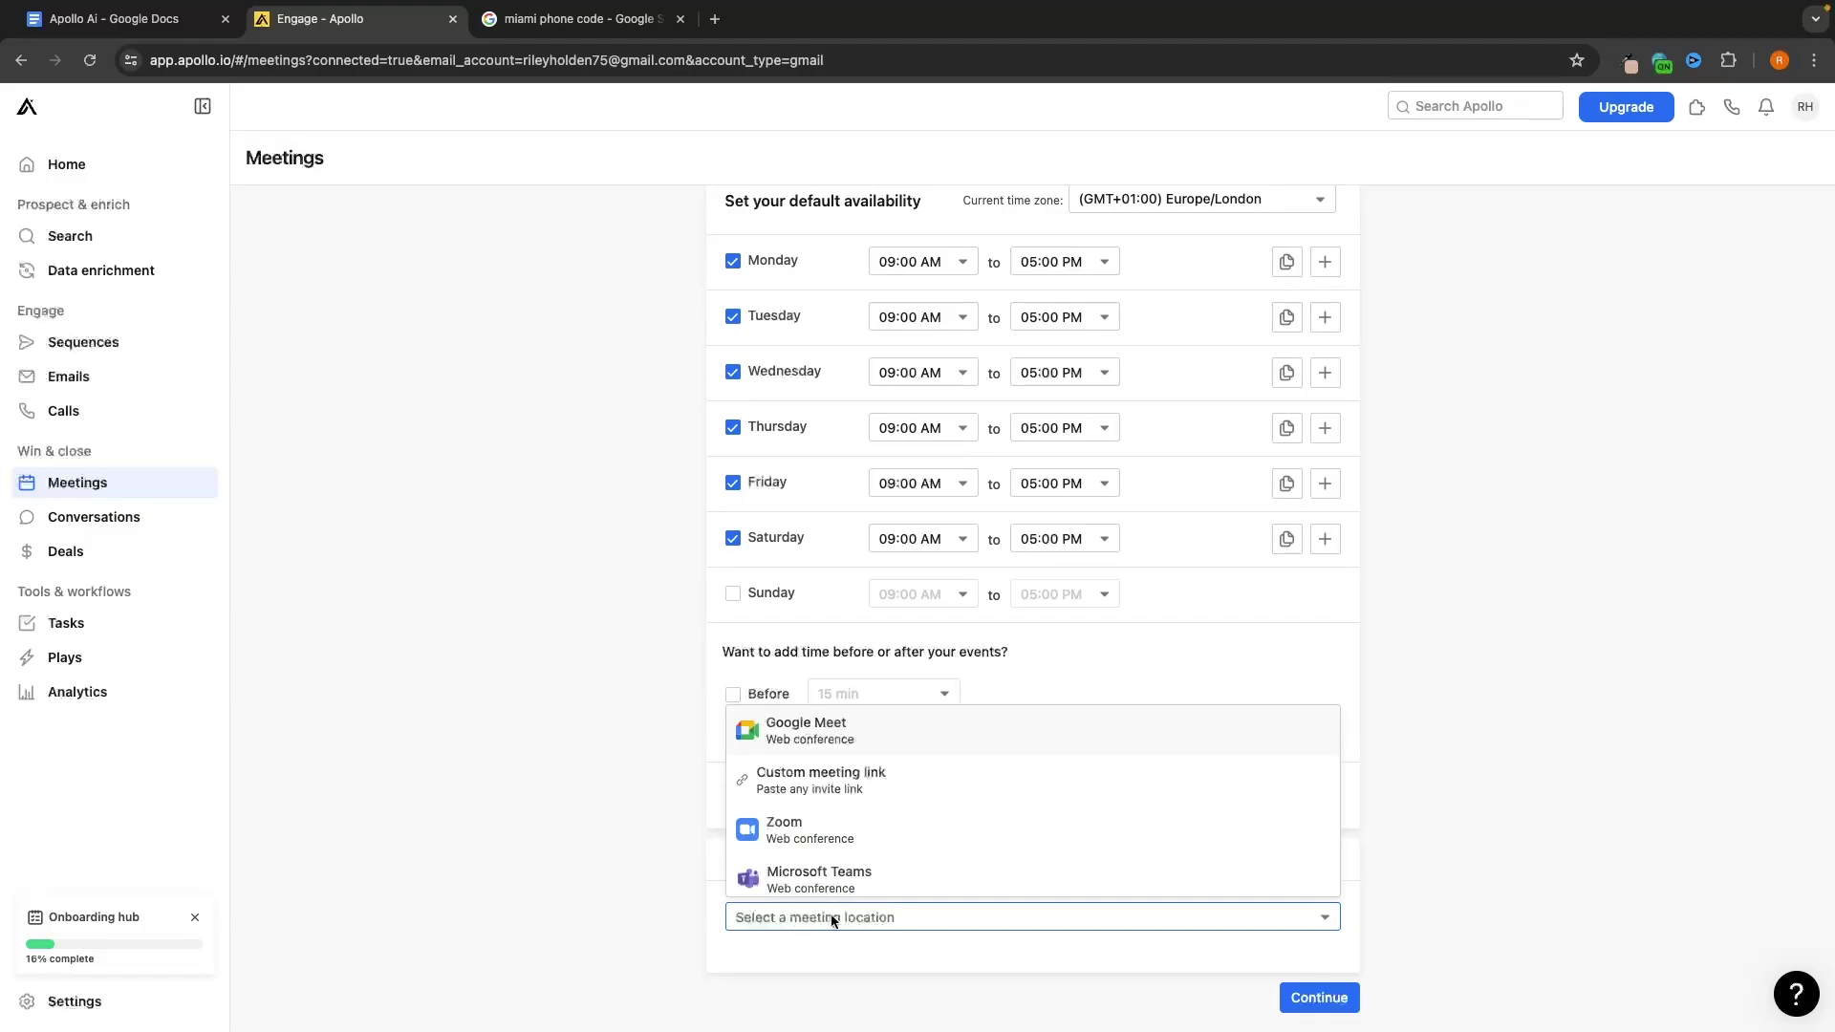
{"action": "scroll", "coordinate": [872, 858], "scroll_direction": "up", "scroll_amount": 1}
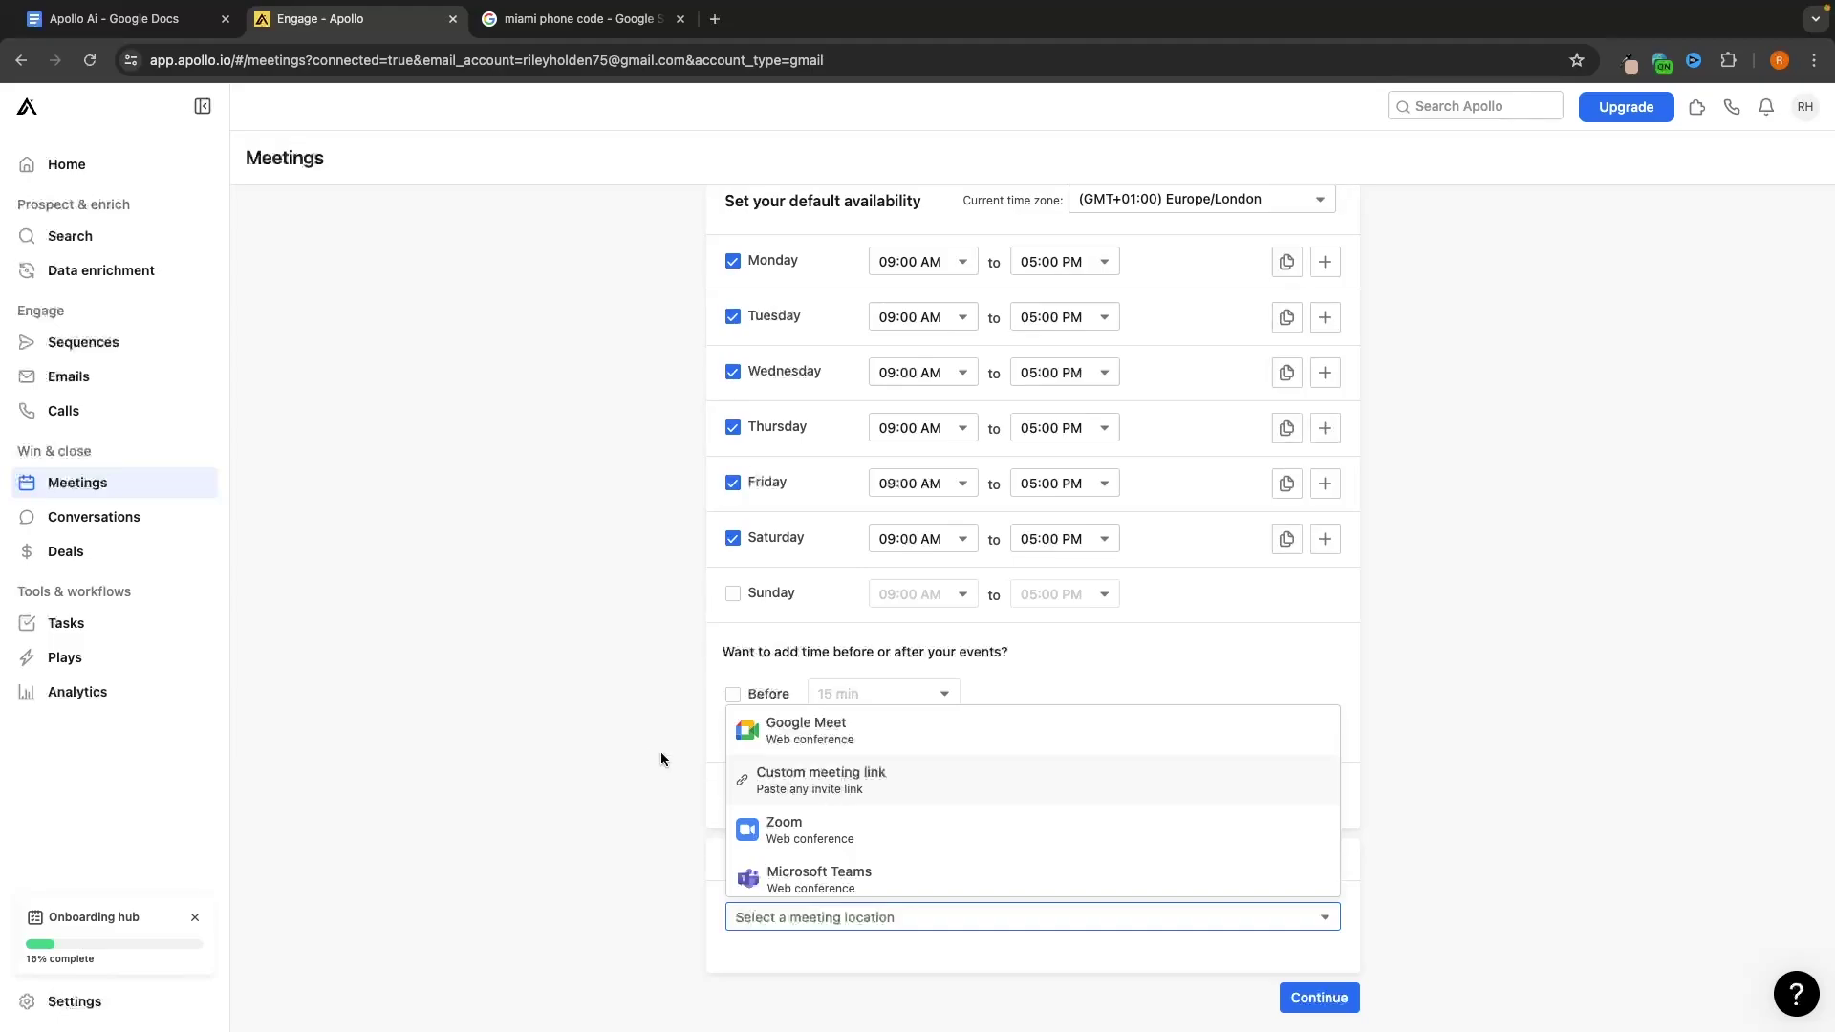
{"action": "left_click", "coordinate": [812, 833]}
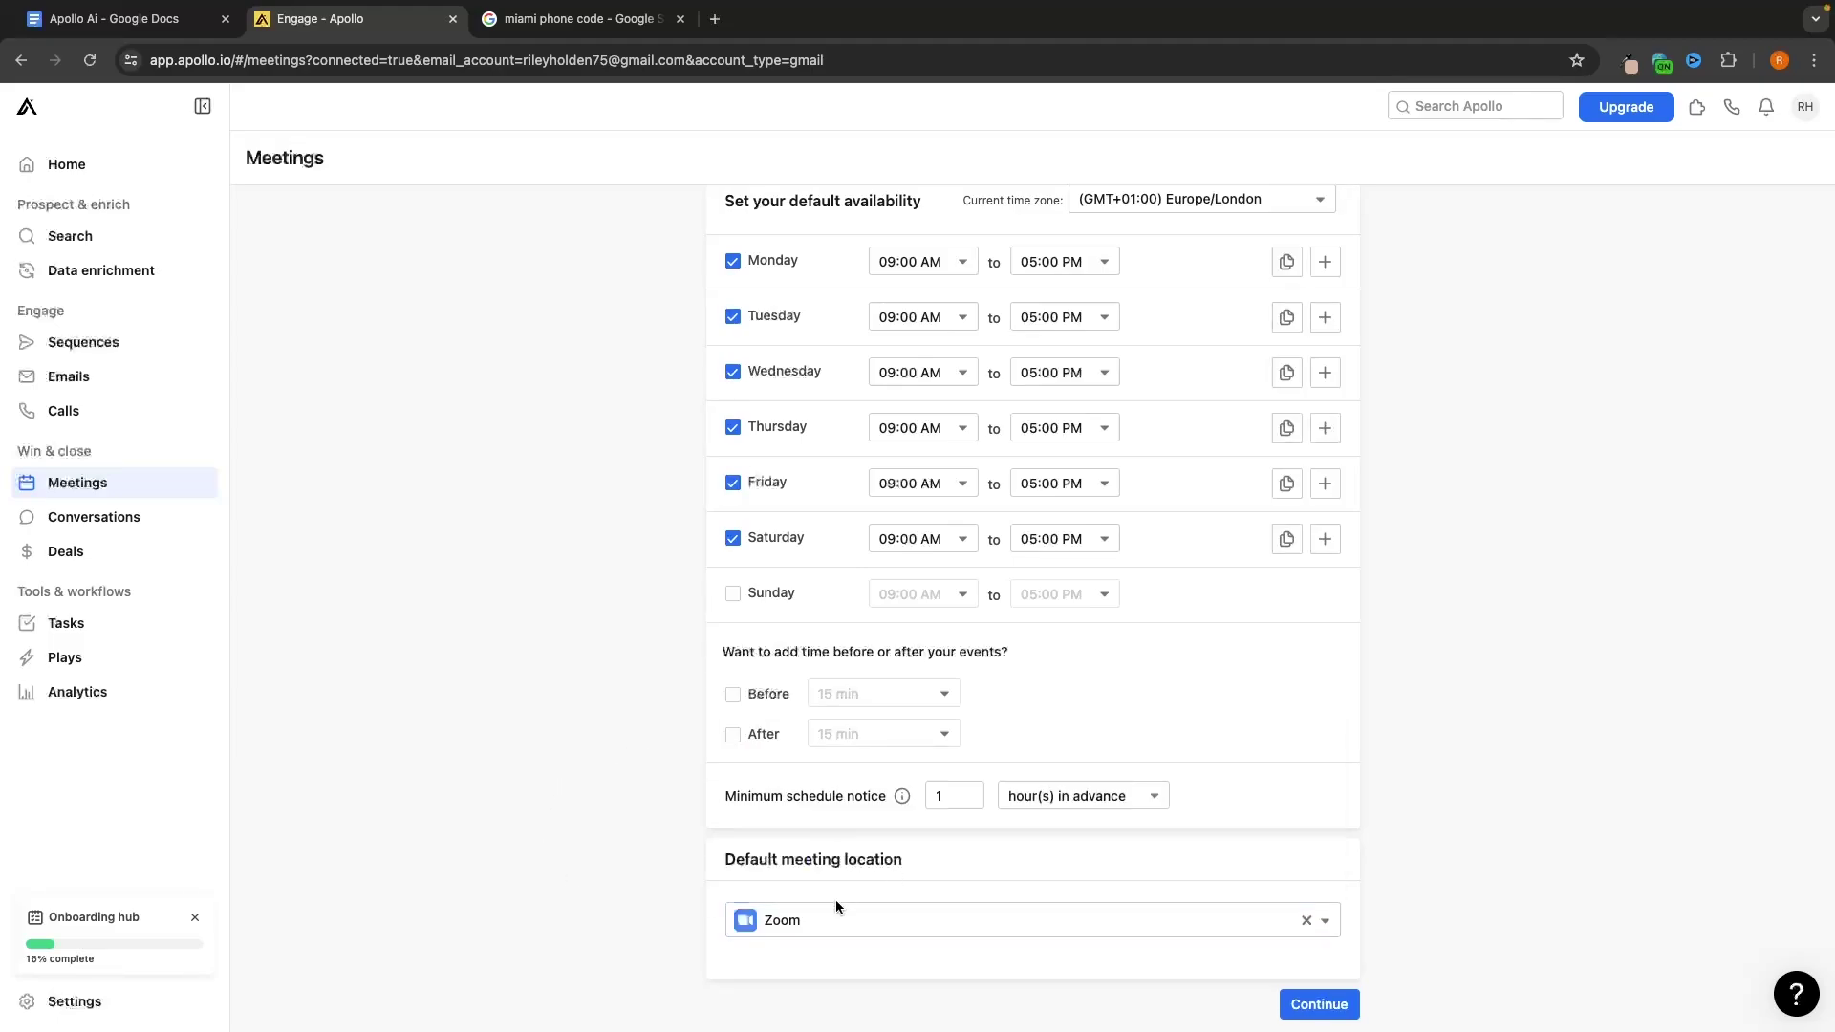
{"action": "left_click", "coordinate": [1313, 1004]}
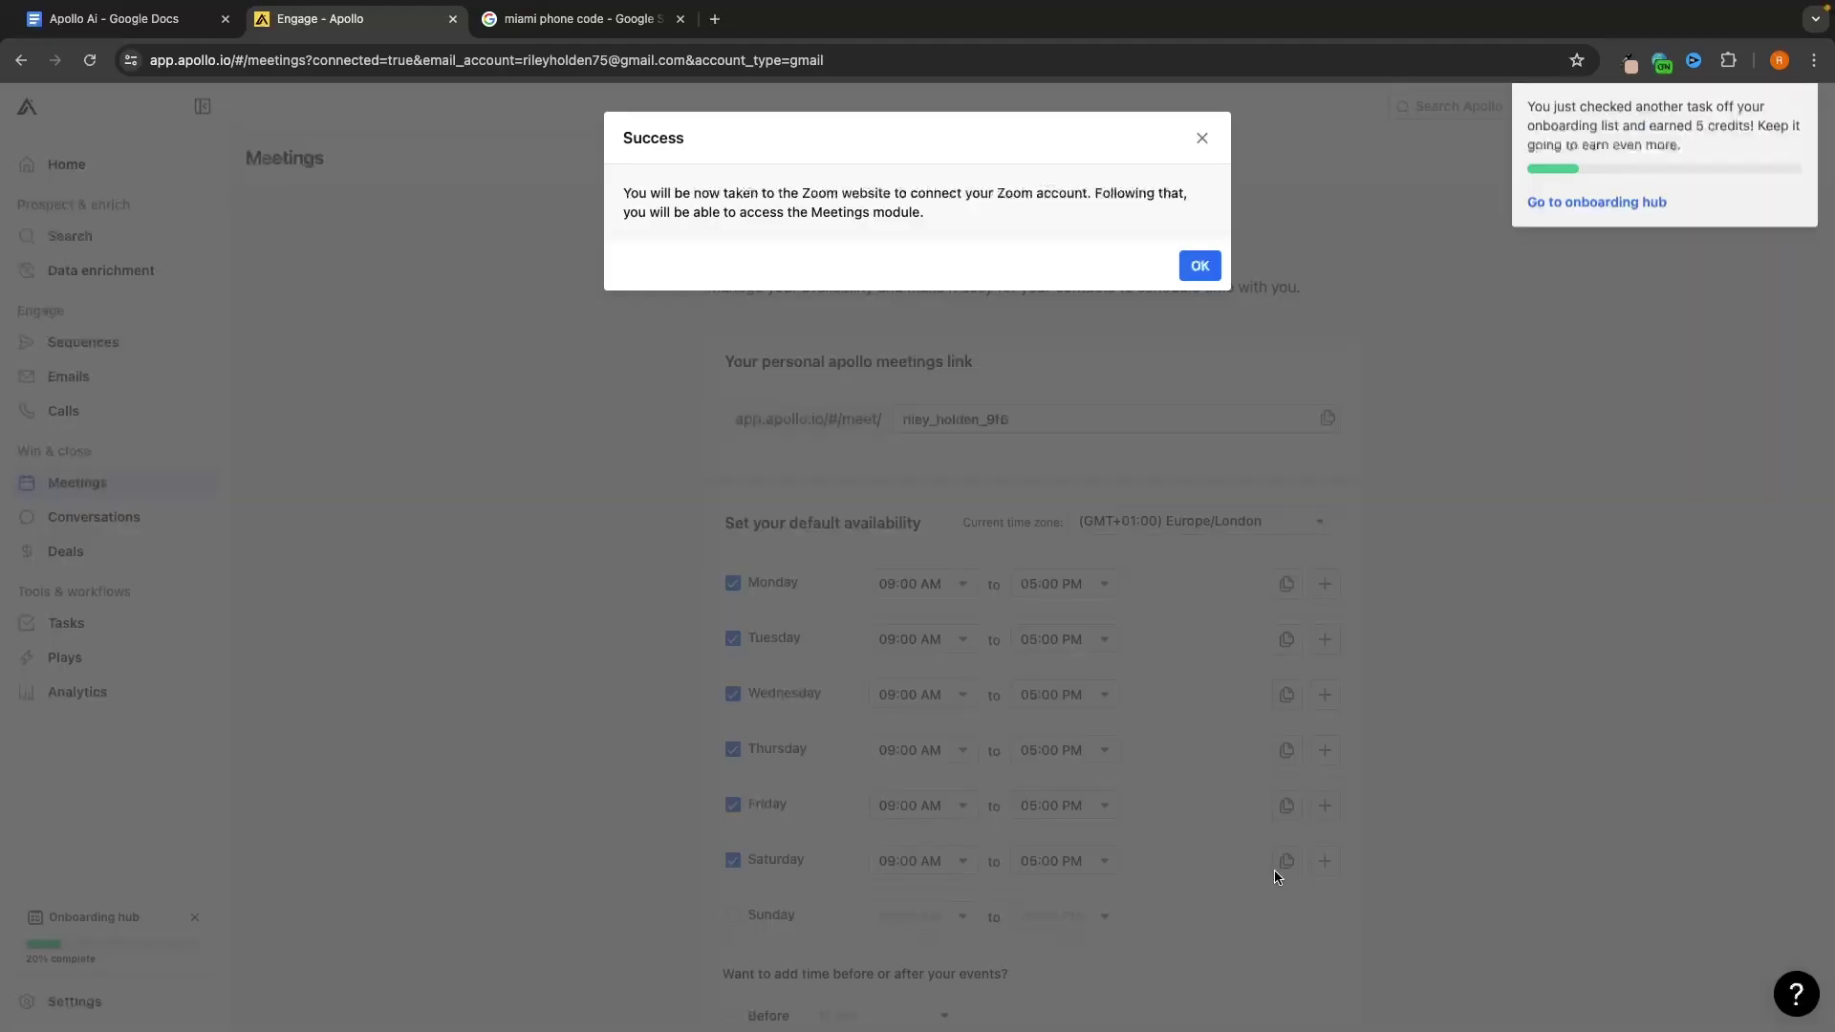
Authorise Apollo.io Meetings on Zoom, allowing shared access permissions
{"action": "left_click", "coordinate": [1199, 267]}
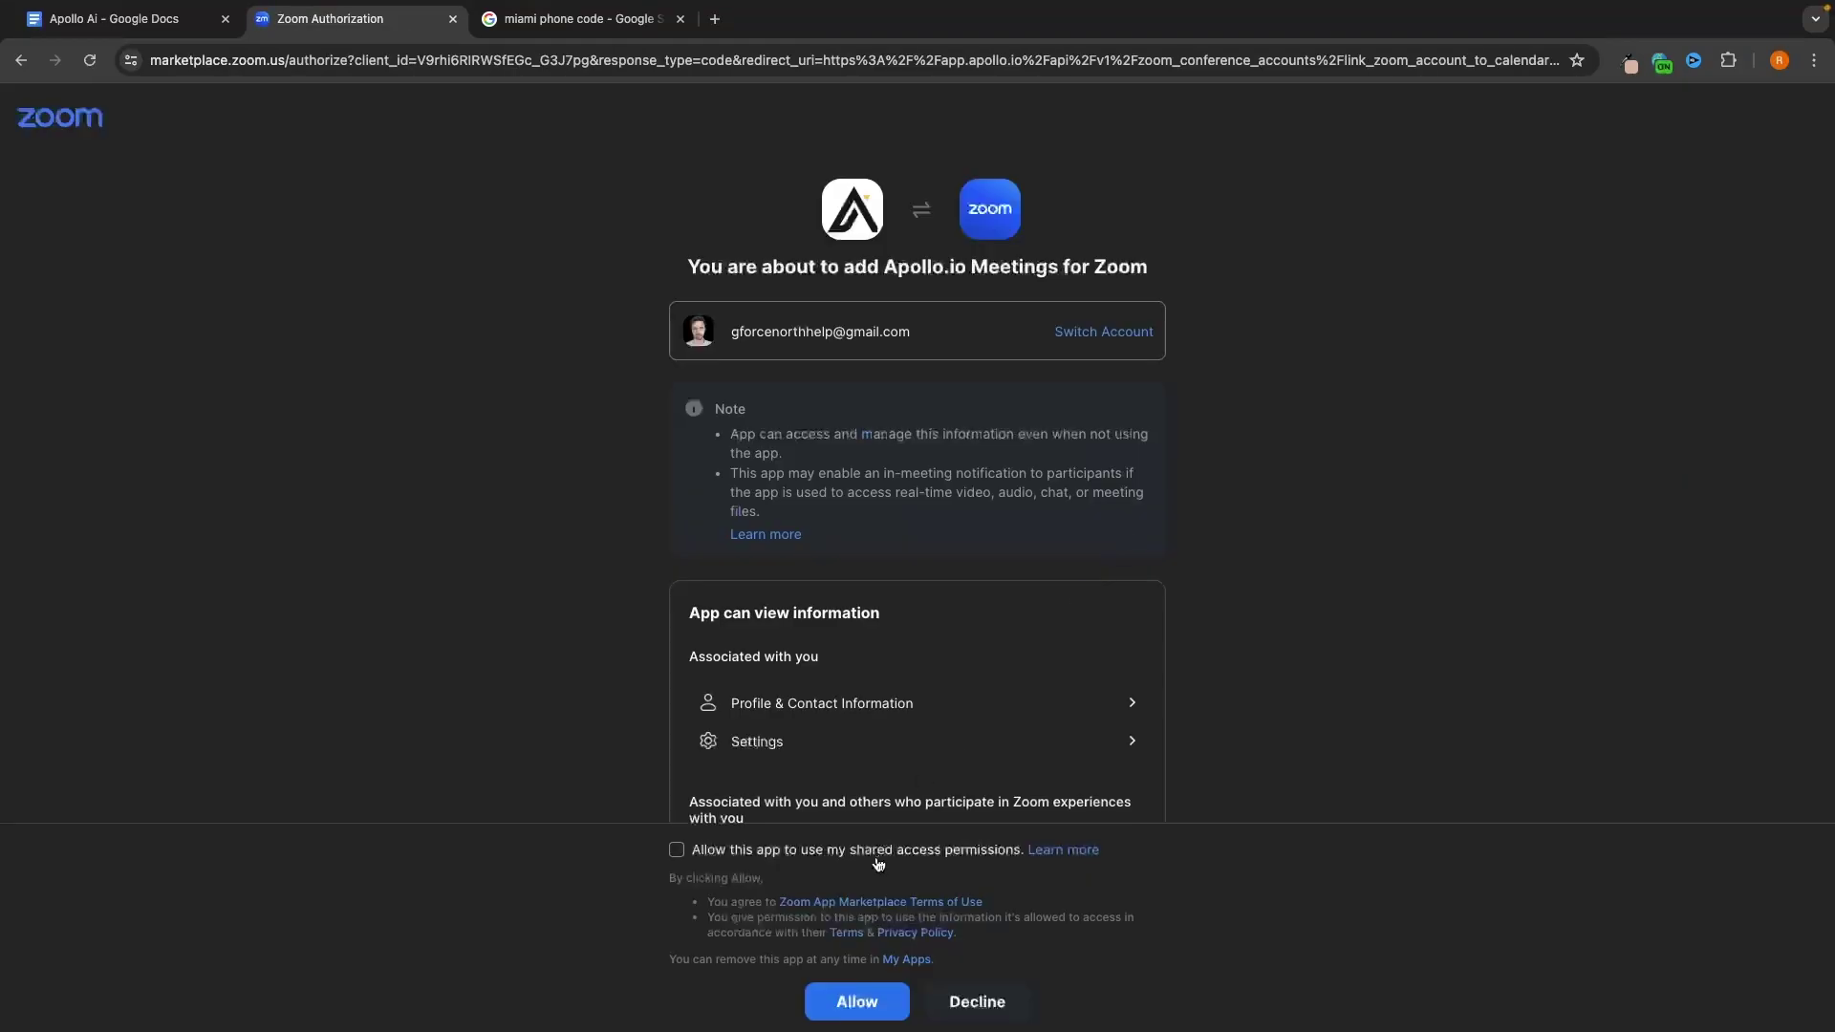
{"action": "left_click", "coordinate": [677, 850]}
{"action": "left_click", "coordinate": [865, 1005]}
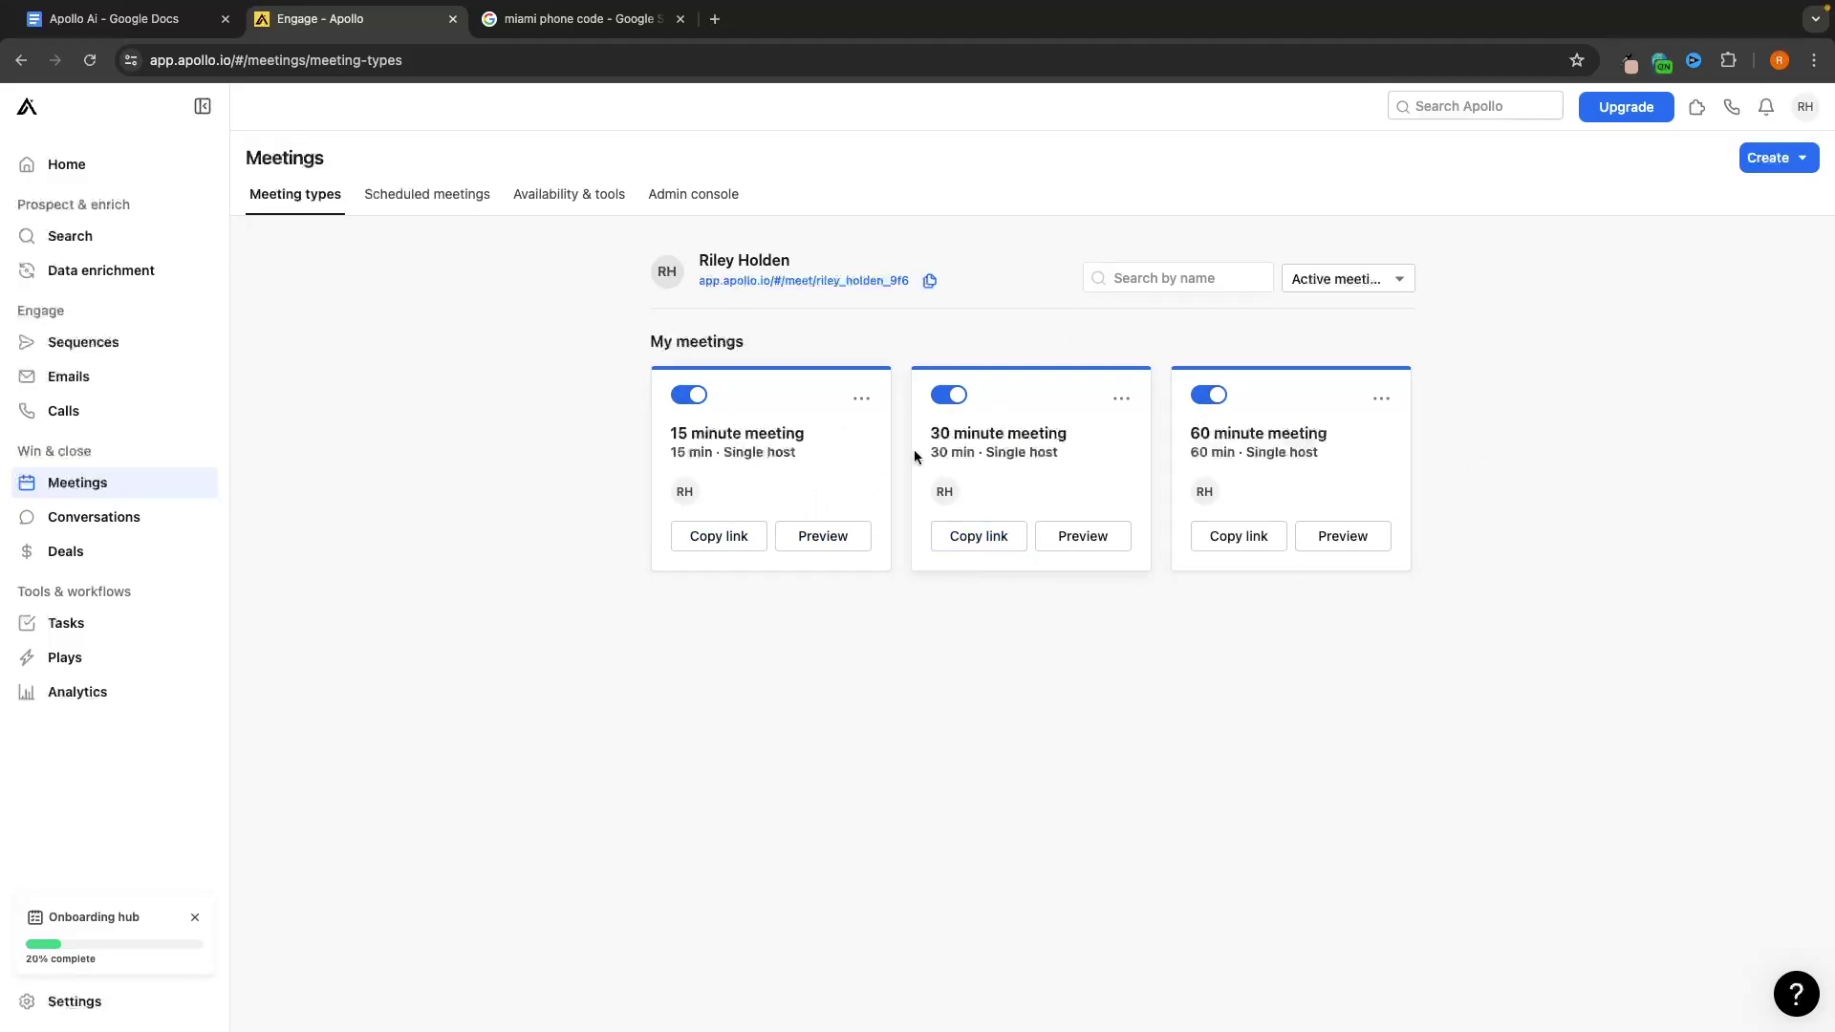
Start a single-host meeting type, then copy the 30 minute meeting's scheduling link
{"action": "left_click", "coordinate": [1784, 158]}
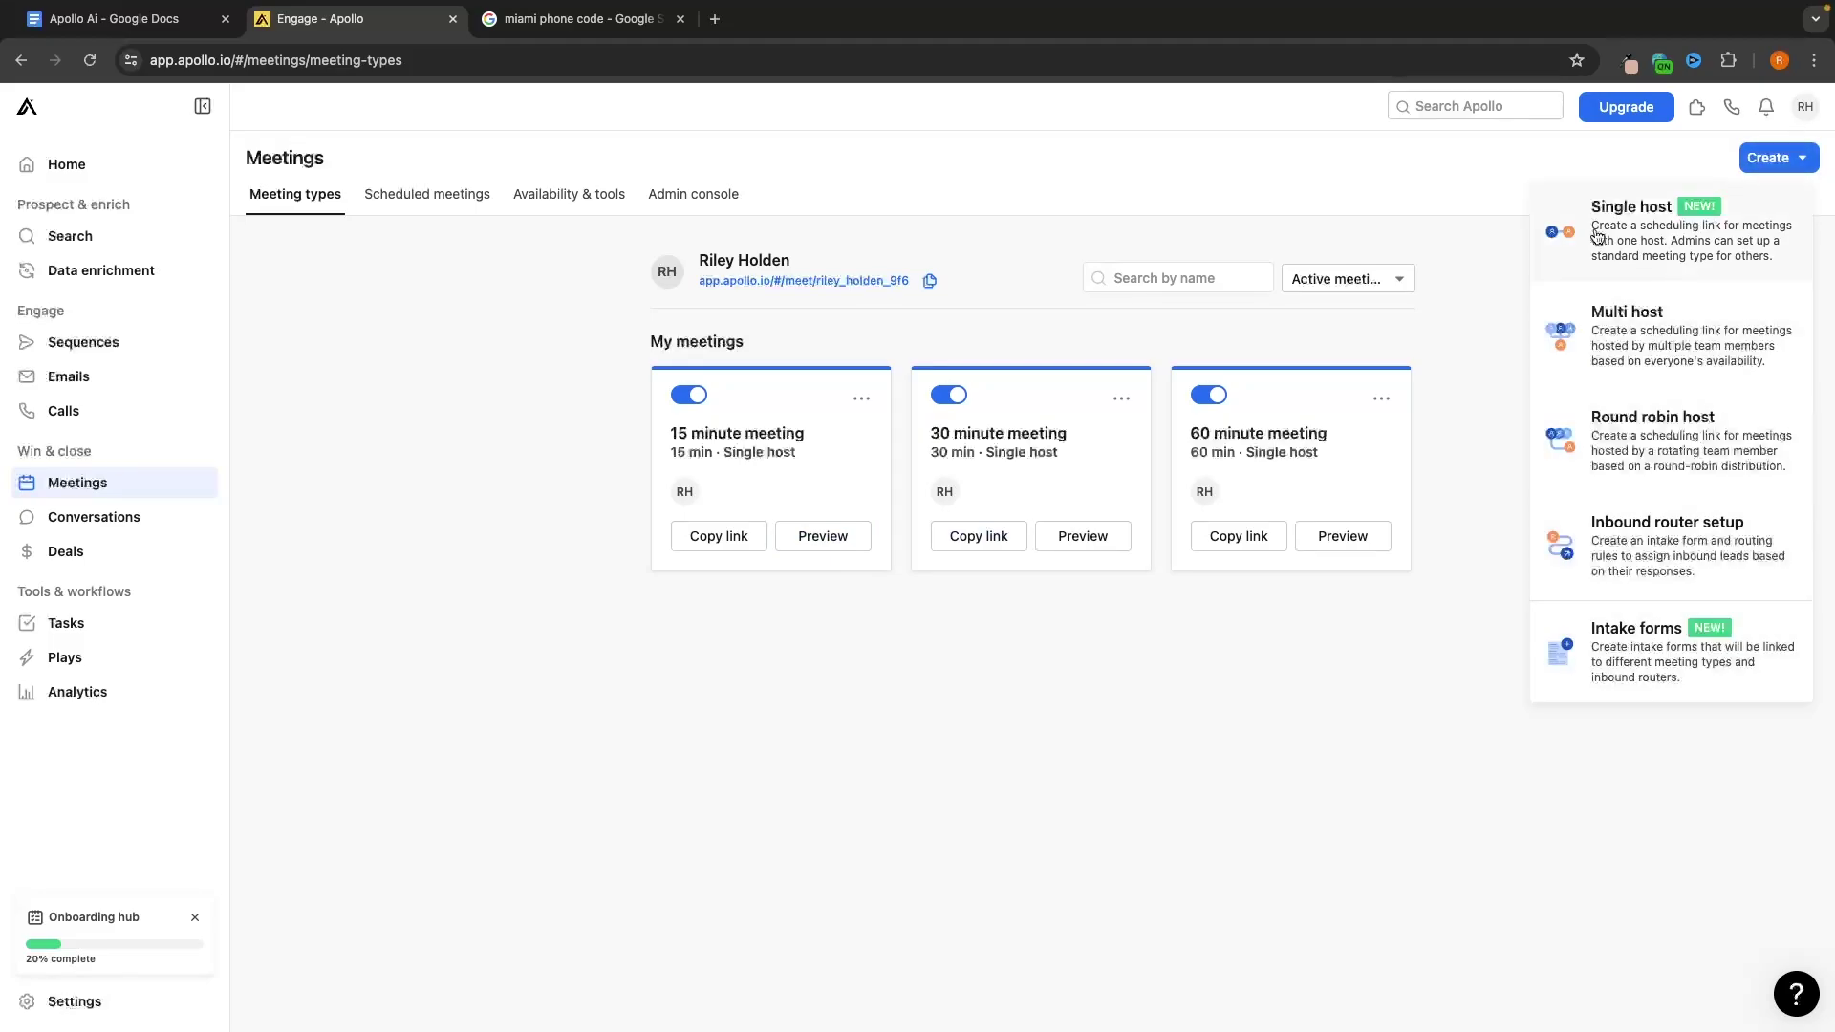
{"action": "left_click", "coordinate": [1595, 235]}
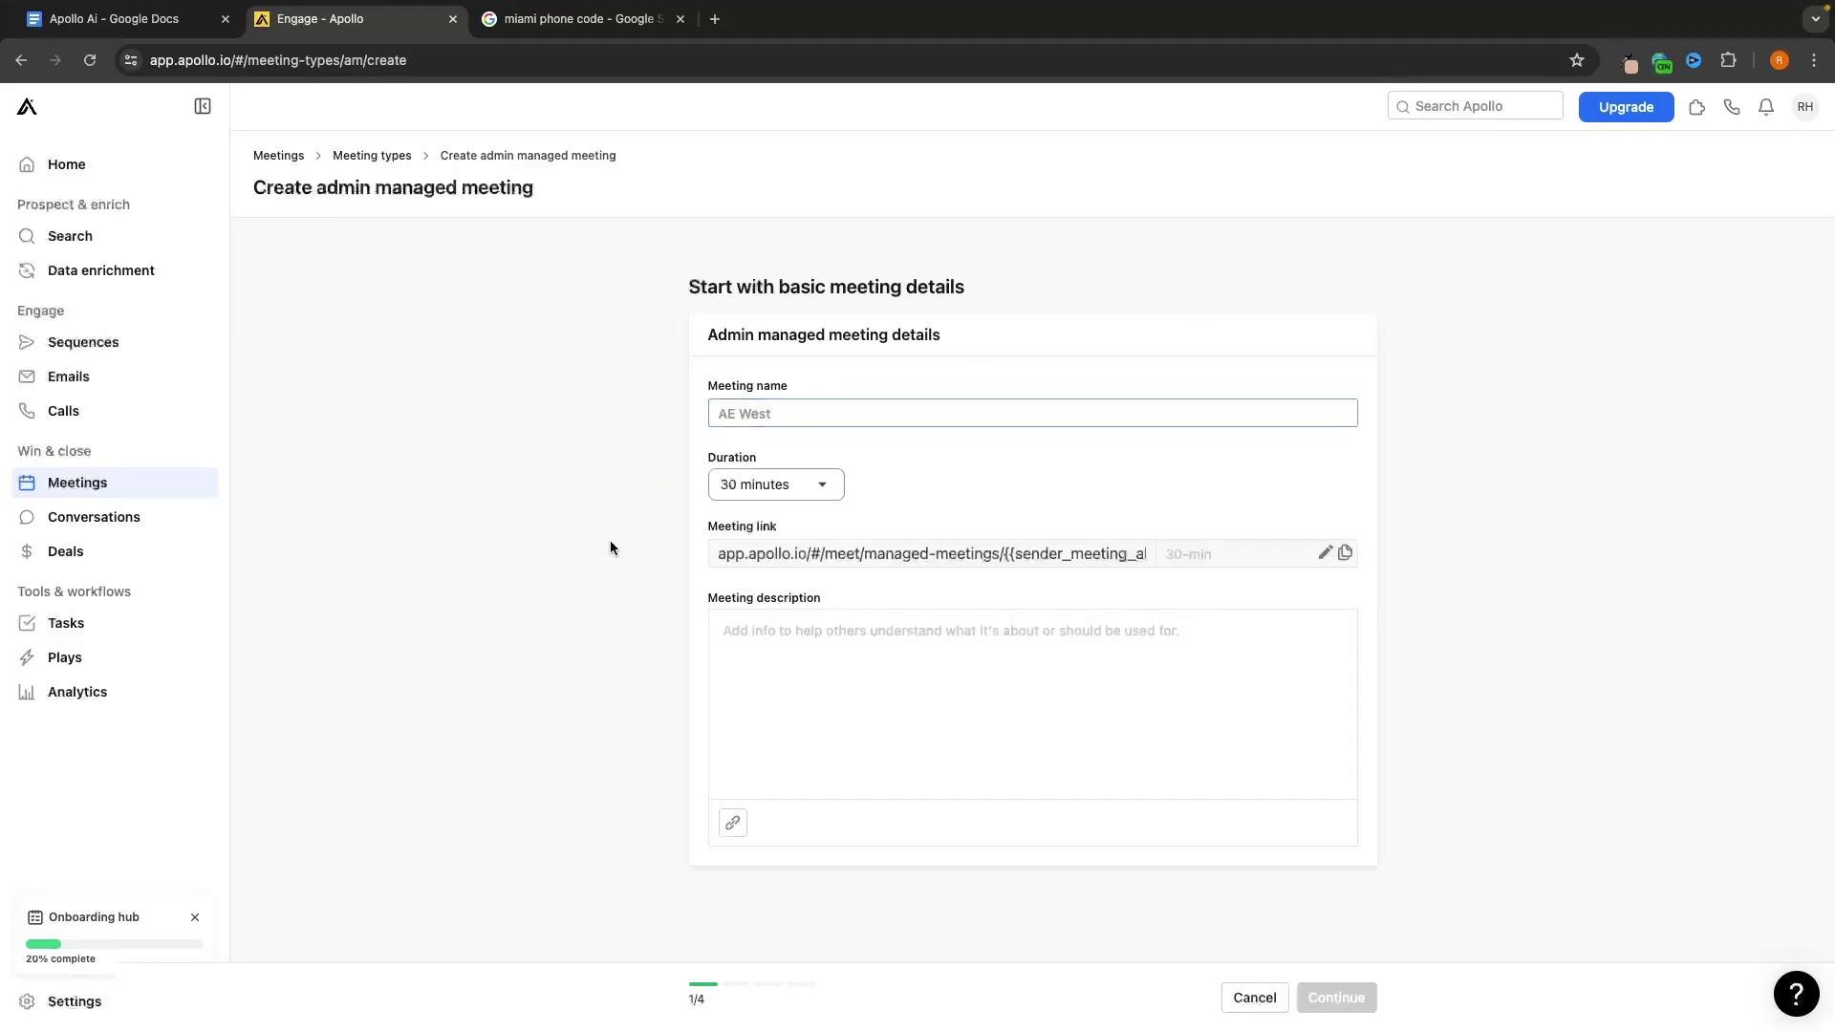
{"action": "left_click", "coordinate": [894, 419]}
{"action": "scroll", "coordinate": [1041, 588], "scroll_direction": "left", "scroll_amount": 5}
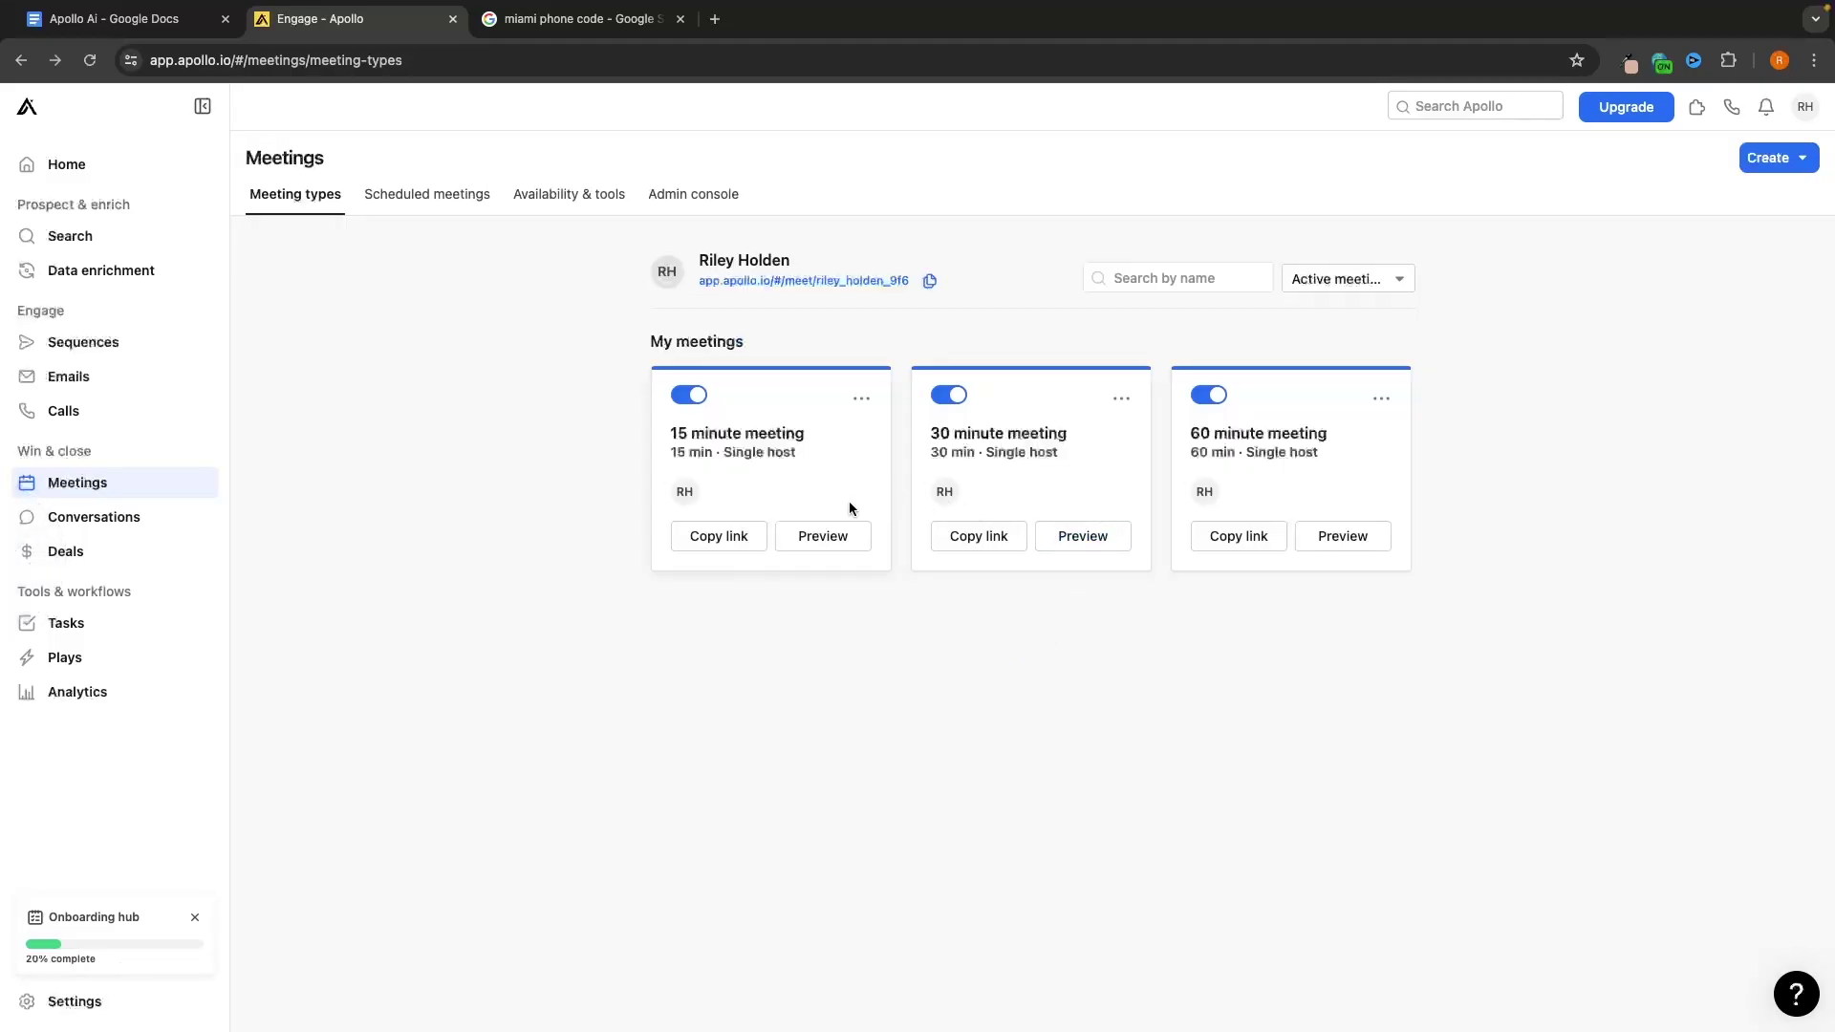
{"action": "left_click", "coordinate": [976, 540]}
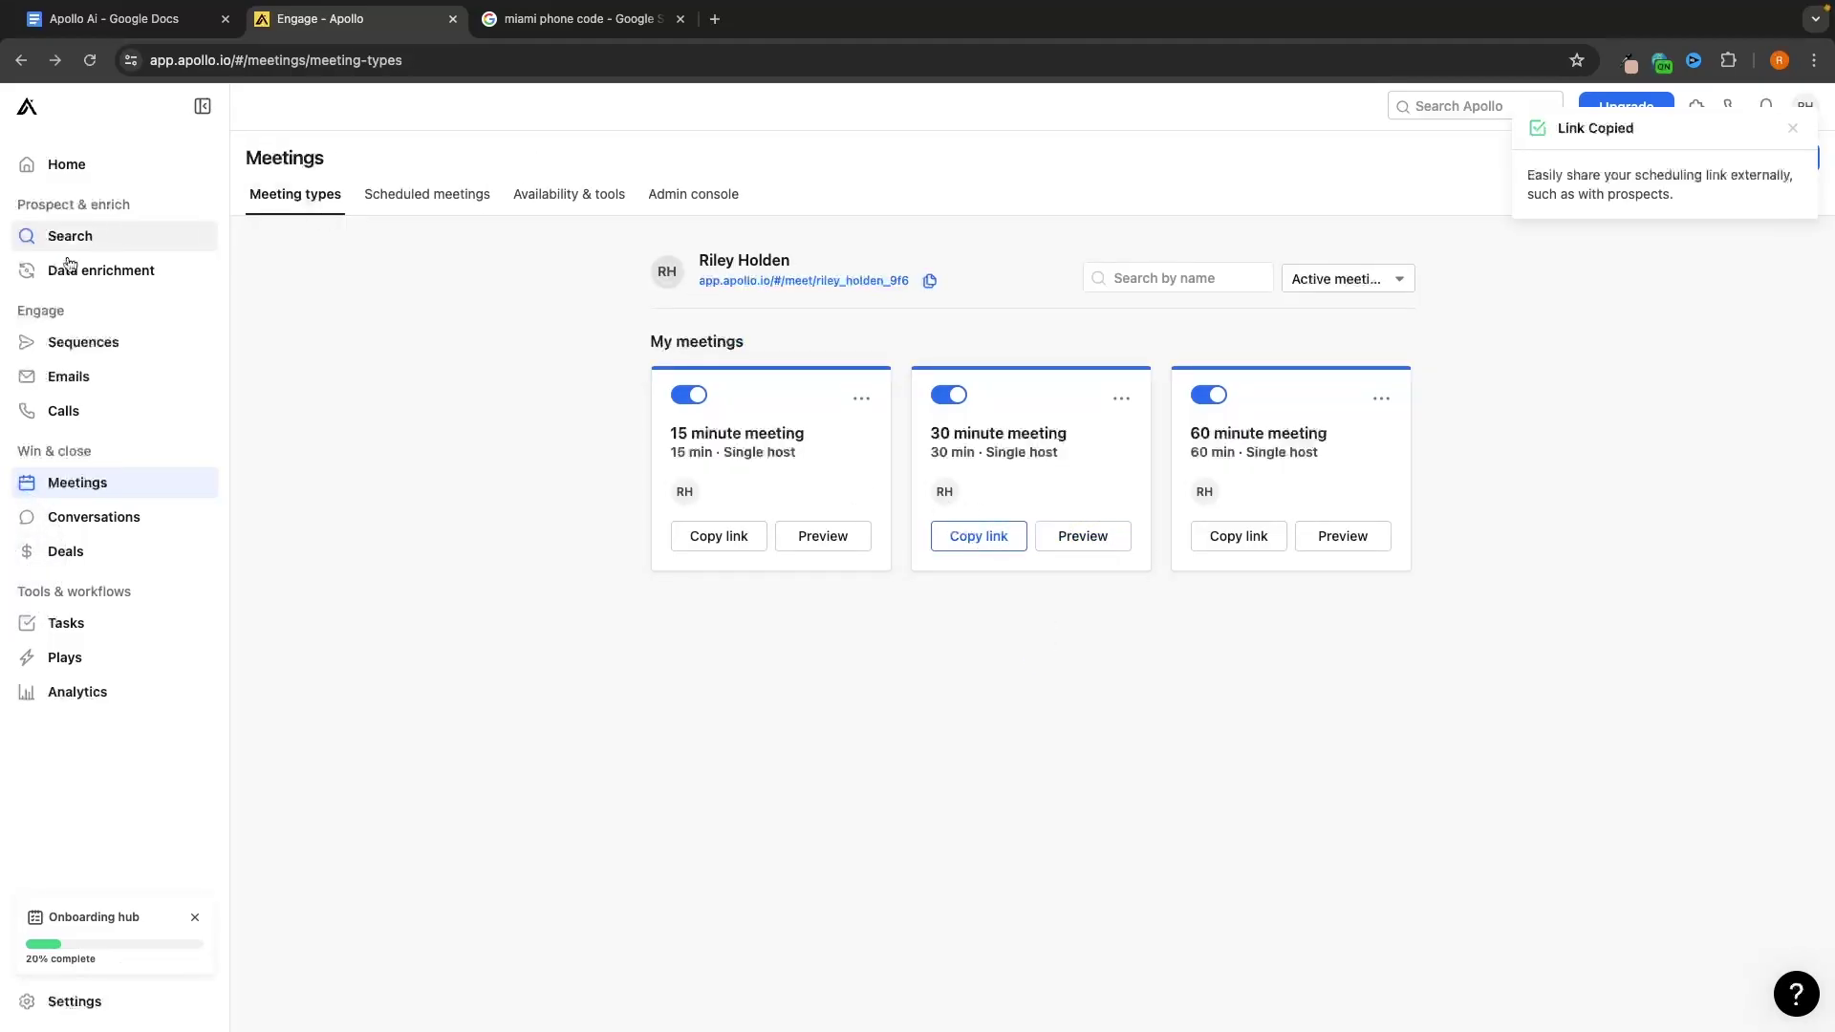
Open the outbound AI sequence, review Upcoming, Pending and Past meetings, then return to Meeting types
{"action": "left_click", "coordinate": [61, 342]}
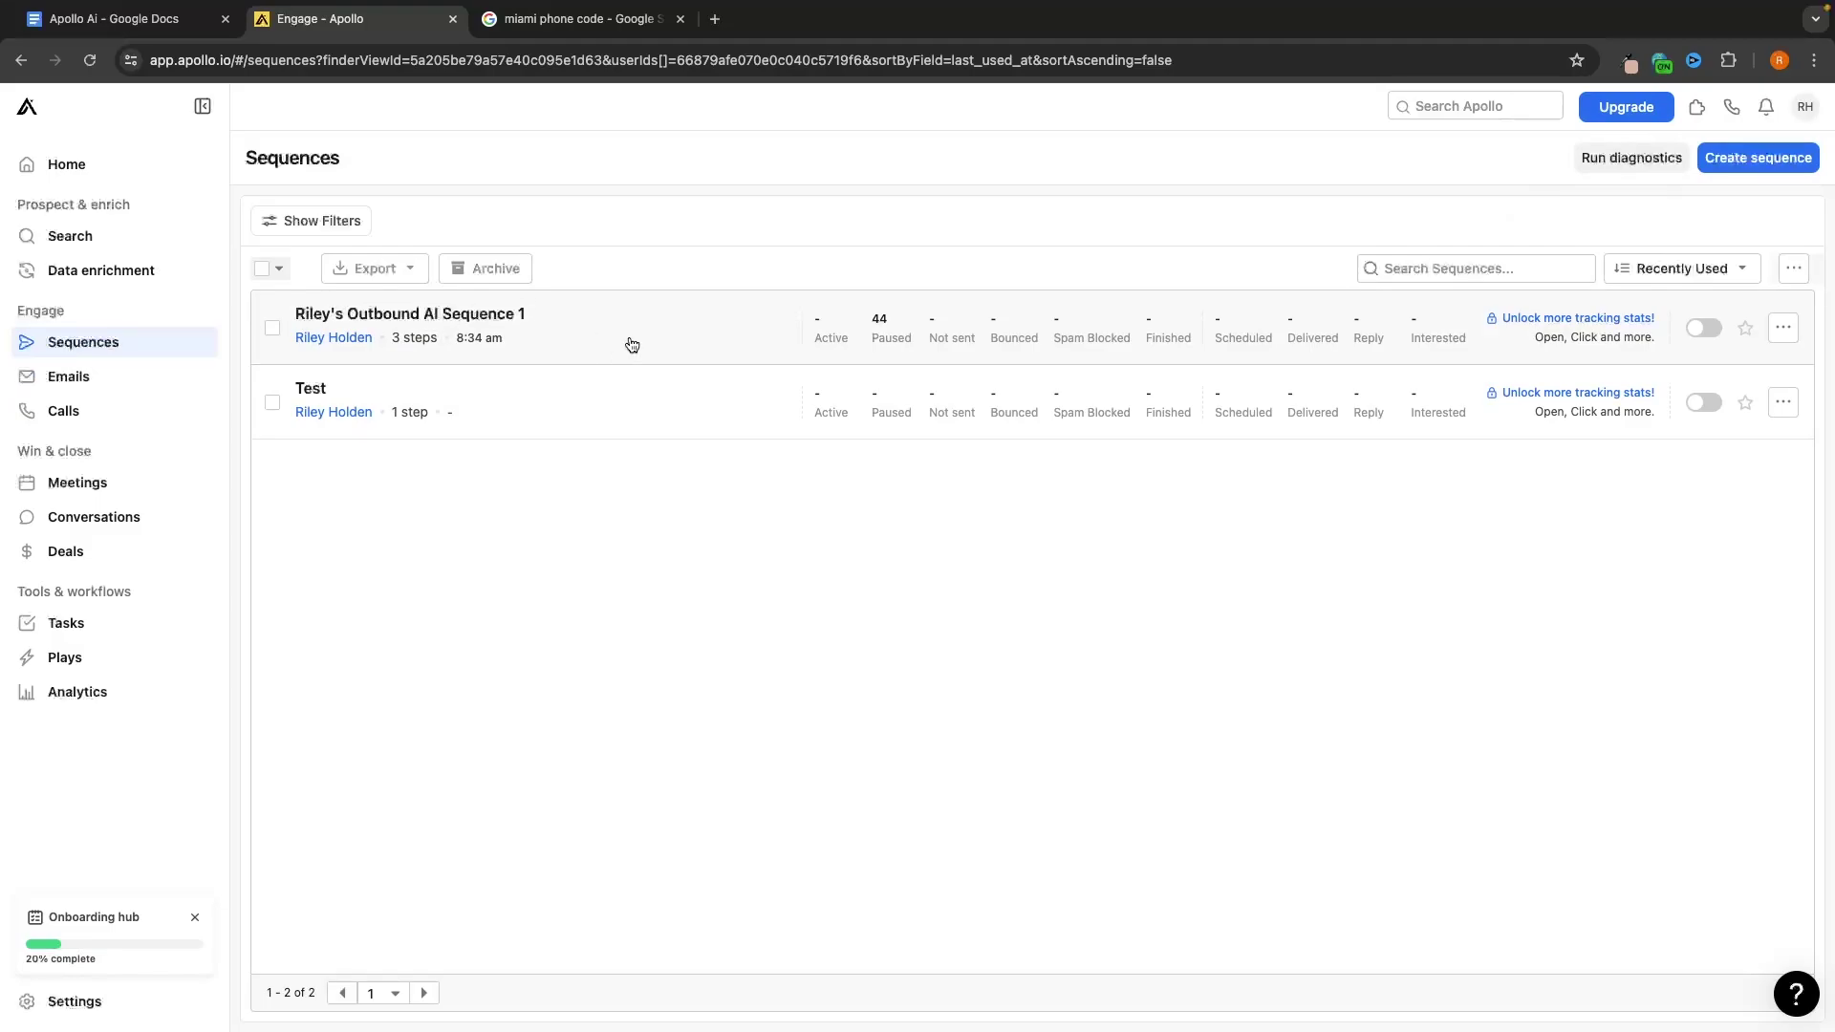
{"action": "left_click", "coordinate": [638, 349]}
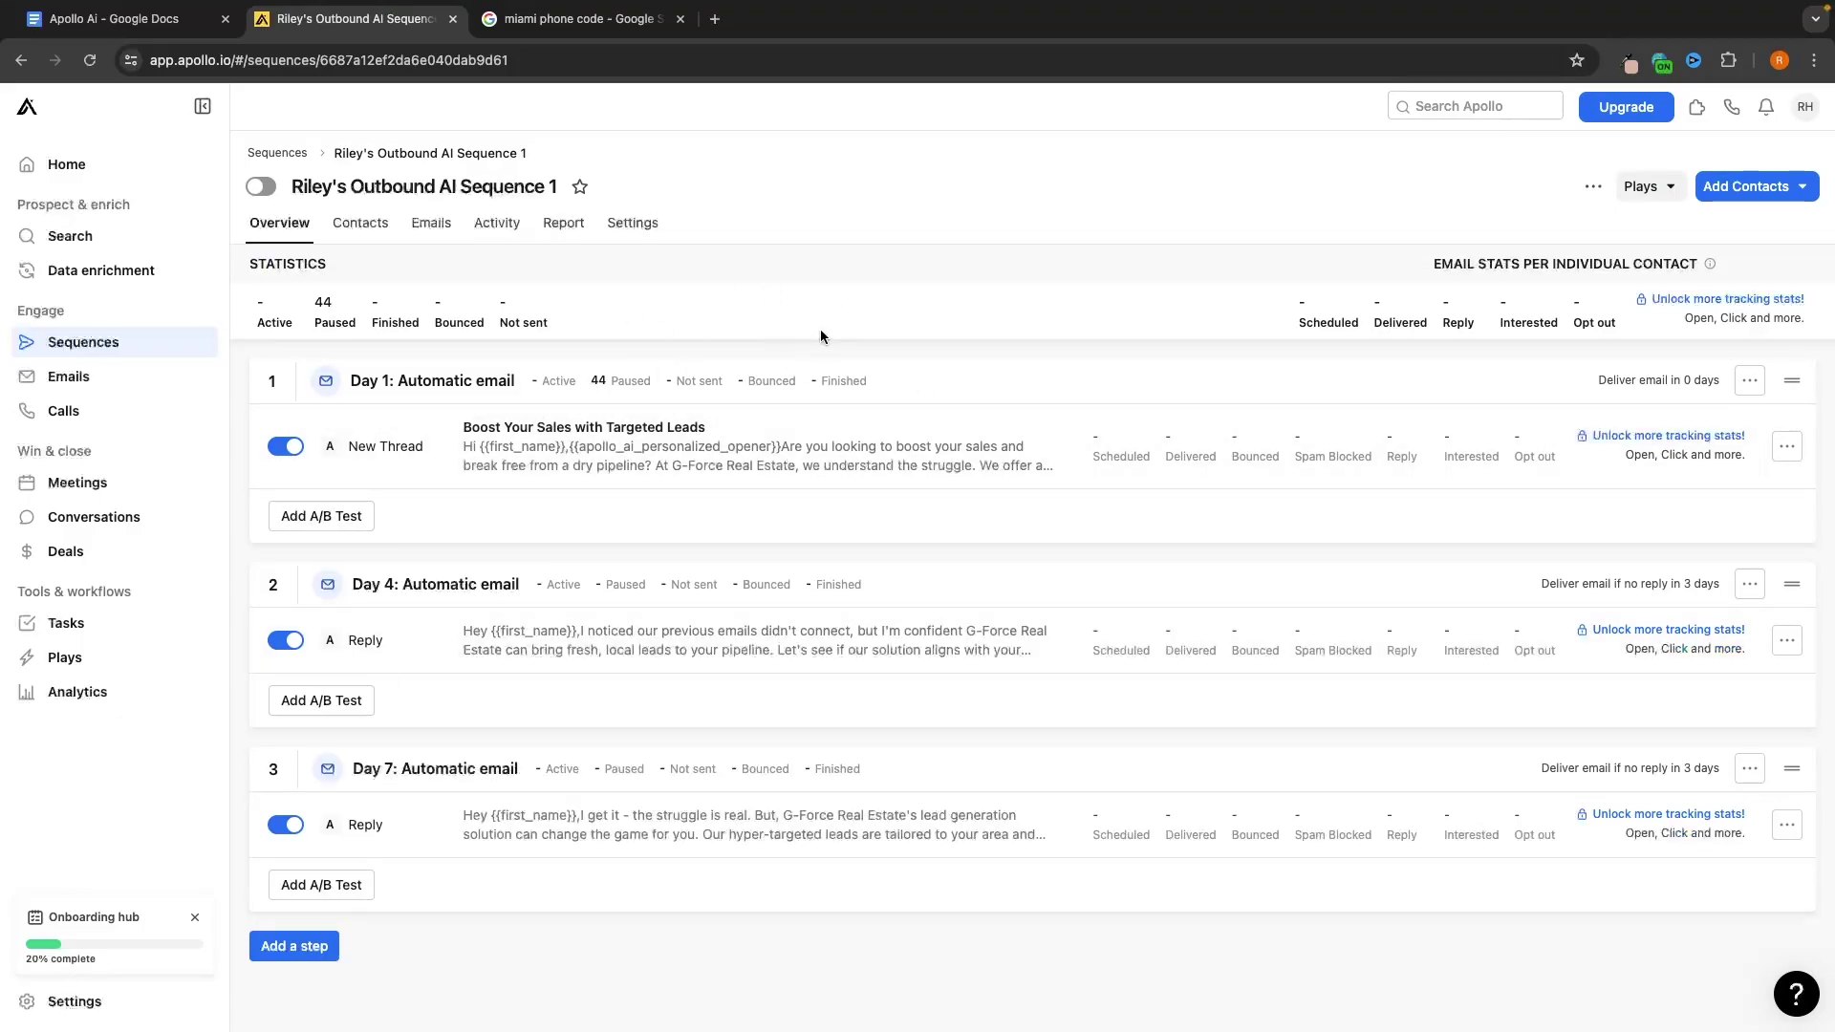
{"action": "left_click", "coordinate": [141, 484]}
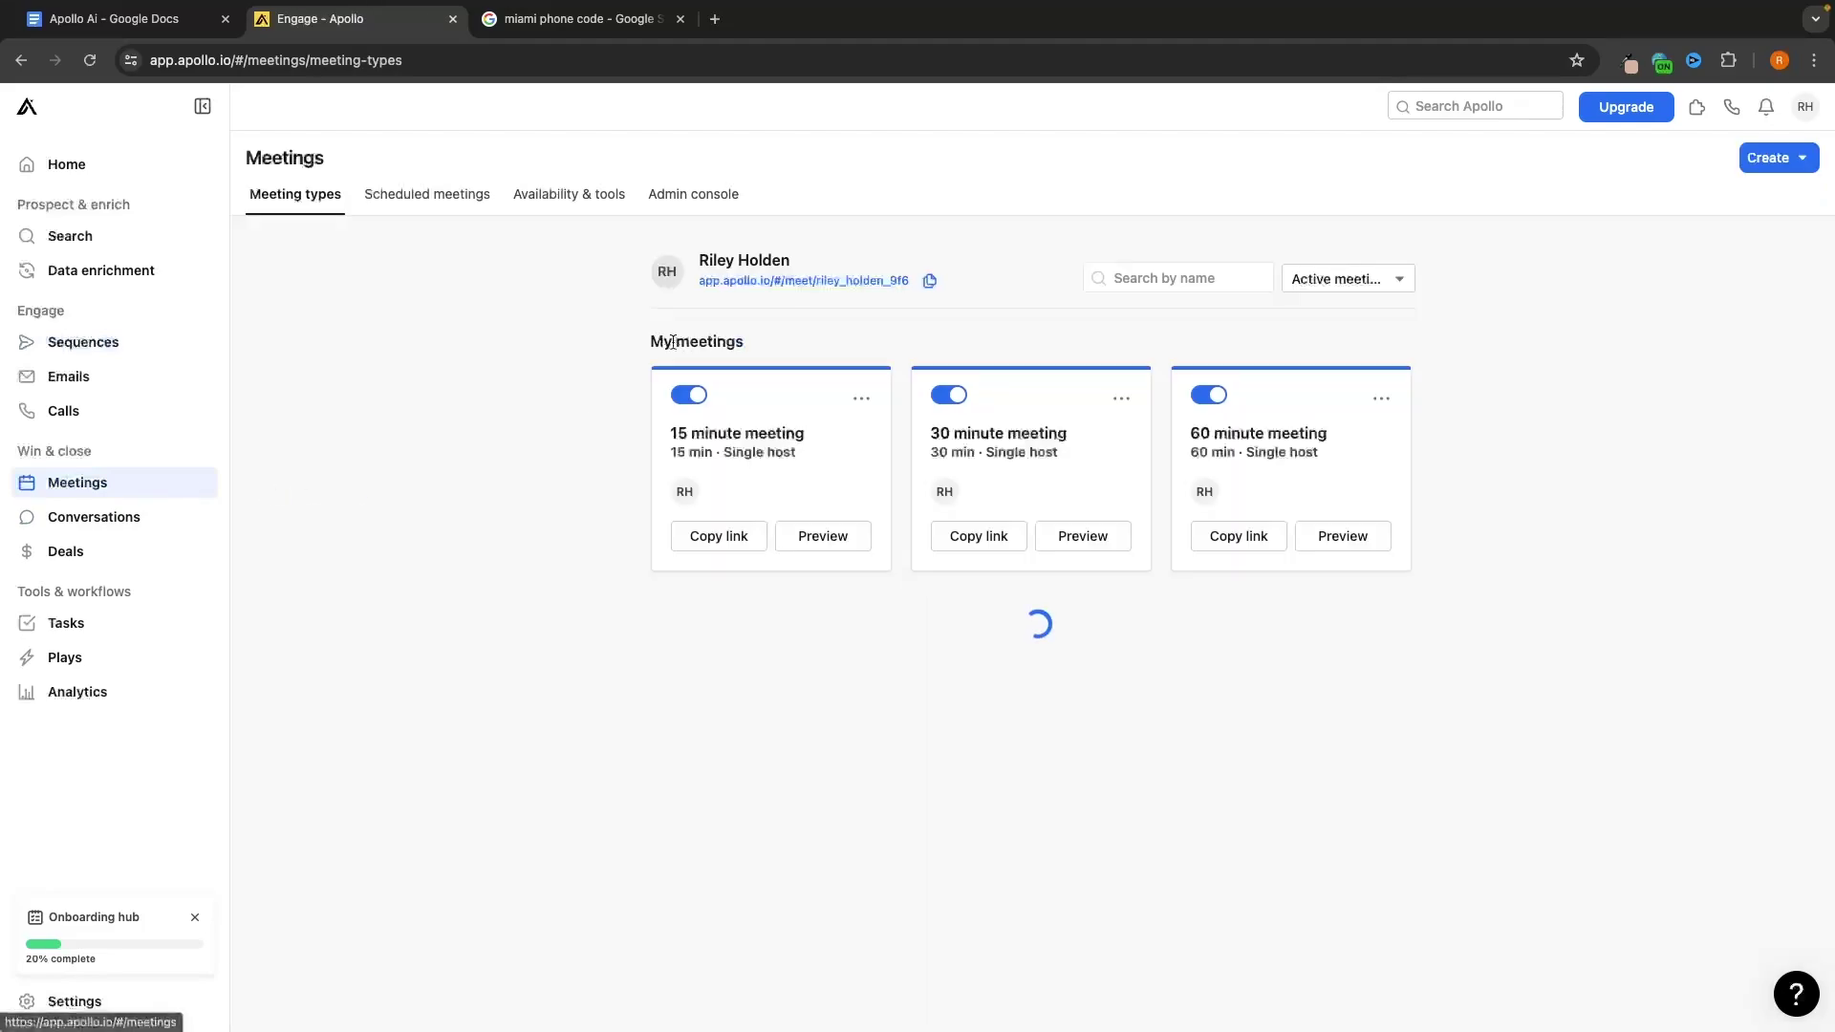
{"action": "left_click", "coordinate": [444, 196]}
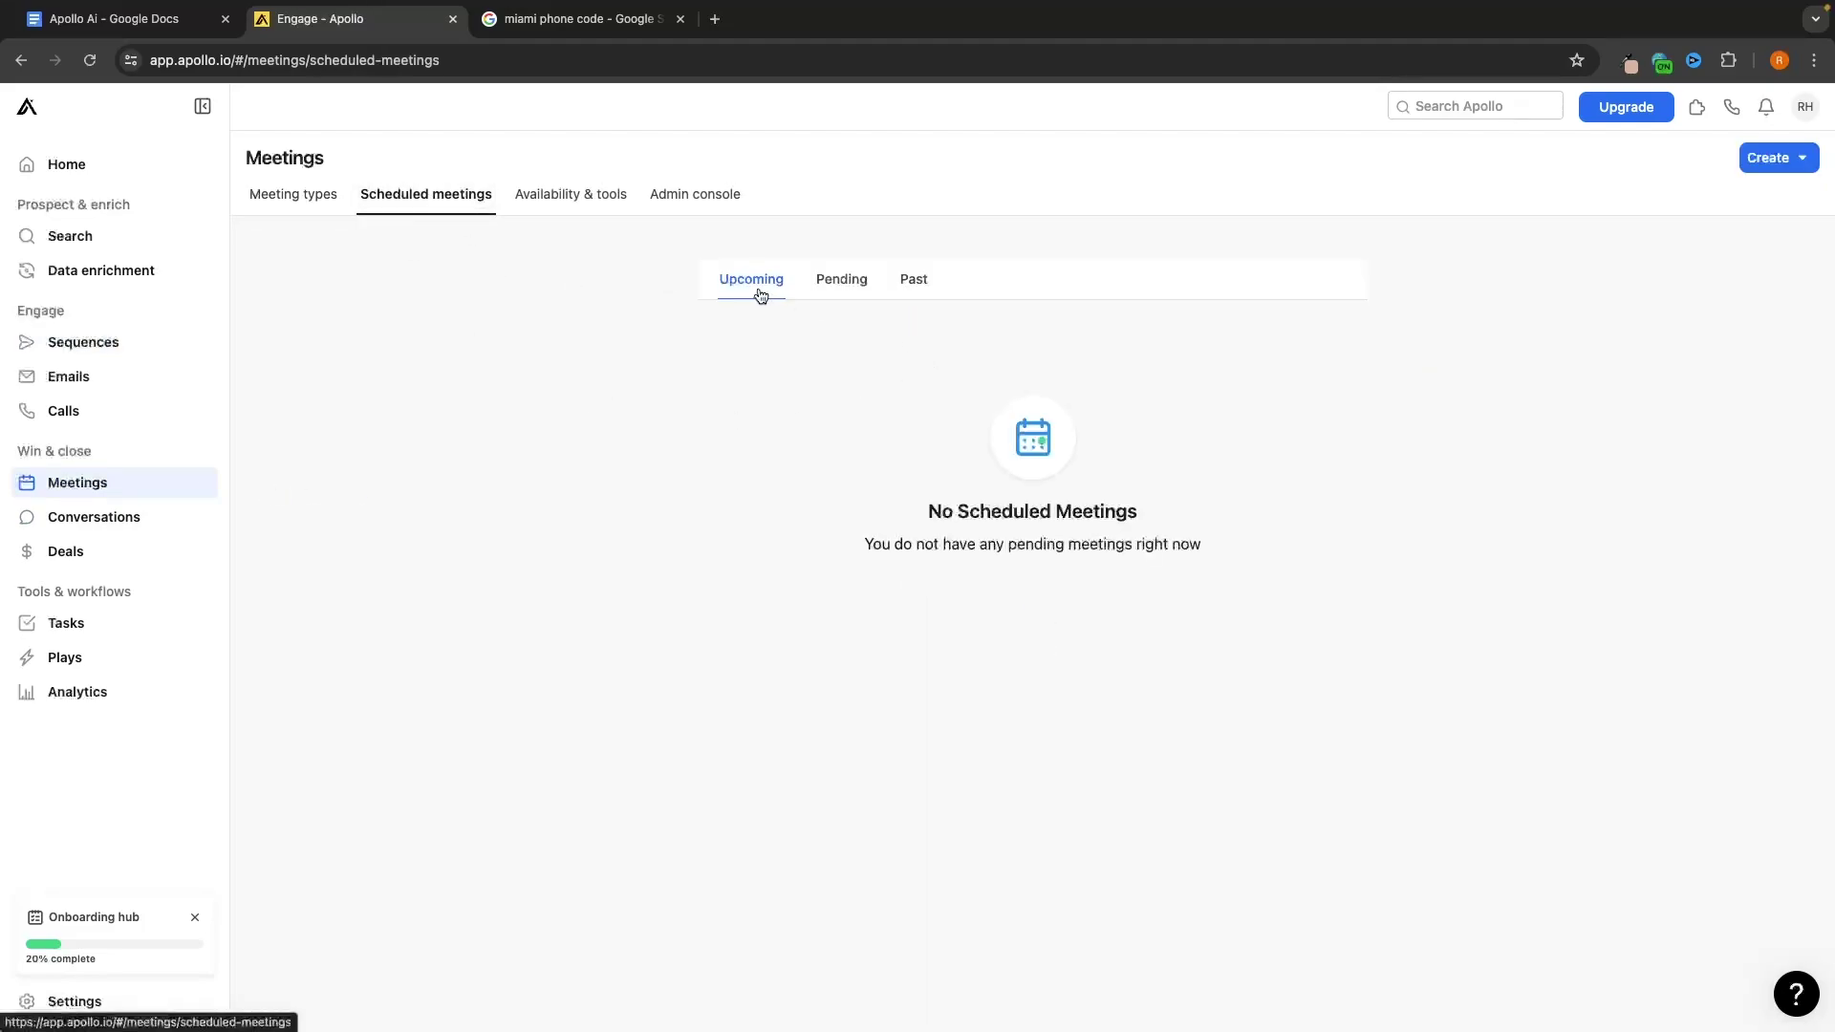
{"action": "left_click", "coordinate": [846, 287]}
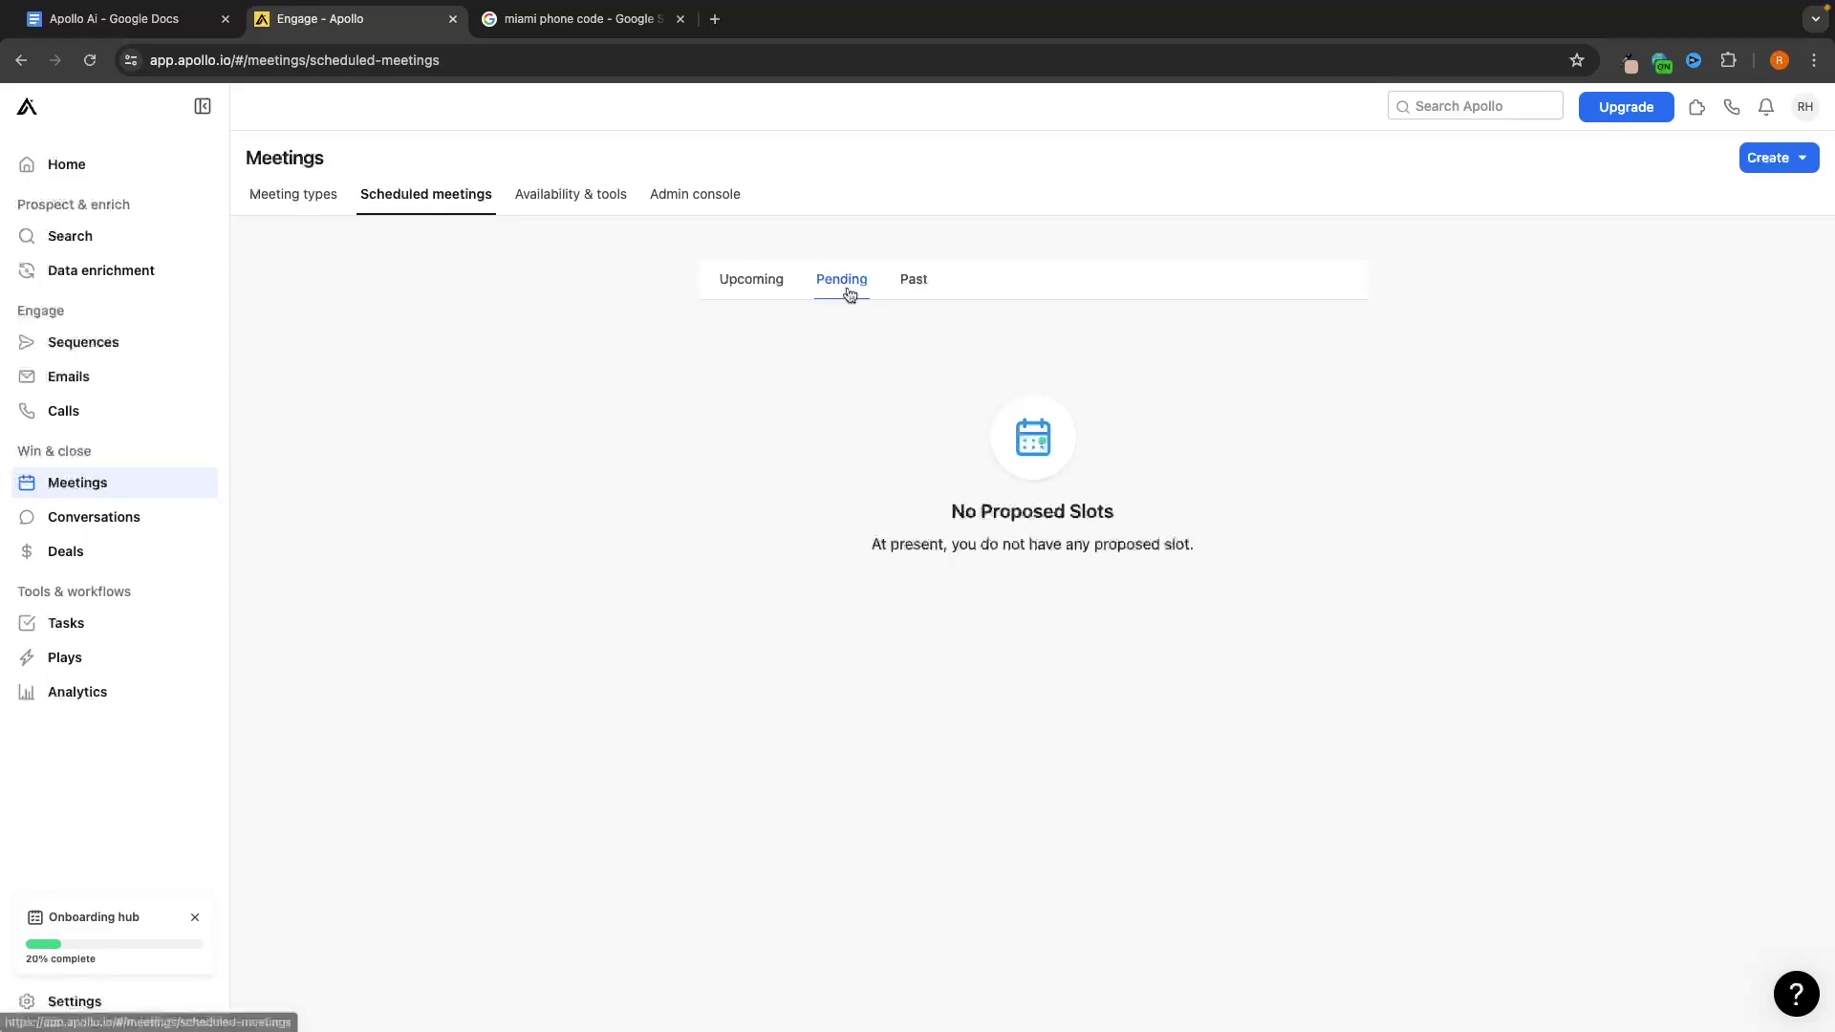
{"action": "left_click", "coordinate": [910, 289]}
{"action": "left_click", "coordinate": [330, 212]}
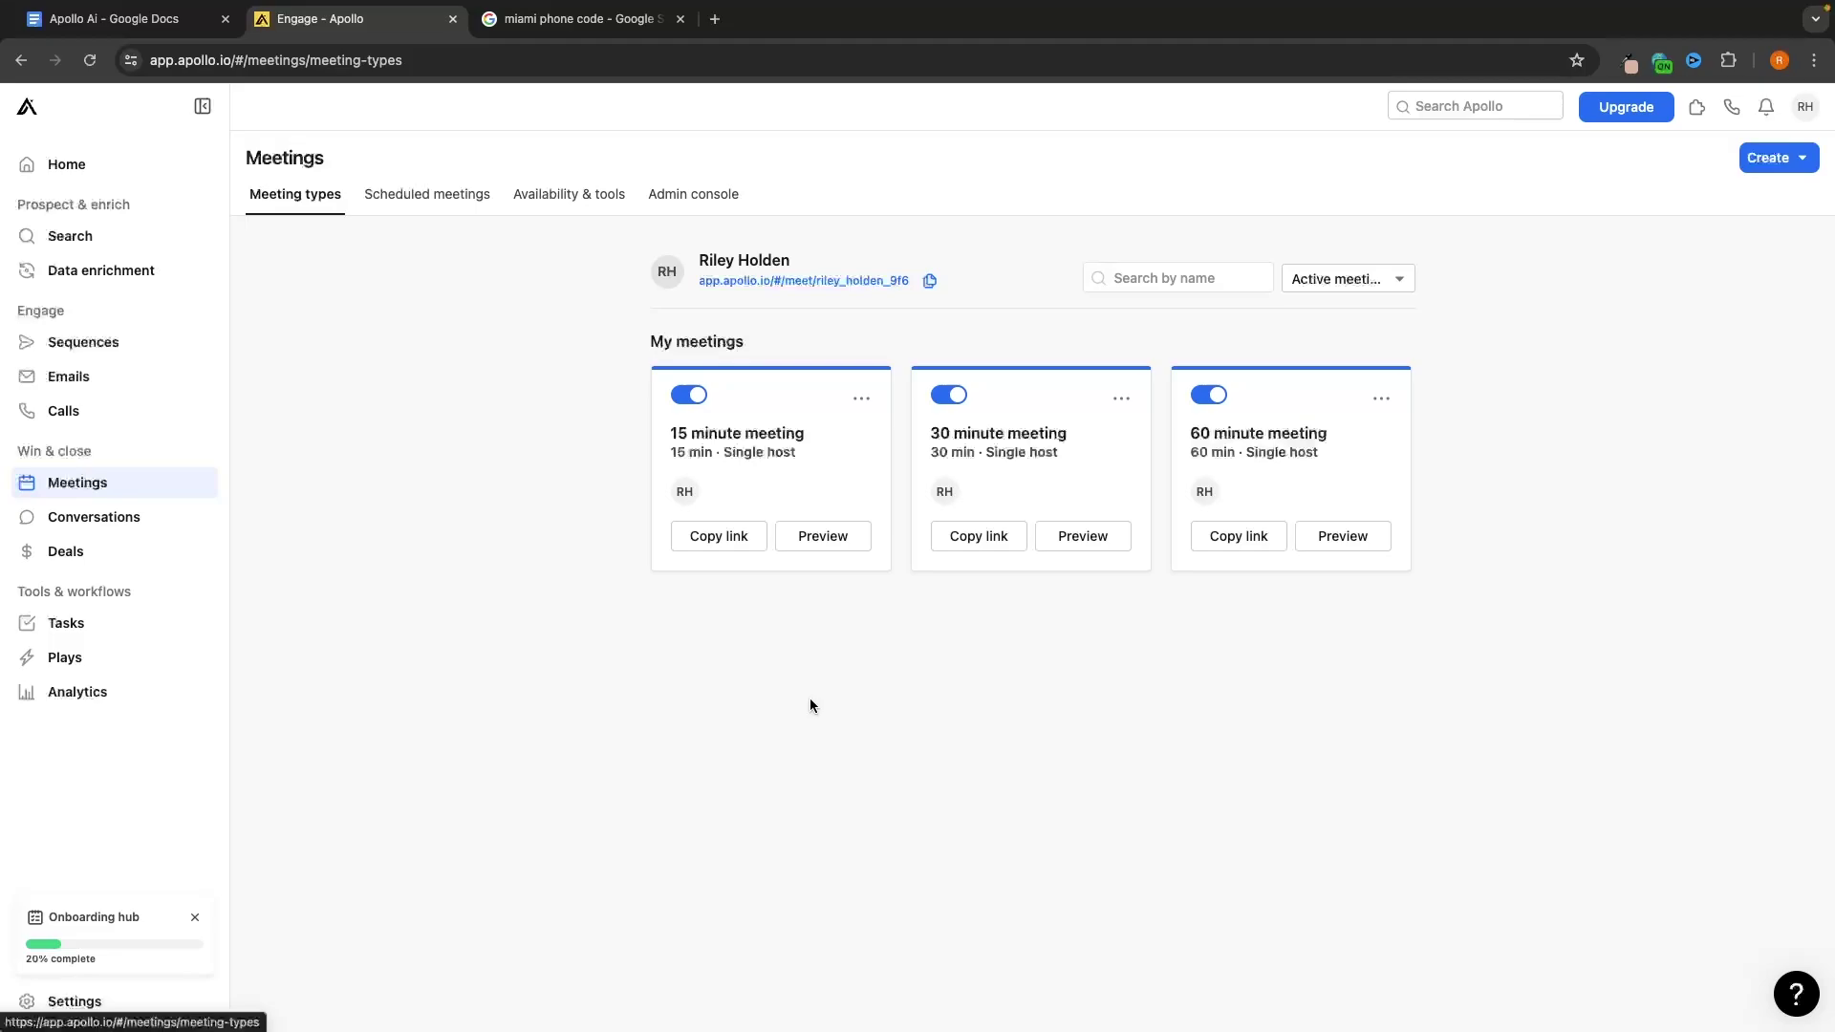
Read the Conversations description of automatic call recording and start its setup
{"action": "left_click", "coordinate": [138, 522]}
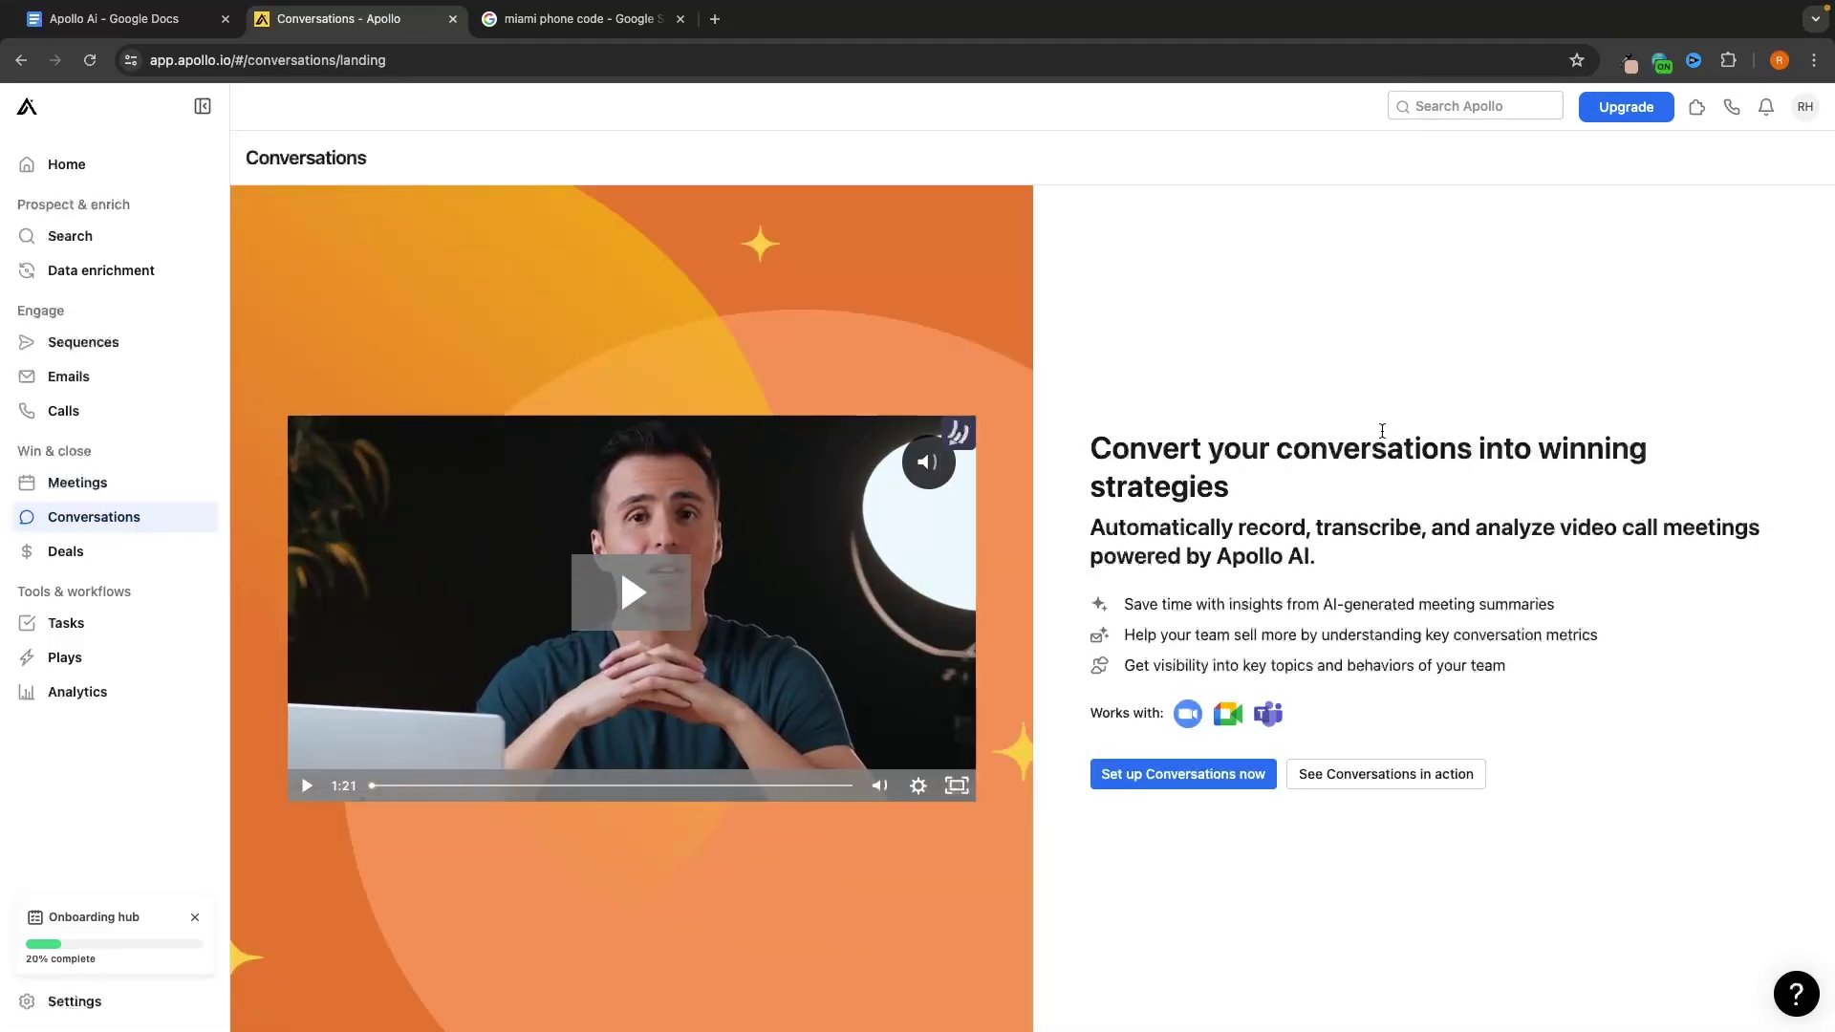
{"action": "triple_click", "coordinate": [1091, 529]}
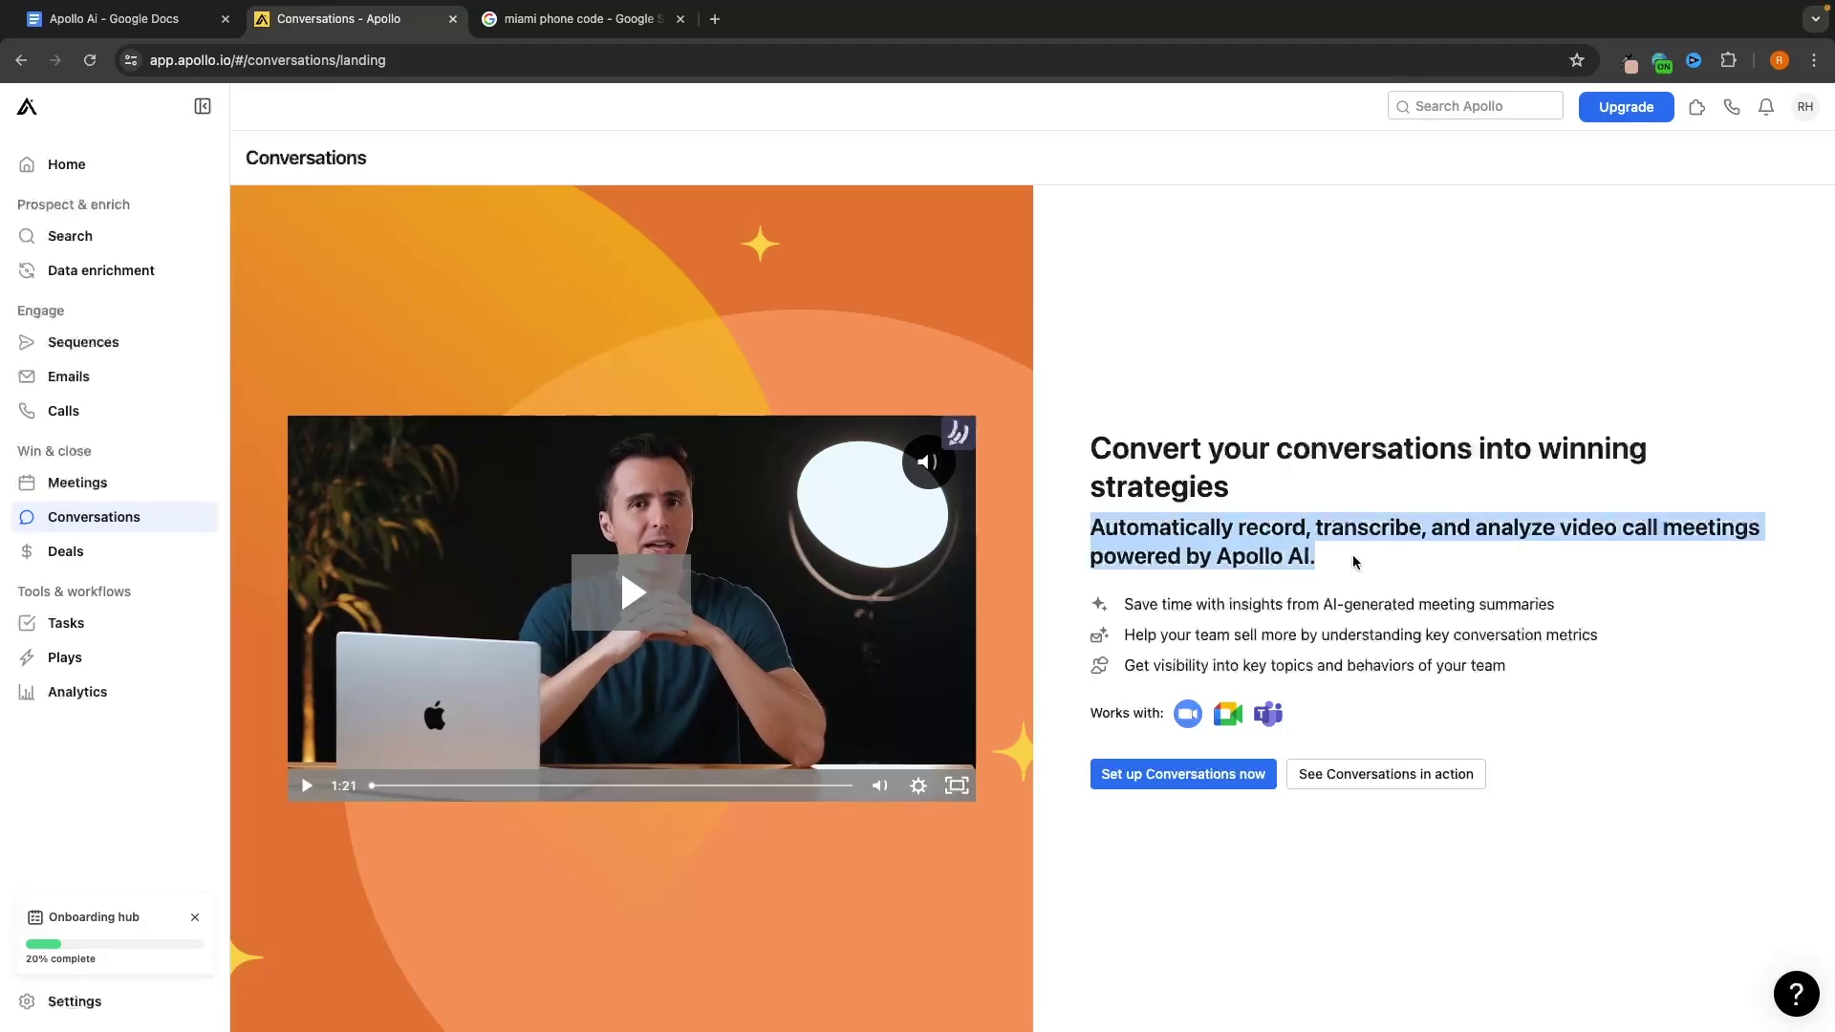
{"action": "left_click", "coordinate": [1355, 675]}
{"action": "left_click_drag", "start_coordinate": [1101, 528], "coordinate": [1355, 545]}
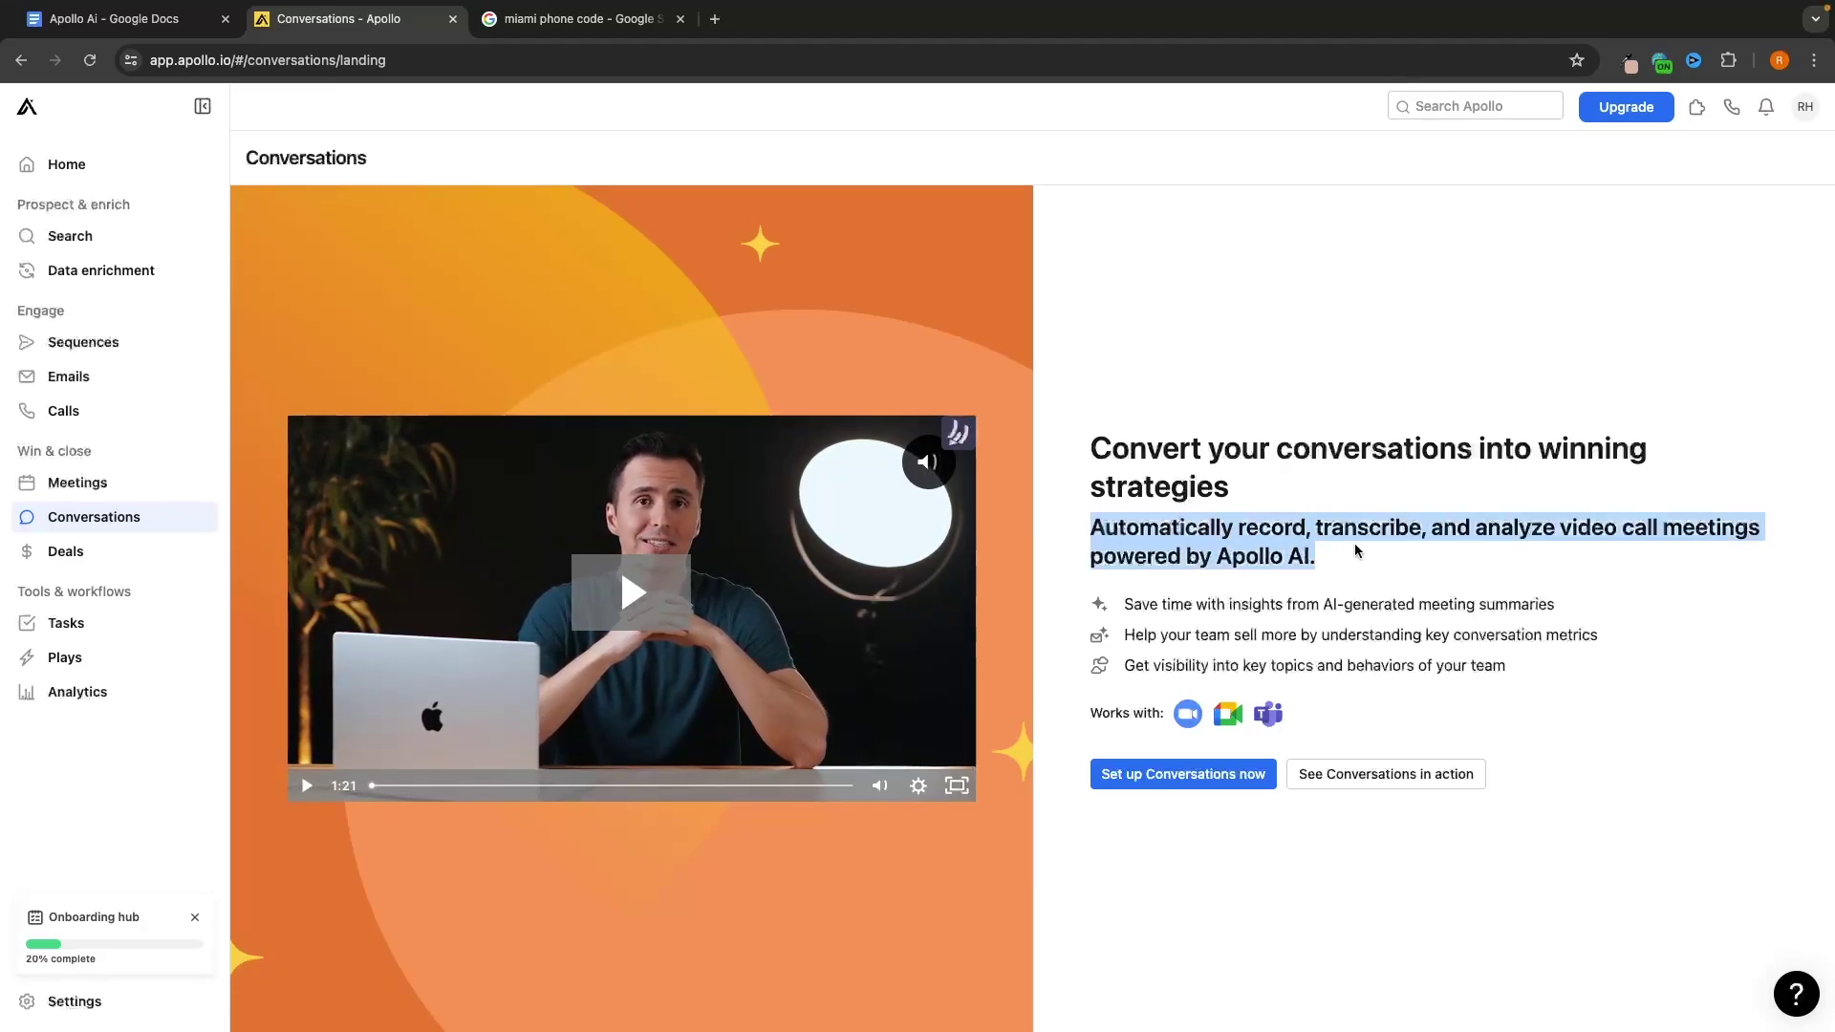
{"action": "left_click", "coordinate": [1377, 552]}
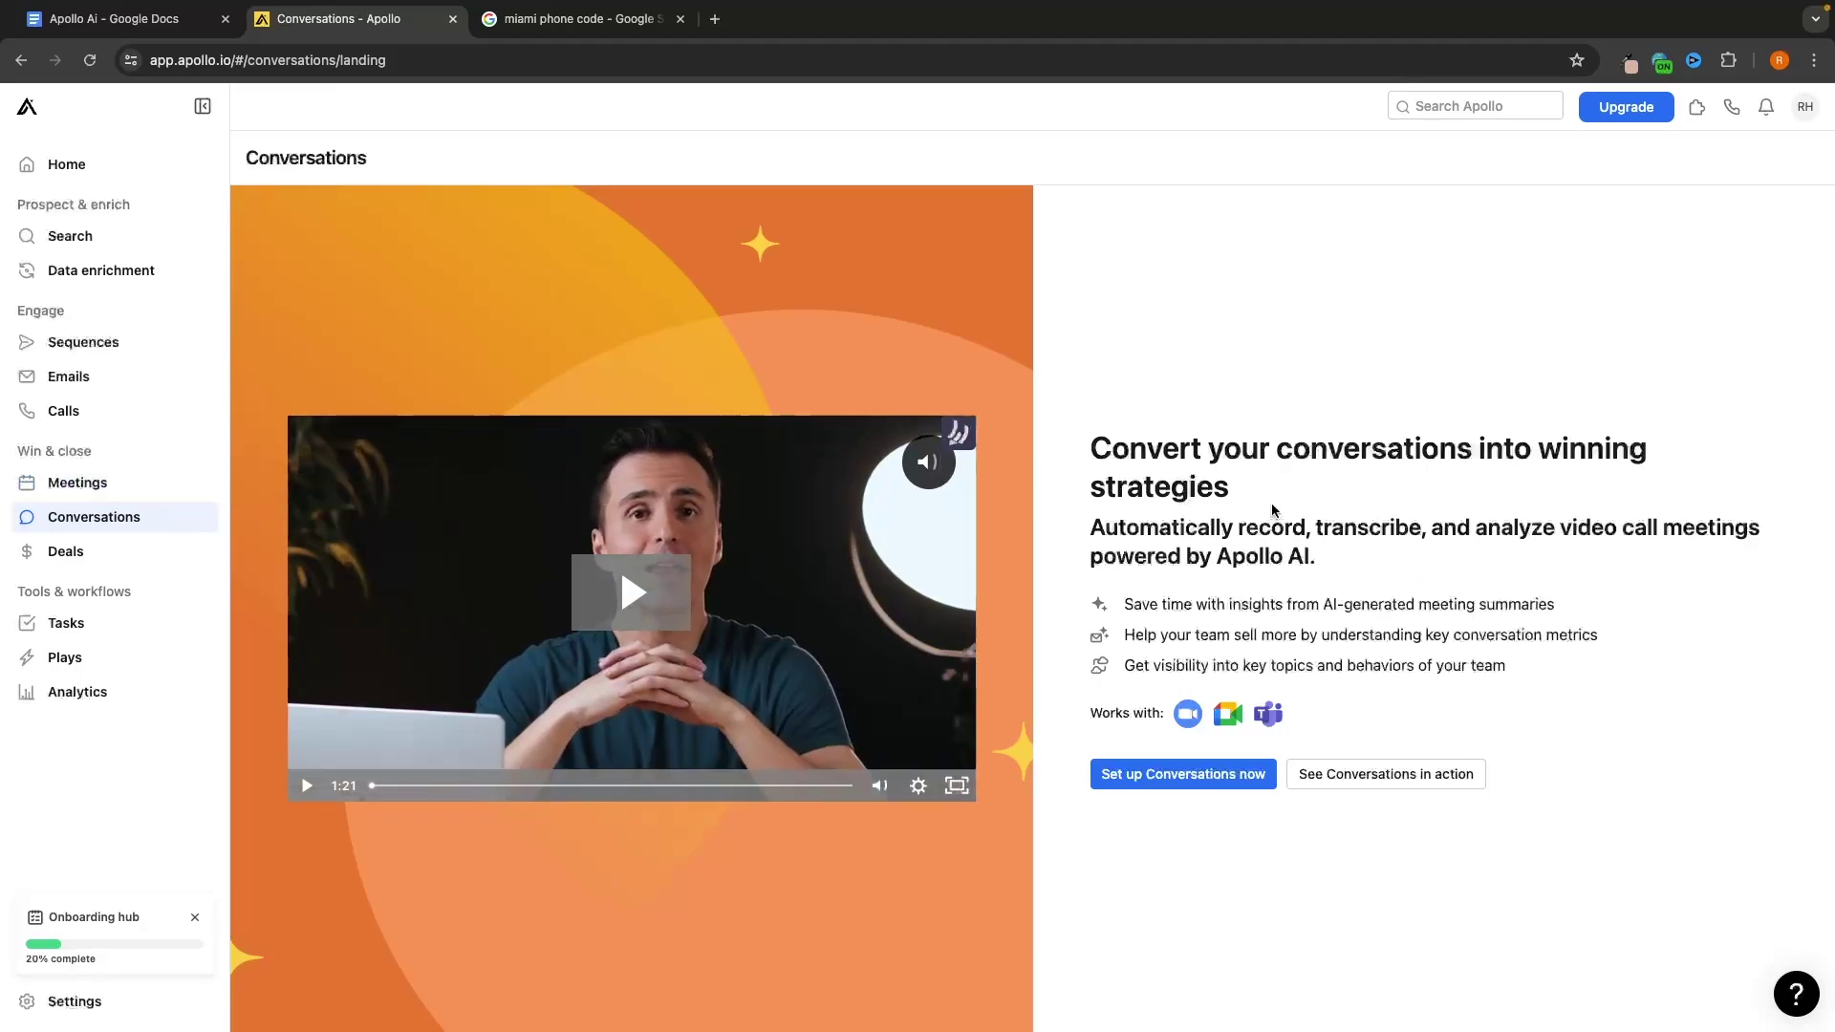
{"action": "left_click", "coordinate": [1182, 776]}
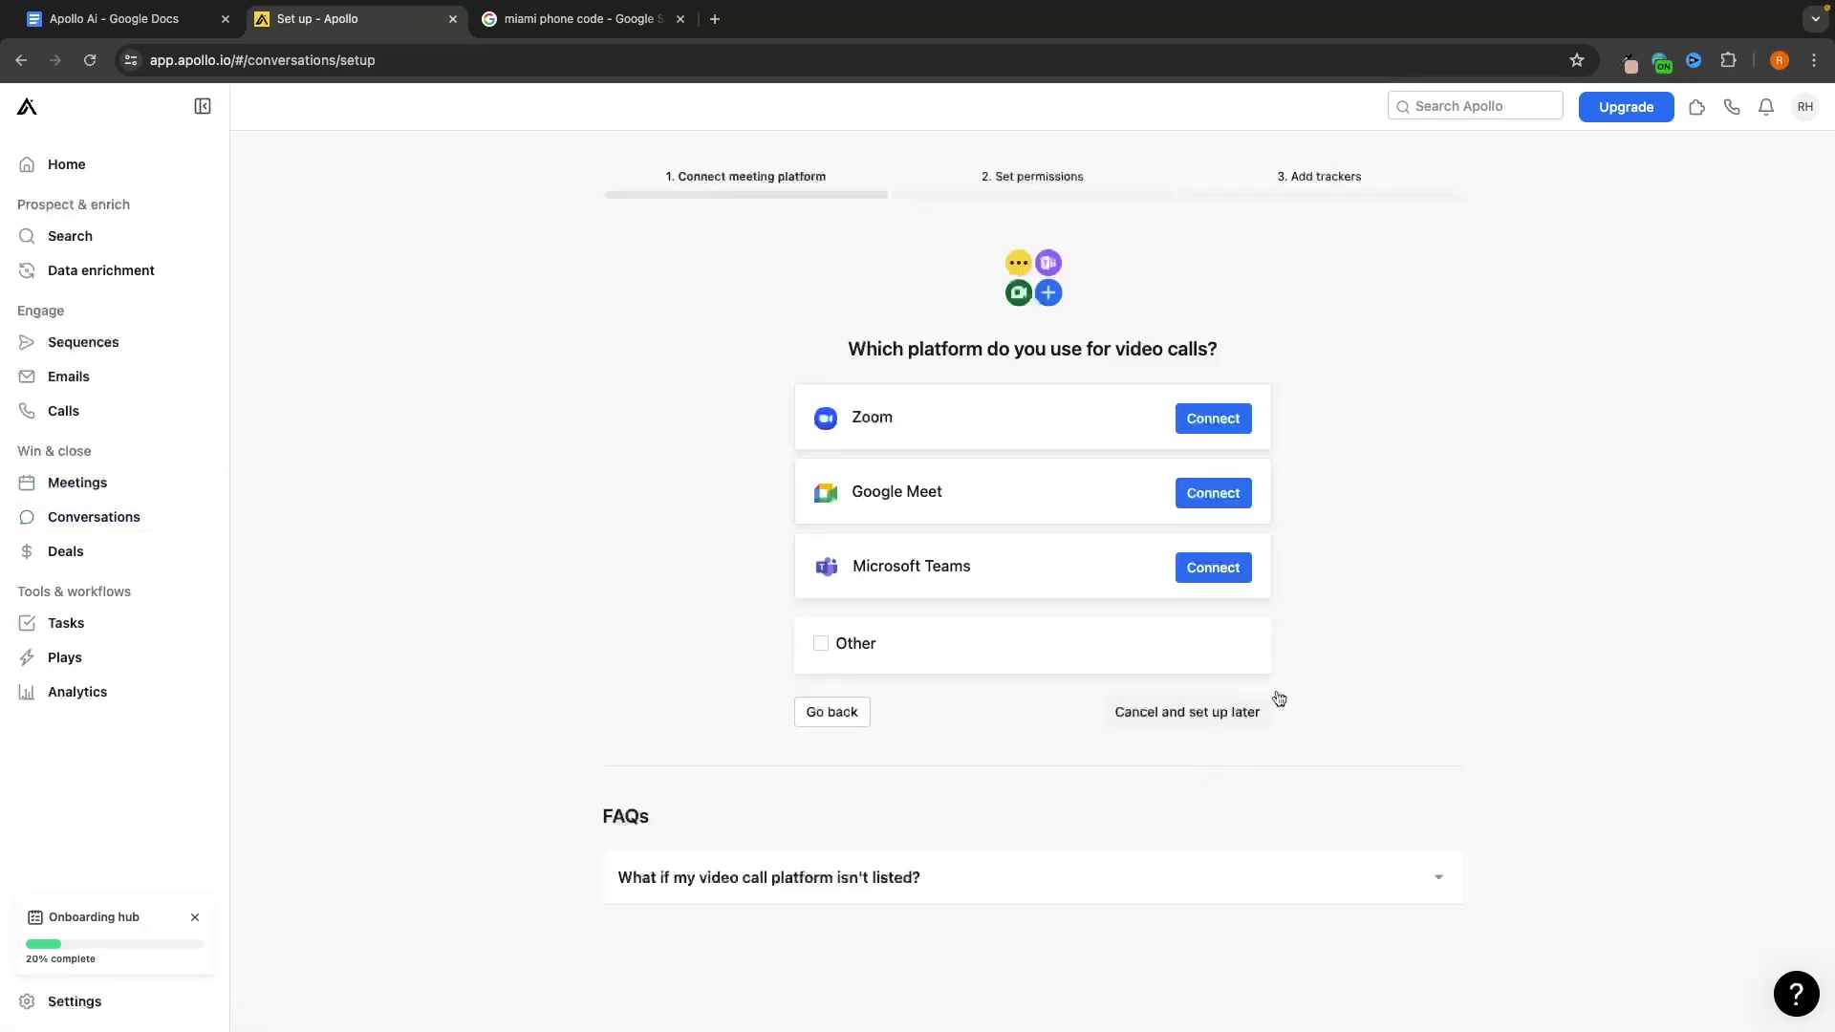
Connect Zoom, accept recording permissions, finish with default trackers, and open the recordings
{"action": "left_click", "coordinate": [1220, 421]}
{"action": "left_click", "coordinate": [1050, 482]}
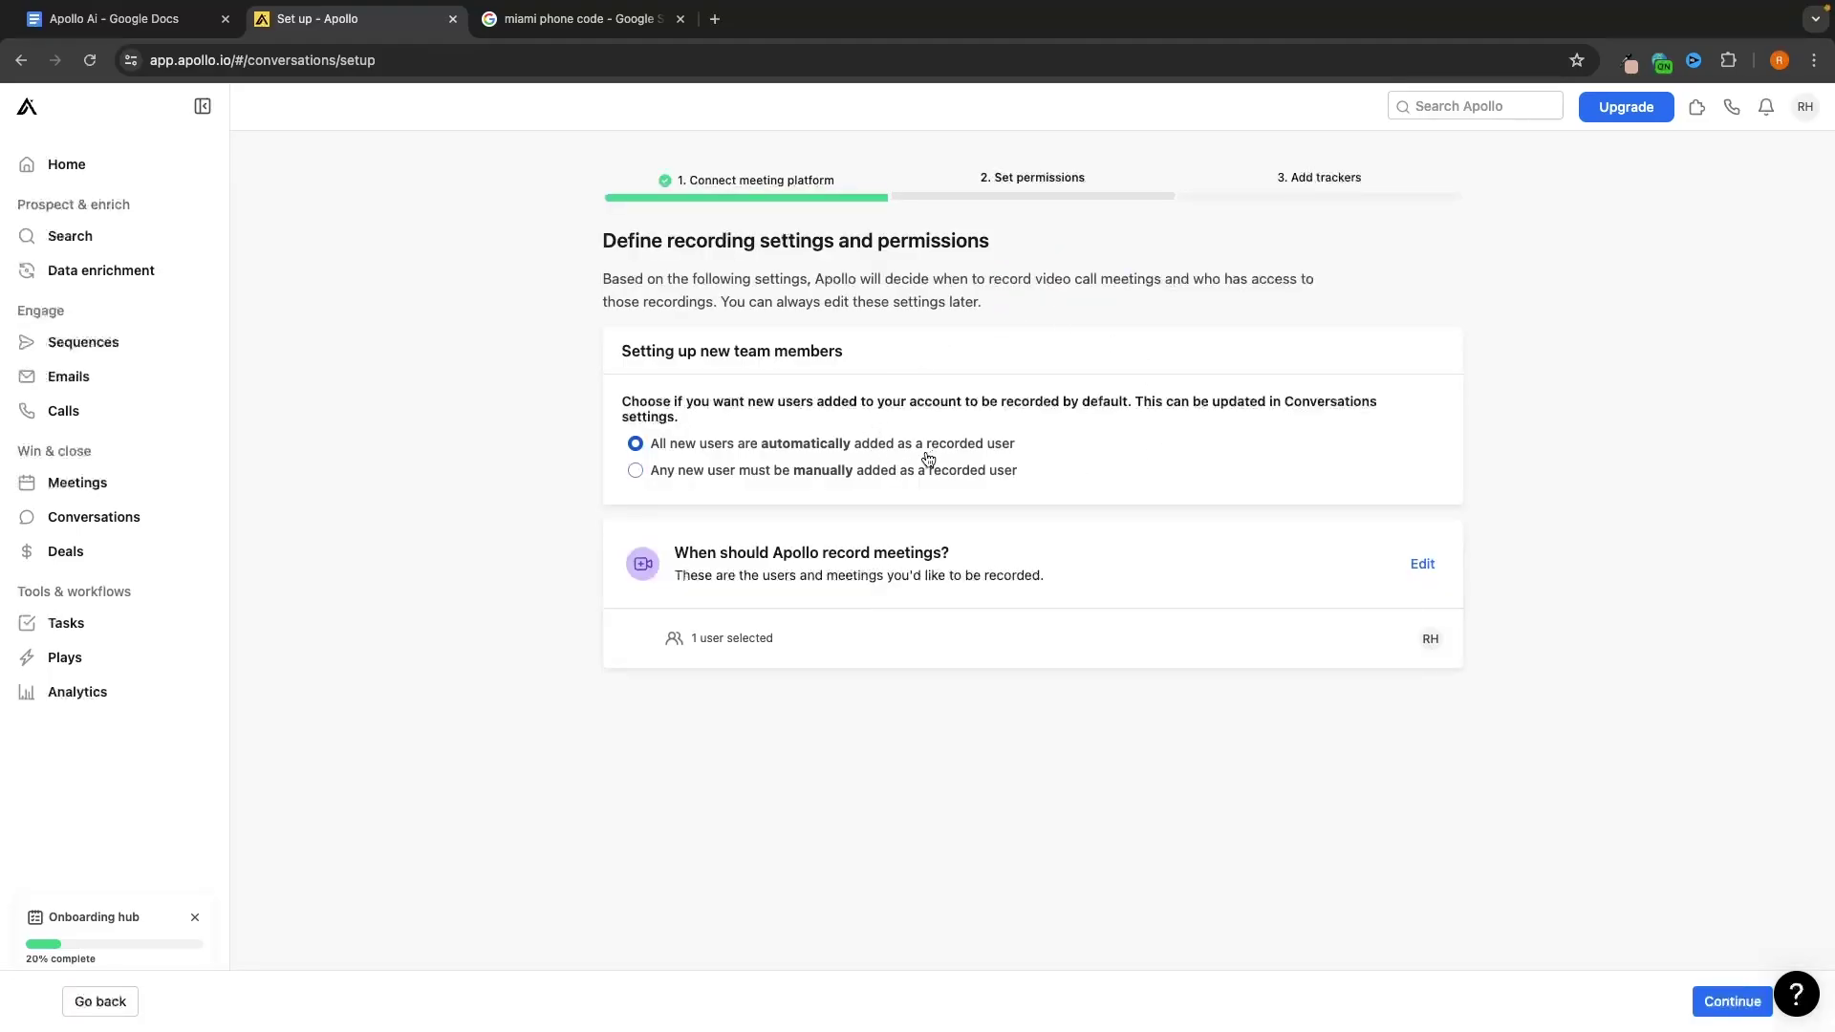
{"action": "left_click", "coordinate": [1727, 1004]}
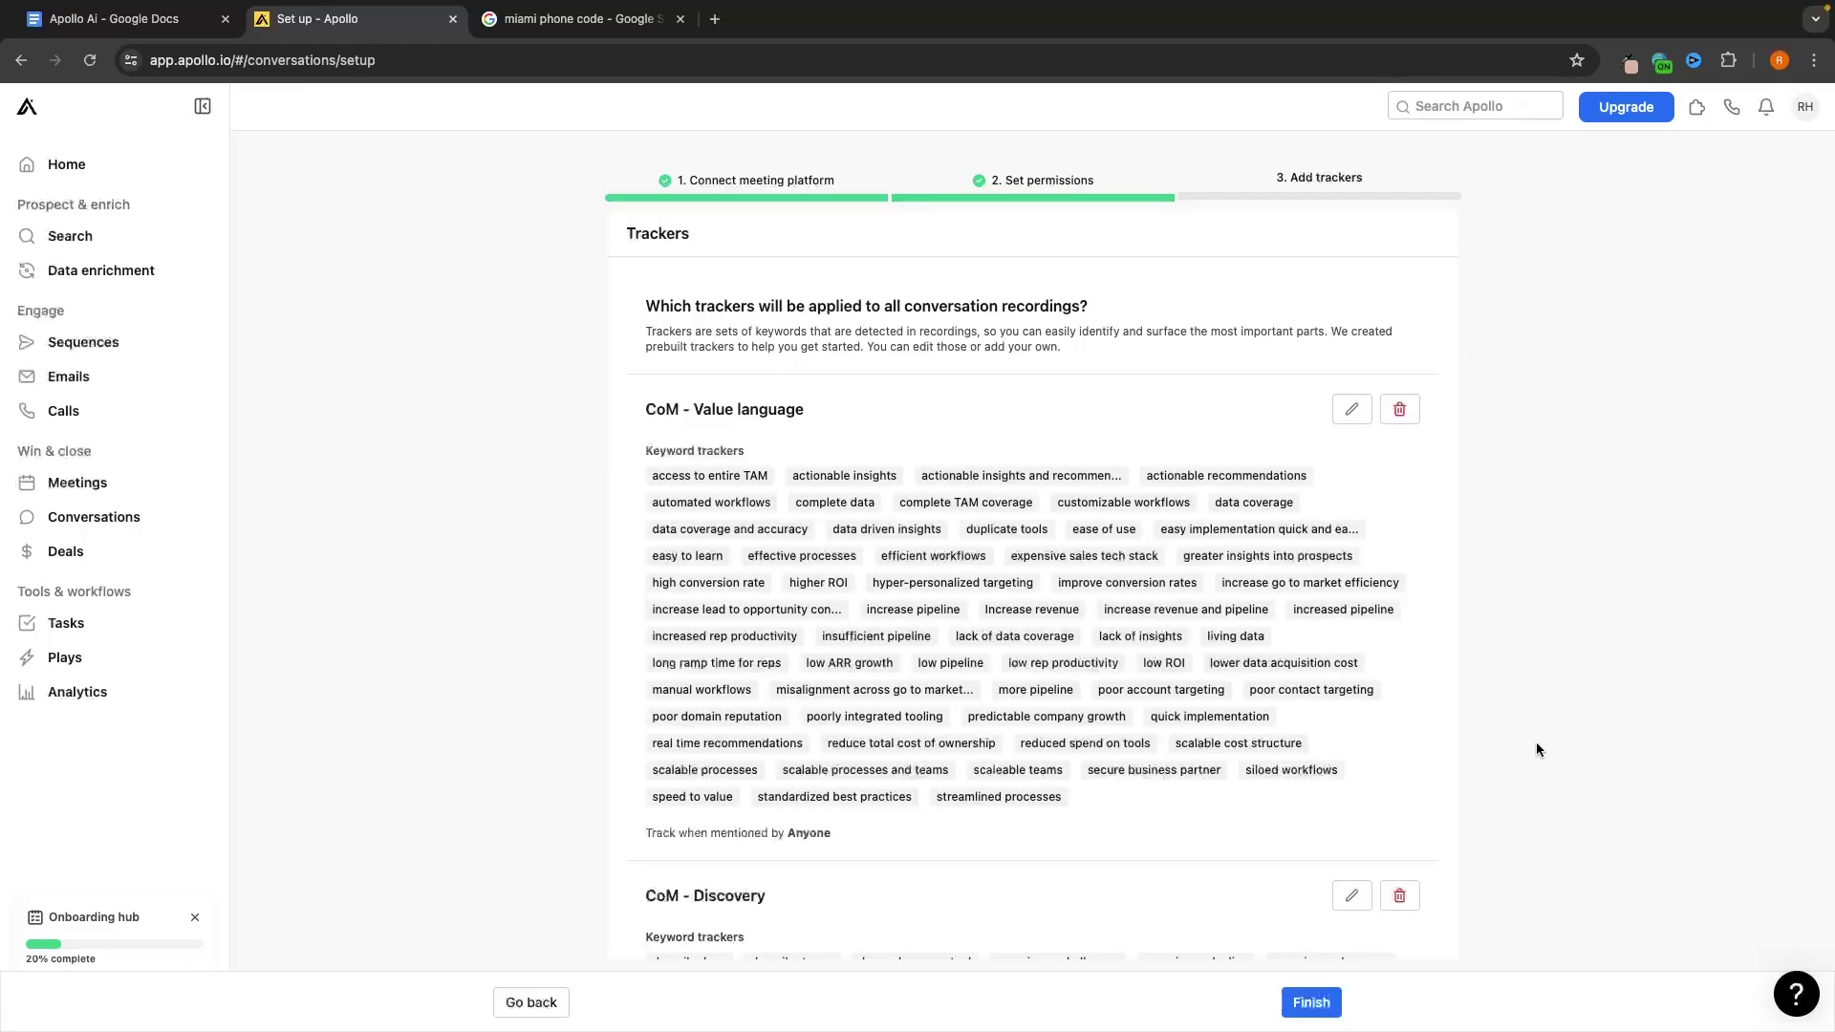
{"action": "left_click", "coordinate": [1311, 1004]}
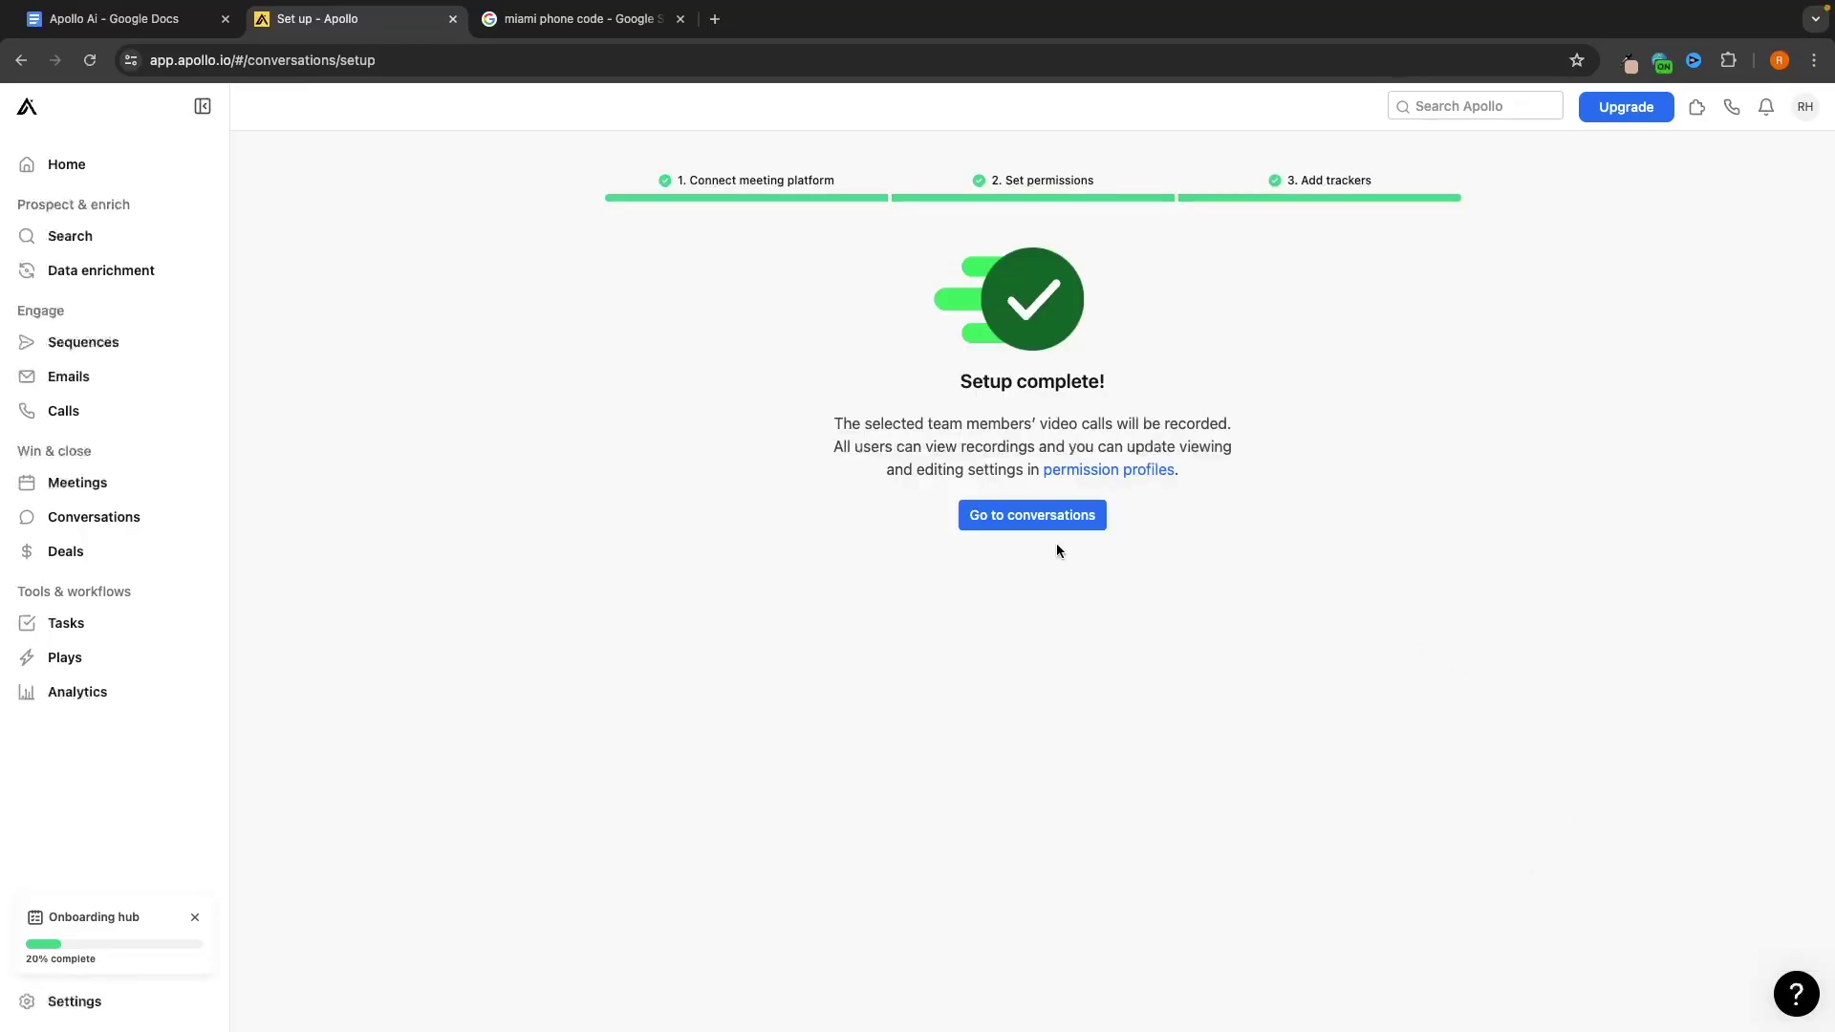
{"action": "left_click", "coordinate": [1059, 522]}
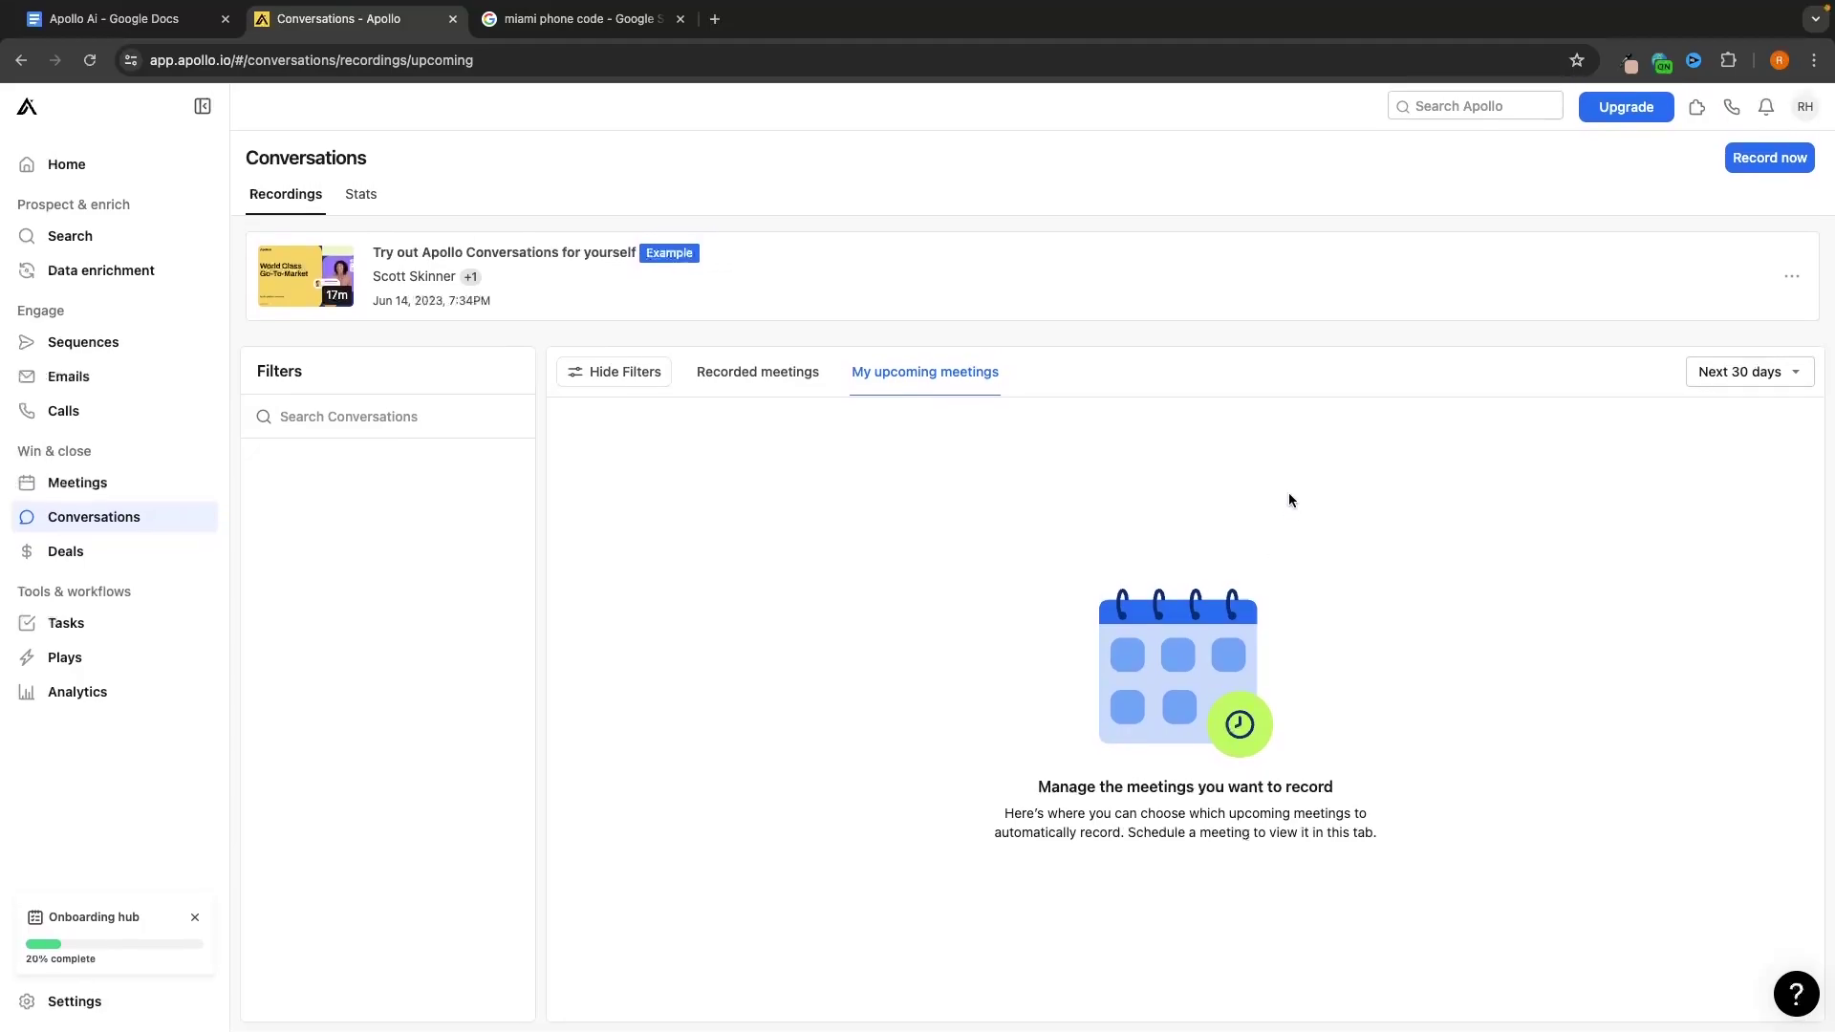
Look over the Recorded meetings tab, then go to Deals
{"action": "left_click", "coordinate": [764, 373]}
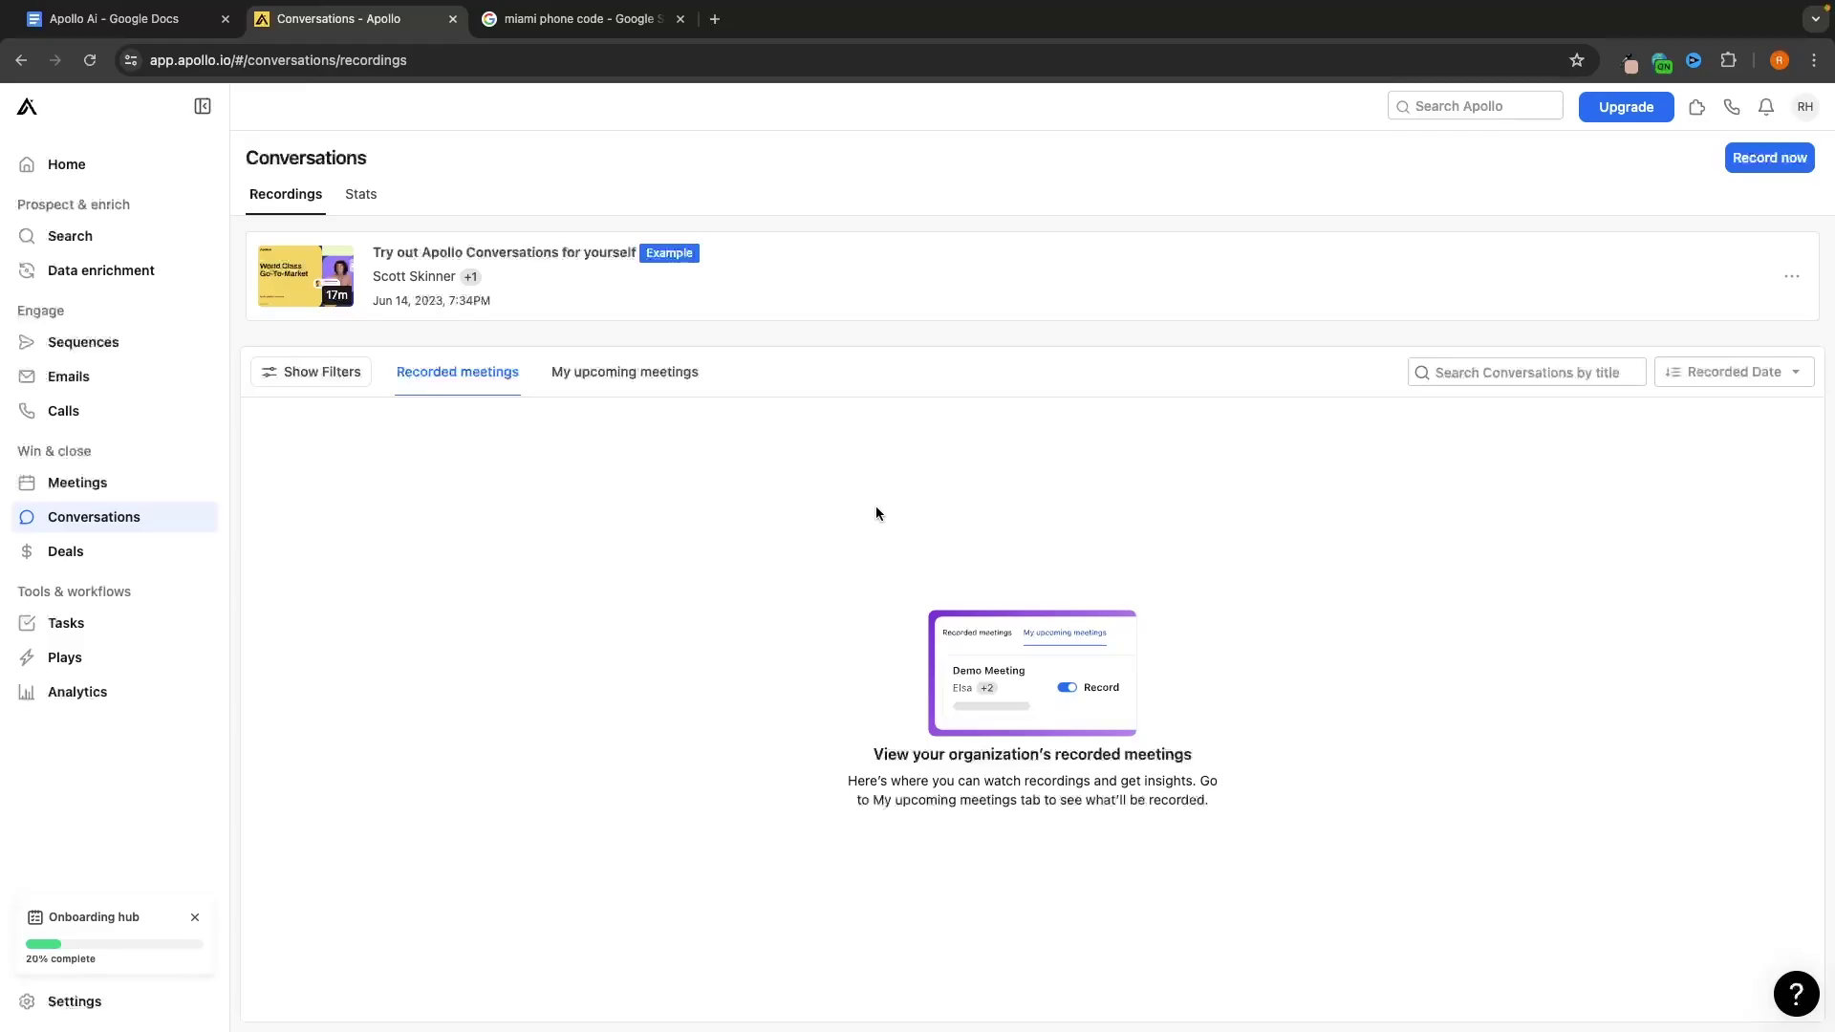
{"action": "left_click", "coordinate": [67, 549]}
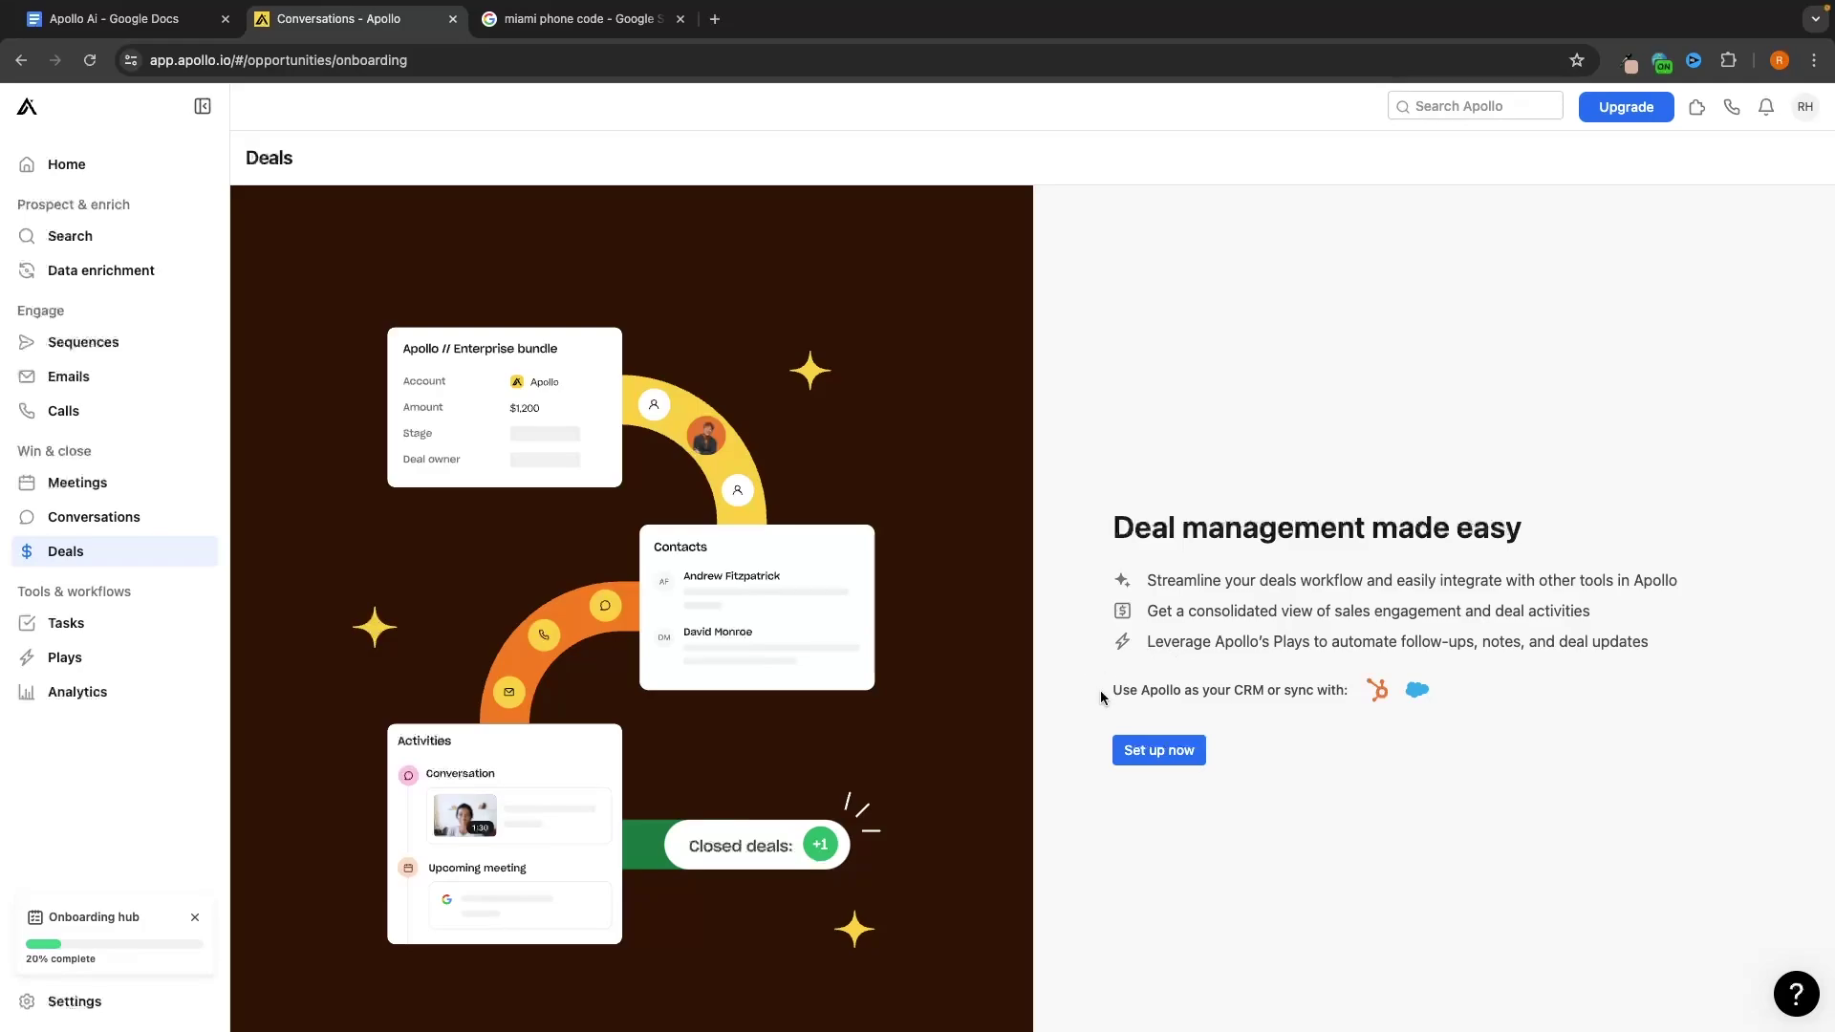
Read the Deals note on CRM syncing and start deal management setup
{"action": "left_click_drag", "start_coordinate": [1101, 698], "coordinate": [1599, 715]}
{"action": "left_click", "coordinate": [1530, 737]}
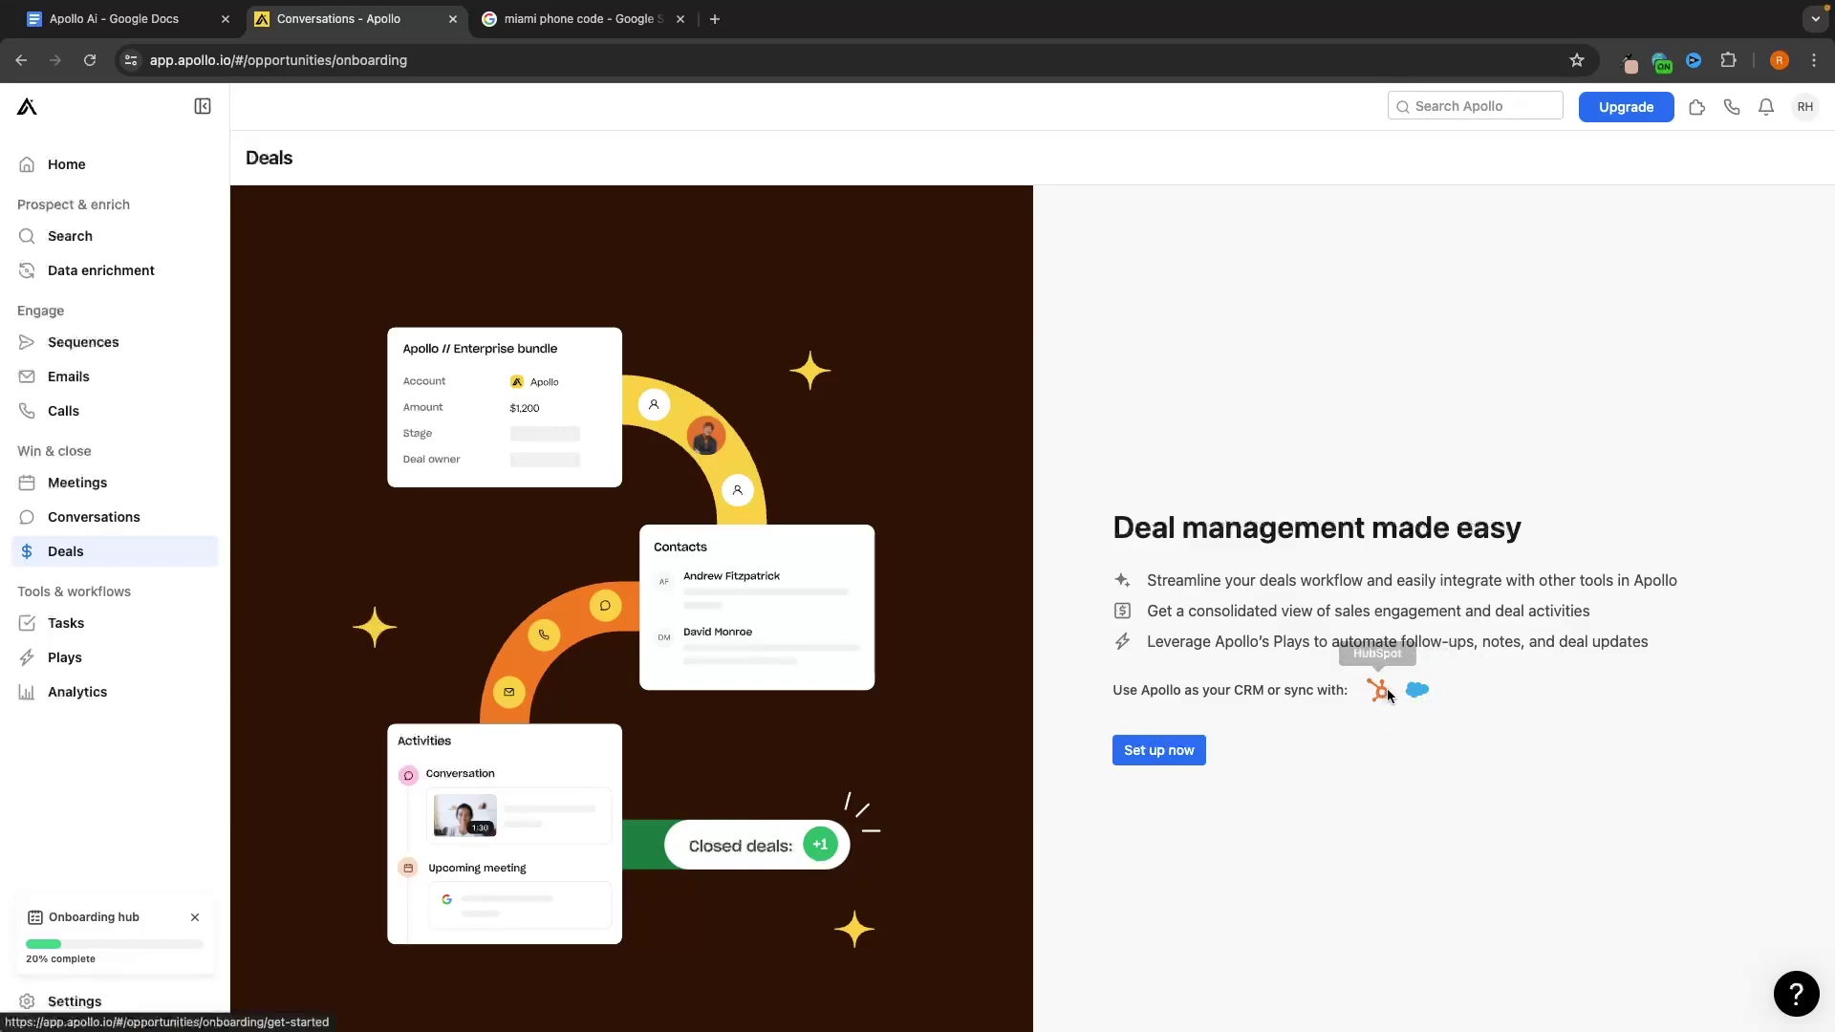
{"action": "left_click", "coordinate": [1185, 749]}
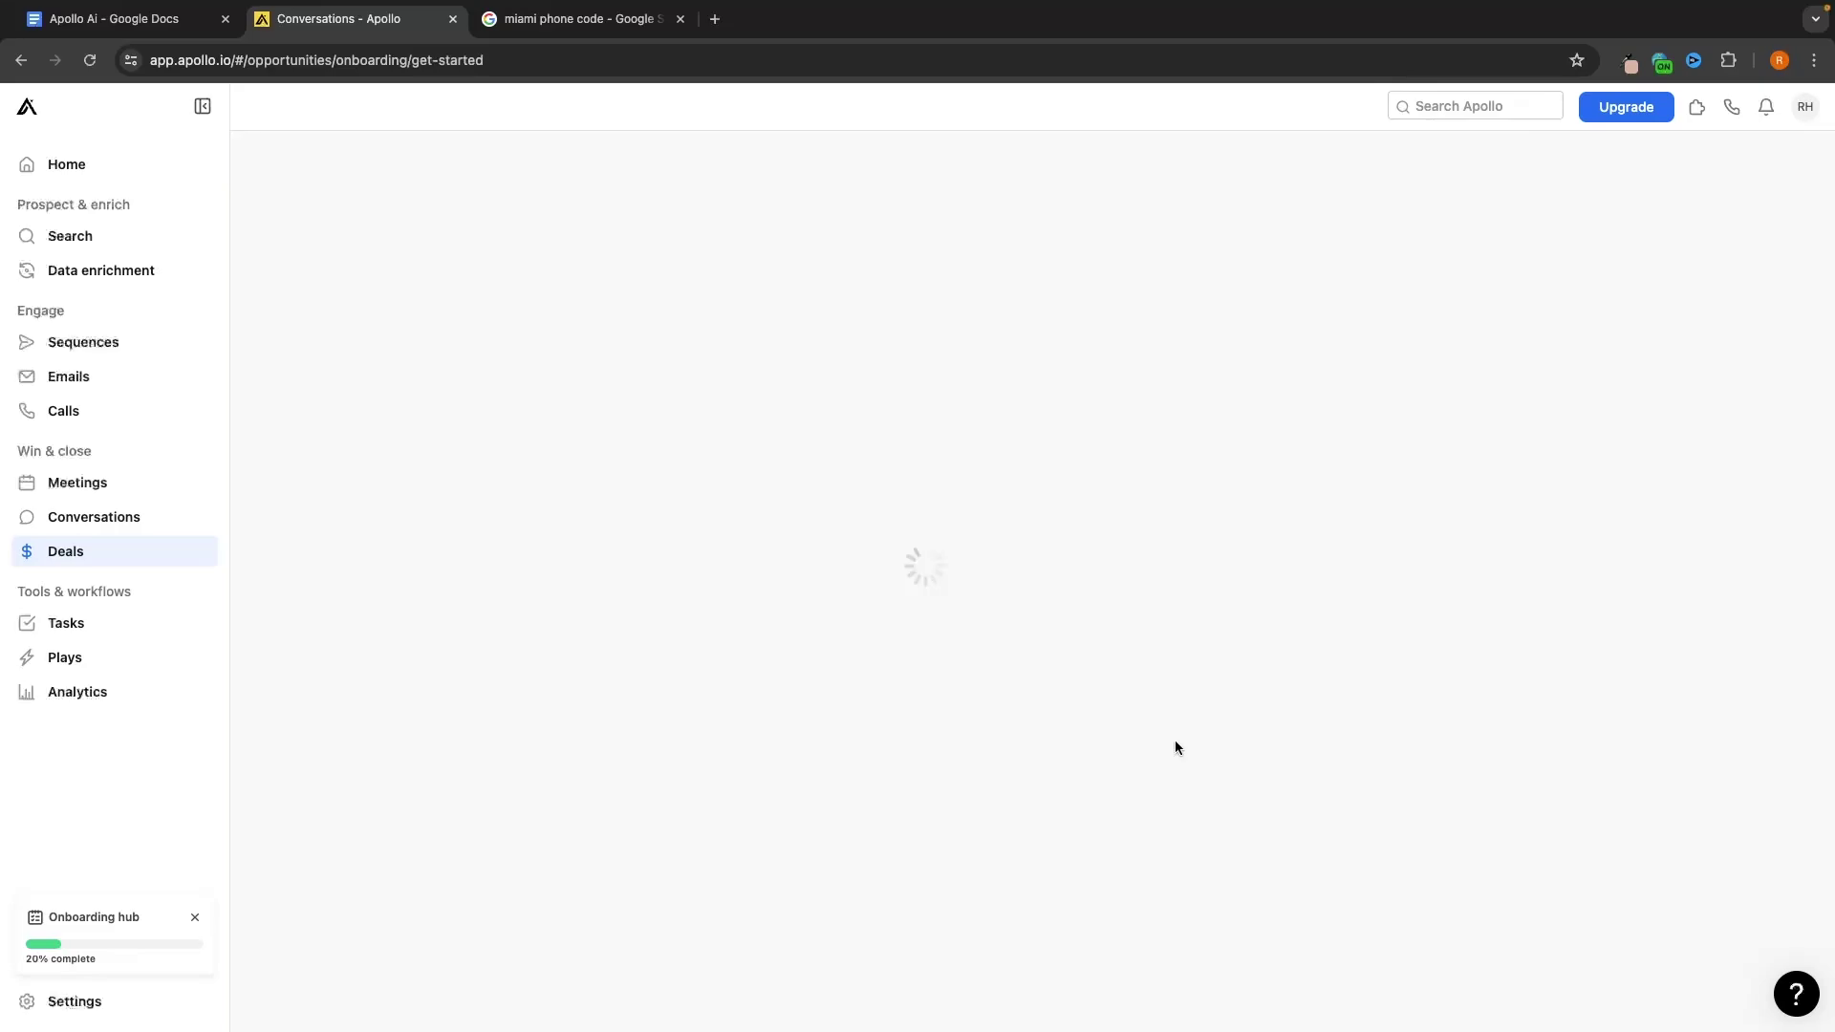
{"action": "left_click_drag", "start_coordinate": [1053, 642], "coordinate": [858, 640]}
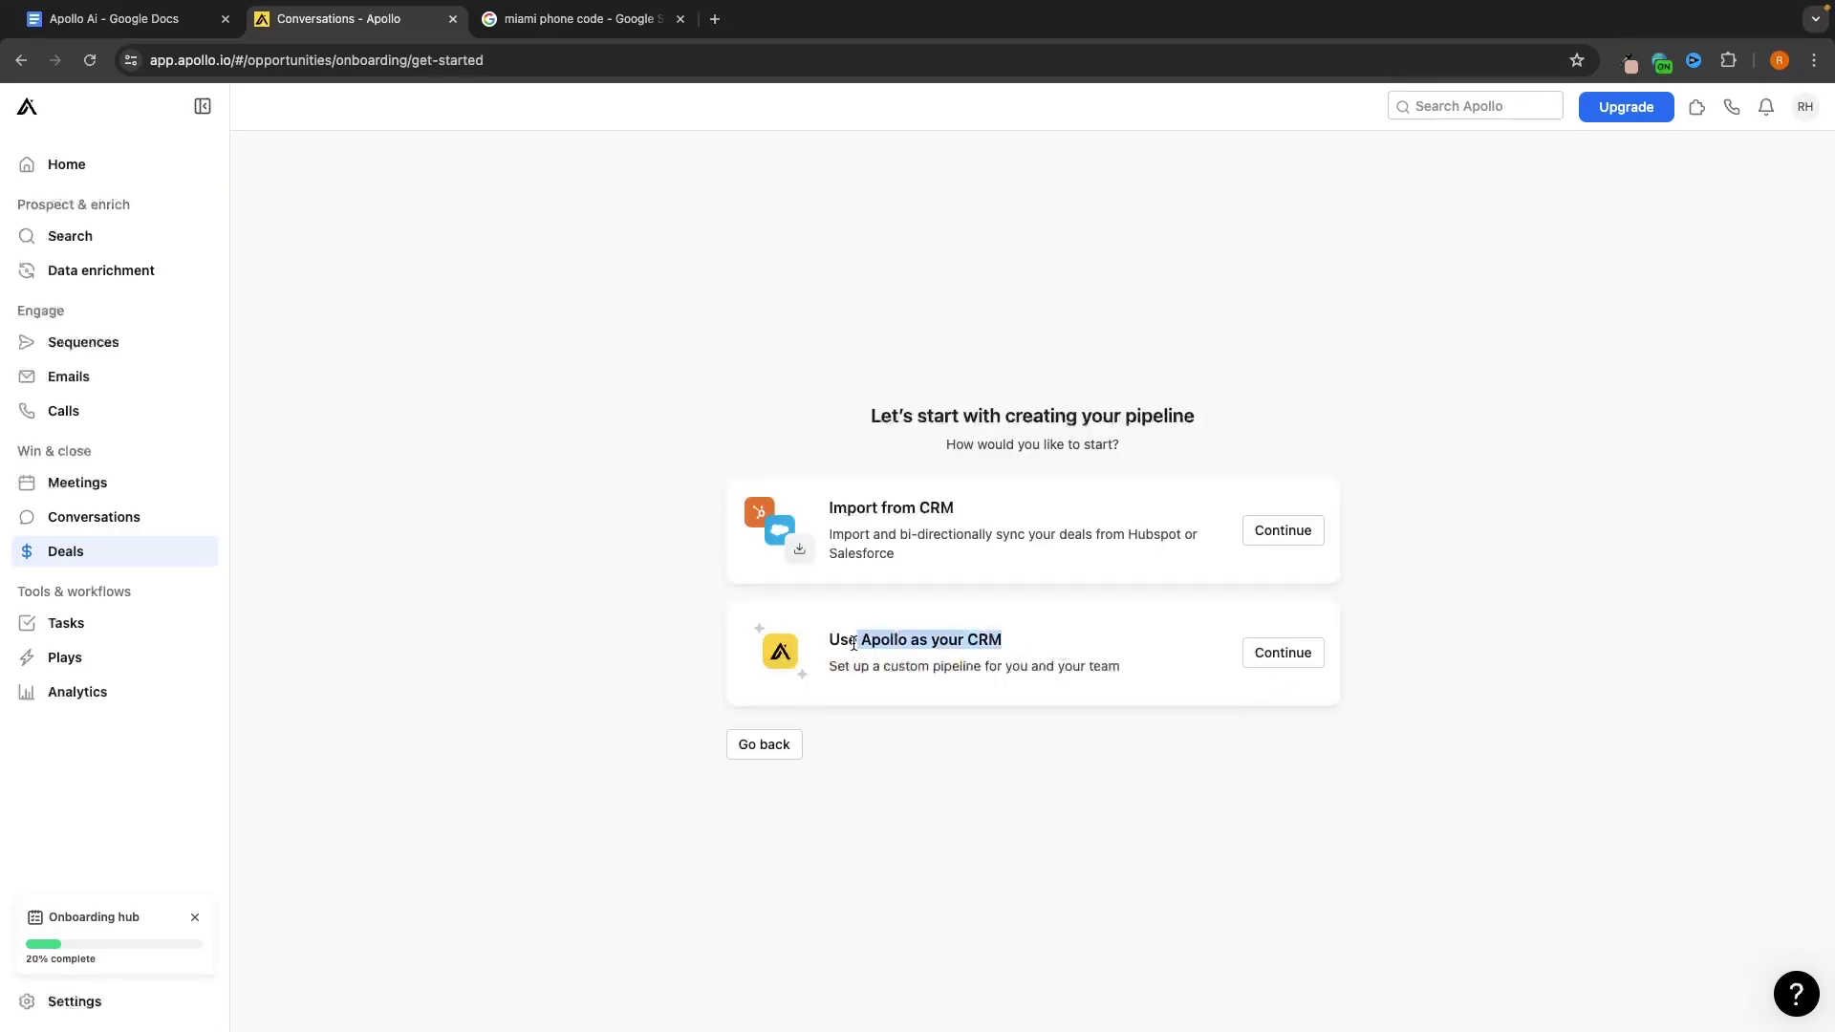
Use Apollo as CRM, name the pipeline 'Real Estate UK', rename Negotiation to 'Demo Call', and finish
{"action": "left_click", "coordinate": [1309, 652]}
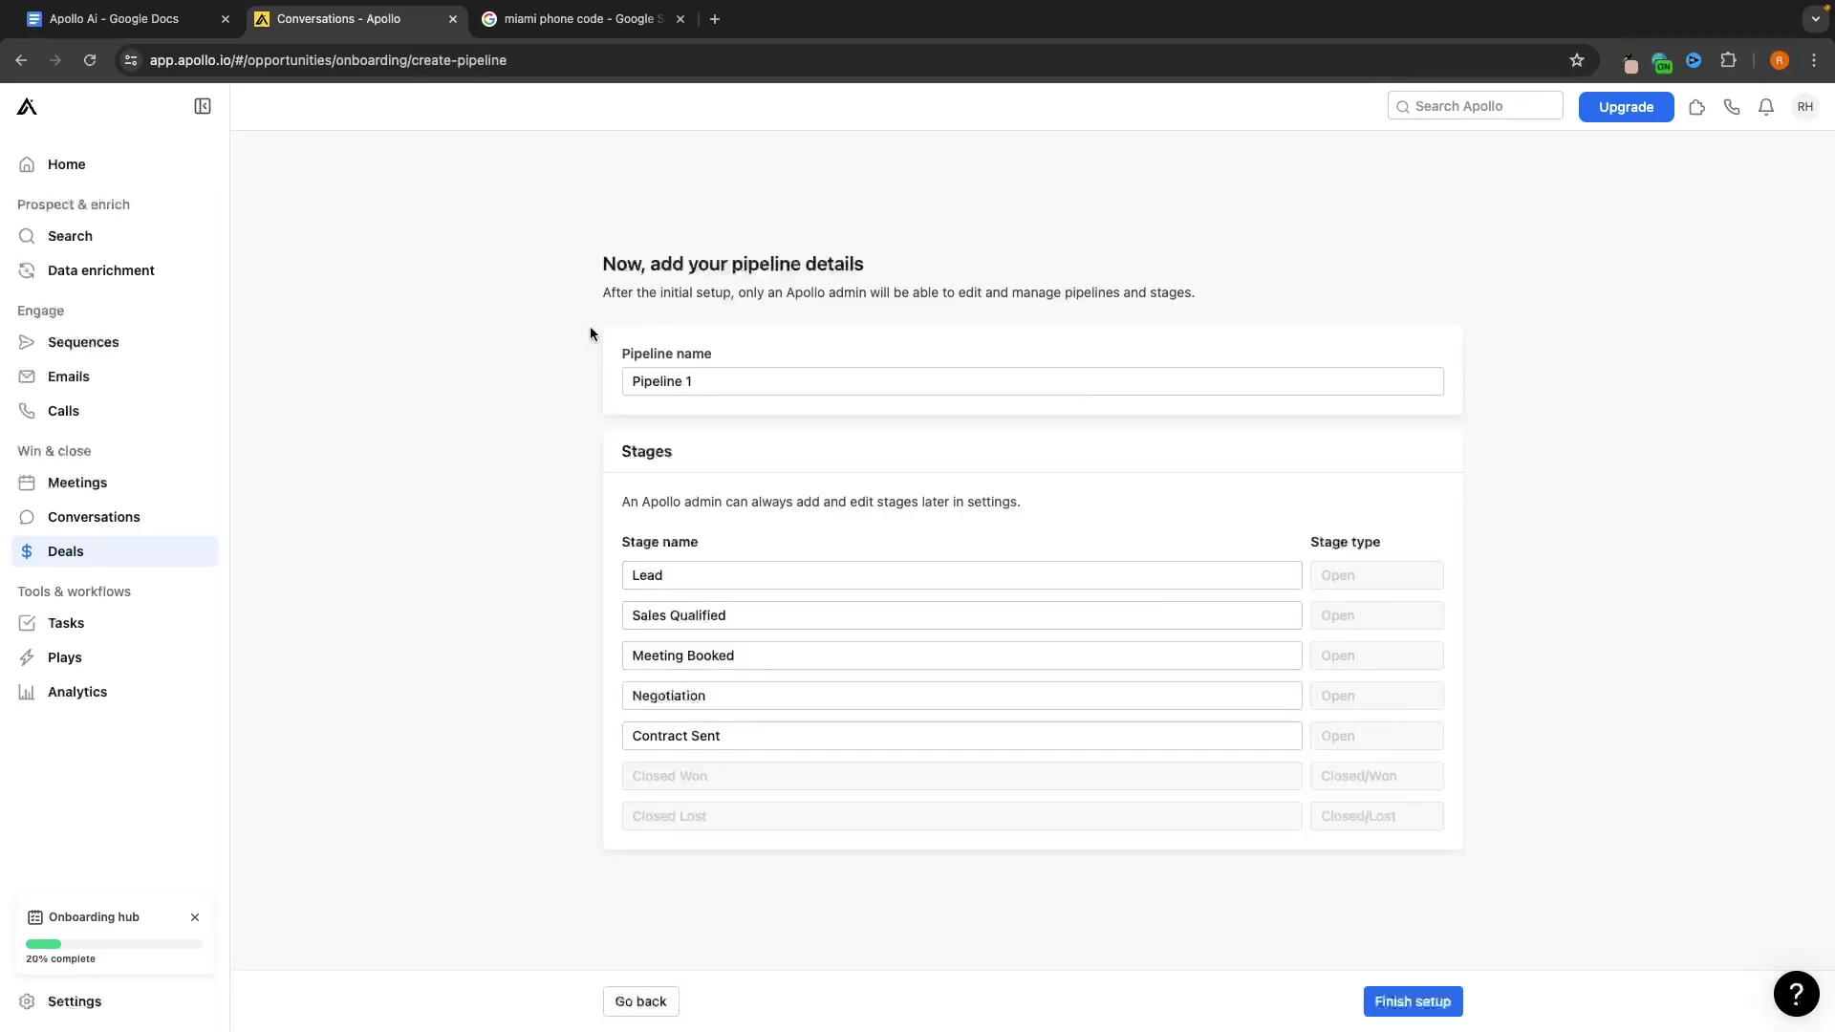
{"action": "left_click_drag", "start_coordinate": [716, 378], "coordinate": [626, 380]}
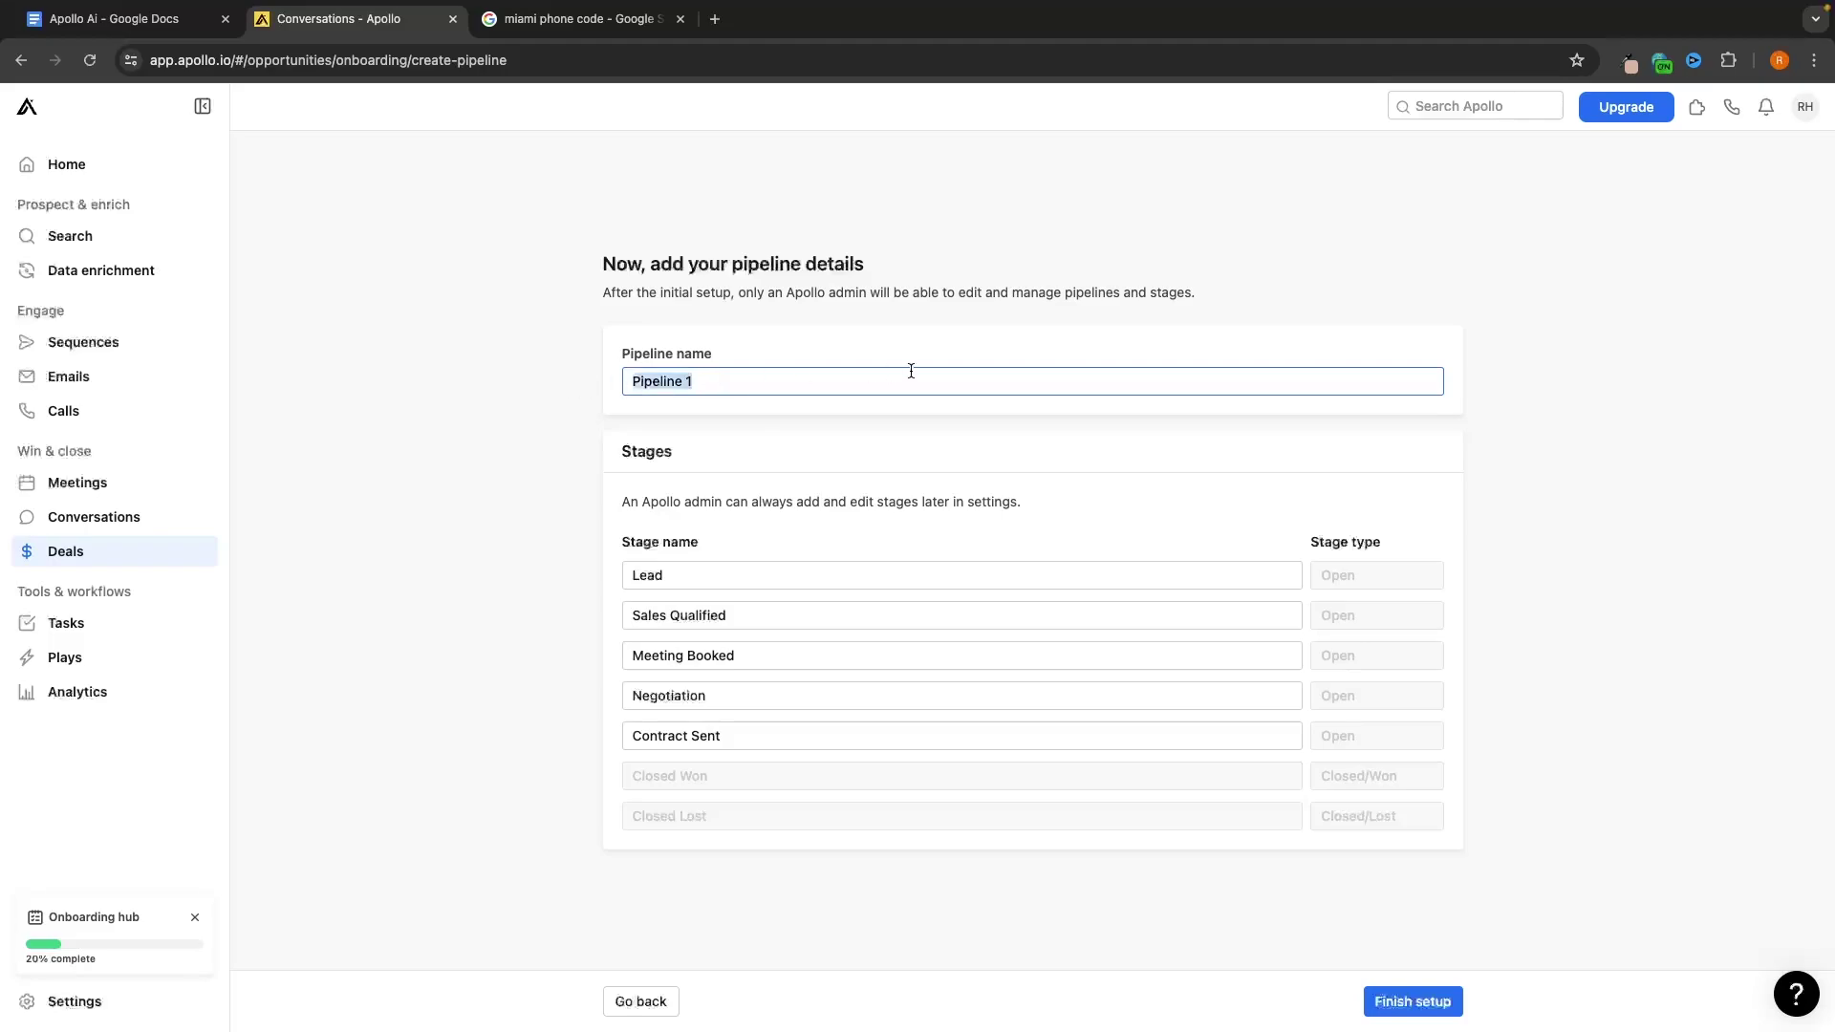
{"action": "type", "text": "Real Estate UK"}
{"action": "left_click", "coordinate": [599, 502]}
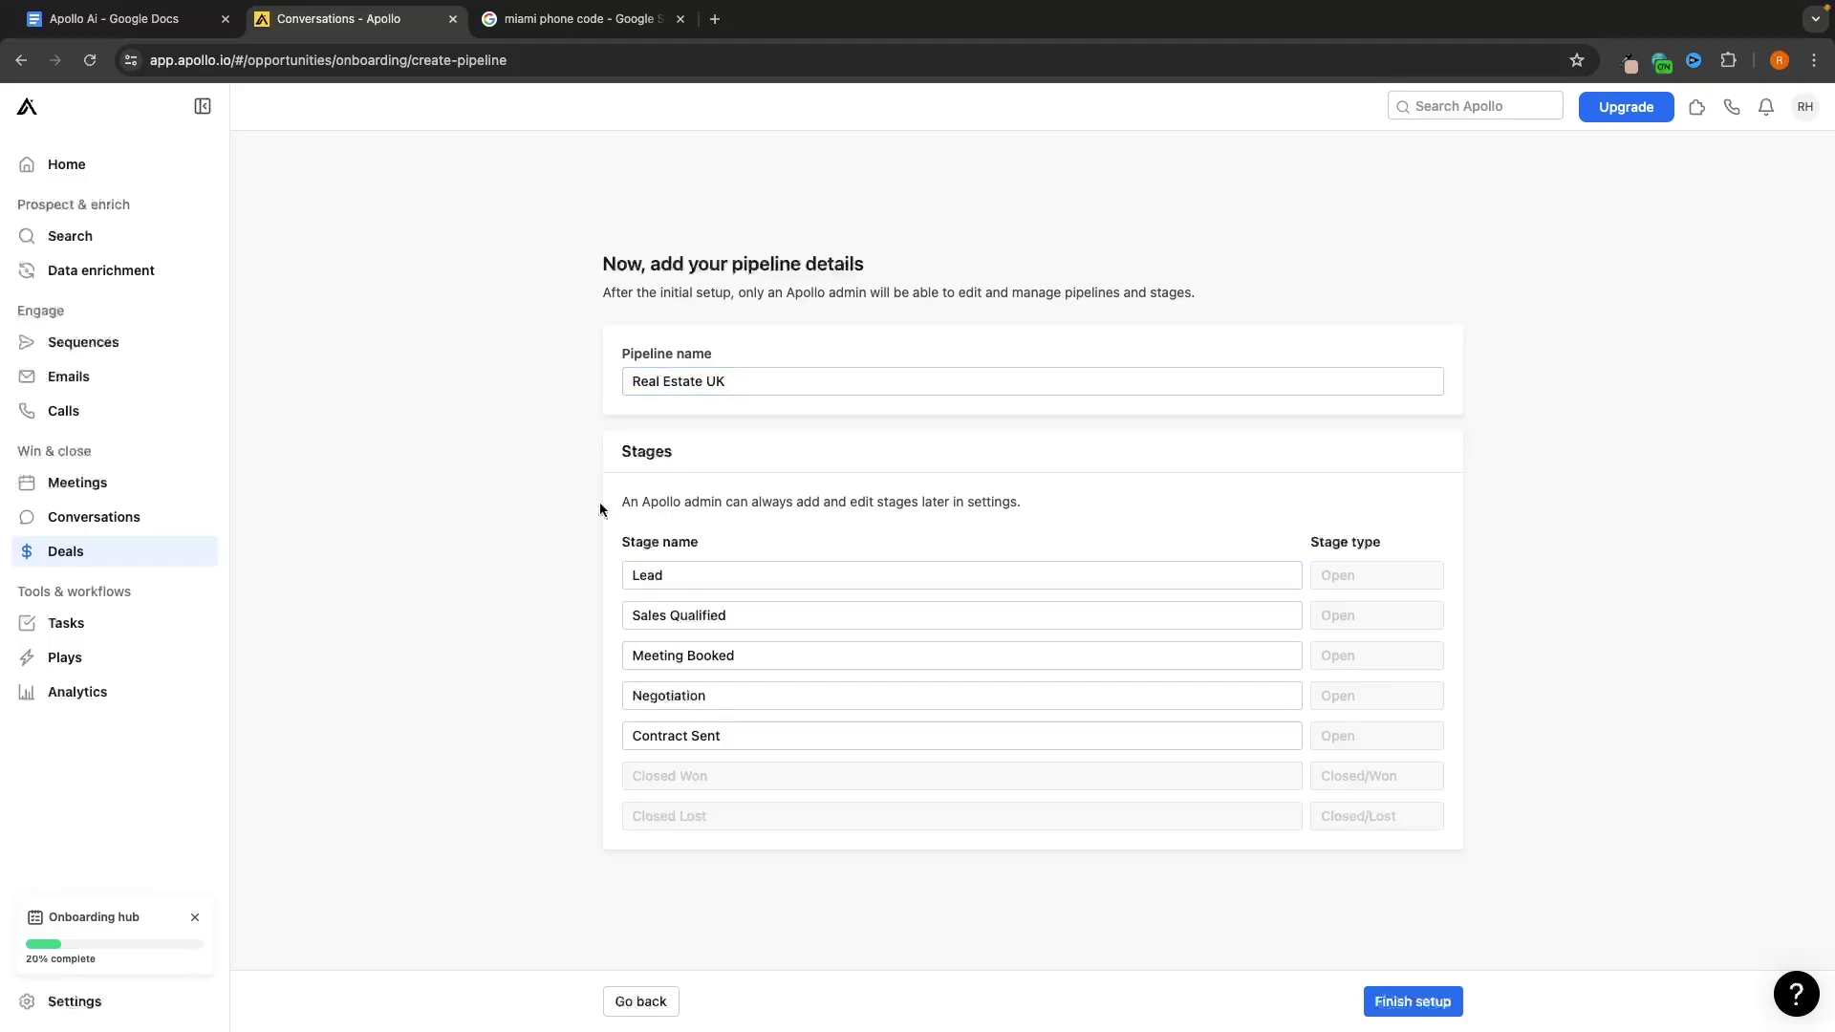
{"action": "left_click_drag", "start_coordinate": [680, 576], "coordinate": [541, 578]}
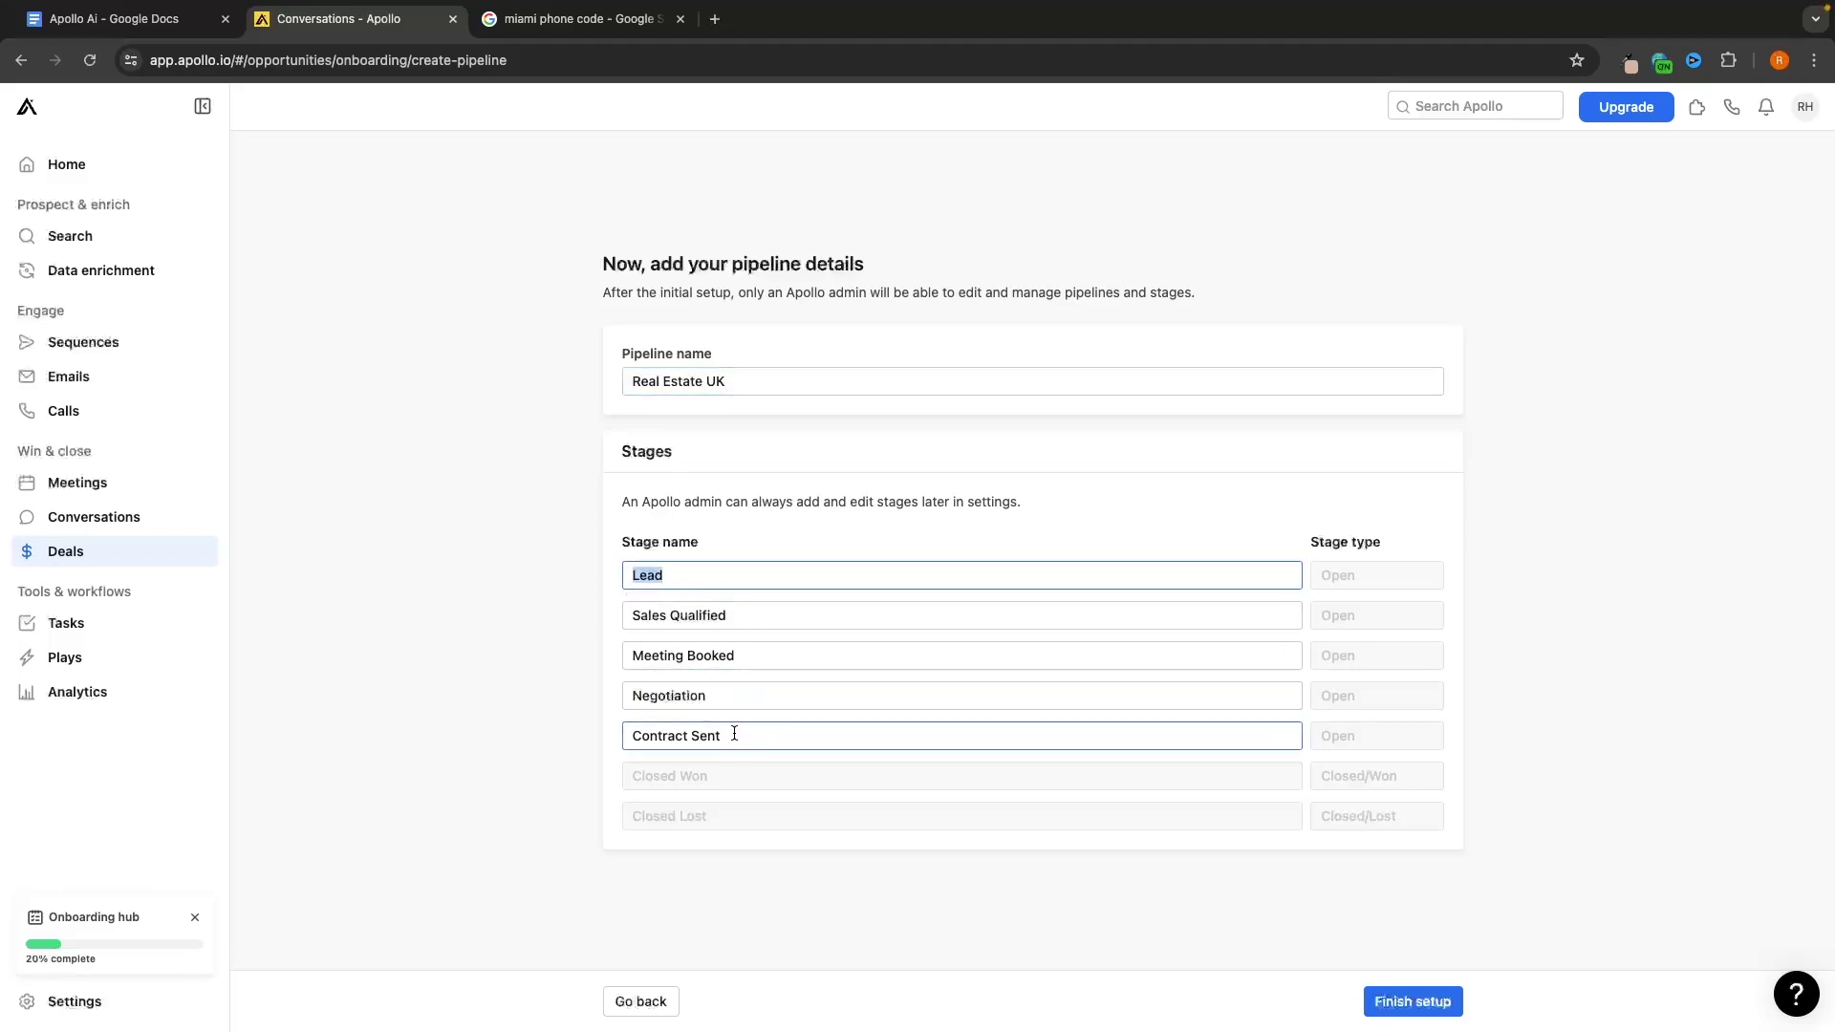
{"action": "left_click", "coordinate": [545, 680]}
{"action": "left_click_drag", "start_coordinate": [726, 694], "coordinate": [847, 619]}
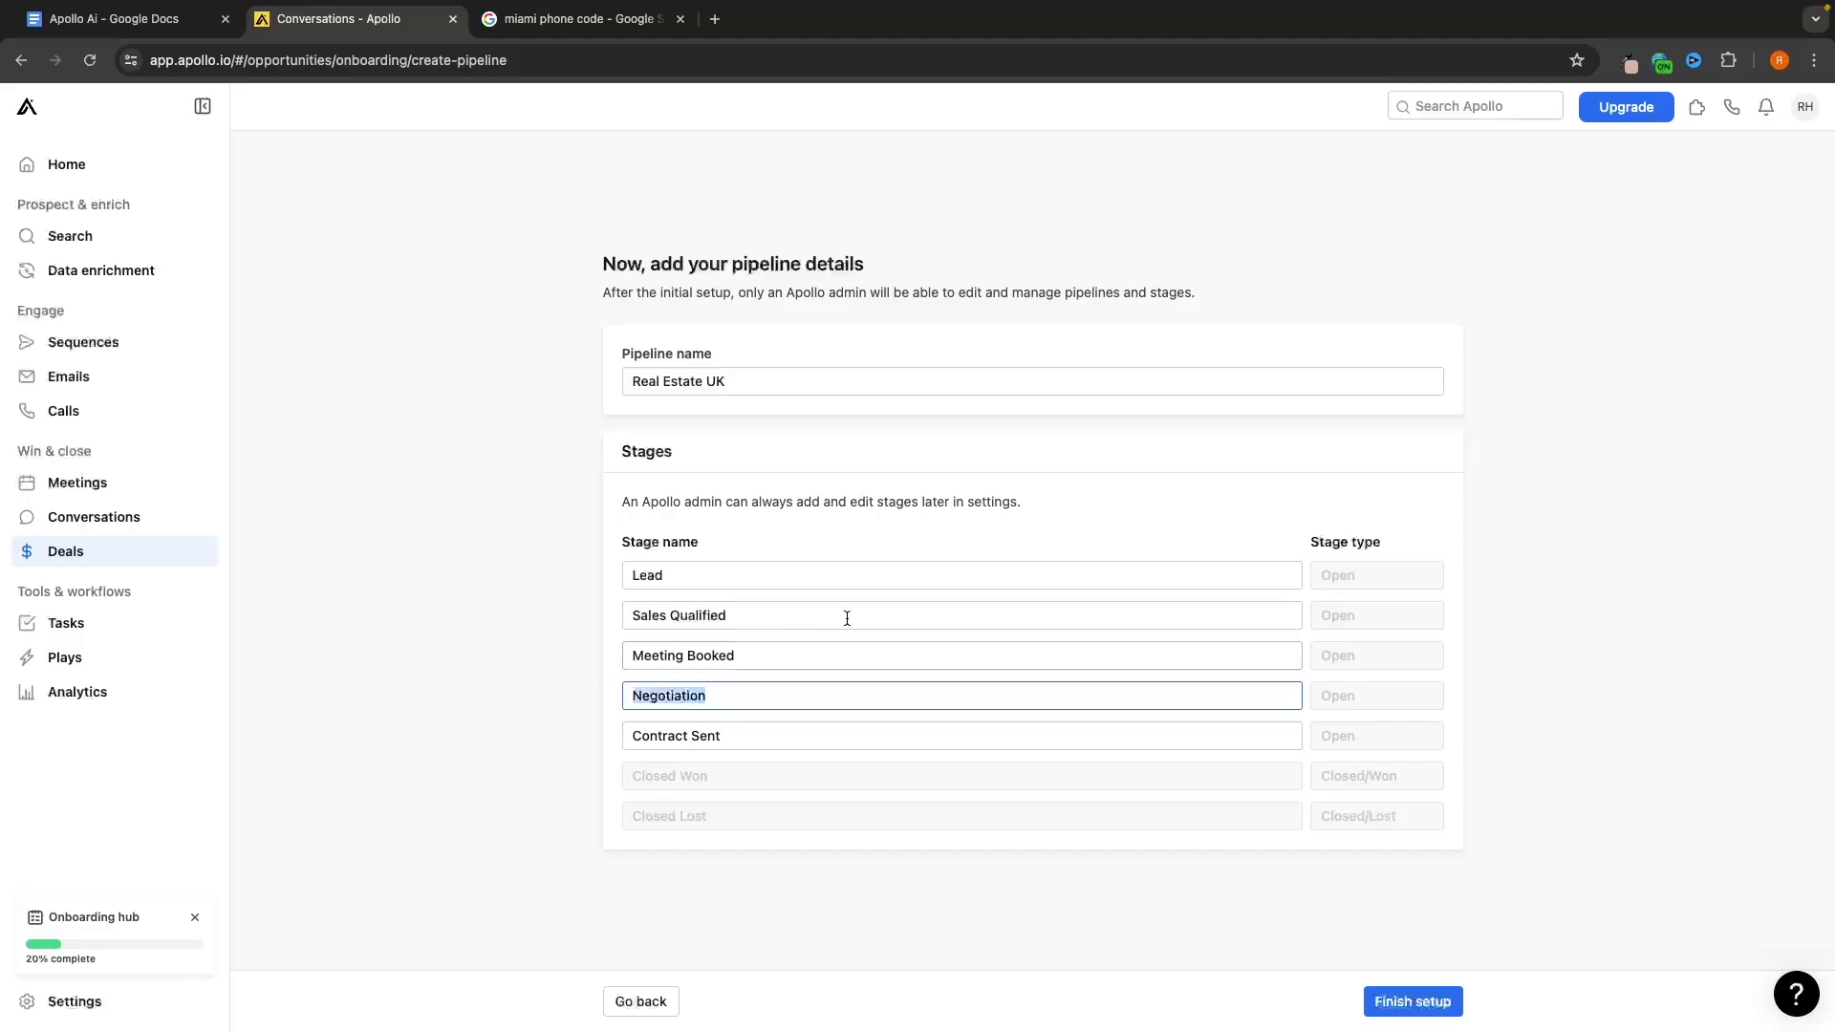
{"action": "type", "text": "Demo Call"}
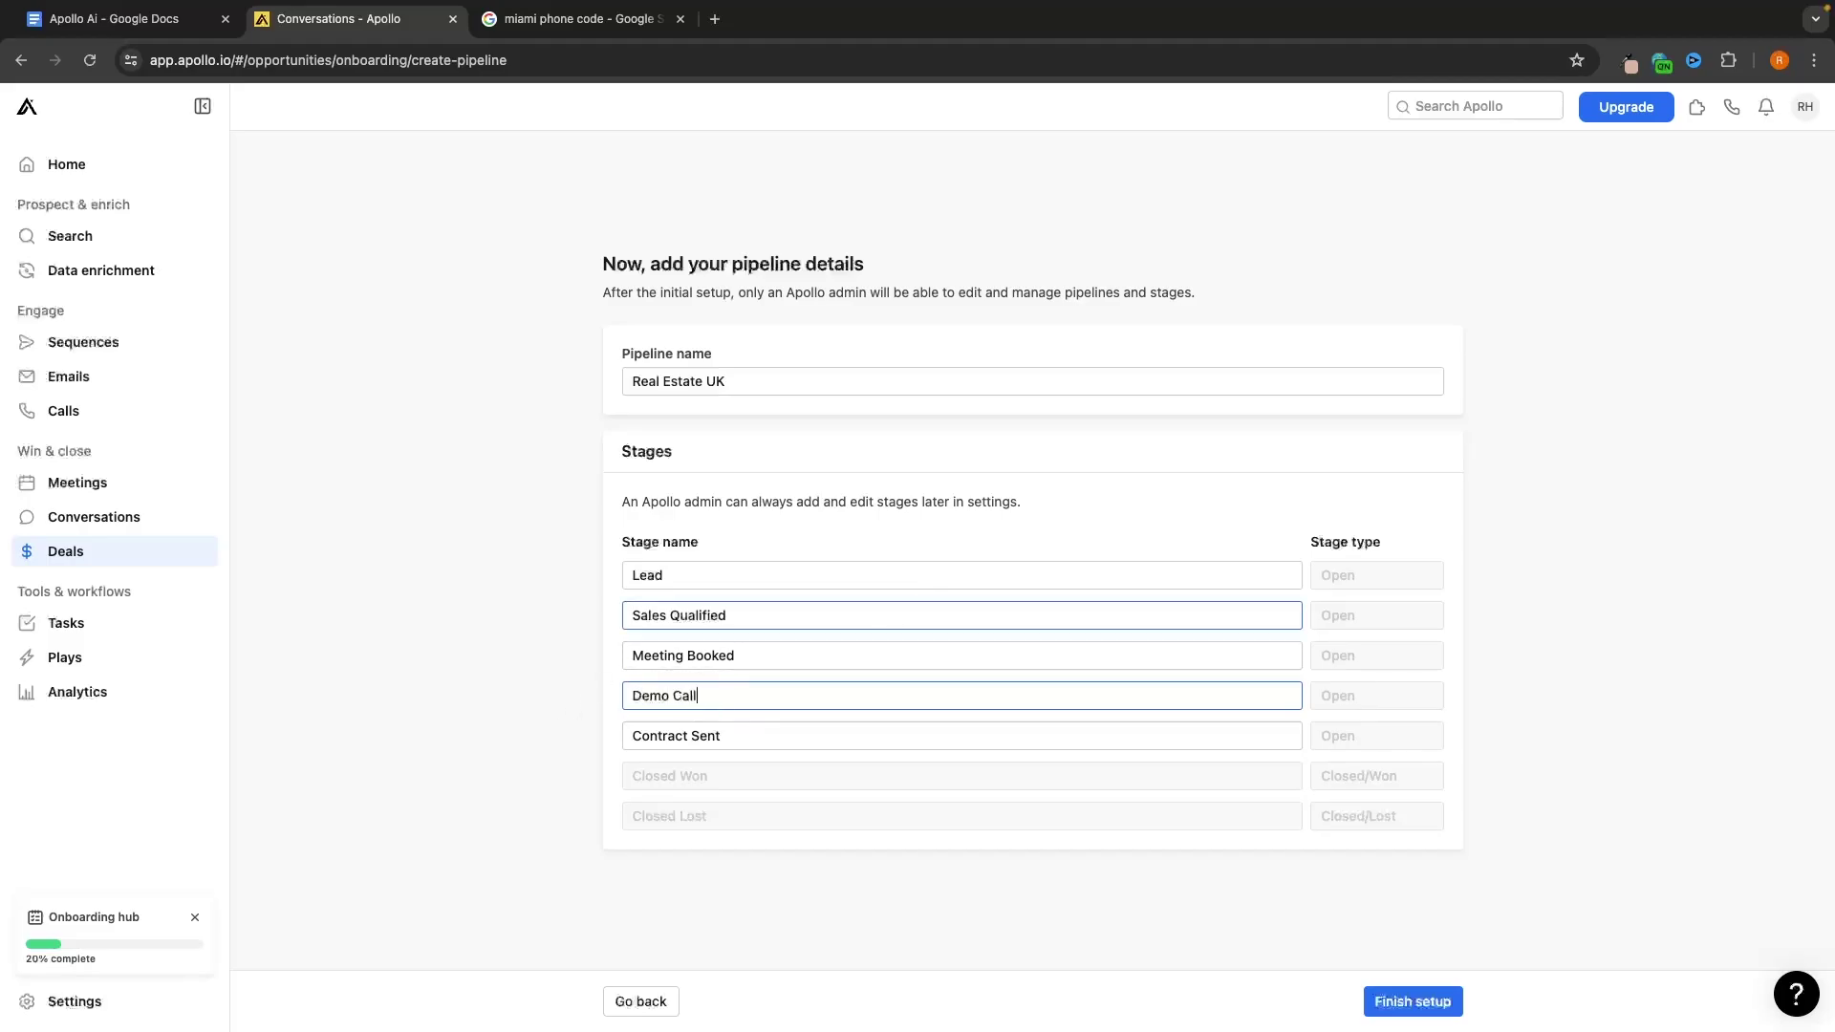
{"action": "left_click", "coordinate": [1411, 1000]}
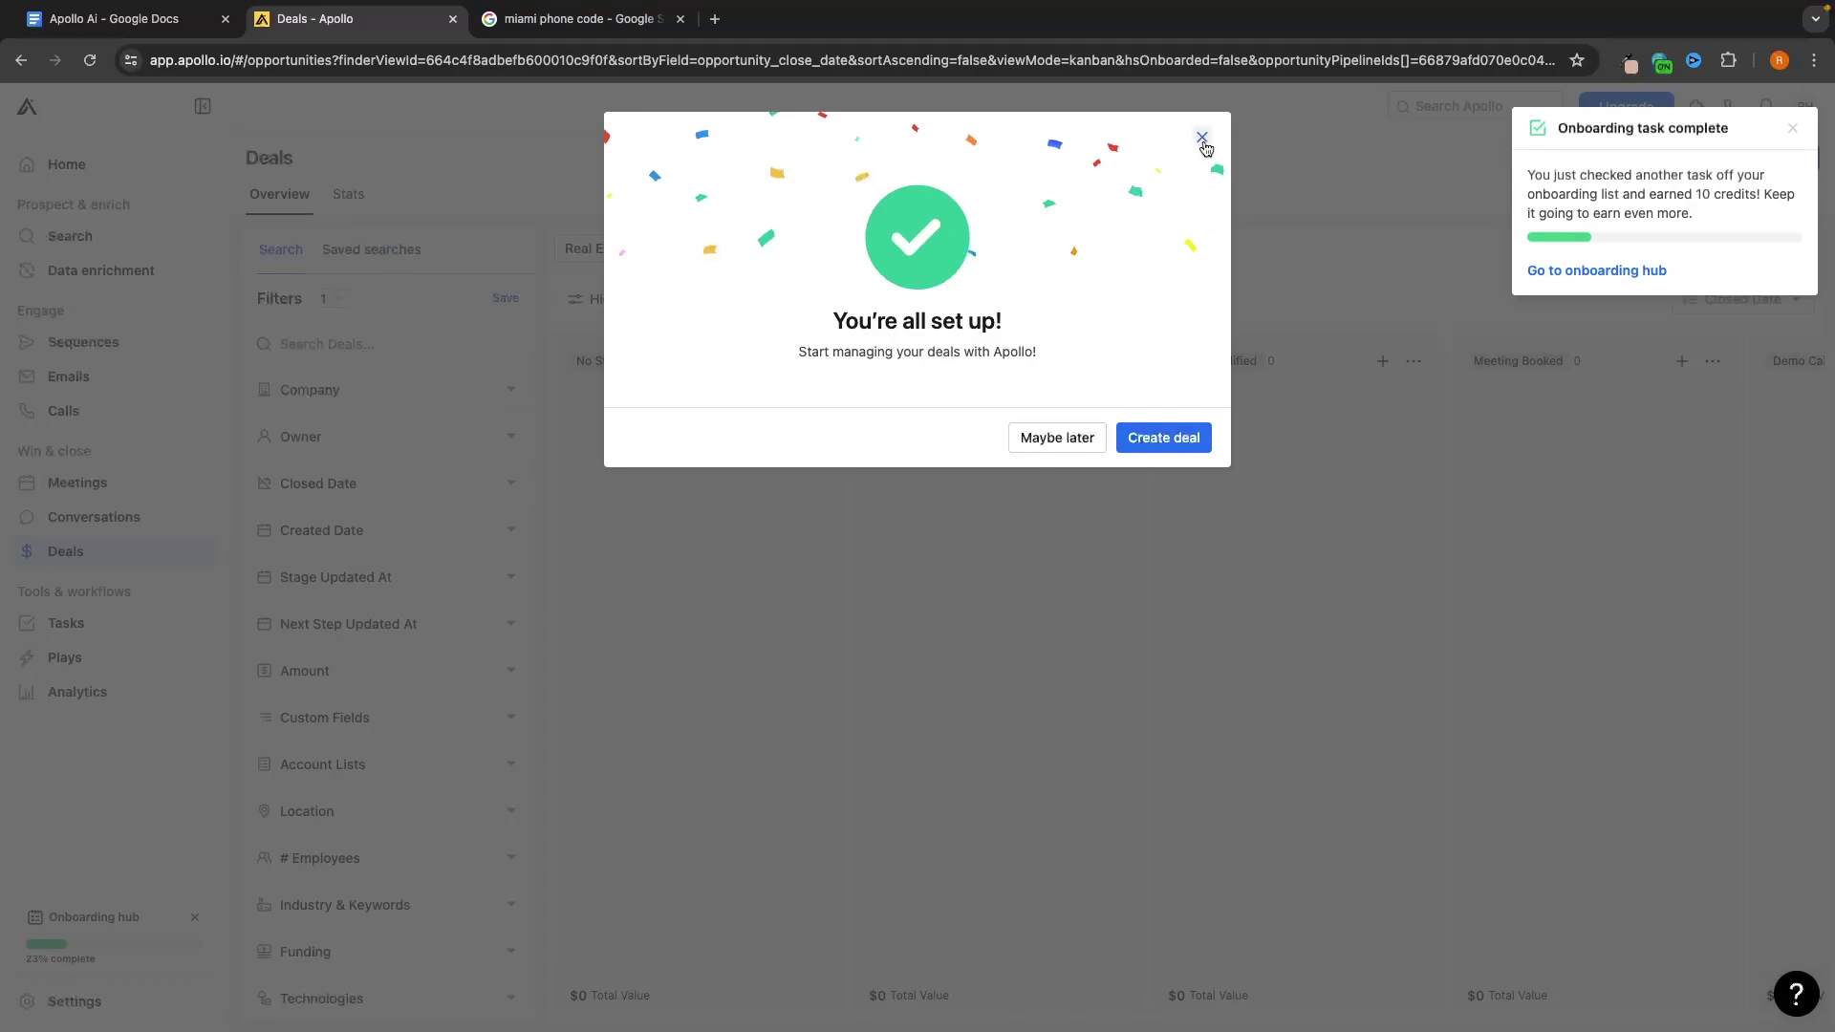
Dismiss the set-up success modal and onboarding toast, then scan the Real Estate UK stage columns
{"action": "left_click", "coordinate": [1203, 145]}
{"action": "left_click", "coordinate": [1787, 134]}
{"action": "scroll", "coordinate": [1317, 509], "scroll_direction": "right", "scroll_amount": 6}
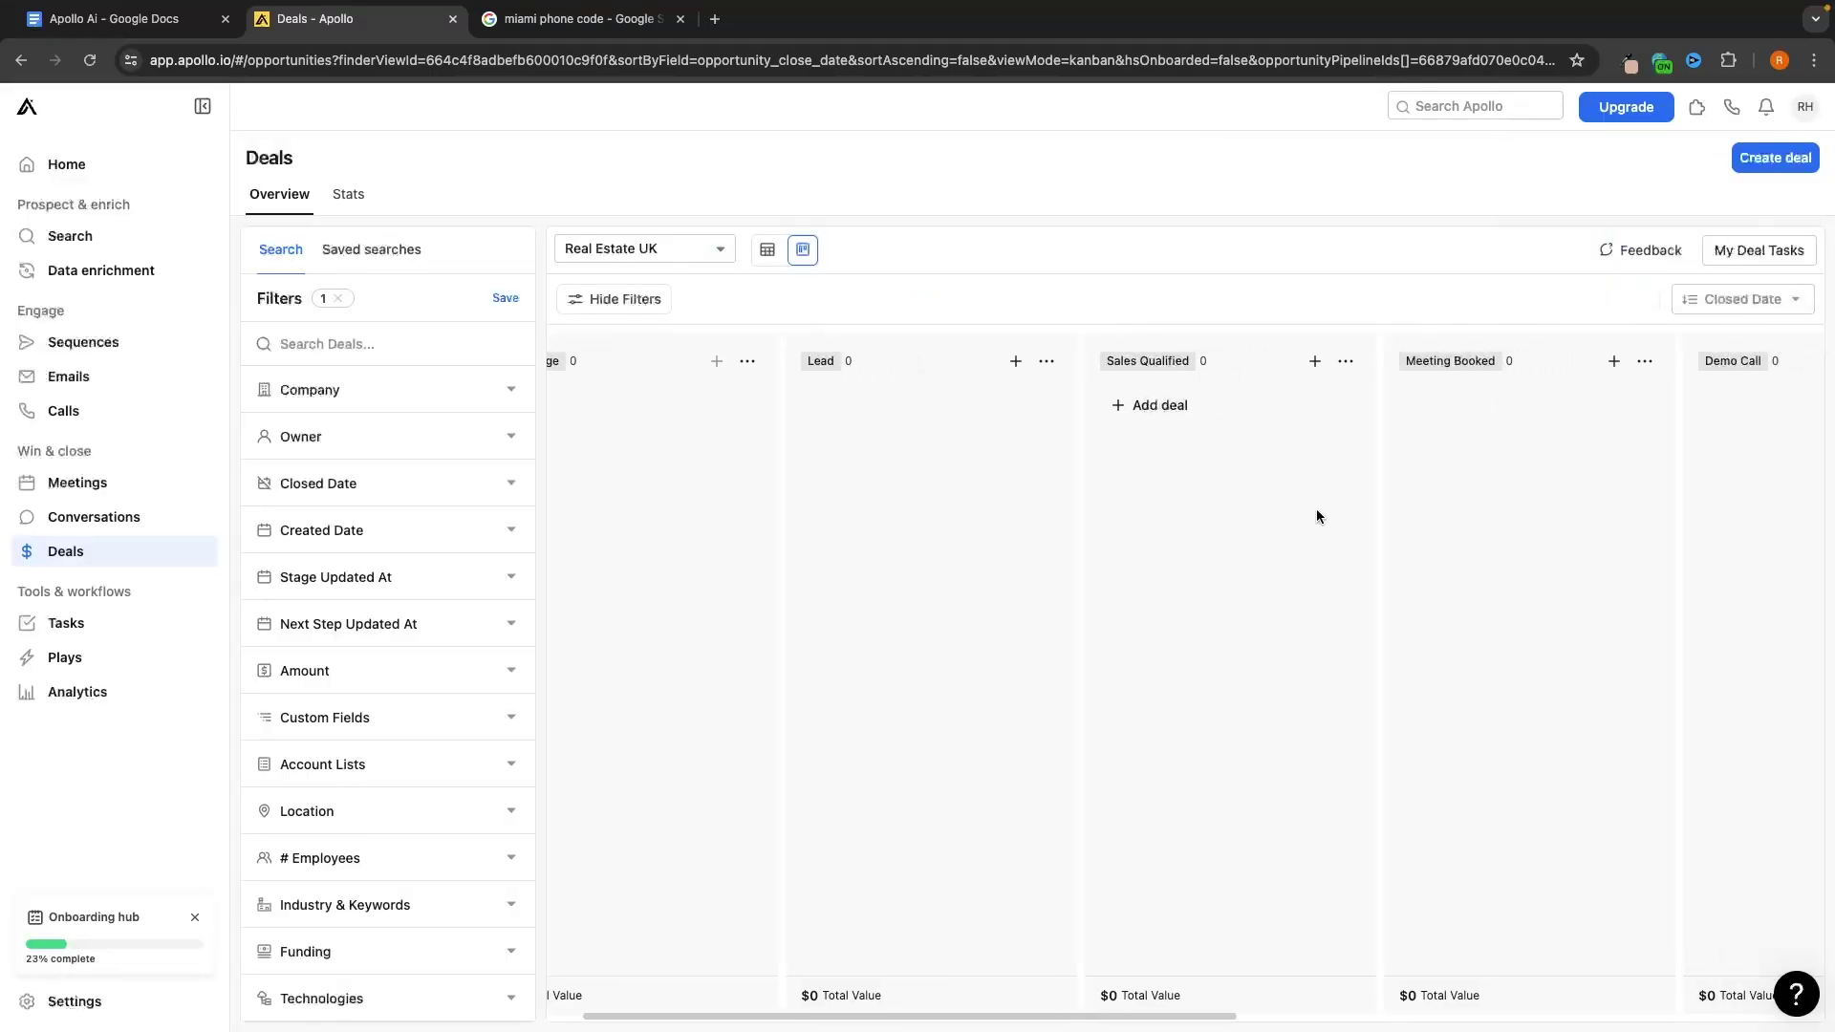
{"action": "scroll", "coordinate": [1316, 509], "scroll_direction": "left", "scroll_amount": 6}
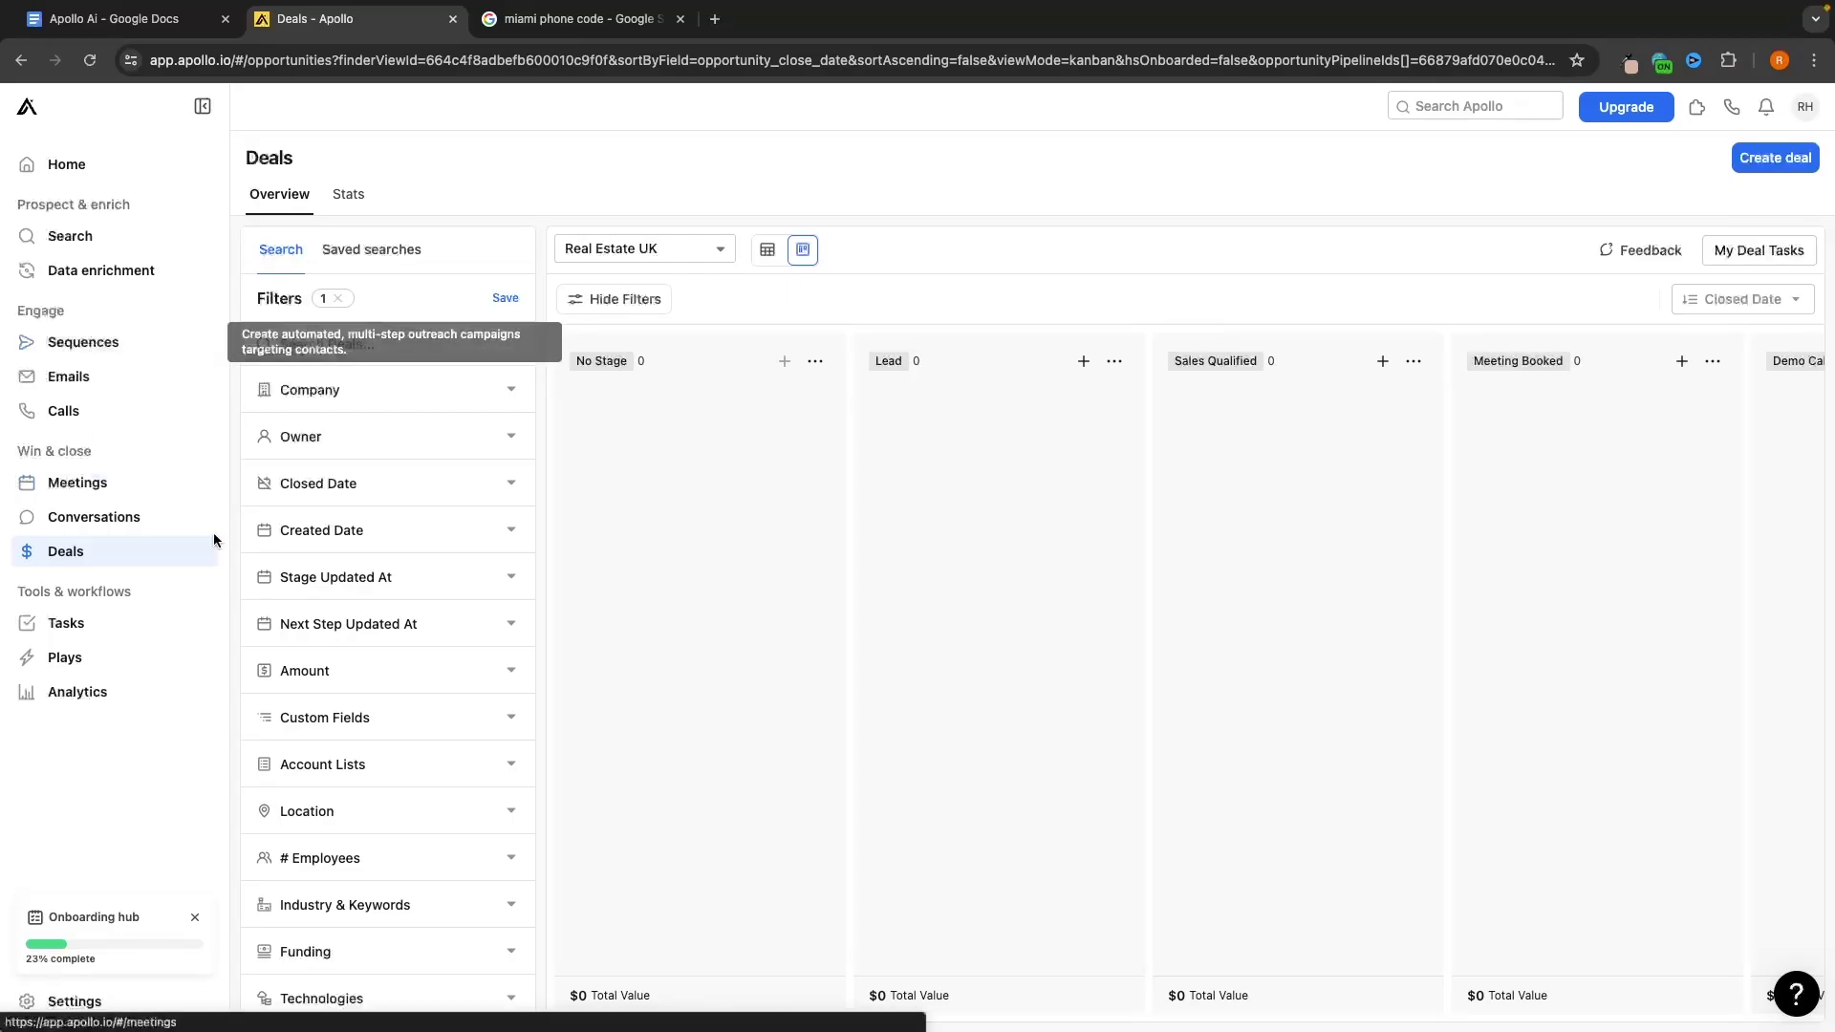
Start a new deal for the account Aubrey Lee & Co. and enter its name
{"action": "left_click", "coordinate": [1774, 159]}
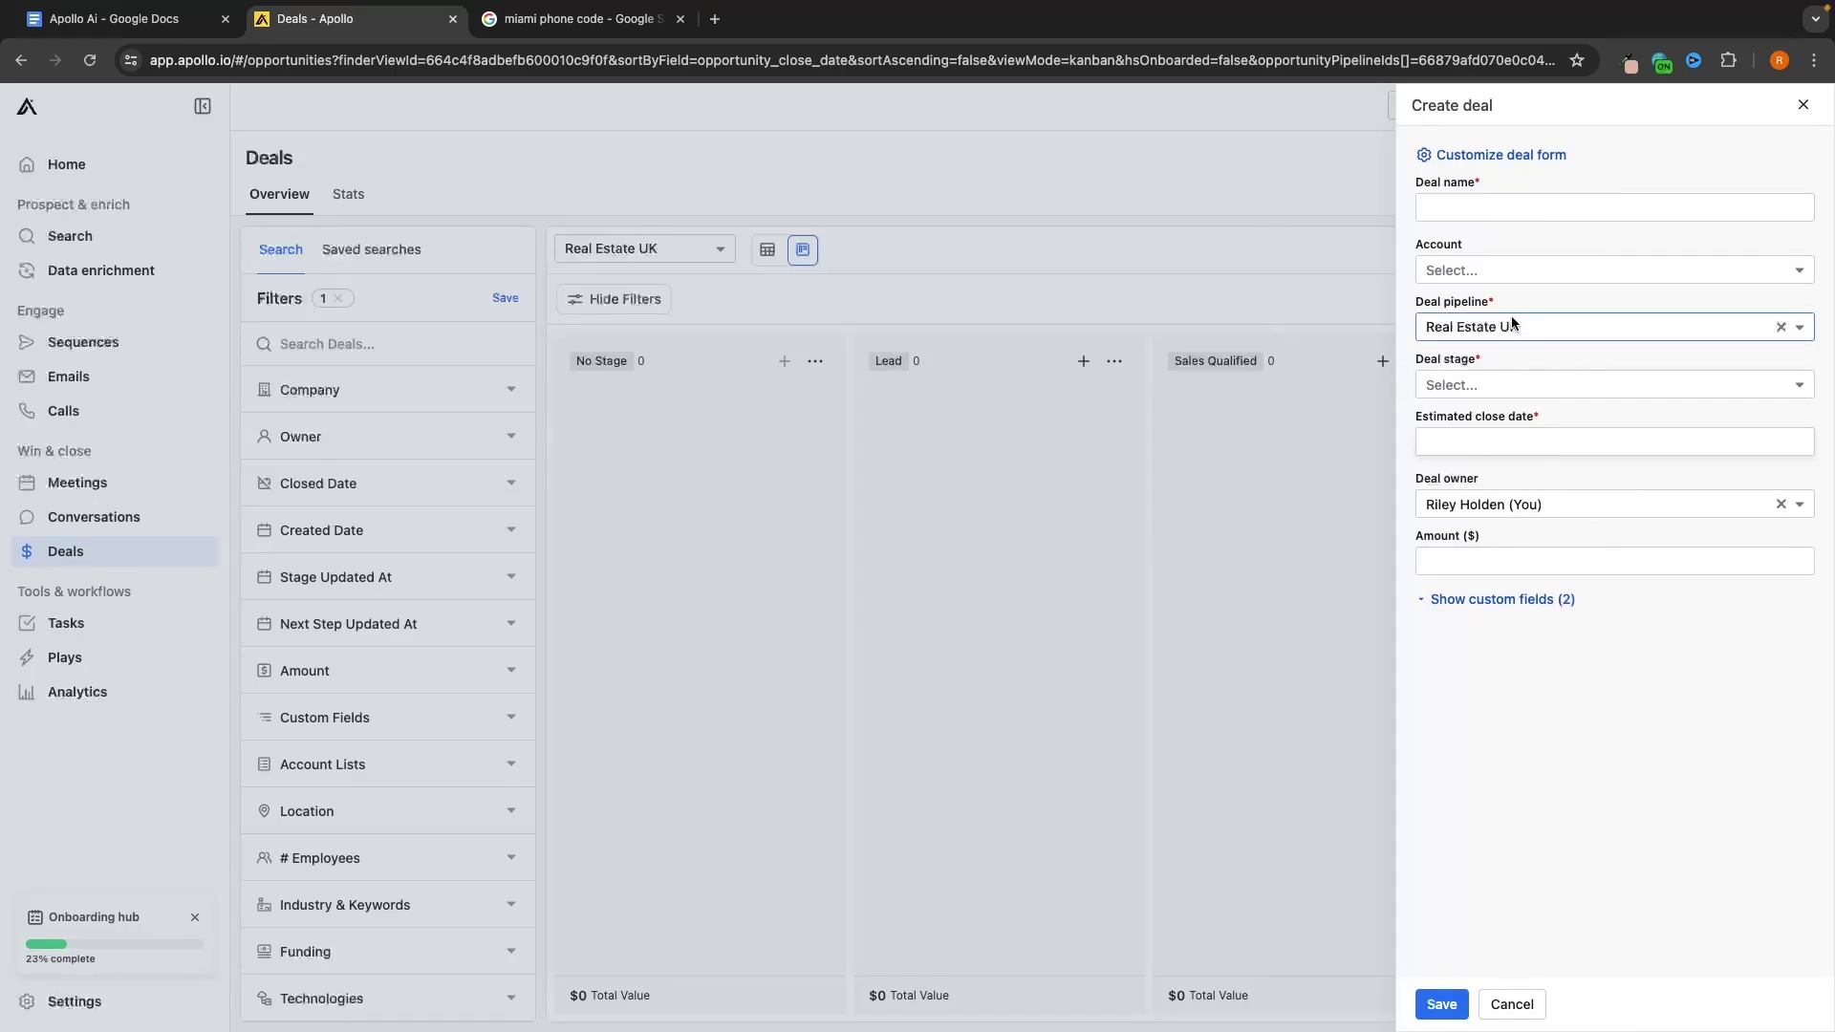
{"action": "left_click", "coordinate": [1506, 272]}
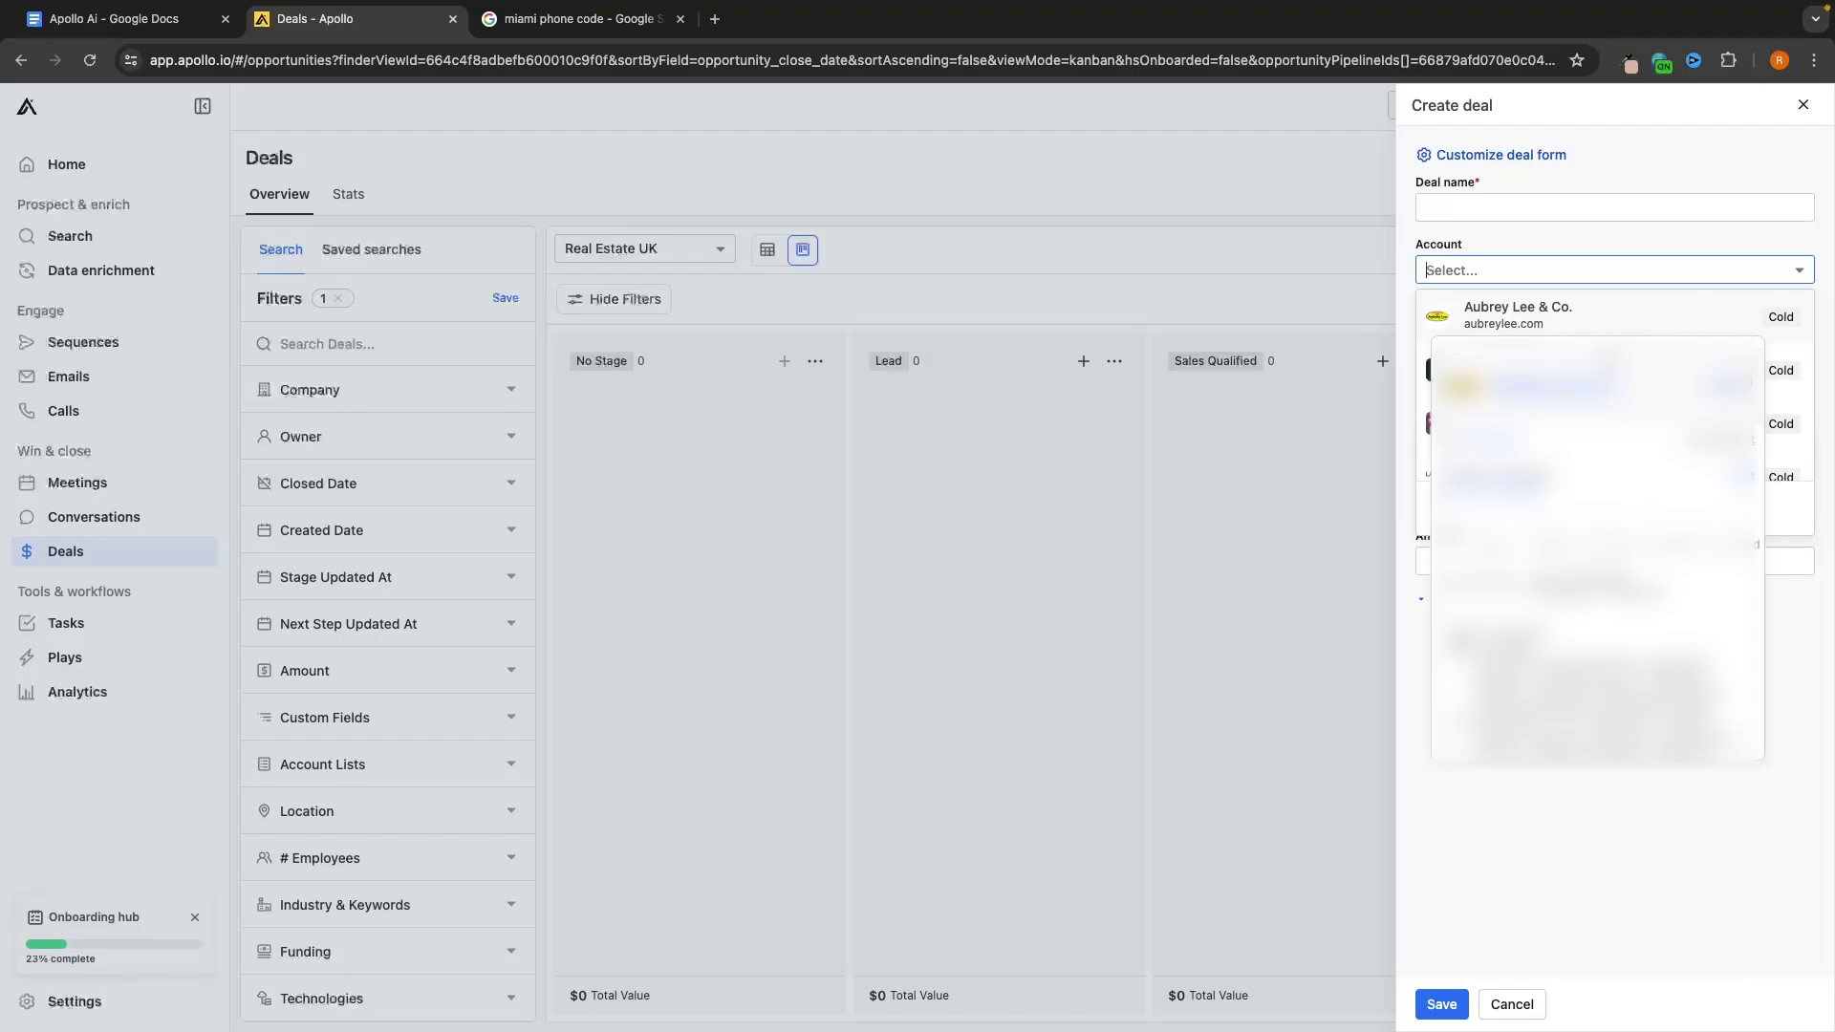
{"action": "left_click", "coordinate": [1594, 318]}
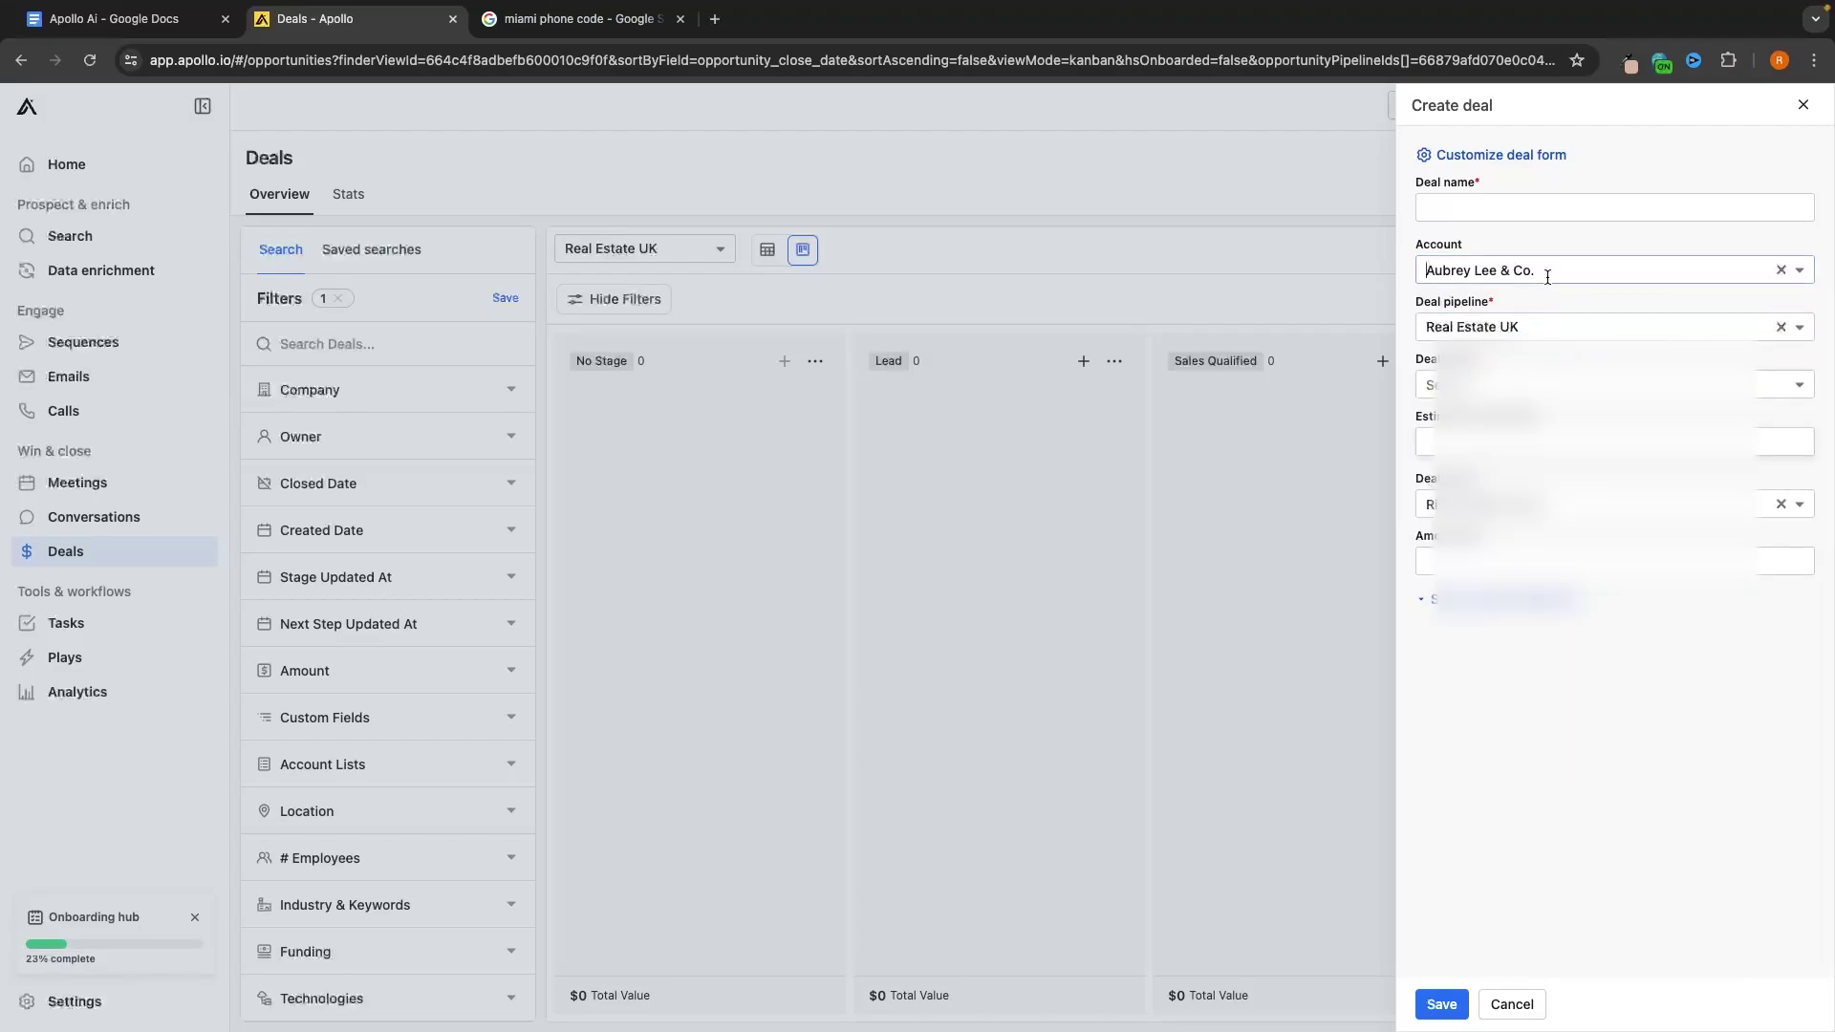
{"action": "left_click", "coordinate": [1481, 210]}
{"action": "type", "text": "au"}
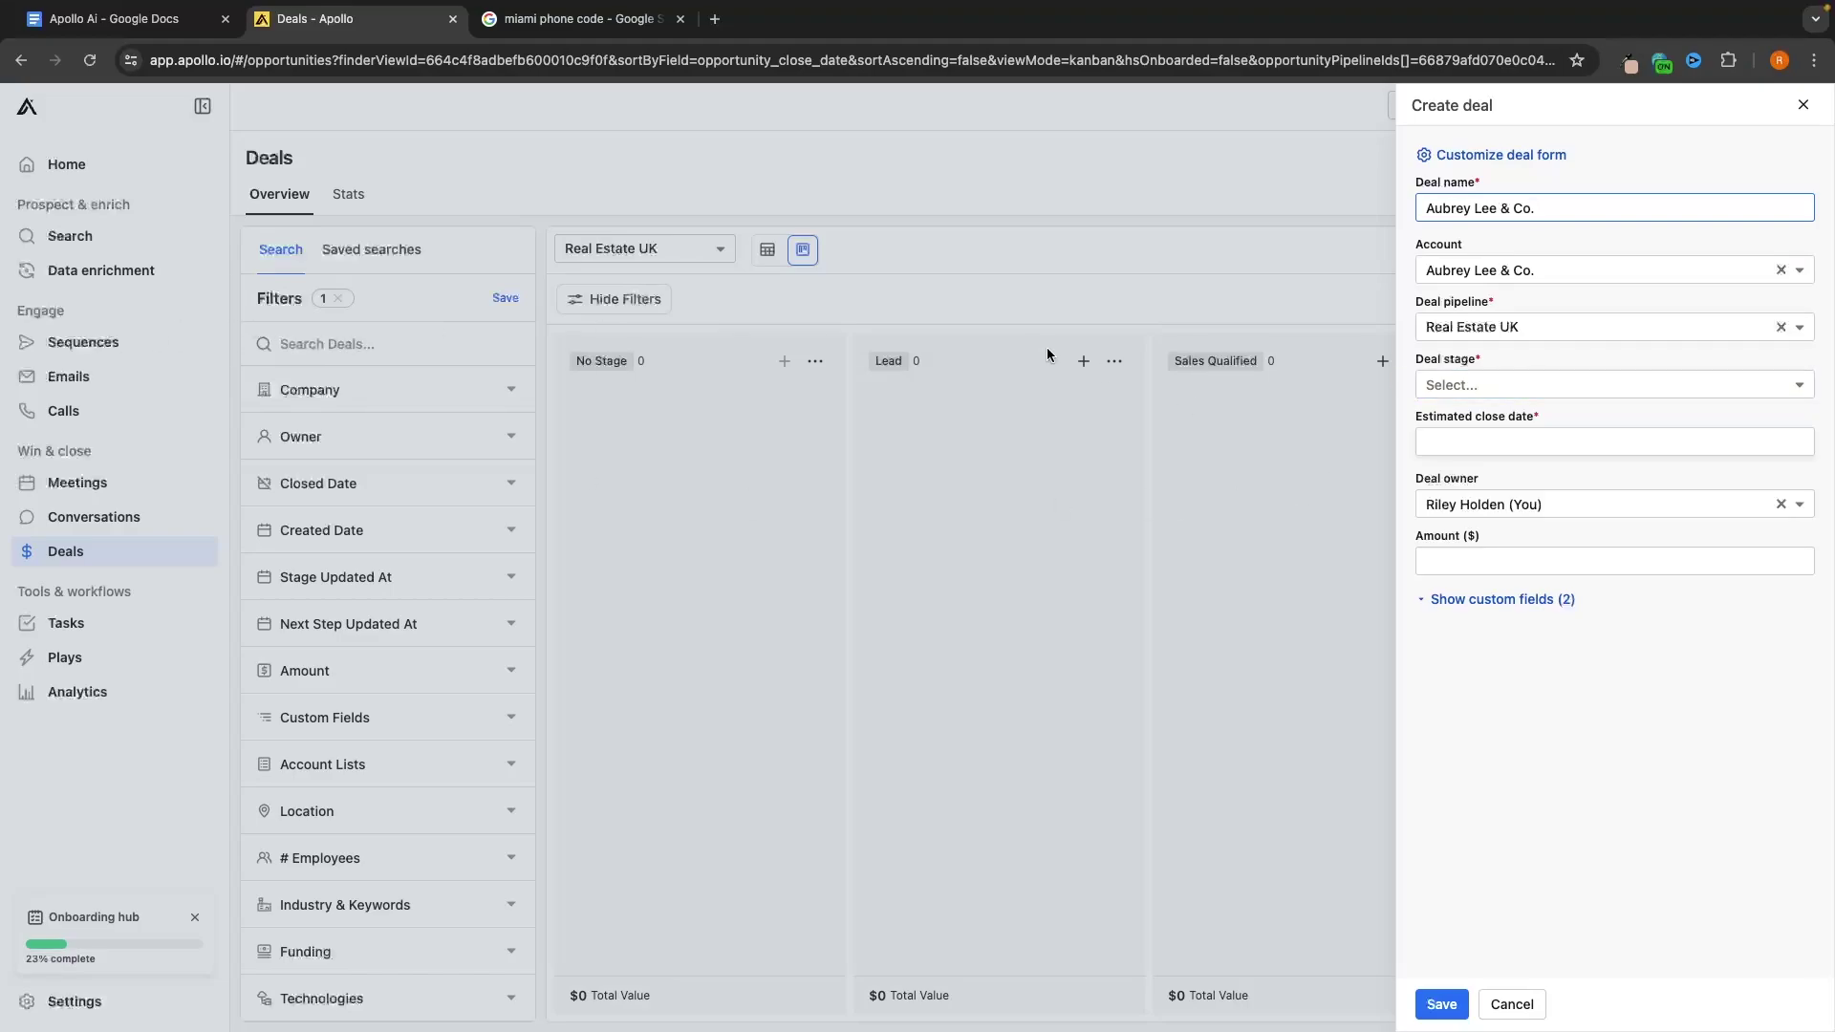
Set the deal to Lead stage, close date July 12, amount 2000, and save it
{"action": "left_click", "coordinate": [1482, 378]}
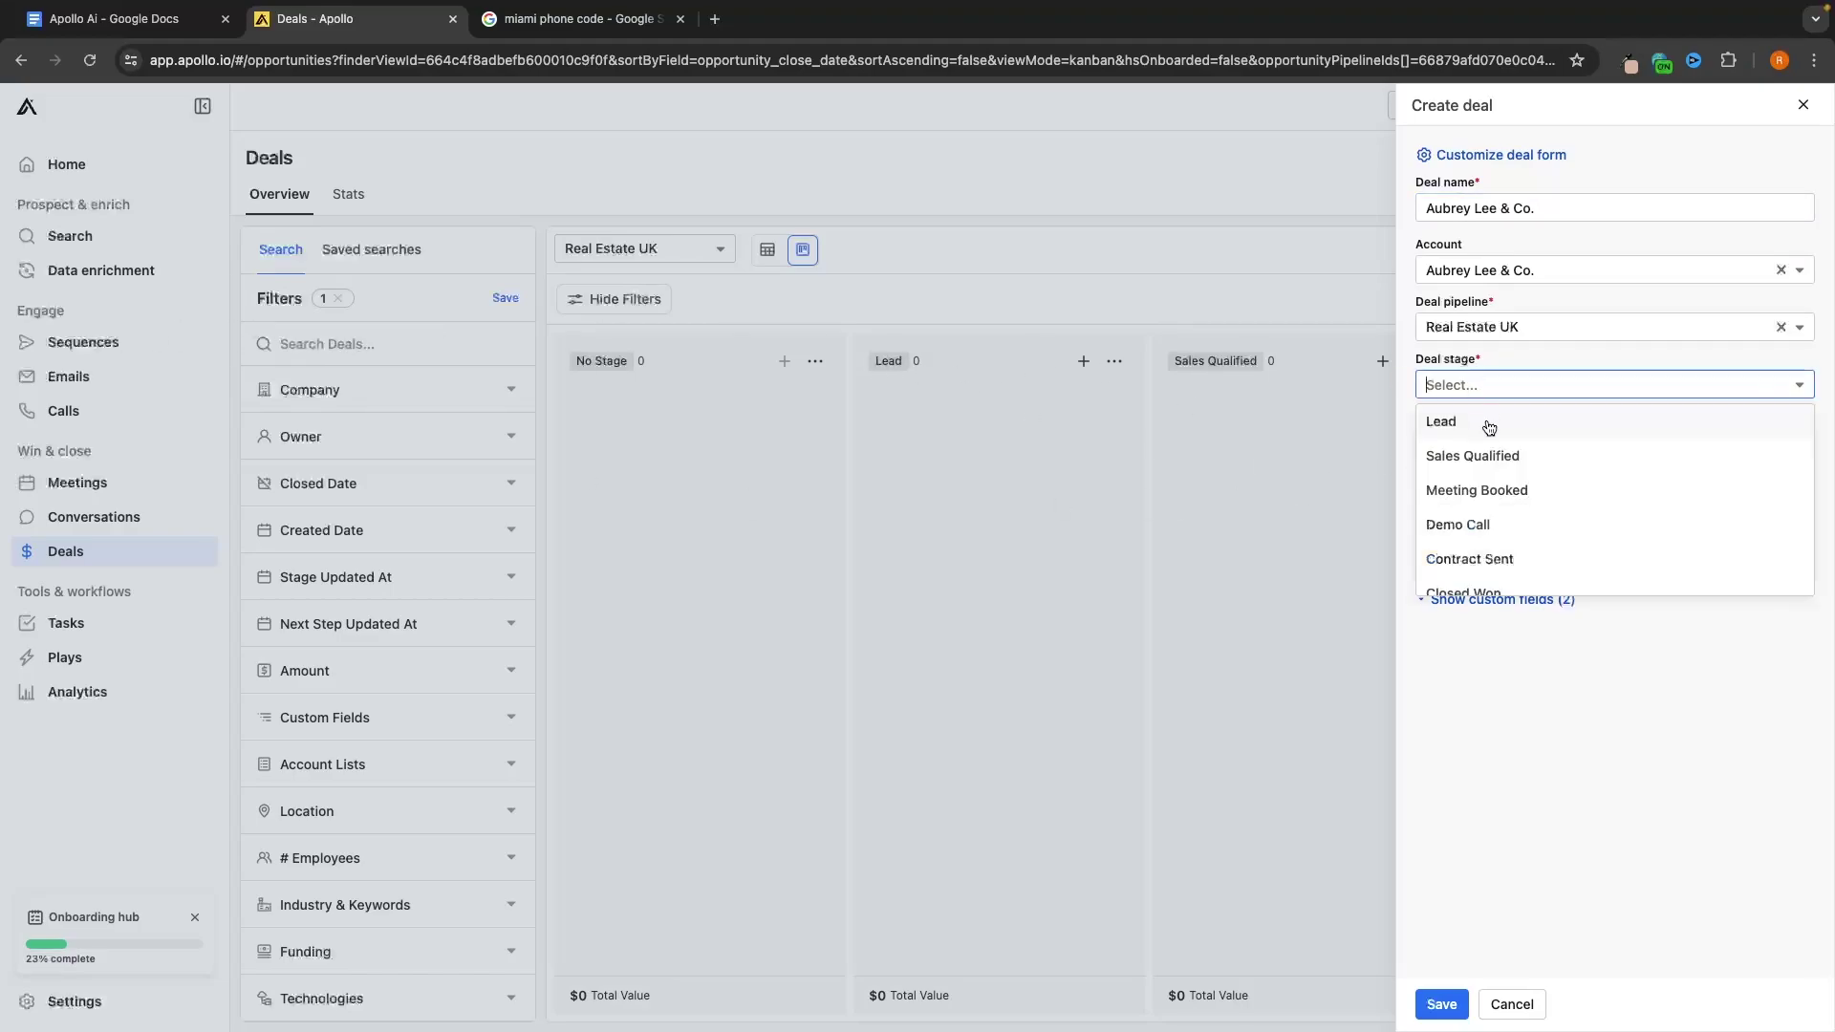
{"action": "left_click", "coordinate": [1487, 421]}
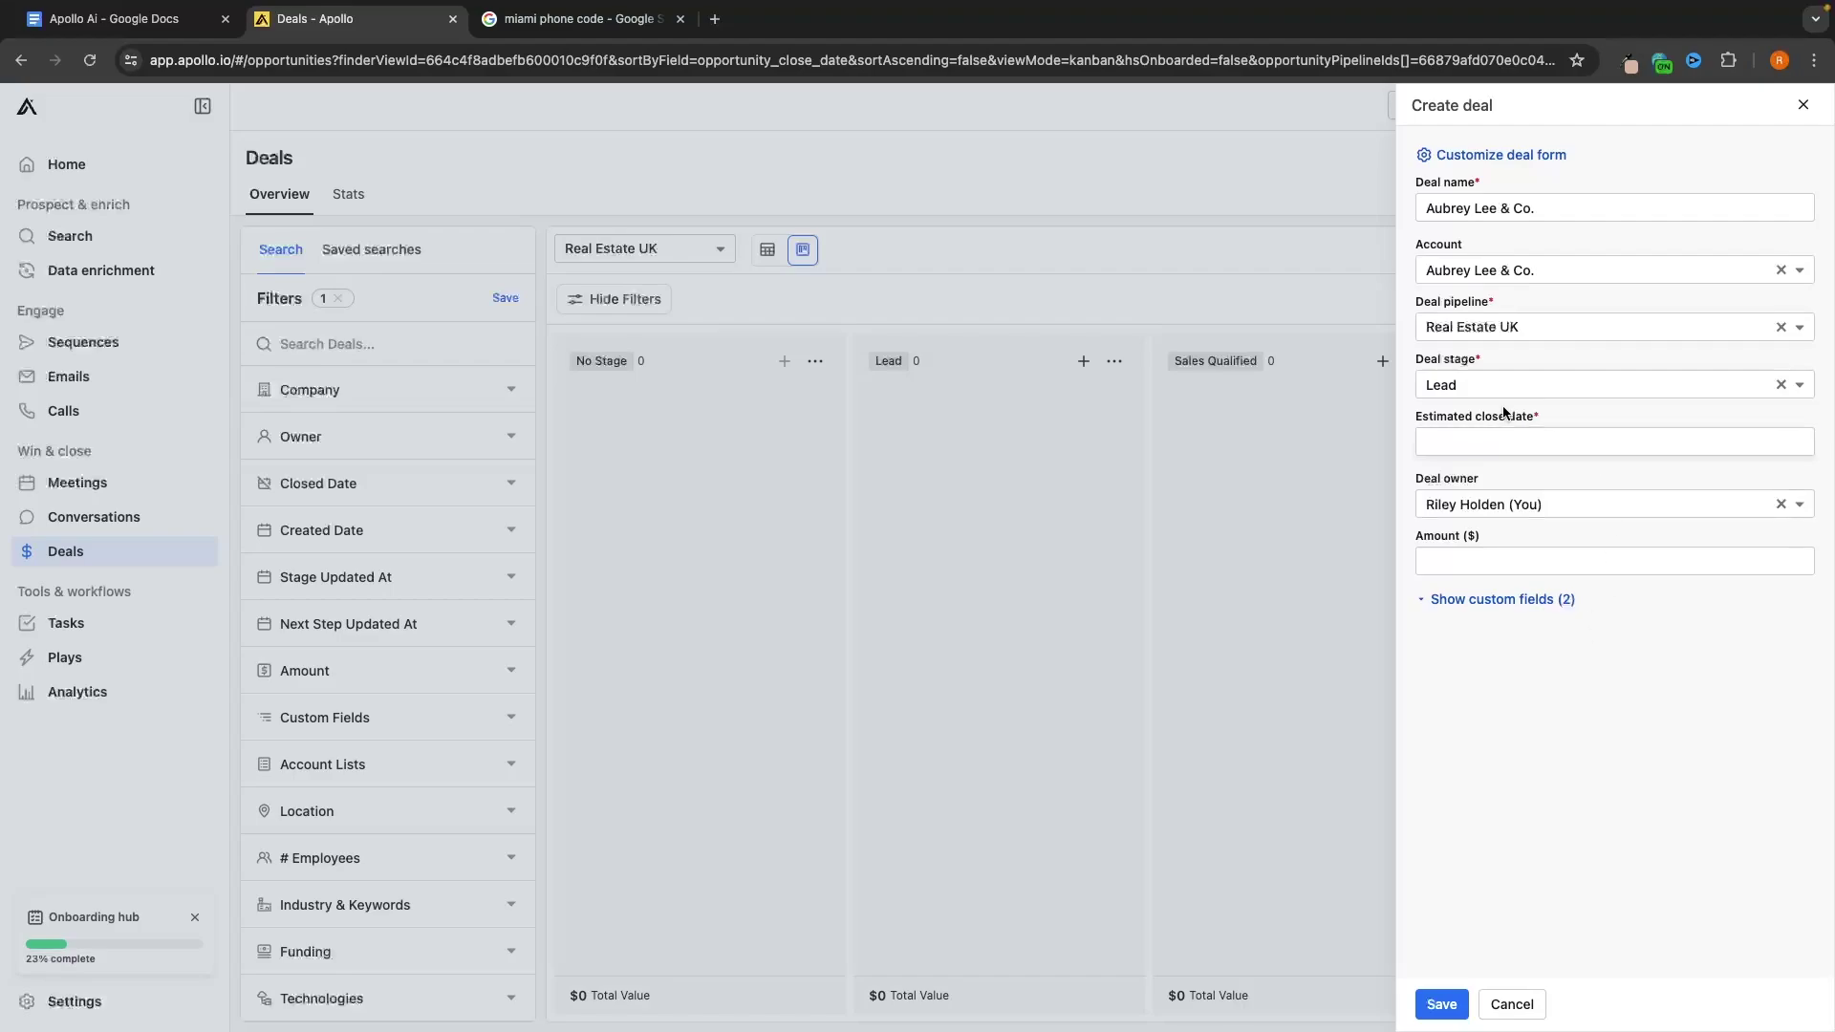
{"action": "left_click", "coordinate": [1501, 435]}
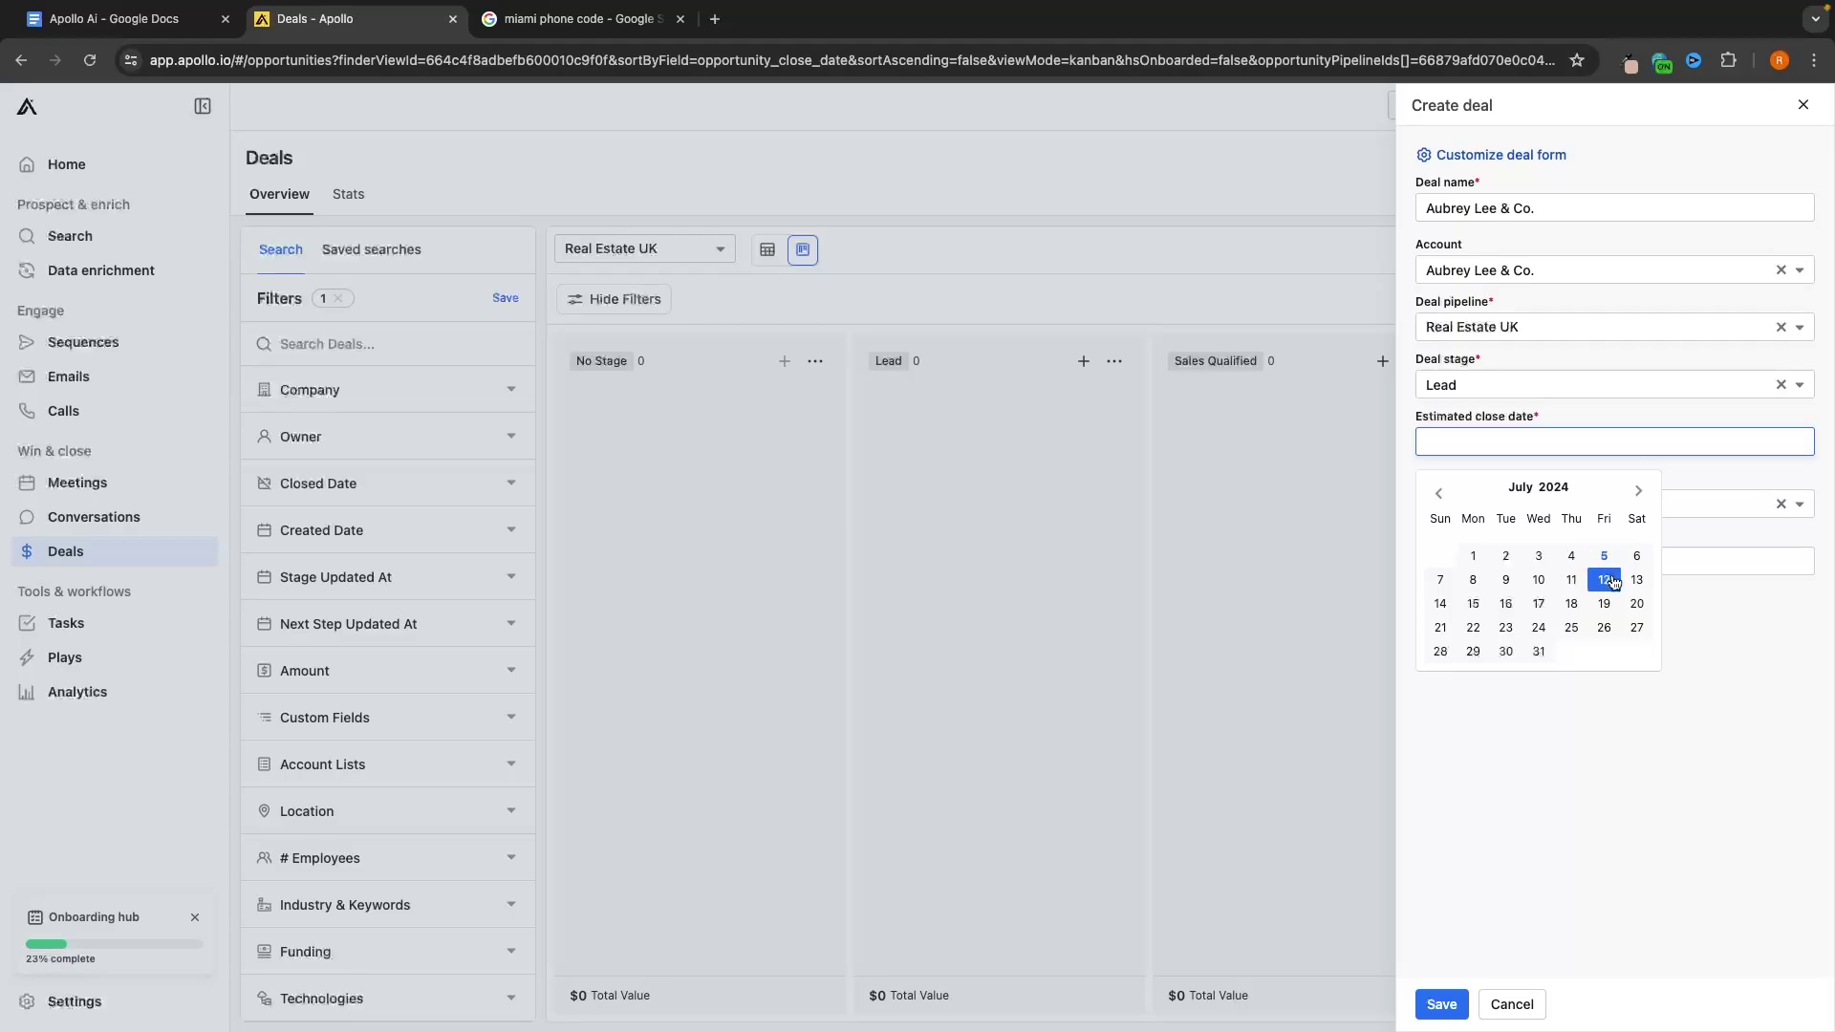
{"action": "left_click", "coordinate": [1604, 579]}
{"action": "left_click", "coordinate": [1529, 561]}
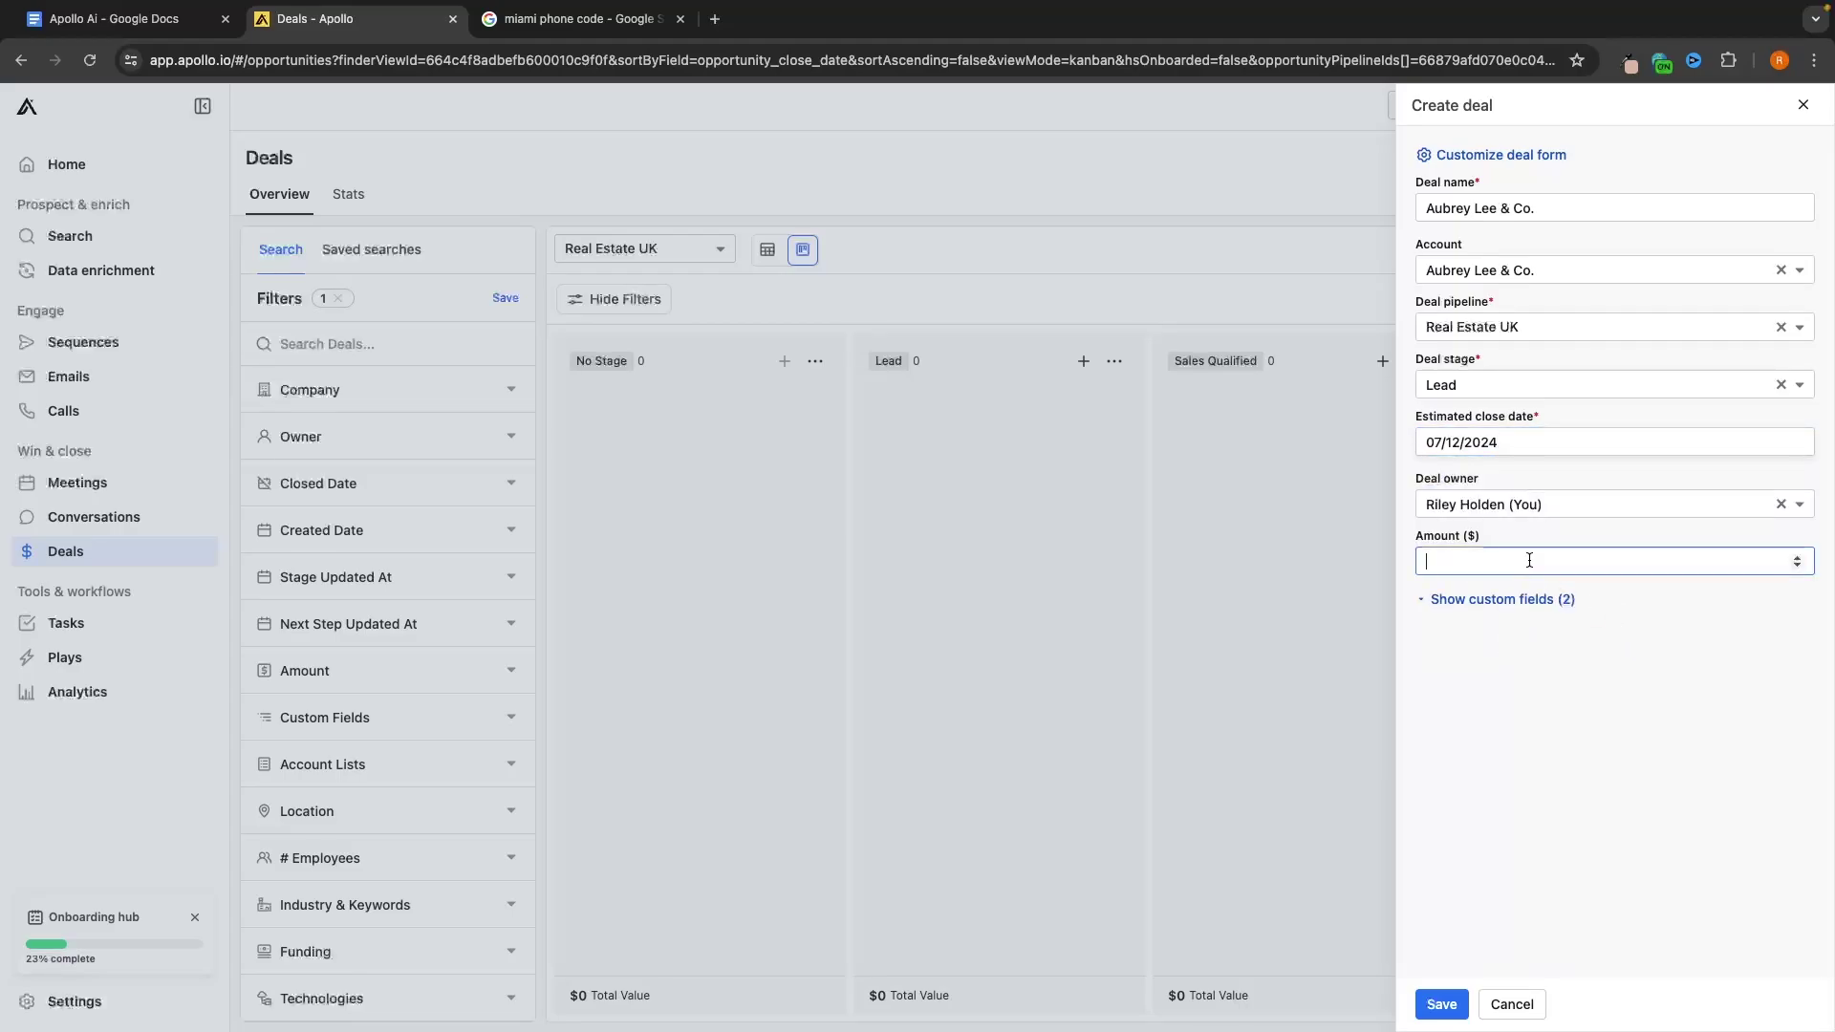
{"action": "type", "text": "2000"}
{"action": "left_click", "coordinate": [1442, 1004]}
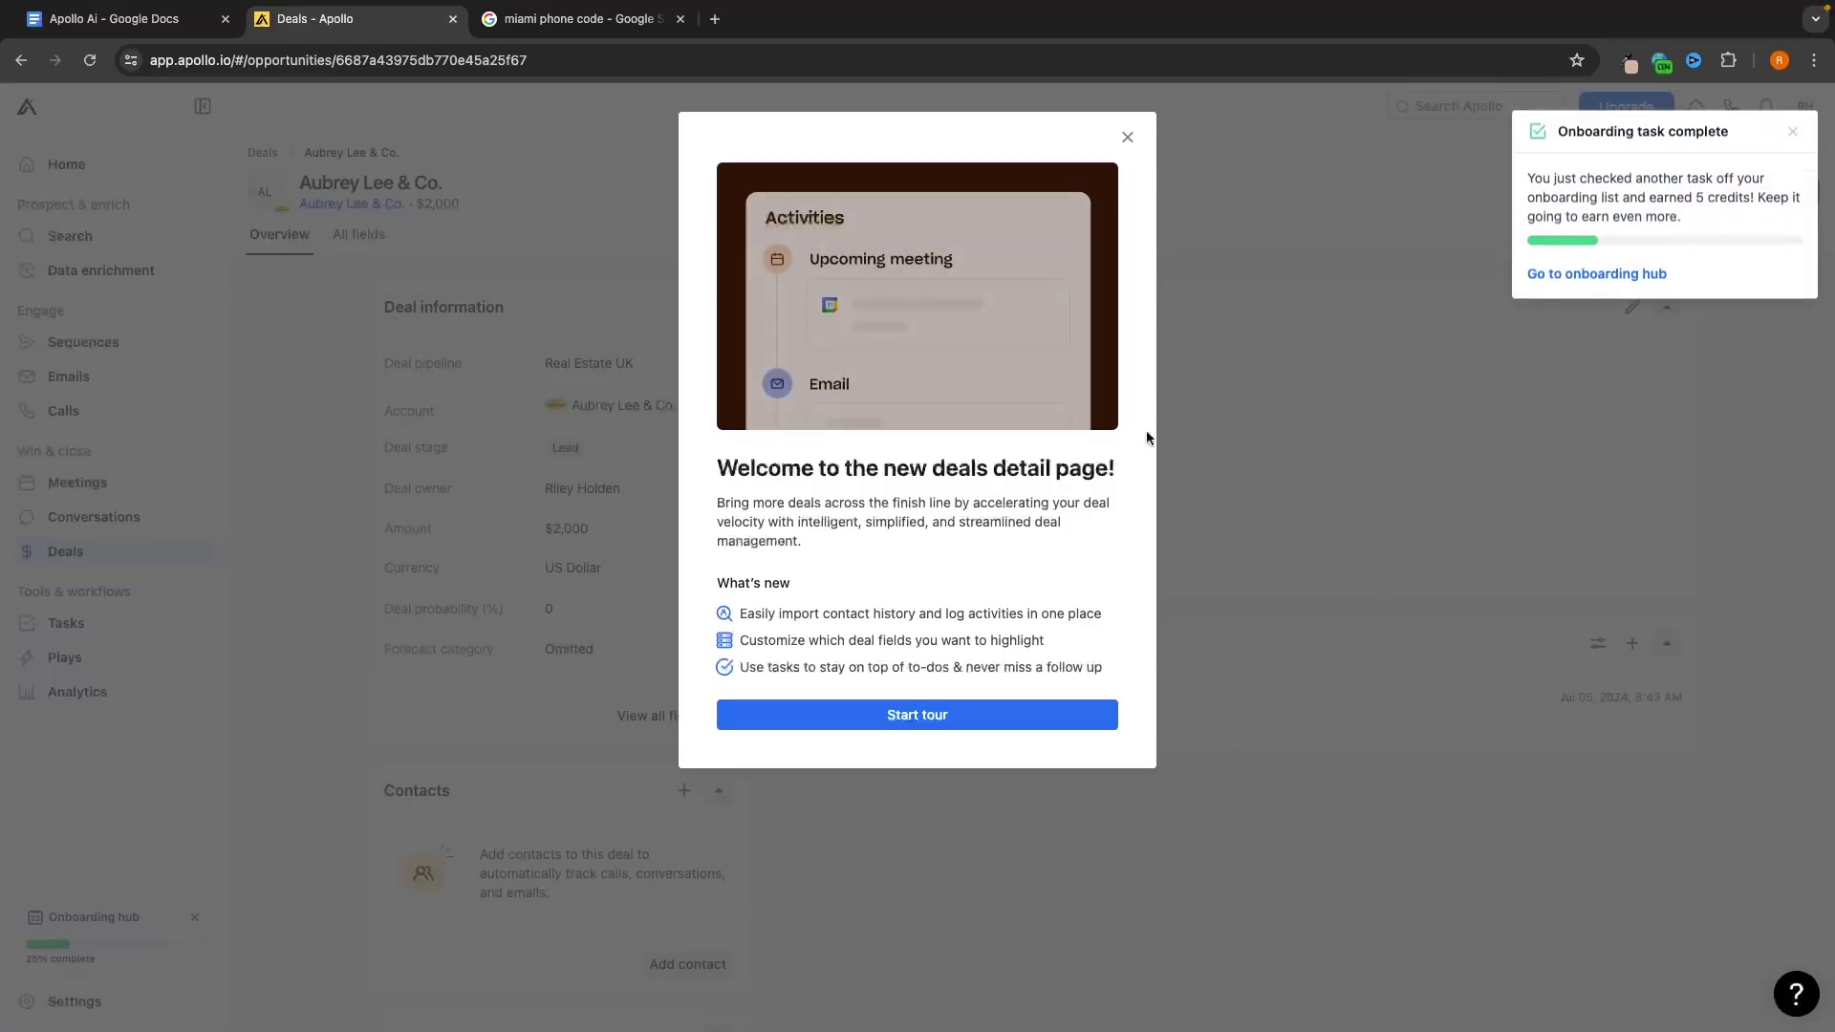
Close the deal-page welcome pop-up and the onboarding task complete notice
{"action": "left_click", "coordinate": [1128, 137]}
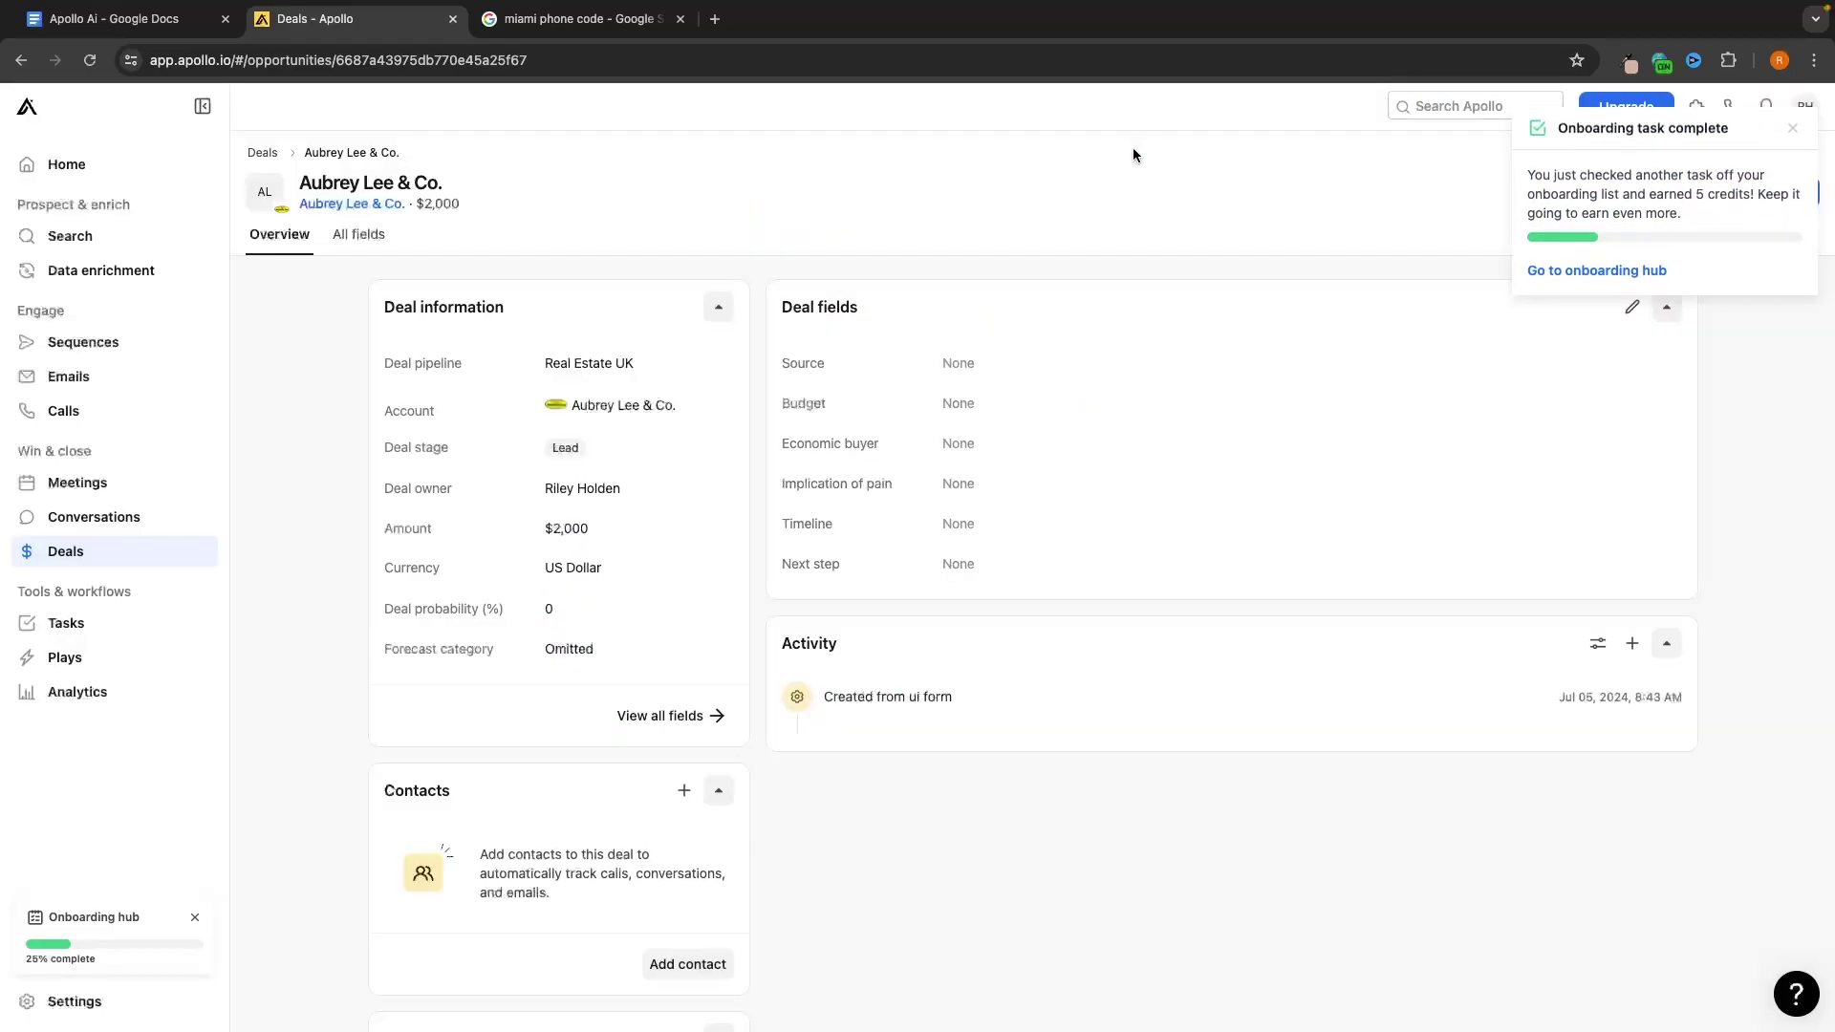
{"action": "left_click", "coordinate": [1792, 131]}
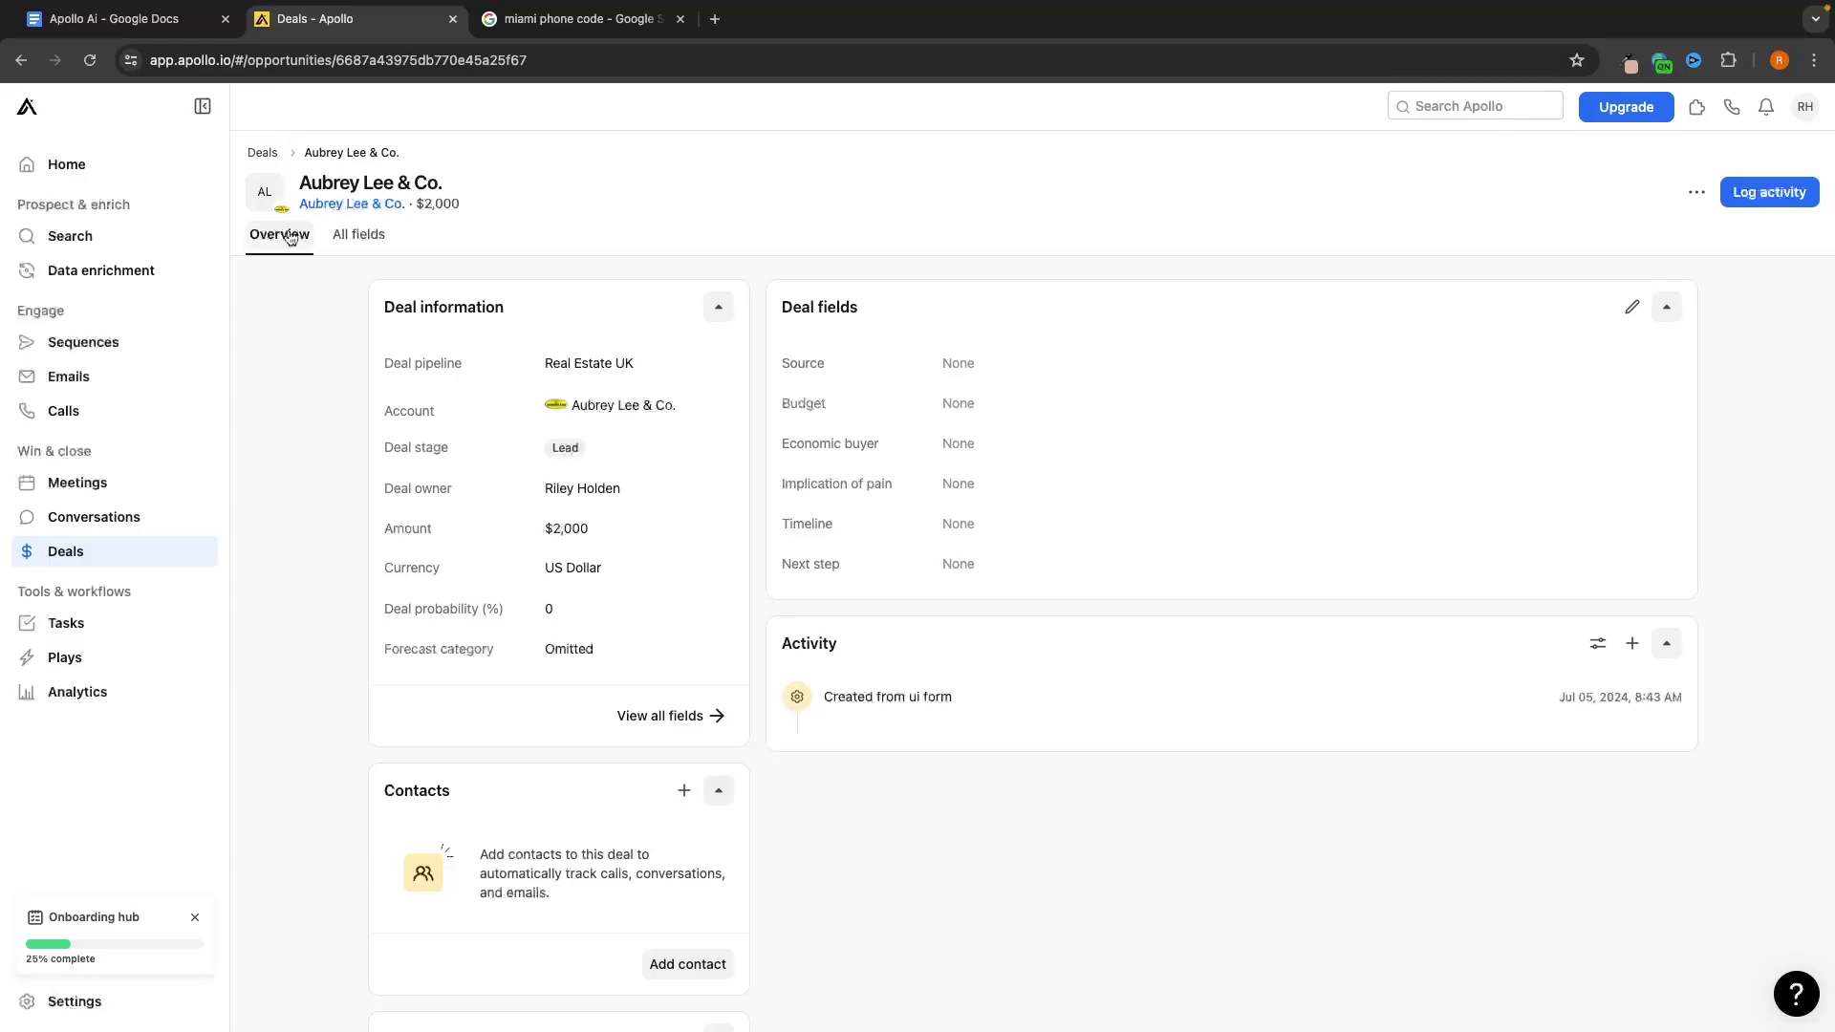
Back on the Deals board, try dragging the Aubrey Lee & Co. deal, leaving it at Lead, then go to Tasks
{"action": "left_click", "coordinate": [75, 549]}
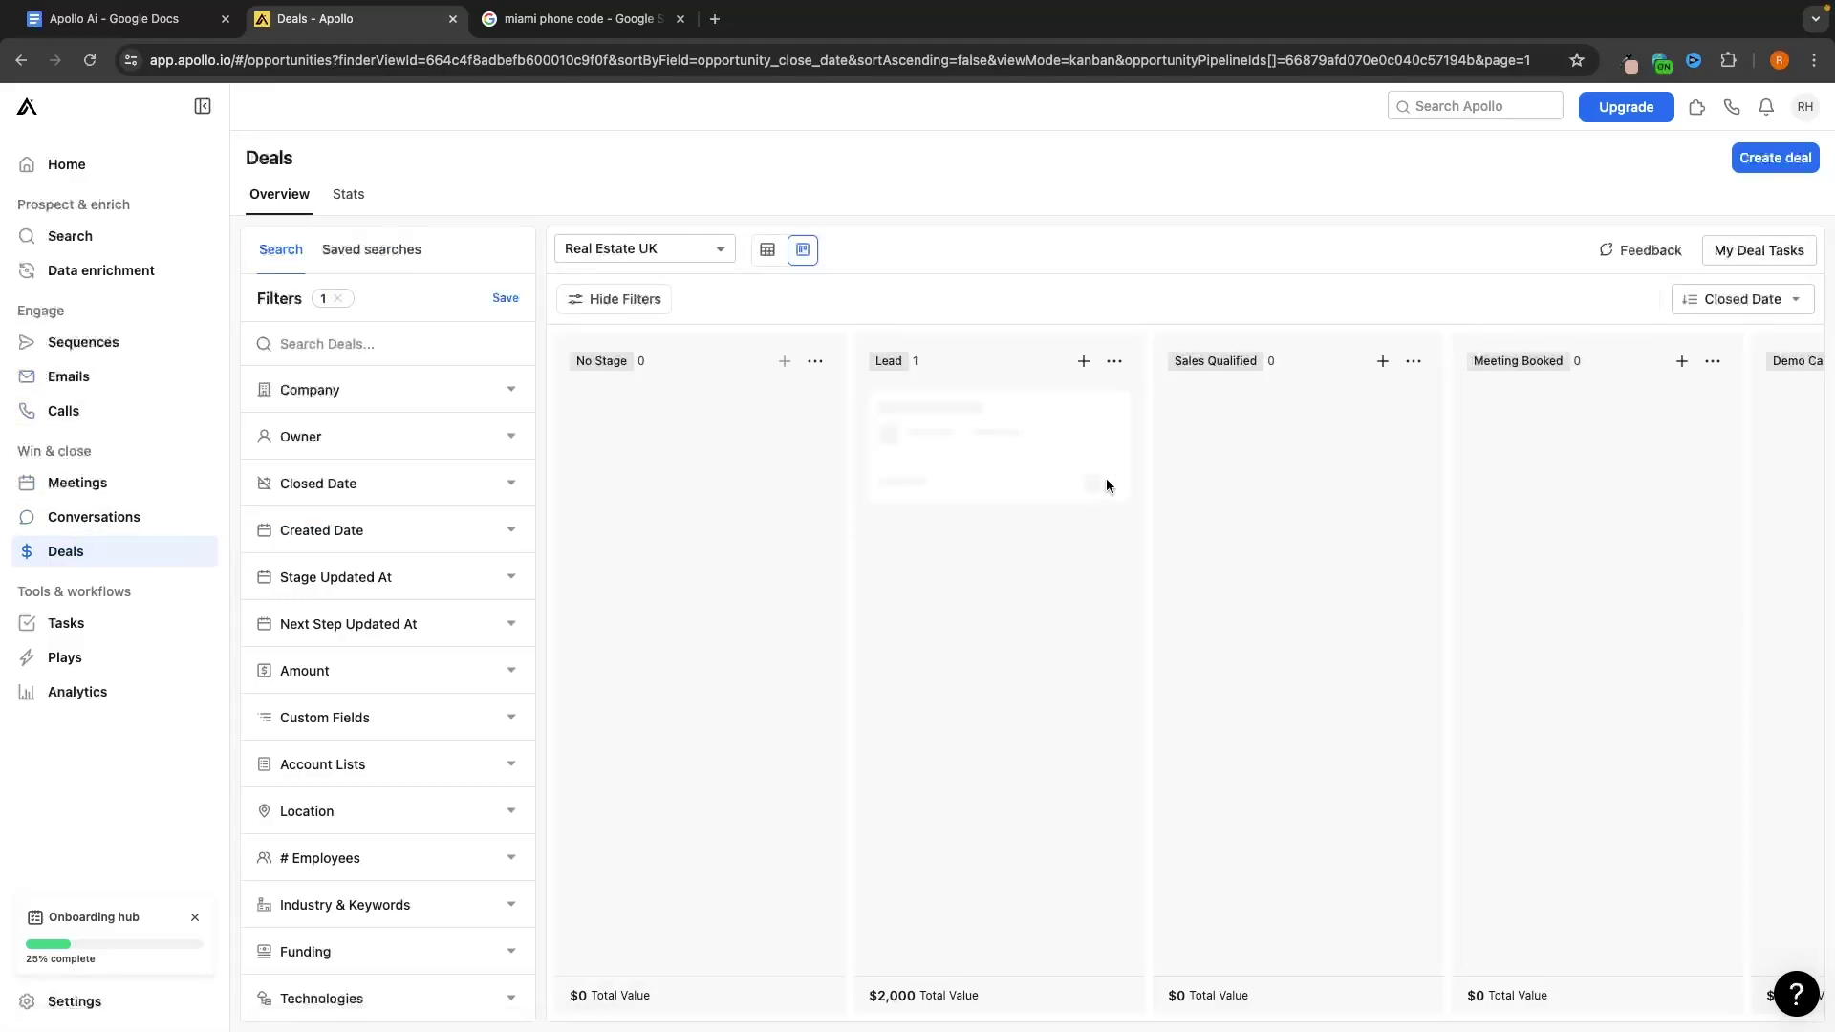
{"action": "scroll", "coordinate": [1049, 473], "scroll_direction": "right", "scroll_amount": 2}
{"action": "scroll", "coordinate": [1049, 472], "scroll_direction": "right", "scroll_amount": 2}
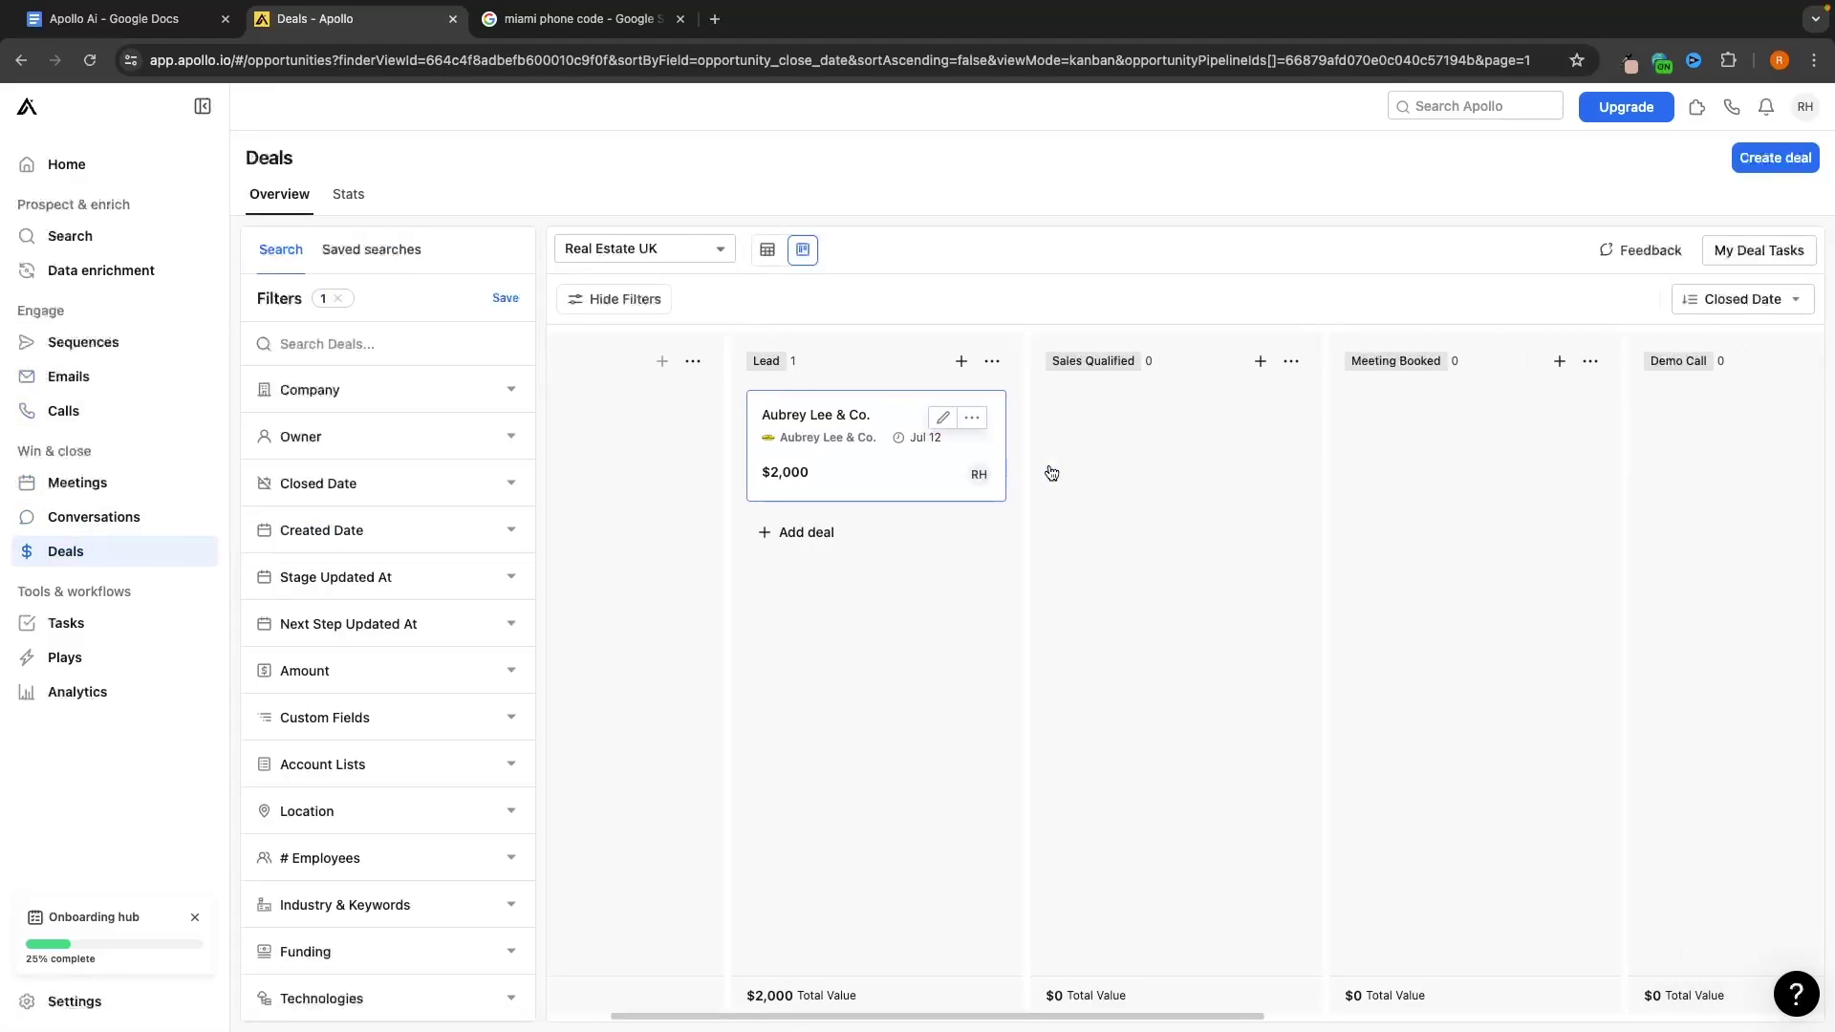
{"action": "left_click_drag", "start_coordinate": [821, 425], "coordinate": [926, 453]}
{"action": "scroll", "coordinate": [1061, 464], "scroll_direction": "right", "scroll_amount": 2}
{"action": "scroll", "coordinate": [1063, 464], "scroll_direction": "left", "scroll_amount": 2}
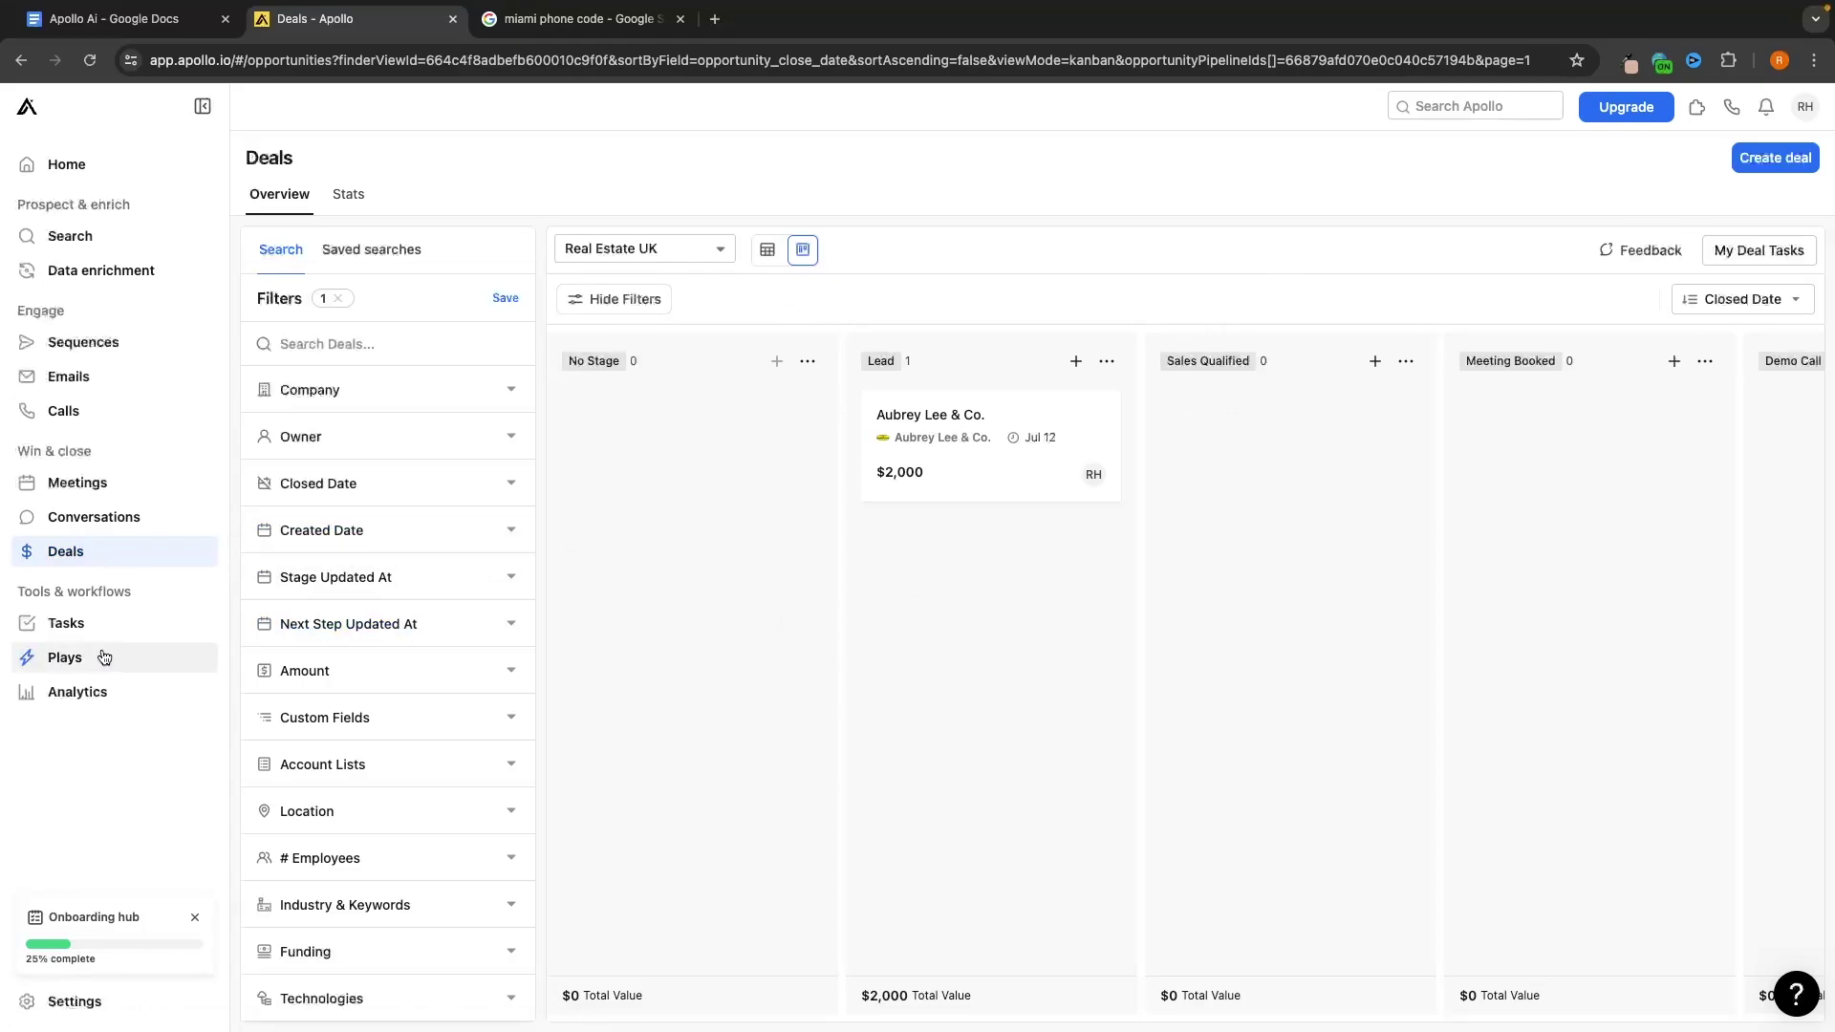
{"action": "left_click", "coordinate": [69, 624]}
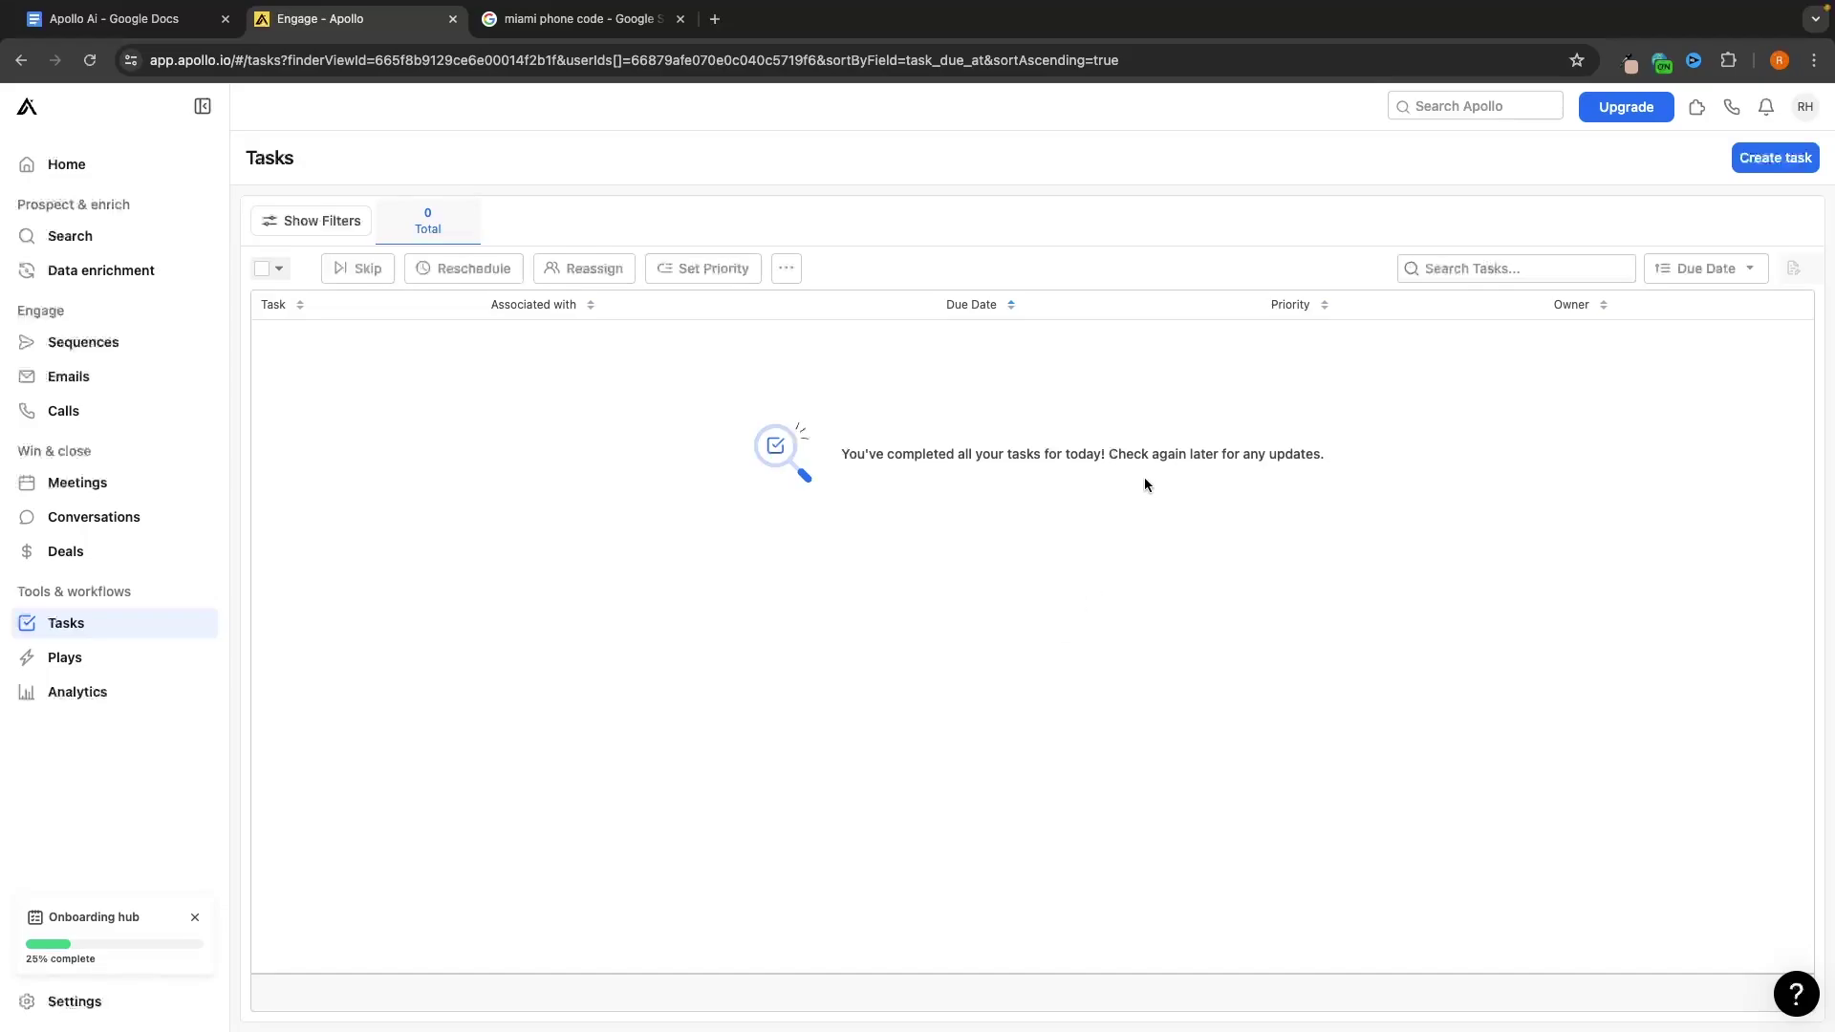
Start a new task and try associating it with a Deal, then a Contact, browsing the contacts
{"action": "left_click", "coordinate": [1761, 163]}
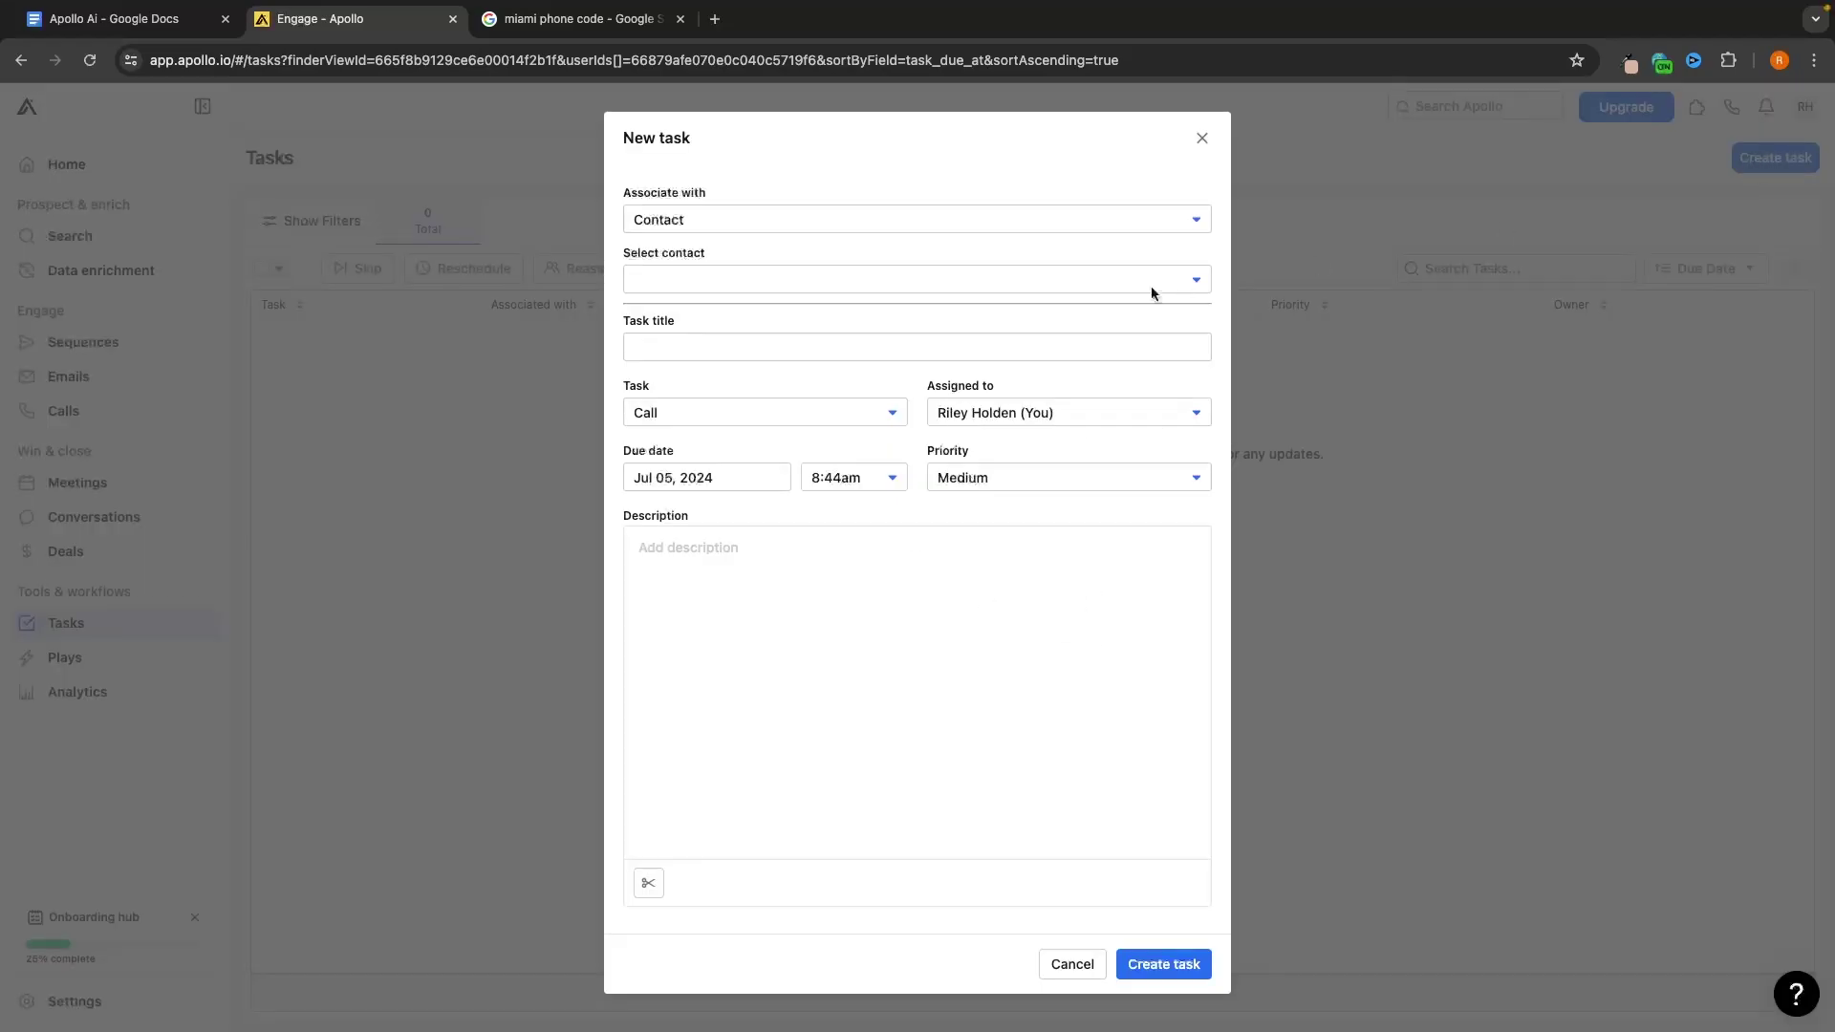
{"action": "left_click", "coordinate": [857, 221]}
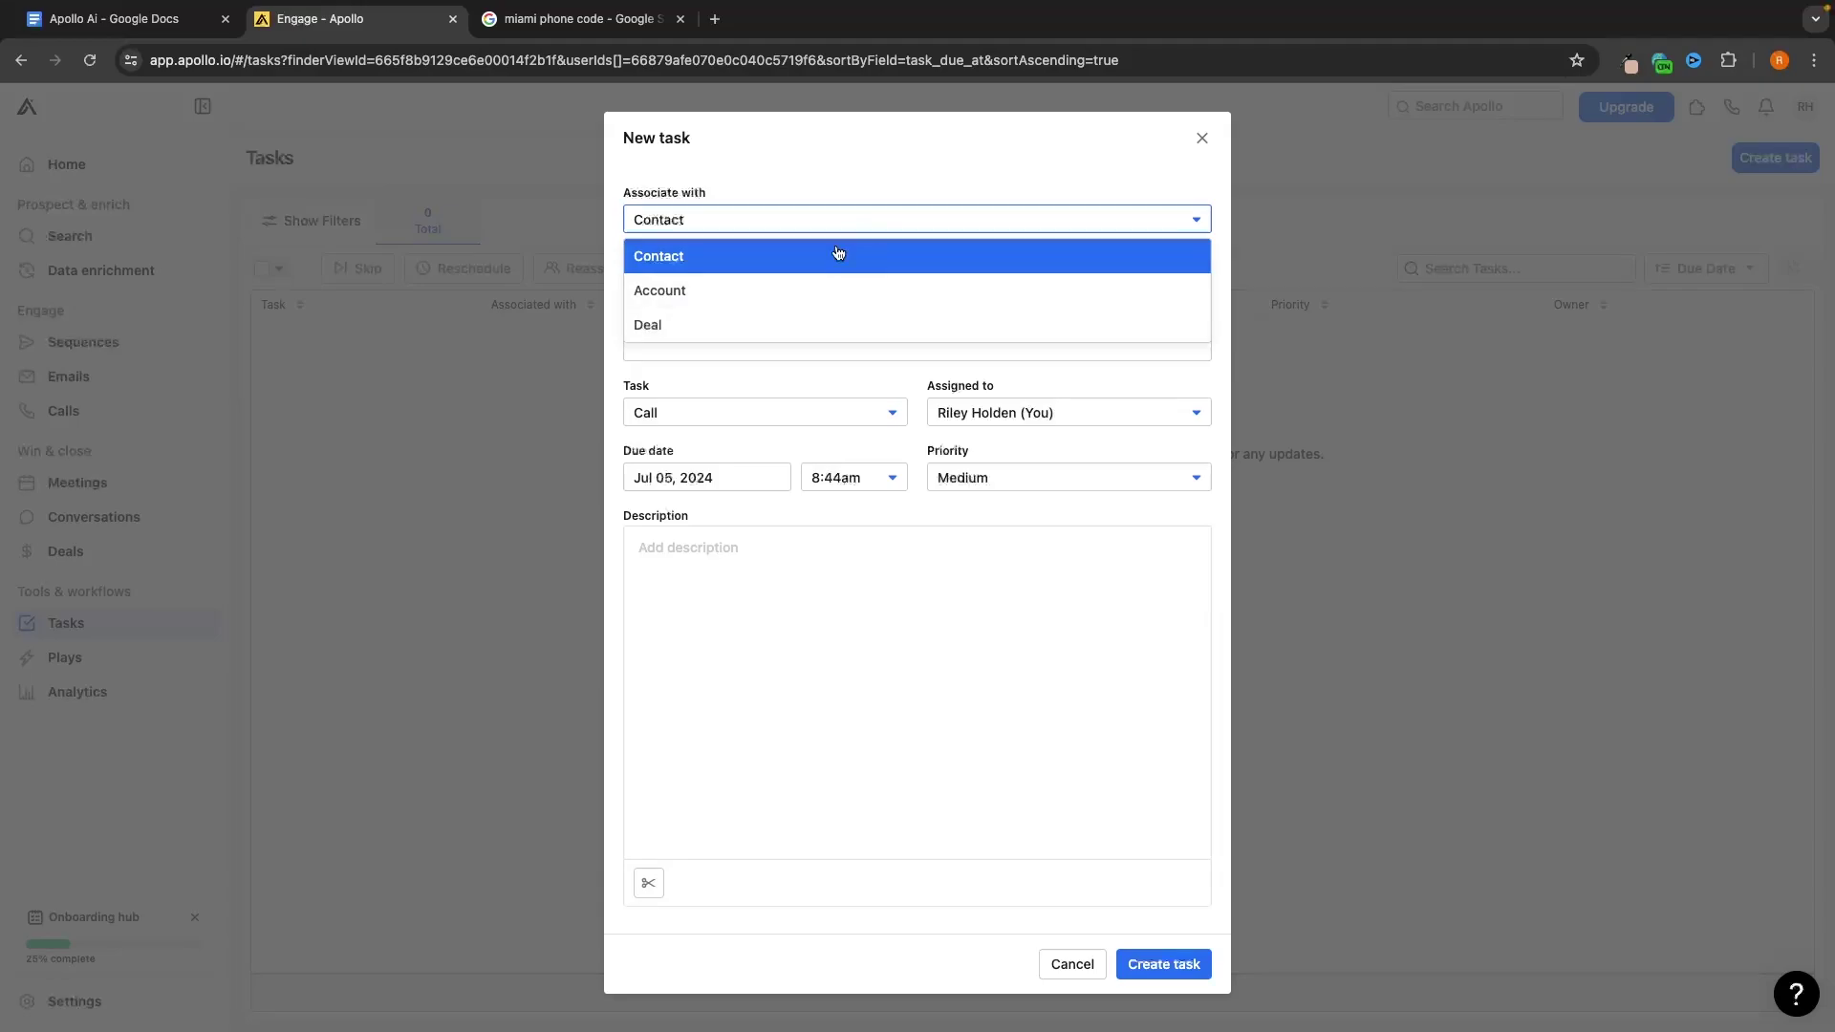
{"action": "left_click", "coordinate": [747, 330]}
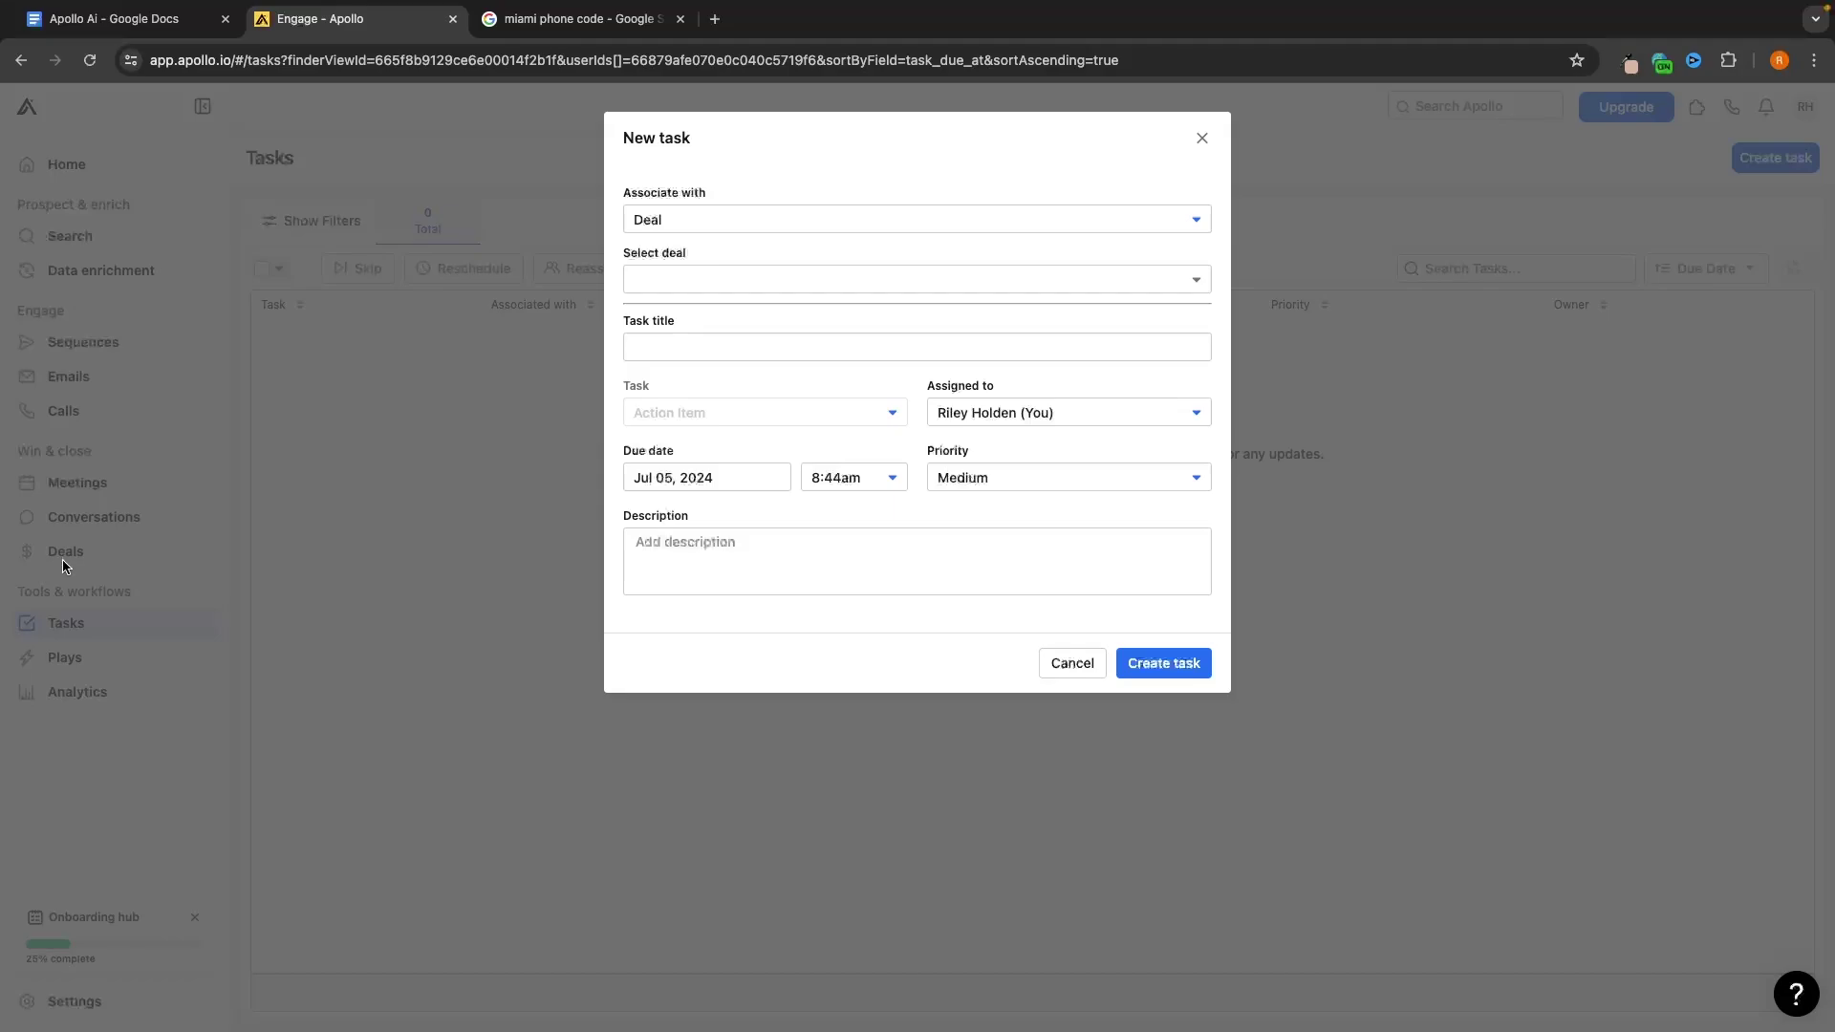
{"action": "left_click", "coordinate": [695, 272]}
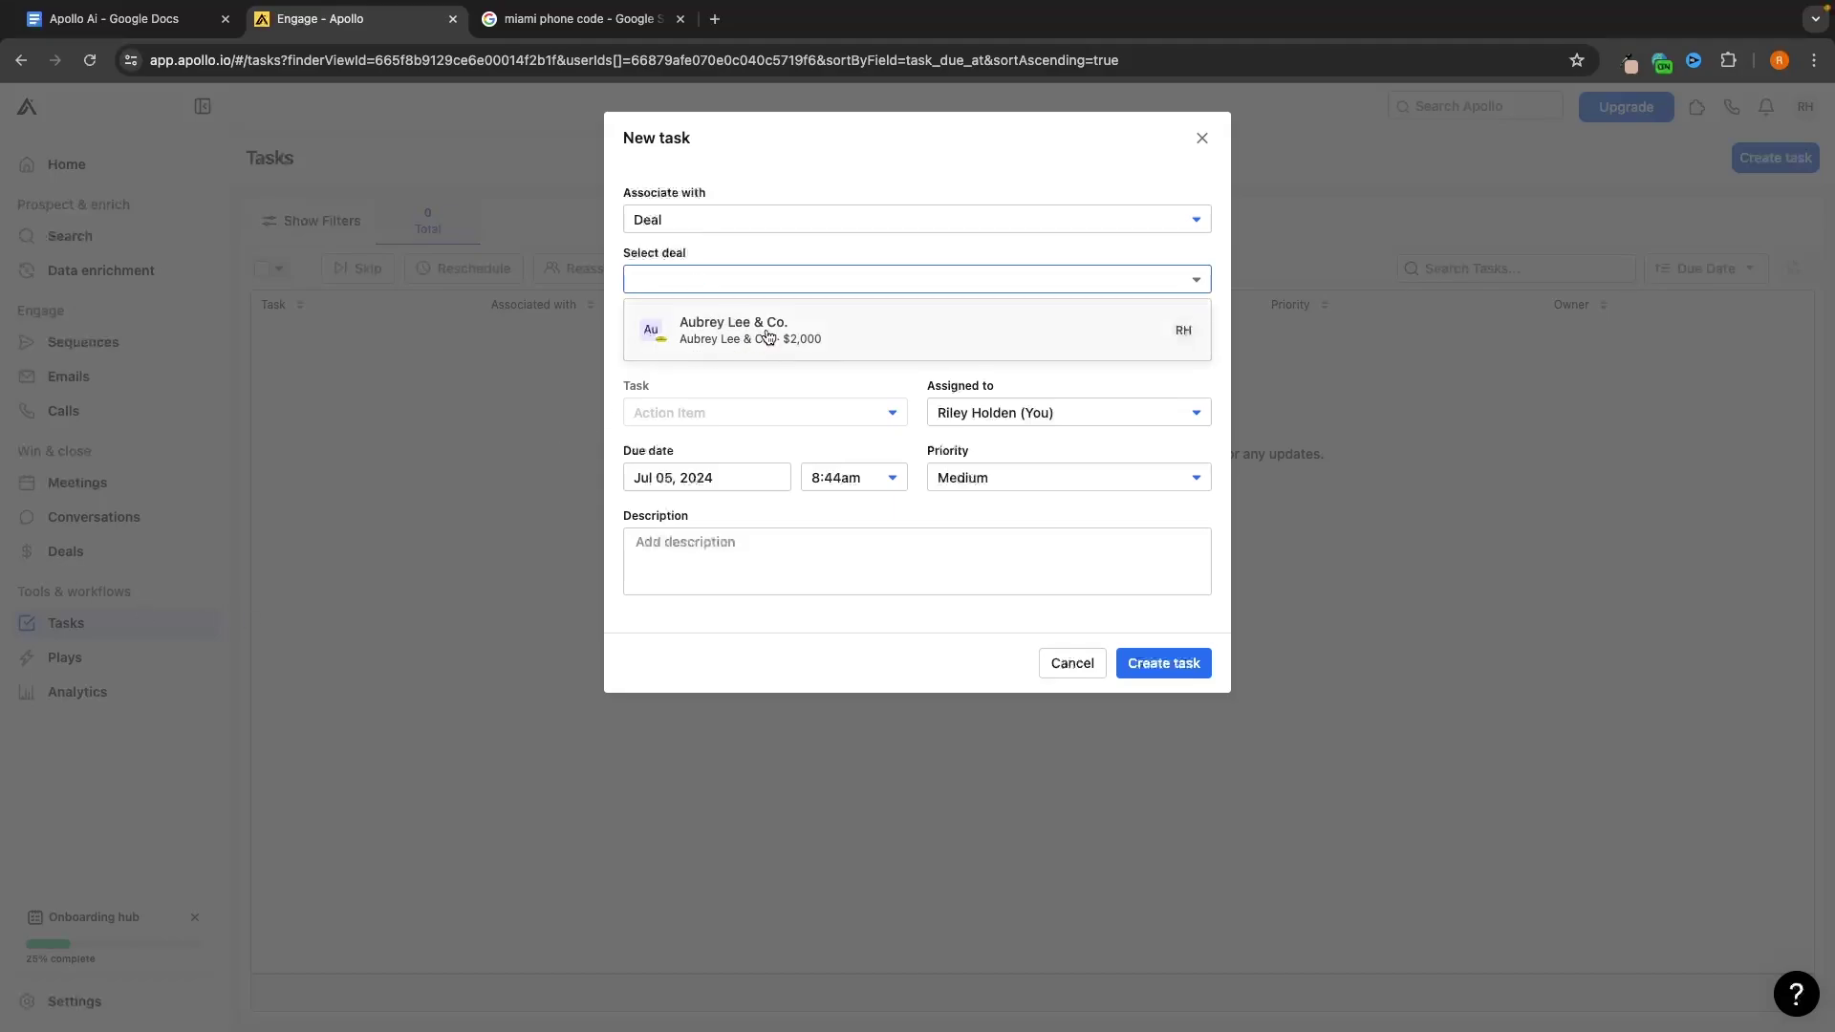
{"action": "left_click", "coordinate": [742, 224]}
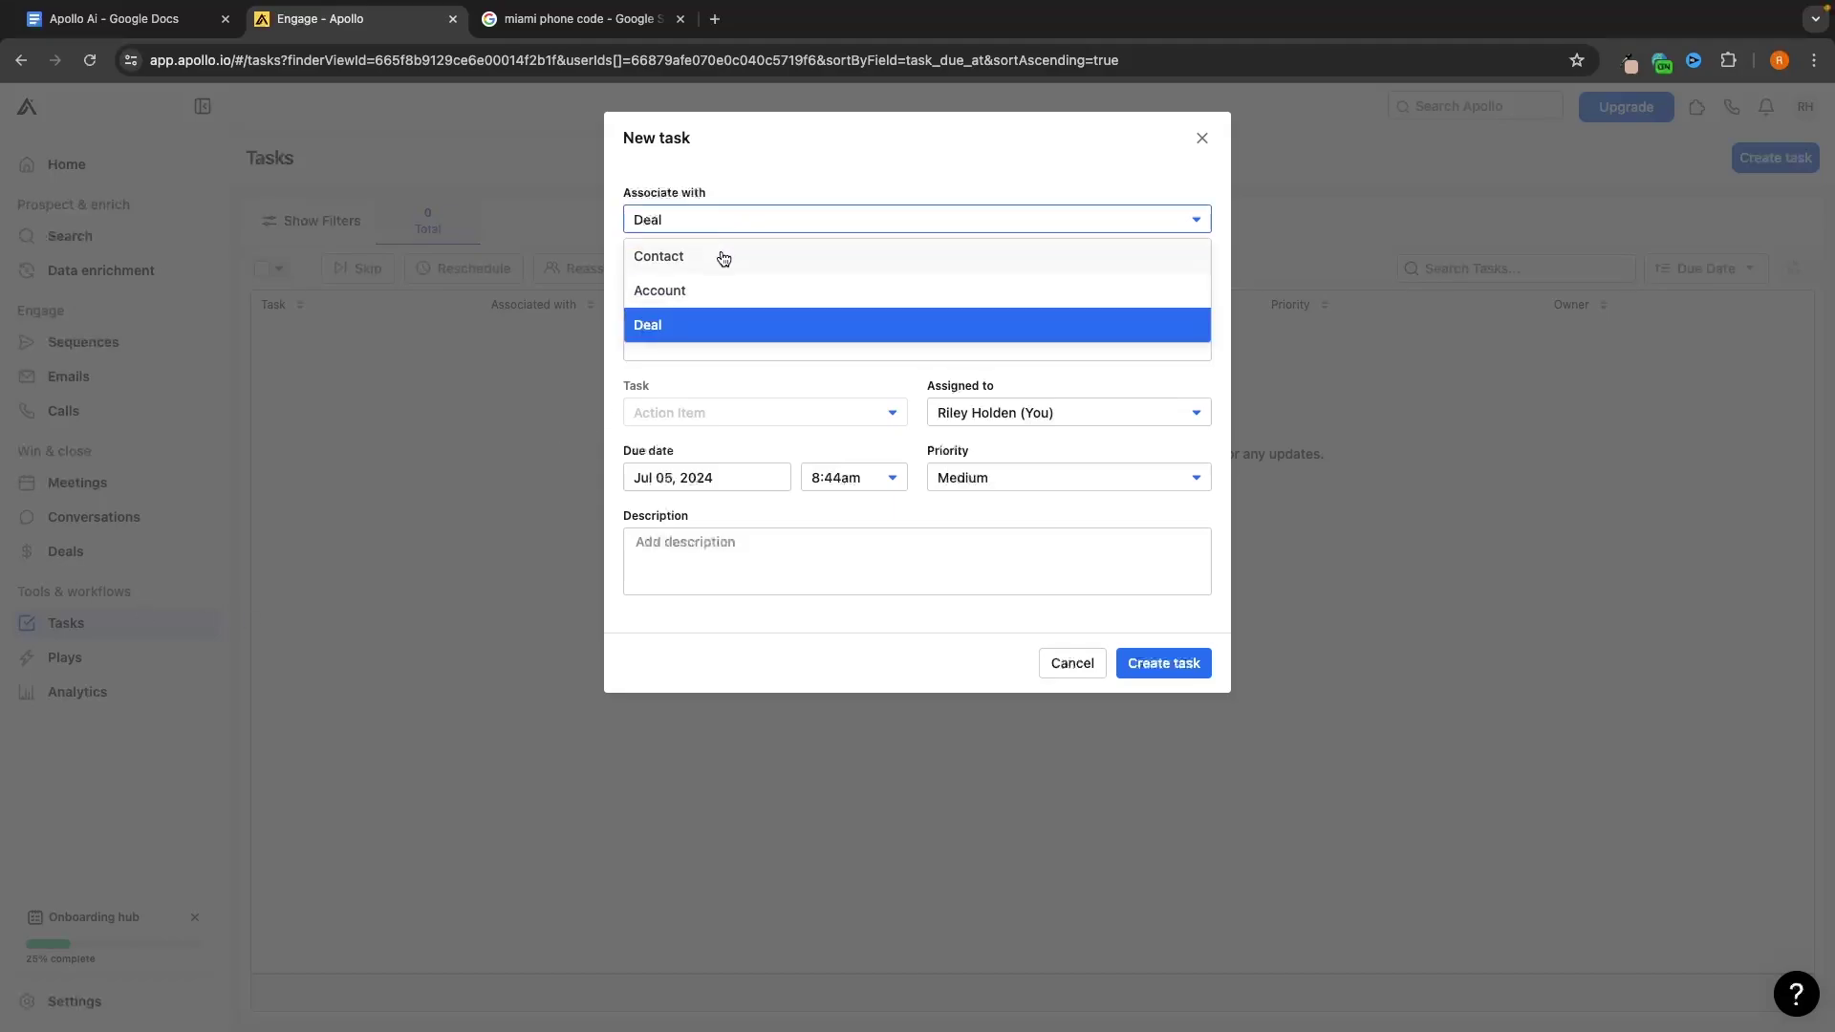
{"action": "left_click", "coordinate": [724, 259]}
{"action": "left_click", "coordinate": [721, 275]}
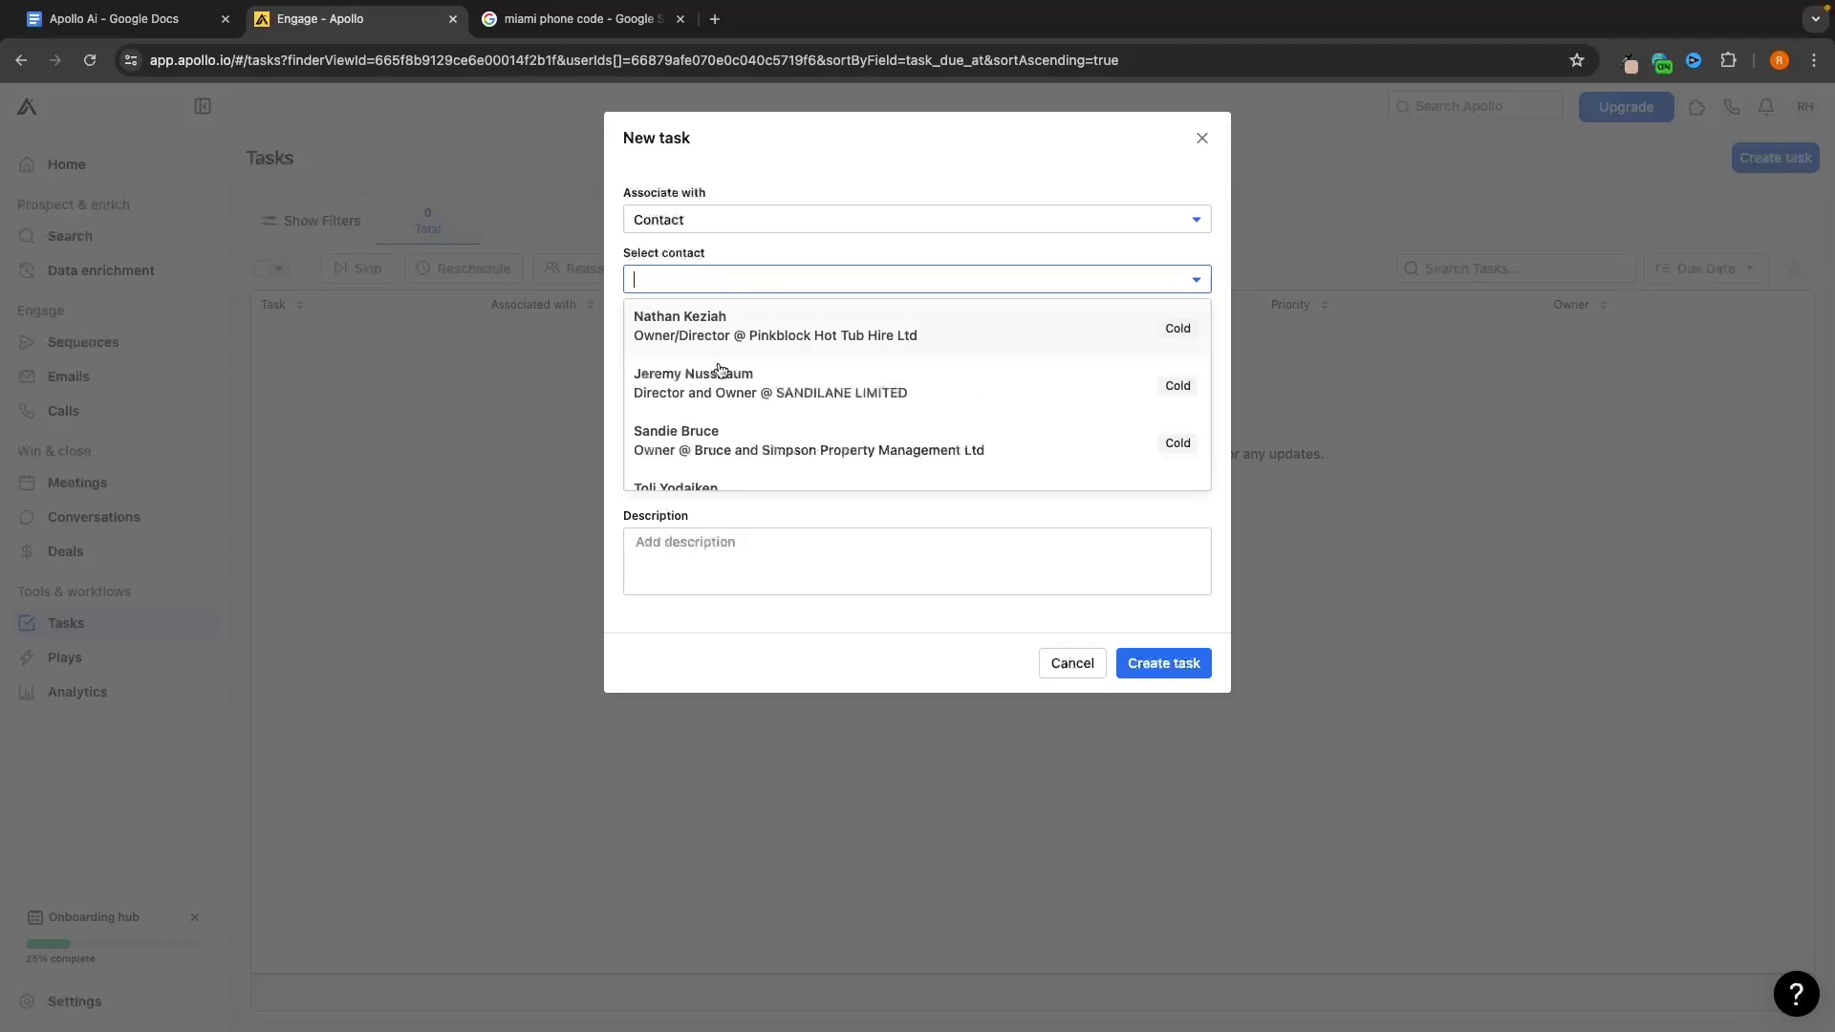
{"action": "scroll", "coordinate": [720, 370], "scroll_direction": "down", "scroll_amount": 10}
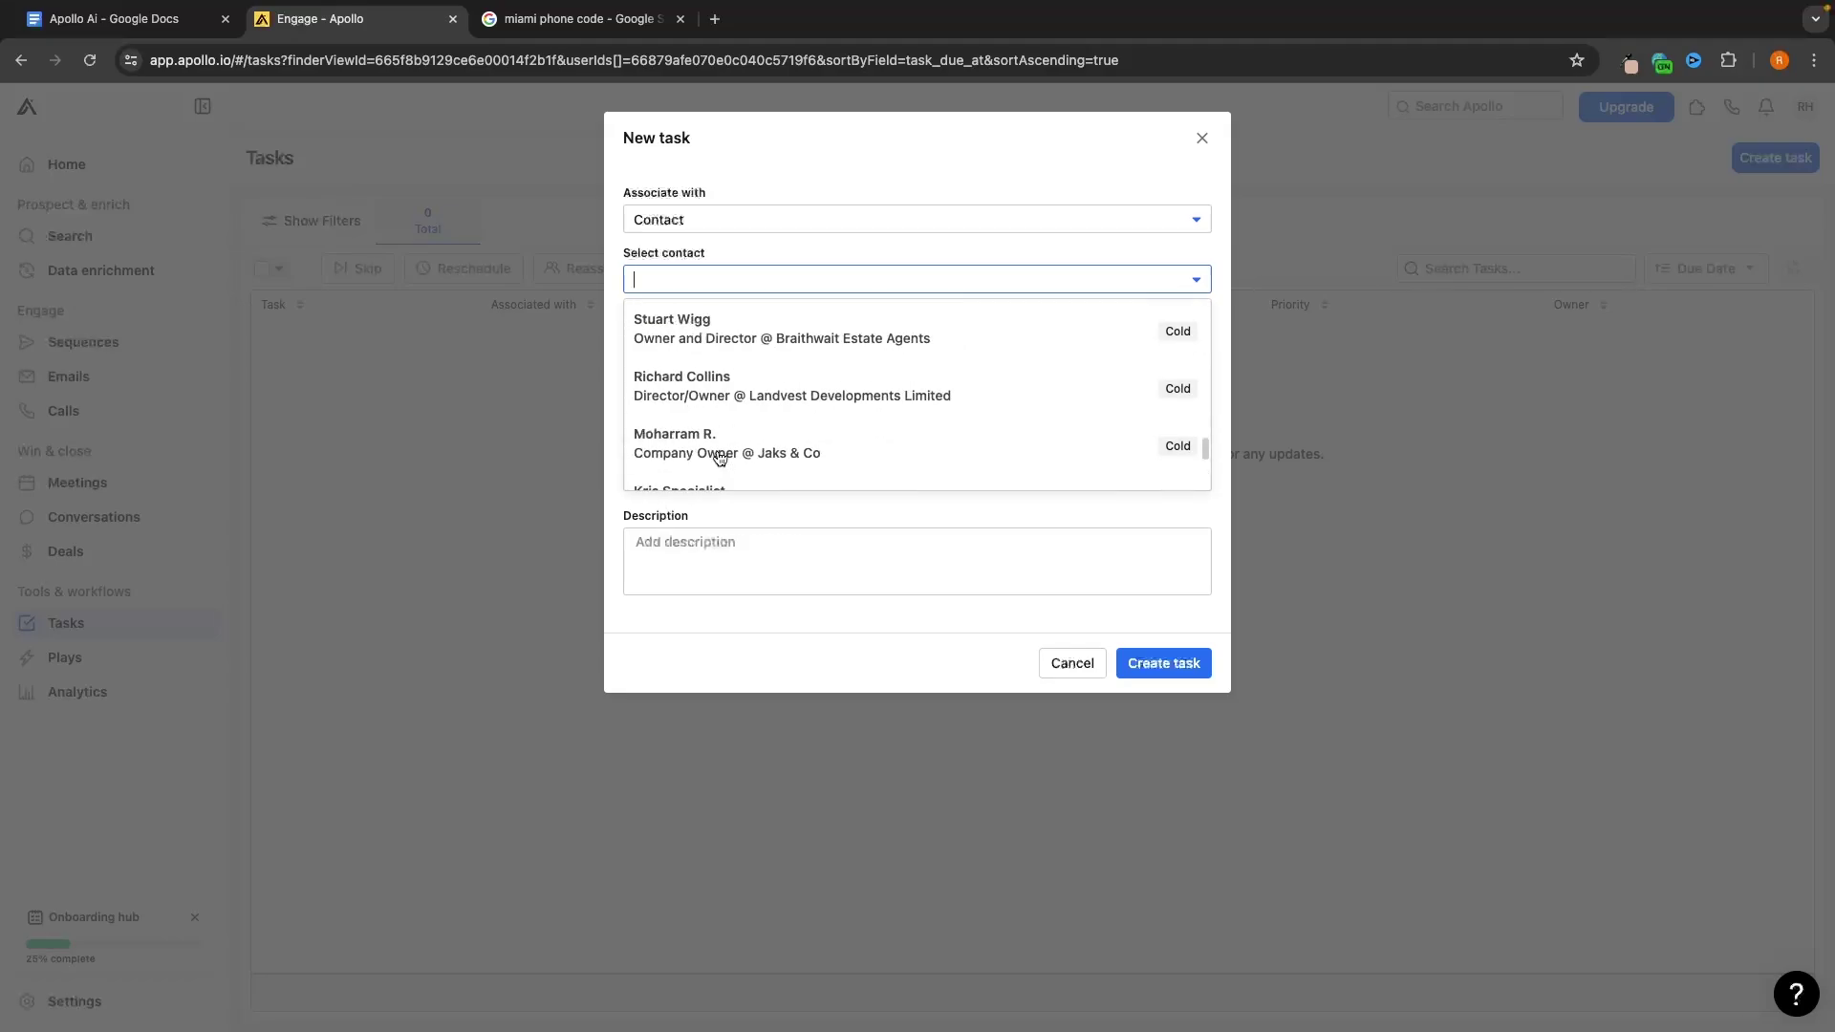
{"action": "scroll", "coordinate": [721, 401], "scroll_direction": "down", "scroll_amount": 10}
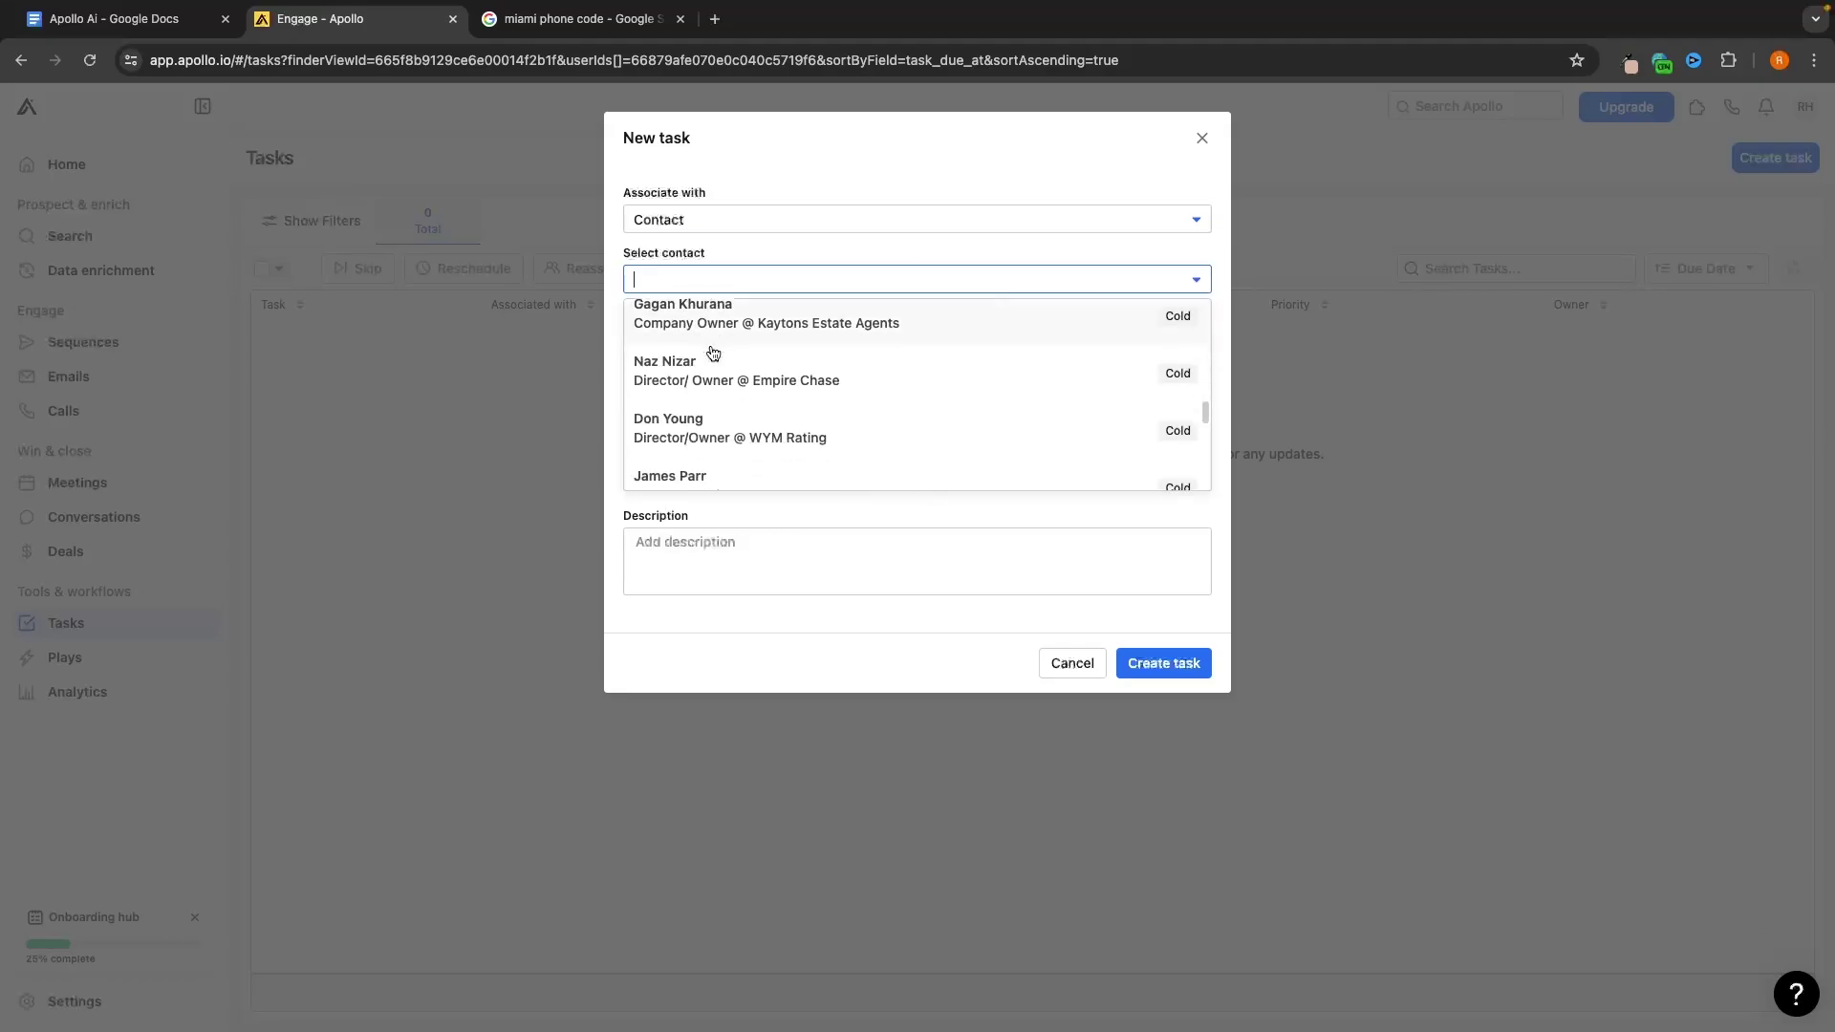
{"action": "scroll", "coordinate": [712, 354], "scroll_direction": "up", "scroll_amount": 1}
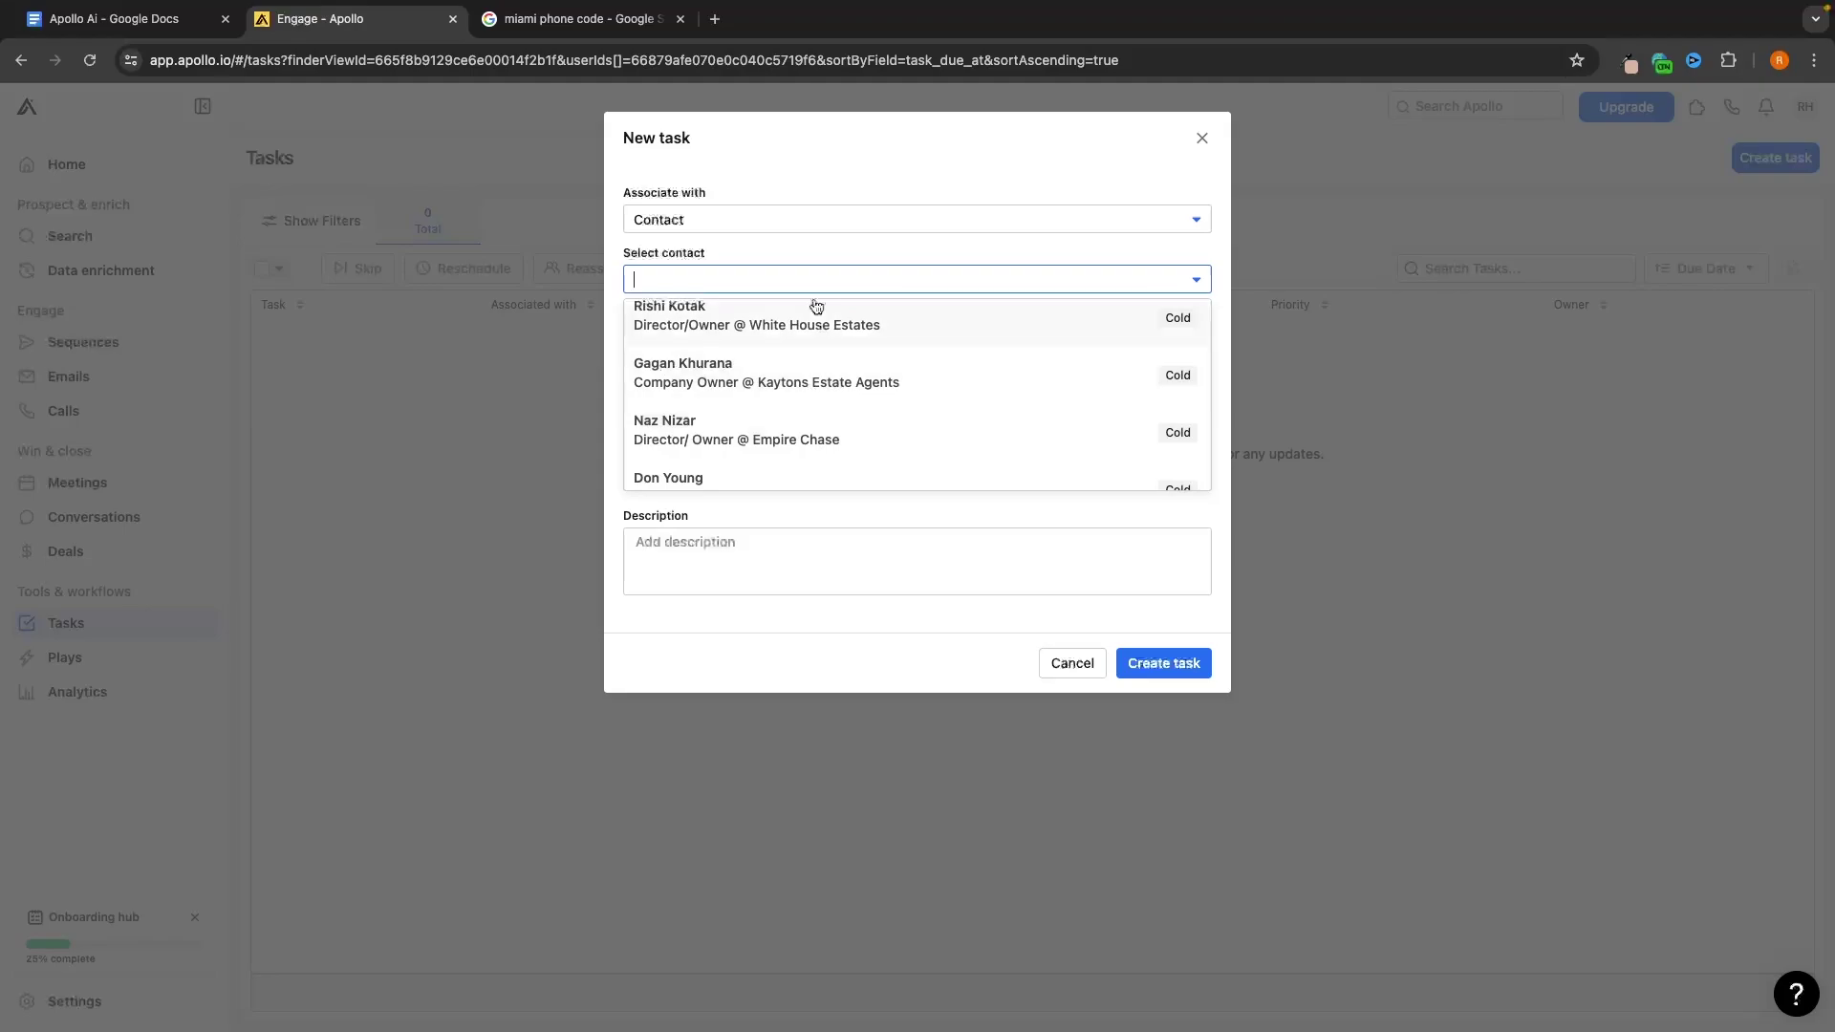
Switch the task's association to Account and browse the accounts without choosing one
{"action": "left_click", "coordinate": [788, 189]}
{"action": "left_click", "coordinate": [750, 222]}
{"action": "left_click", "coordinate": [726, 280]}
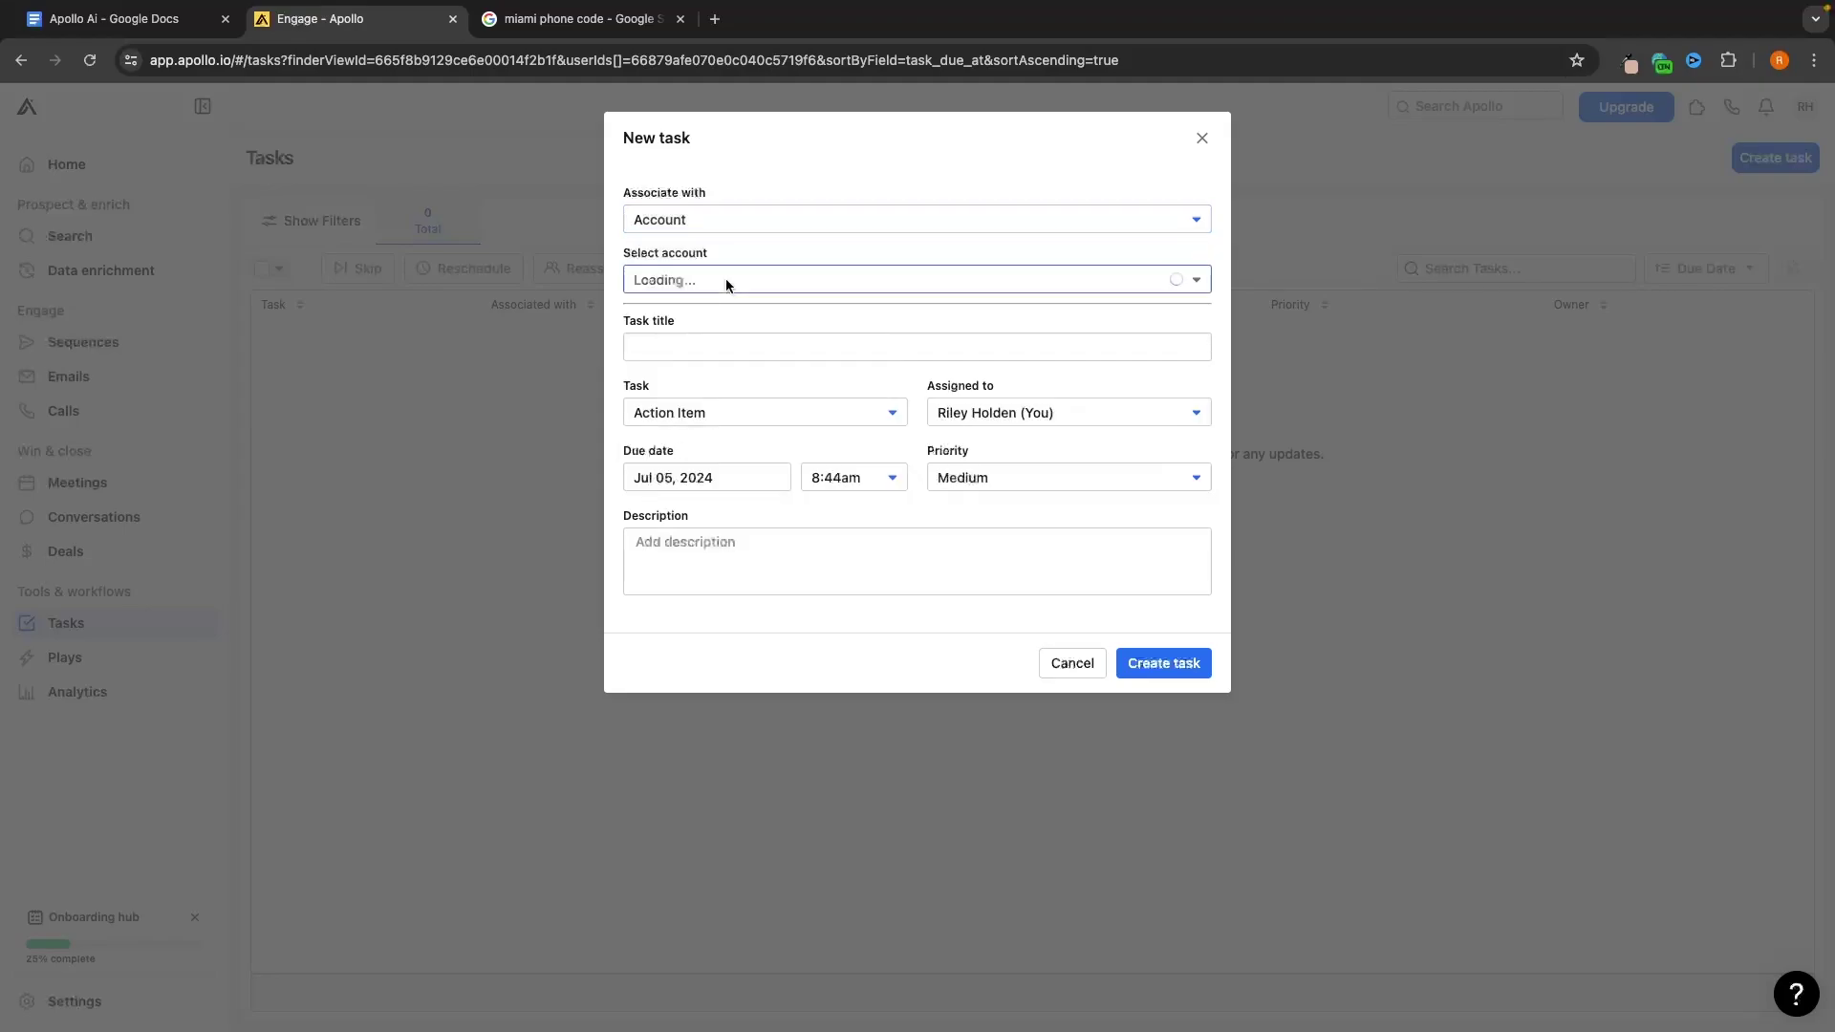
{"action": "left_click", "coordinate": [640, 217]}
{"action": "left_click", "coordinate": [723, 279]}
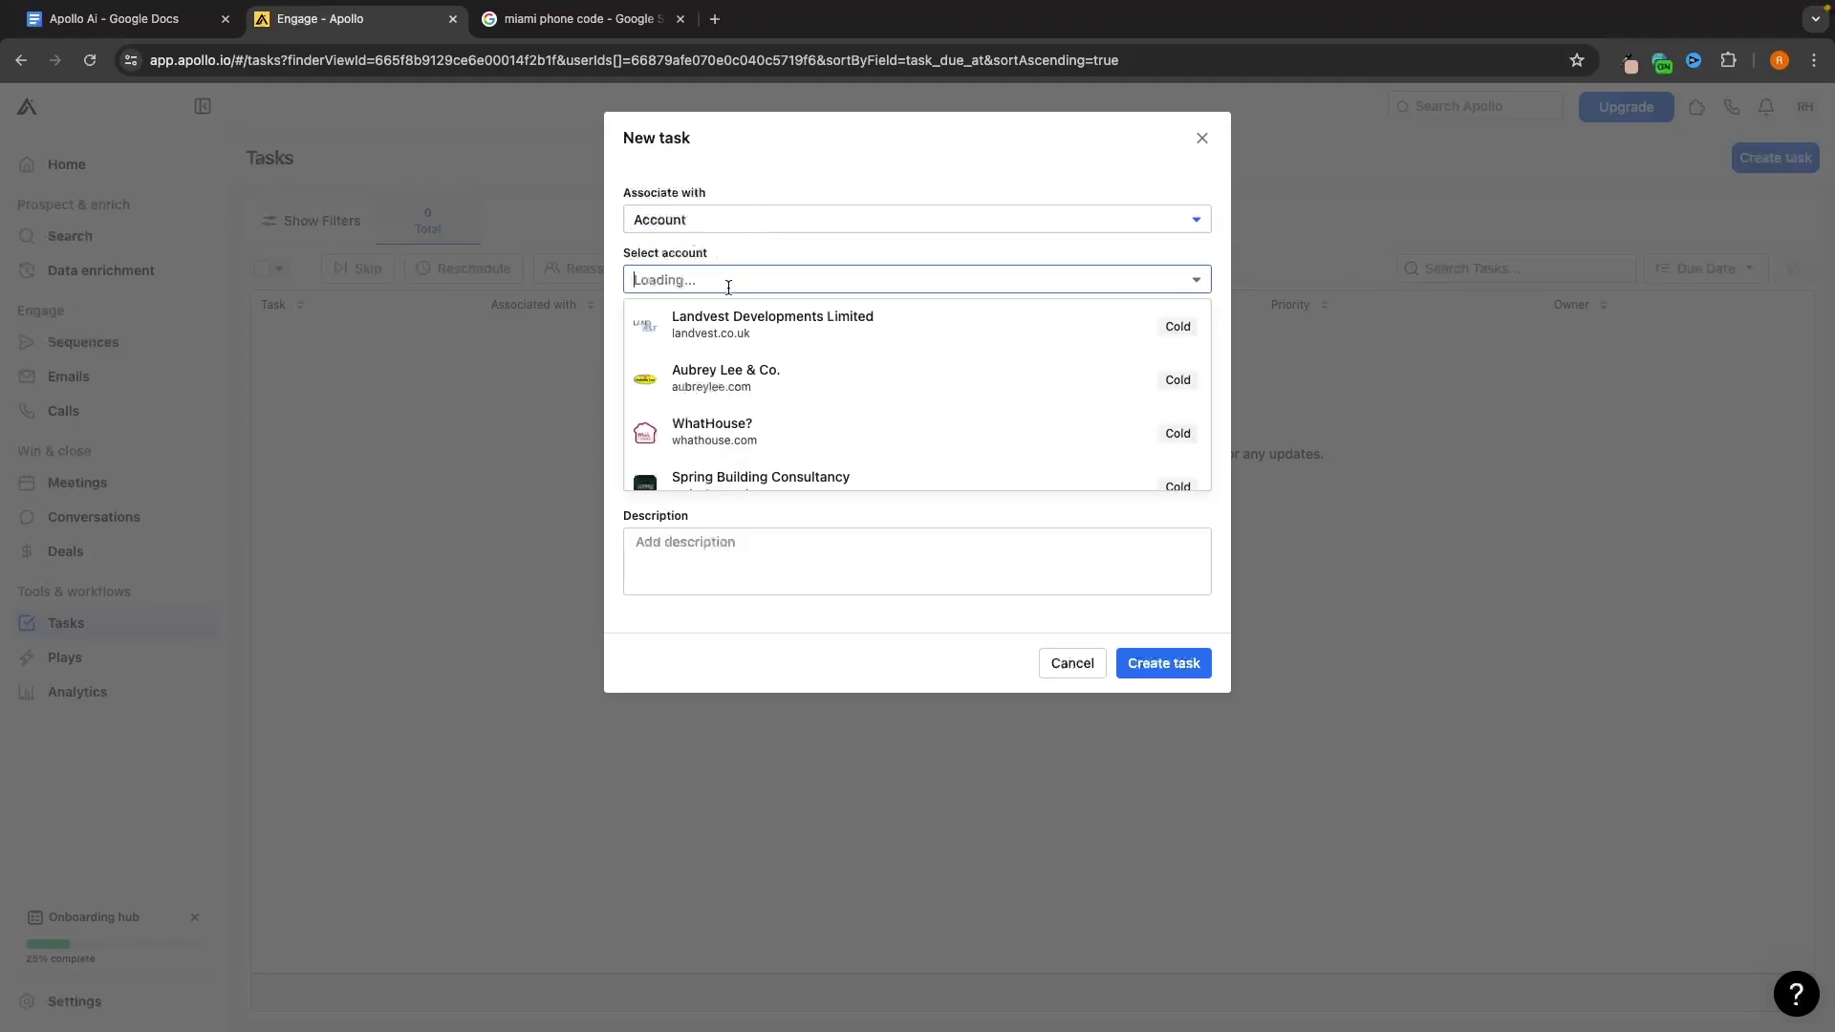
{"action": "scroll", "coordinate": [755, 382], "scroll_direction": "down", "scroll_amount": 3}
{"action": "scroll", "coordinate": [758, 382], "scroll_direction": "down", "scroll_amount": 4}
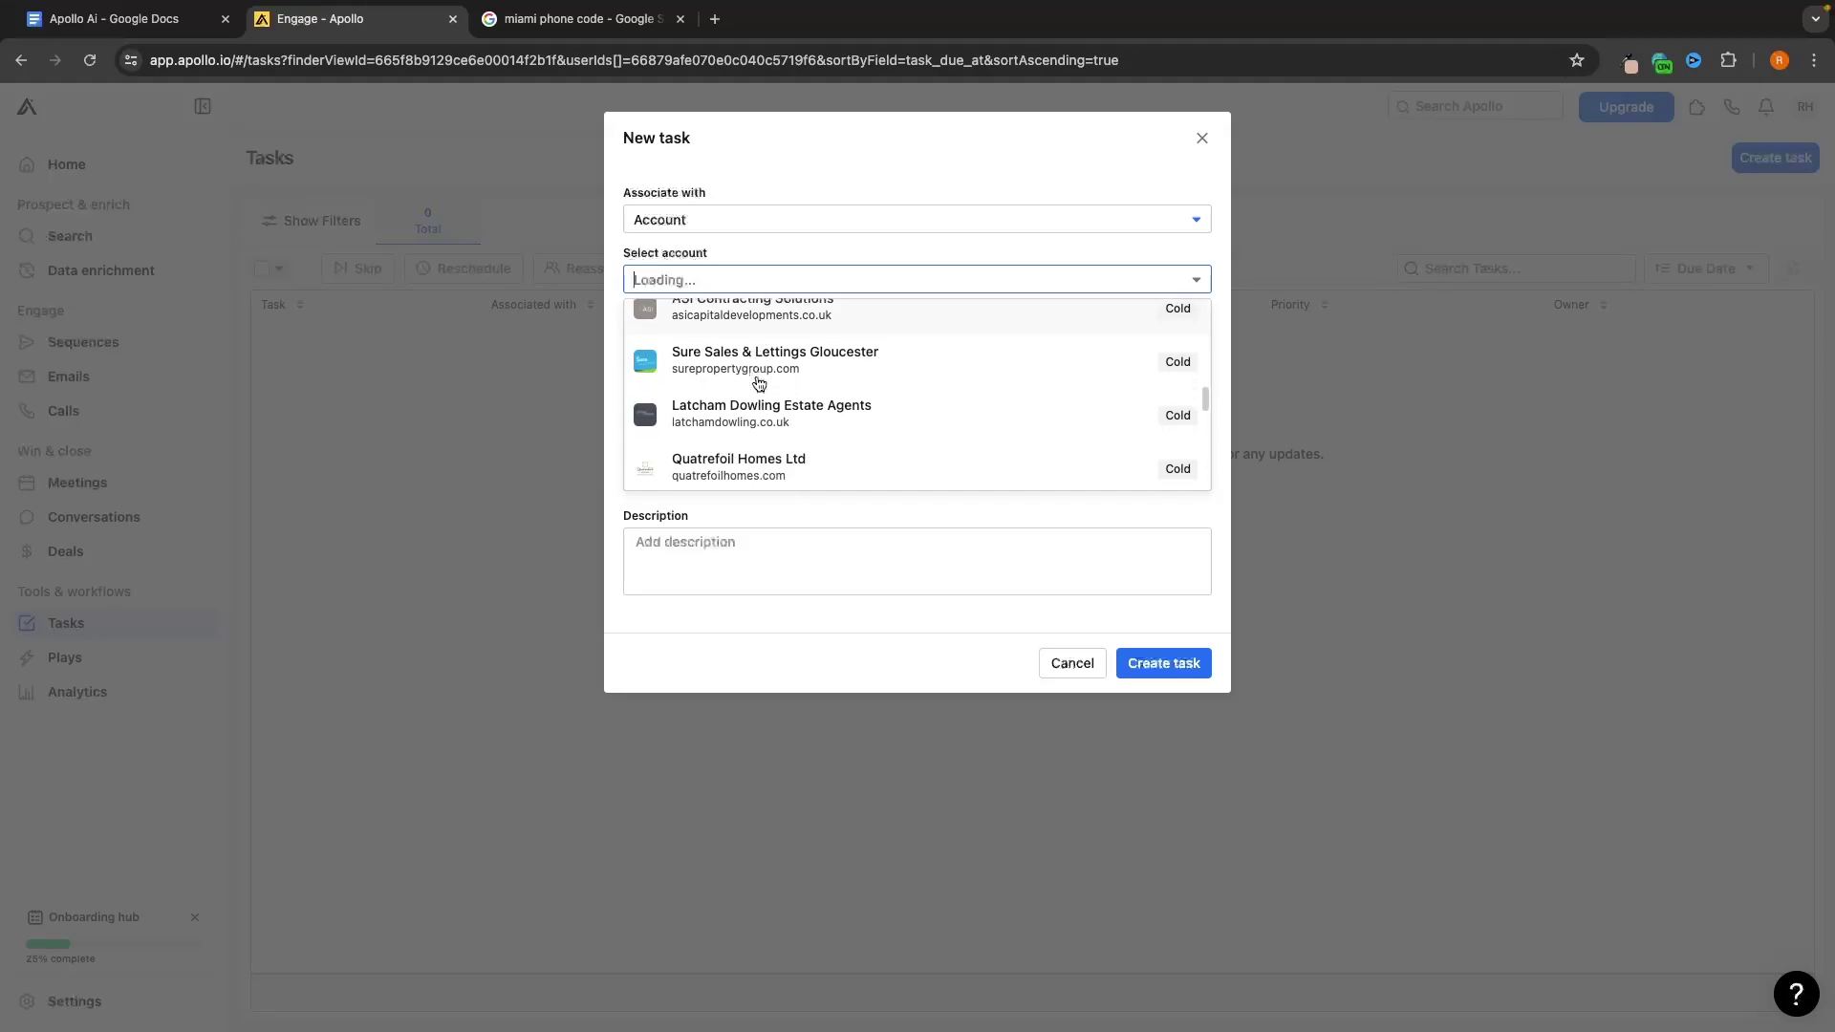
{"action": "scroll", "coordinate": [758, 383], "scroll_direction": "up", "scroll_amount": 8}
{"action": "left_click", "coordinate": [893, 186]}
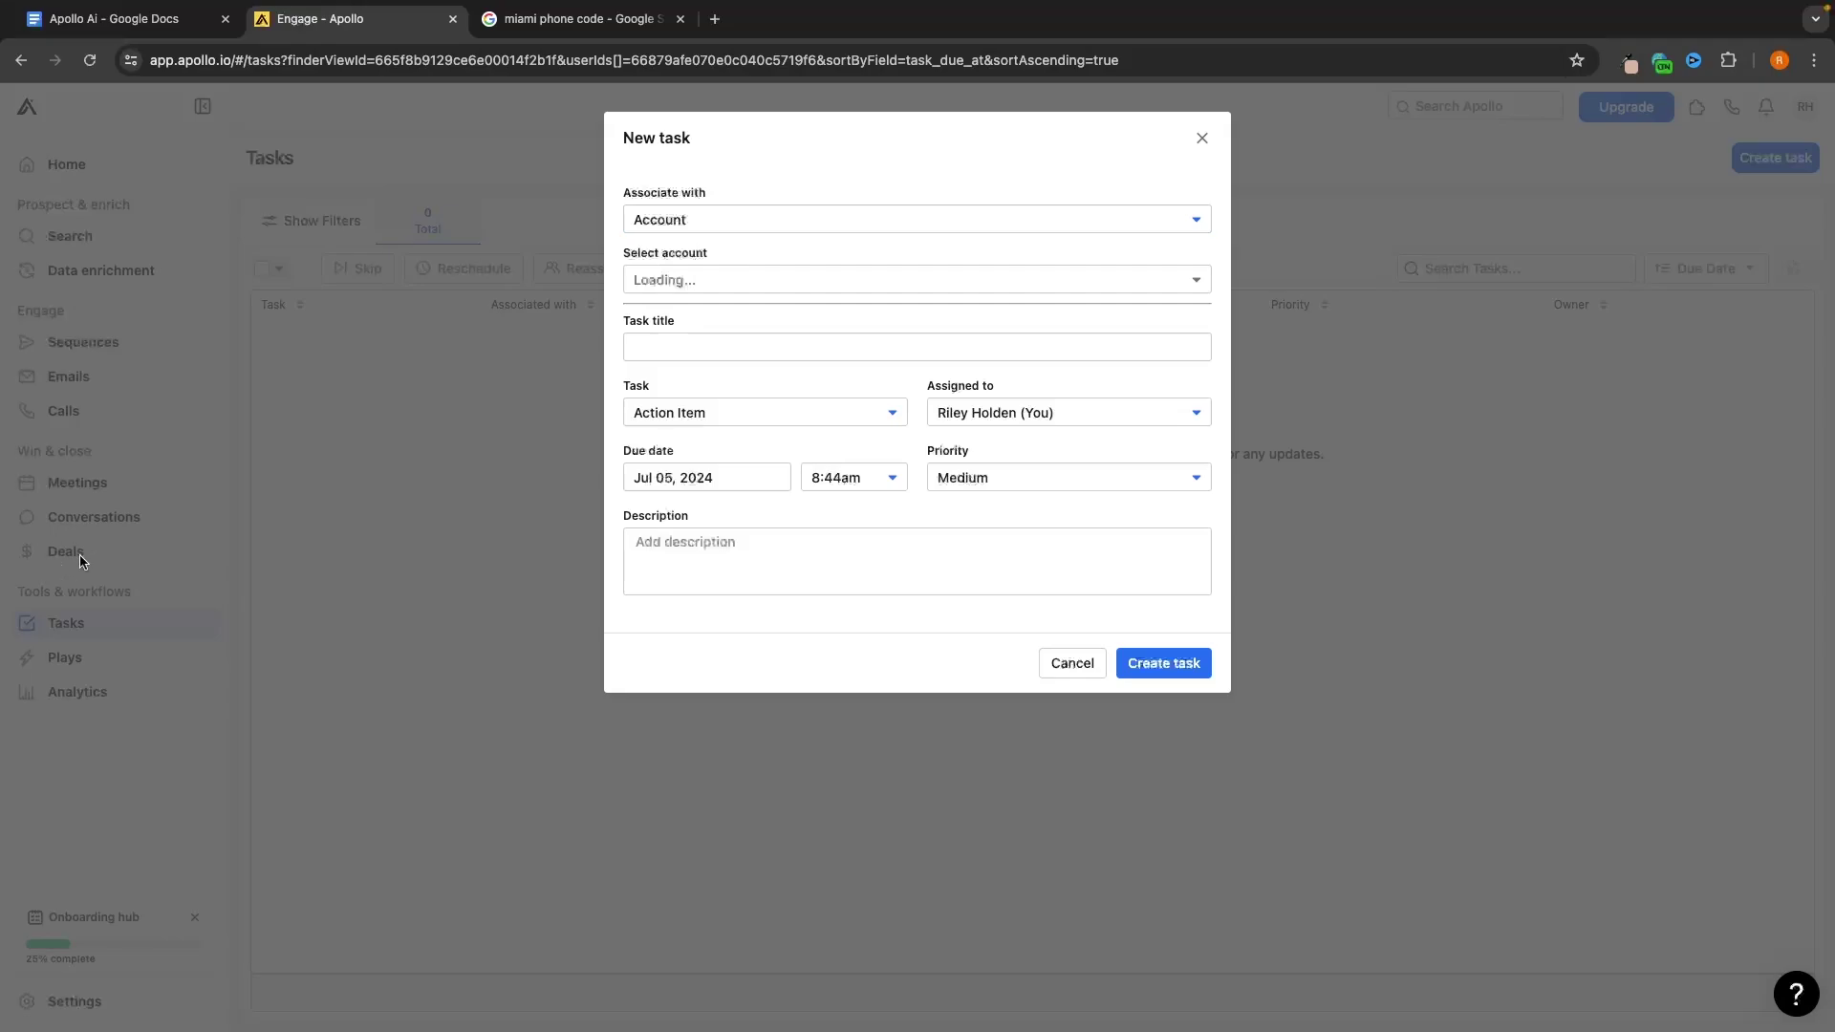
Link the task to the Aubrey Lee & Co. deal and title it 'Call Aubrey Lee & Co'
{"action": "left_click", "coordinate": [742, 216]}
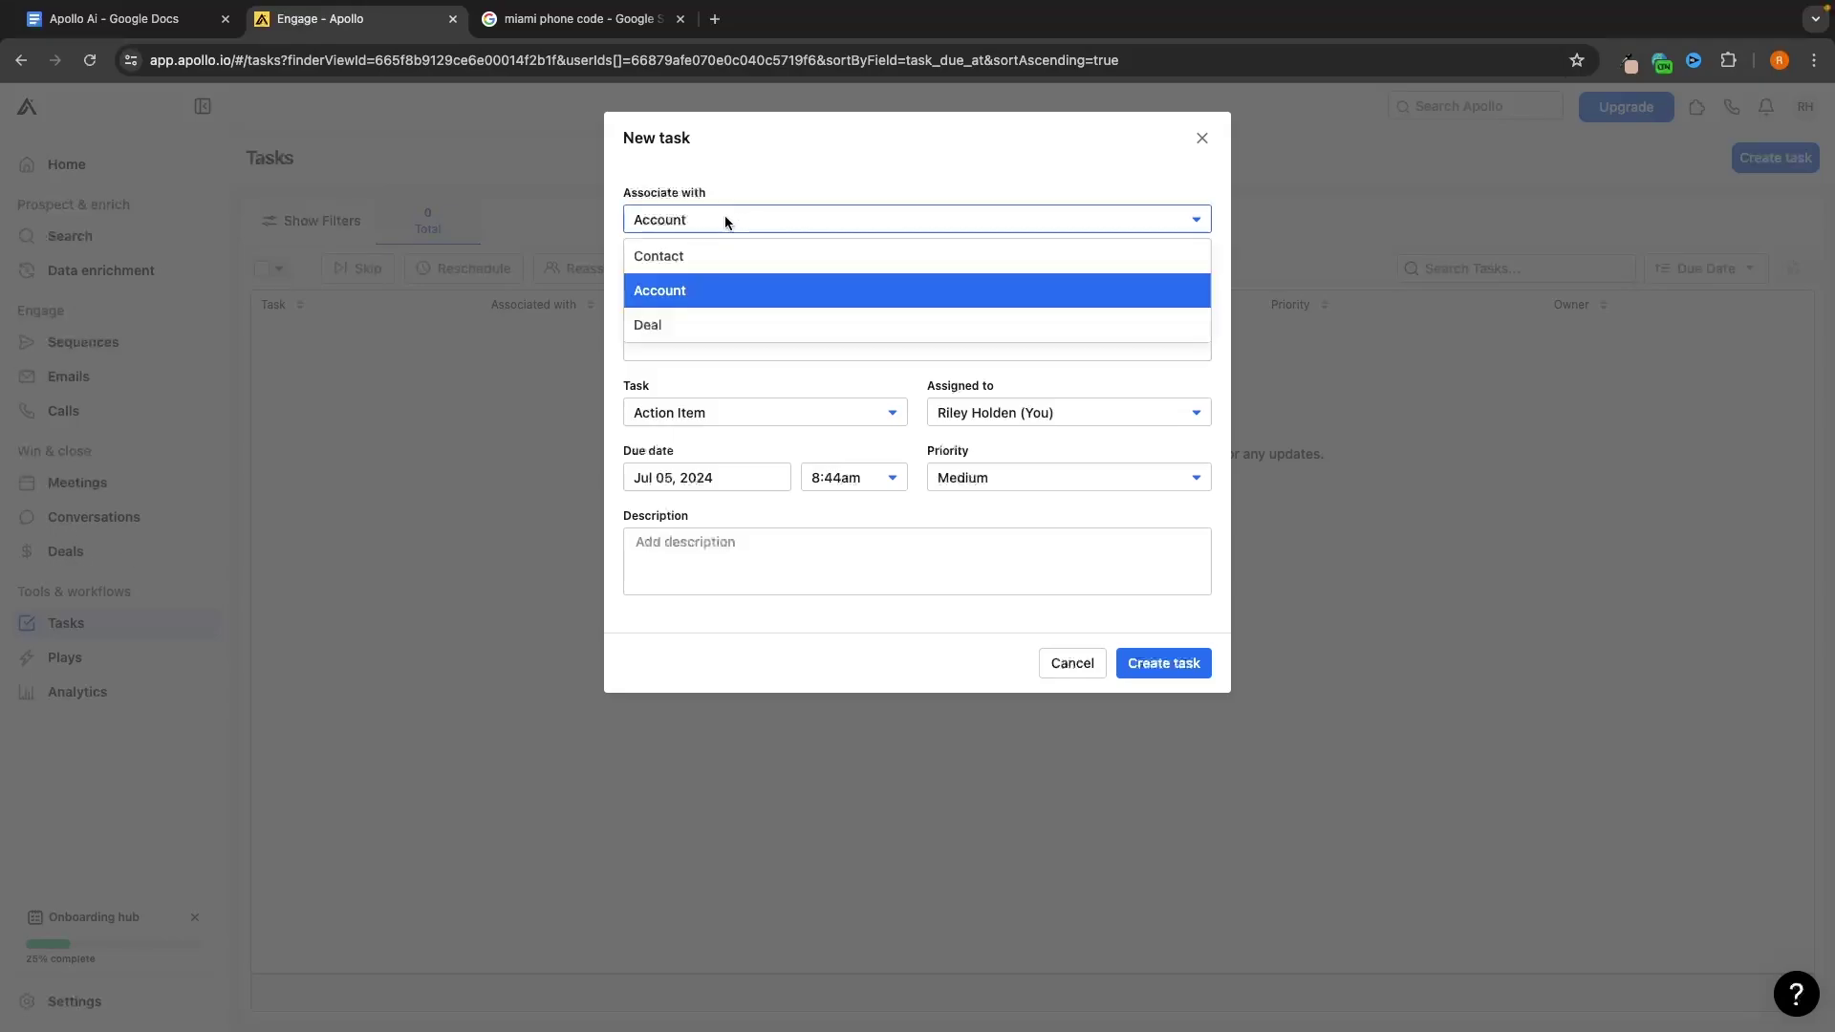
{"action": "left_click", "coordinate": [666, 329]}
{"action": "left_click", "coordinate": [670, 279]}
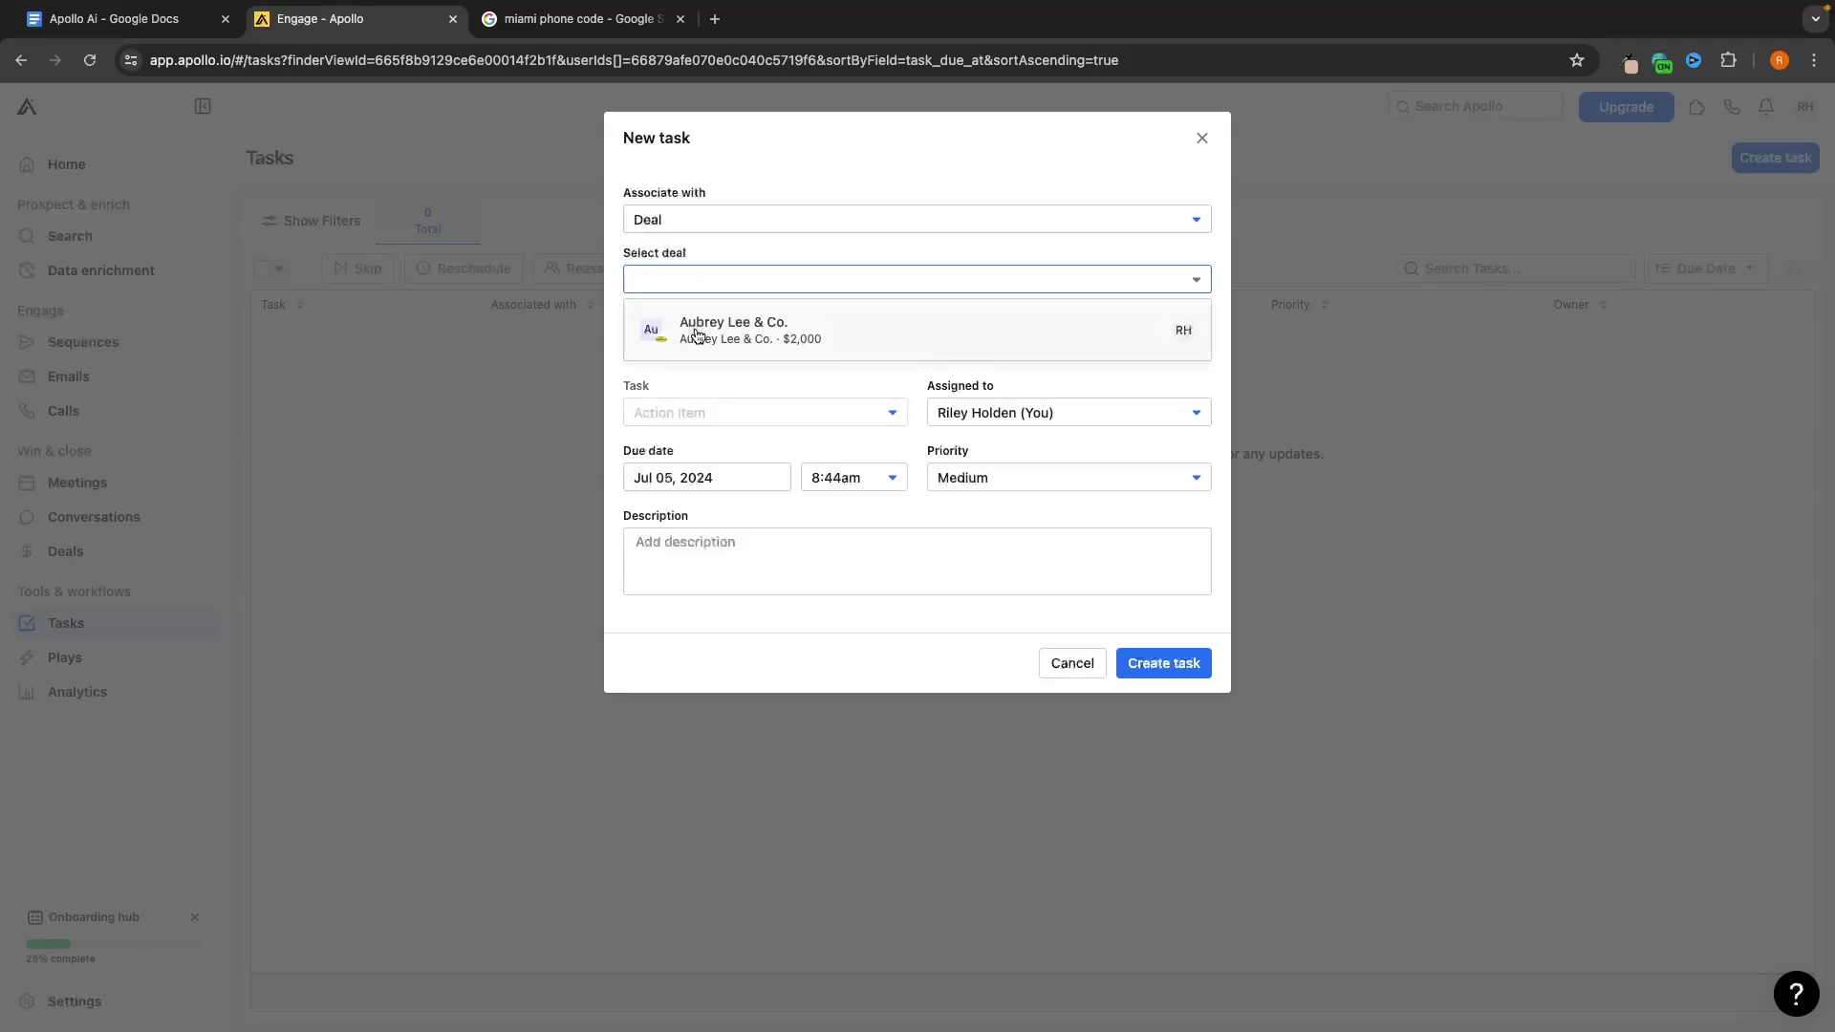
{"action": "left_click", "coordinate": [737, 340]}
{"action": "type", "text": "Call Aubrey Lee"}
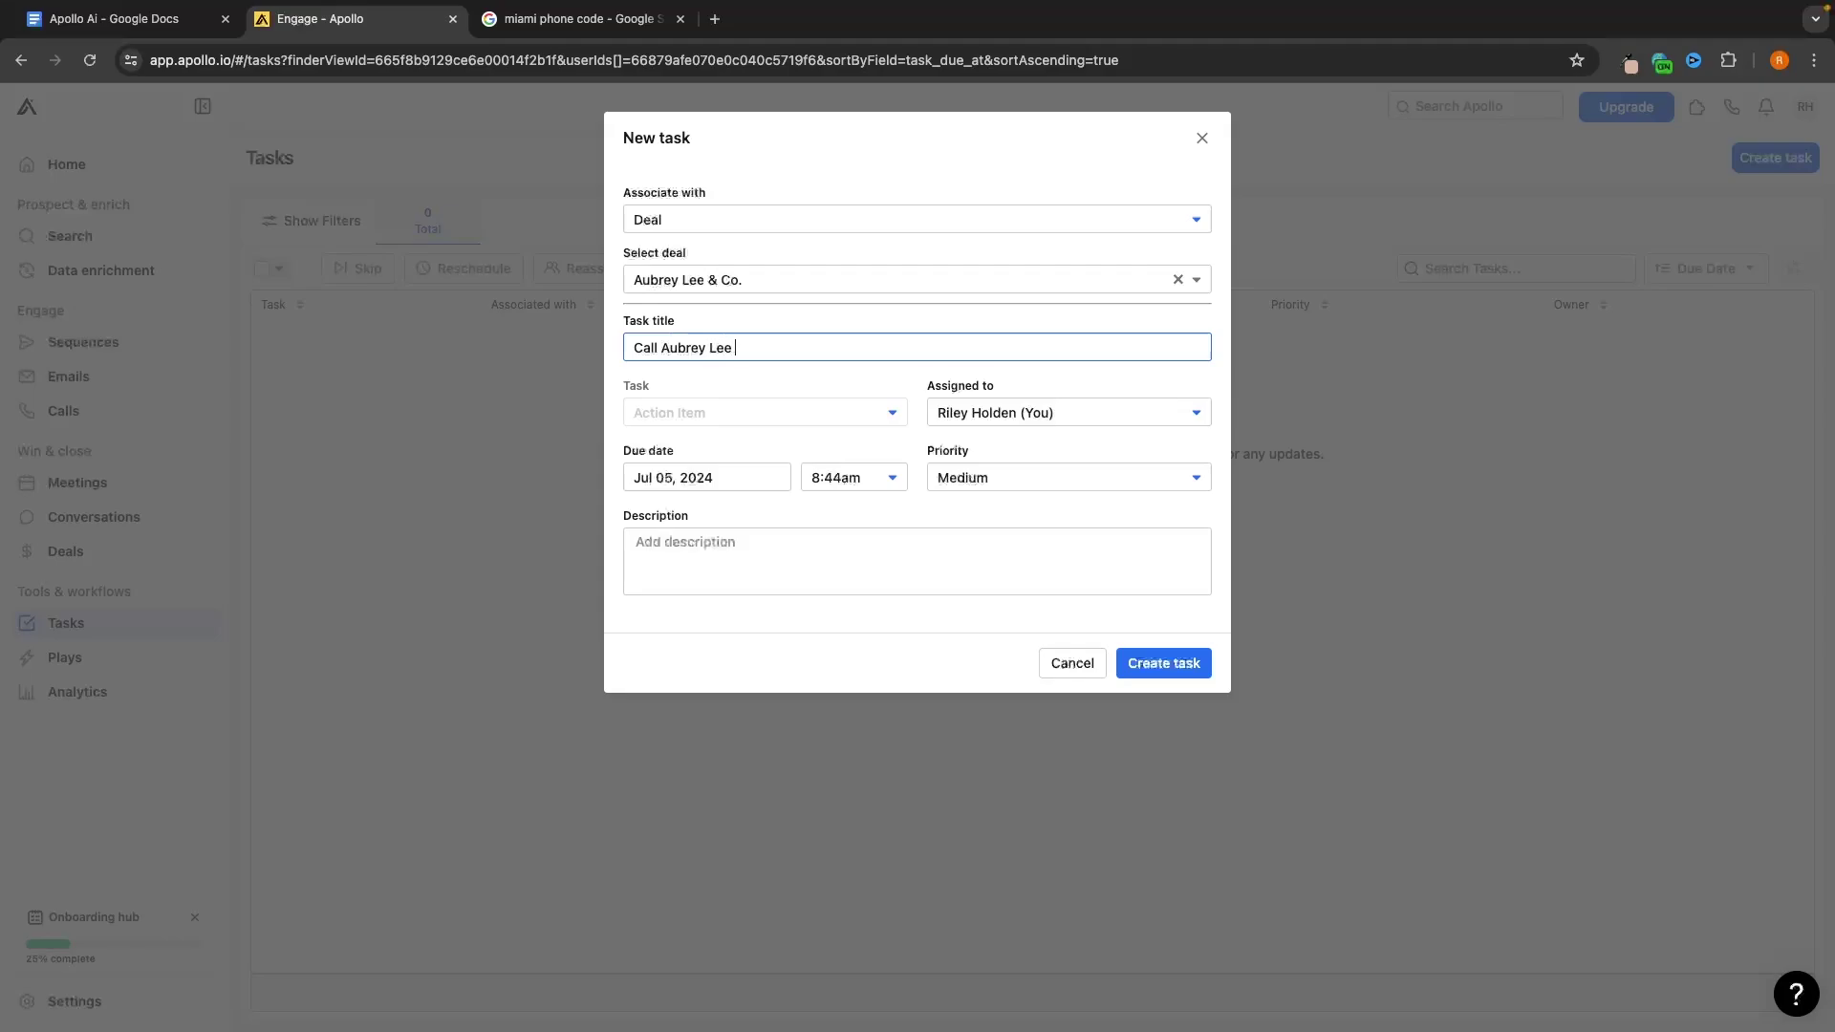
{"action": "type", "text": " & Co"}
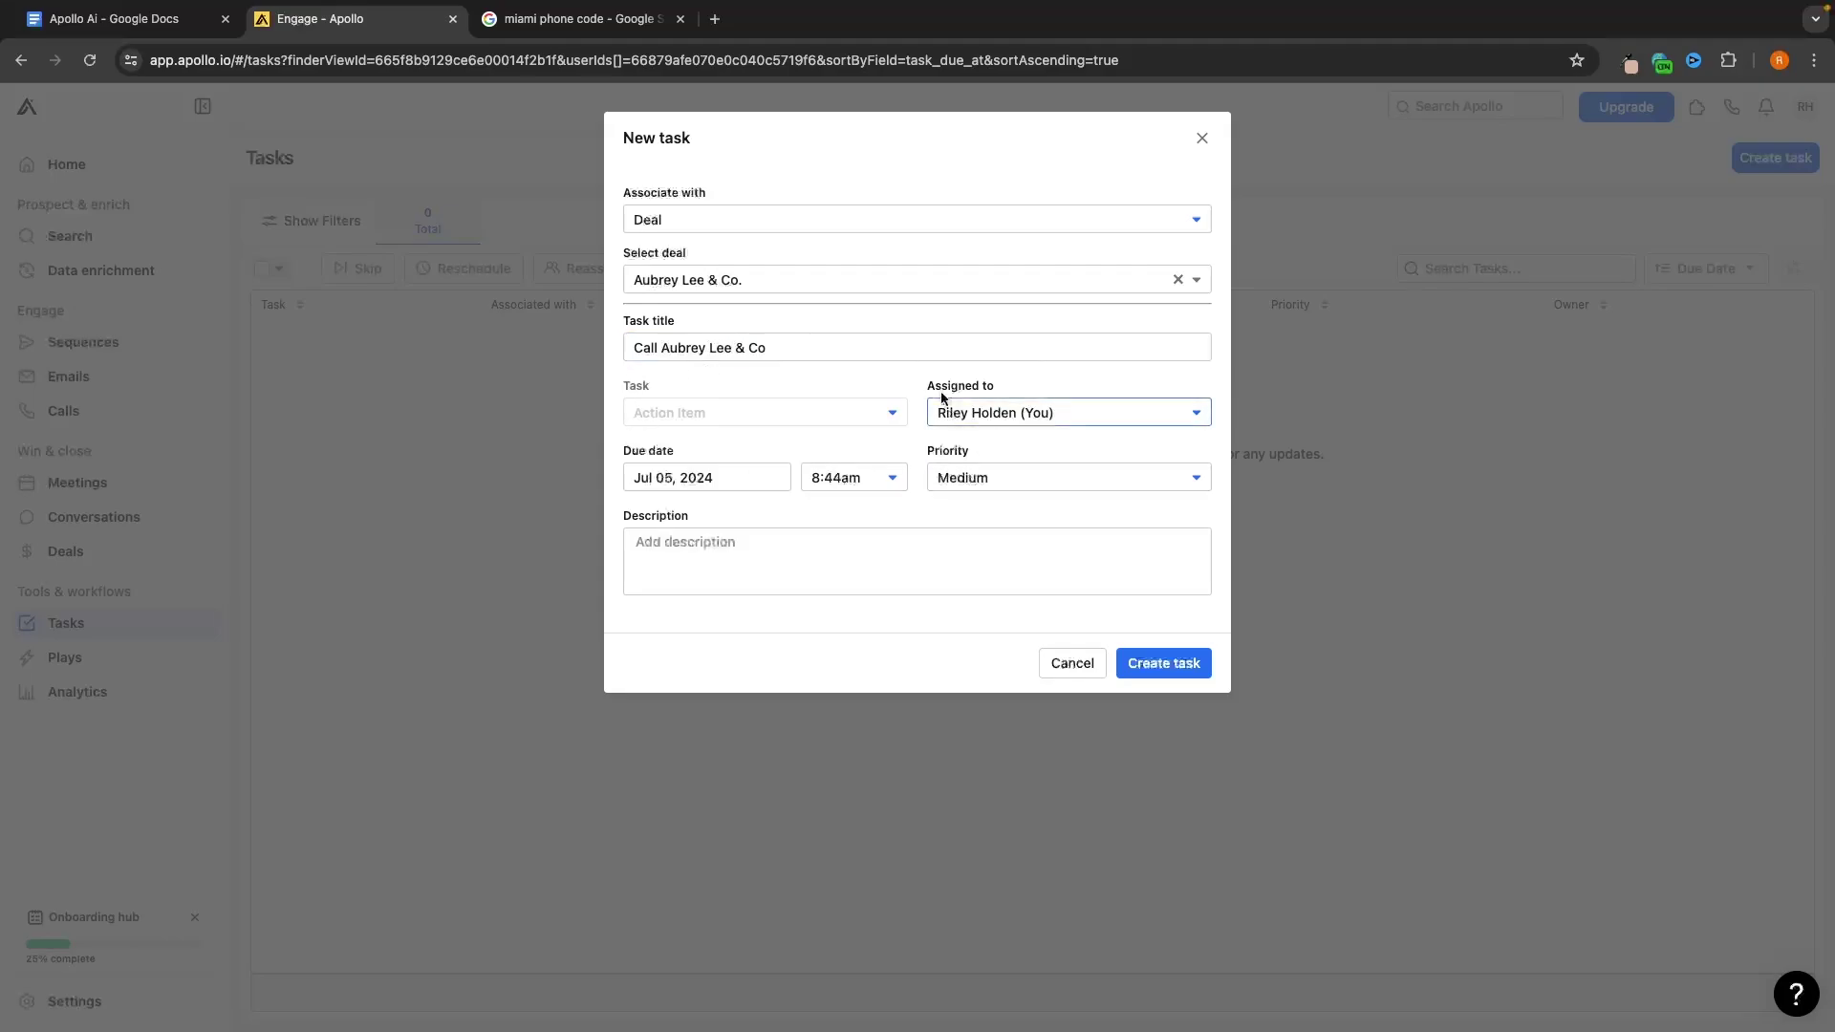
Keep yourself as assignee and create the task at Medium priority
{"action": "left_click", "coordinate": [983, 408]}
{"action": "left_click", "coordinate": [1014, 451]}
{"action": "left_click", "coordinate": [1048, 415]}
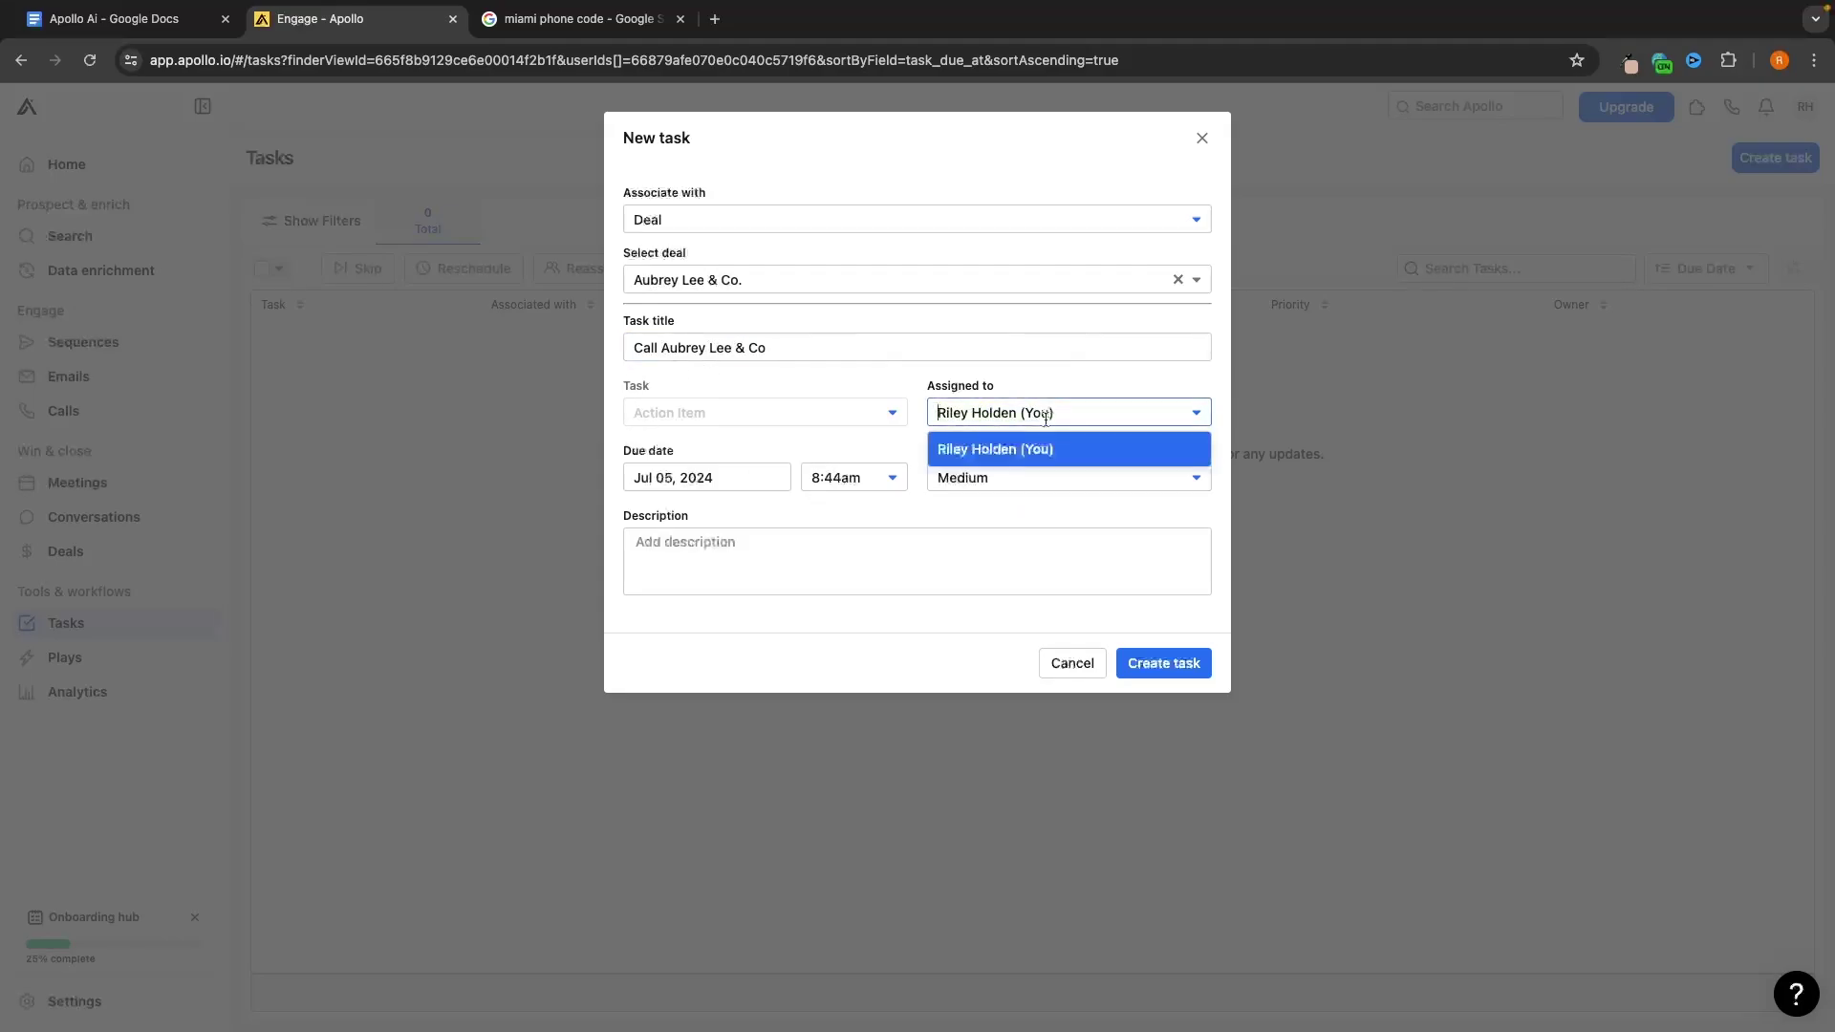
{"action": "left_click", "coordinate": [1028, 413]}
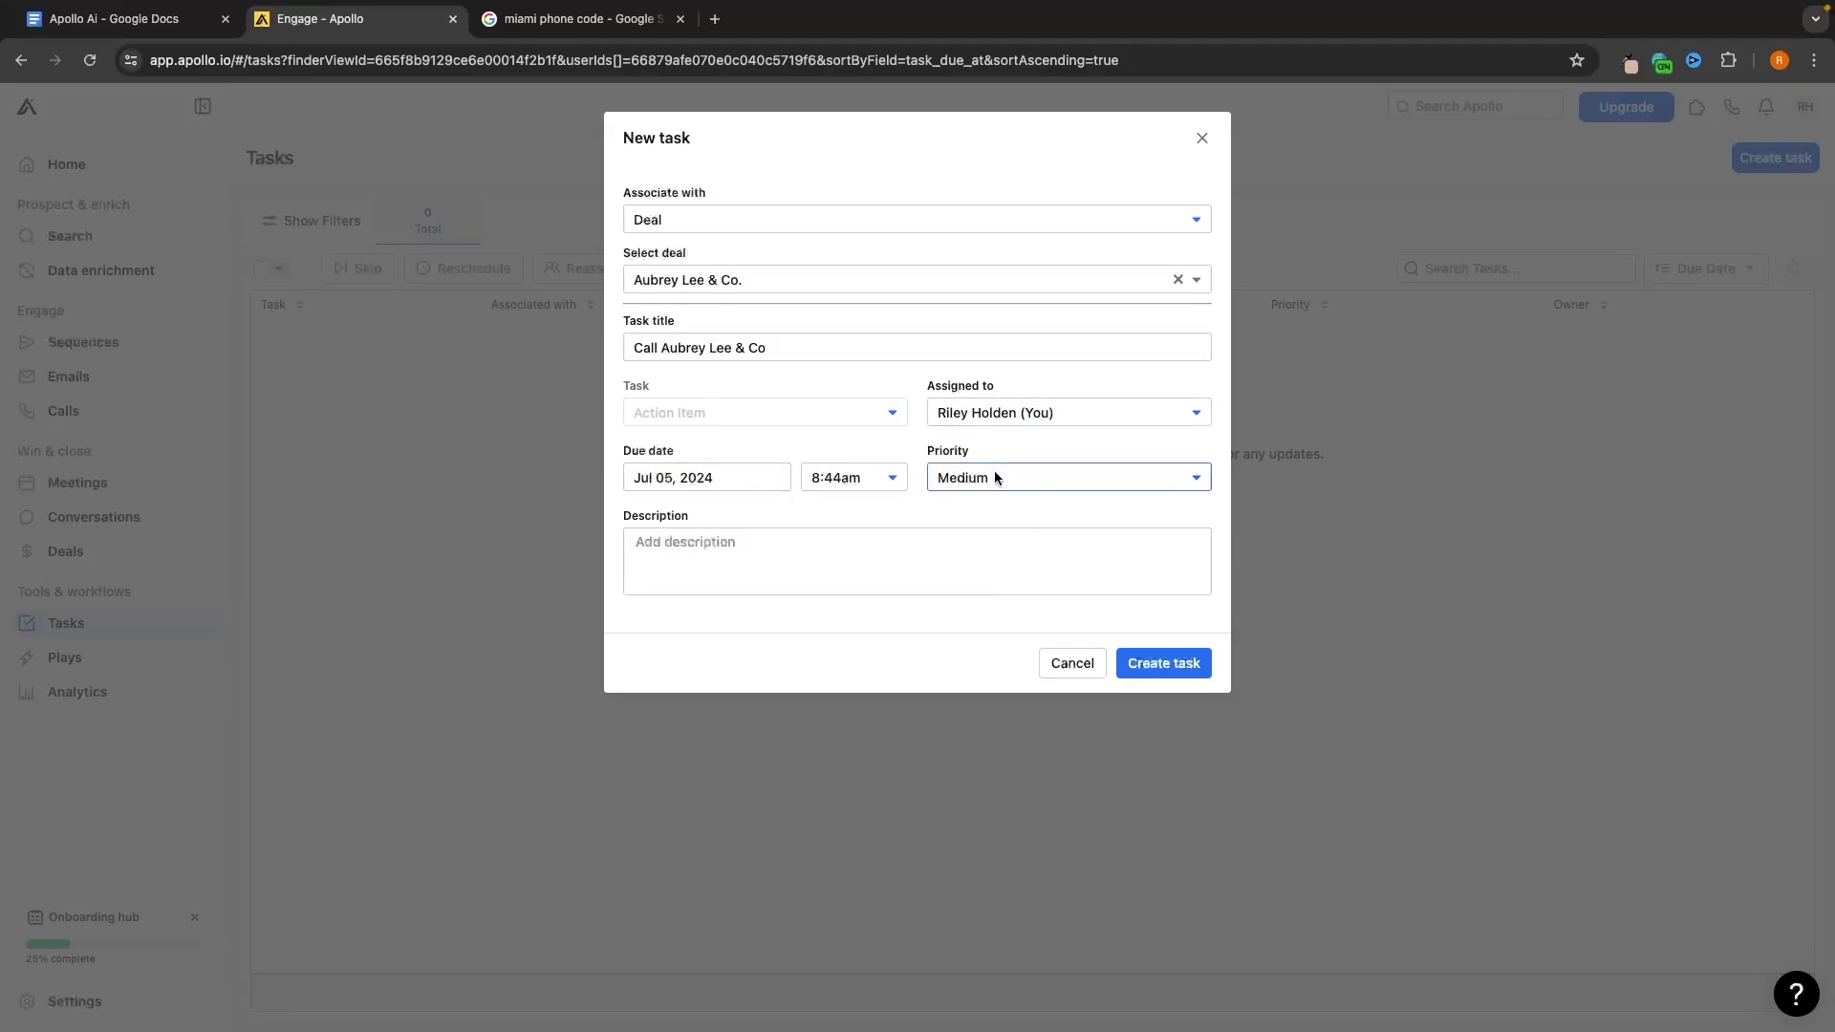
{"action": "left_click", "coordinate": [1183, 666]}
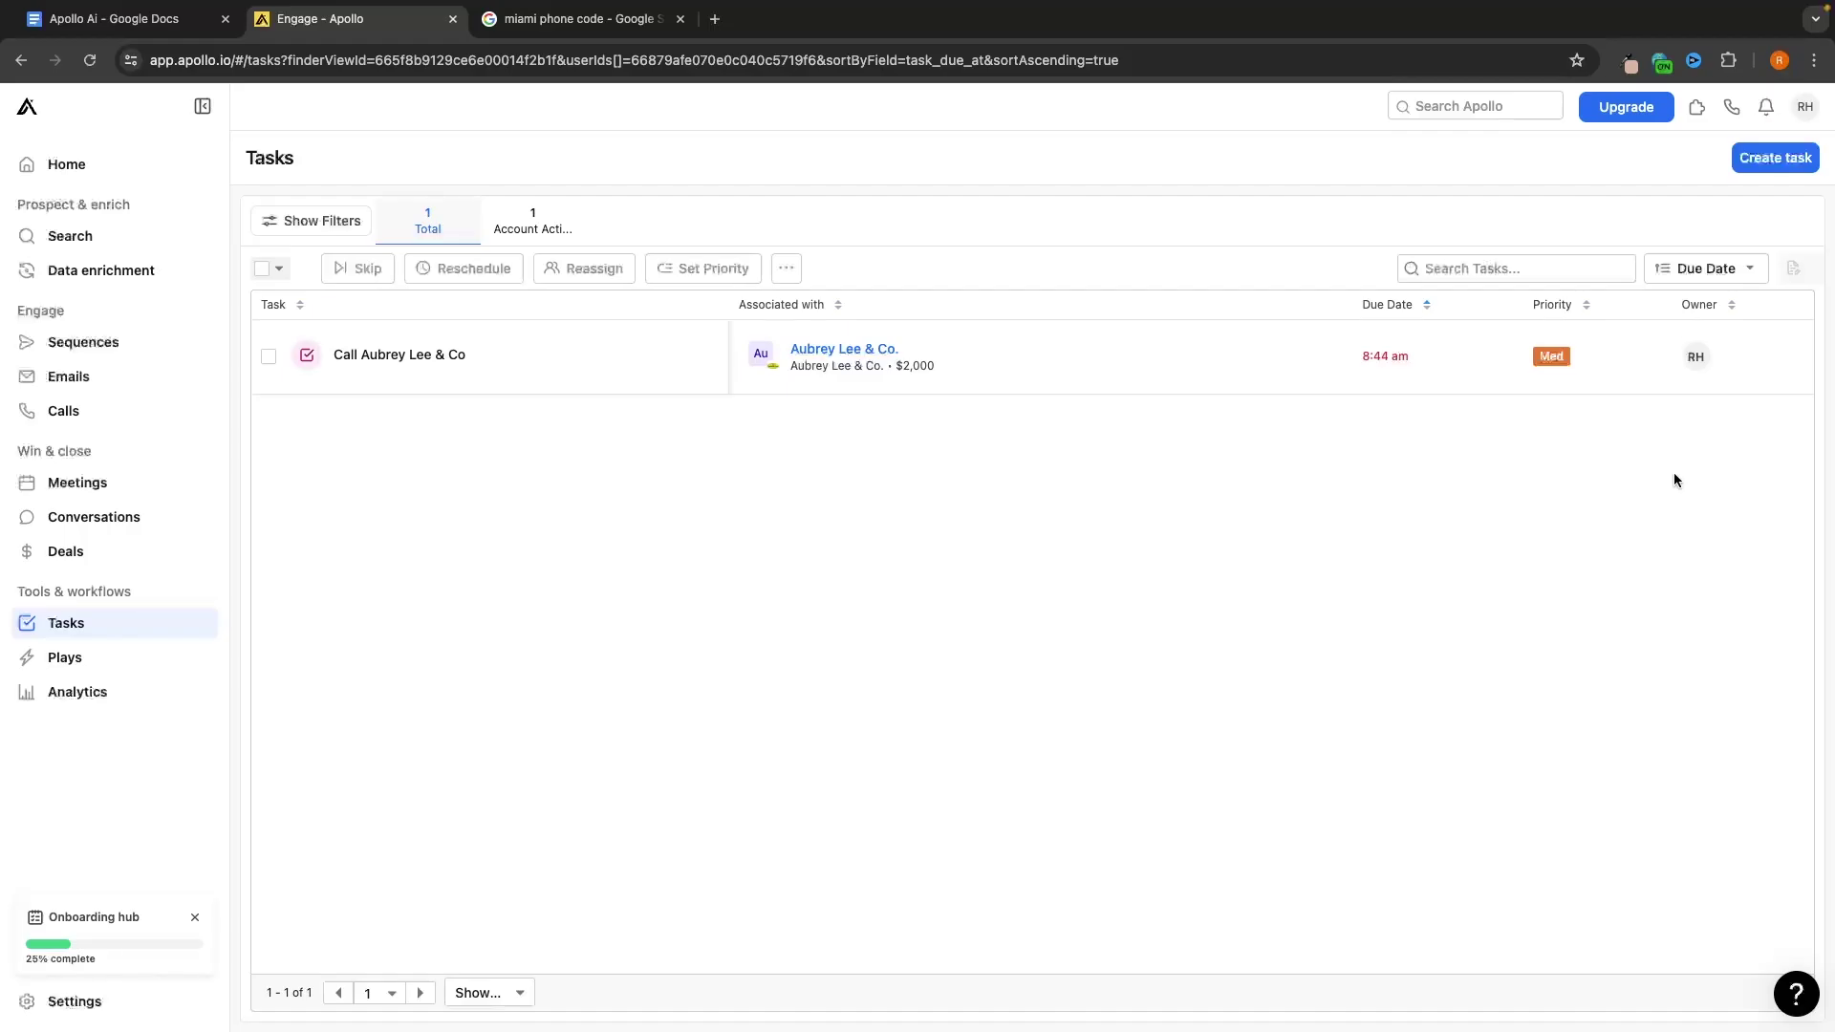
View the Call Aubrey Lee & Co task's details, then tick it in the list to complete it
{"action": "left_click", "coordinate": [421, 352]}
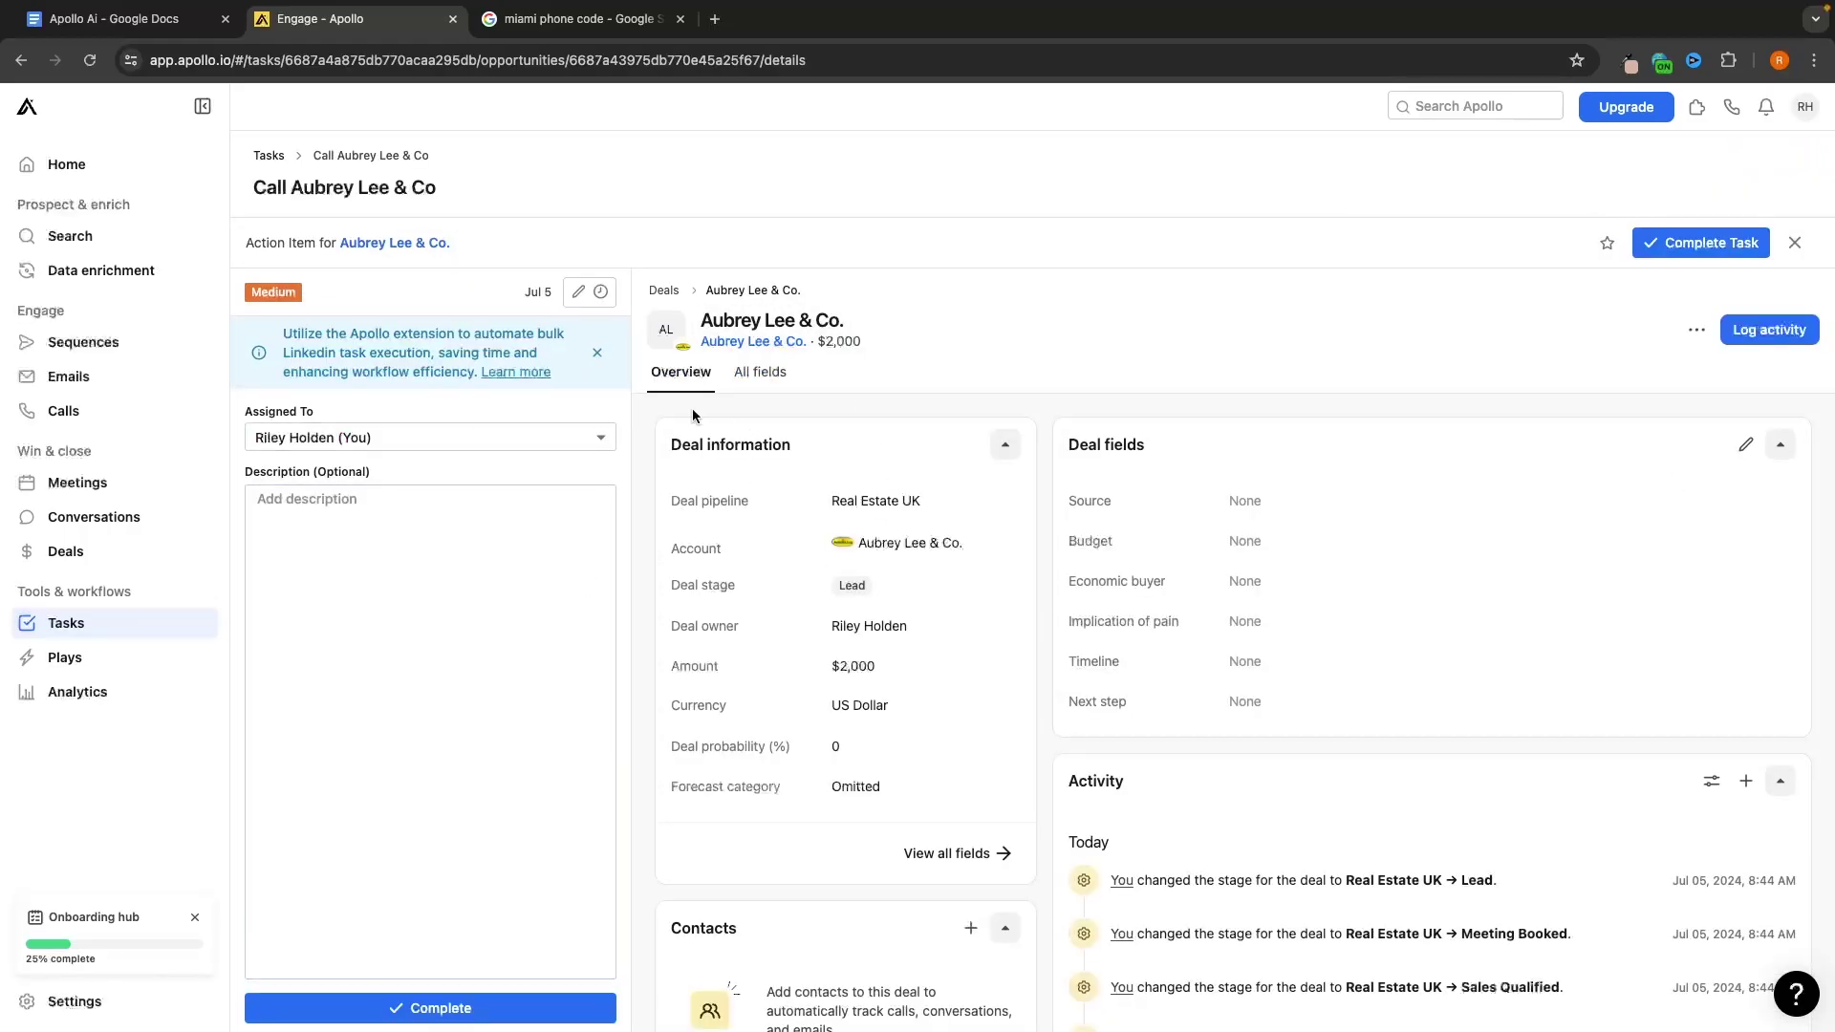
{"action": "scroll", "coordinate": [860, 421], "scroll_direction": "down", "scroll_amount": 1}
{"action": "left_click", "coordinate": [391, 522]}
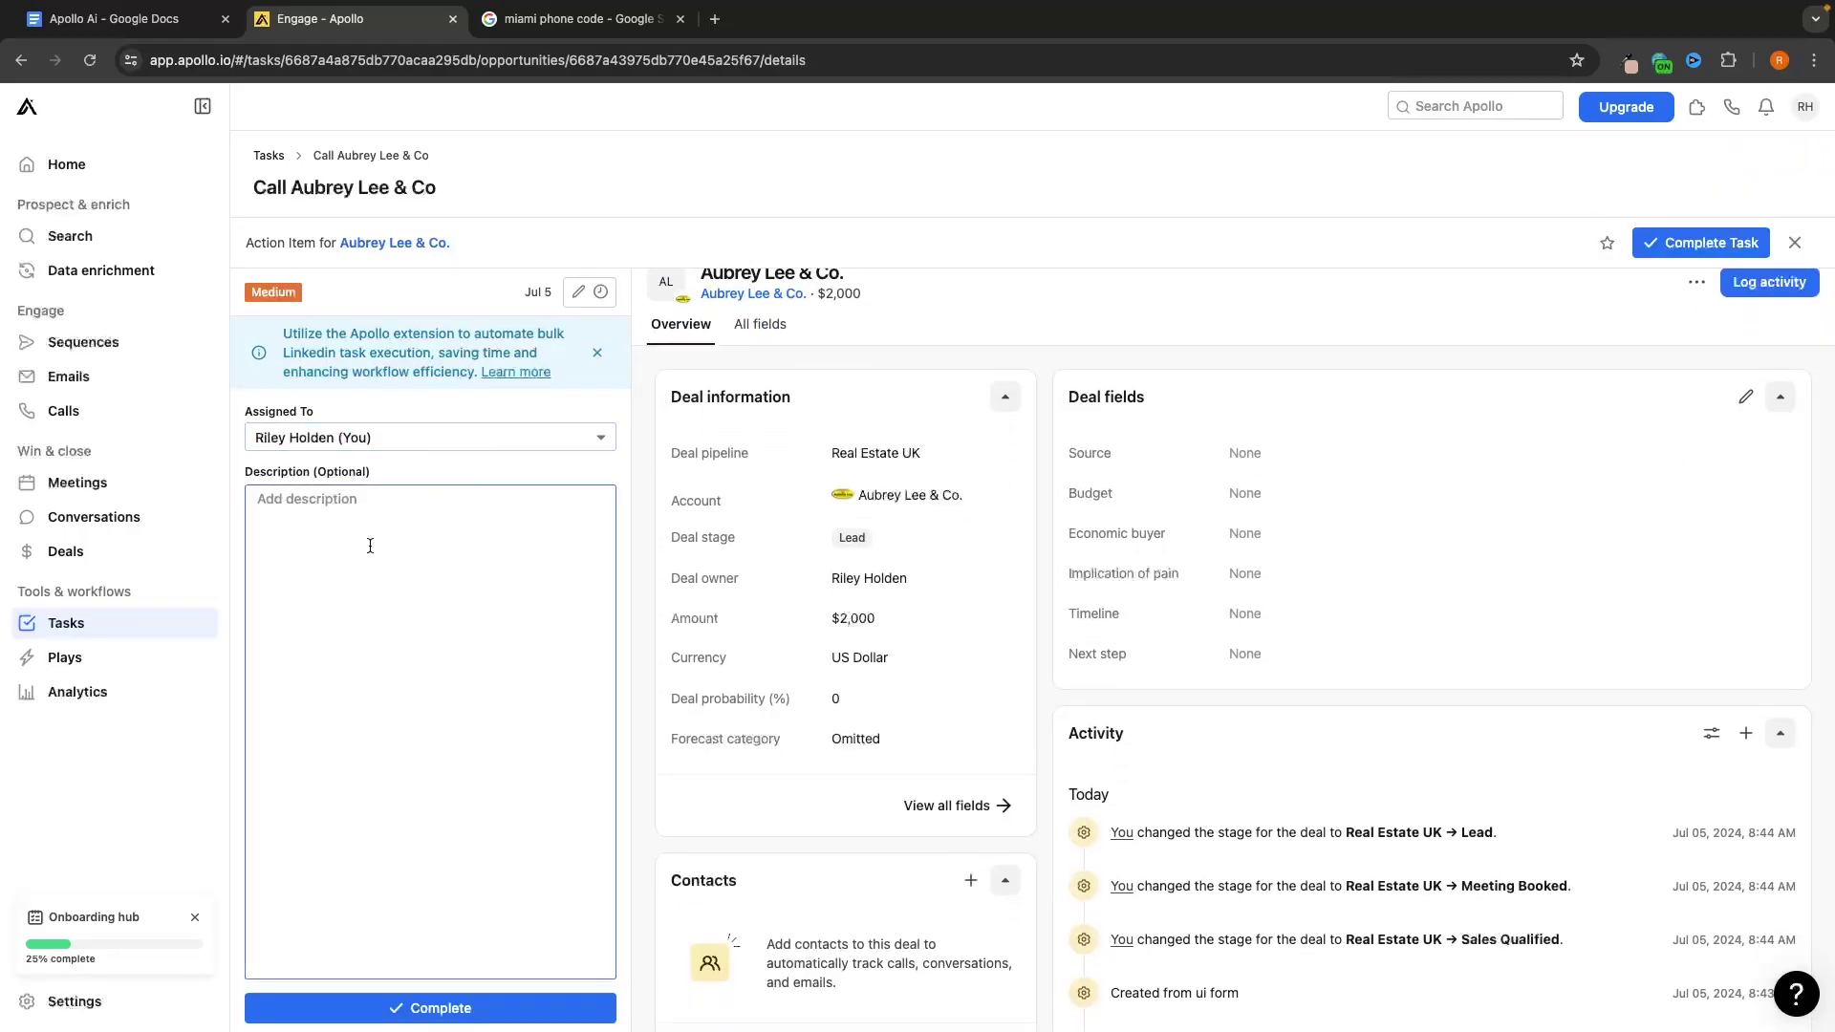
{"action": "scroll", "coordinate": [891, 371], "scroll_direction": "left", "scroll_amount": 5}
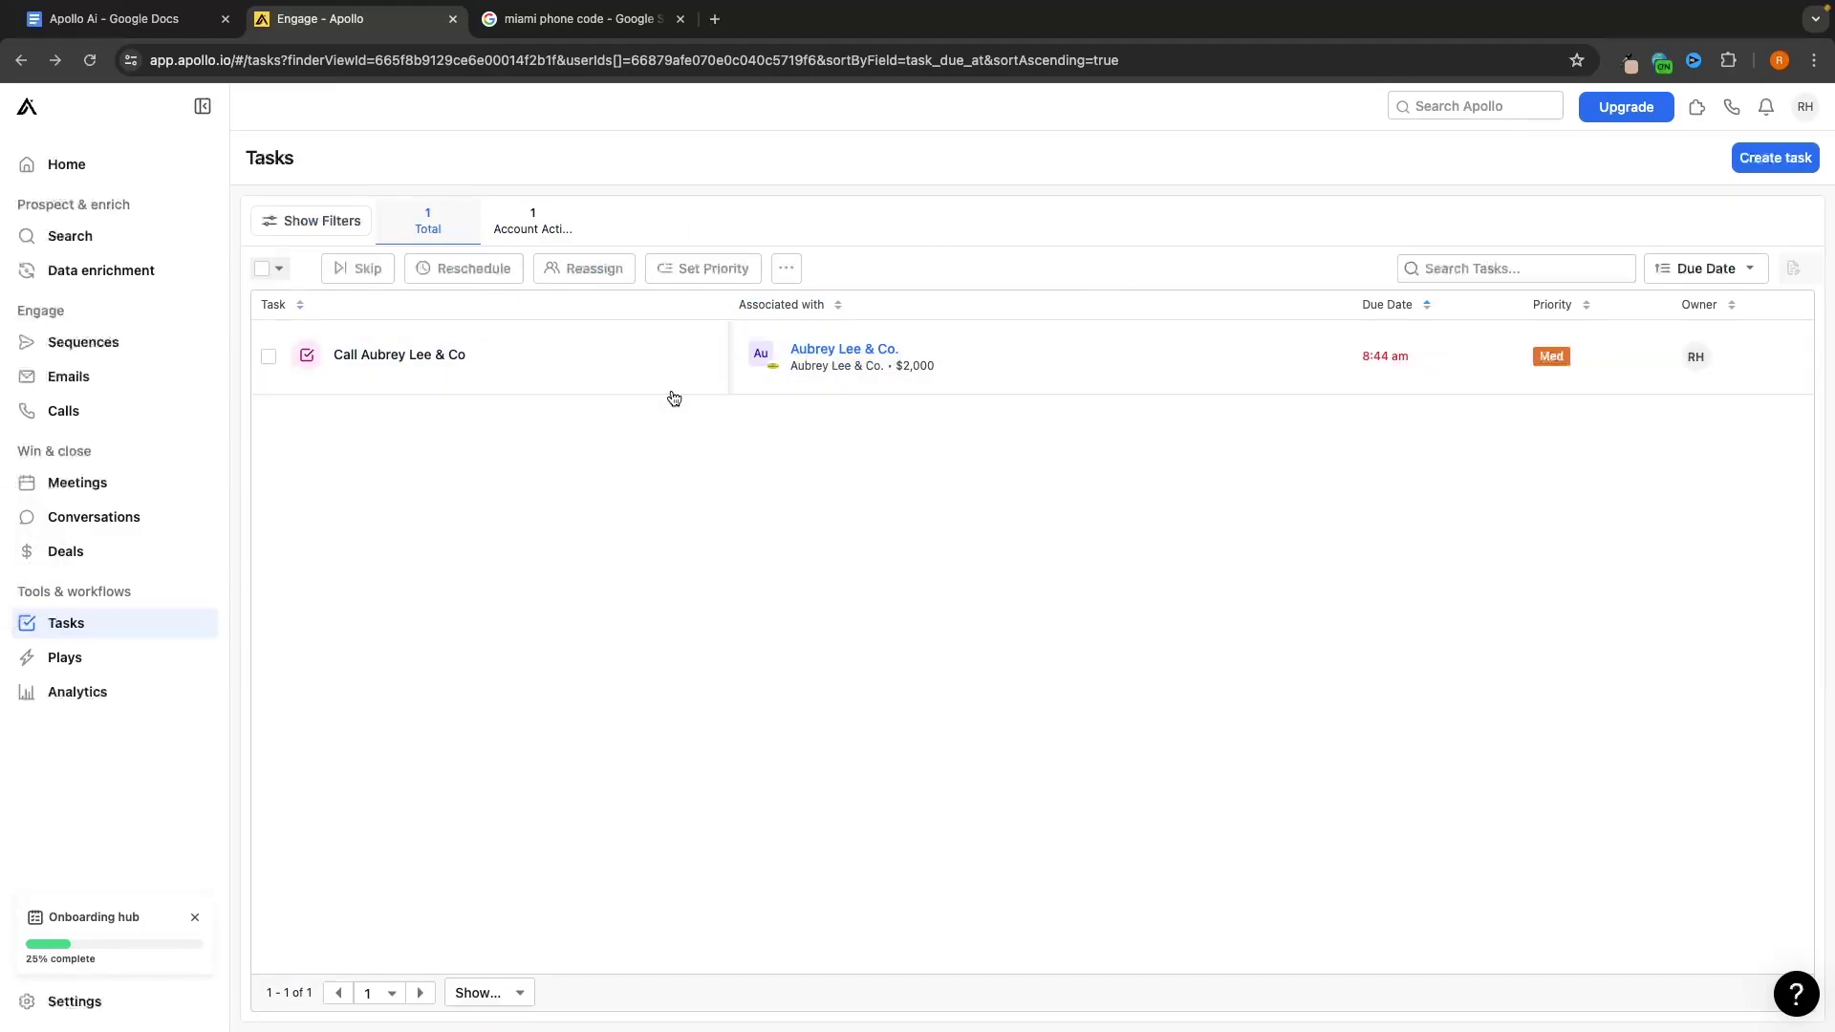
{"action": "left_click", "coordinate": [268, 358]}
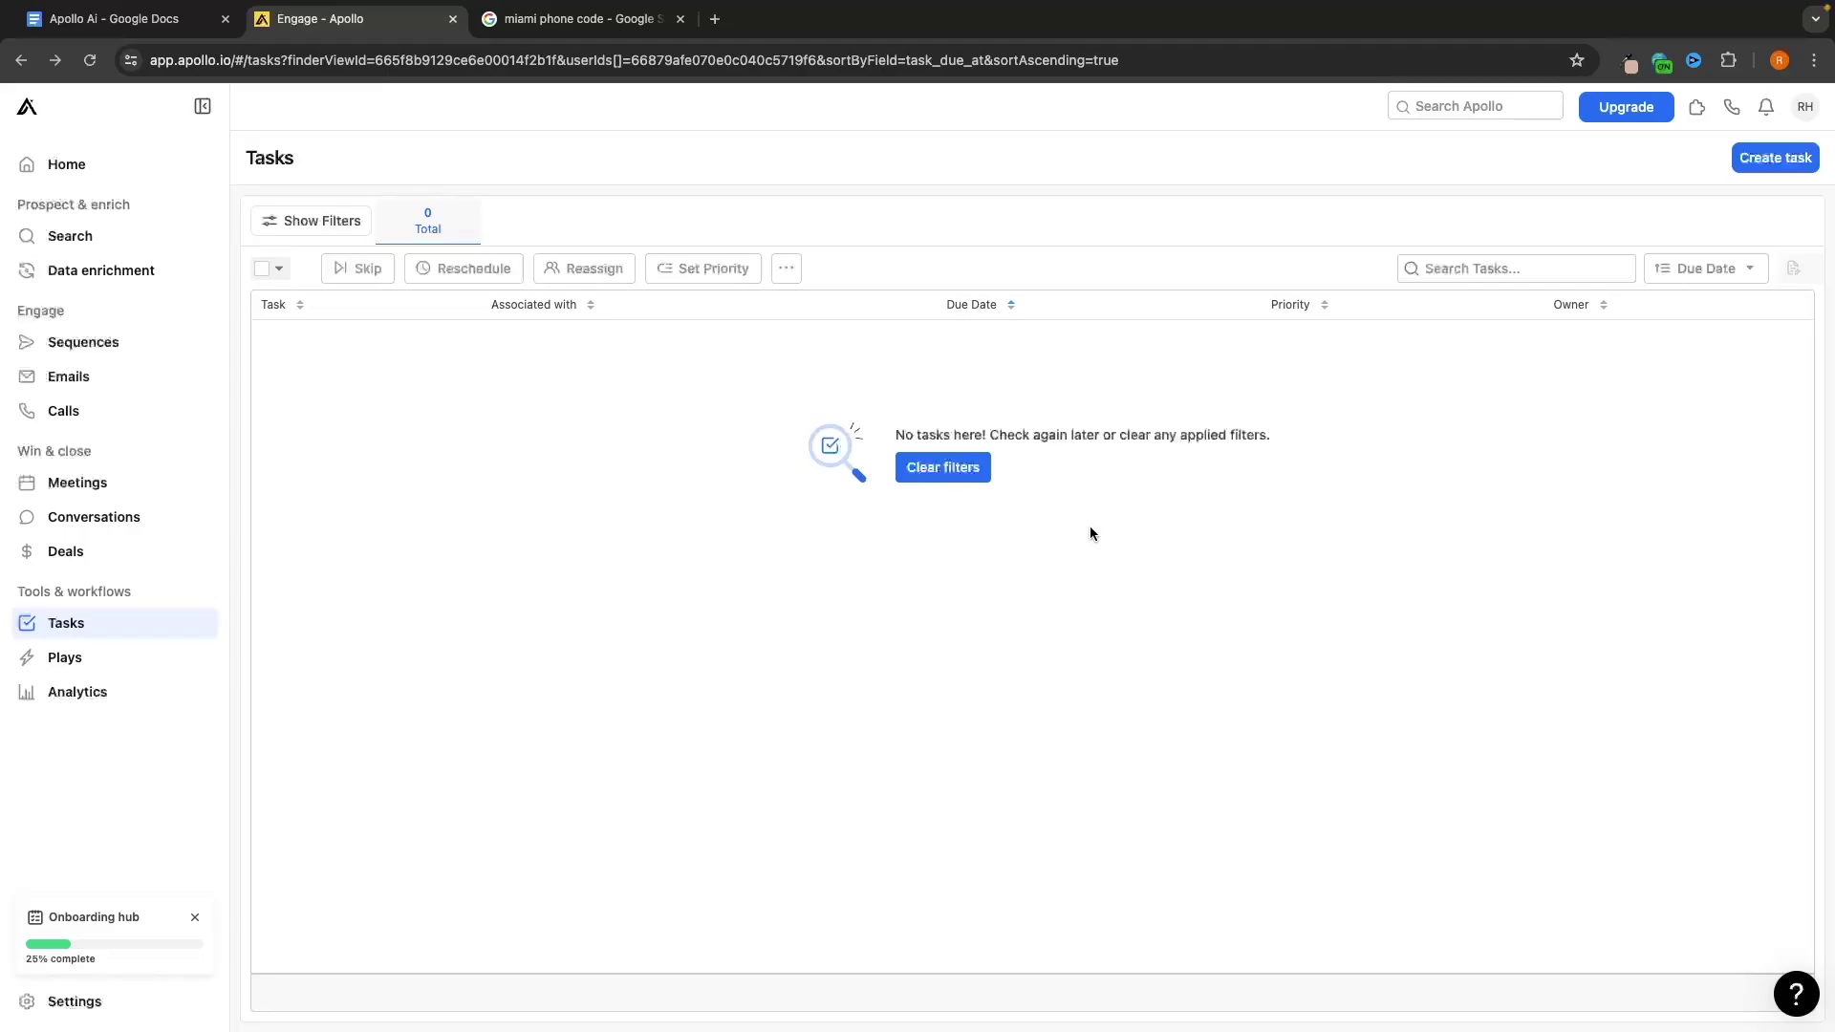
Draft a play from the 'Ask happy customers for referrals' template, then go to Analytics
{"action": "left_click", "coordinate": [94, 652]}
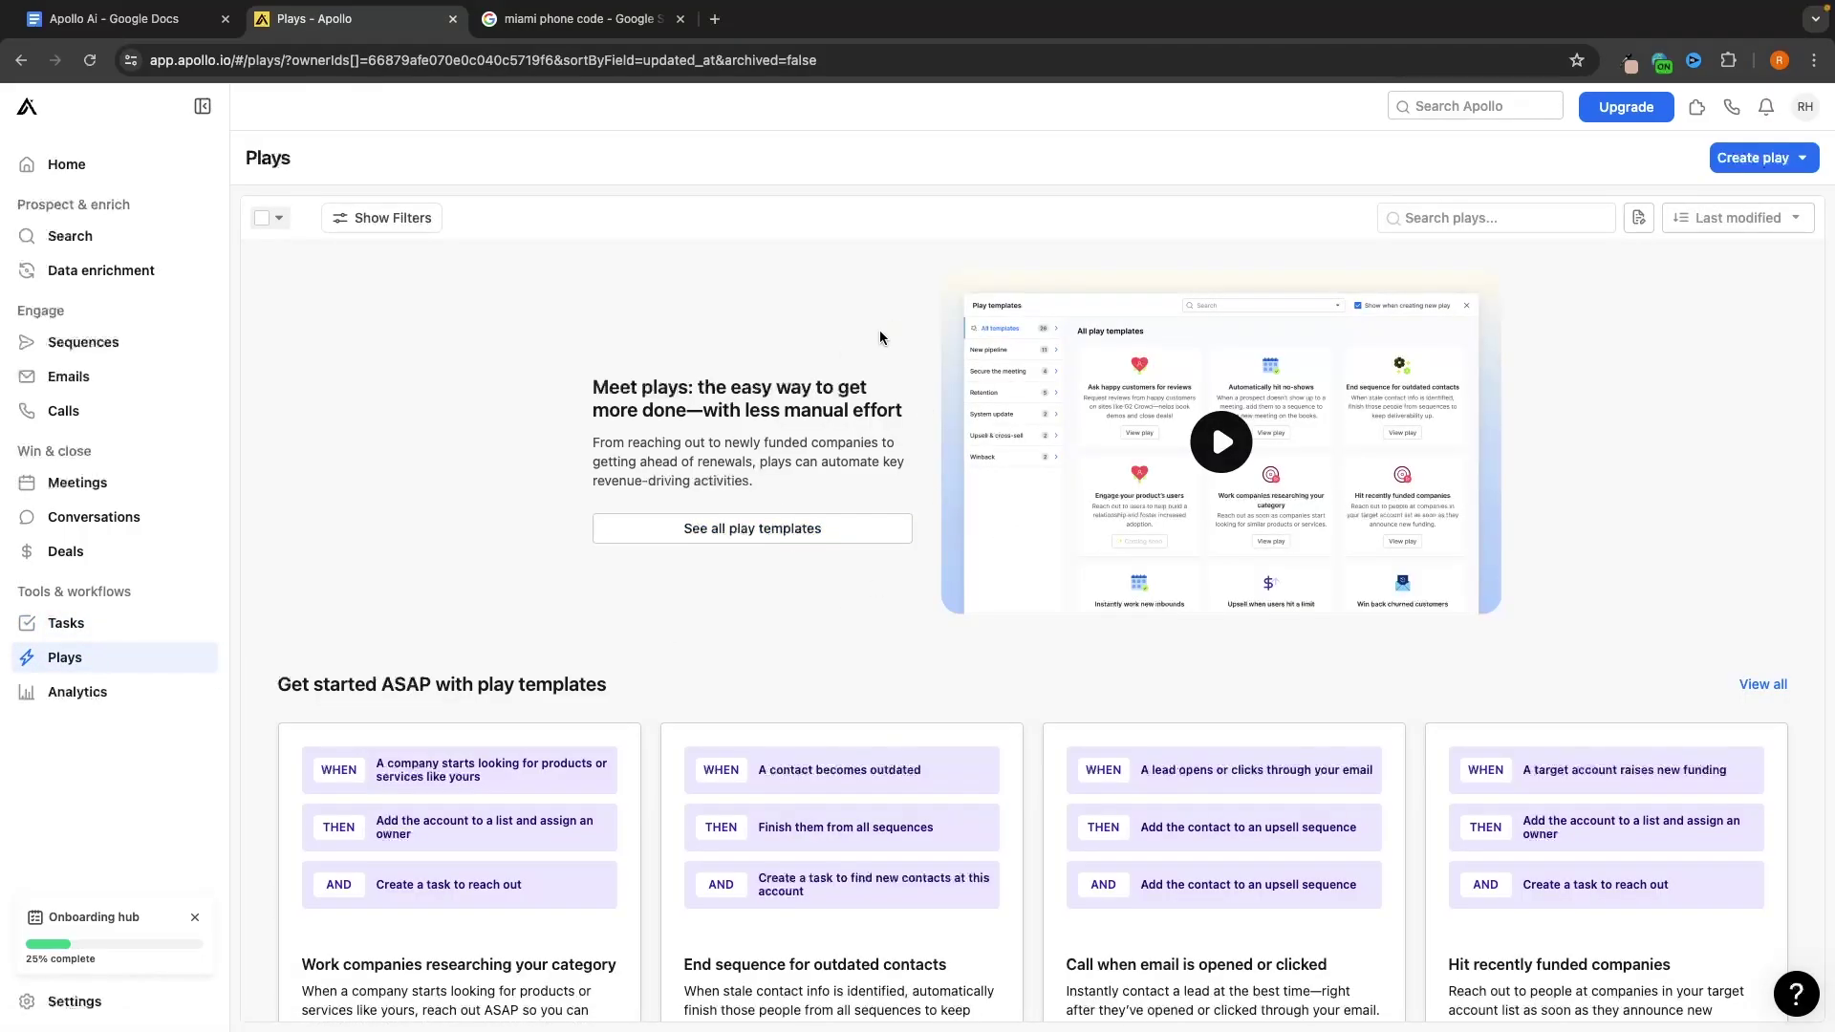
{"action": "left_click", "coordinate": [701, 531]}
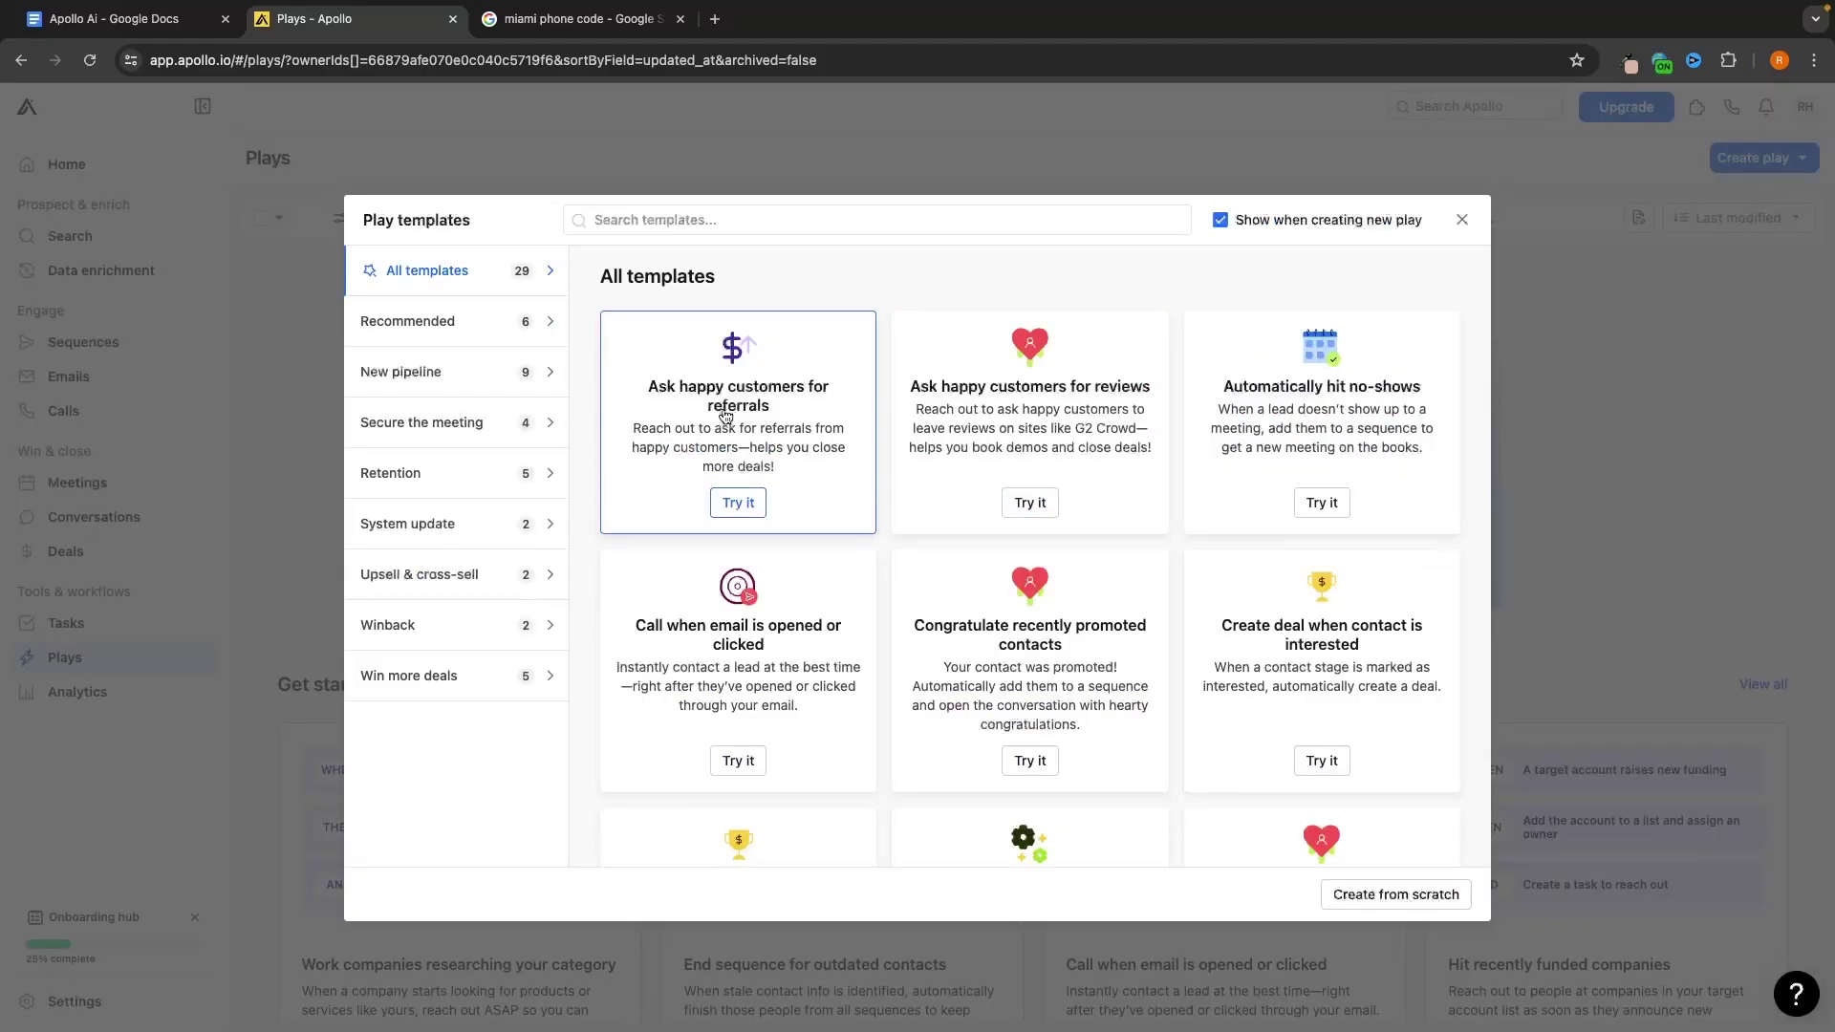
{"action": "scroll", "coordinate": [1366, 442], "scroll_direction": "down", "scroll_amount": 2}
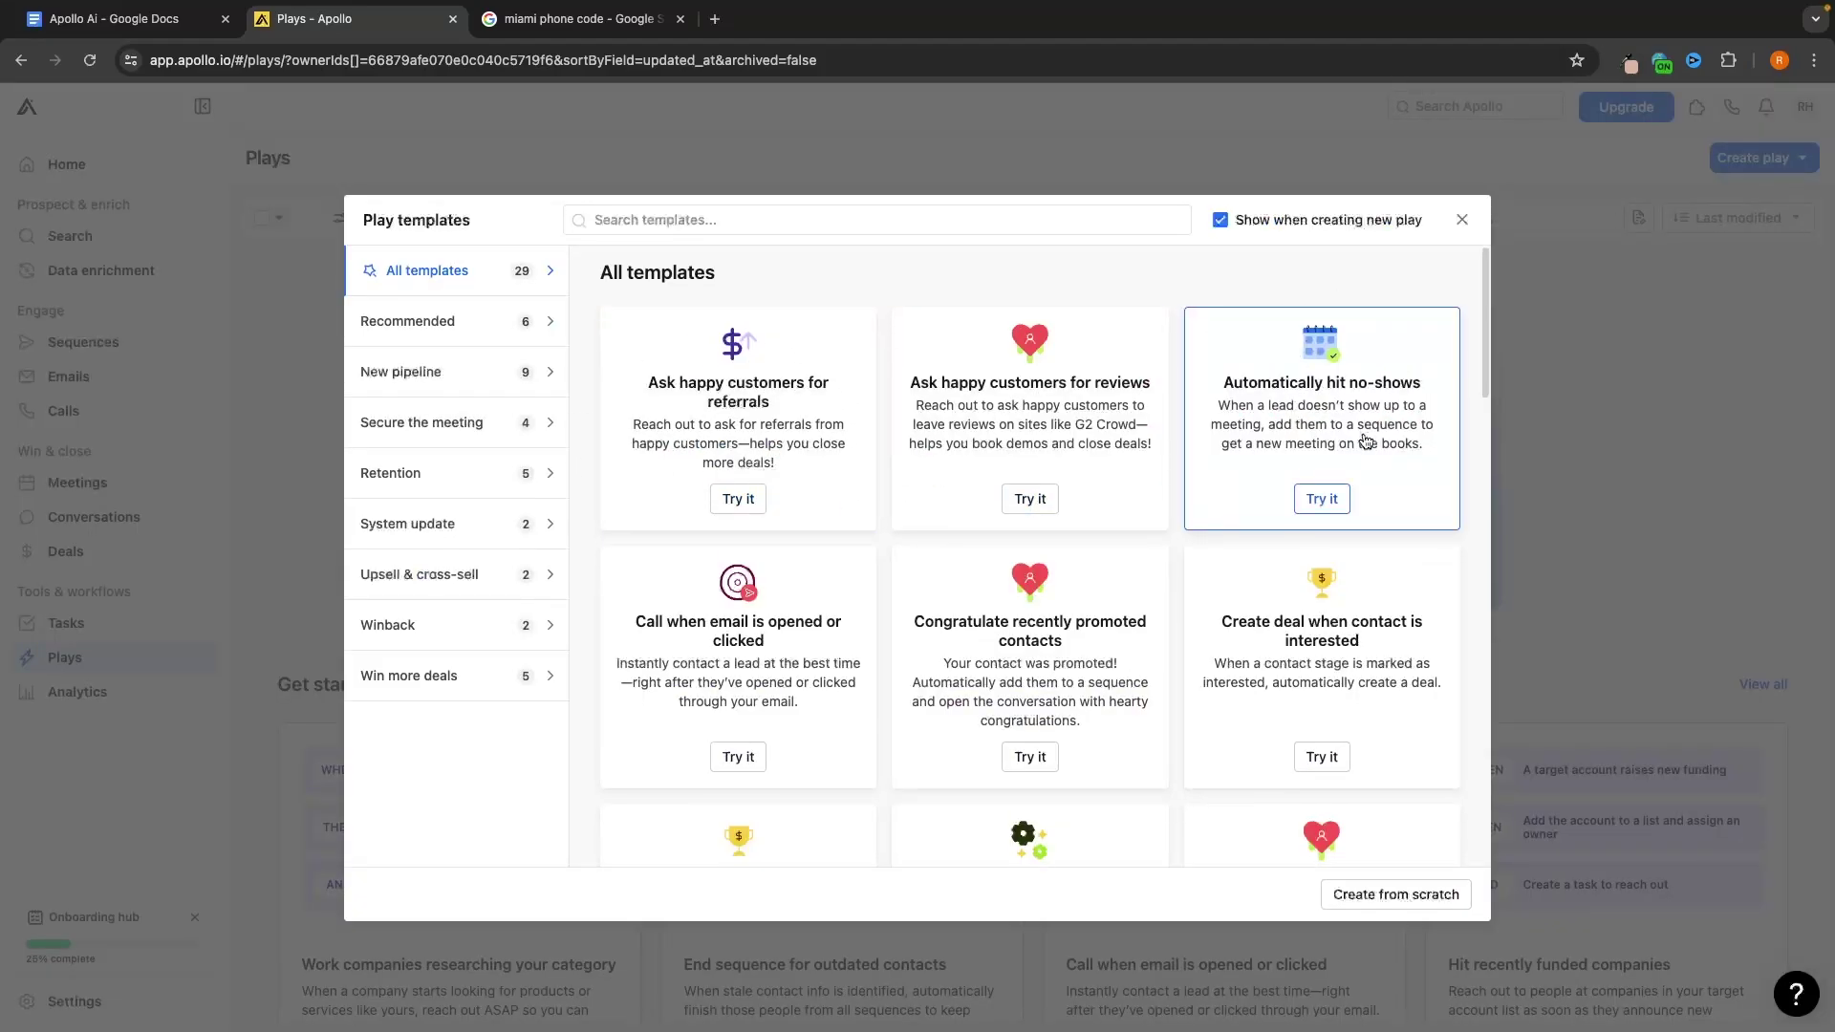
{"action": "scroll", "coordinate": [1366, 442], "scroll_direction": "down", "scroll_amount": 1}
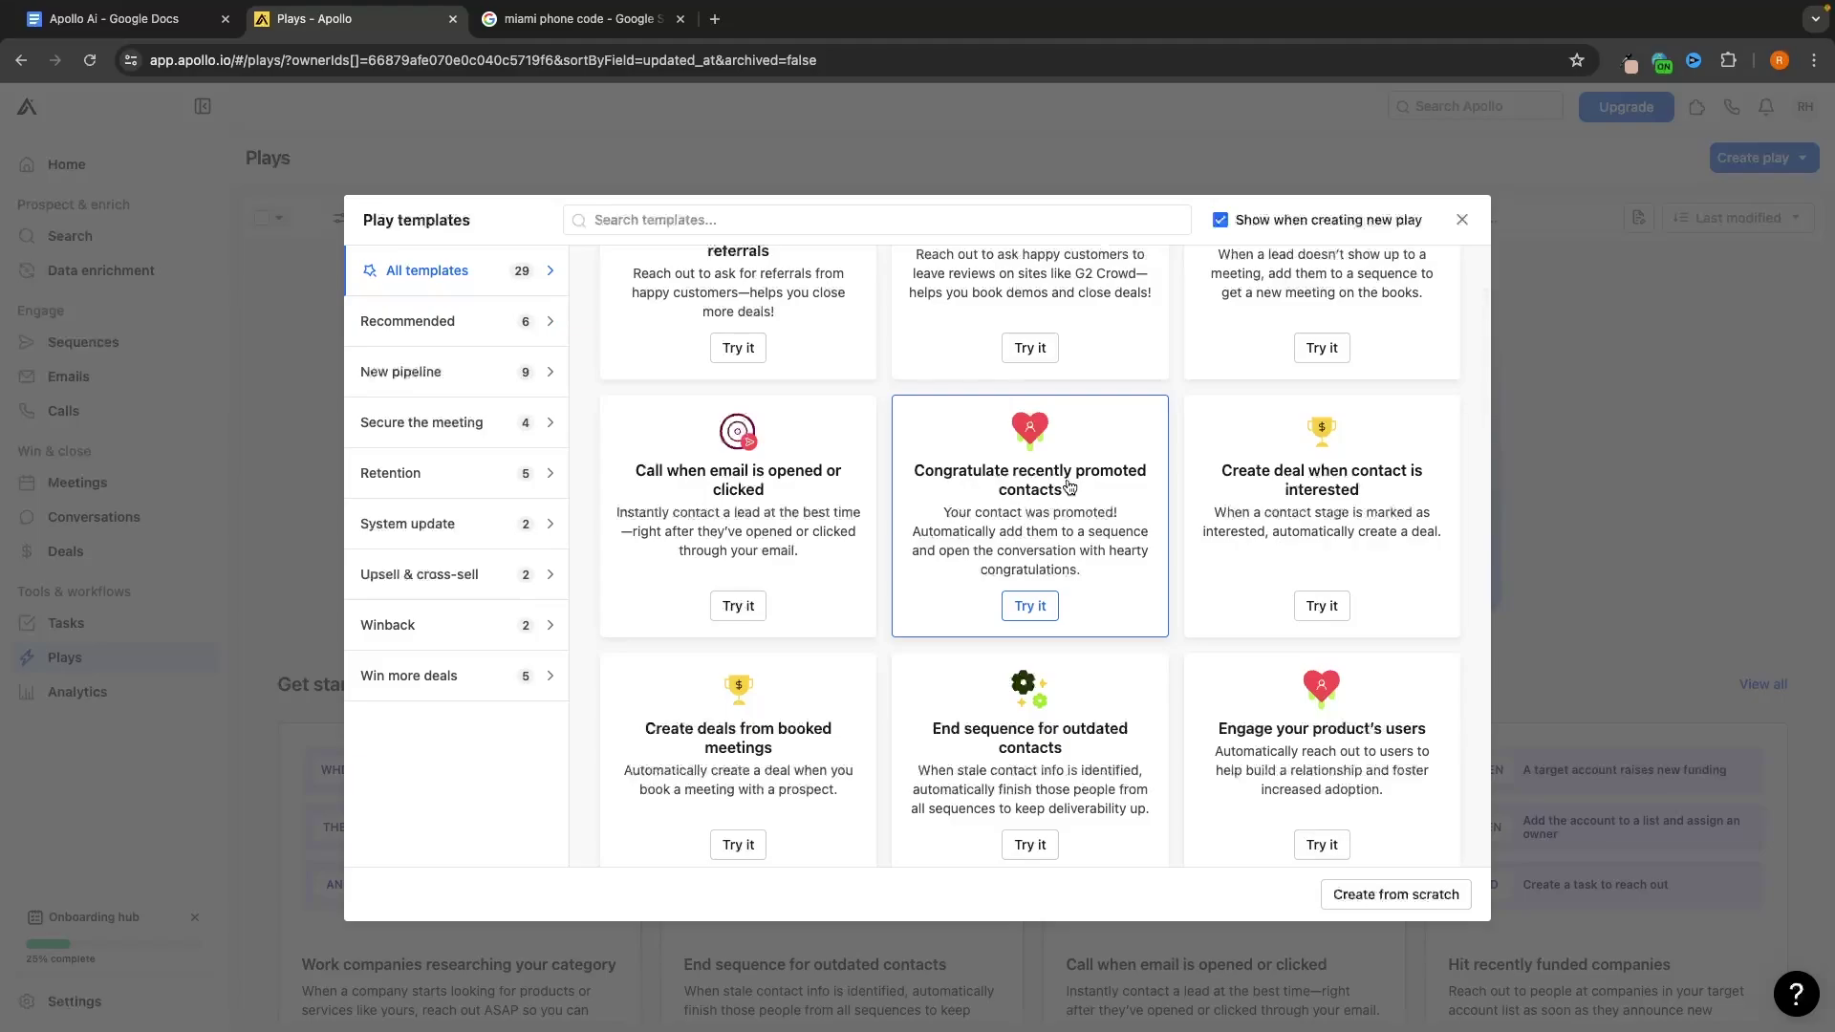
{"action": "scroll", "coordinate": [1067, 531], "scroll_direction": "up", "scroll_amount": 3}
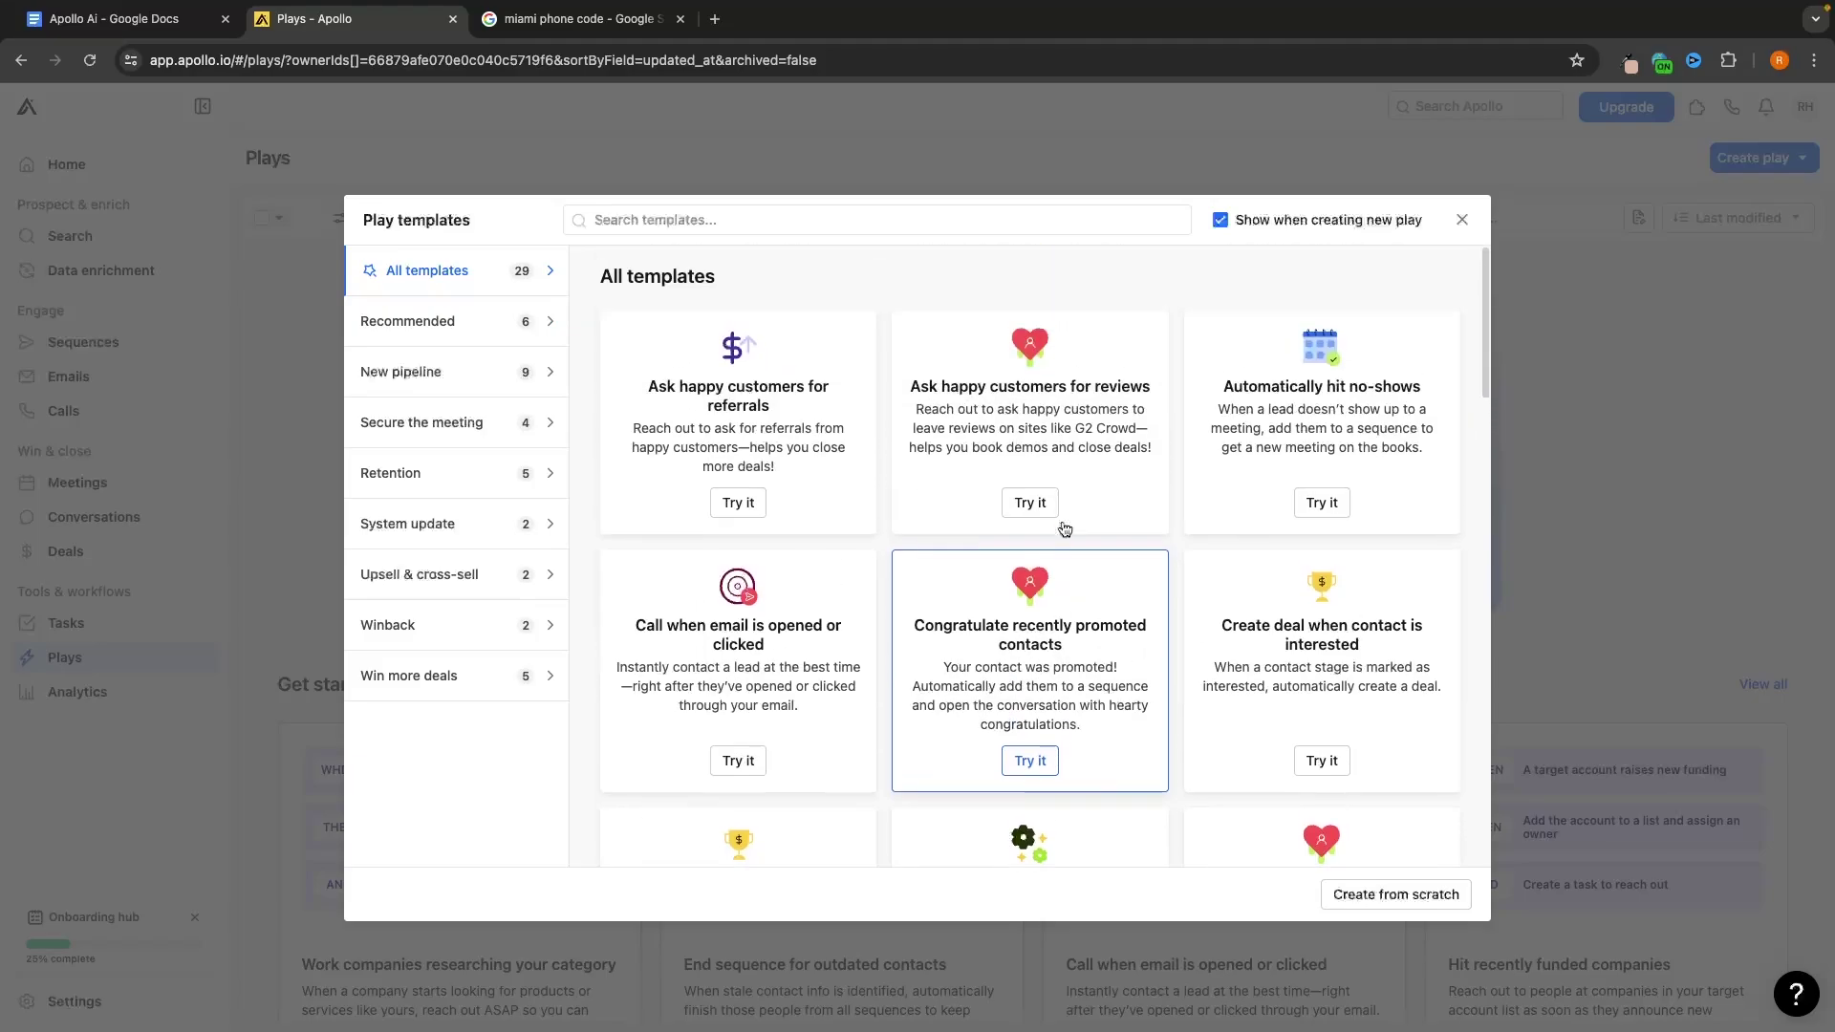
{"action": "left_click", "coordinate": [743, 517]}
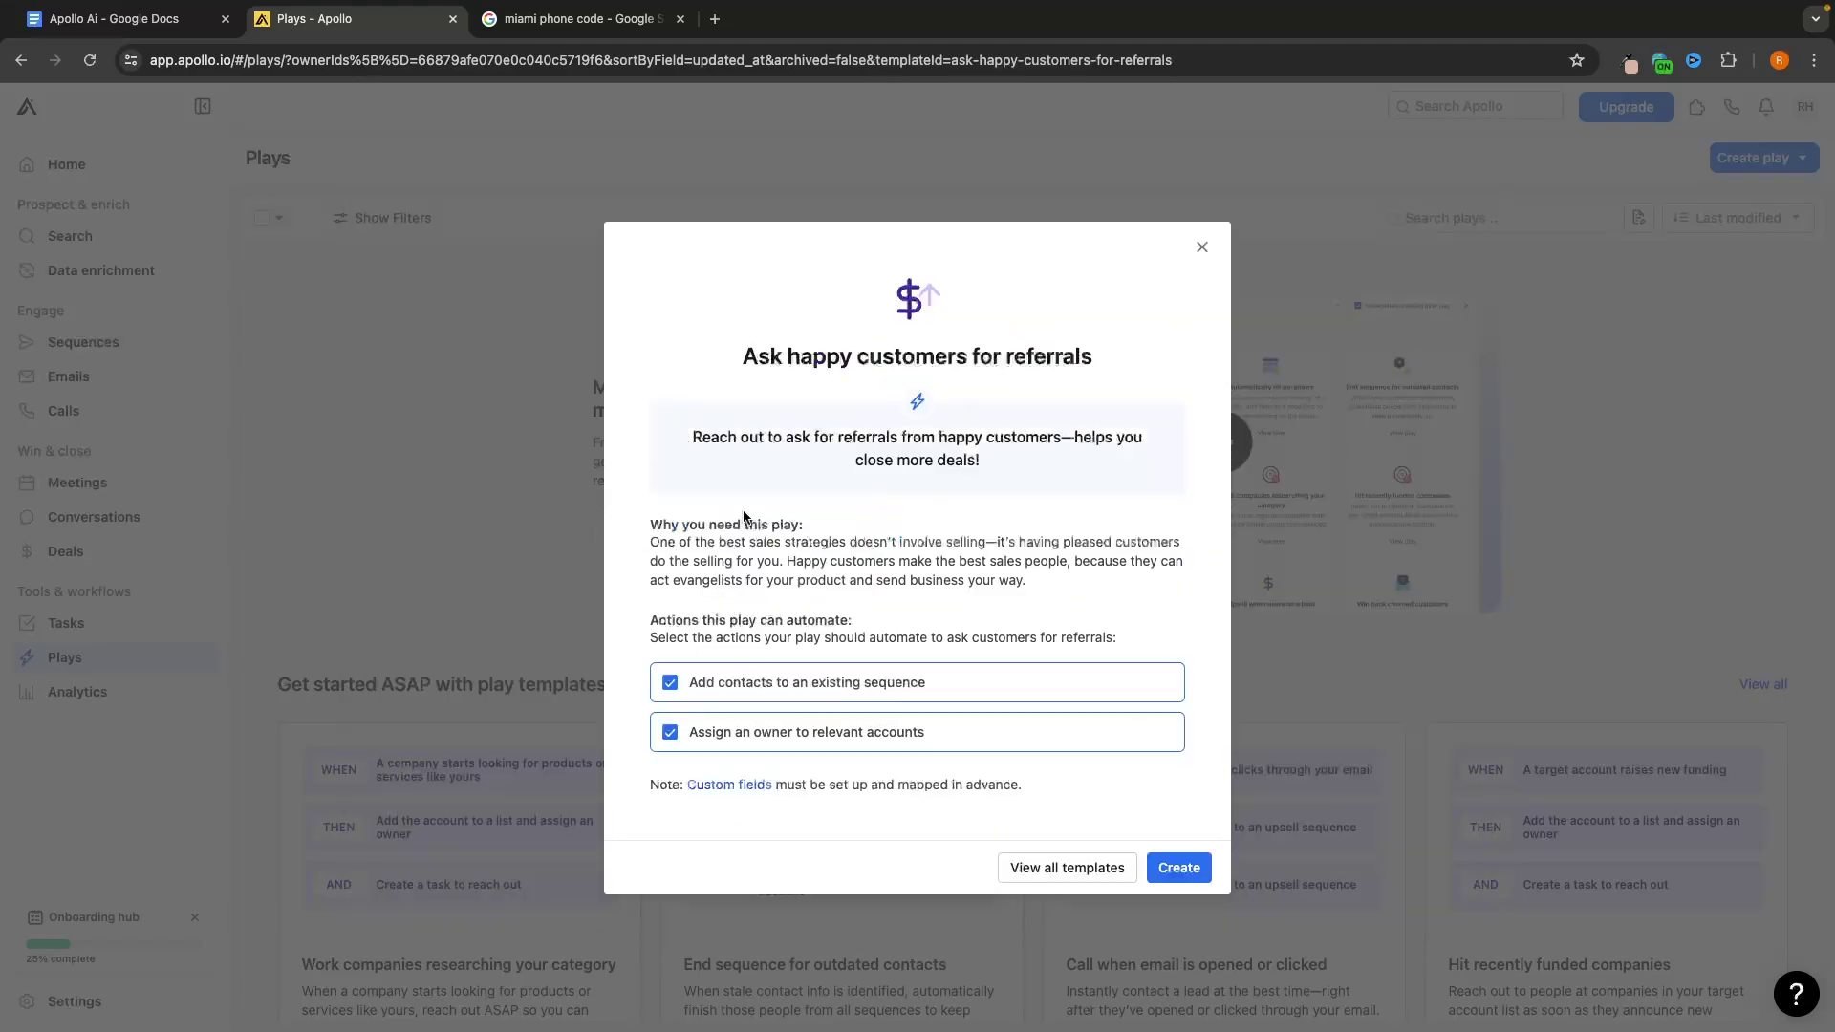
{"action": "left_click", "coordinate": [1179, 867]}
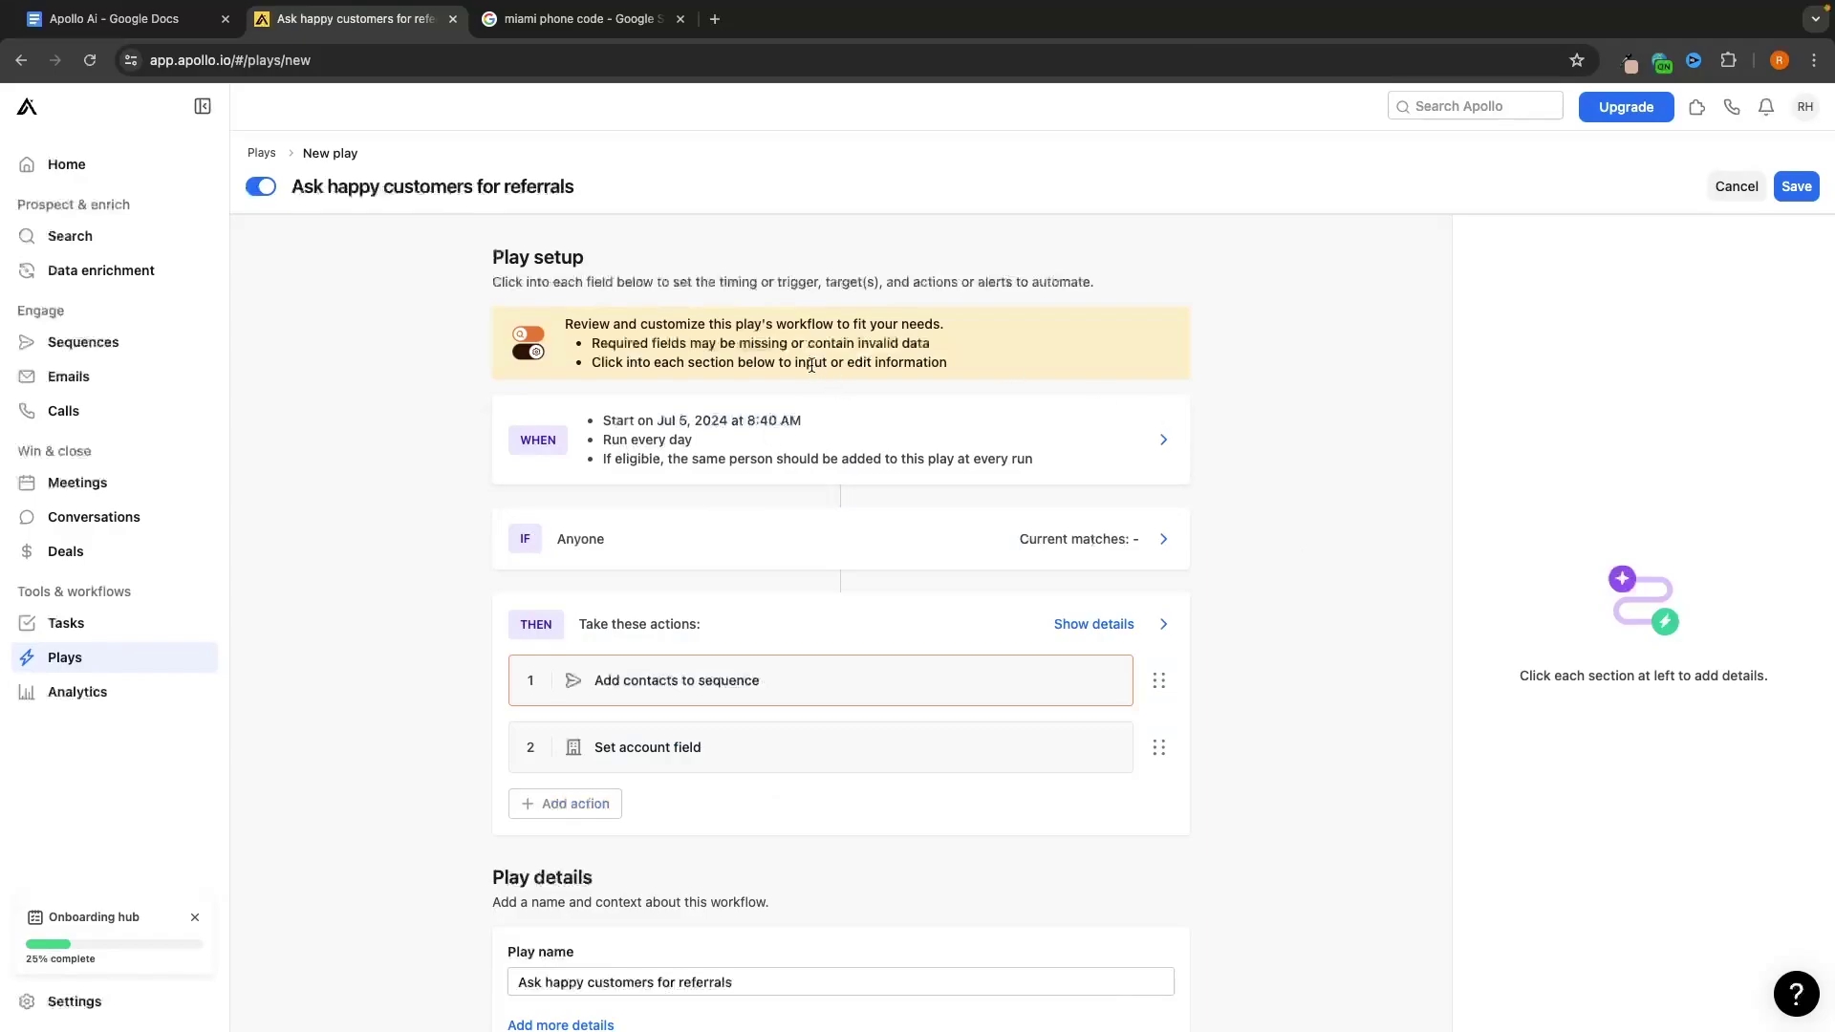
{"action": "scroll", "coordinate": [1258, 378], "scroll_direction": "down", "scroll_amount": 2}
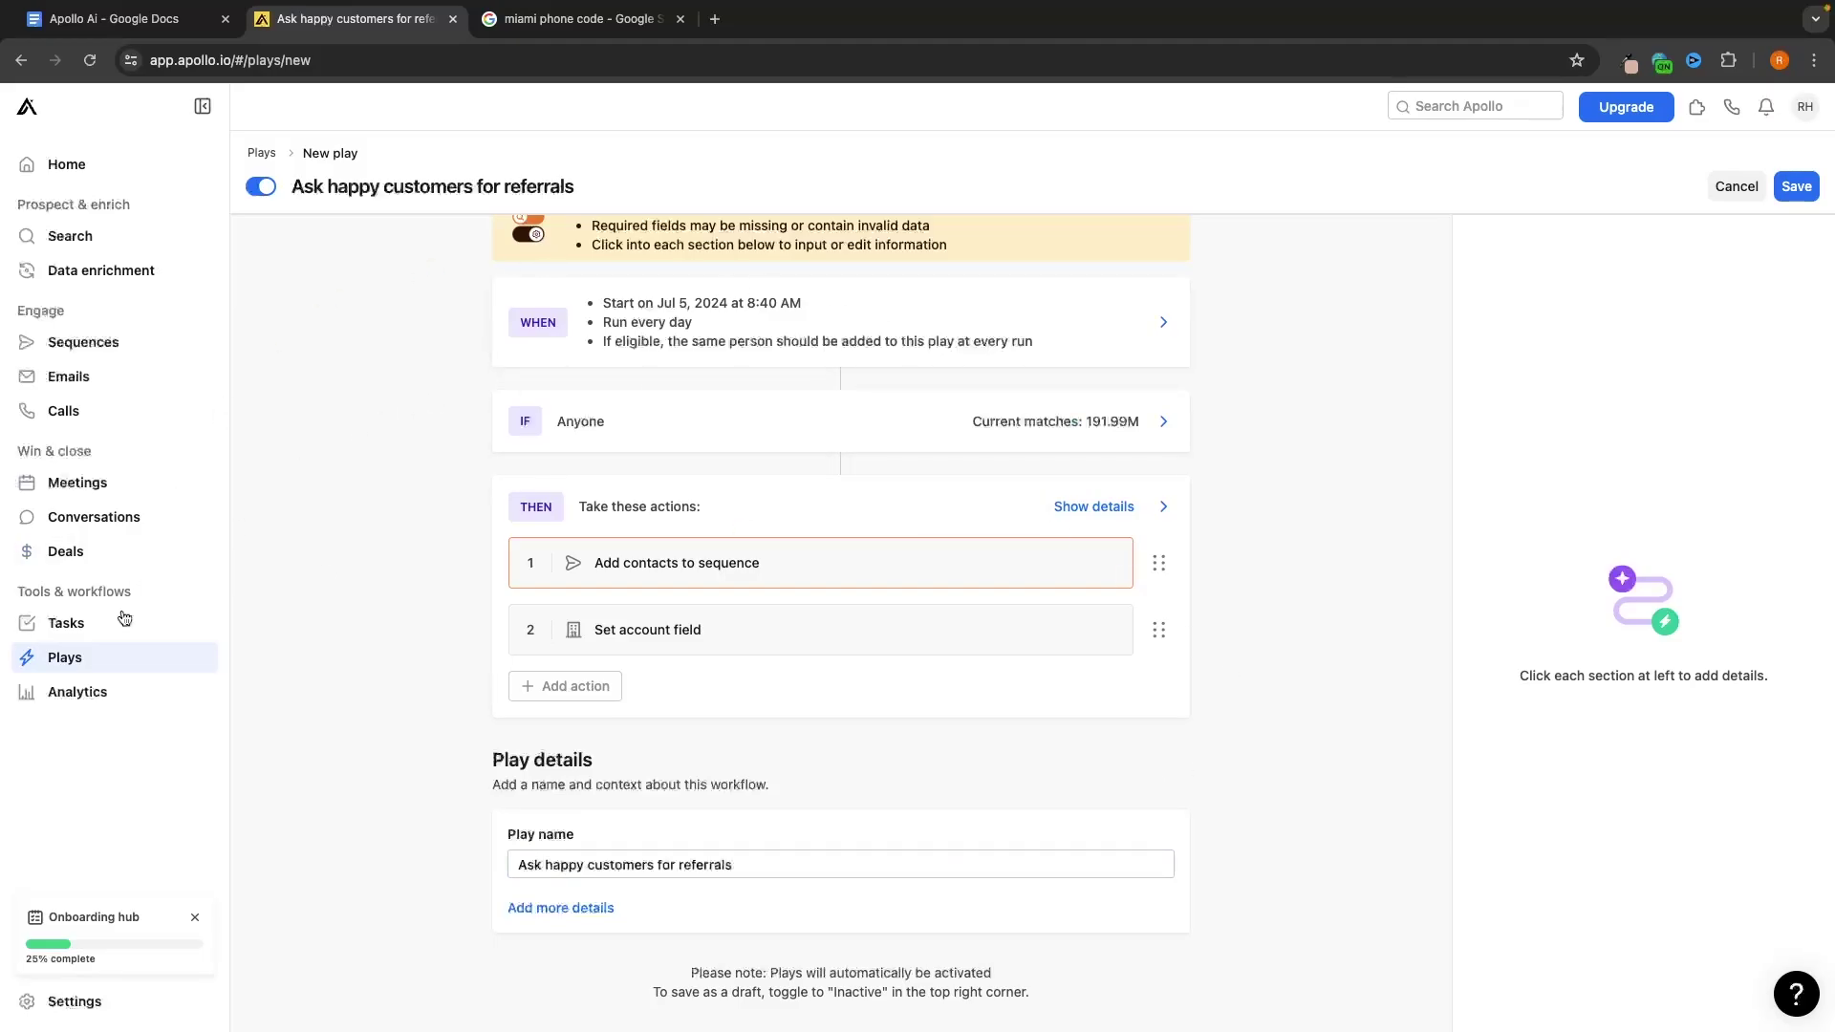
{"action": "left_click", "coordinate": [83, 698]}
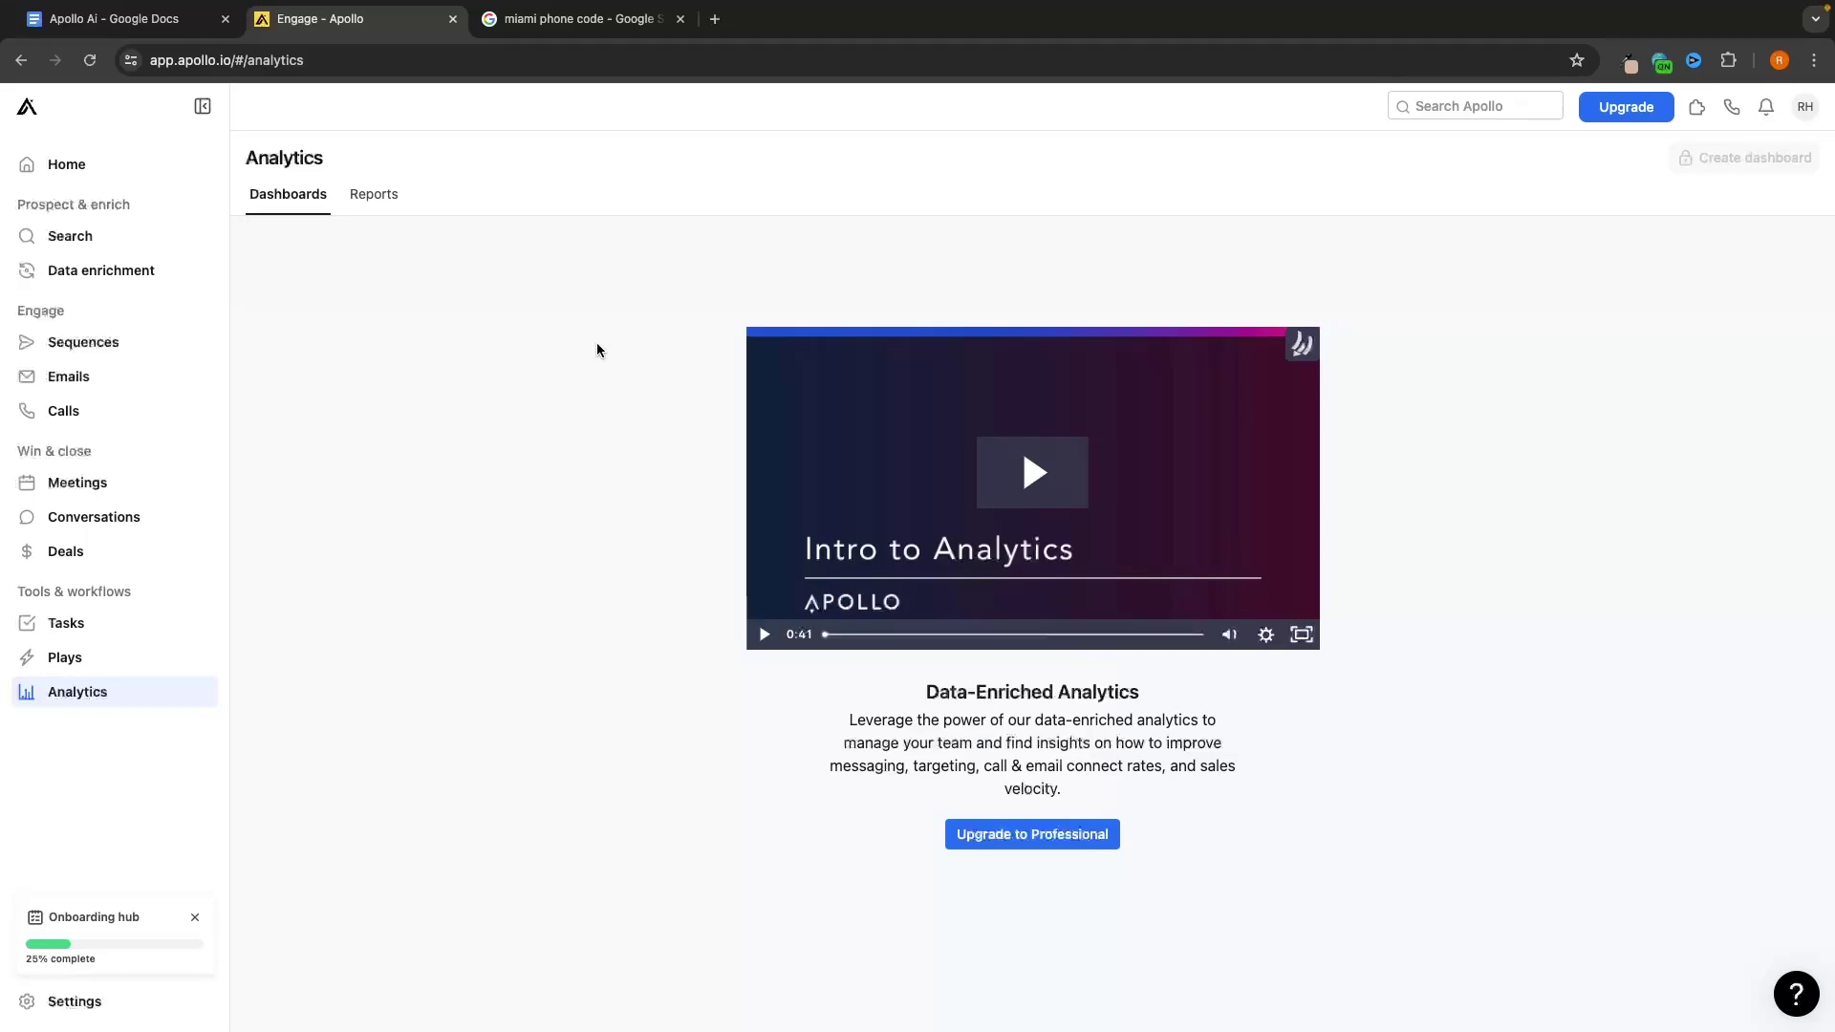
View the Analytics Reports tab, then return to the Home overview
{"action": "left_click", "coordinate": [372, 194]}
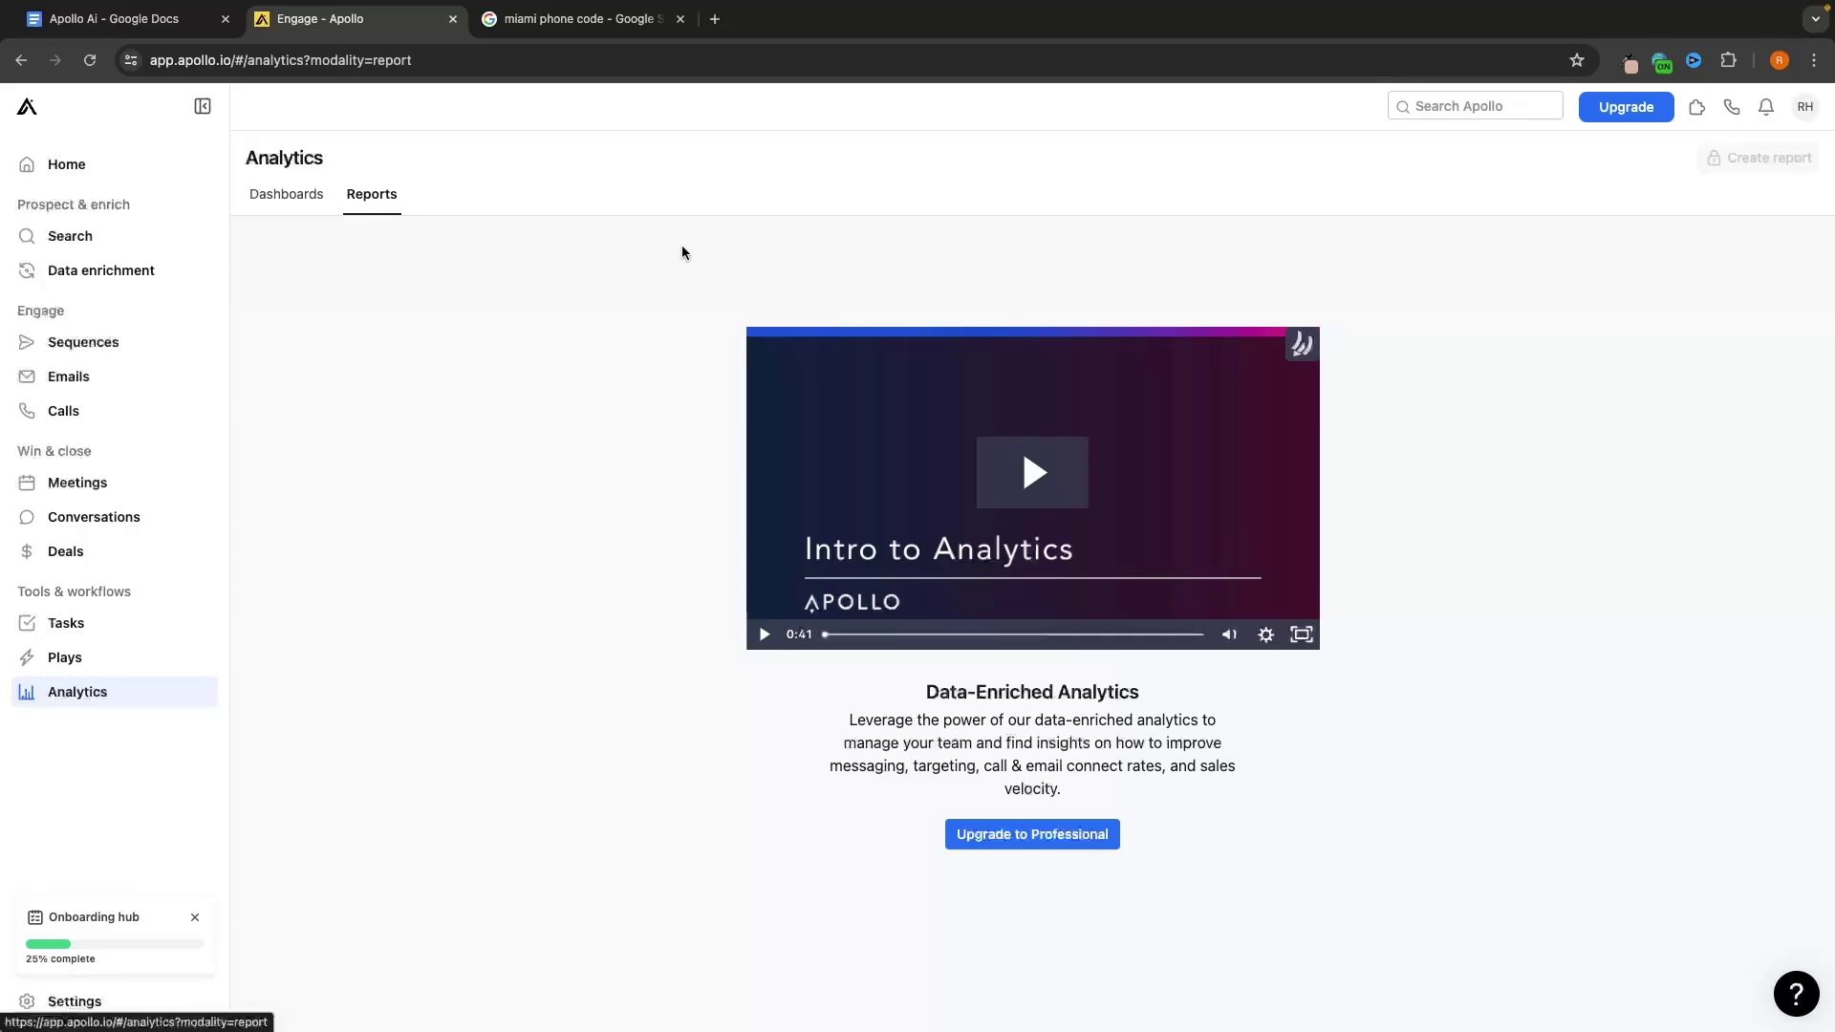
{"action": "left_click", "coordinate": [122, 173]}
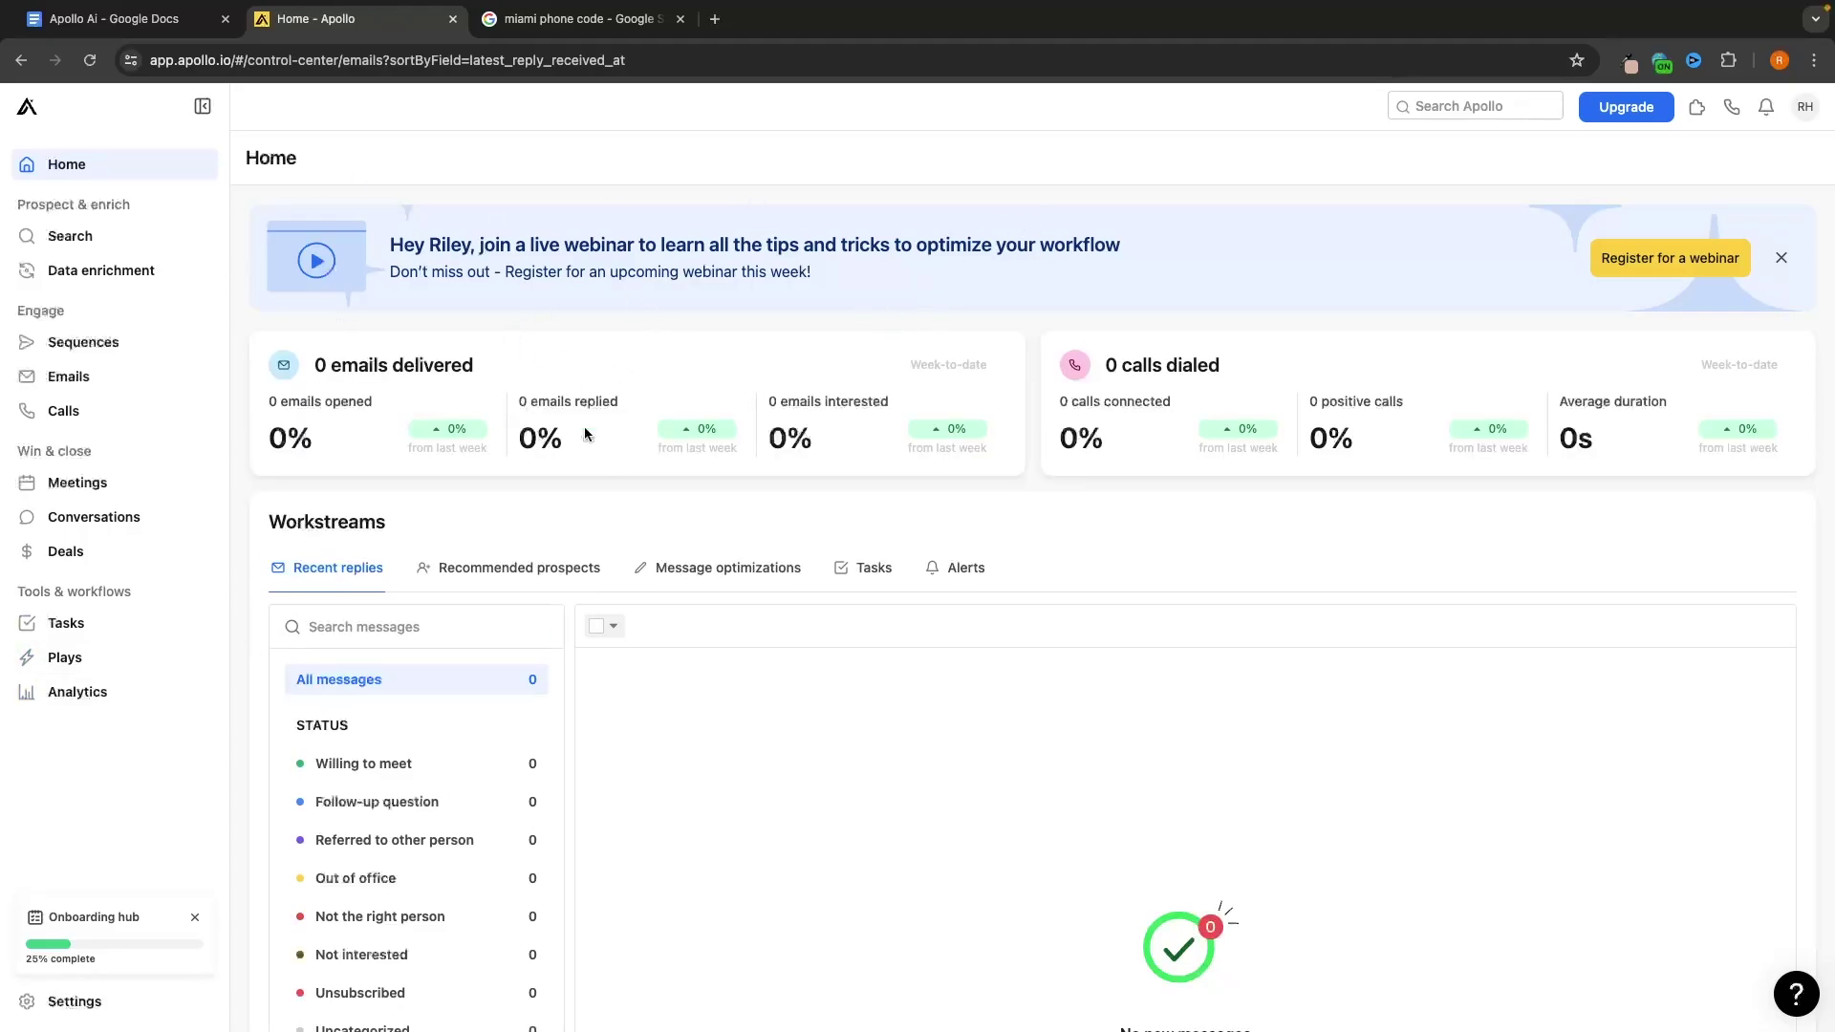
Highlight the 0 emails delivered statistic, then view the Recommended prospects workstream
{"action": "left_click_drag", "start_coordinate": [310, 369], "coordinate": [547, 369]}
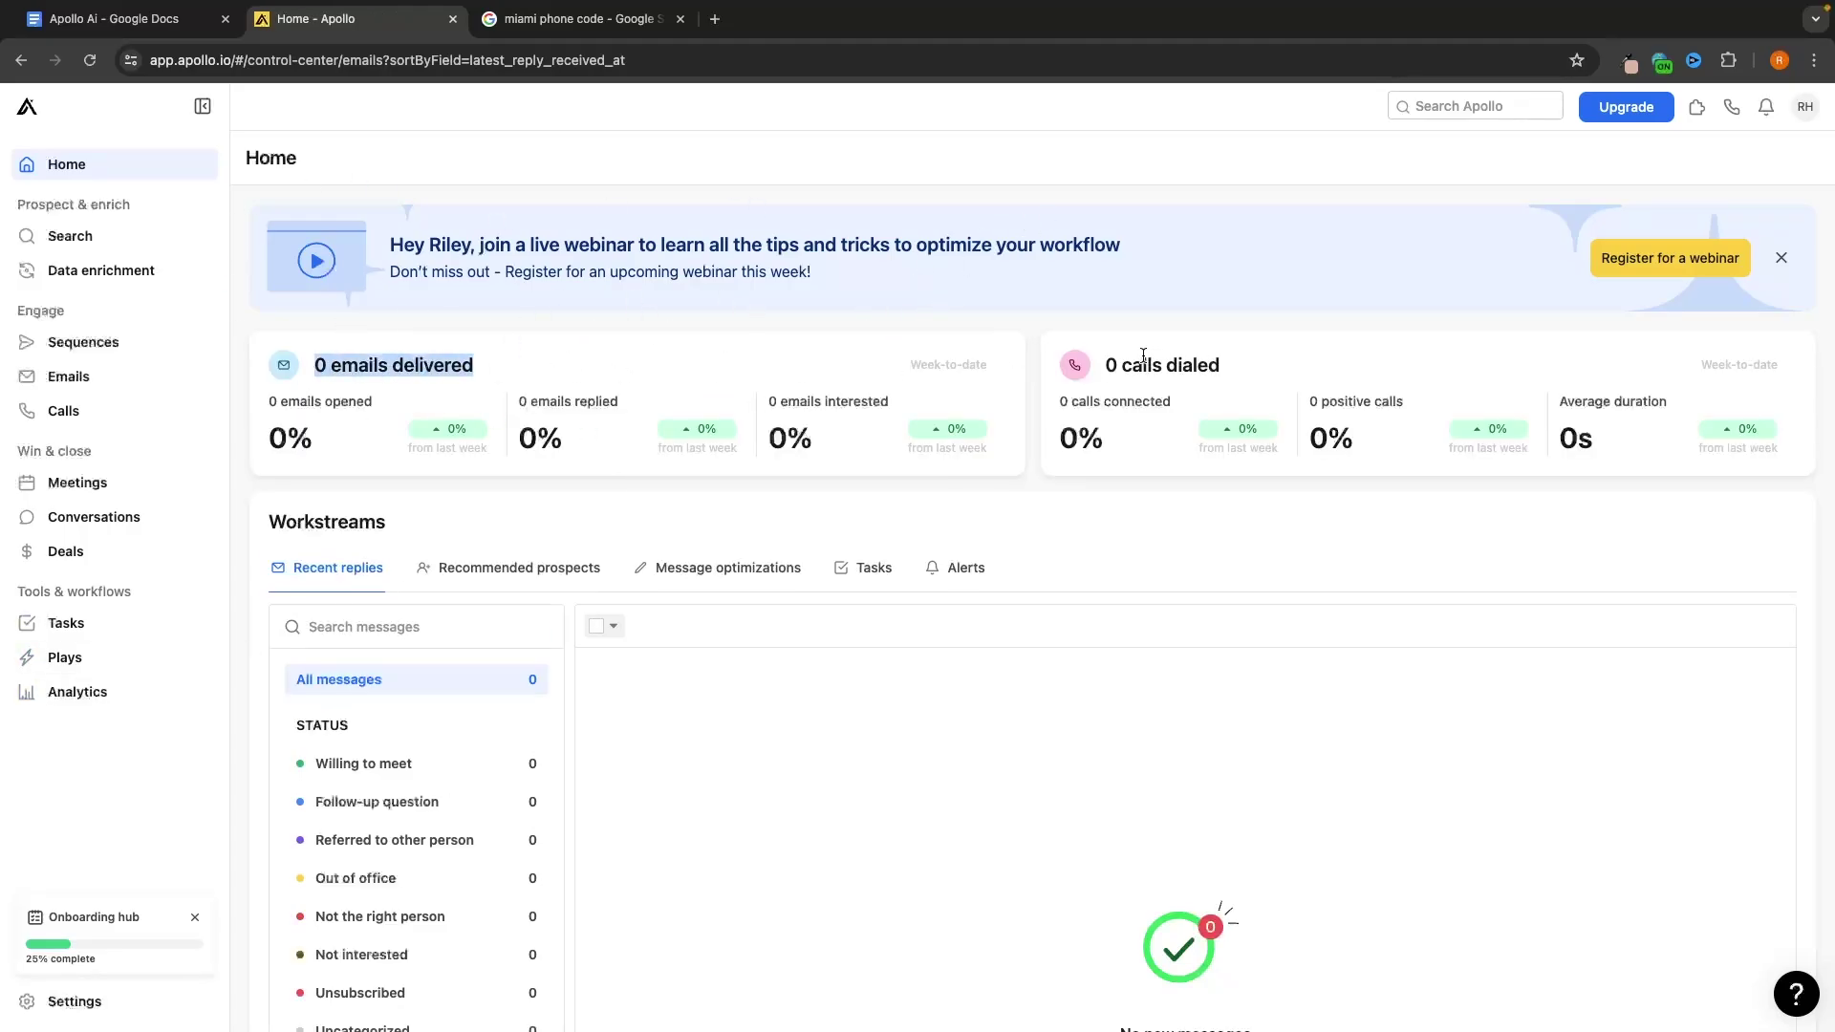
{"action": "left_click_drag", "start_coordinate": [1091, 371], "coordinate": [1250, 373]}
{"action": "left_click", "coordinate": [1281, 356]}
{"action": "scroll", "coordinate": [1217, 506], "scroll_direction": "down", "scroll_amount": 3}
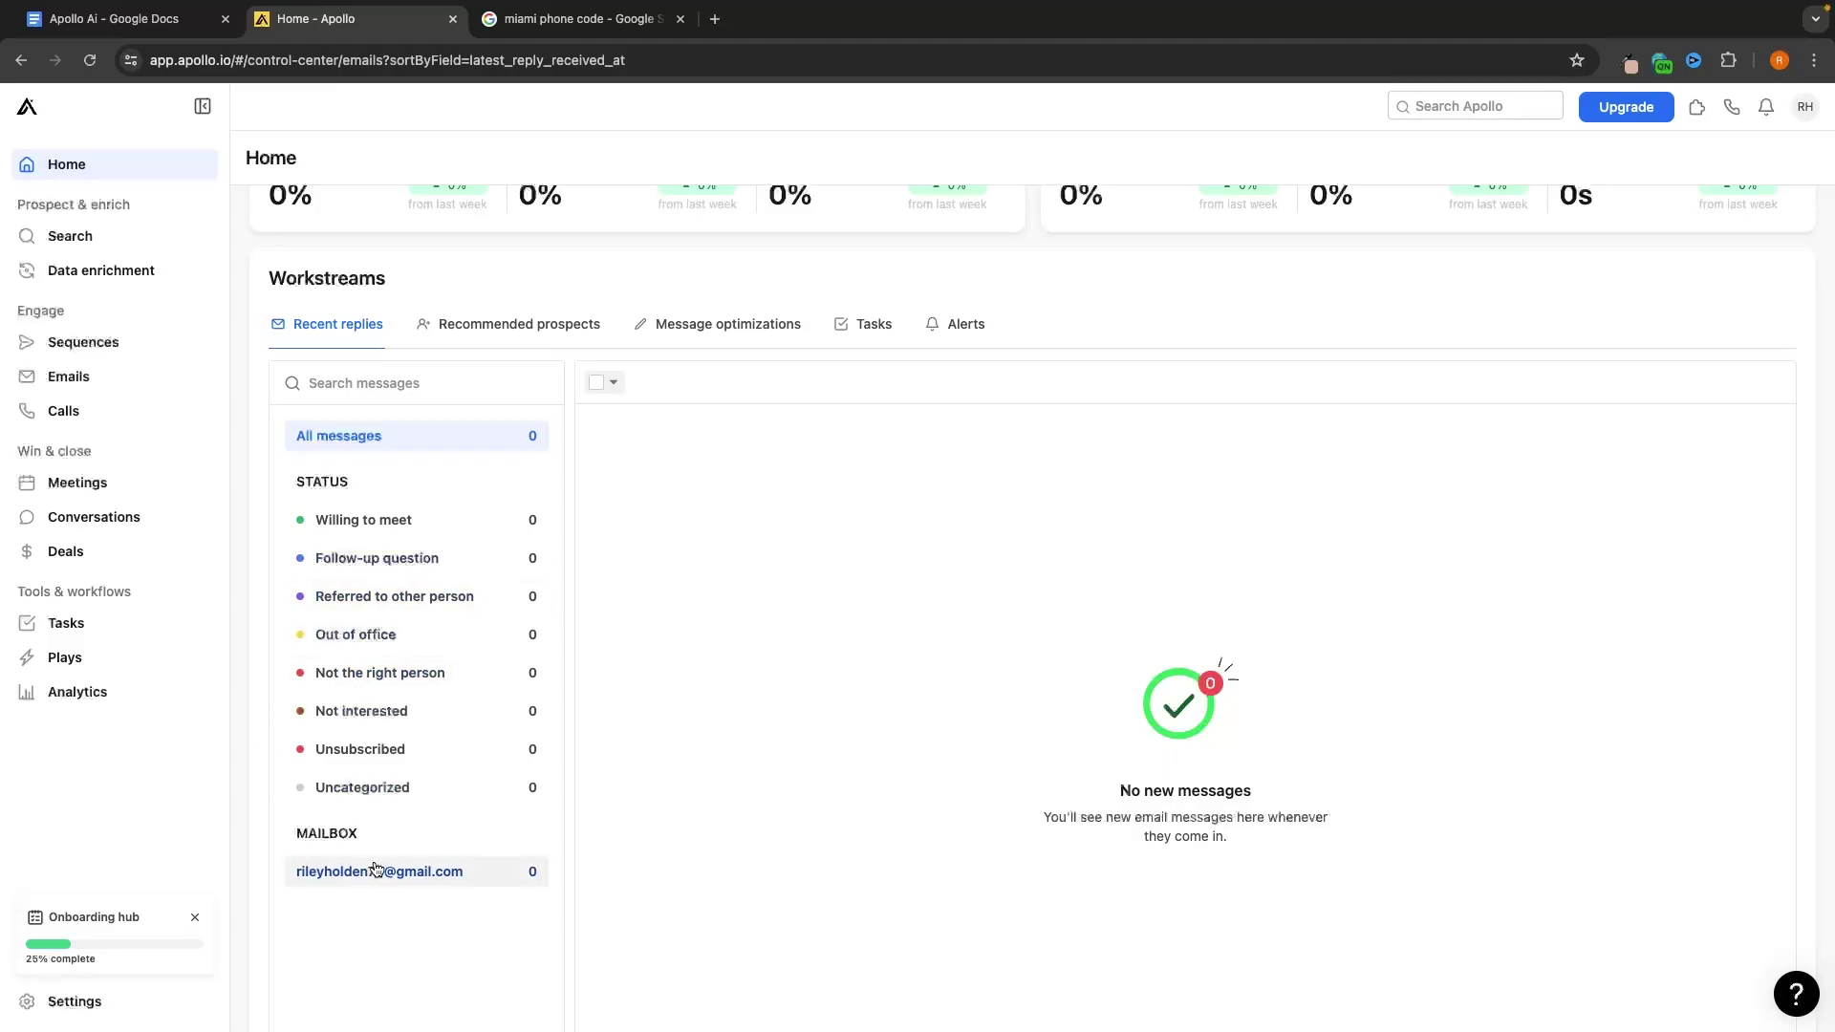
{"action": "left_click", "coordinate": [519, 324]}
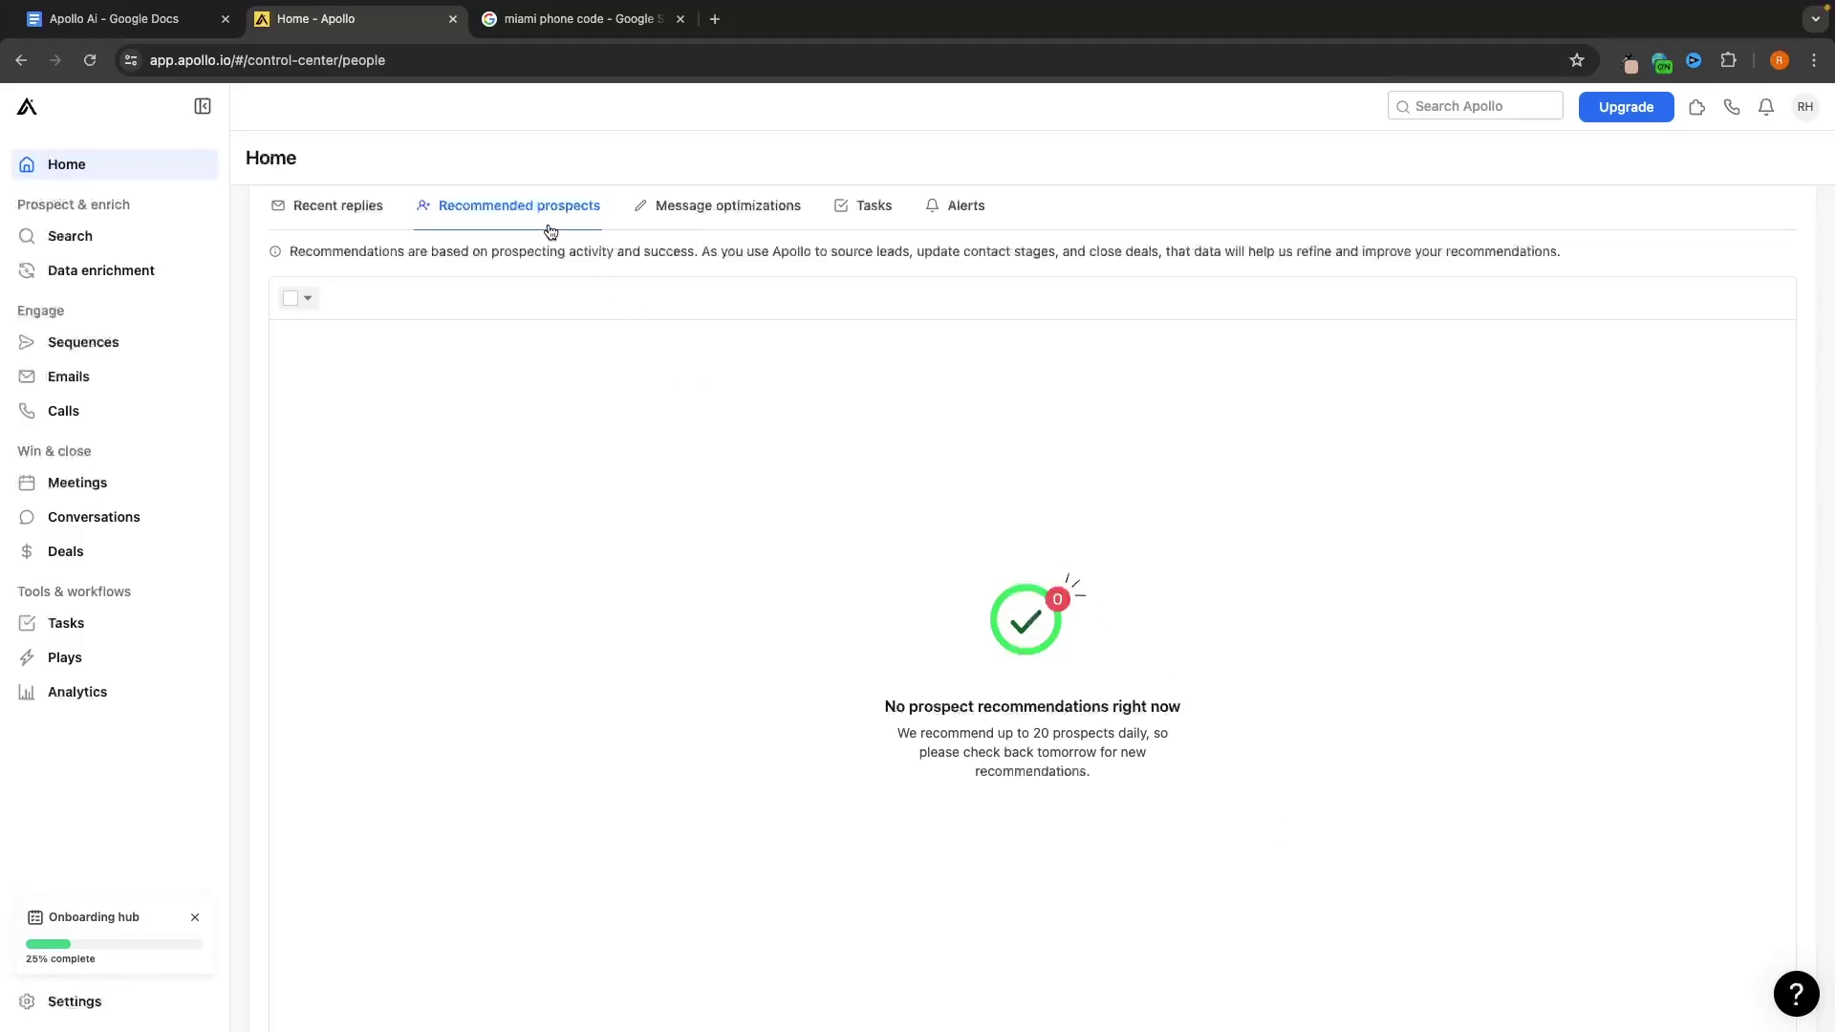
Browse the Message optimizations, Tasks and Alerts workstreams, highlighting the alerts description
{"action": "left_click", "coordinate": [728, 208]}
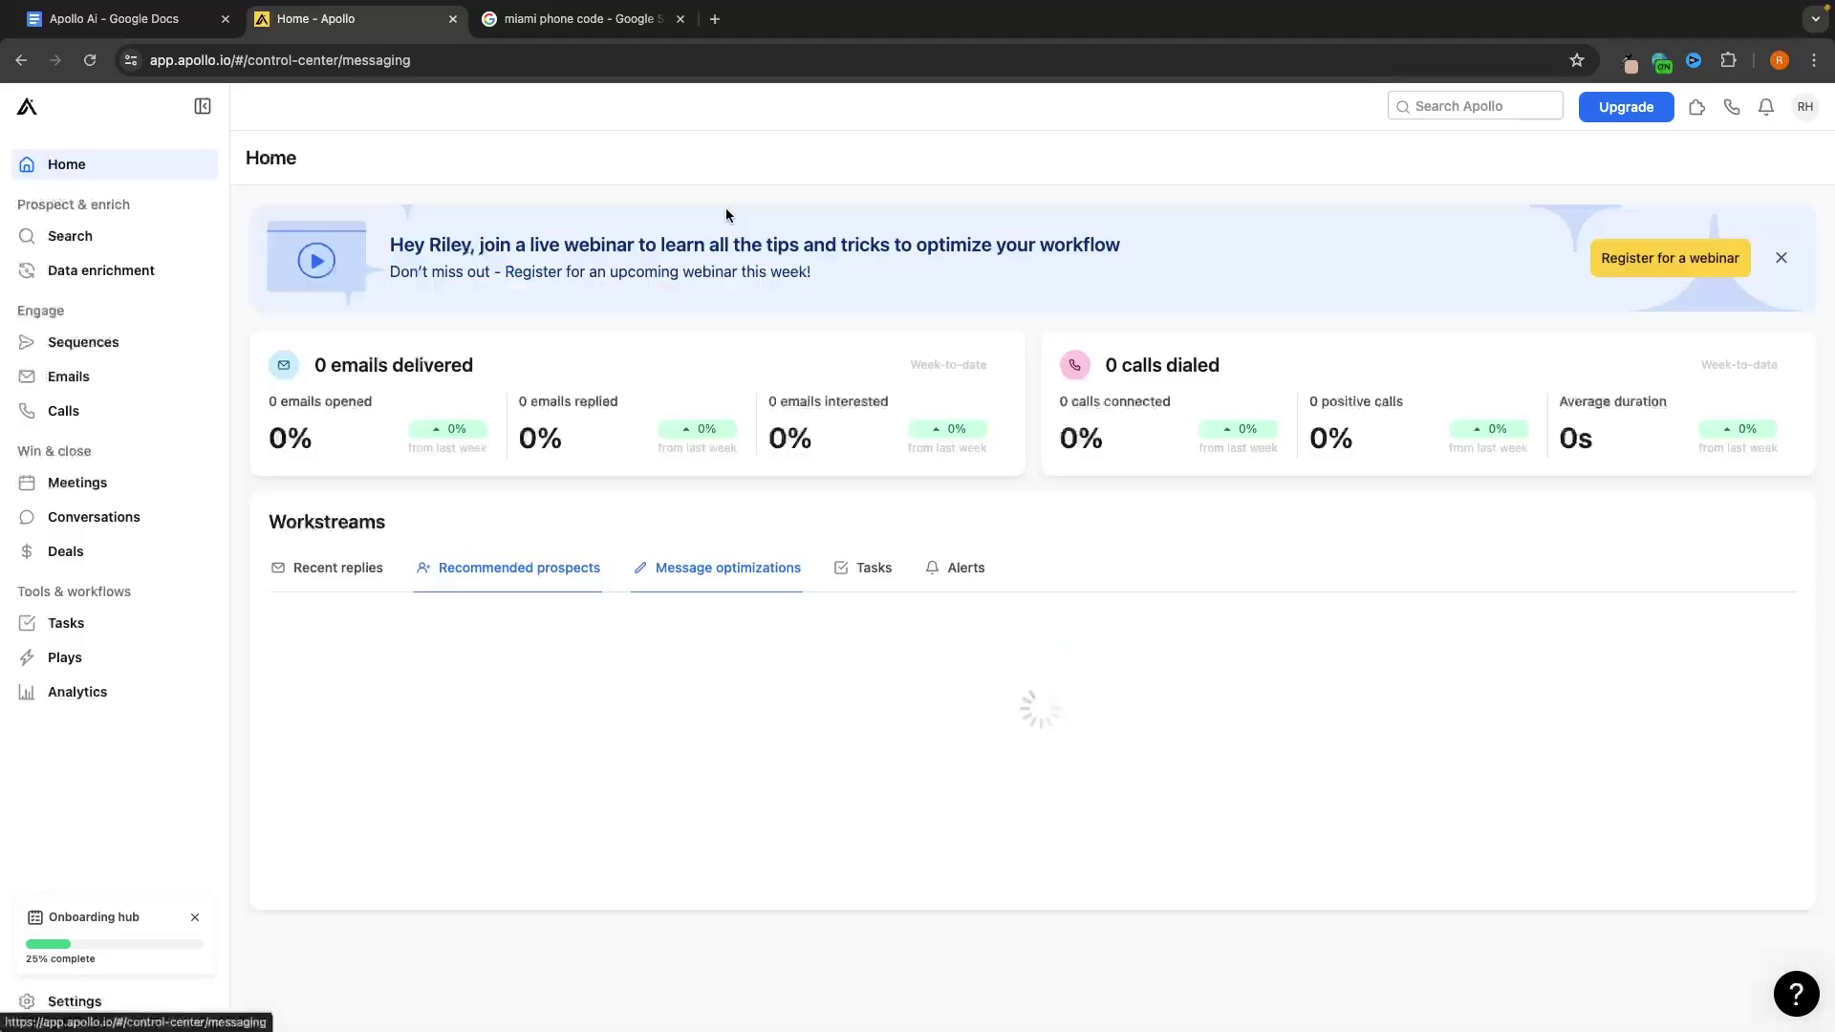
{"action": "scroll", "coordinate": [705, 570], "scroll_direction": "down", "scroll_amount": 2}
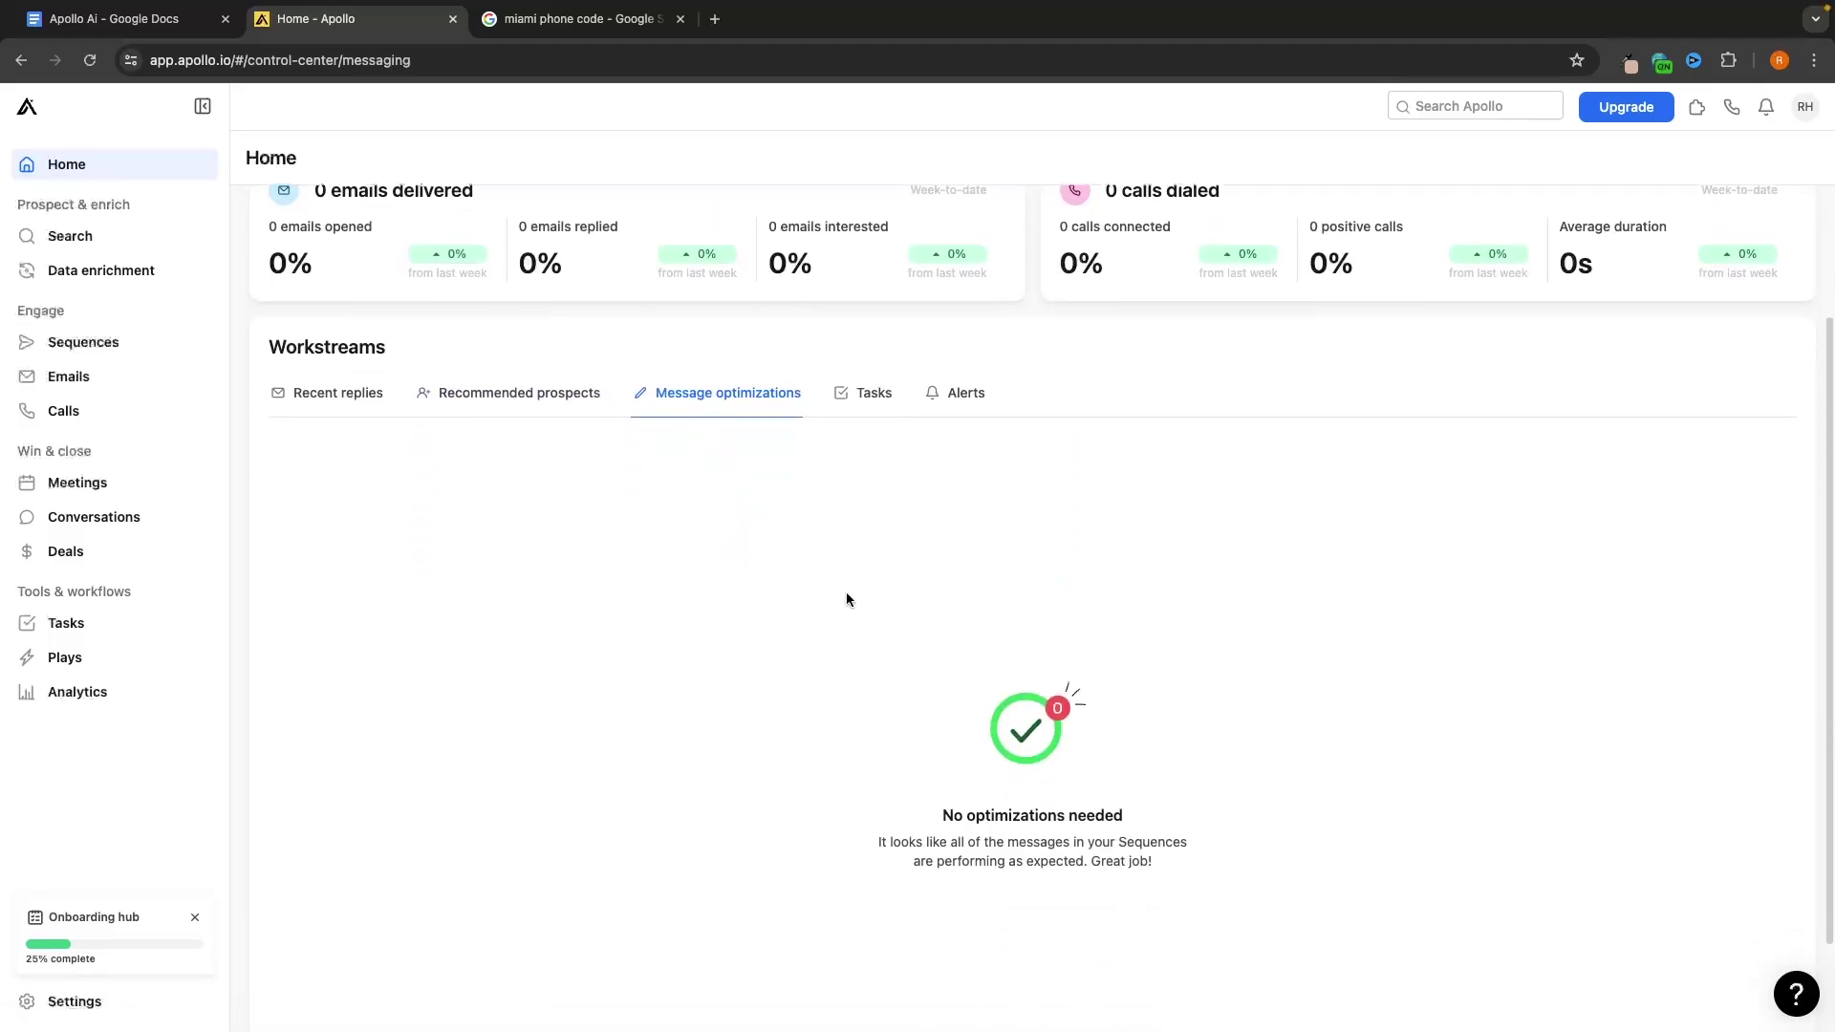
{"action": "scroll", "coordinate": [847, 599], "scroll_direction": "down", "scroll_amount": 2}
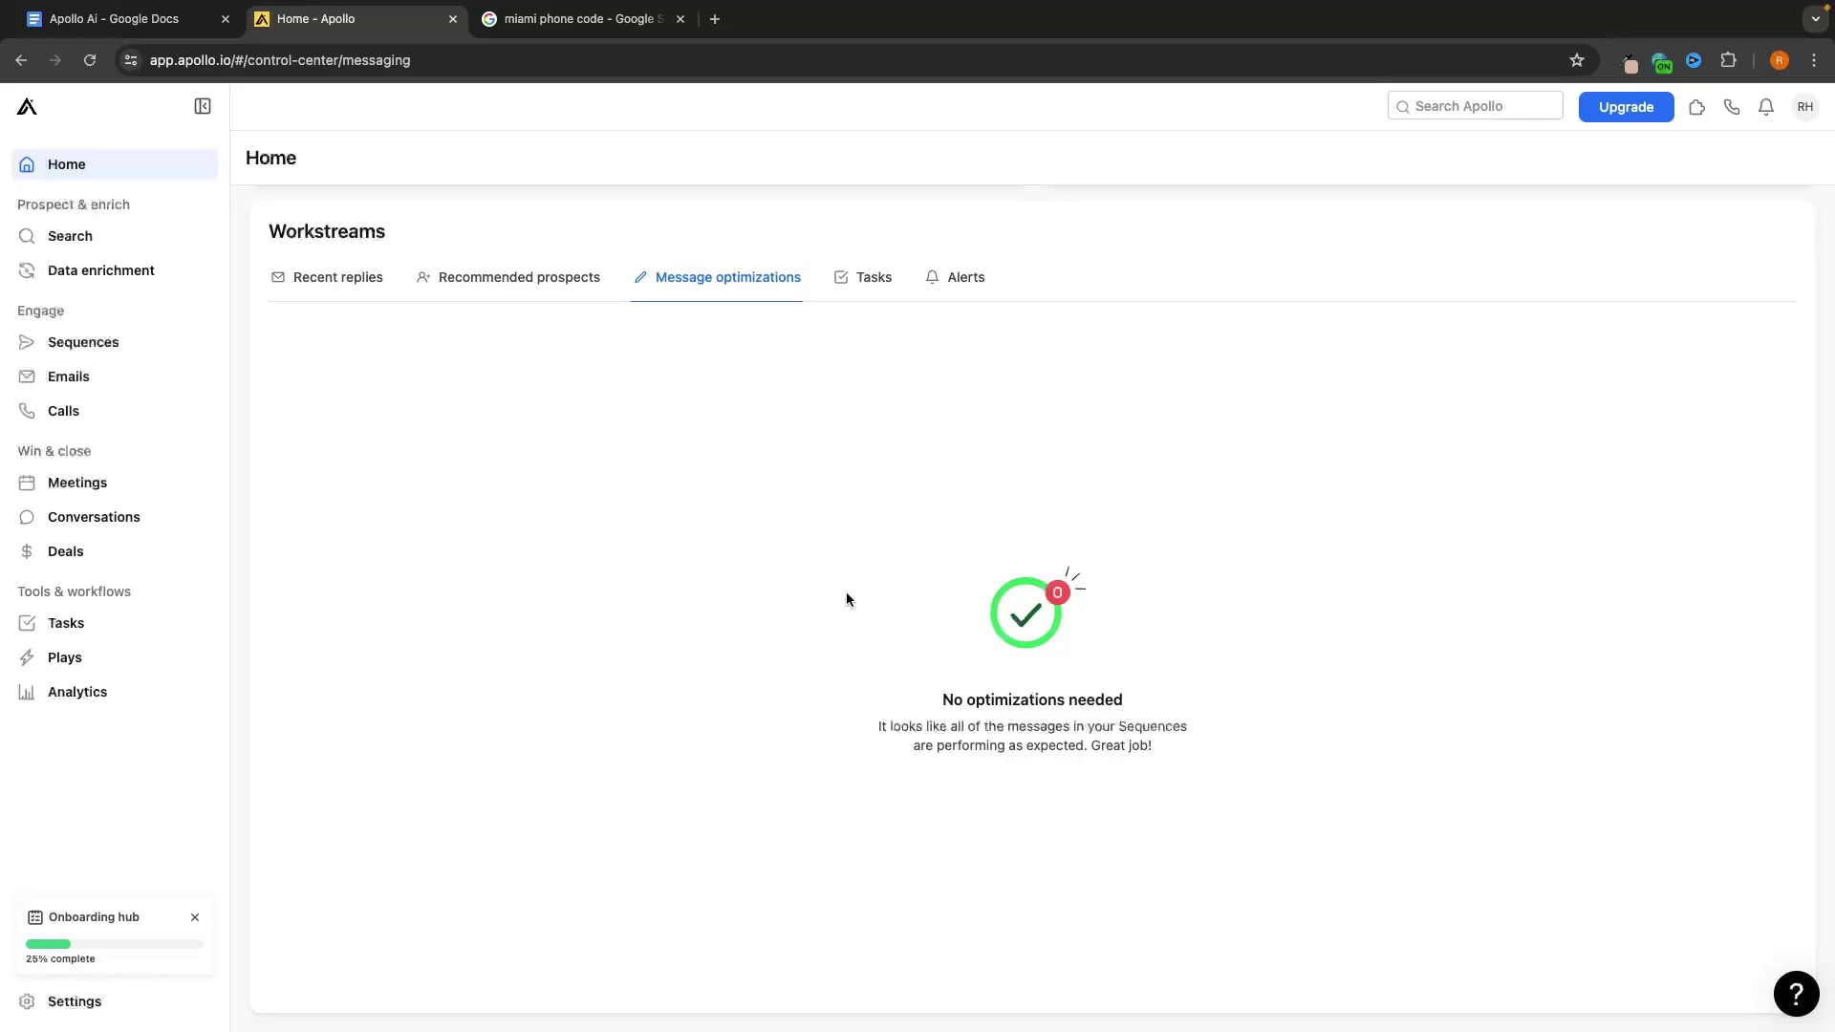
{"action": "left_click", "coordinate": [881, 285]}
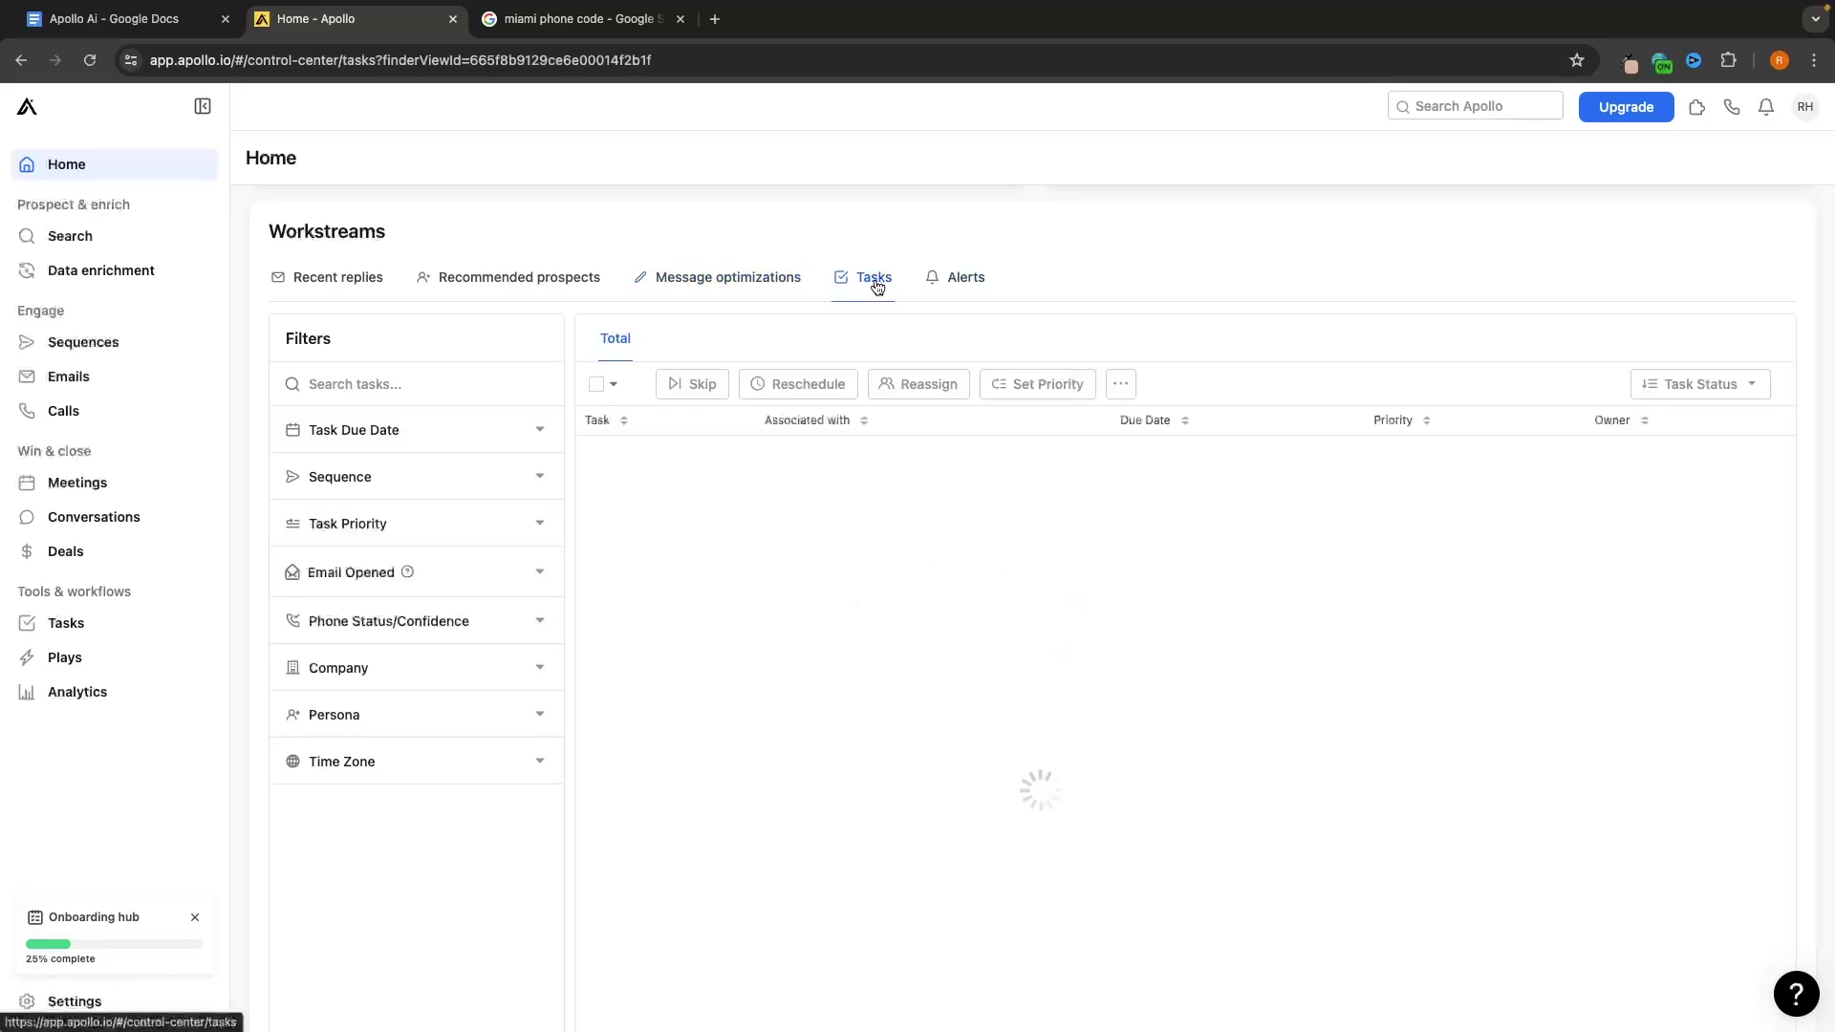
{"action": "left_click", "coordinate": [946, 277]}
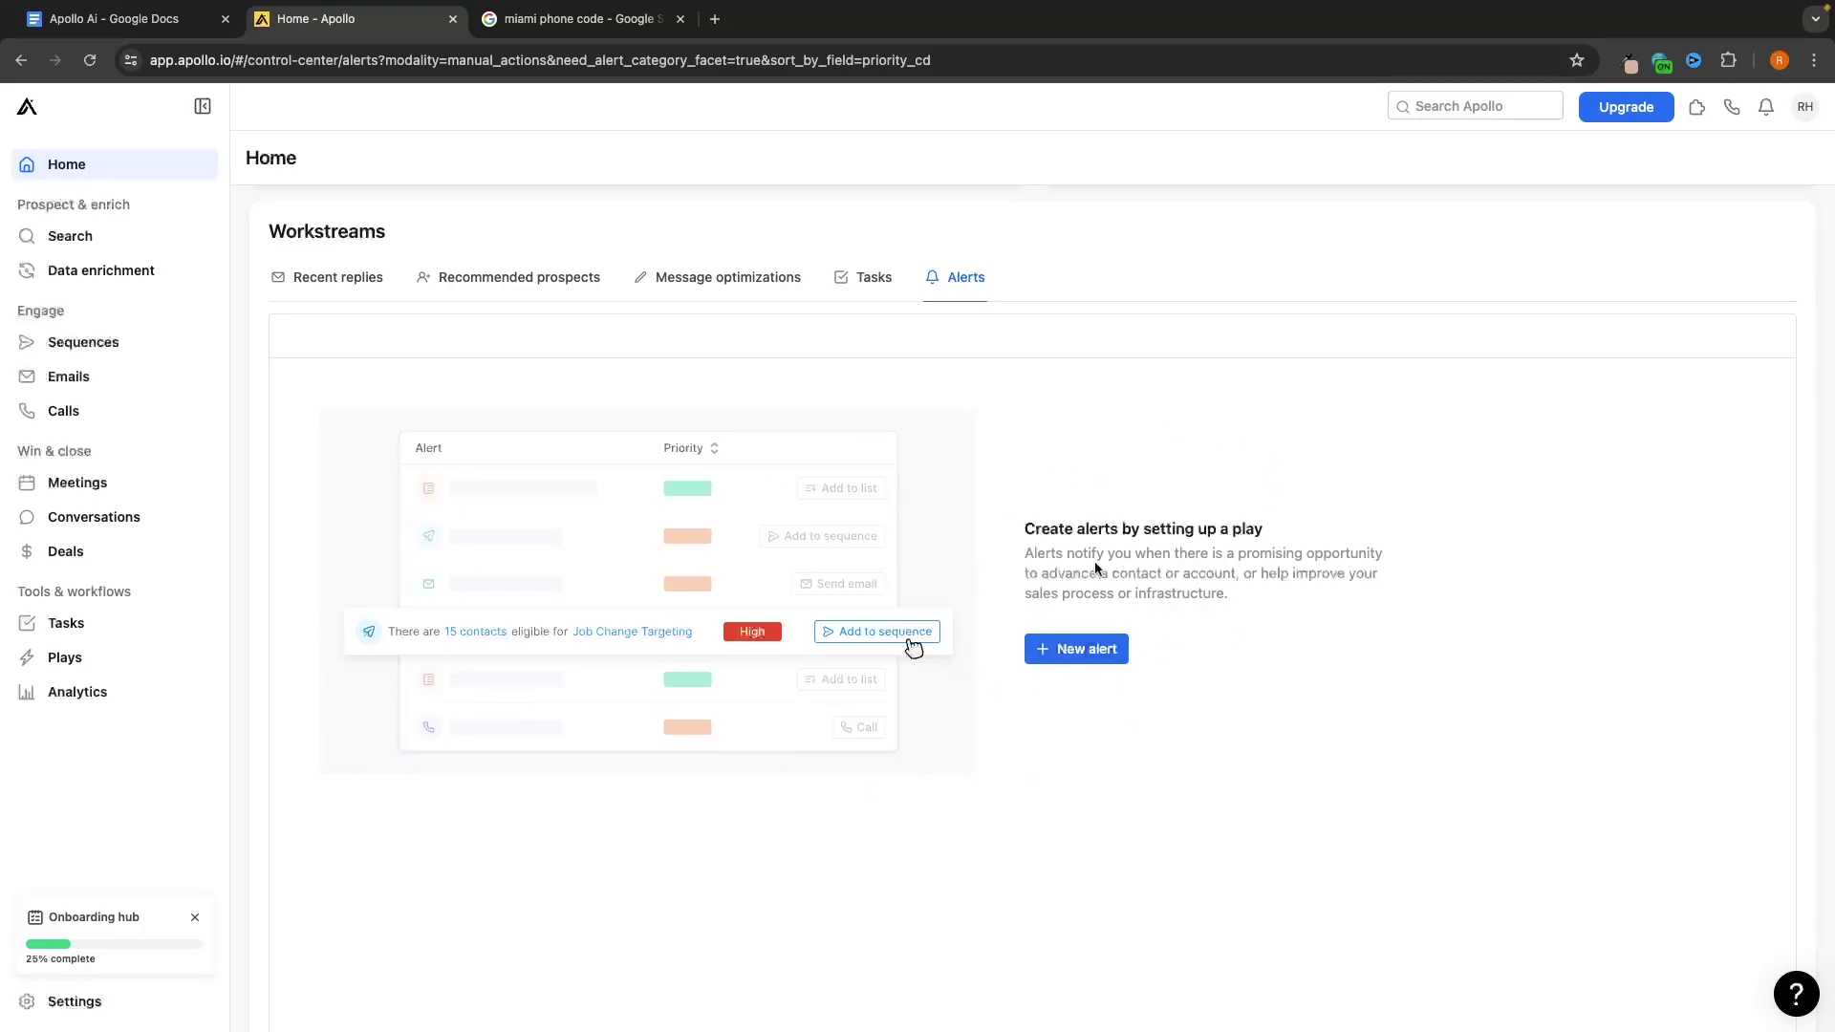
{"action": "left_click_drag", "start_coordinate": [1014, 558], "coordinate": [1292, 594]}
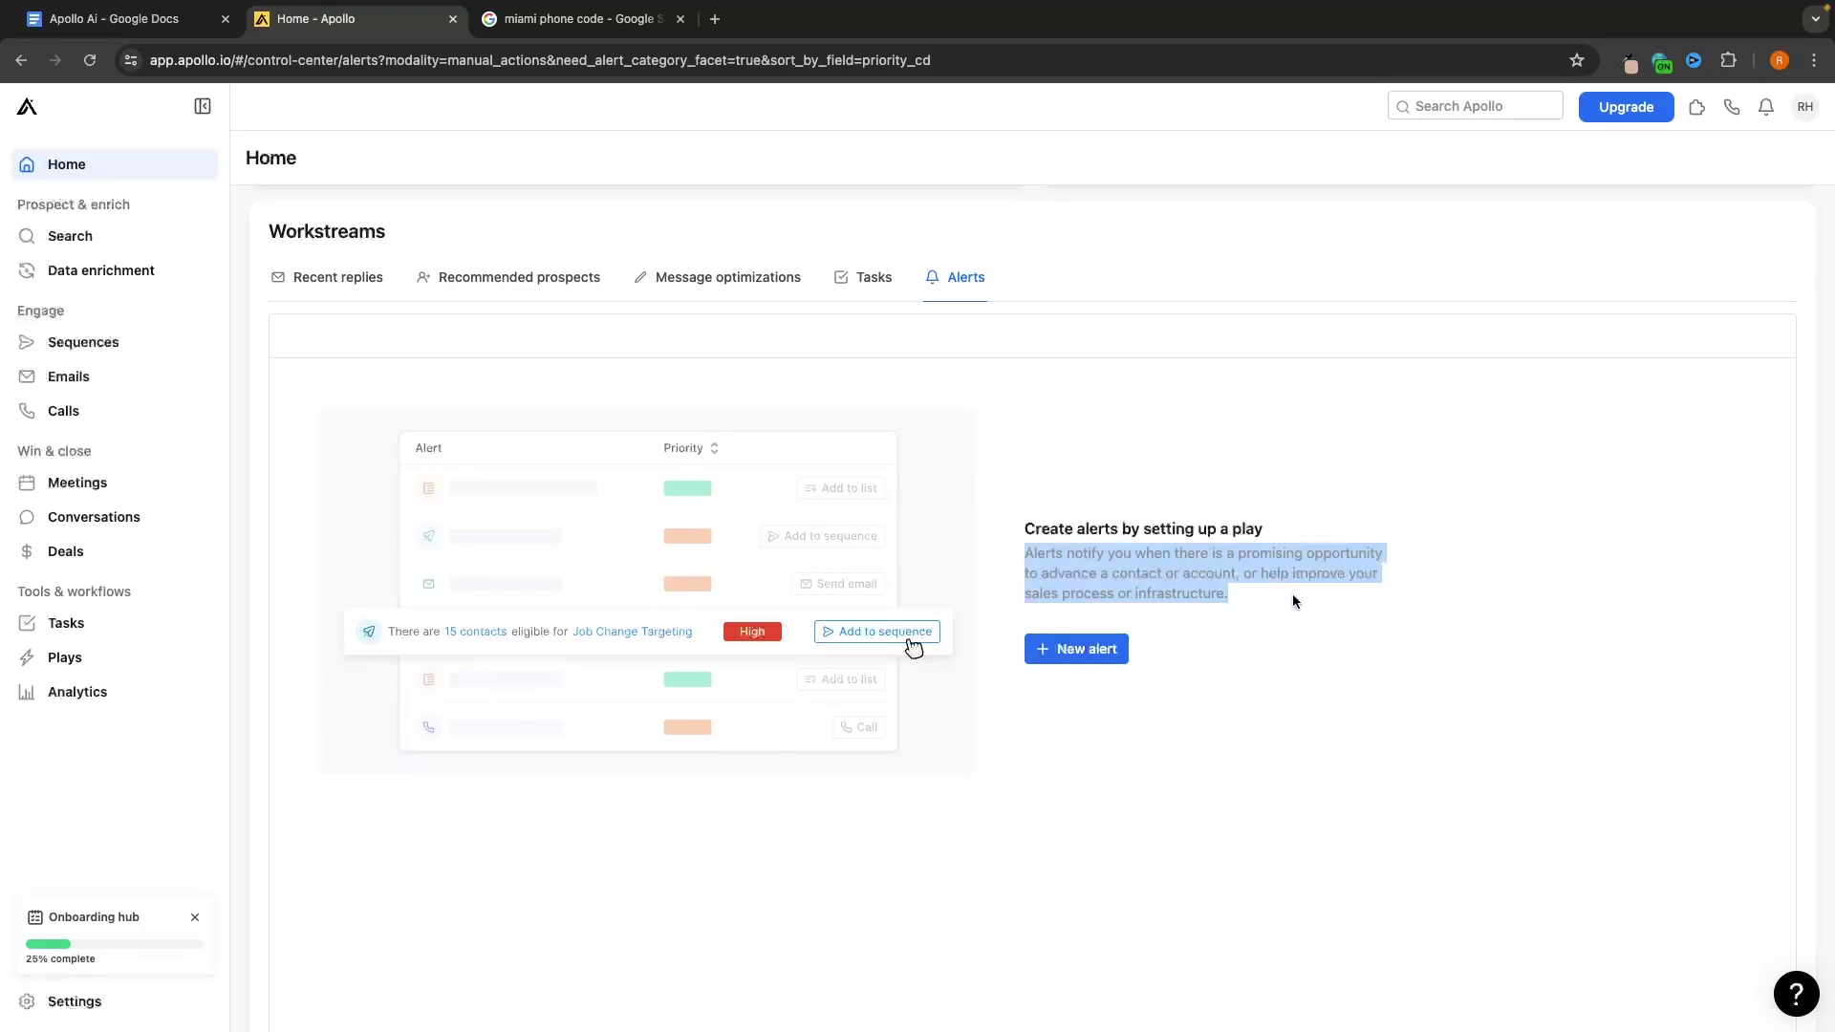
{"action": "left_click", "coordinate": [1294, 594]}
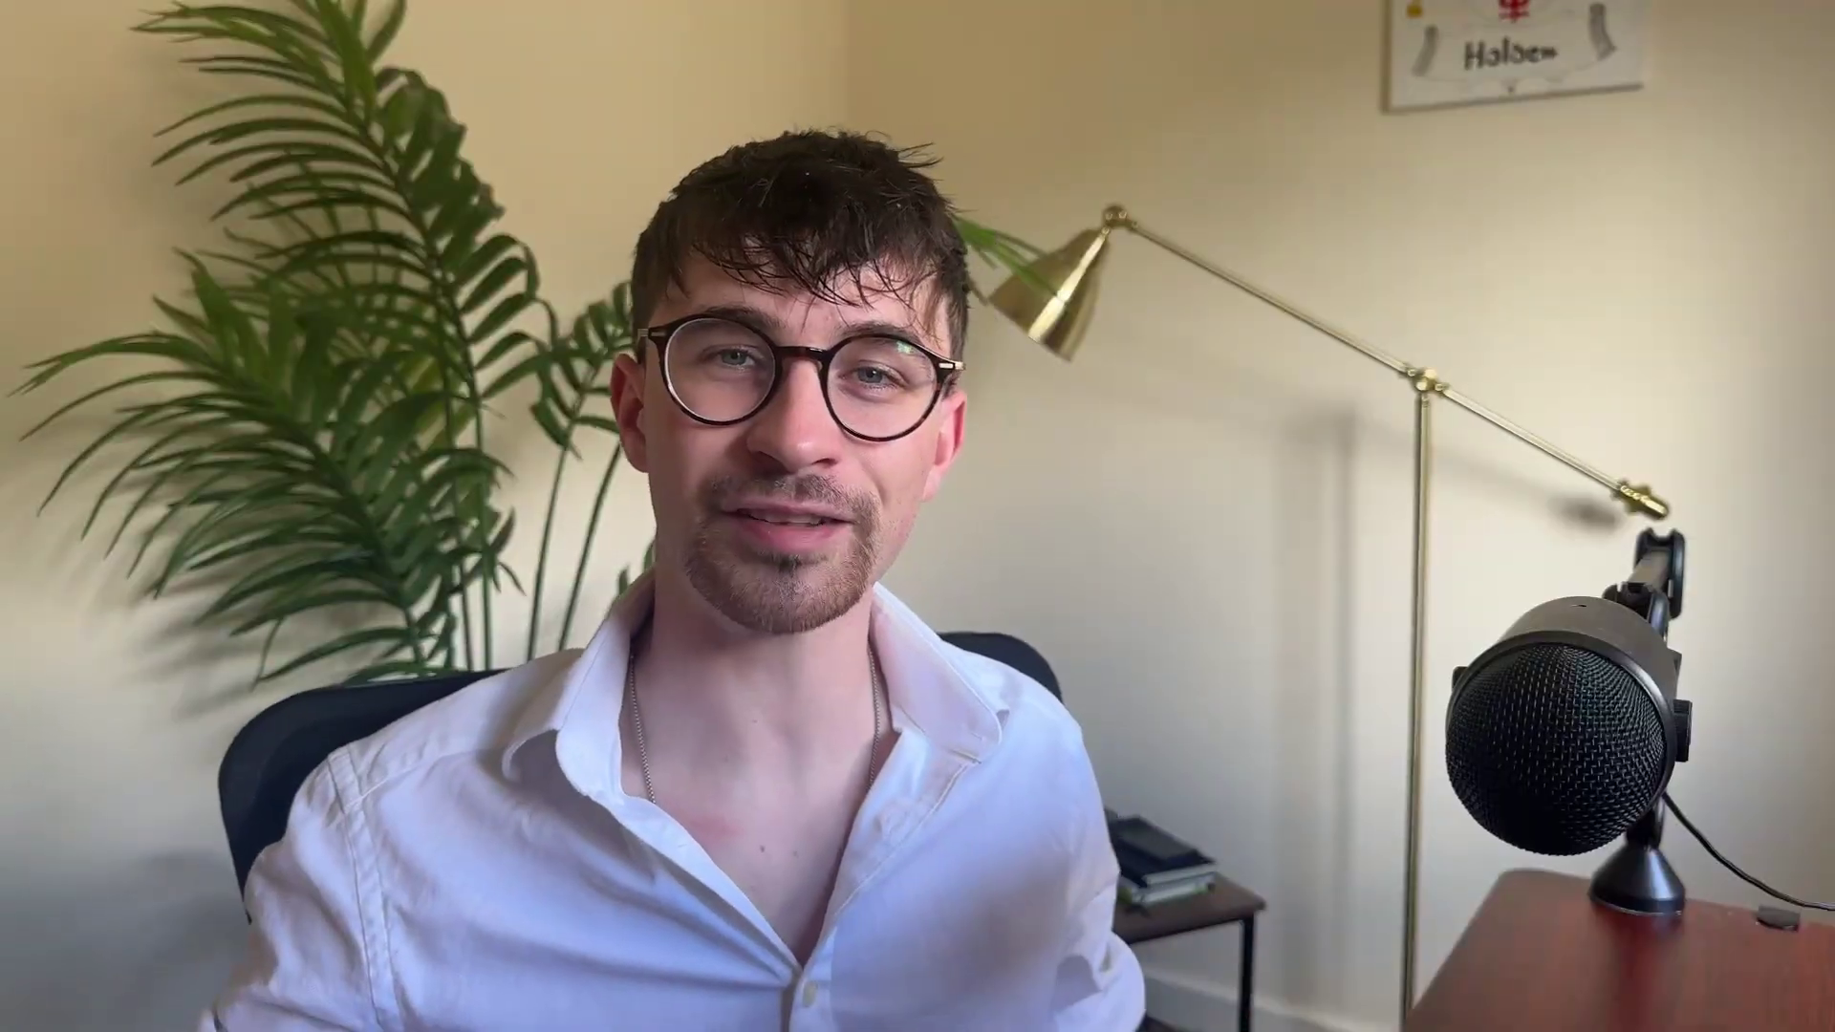